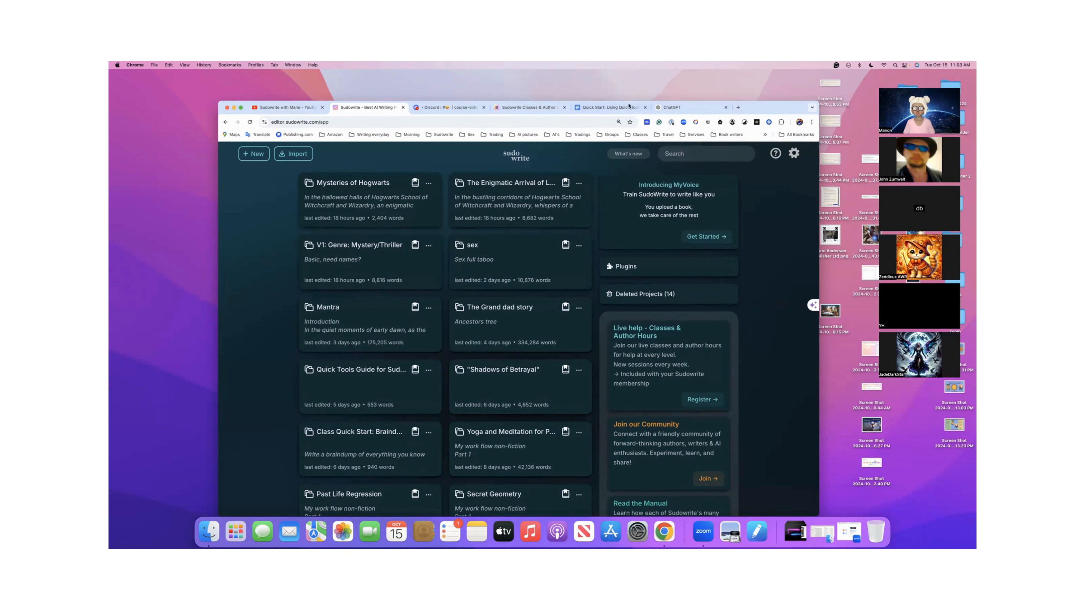
# - Switch to ChatGPT, view the Mantra Meditation Journey conversation and start a new chat
pyautogui.click(677, 109)
pyautogui.scroll(4, 627, 199)
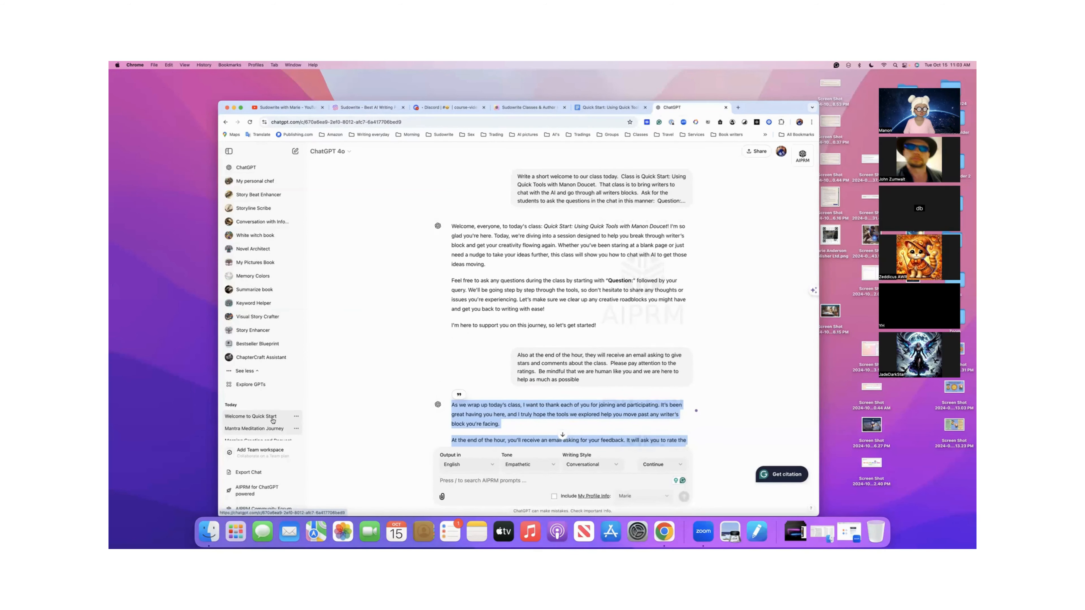
pyautogui.click(268, 429)
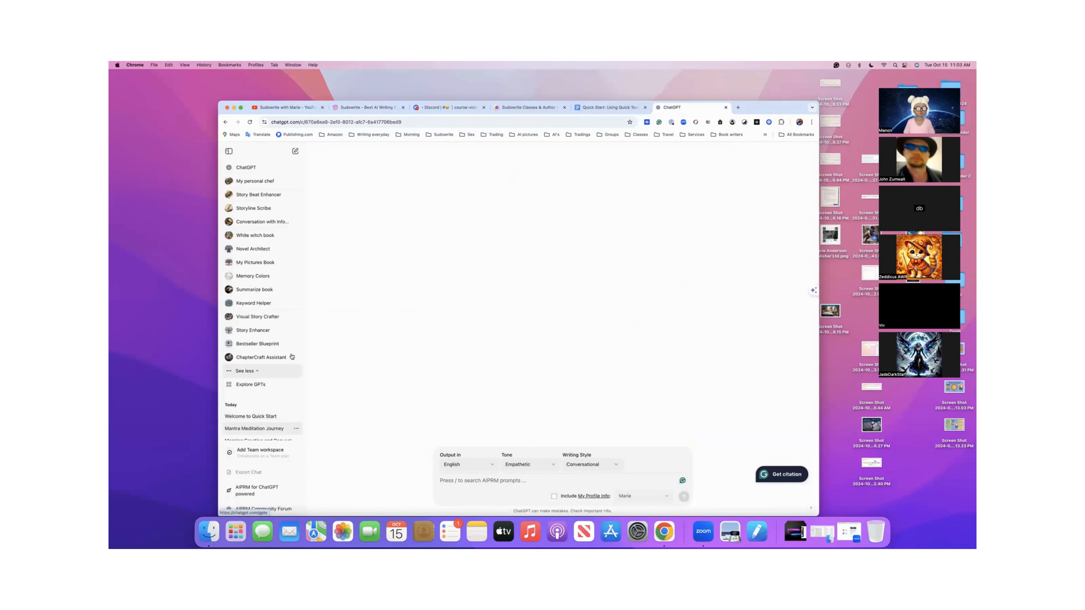
pyautogui.click(295, 151)
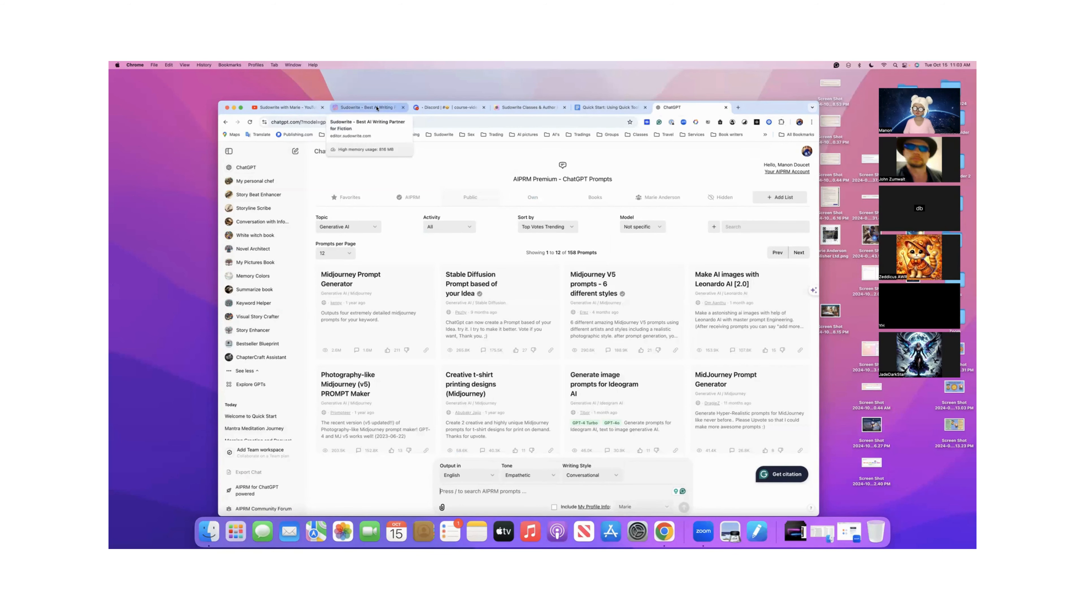
# - Return to the Sudowrite project overview and create a new project
pyautogui.click(377, 109)
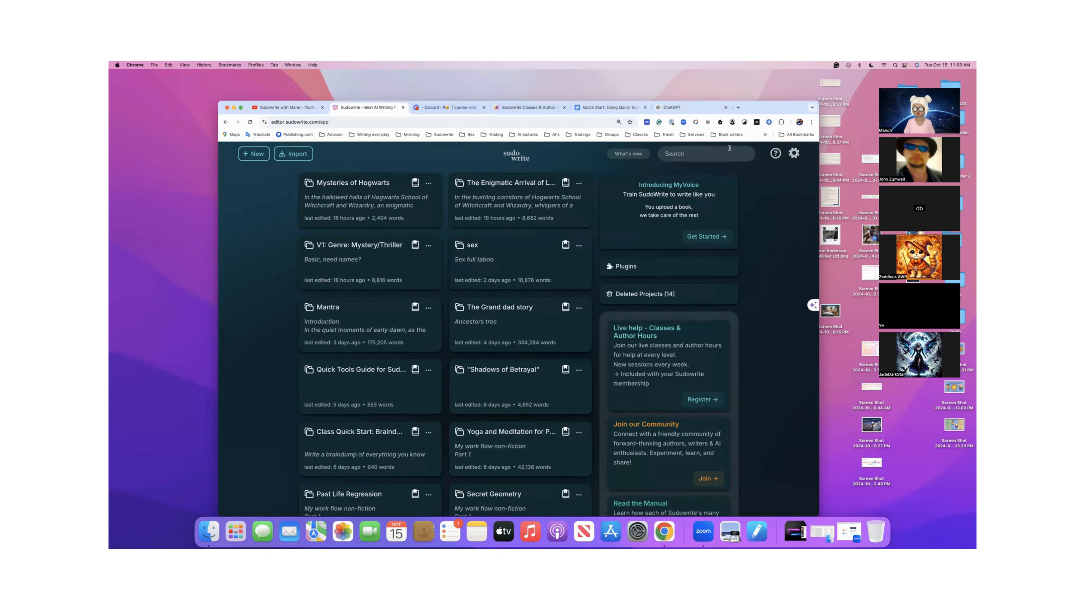
pyautogui.click(775, 158)
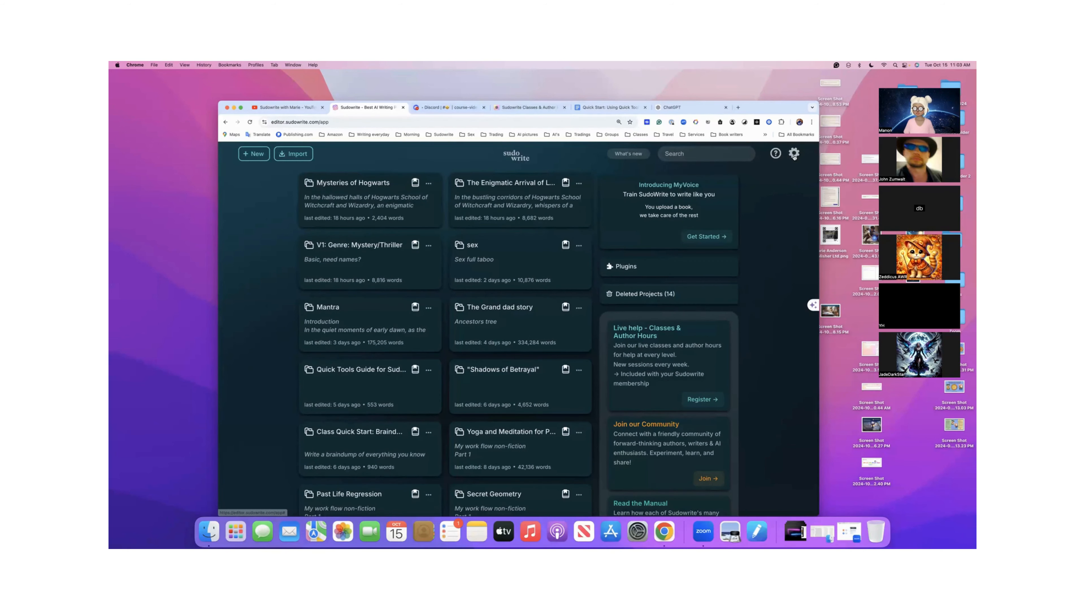
pyautogui.click(793, 158)
pyautogui.click(793, 157)
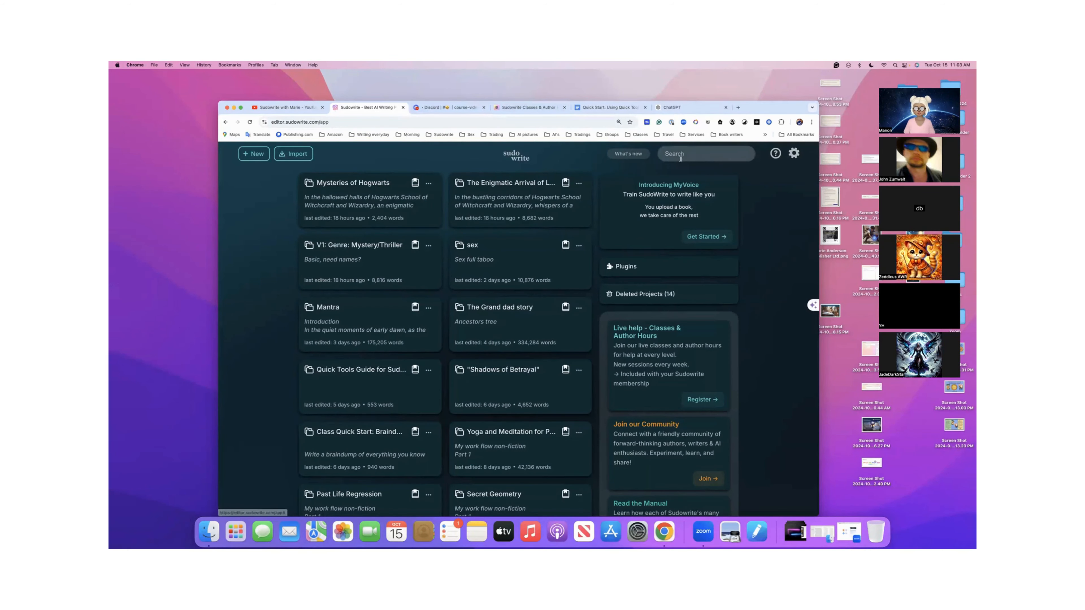
pyautogui.click(254, 155)
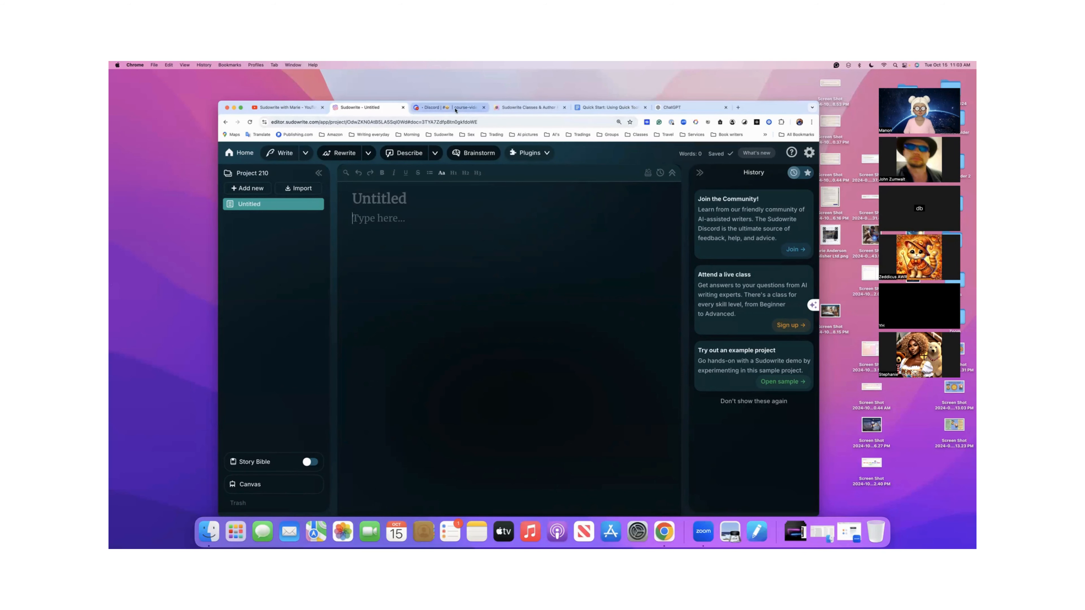
# - Look through the upcoming events on the Sudowrite Classes & Author Hours page, and close that page
pyautogui.click(530, 109)
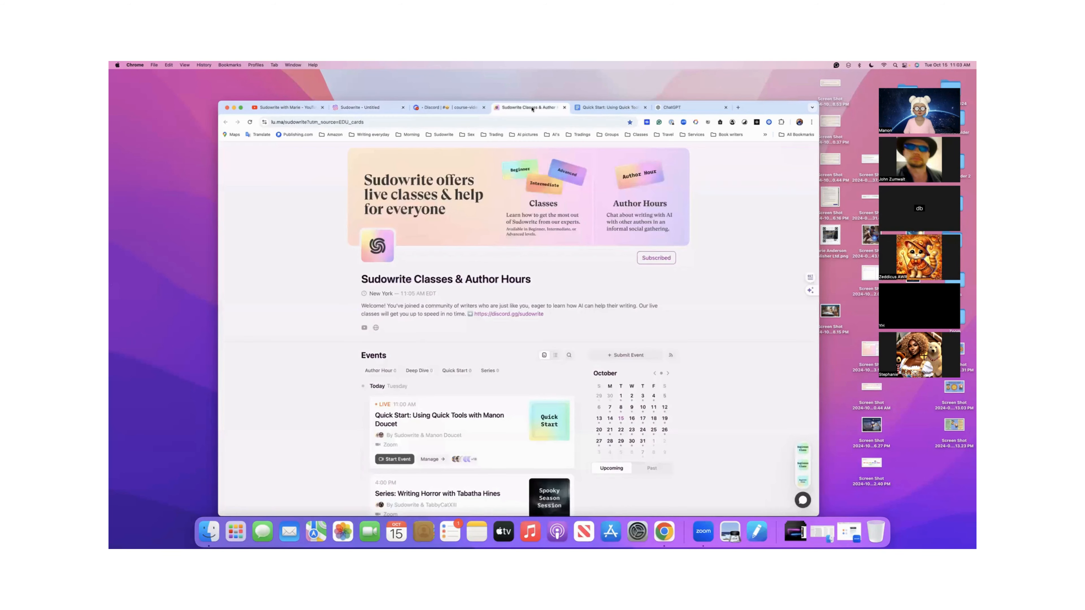
pyautogui.moveTo(759, 108); pyautogui.dragTo(743, 108)
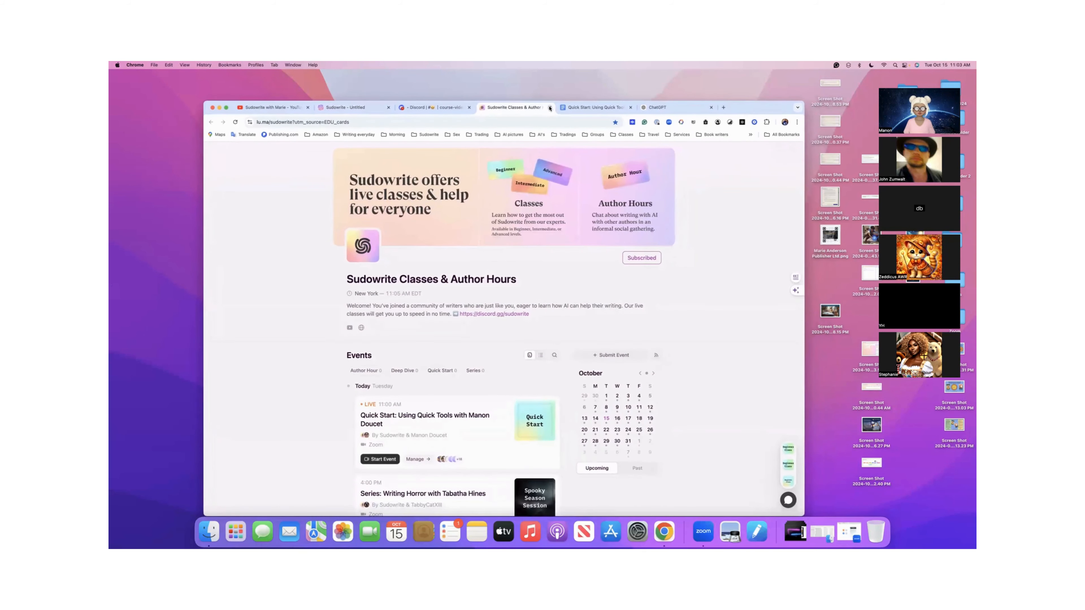
pyautogui.scroll(-5, 503, 285)
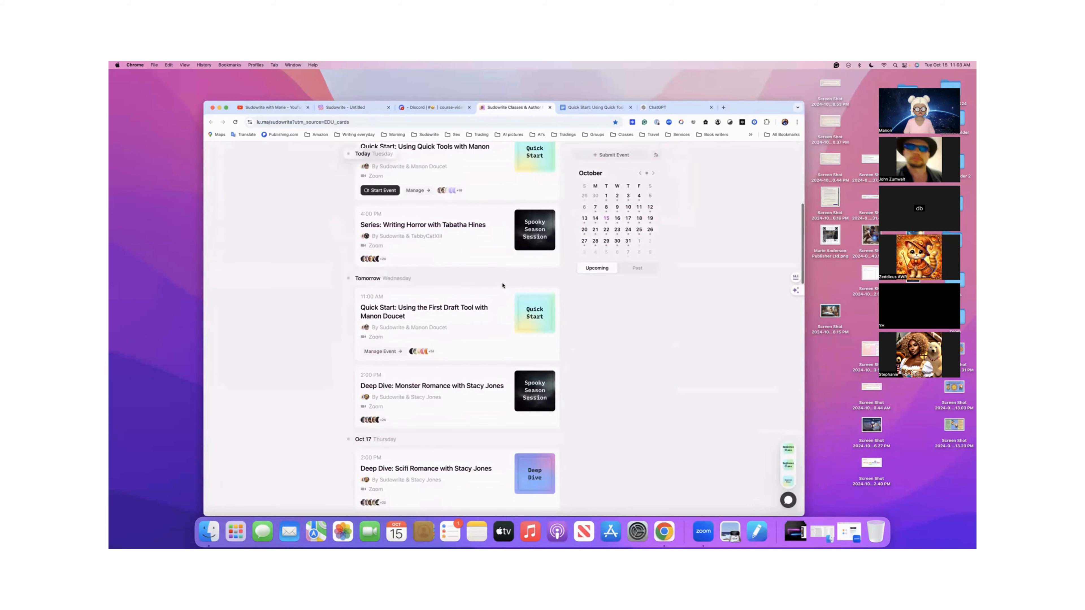
pyautogui.scroll(-3, 503, 285)
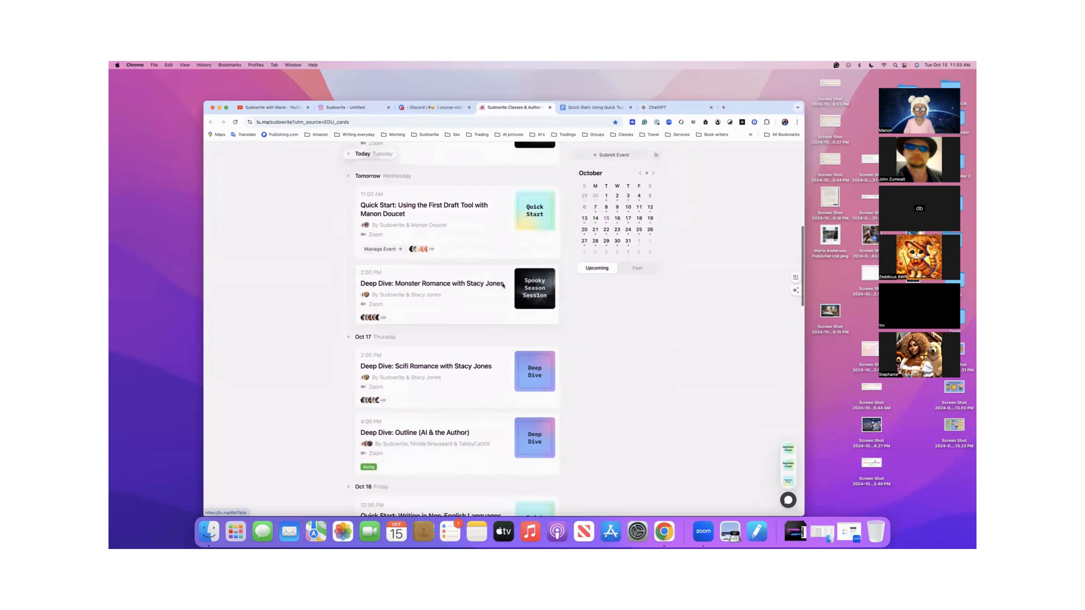
pyautogui.scroll(-4, 503, 285)
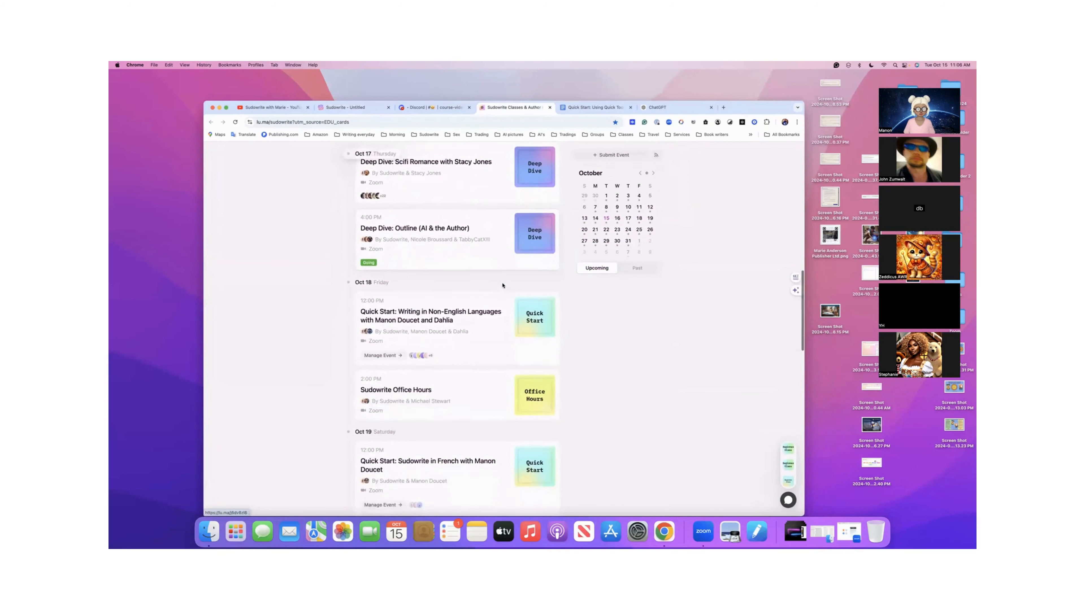
pyautogui.scroll(-4, 503, 285)
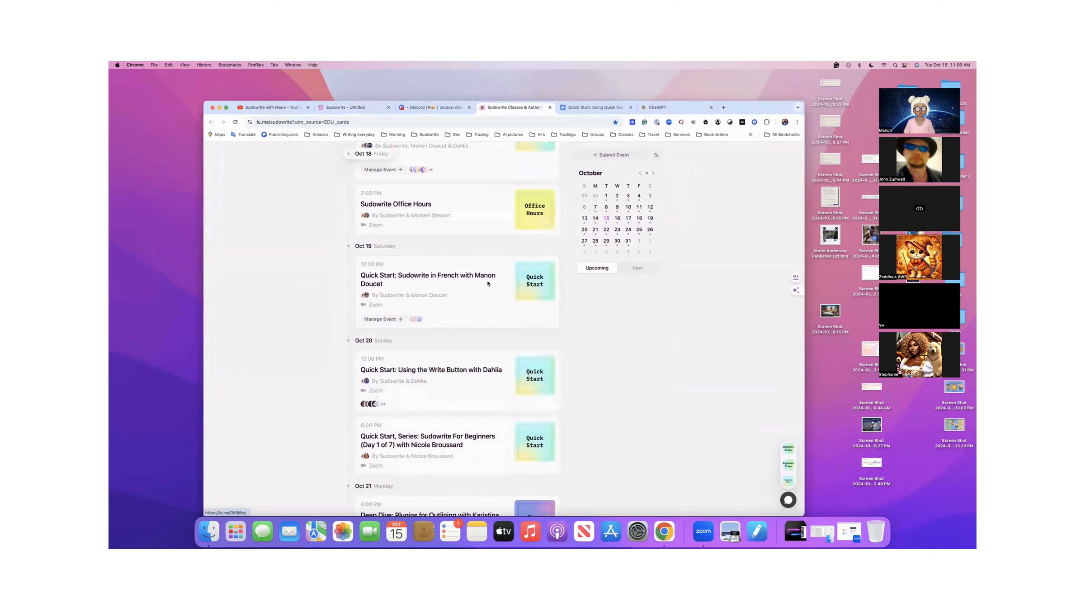
pyautogui.scroll(-2, 488, 283)
pyautogui.scroll(-3, 488, 283)
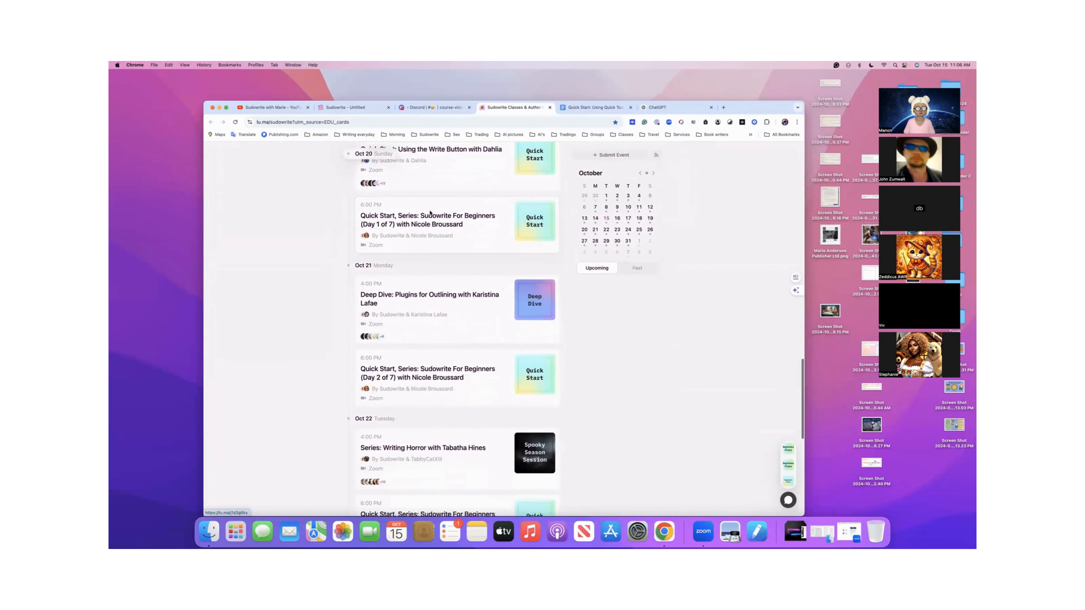
pyautogui.scroll(1, 417, 226)
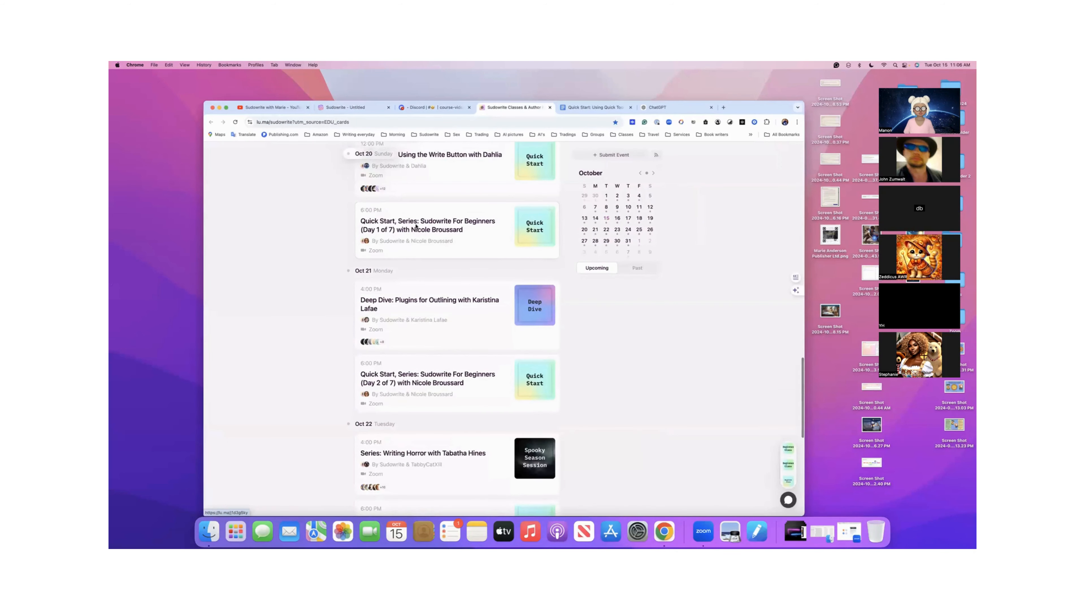
pyautogui.scroll(1, 417, 227)
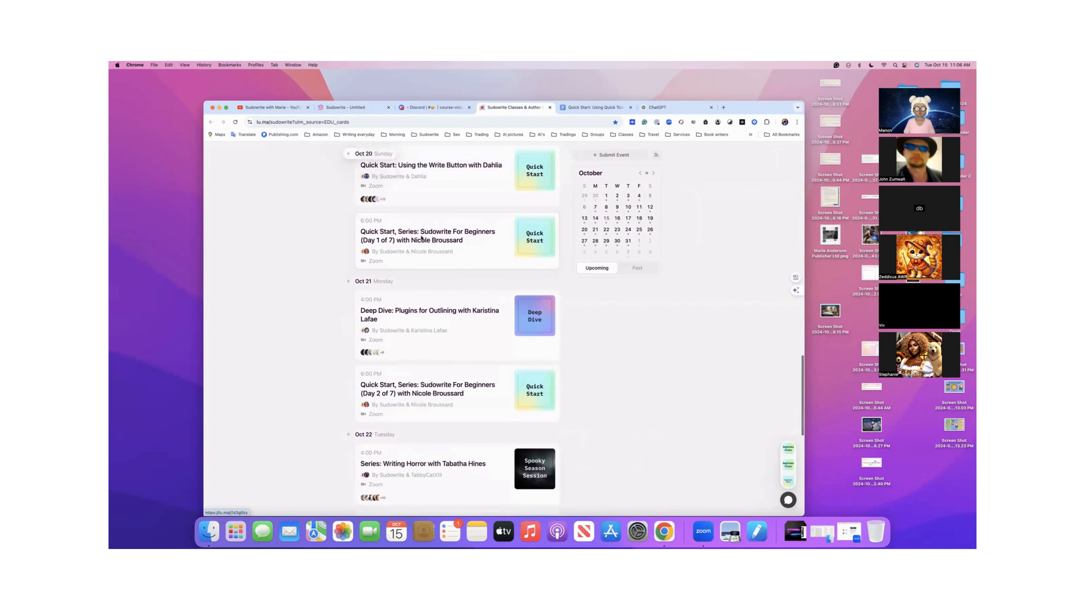
pyautogui.scroll(1, 444, 236)
pyautogui.scroll(3, 444, 236)
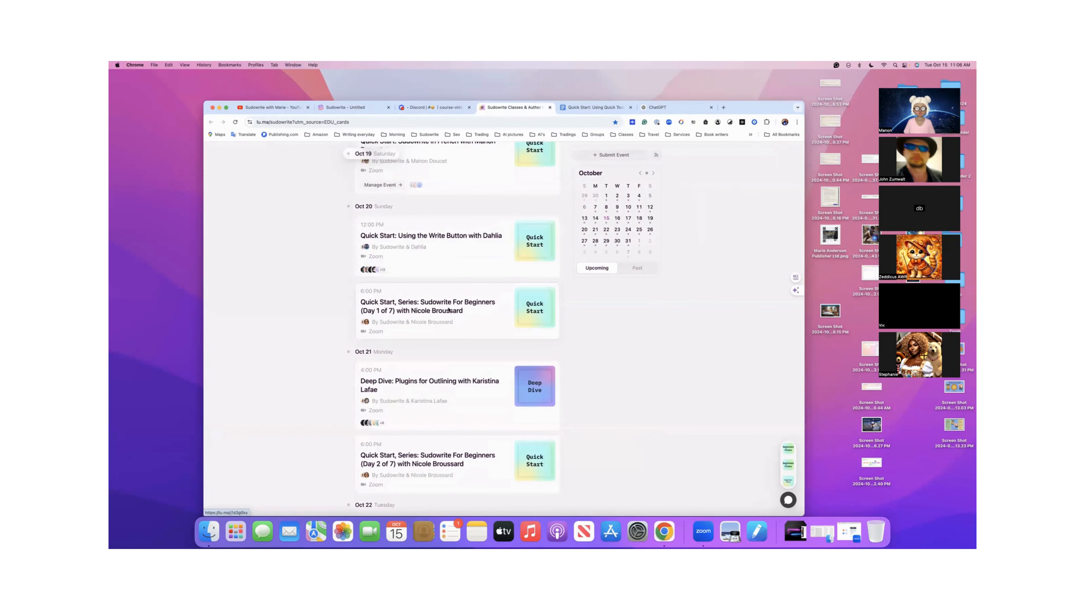
pyautogui.click(550, 109)
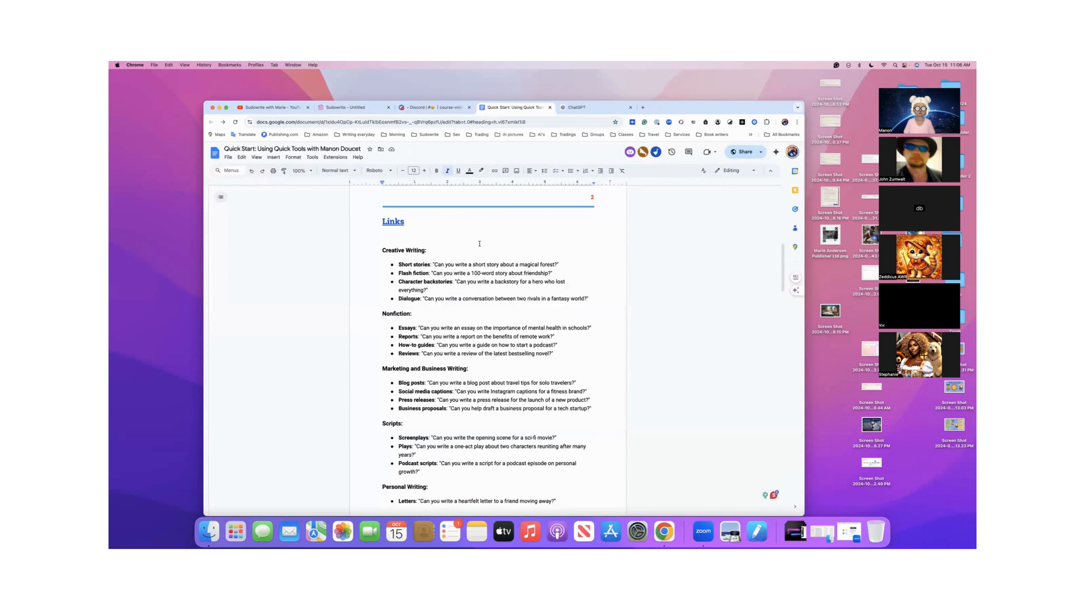
# - Copy the short stories prompt "Can you write a short story about a magical forest?" from the Creative Writing list in the class document
pyautogui.scroll(5, 473, 260)
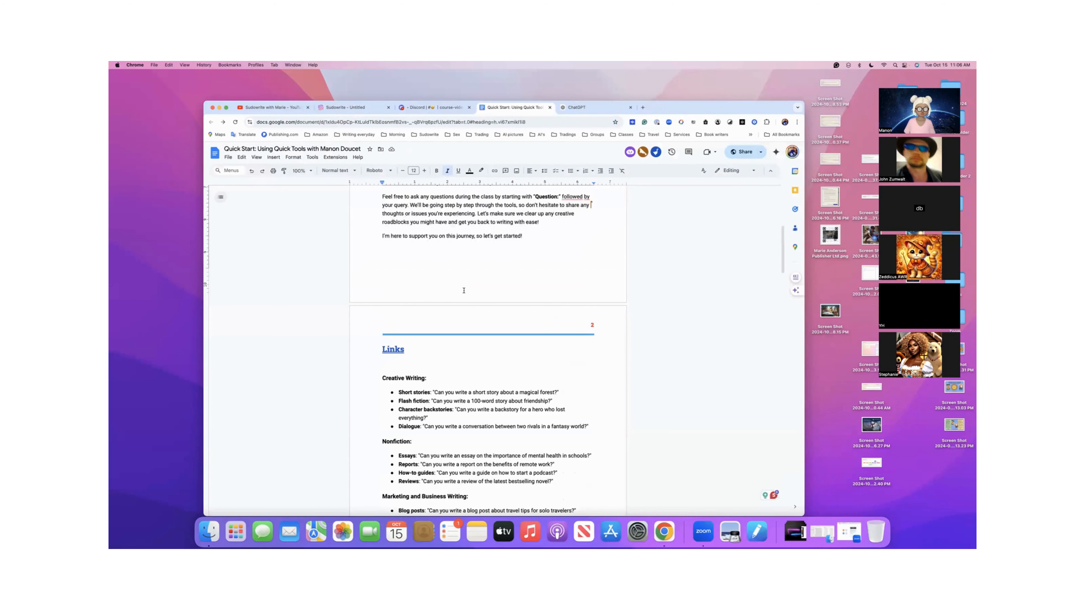
pyautogui.scroll(-5, 464, 319)
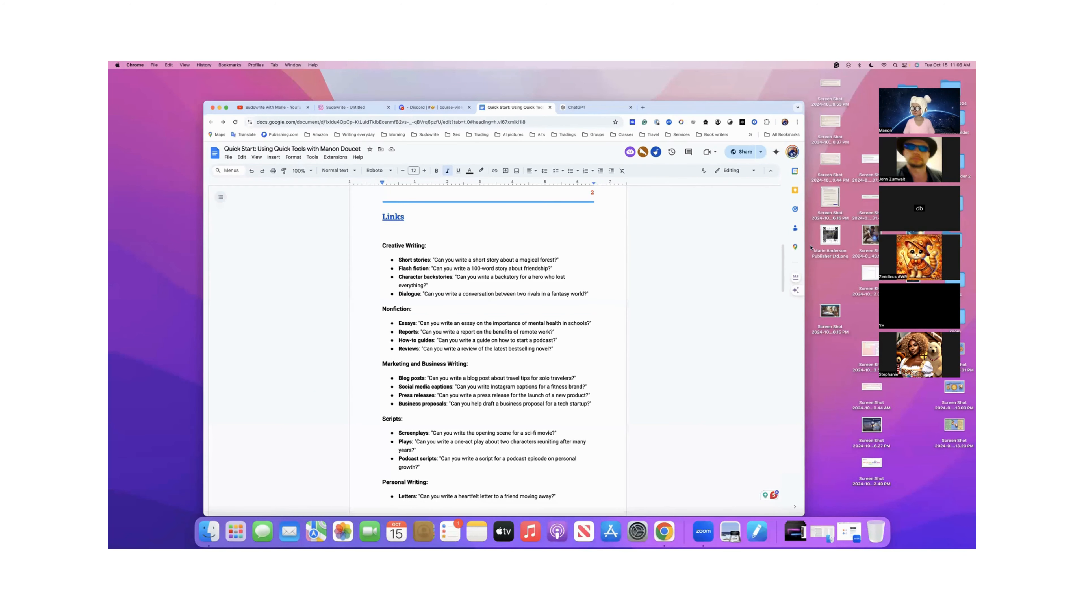
pyautogui.scroll(-1, 689, 244)
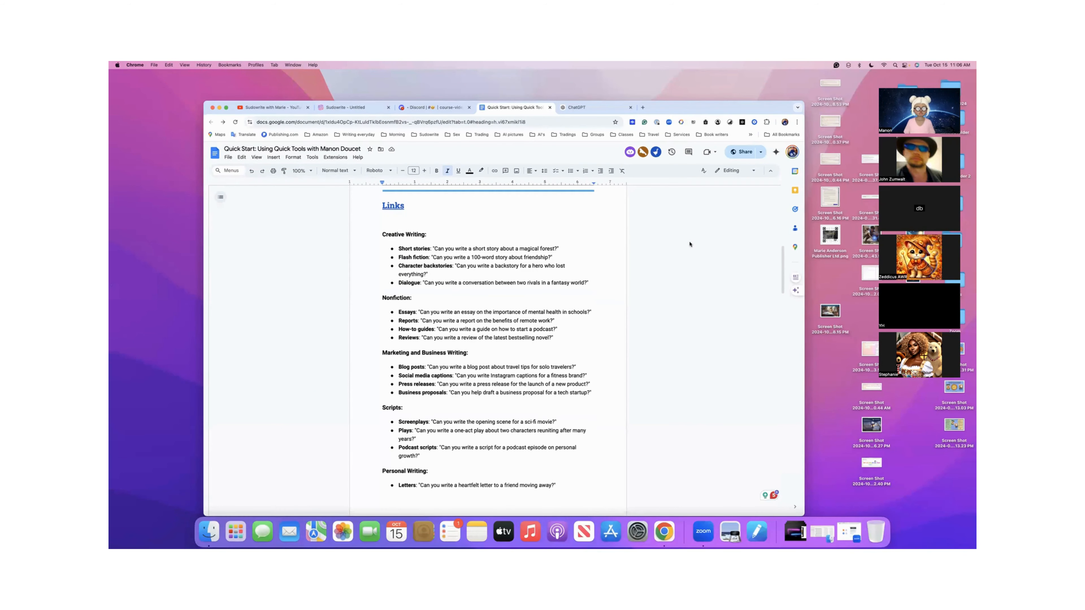
pyautogui.click(436, 249)
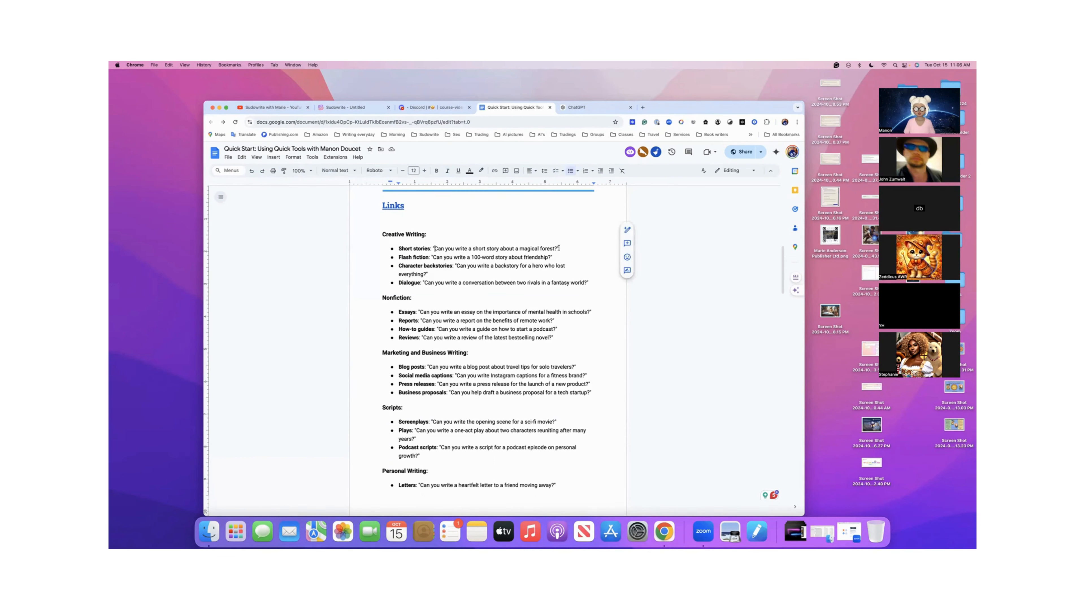
pyautogui.moveTo(559, 248); pyautogui.dragTo(433, 247)
pyautogui.press('super+c')
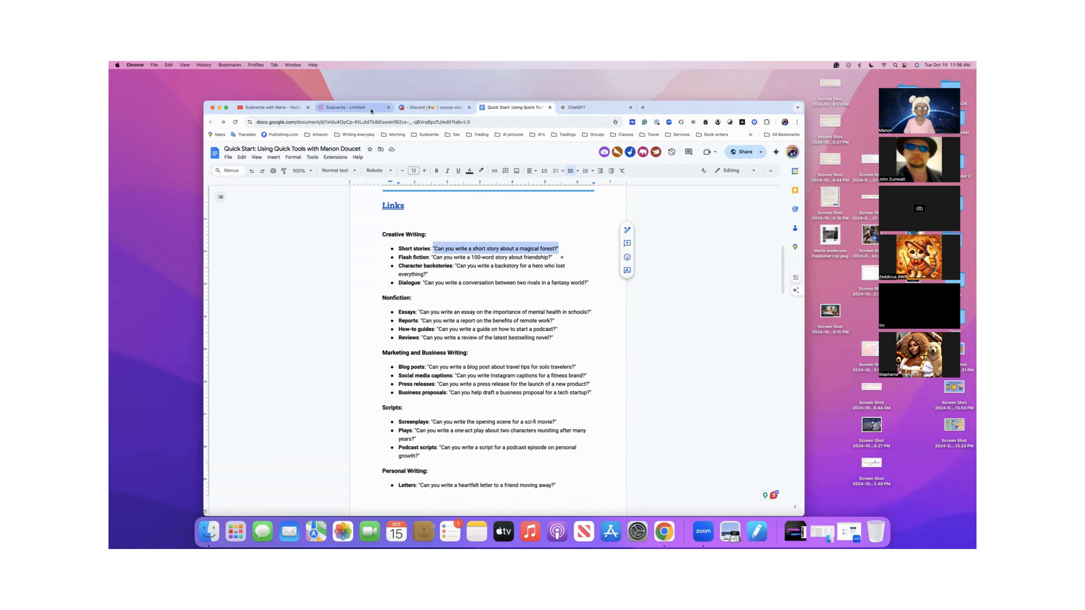
# - Paste the magical forest prompt into the untitled Sudowrite document and remove its surrounding quotation marks
pyautogui.click(348, 108)
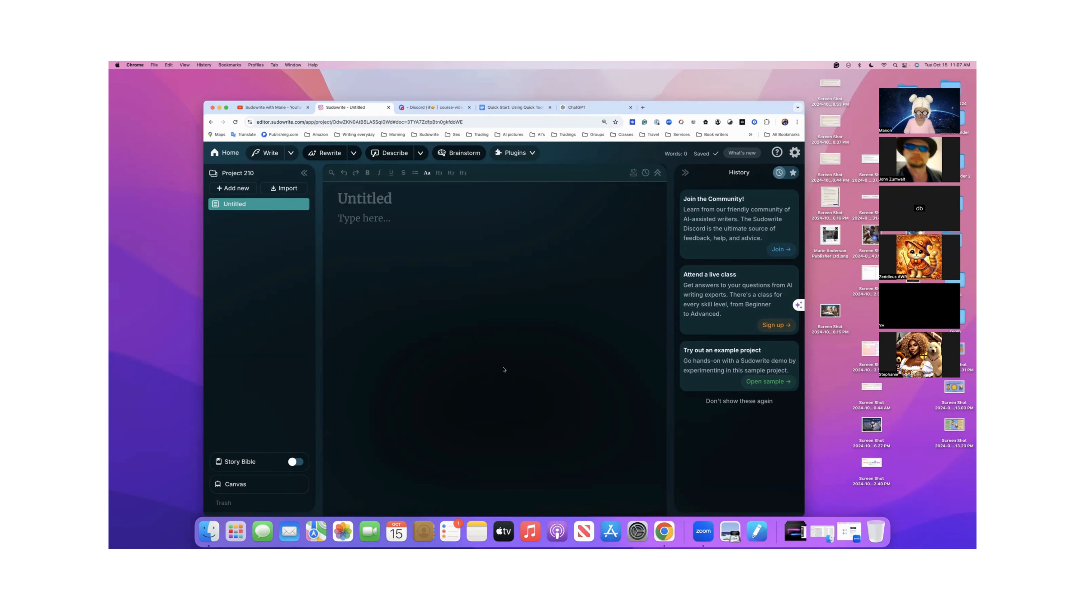
pyautogui.press('super+v')
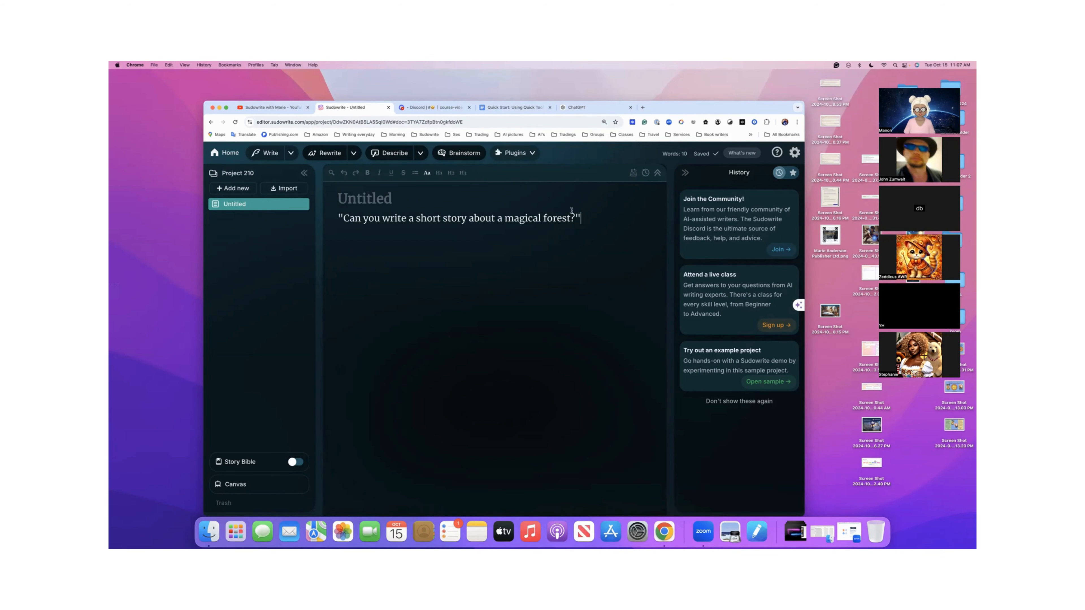
pyautogui.press('BackSpace')
pyautogui.click(343, 218)
pyautogui.press('BackSpace')
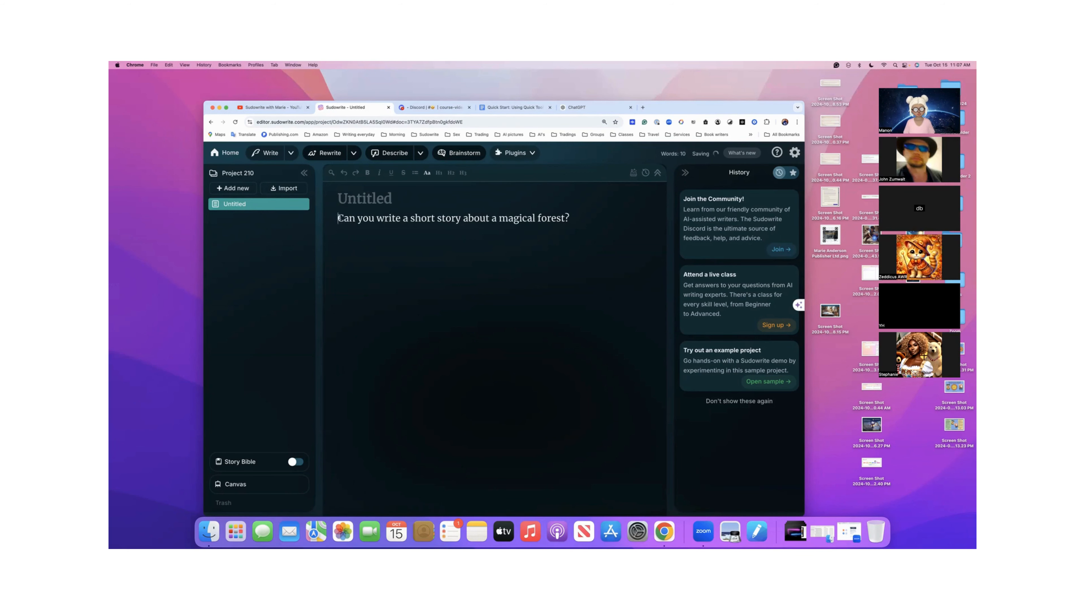
# - Select the whole sentence "Can you write a short story about a magical forest?" in the document
pyautogui.moveTo(339, 218); pyautogui.dragTo(570, 219)
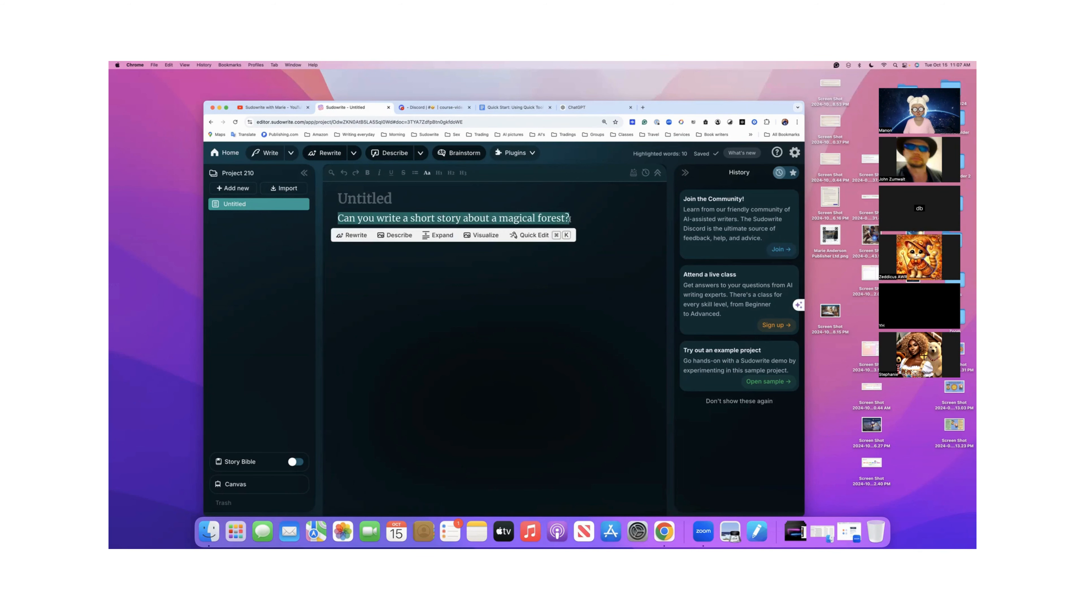
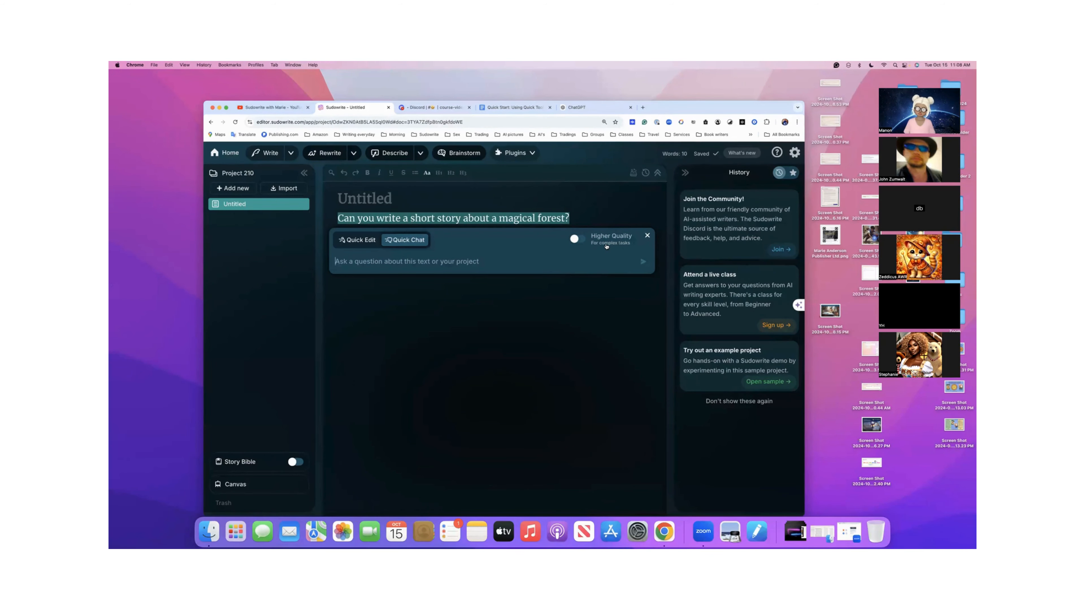
# - Run Quick Edit on the selected sentence with the instruction "Can you write a short story about a magical forest?" without quotation marks
pyautogui.click(574, 240)
pyautogui.click(580, 240)
pyautogui.click(362, 241)
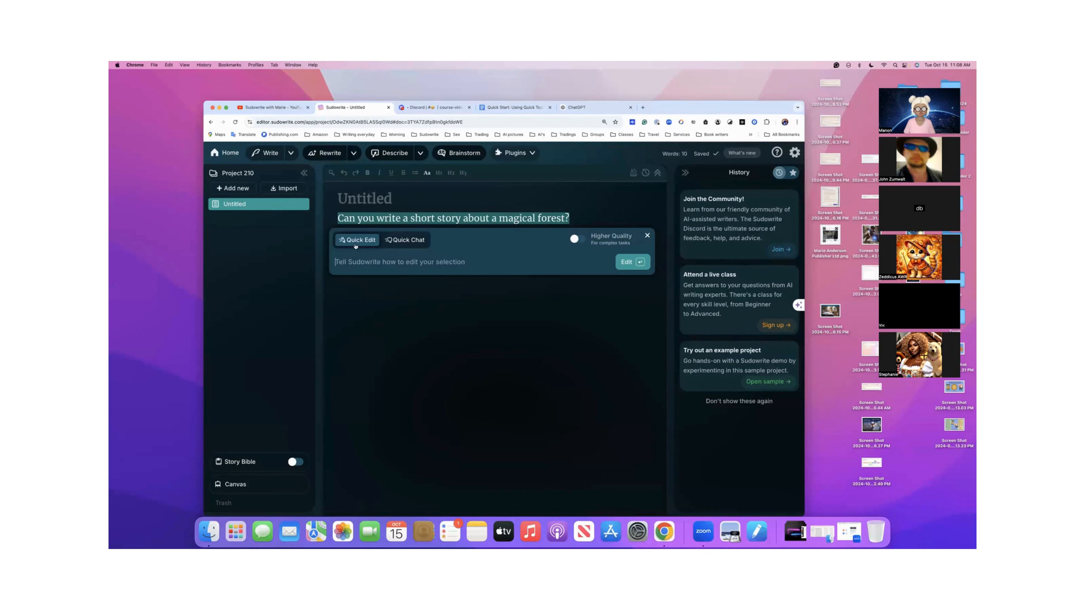
pyautogui.write('"Can you write a short story about a magical forest?"')
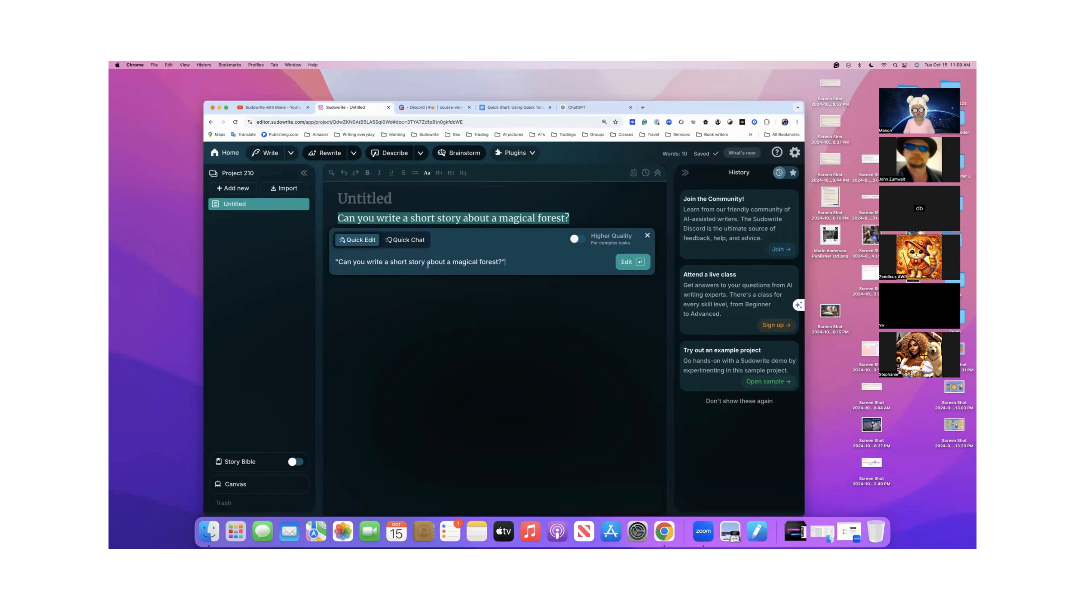
pyautogui.click(338, 262)
pyautogui.press('BackSpace')
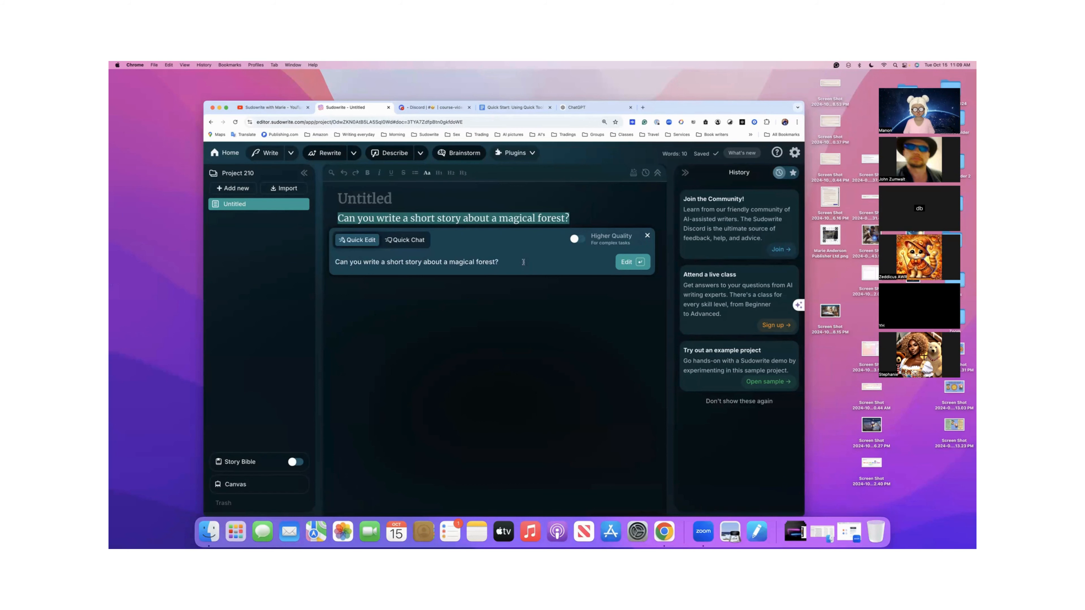
pyautogui.click(625, 264)
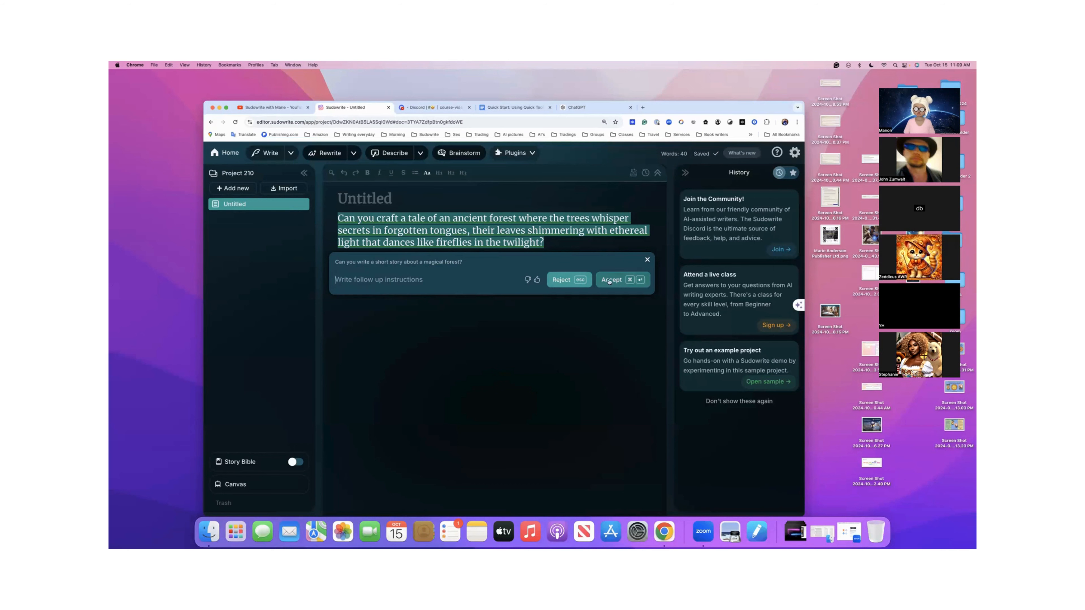
# - Give the Quick Edit rewrite a thumbs-up rating, and undo its acceptance so both versions of the sentence remain marked
pyautogui.click(537, 280)
pyautogui.click(632, 194)
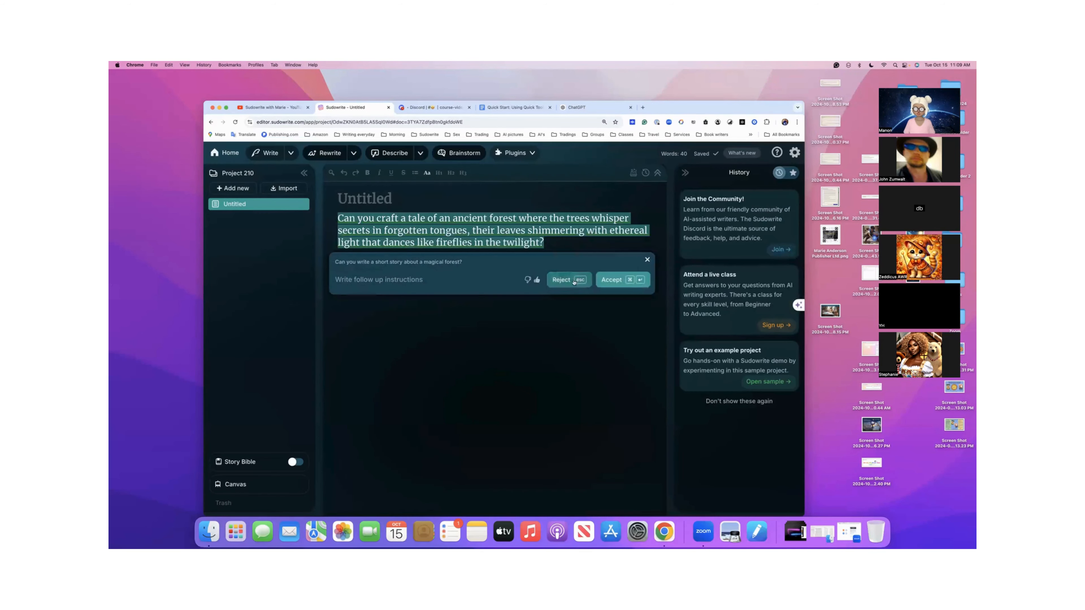
pyautogui.click(609, 283)
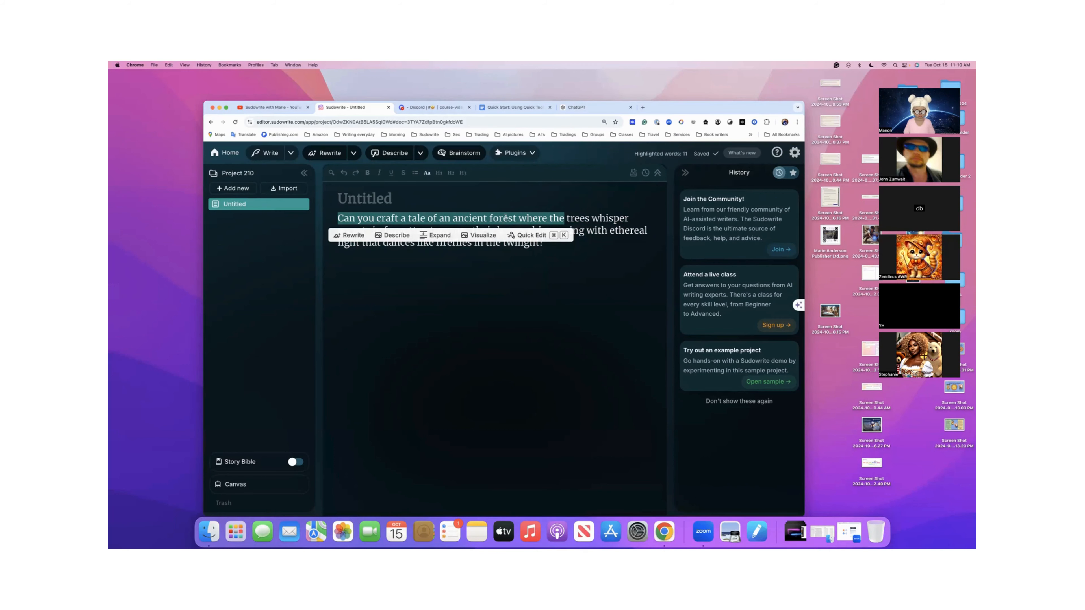
pyautogui.press('super+z')
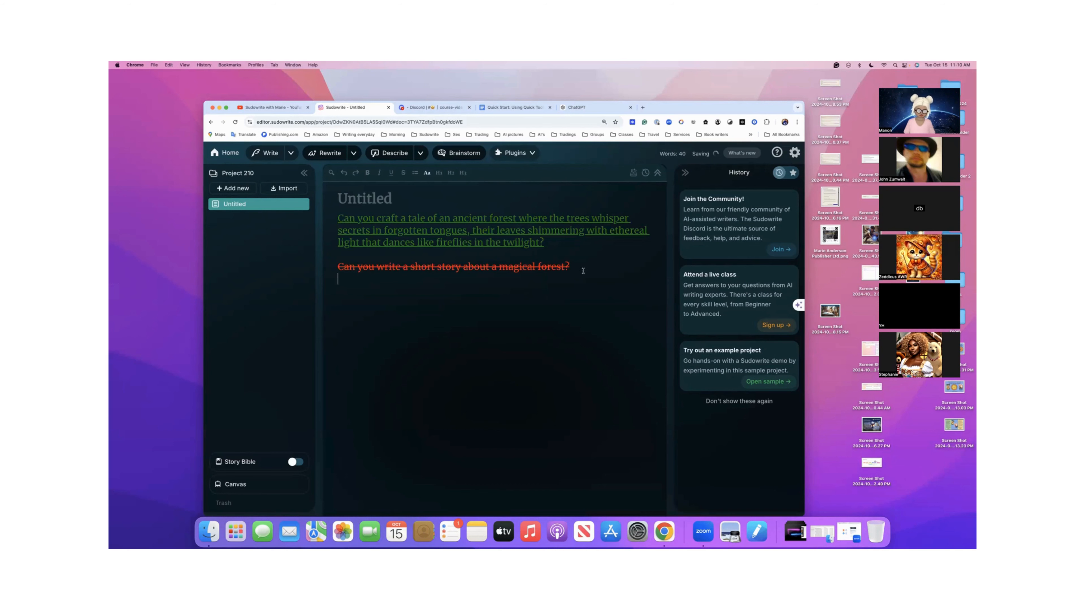
# - Paste the quoted magical forest prompt below the struck-through sentence, select its wording, and open Quick Edit on it
pyautogui.write('"Can you write a short story about a magical forest?"')
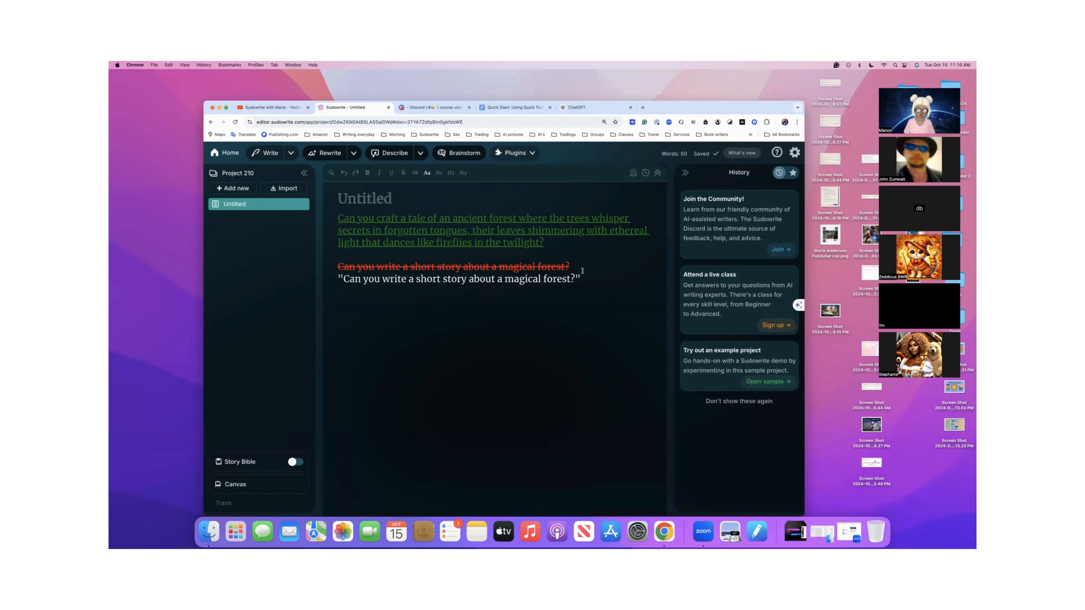
pyautogui.moveTo(342, 278); pyautogui.dragTo(576, 280)
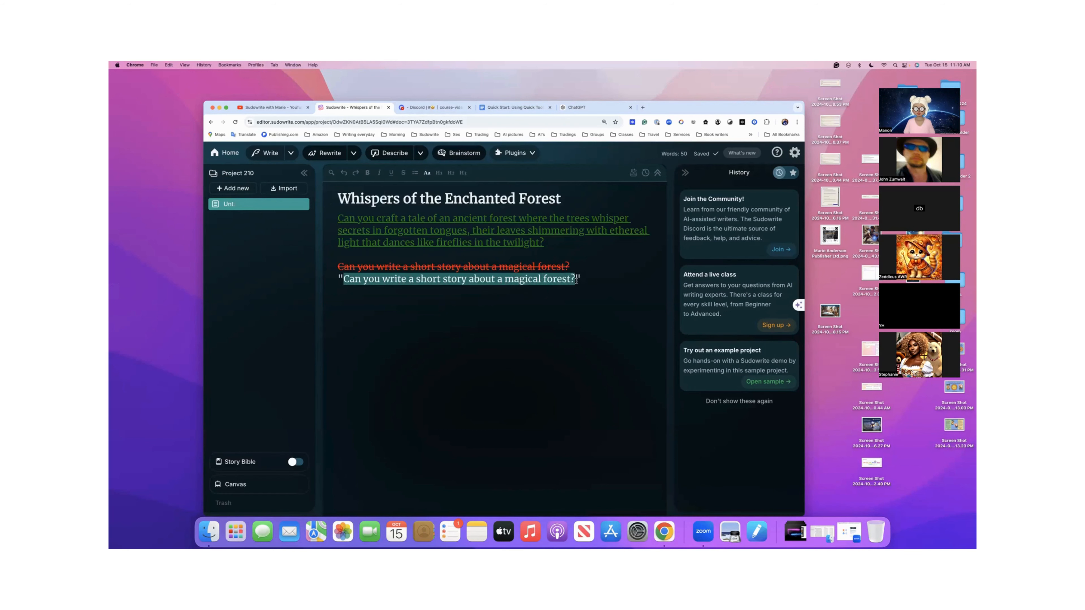
pyautogui.click(538, 264)
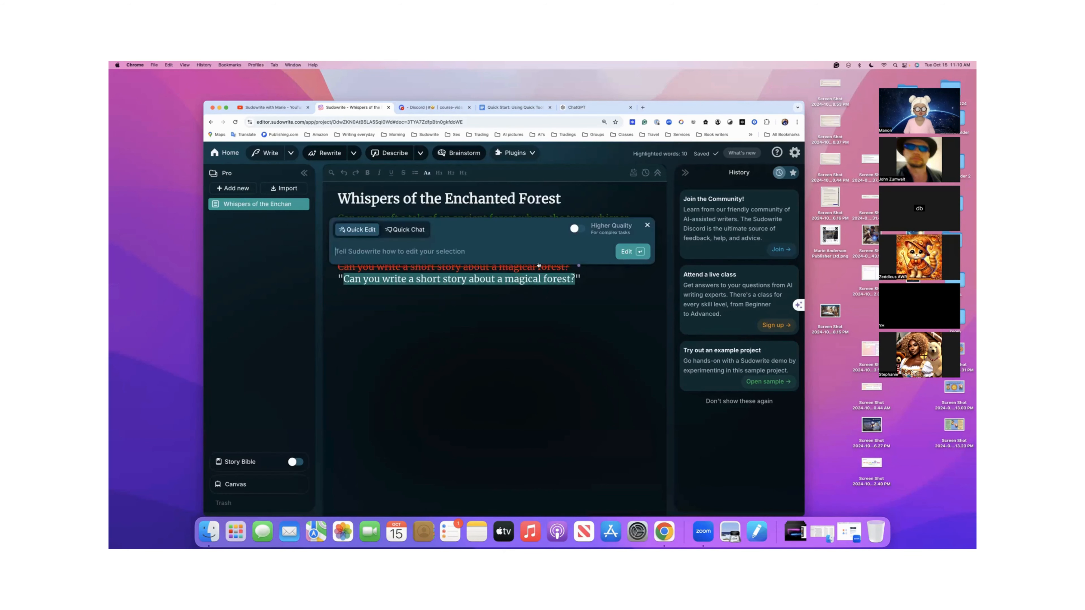
# - Ask Quick Chat "Can you write a short story about a magical forest?" without the quotation marks
pyautogui.click(404, 231)
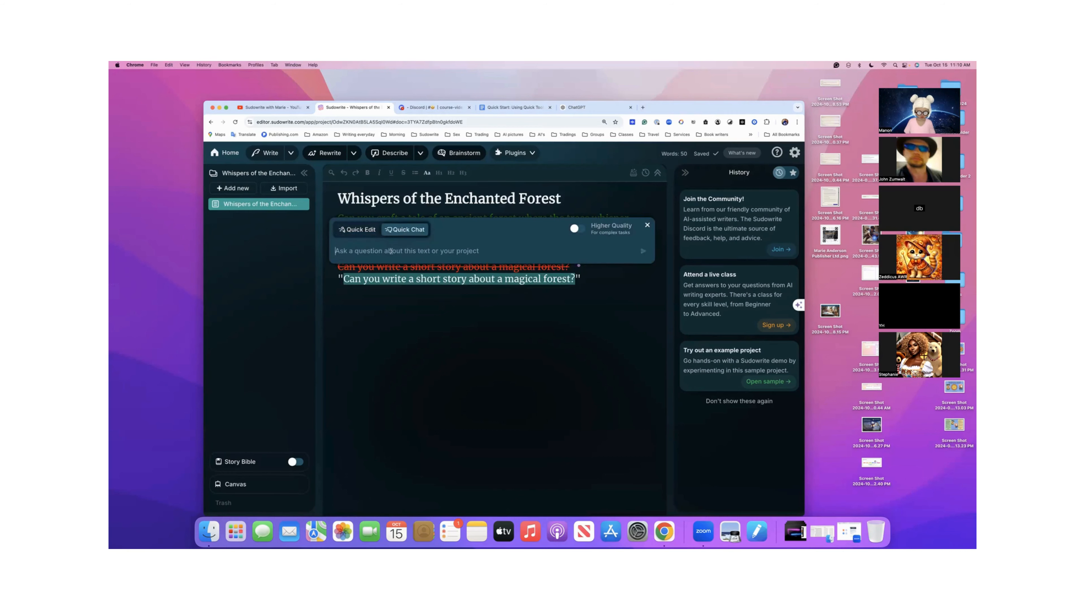
pyautogui.write('"Can you write a short story about a magical forest?"')
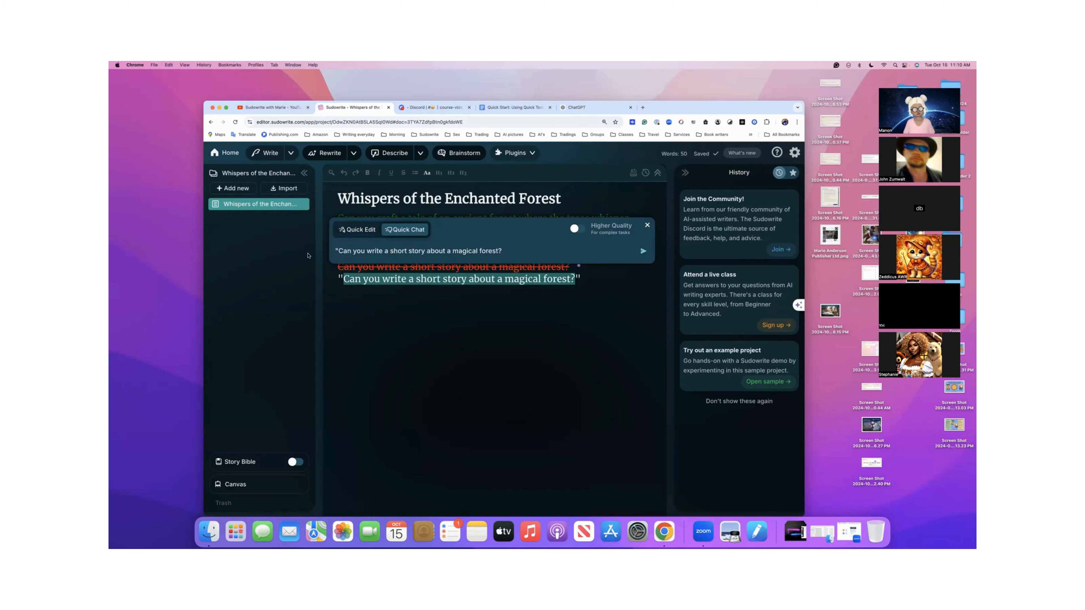
pyautogui.click(337, 251)
pyautogui.press('BackSpace')
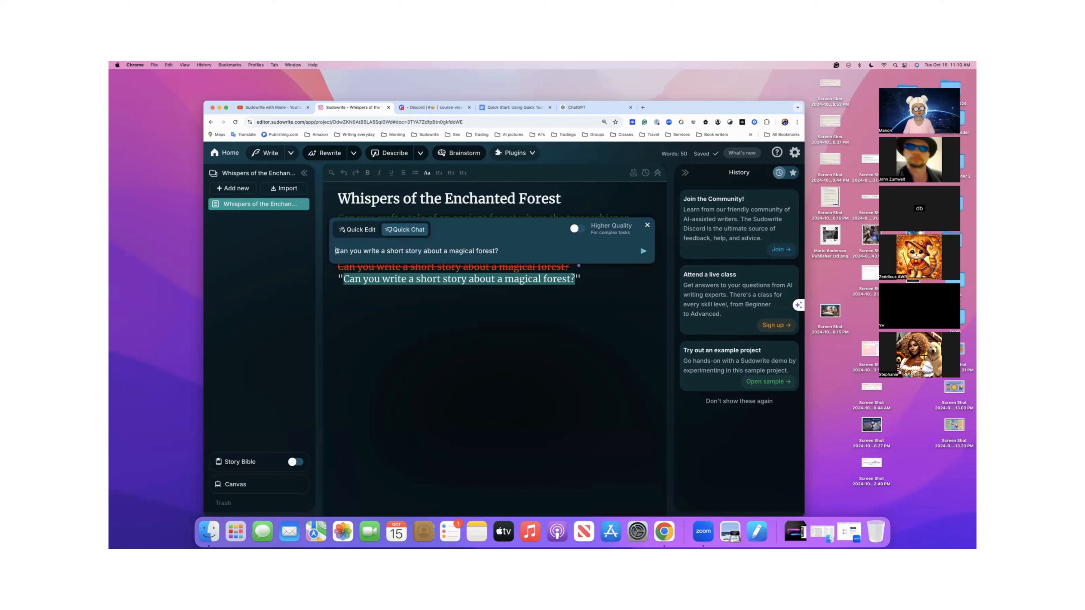
pyautogui.click(643, 252)
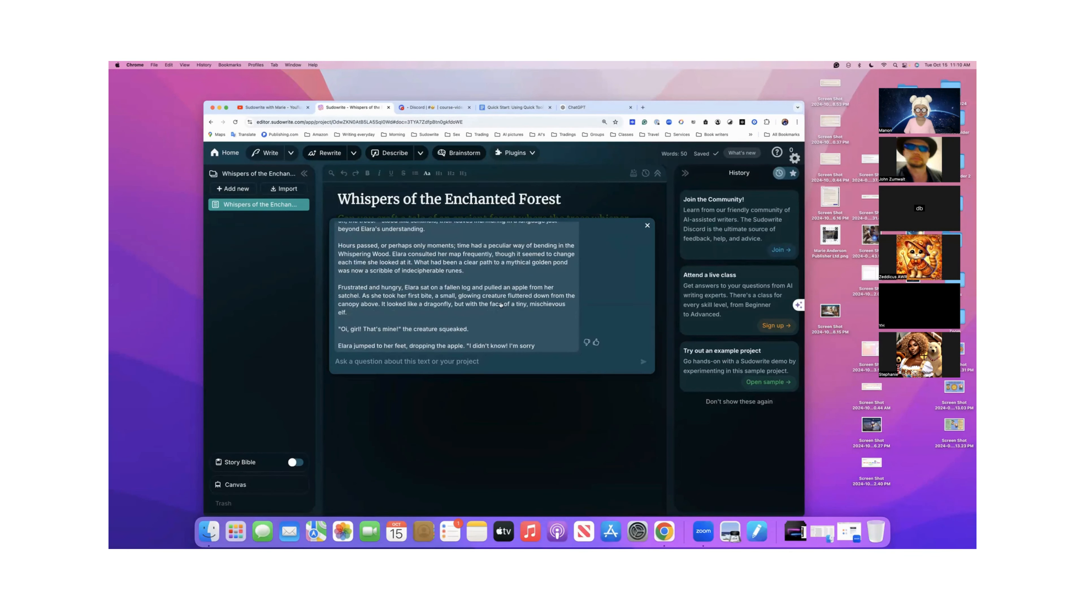
# - Read through the short story in the Quick Chat reply, from its opening to its last line
pyautogui.scroll(10, 501, 305)
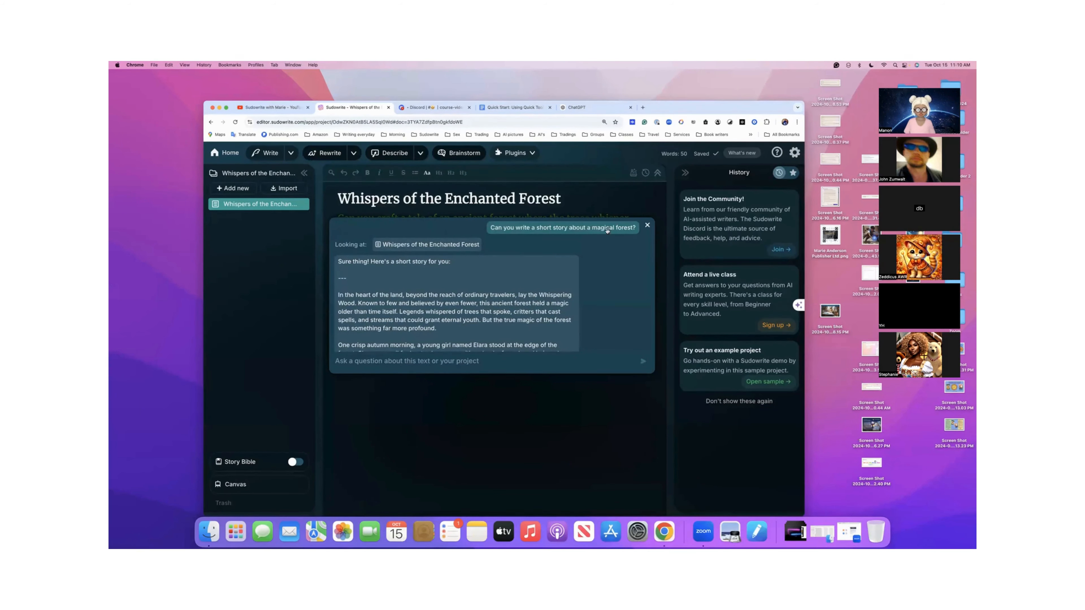
pyautogui.scroll(-3, 456, 274)
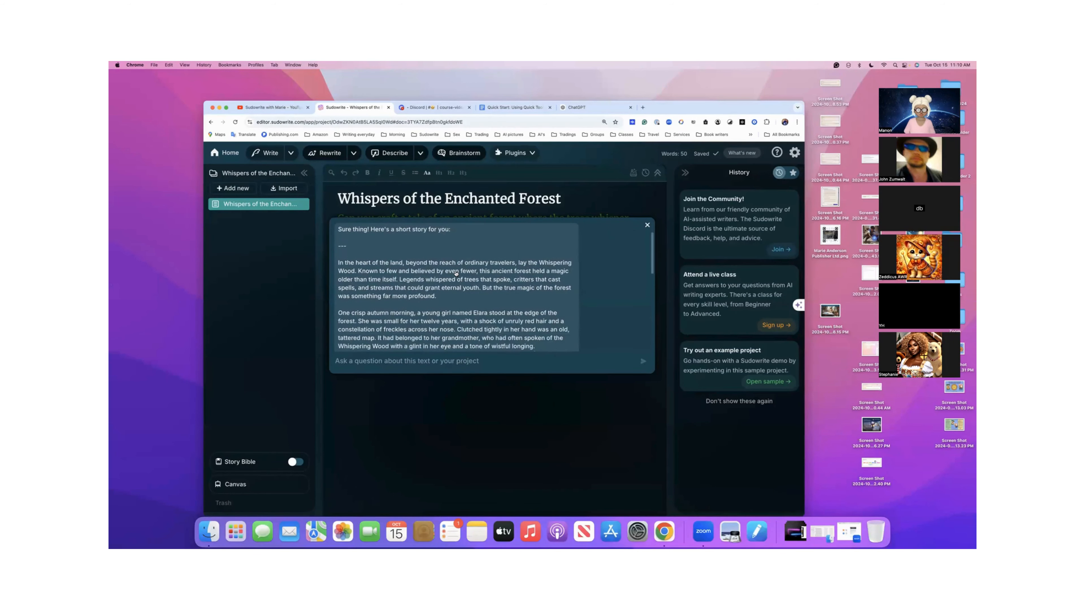
pyautogui.scroll(2, 456, 274)
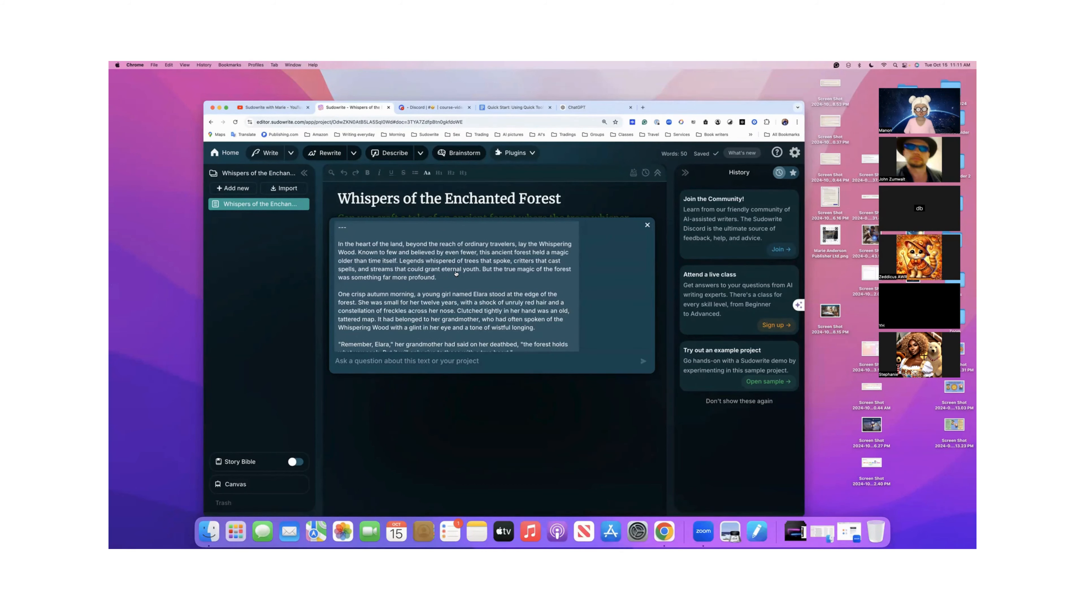
pyautogui.click(431, 264)
pyautogui.scroll(-10, 410, 317)
pyautogui.scroll(-2, 412, 340)
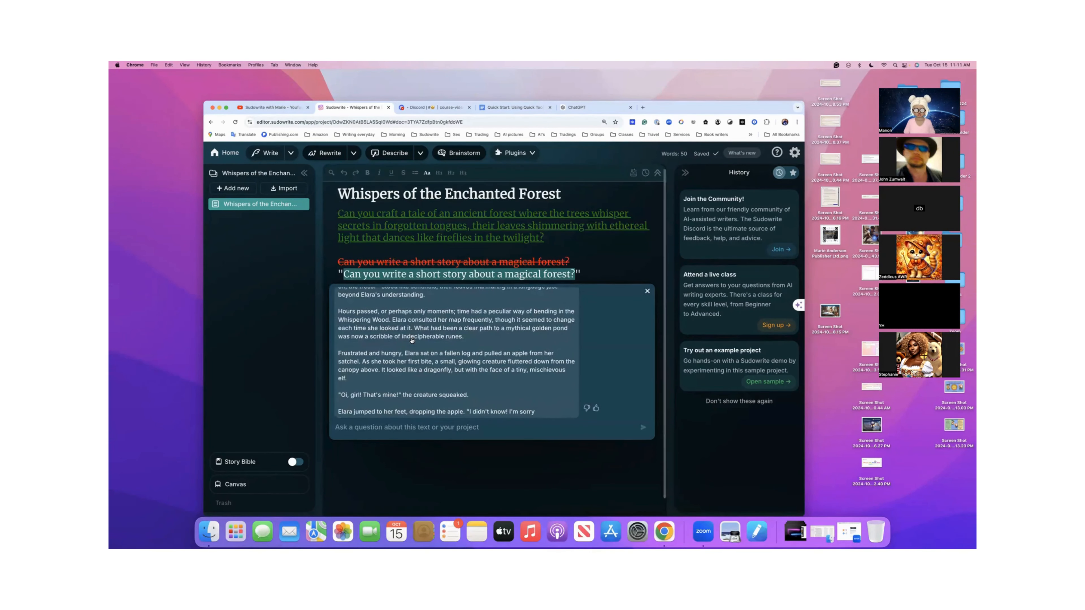
pyautogui.scroll(-1, 412, 340)
pyautogui.scroll(4, 412, 341)
pyautogui.scroll(12, 411, 341)
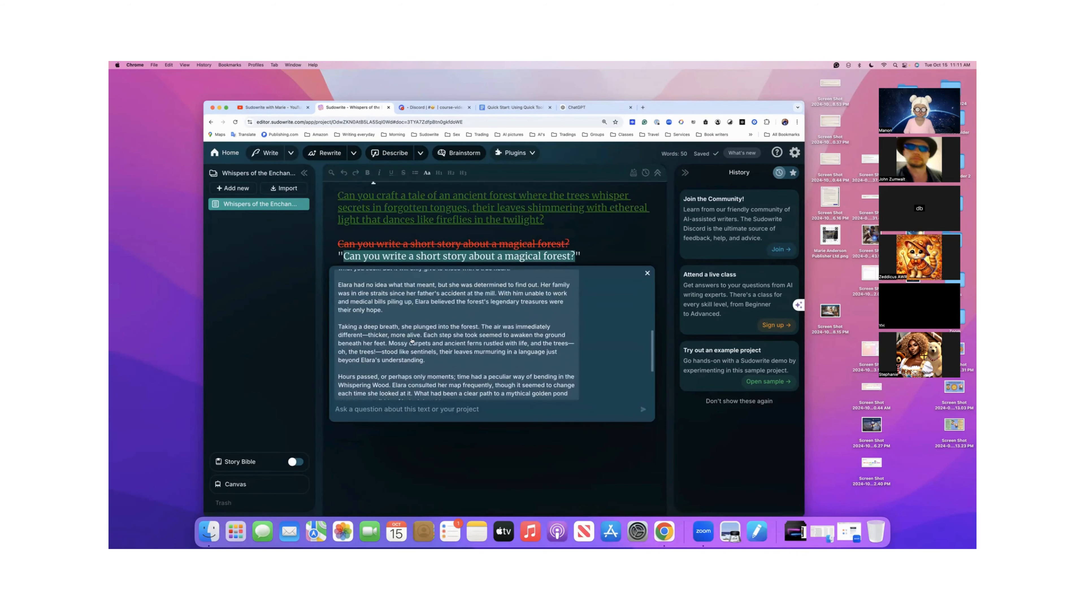
pyautogui.scroll(2, 411, 341)
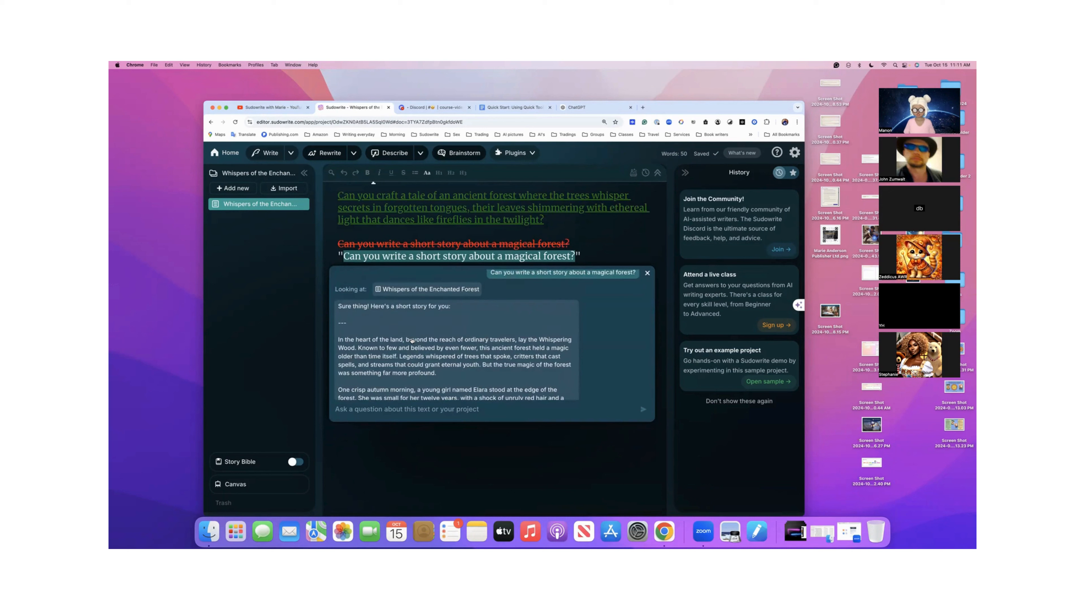
pyautogui.scroll(-1, 412, 341)
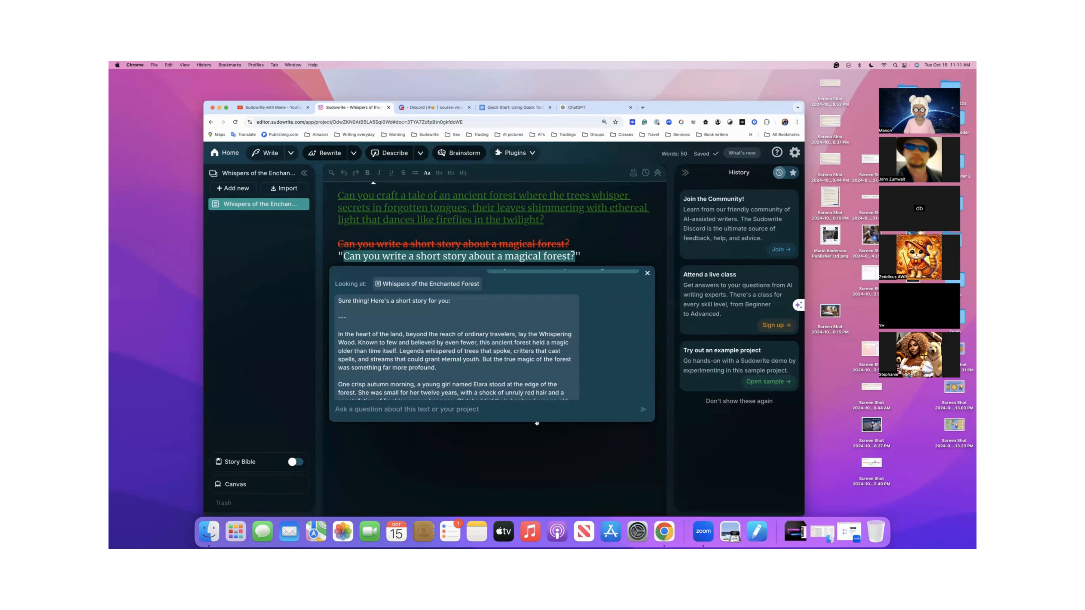
# - Copy the story text from the Quick Chat reply, starting at "In the heart of the land", and close the chat
pyautogui.scroll(-1, 466, 361)
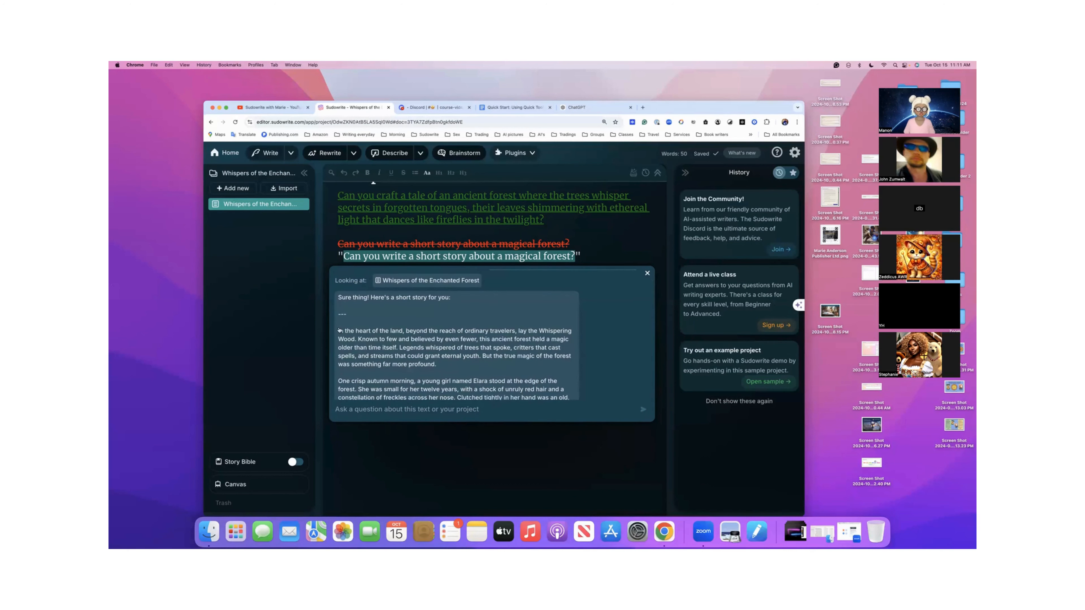
pyautogui.scroll(-5, 347, 380)
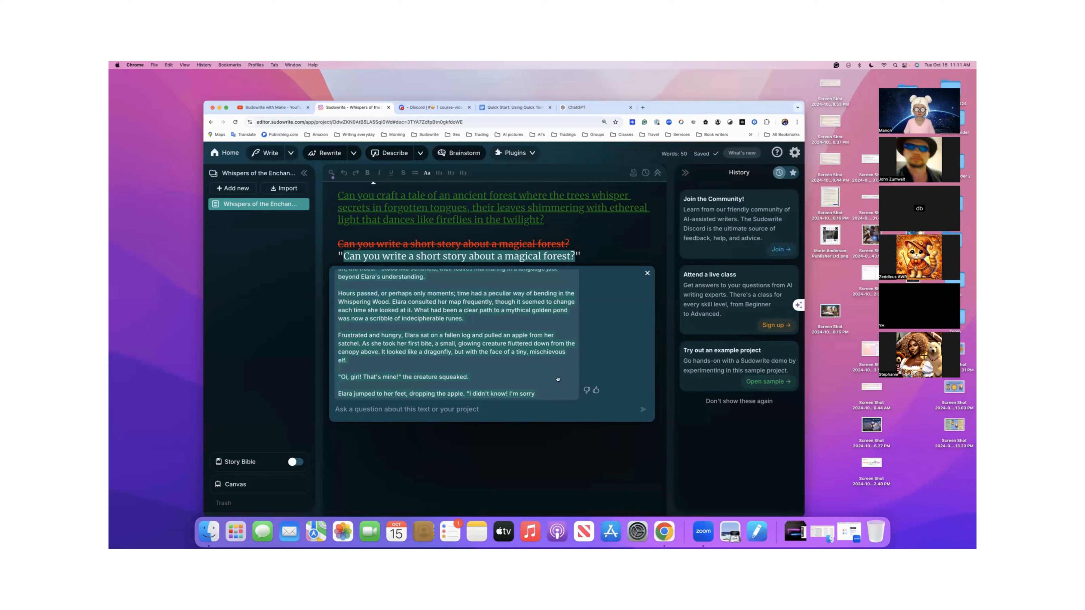
pyautogui.click(648, 272)
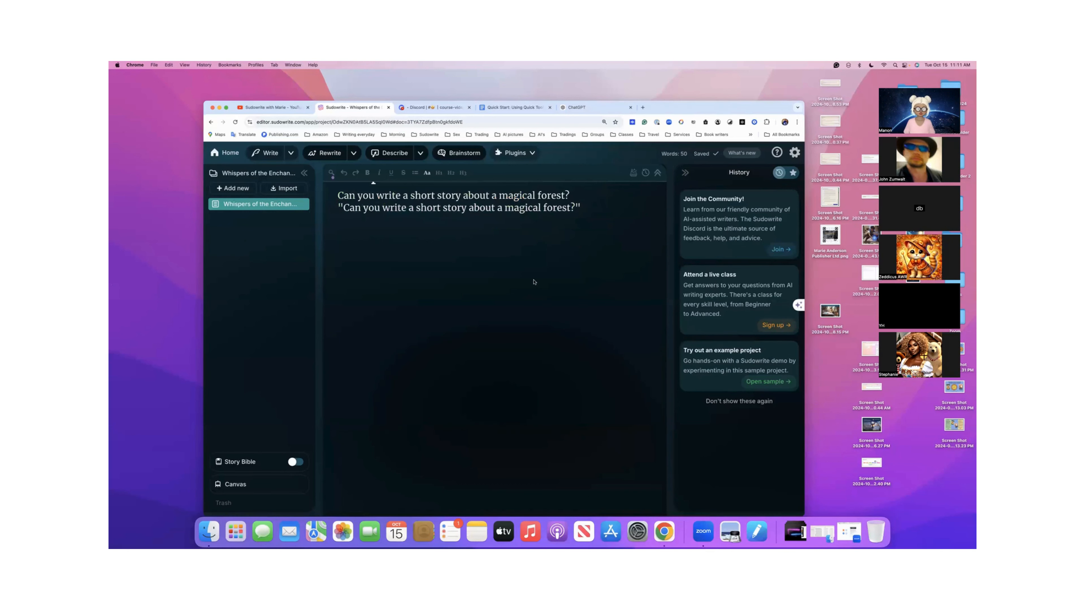
# - Undo the loss of the marked Quick Edit rewrite, and paste the copied story below the quoted prompt
pyautogui.scroll(1, 535, 282)
pyautogui.press('super+z')
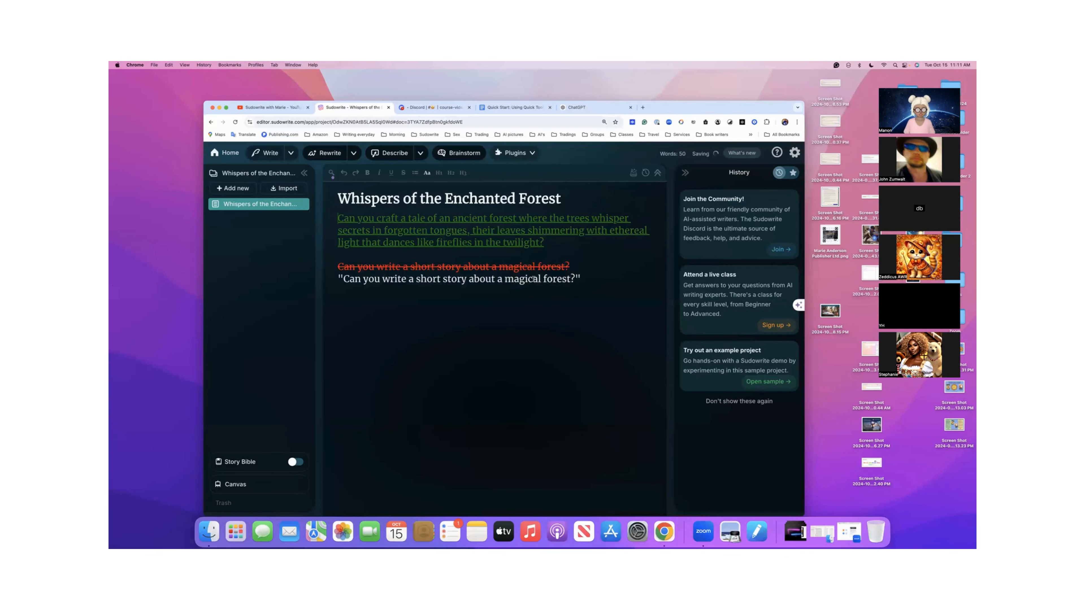
pyautogui.press('super+z')
pyautogui.press('super+z')
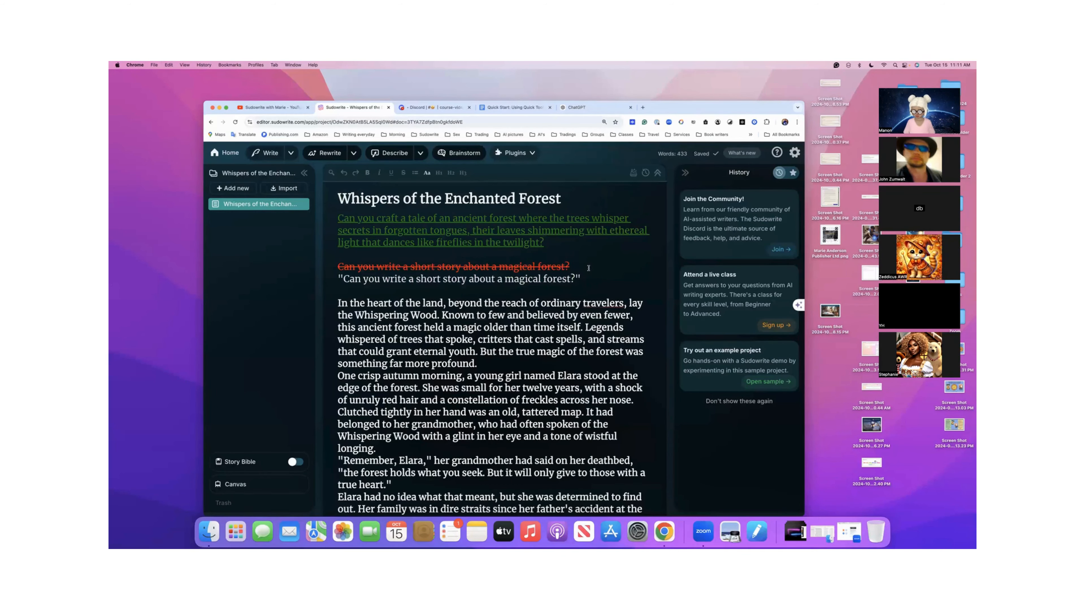
# - Add blank lines below the struck-through sentence and insert a dash separator above the quoted prompt
pyautogui.press('Return')
pyautogui.press('Return')
pyautogui.press('Return')
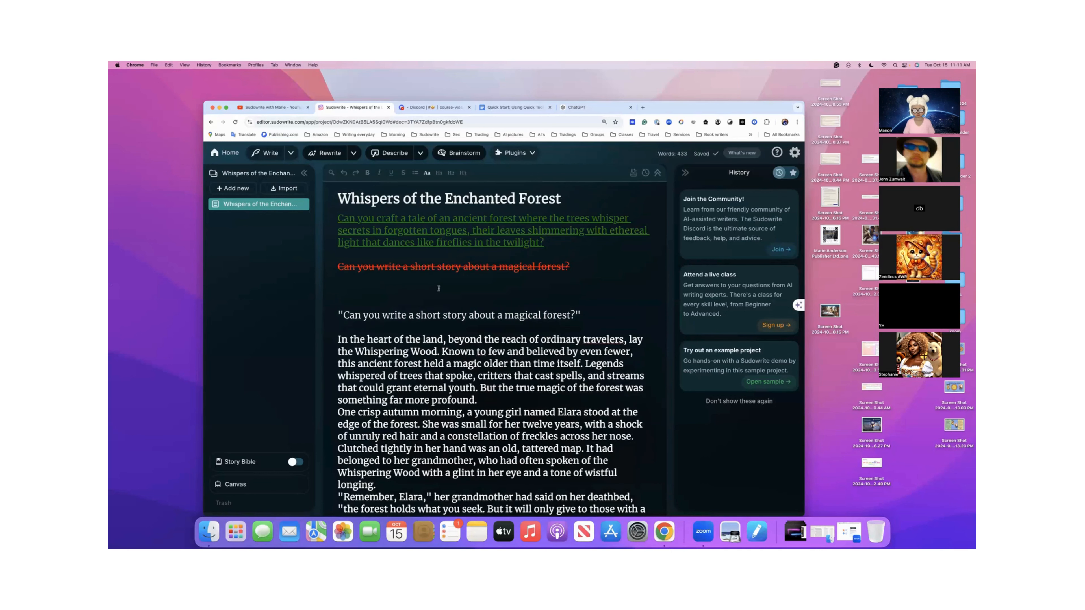
pyautogui.click(340, 290)
pyautogui.write('----')
# - Copy the rewritten sentence "Can you craft a tale of an ancient forest..." and enter it as the Quick Chat question
pyautogui.scroll(-1, 408, 360)
pyautogui.scroll(1, 408, 360)
pyautogui.moveTo(338, 219); pyautogui.dragTo(547, 242)
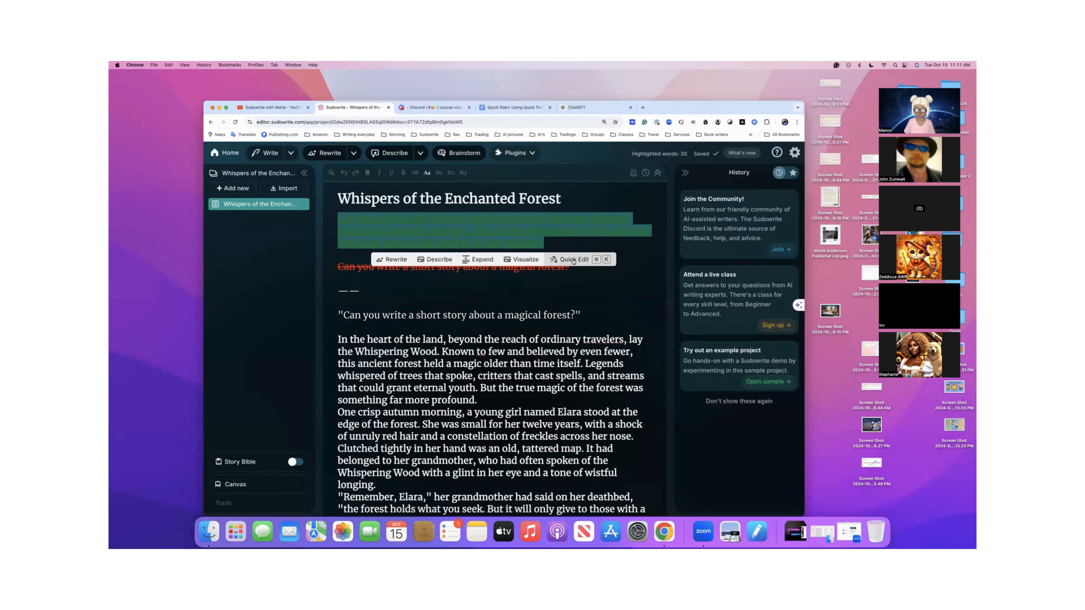
pyautogui.click(575, 260)
pyautogui.click(407, 265)
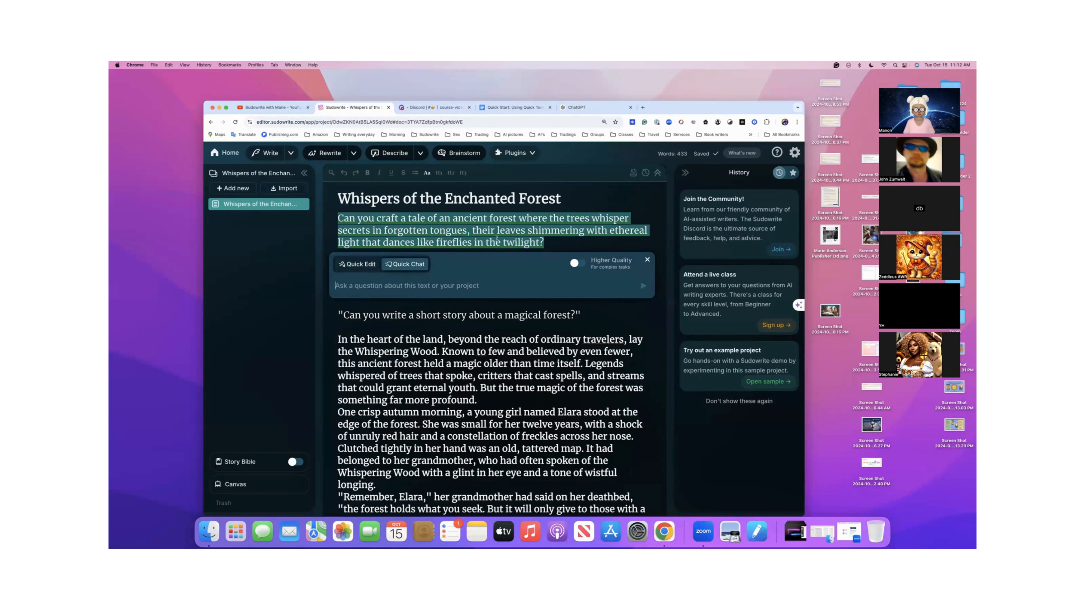
pyautogui.moveTo(543, 242); pyautogui.dragTo(337, 218)
pyautogui.press('super+c')
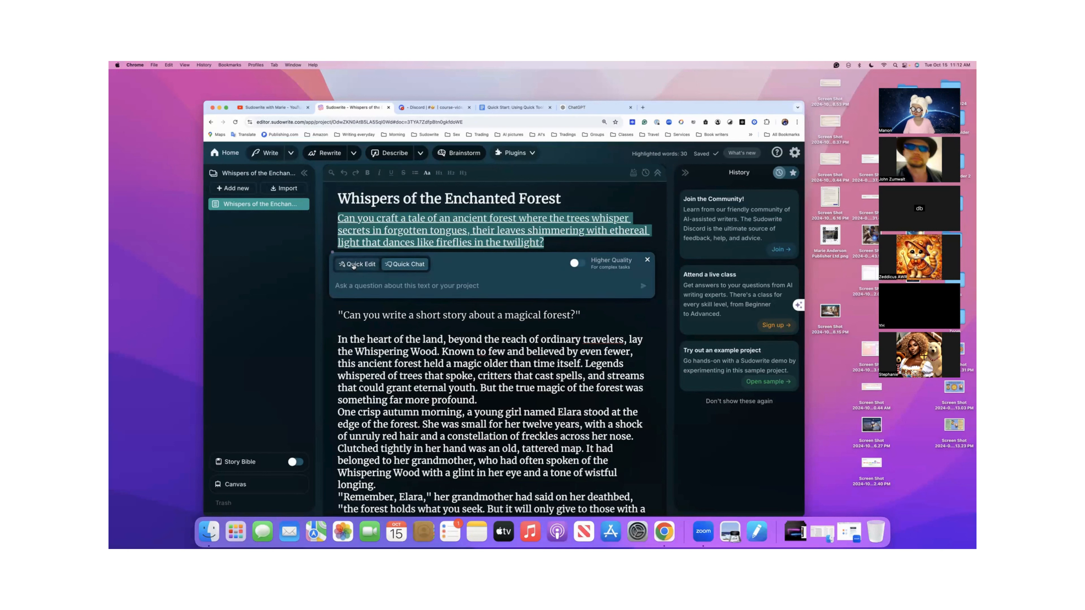
pyautogui.click(354, 285)
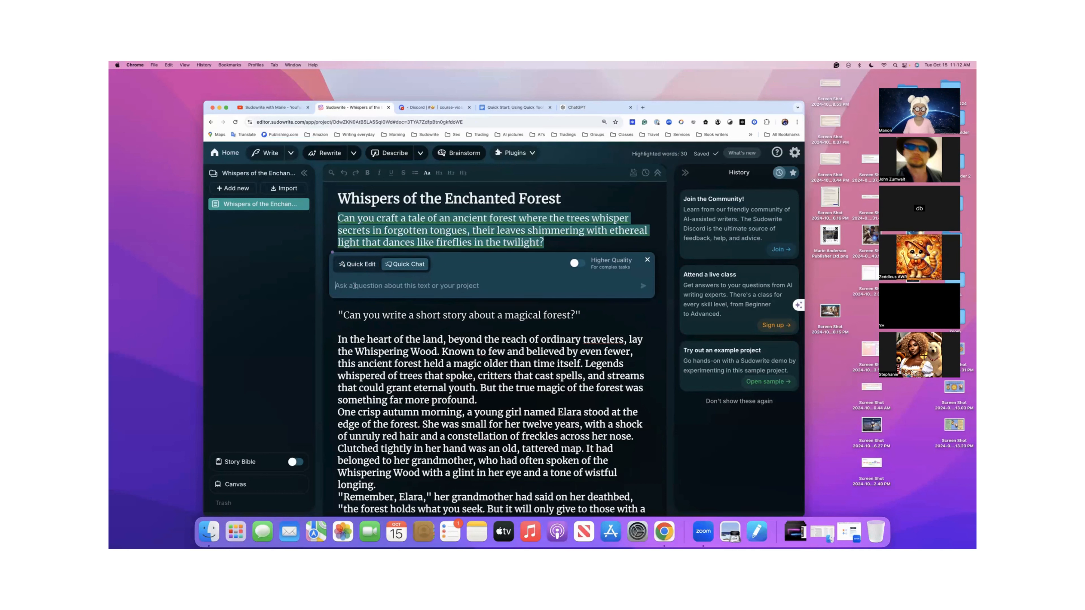
pyautogui.press('super+v')
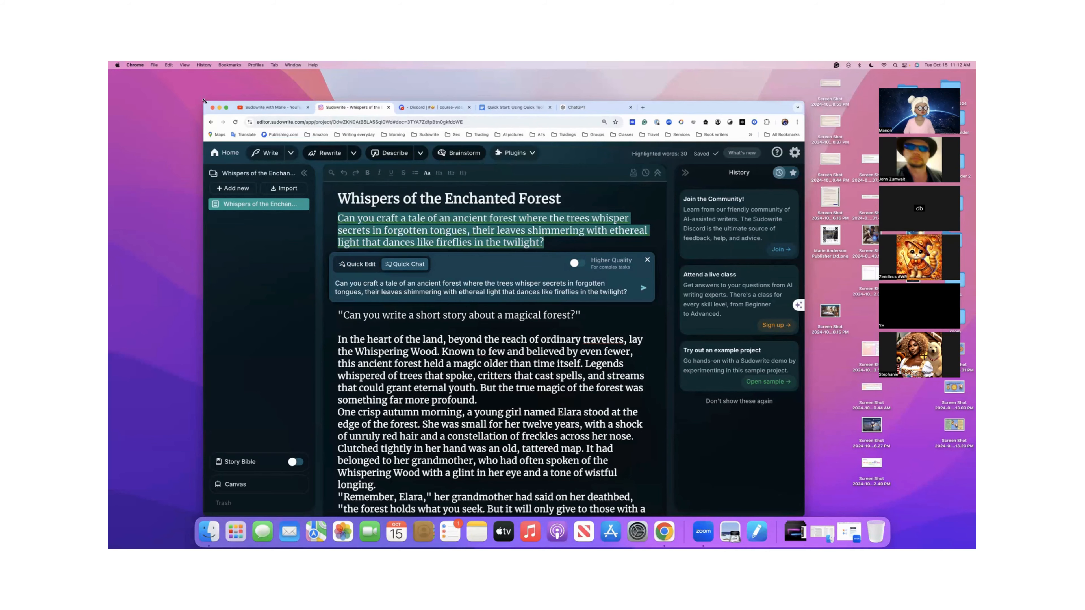
# - Enlarge the browser window at its upper corner and widen it so the document and Quick Chat box have more room
pyautogui.moveTo(204, 100); pyautogui.dragTo(128, 80)
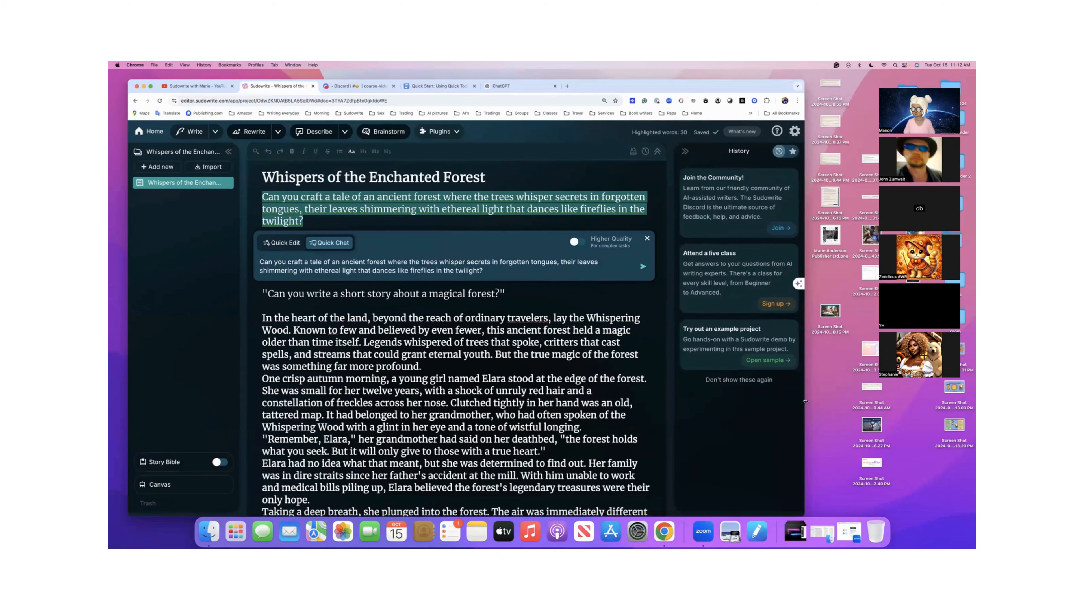
pyautogui.moveTo(805, 402); pyautogui.dragTo(905, 396)
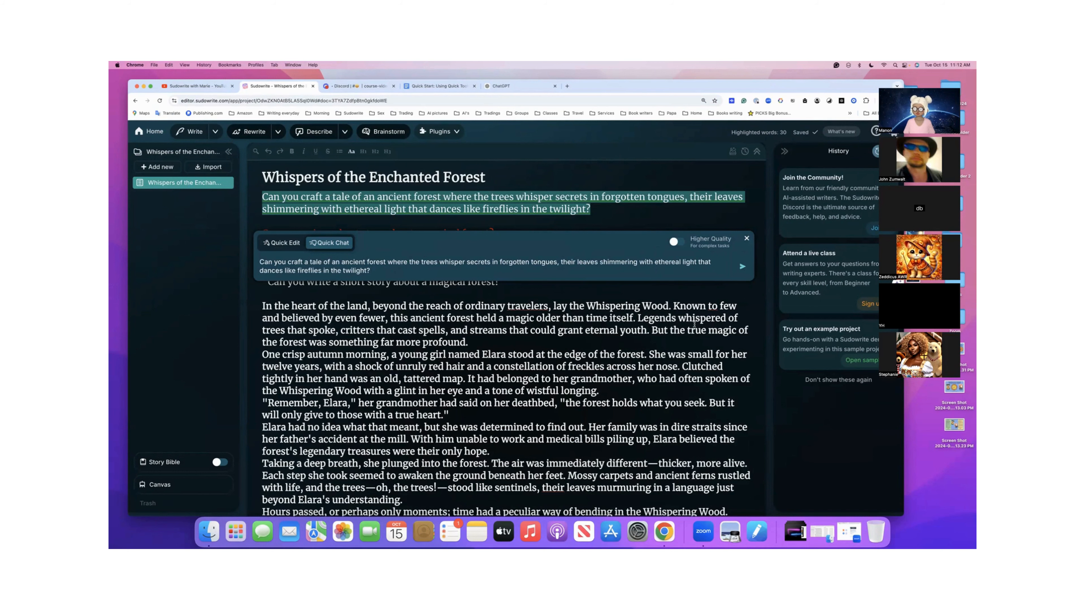
pyautogui.scroll(-2, 694, 323)
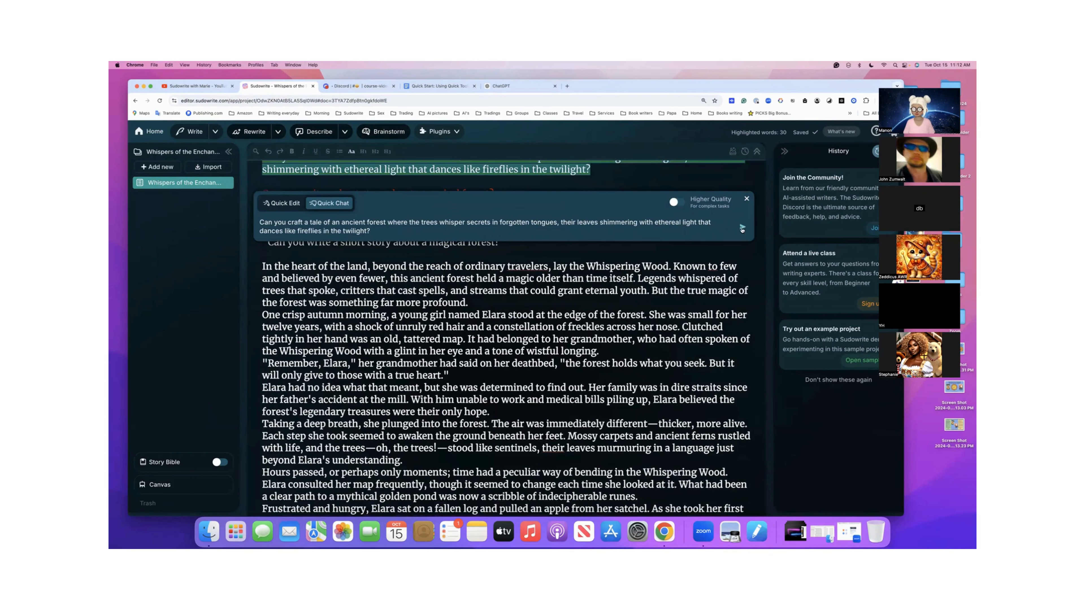
# - Submit the ancient forest question to Quick Chat and read through the tale it returns
pyautogui.scroll(2, 700, 268)
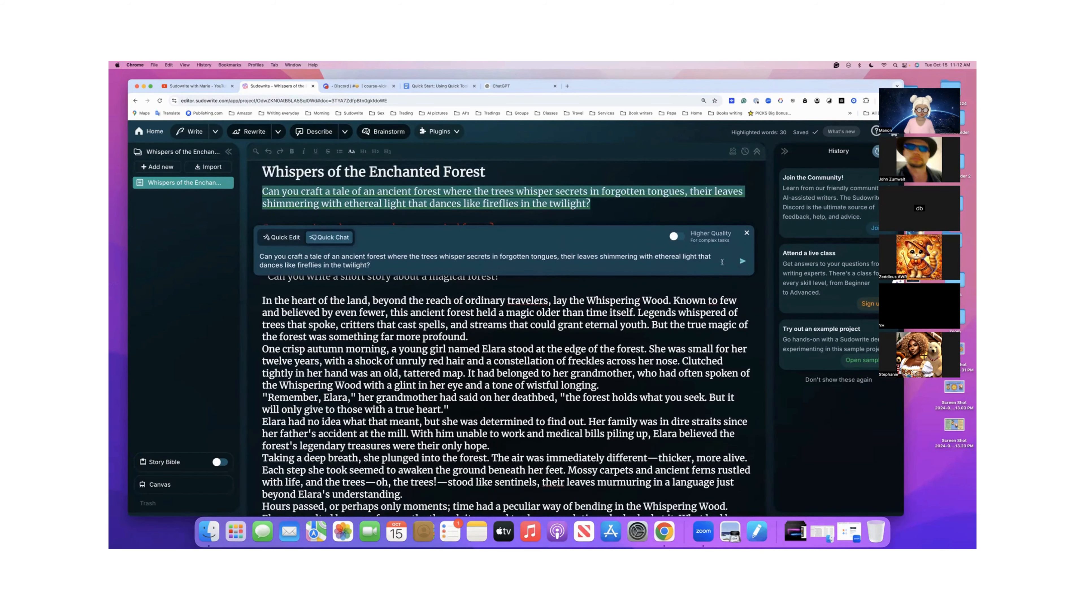
pyautogui.click(743, 263)
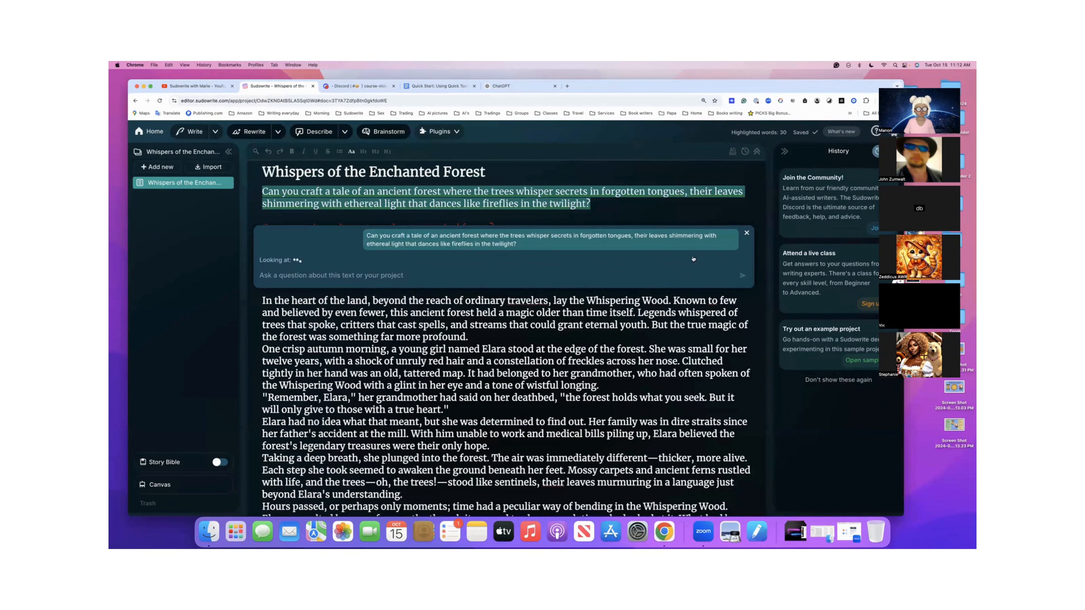
pyautogui.scroll(1, 656, 255)
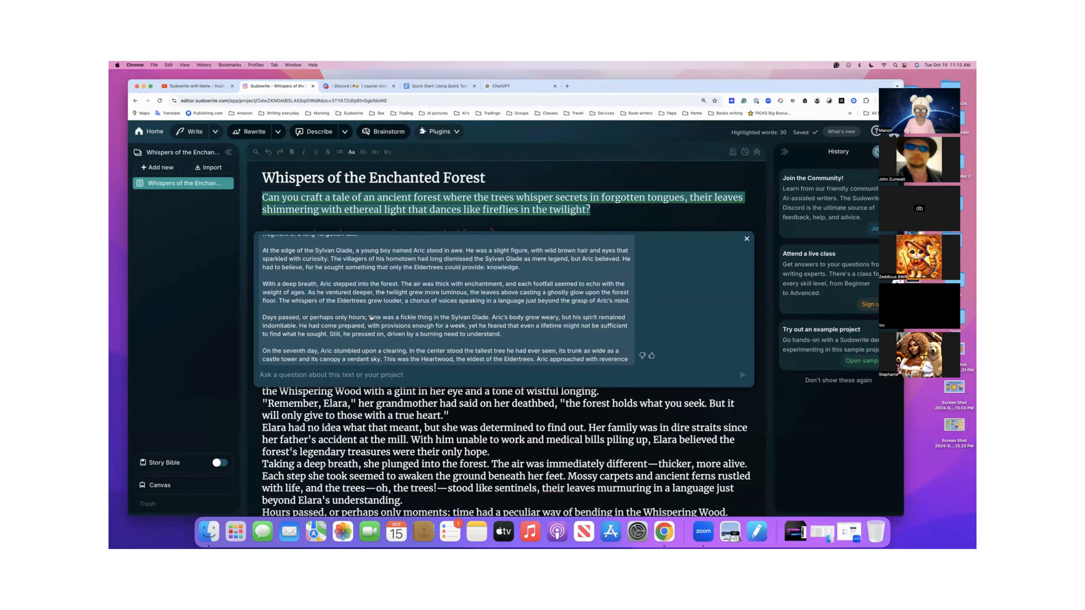
pyautogui.scroll(3, 371, 318)
pyautogui.scroll(3, 372, 318)
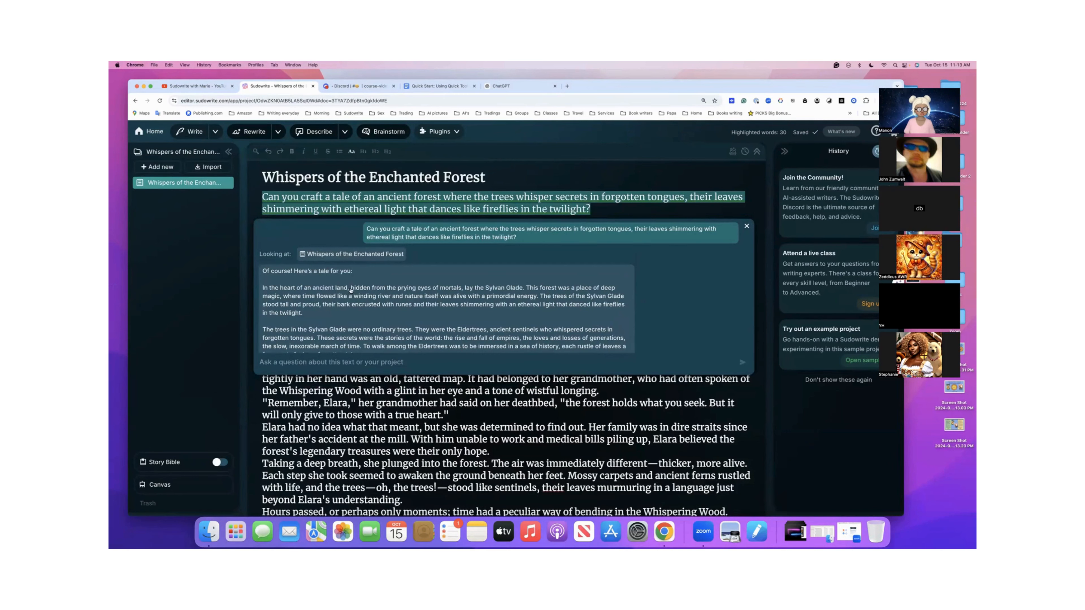
pyautogui.scroll(-3, 351, 290)
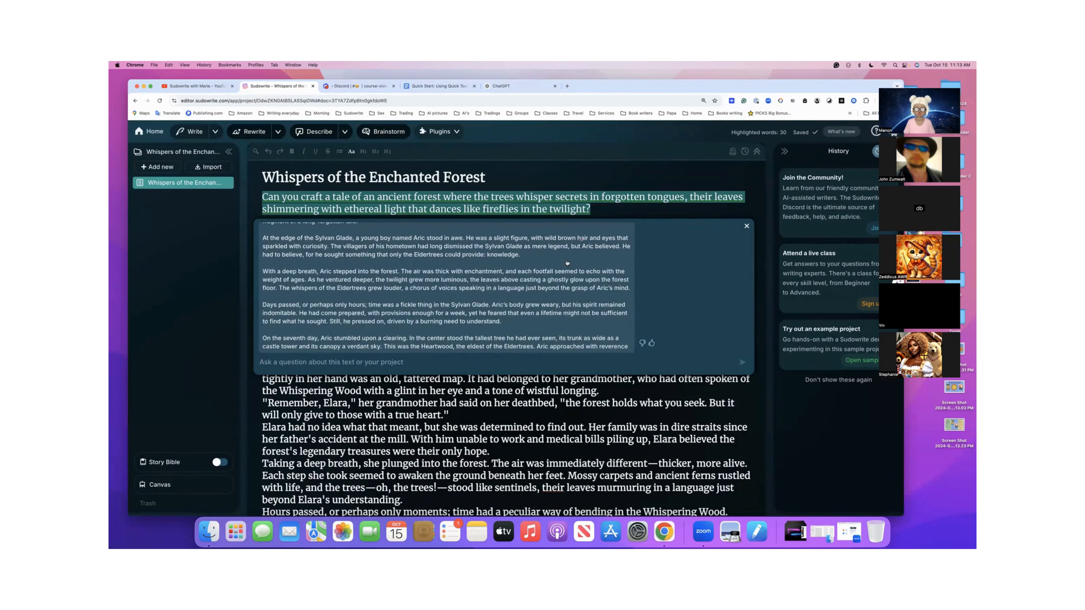
# - Copy the full Sylvan Glade tale from the chat reply, and close Quick Chat without sending feedback
pyautogui.scroll(10, 486, 280)
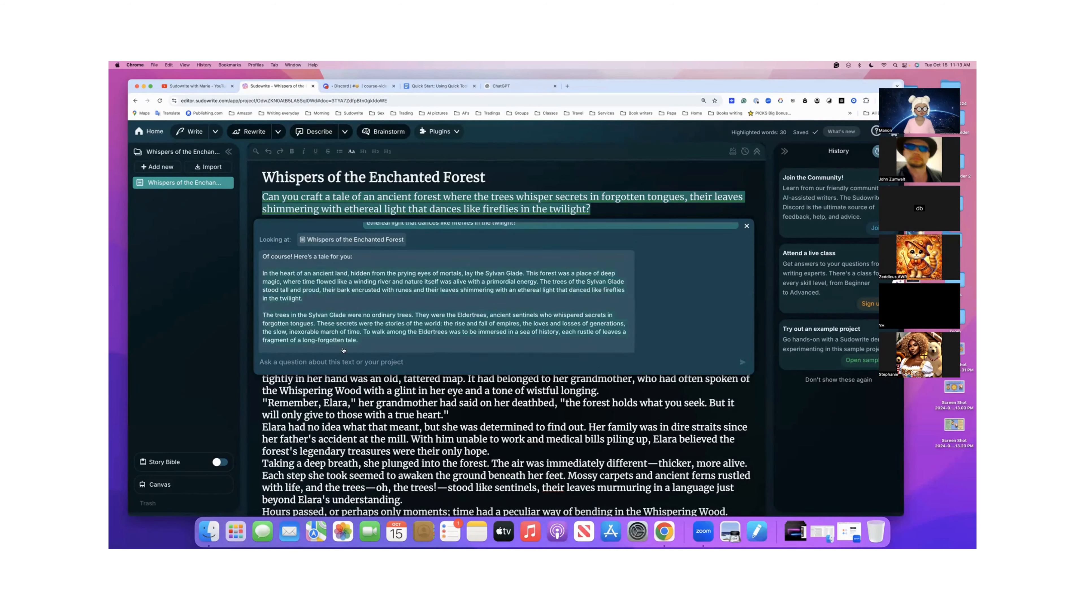
pyautogui.scroll(-10, 343, 350)
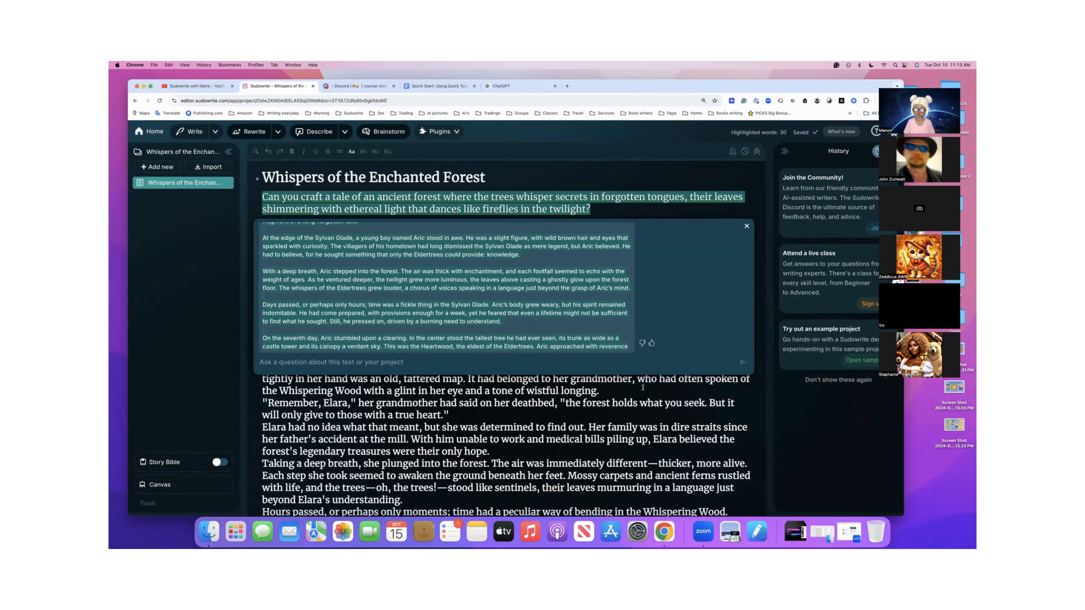
pyautogui.click(651, 345)
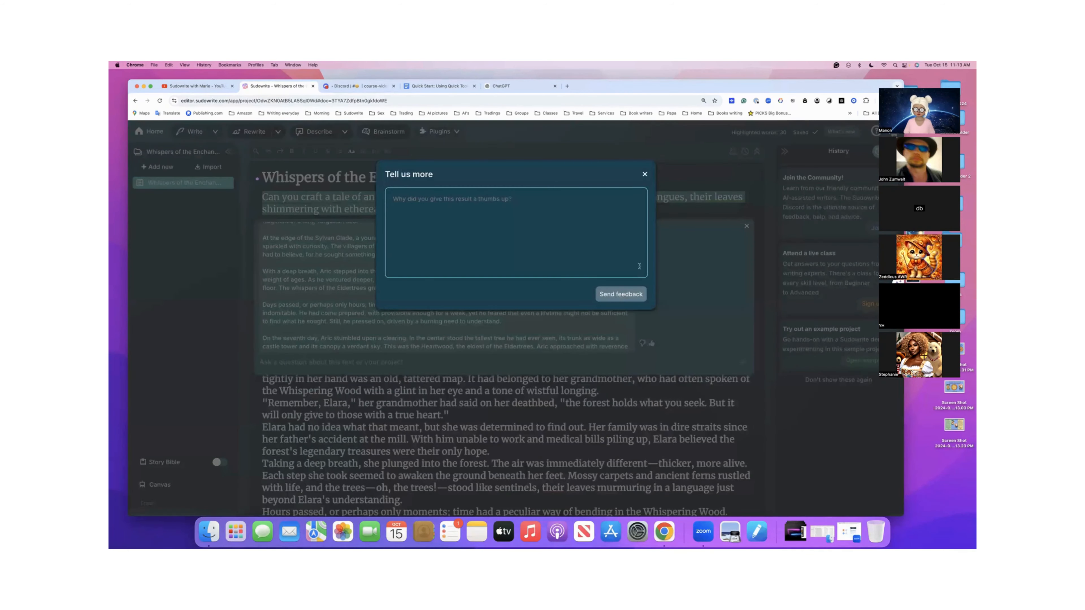
pyautogui.click(646, 173)
pyautogui.click(747, 226)
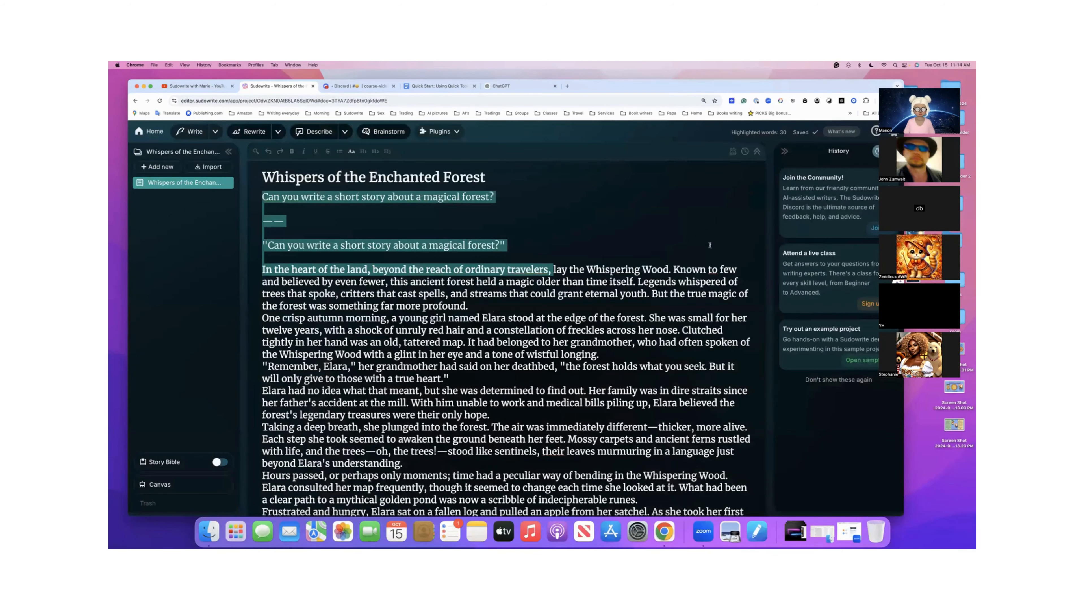
# - Add blank lines after the Elara story's last line "I didn't know! I'm sorry" and paste the copied Sylvan Glade tale there
pyautogui.scroll(-1, 631, 319)
pyautogui.moveTo(628, 324); pyautogui.dragTo(631, 312)
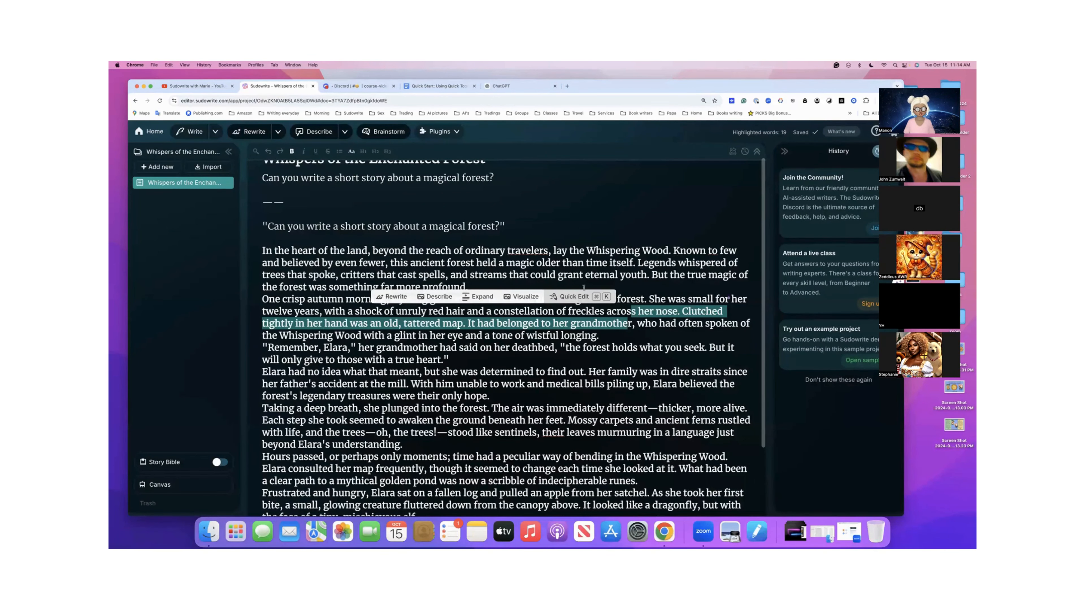
pyautogui.scroll(-5, 584, 287)
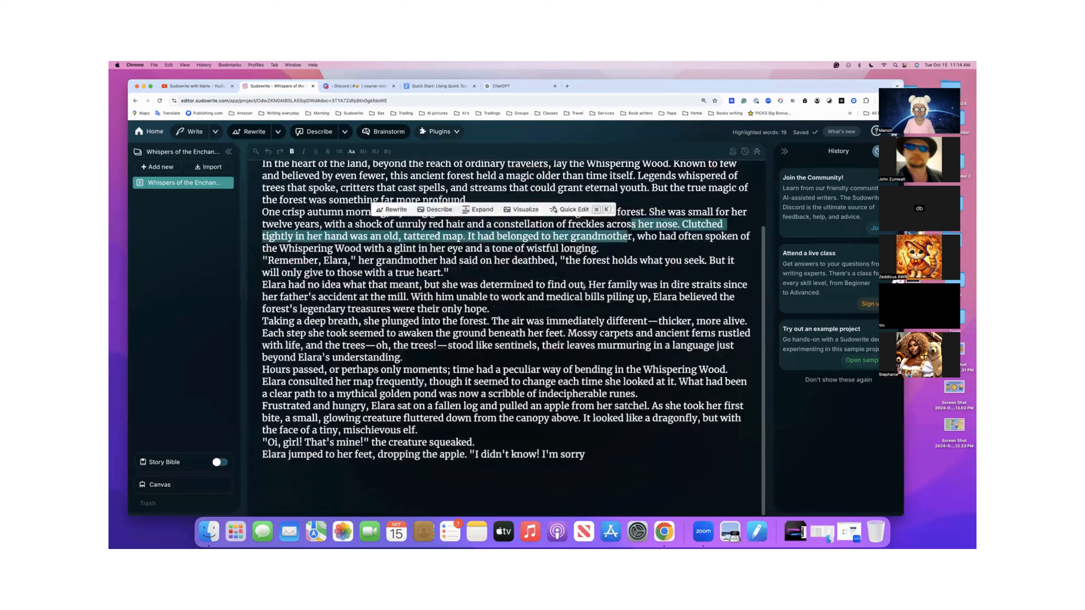
pyautogui.click(614, 454)
pyautogui.press('Return')
pyautogui.press('Return')
pyautogui.press('Return')
pyautogui.press('Return')
pyautogui.press('Return')
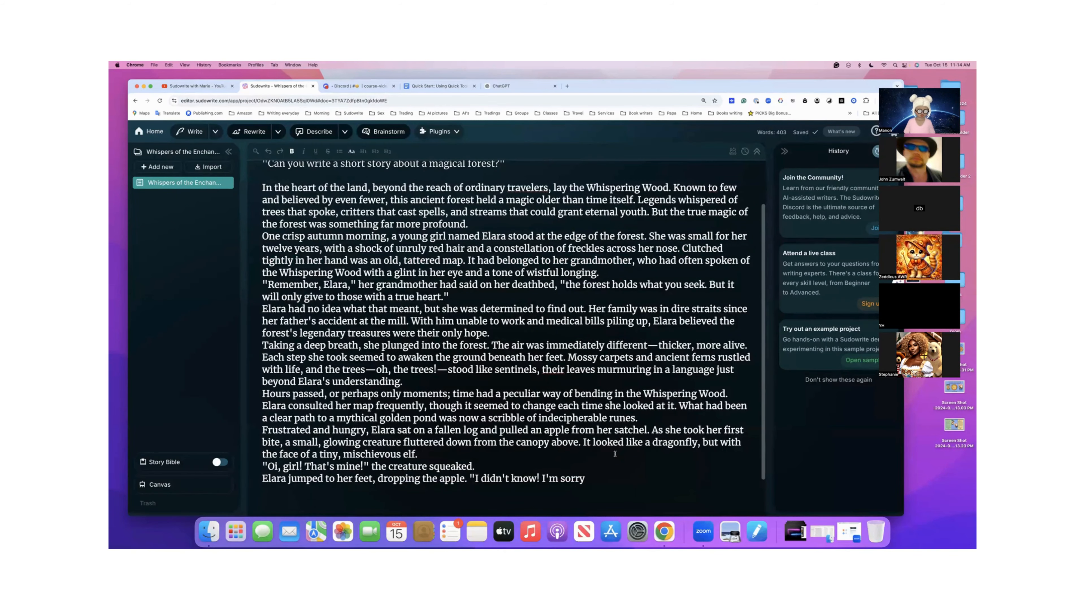
pyautogui.scroll(-2, 615, 454)
pyautogui.press('super+v')
pyautogui.scroll(-5, 614, 453)
pyautogui.scroll(1, 563, 391)
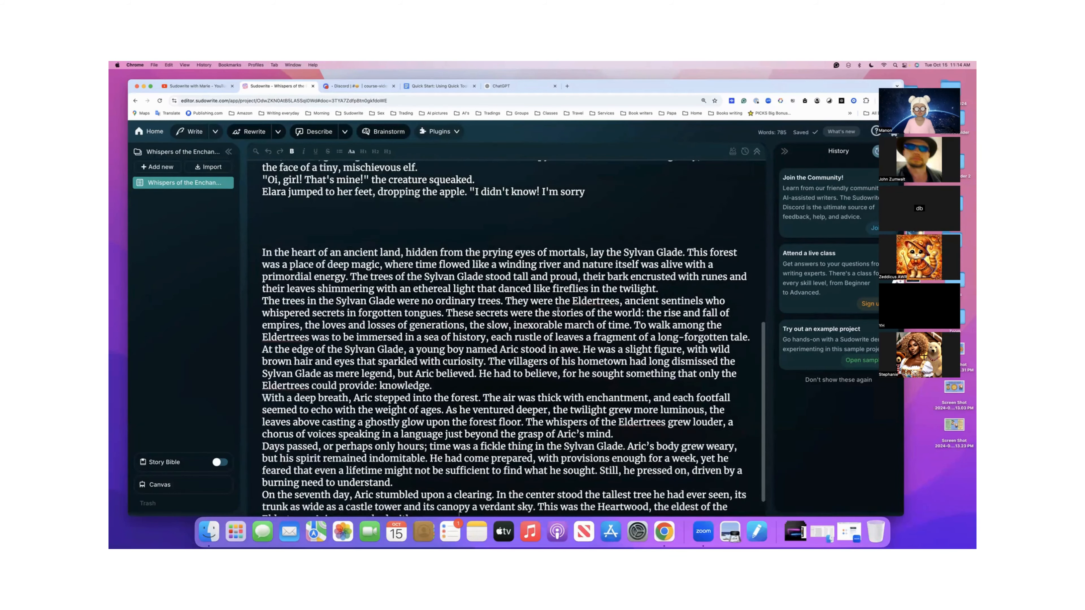
# - Compare the pasted Sylvan Glade tale with the Elara story and the "magical forest" prompt above it
pyautogui.scroll(-1, 594, 252)
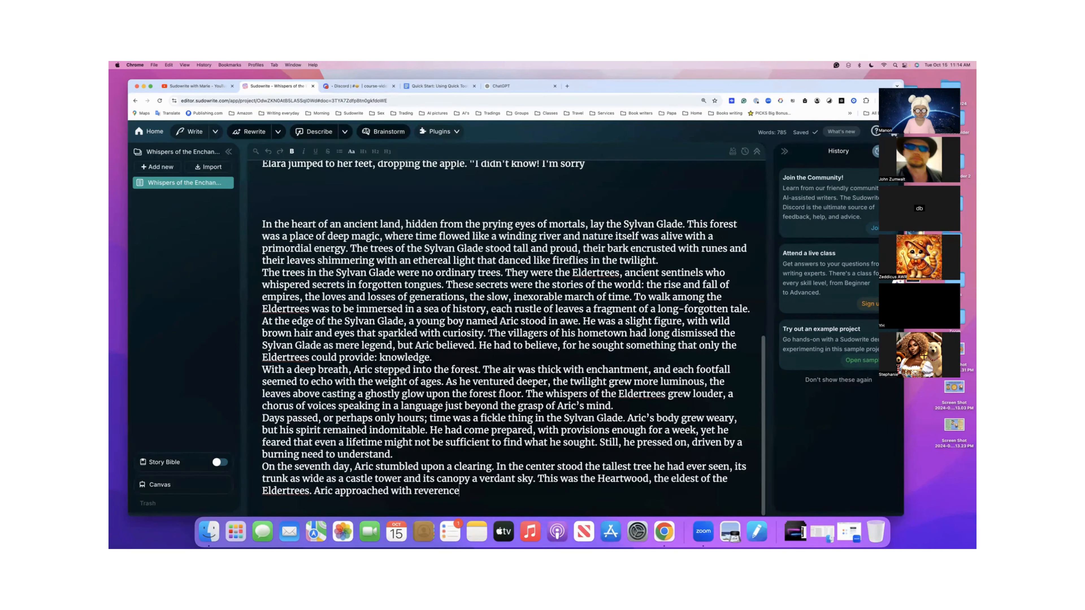
pyautogui.scroll(5, 401, 370)
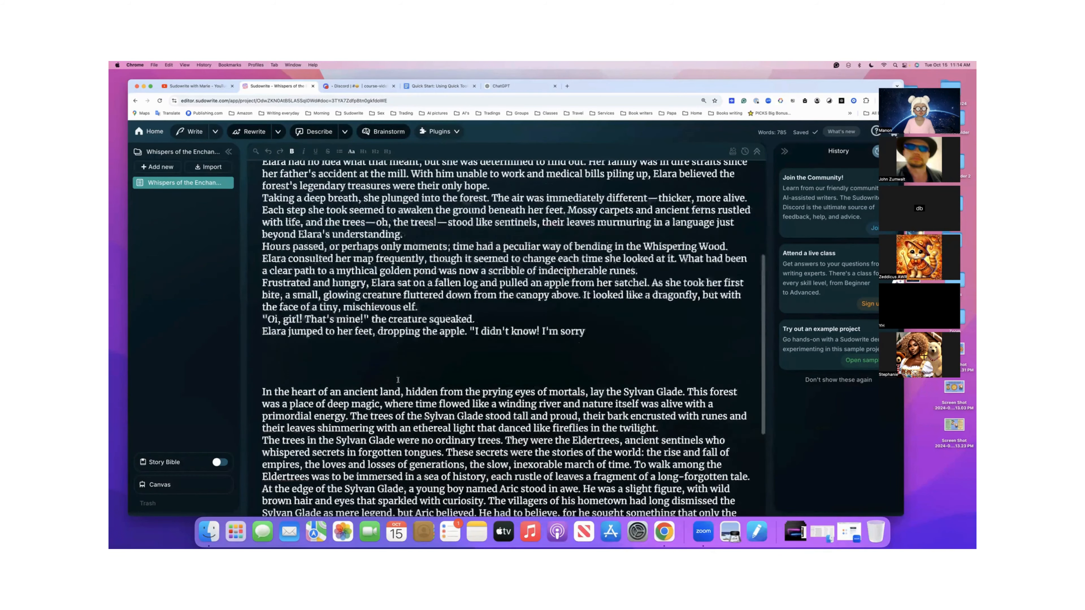
pyautogui.scroll(1, 393, 308)
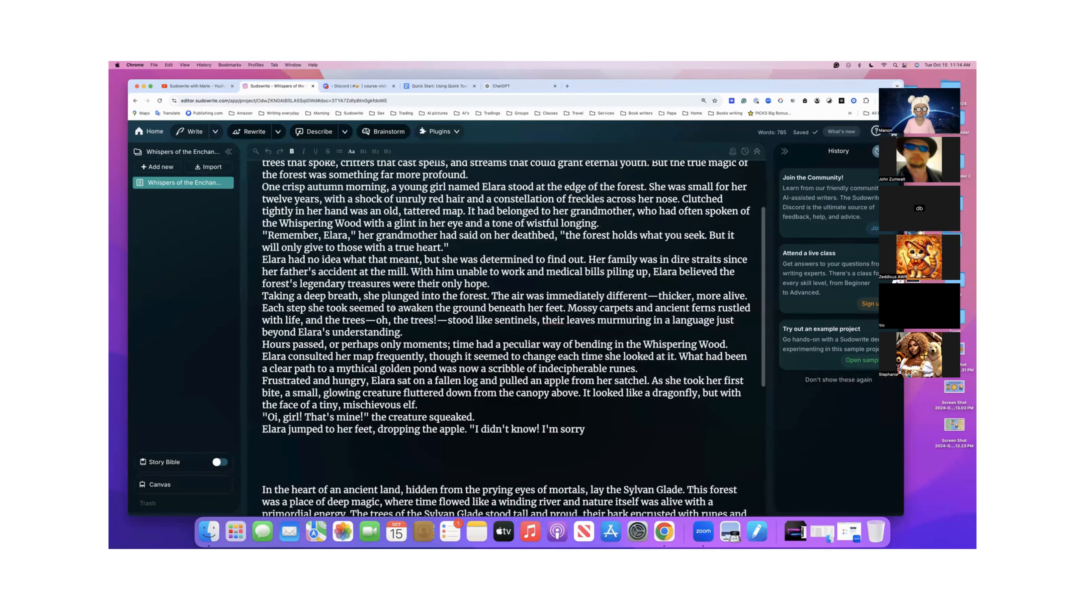
pyautogui.moveTo(252, 357); pyautogui.dragTo(292, 357)
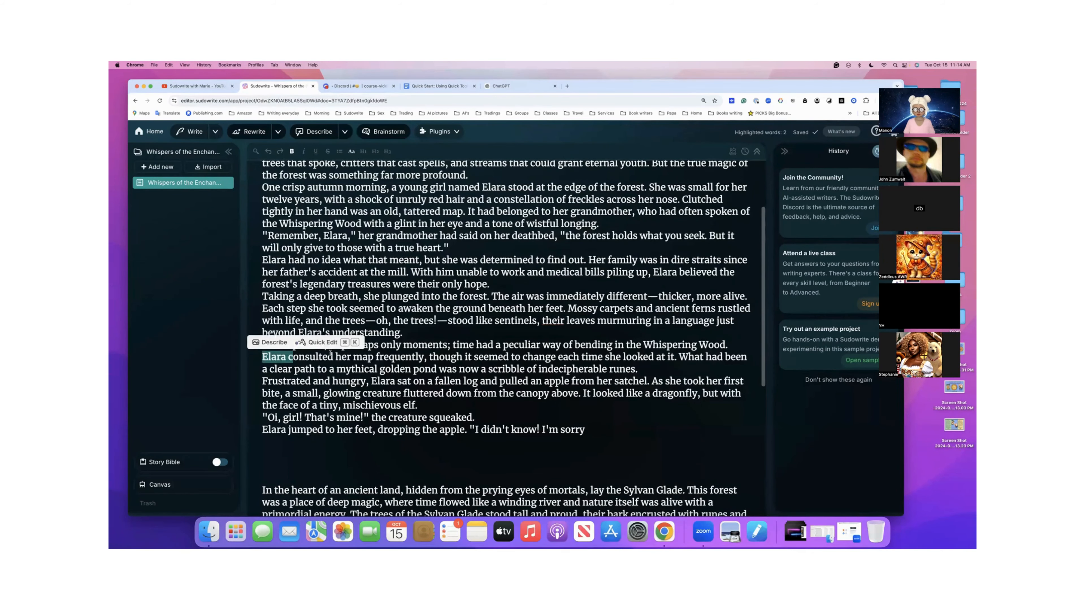
pyautogui.scroll(5, 330, 352)
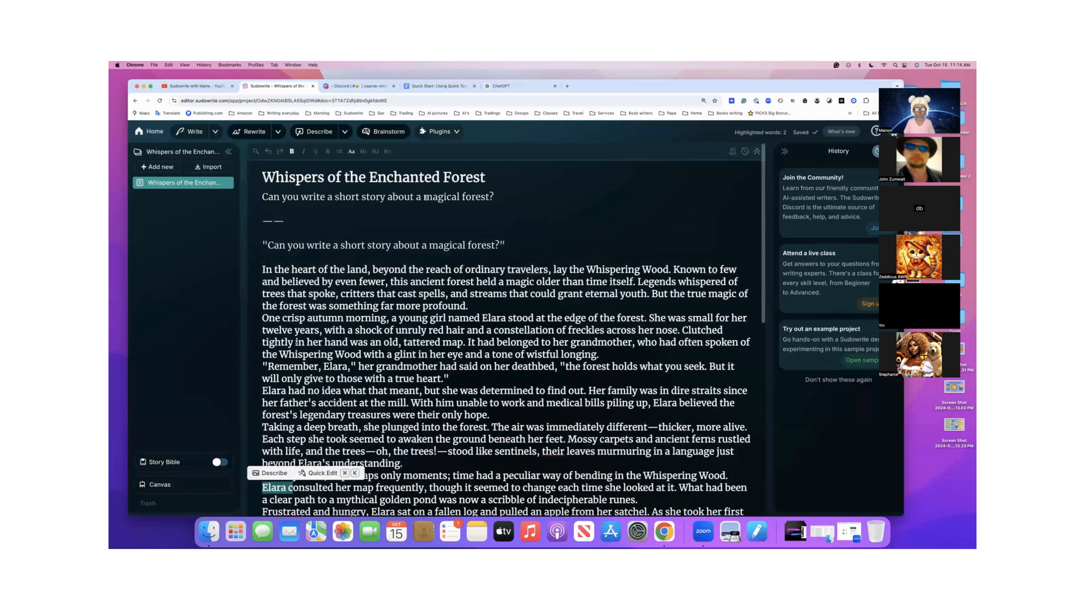
pyautogui.moveTo(425, 198); pyautogui.dragTo(486, 196)
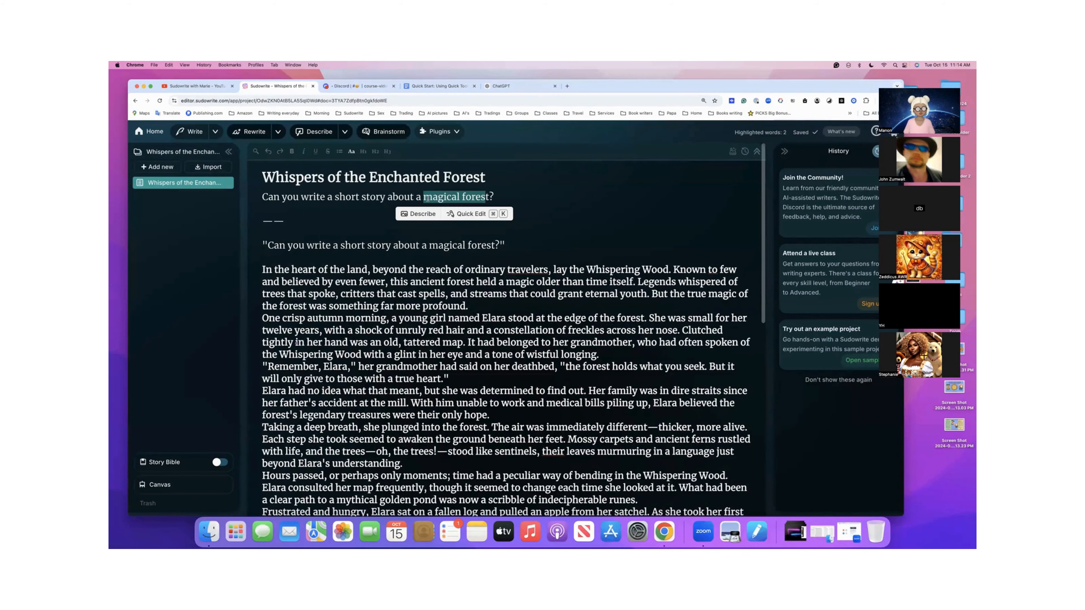
pyautogui.scroll(-1, 416, 271)
pyautogui.click(417, 271)
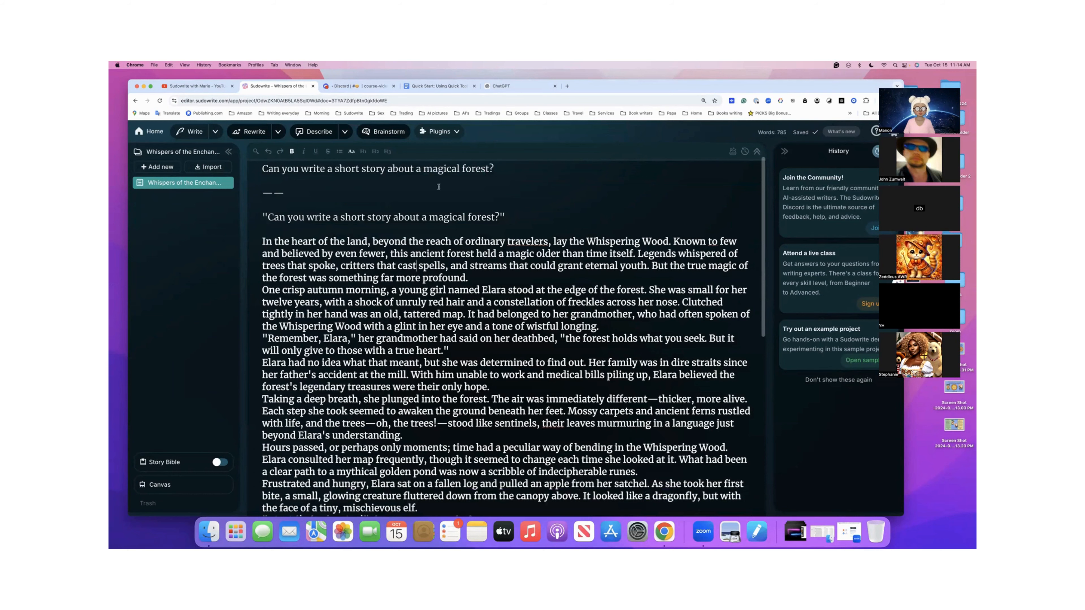
# - Switch to the Quick Start guide in Google Docs and copy the writer's block question "Who is the story about?"
pyautogui.click(429, 86)
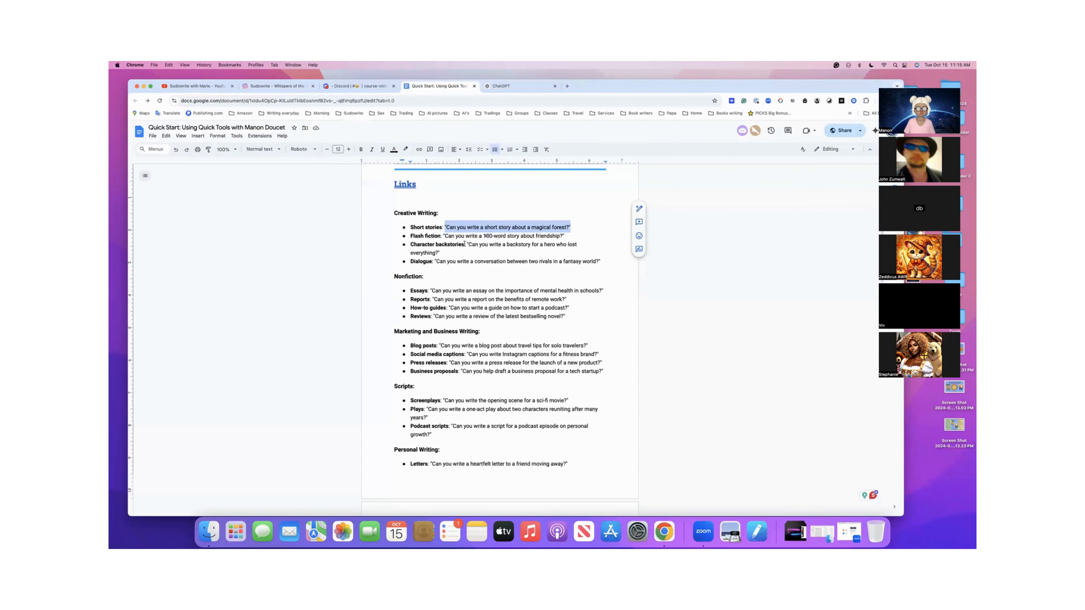
pyautogui.scroll(-1, 464, 243)
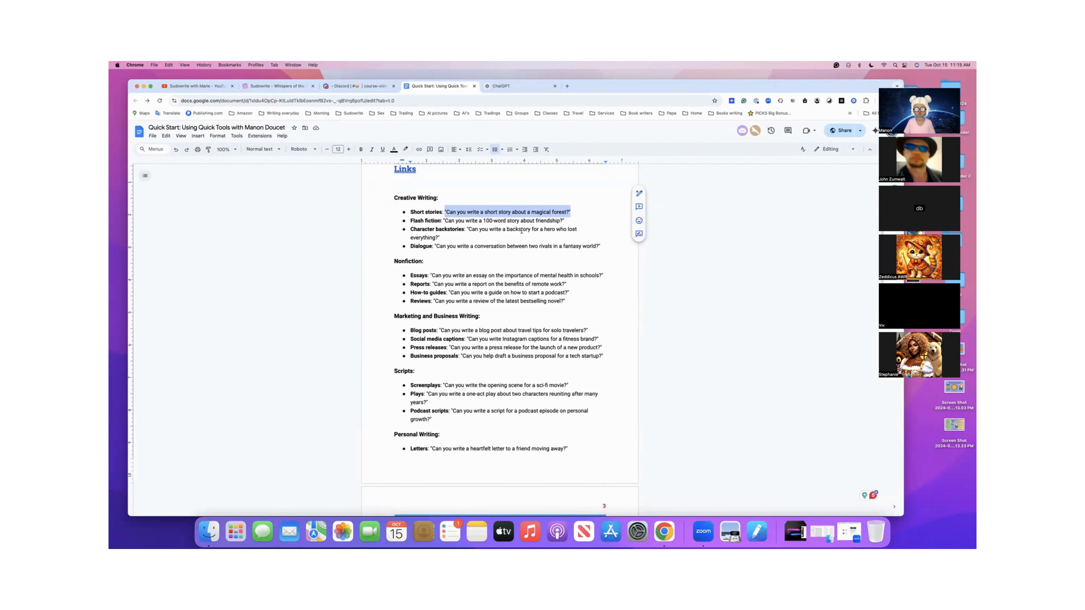
pyautogui.scroll(-20, 511, 245)
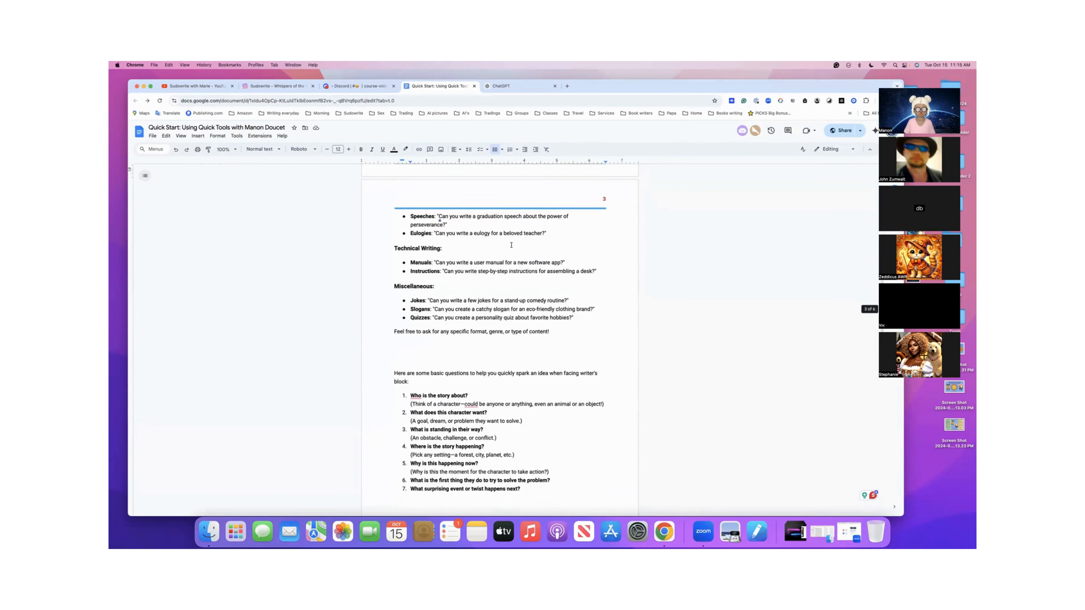
pyautogui.scroll(-6, 511, 246)
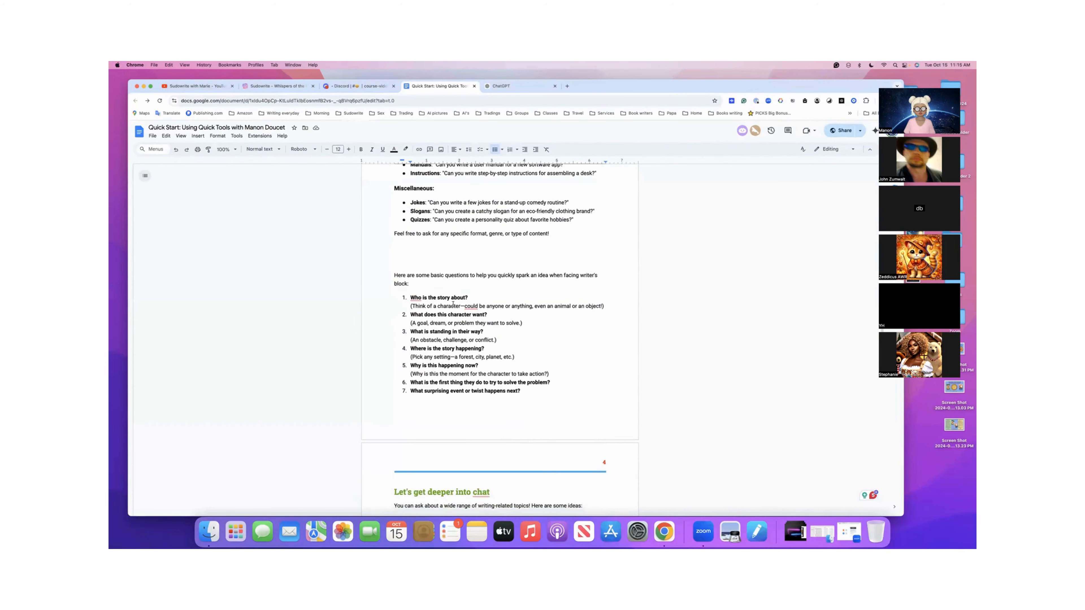
pyautogui.scroll(-1, 472, 301)
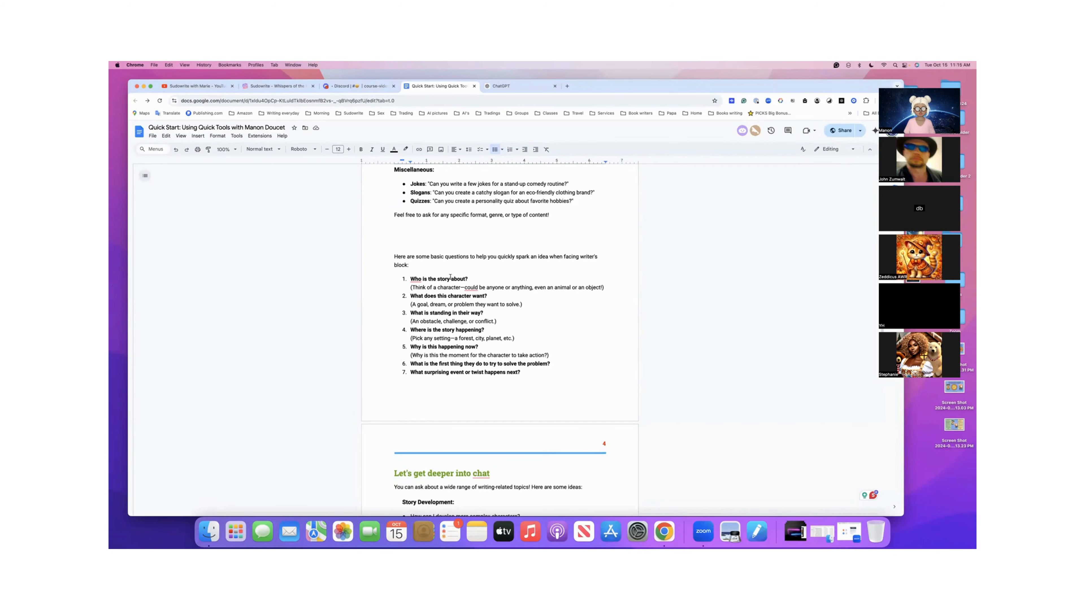
pyautogui.moveTo(411, 278); pyautogui.dragTo(469, 278)
pyautogui.press('super+c')
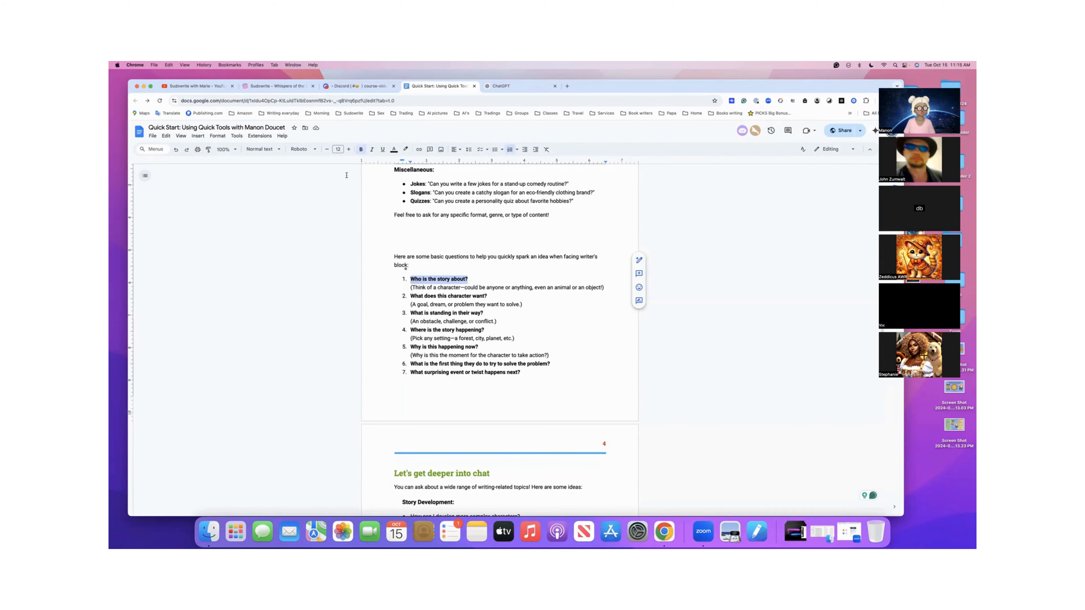
# - Return to the Sudowrite document and paste "Who is the story about?" on the blank line below the Elara story
pyautogui.click(278, 86)
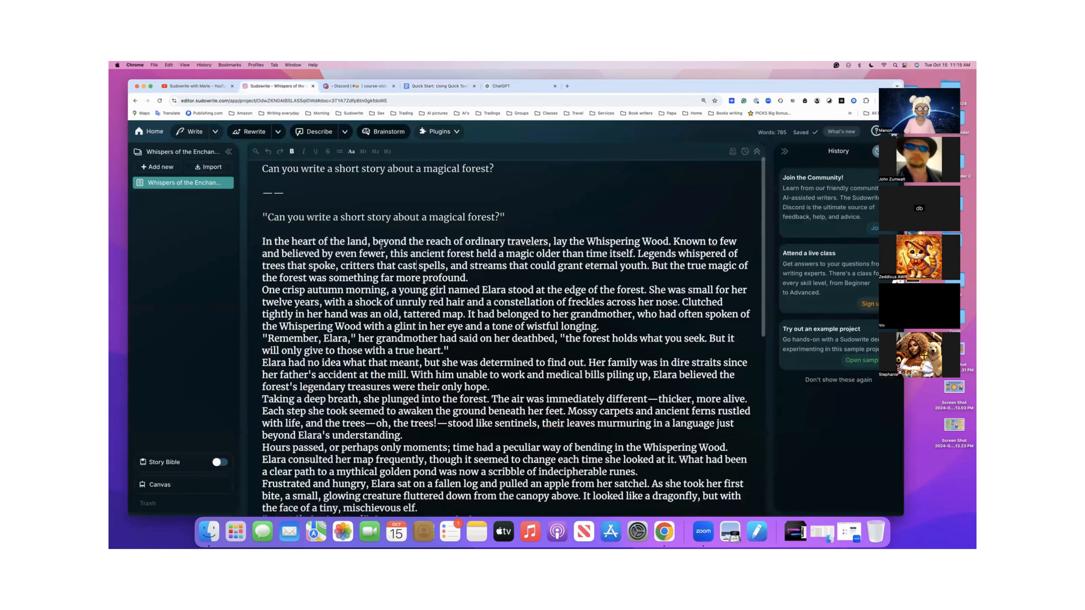
pyautogui.scroll(-5, 371, 256)
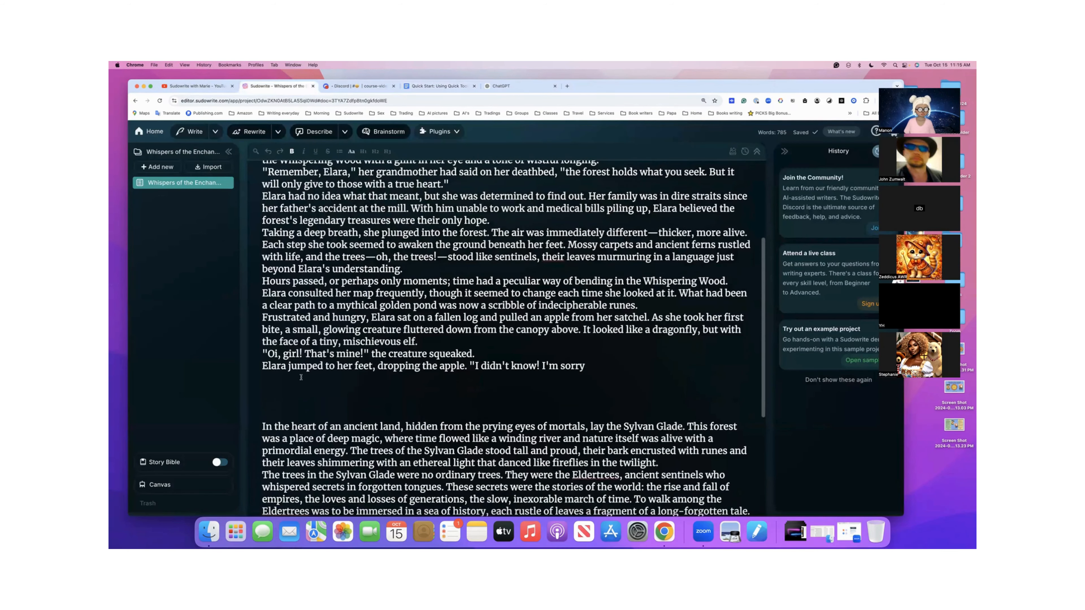
pyautogui.scroll(-1, 301, 377)
pyautogui.scroll(3, 301, 377)
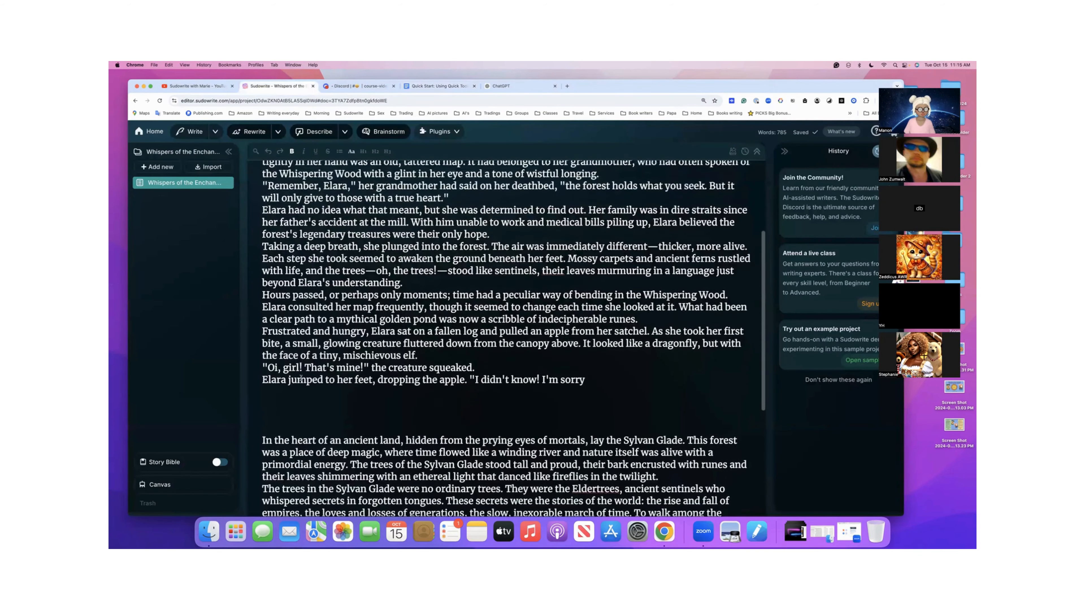
pyautogui.scroll(3, 301, 377)
pyautogui.scroll(-3, 301, 377)
pyautogui.click(273, 415)
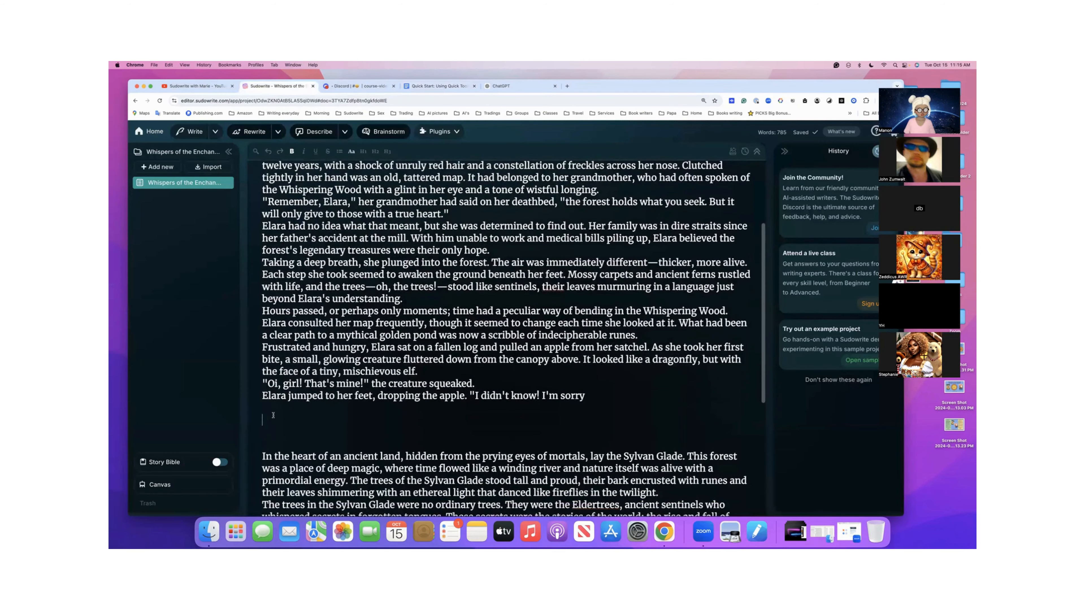
pyautogui.press('super+v')
# - Cut the Sylvan Glade tale from below the pasted question and paste it into a new blank document in the project
pyautogui.scroll(-4, 269, 384)
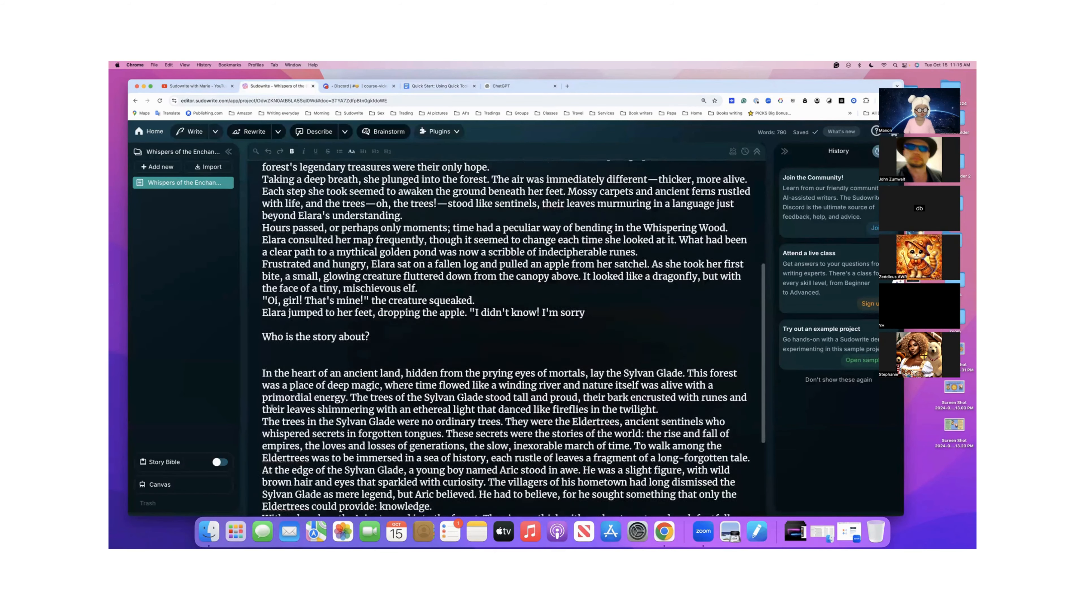
pyautogui.moveTo(263, 327); pyautogui.dragTo(479, 493)
pyautogui.press('super+c')
pyautogui.press('BackSpace')
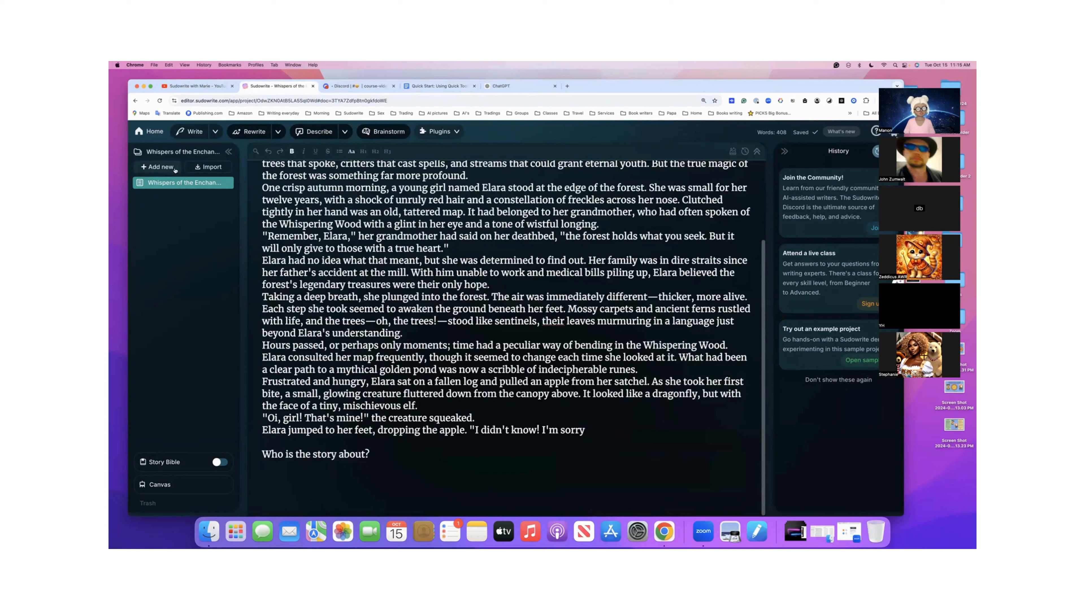
pyautogui.click(160, 168)
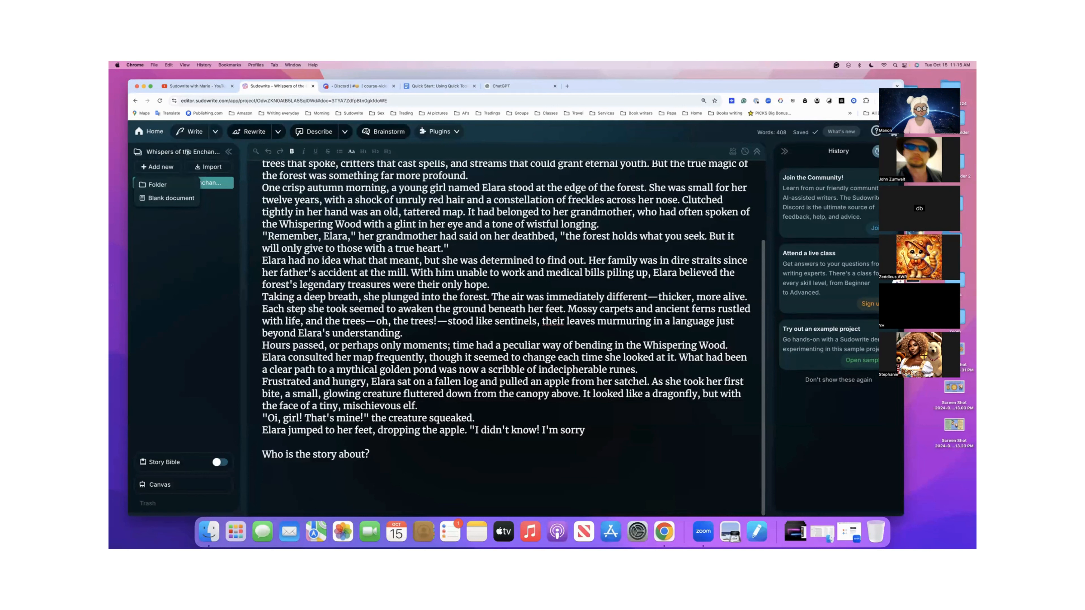
pyautogui.click(171, 201)
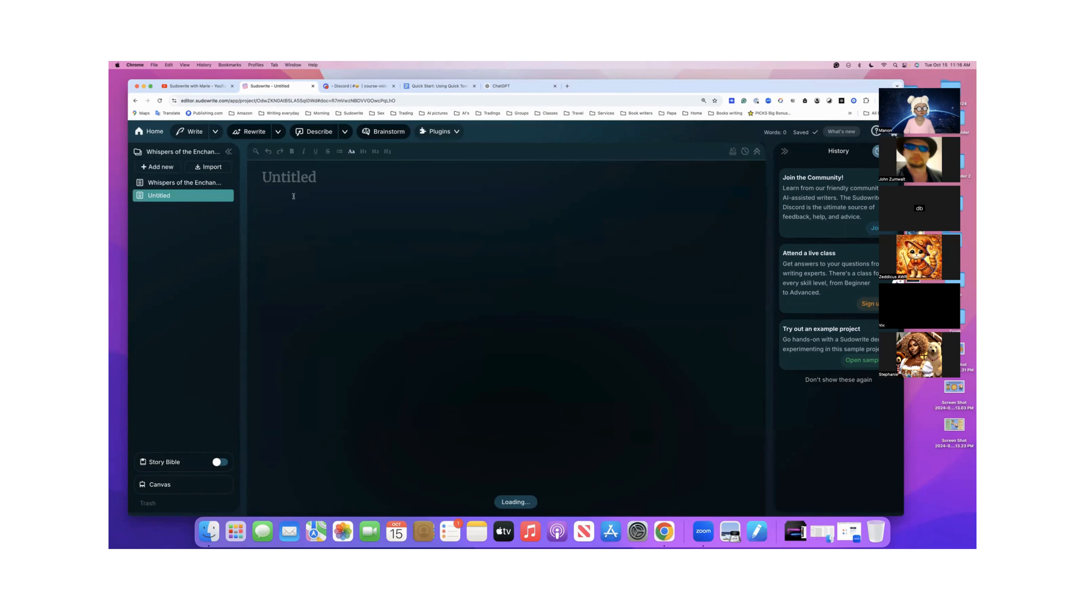
pyautogui.press('super+v')
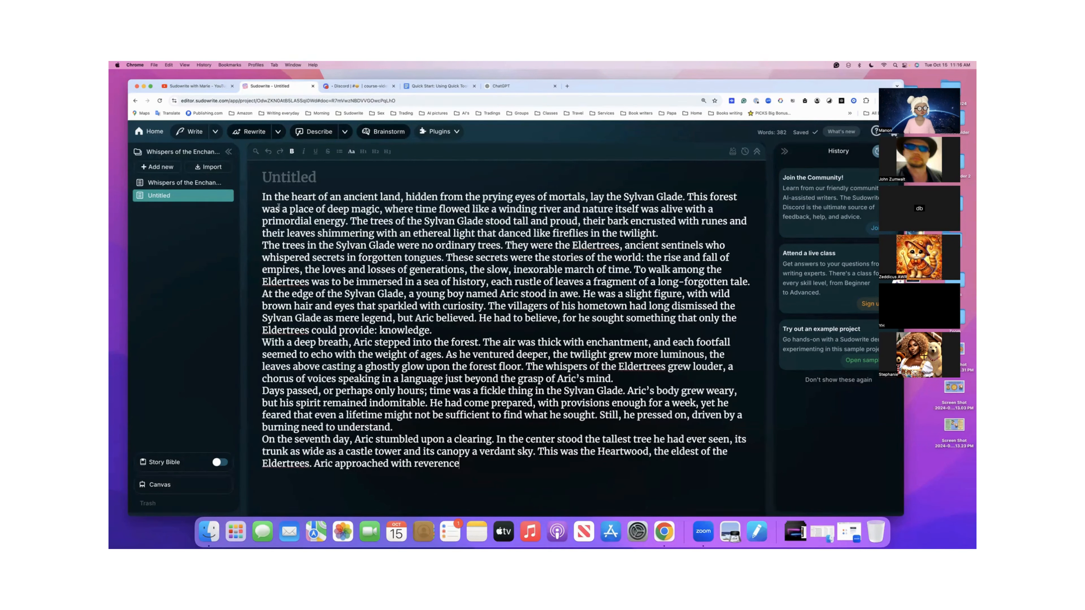
# - In the Whispers of the Enchanted Forest document, highlight the pasted question and ask Quick Chat "Who is the story about?"
pyautogui.click(201, 184)
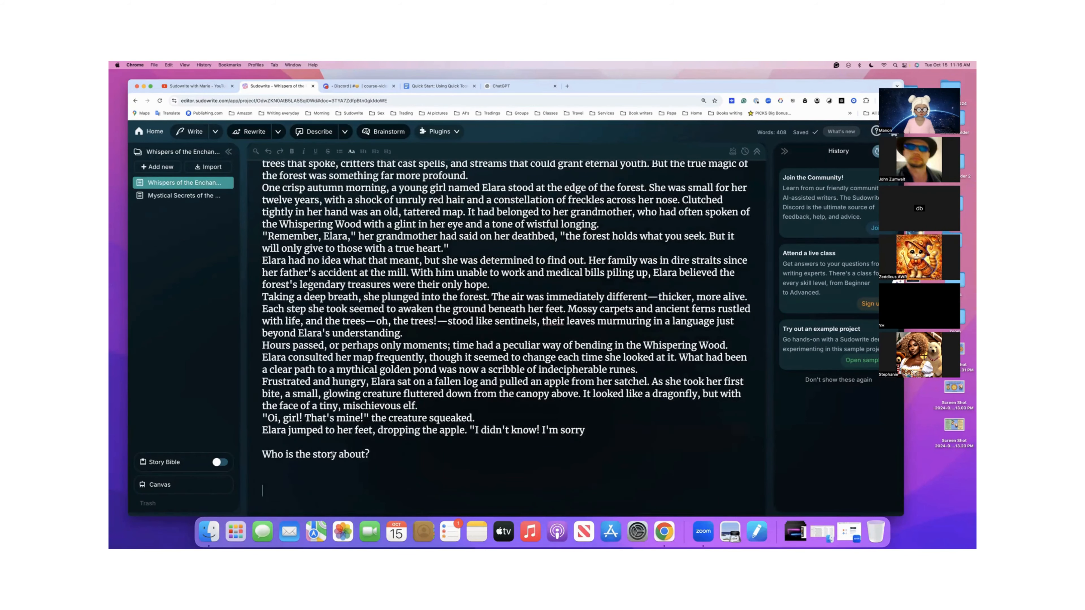
pyautogui.moveTo(263, 456); pyautogui.dragTo(370, 452)
pyautogui.press('super+c')
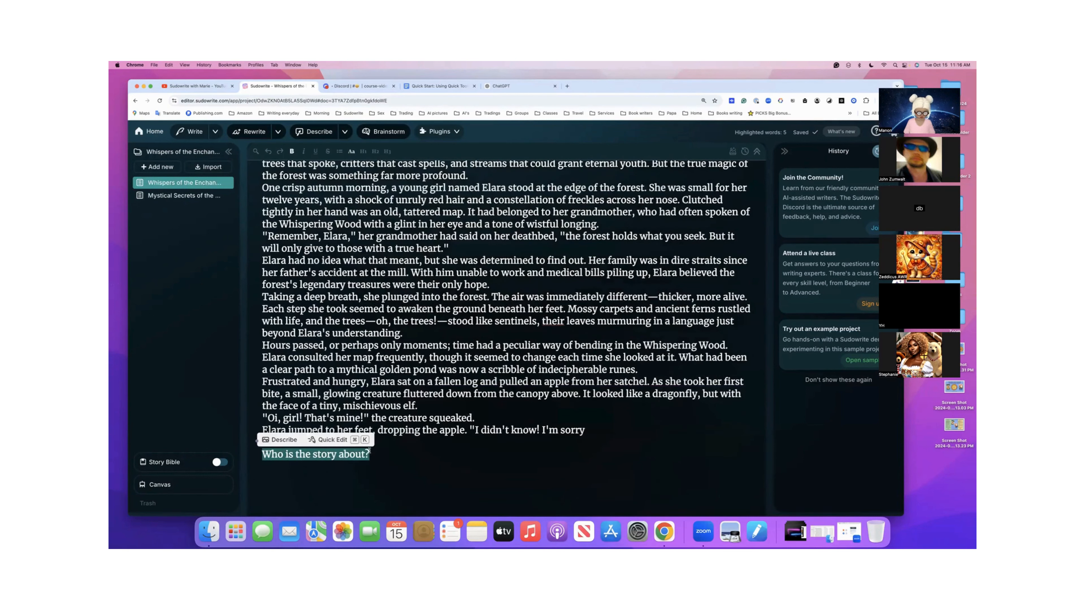
pyautogui.click(328, 441)
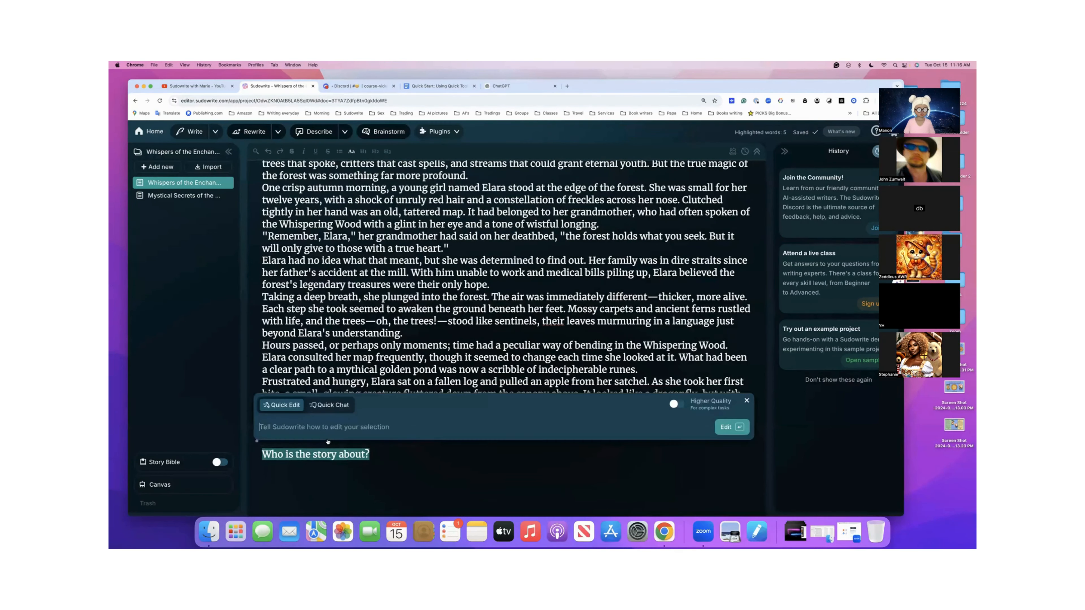
pyautogui.click(332, 406)
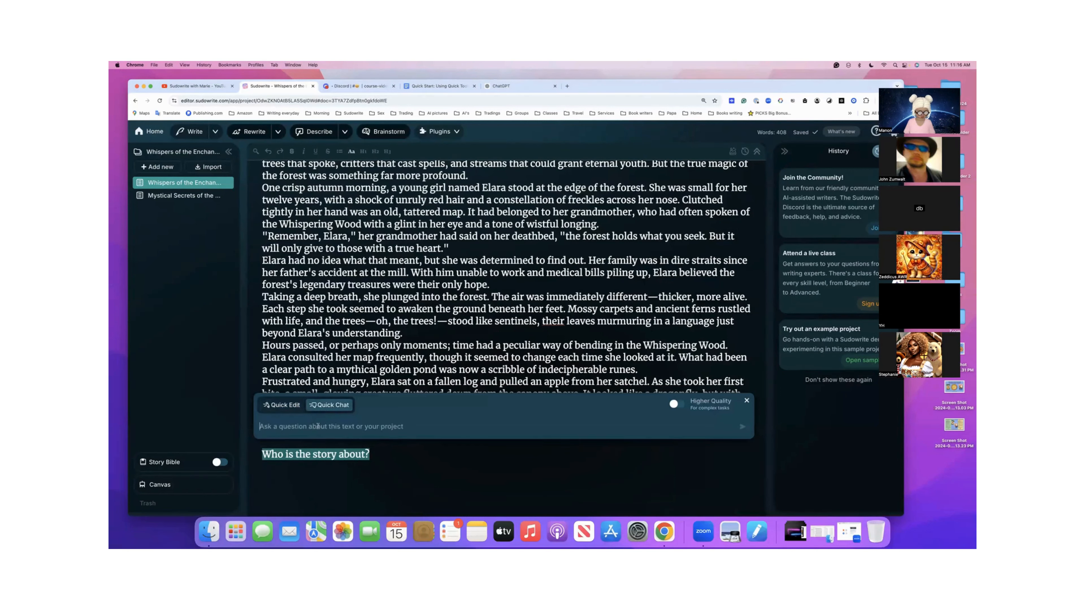
pyautogui.press('super+v')
pyautogui.press('BackSpace')
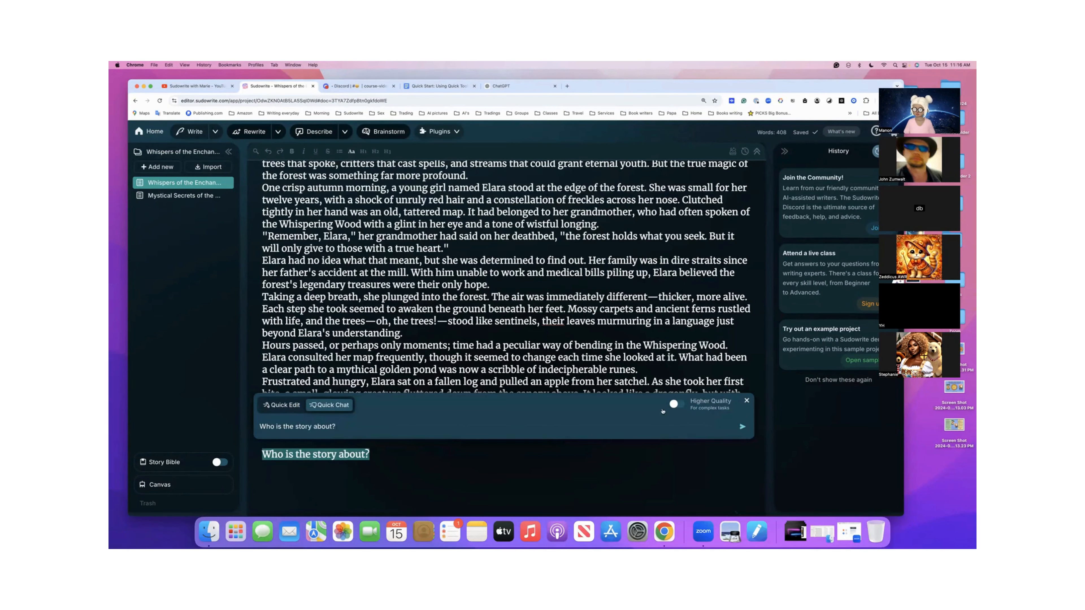
pyautogui.click(743, 427)
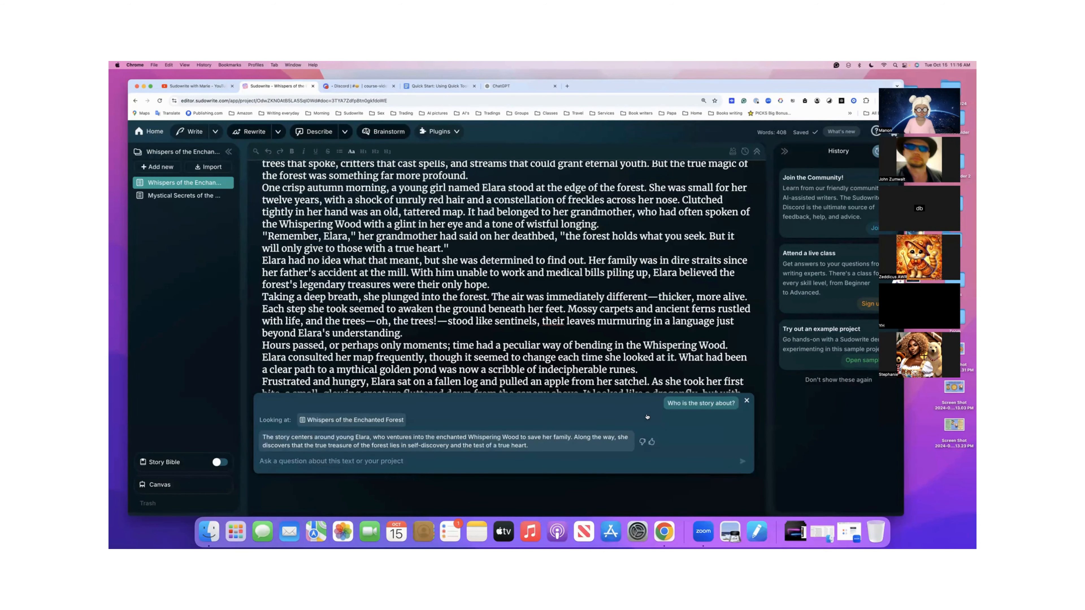
# - Copy the Quick Chat answer, paste it below the question with a blank line between them, and close the chat
pyautogui.scroll(1, 647, 417)
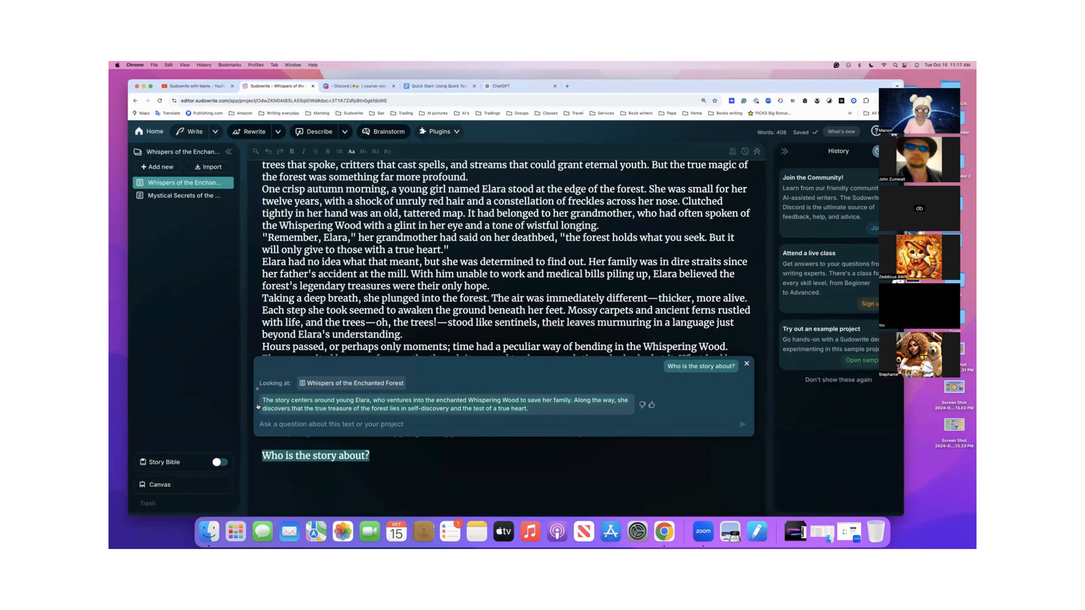
pyautogui.click(378, 454)
pyautogui.press('Return')
pyautogui.press('Return')
pyautogui.press('super+v')
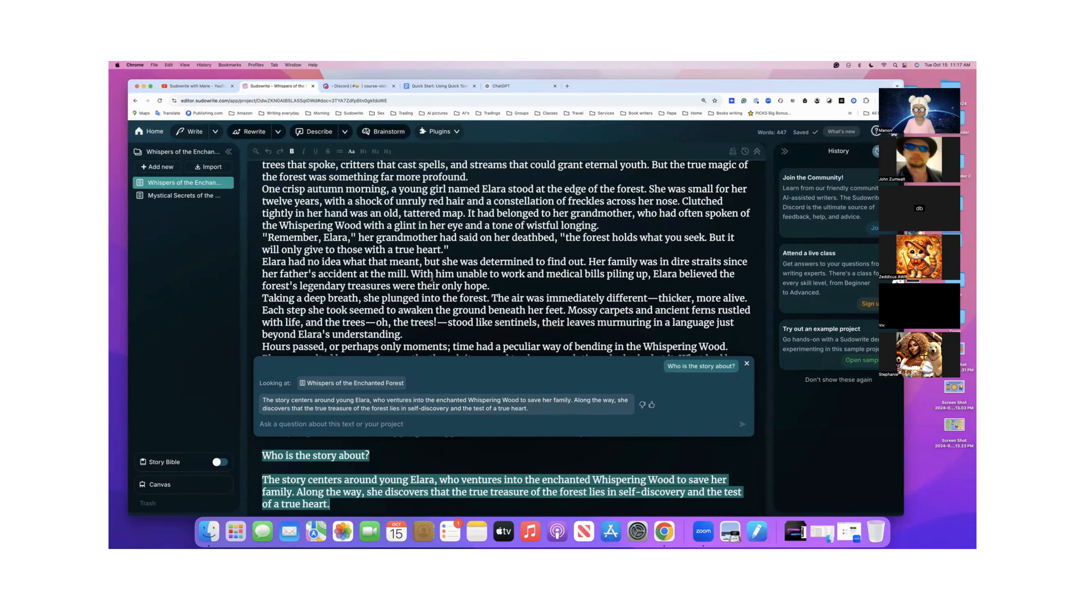
pyautogui.scroll(-2, 432, 278)
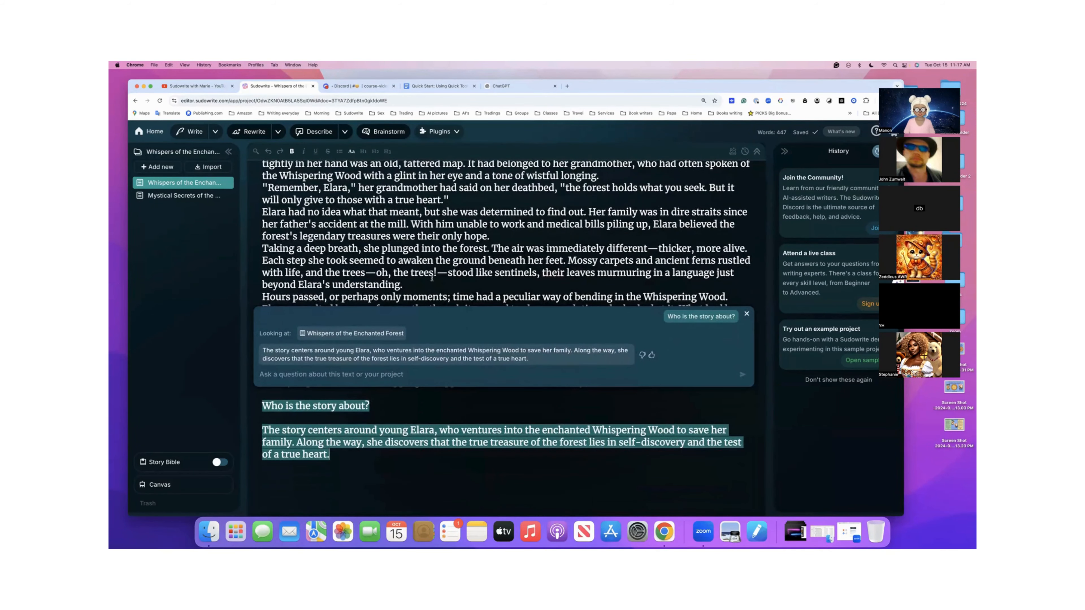
pyautogui.scroll(1, 432, 279)
pyautogui.scroll(1, 436, 266)
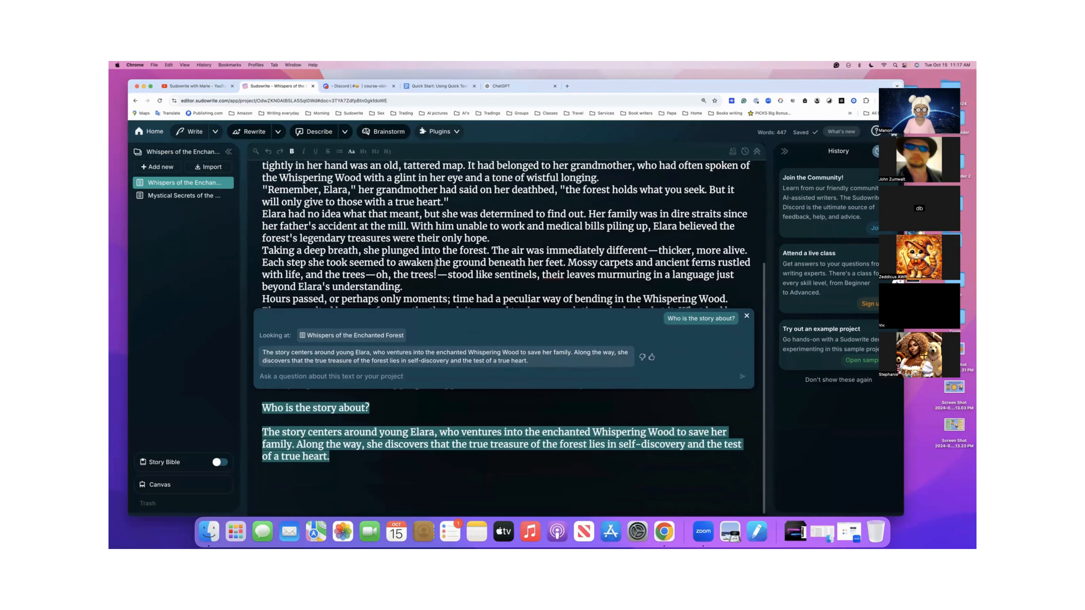
pyautogui.click(747, 318)
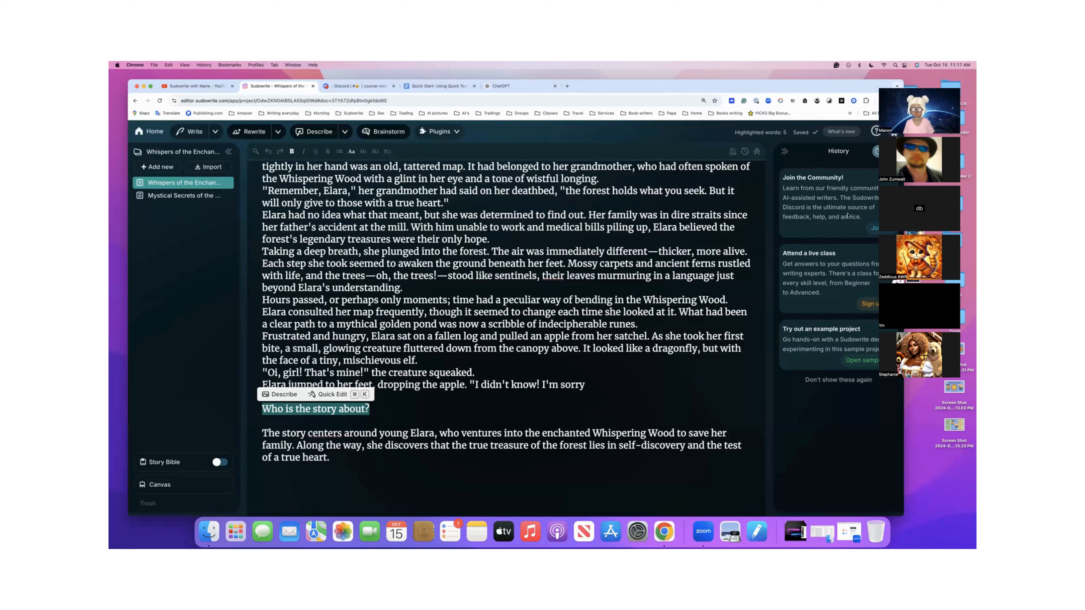
# - Copy the prompt "Can you write a short story about a magical forest?" from the document's opening line and add a new blank document
pyautogui.scroll(5, 661, 268)
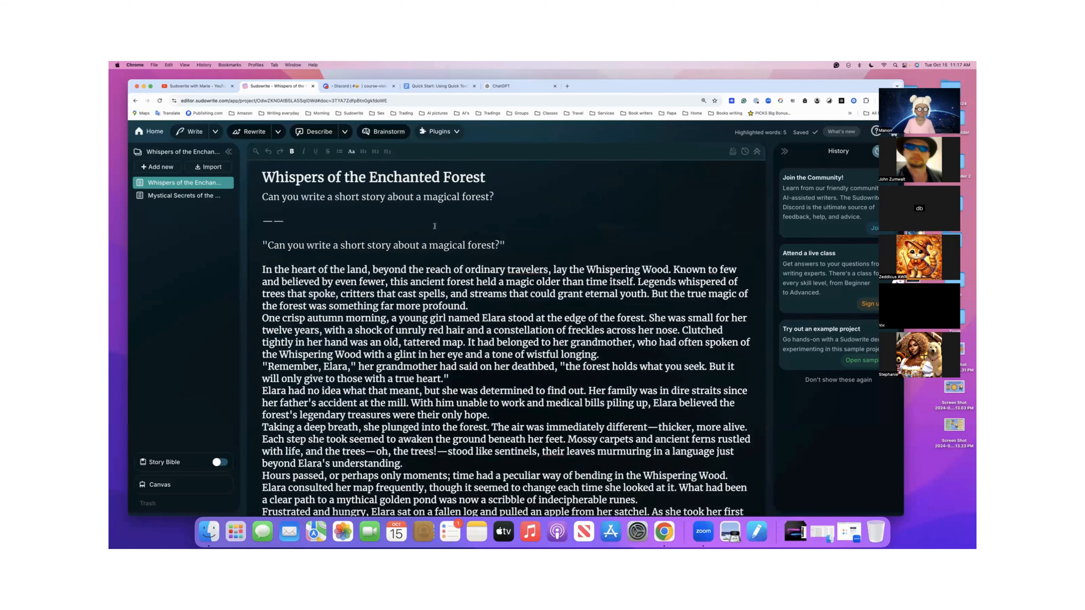
pyautogui.tripleClick(325, 202)
pyautogui.press('super+c')
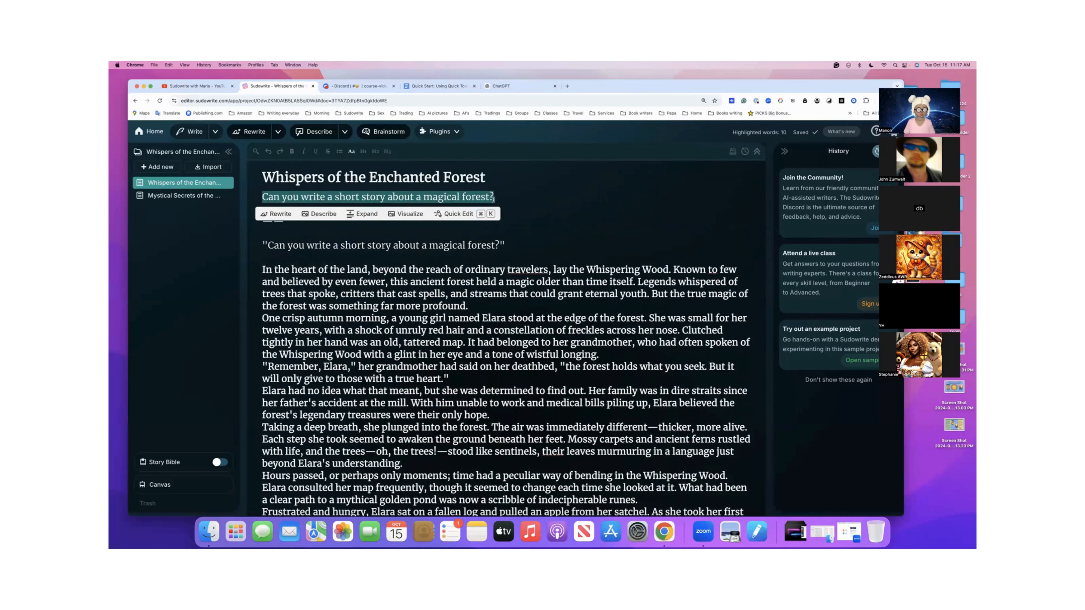
pyautogui.click(168, 167)
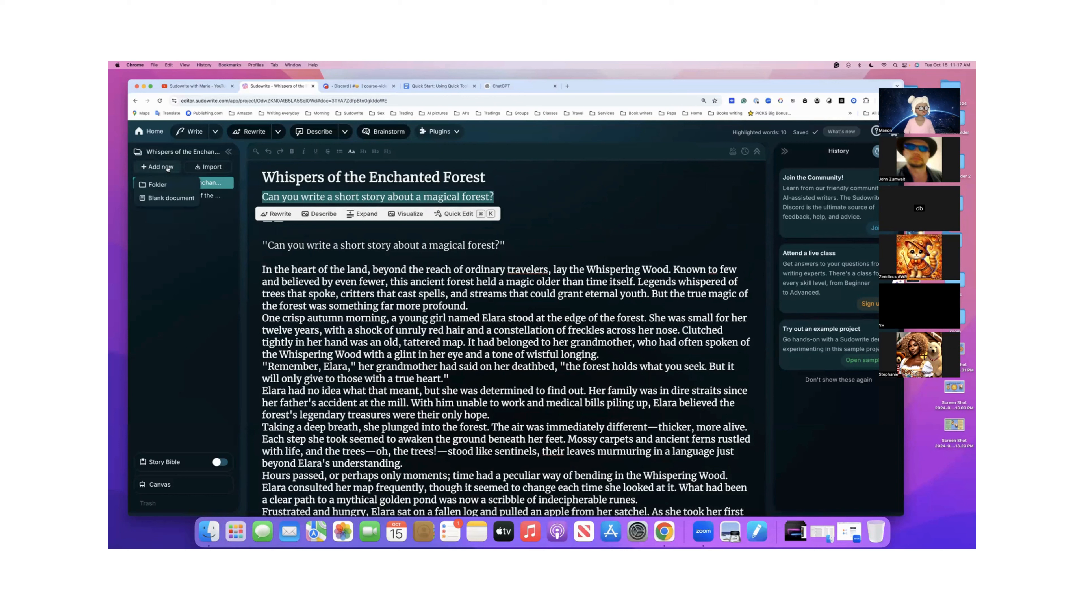
pyautogui.click(170, 199)
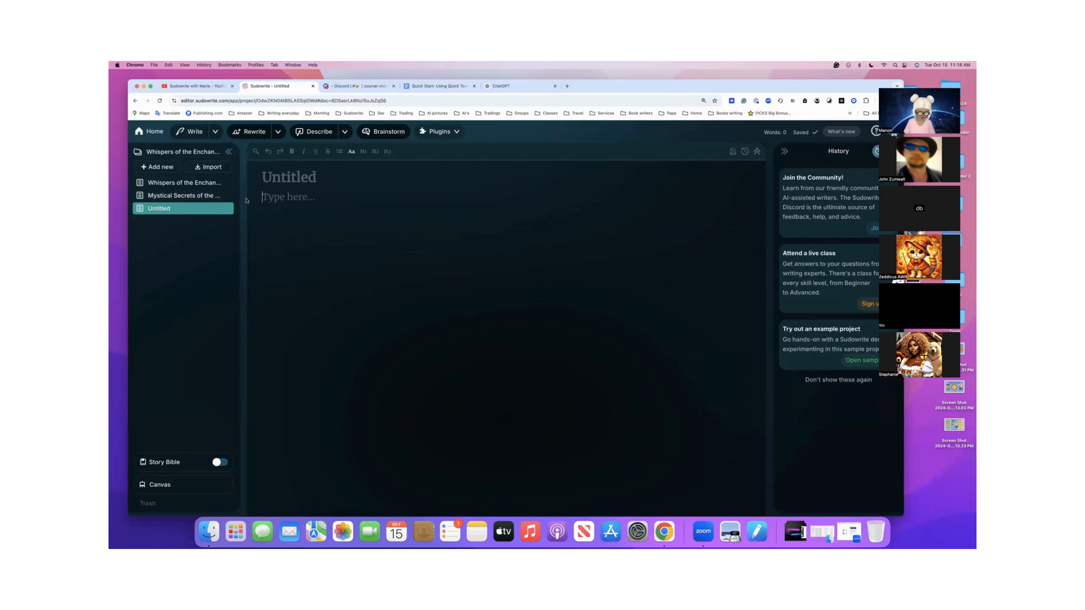
# - Generate a story in the blank document using Quick Edit with the copied magical forest prompt and Higher Quality on, and accept the result
pyautogui.press('super+k')
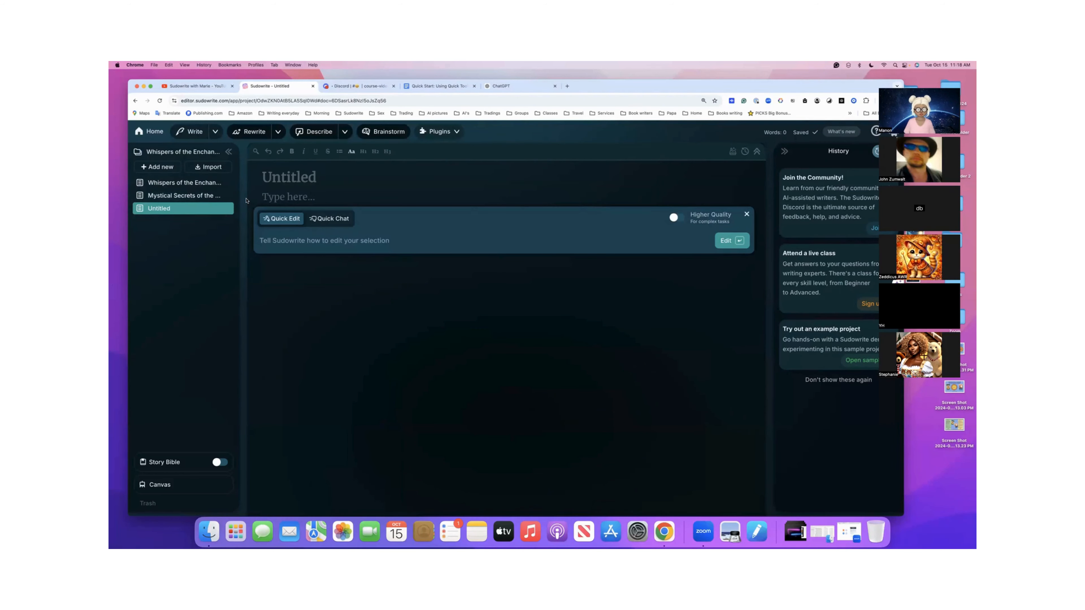
pyautogui.press('super+v')
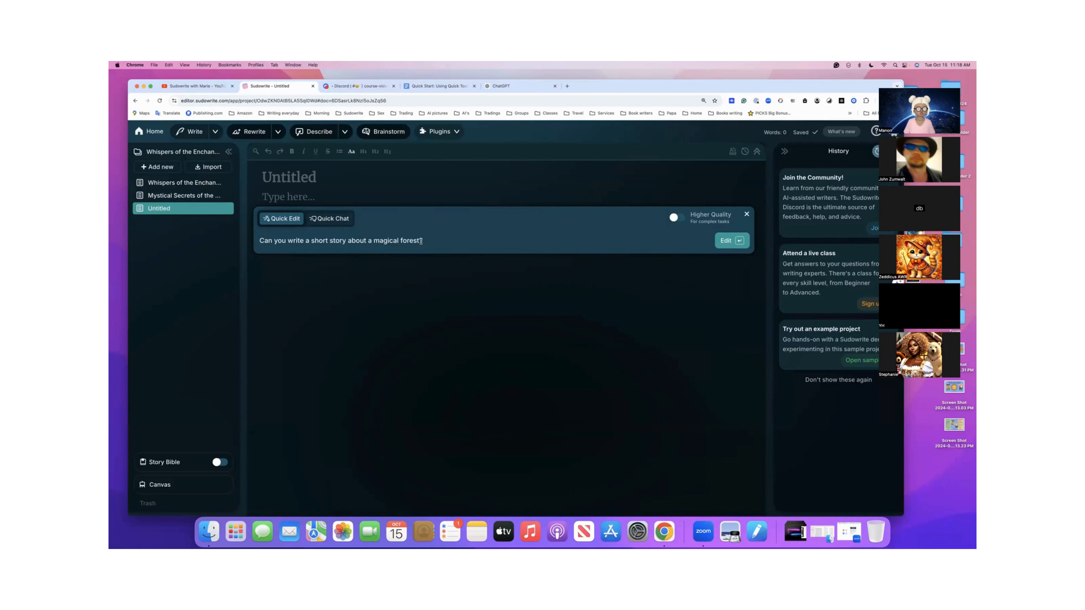
pyautogui.click(677, 218)
pyautogui.click(327, 220)
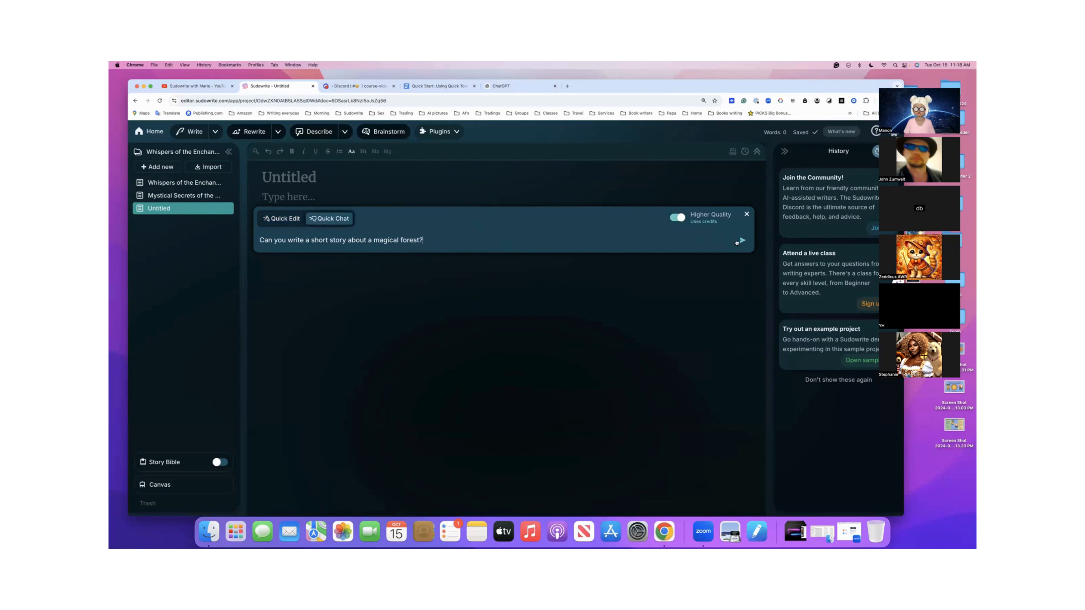
pyautogui.click(282, 221)
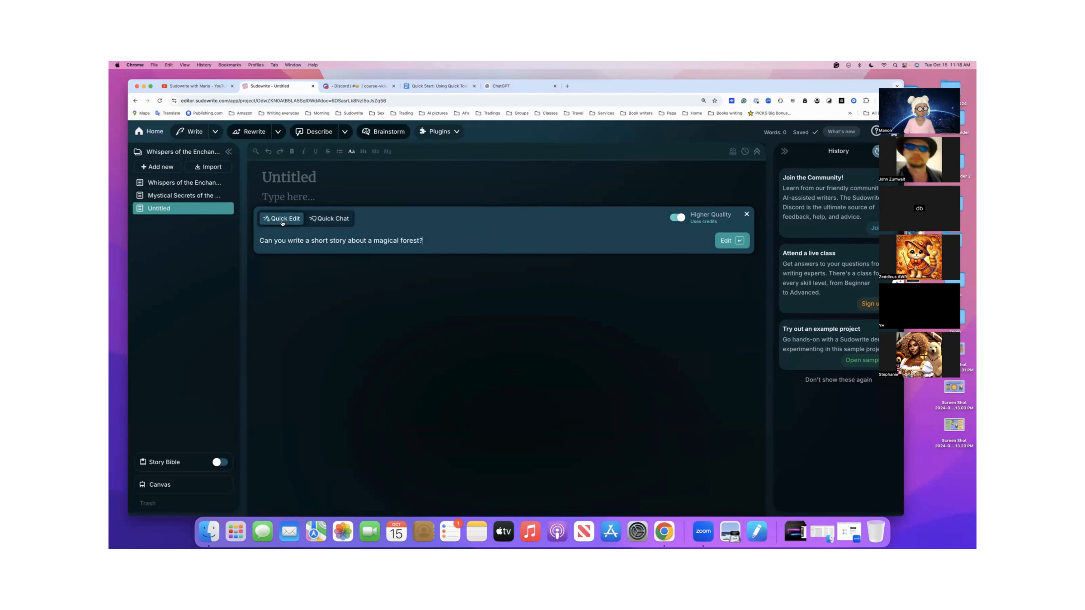
pyautogui.click(722, 242)
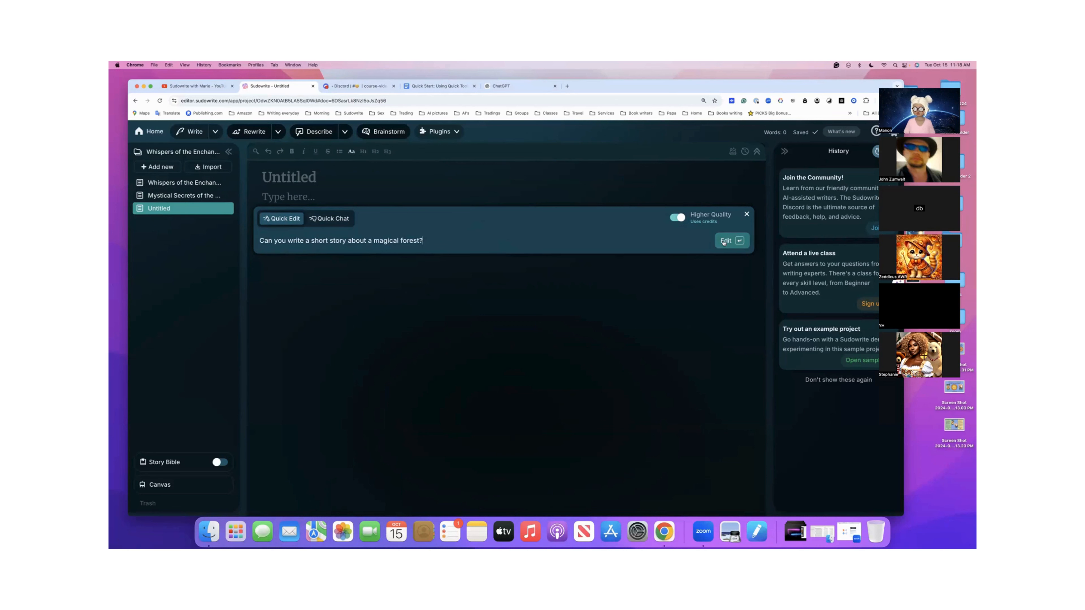
pyautogui.click(723, 242)
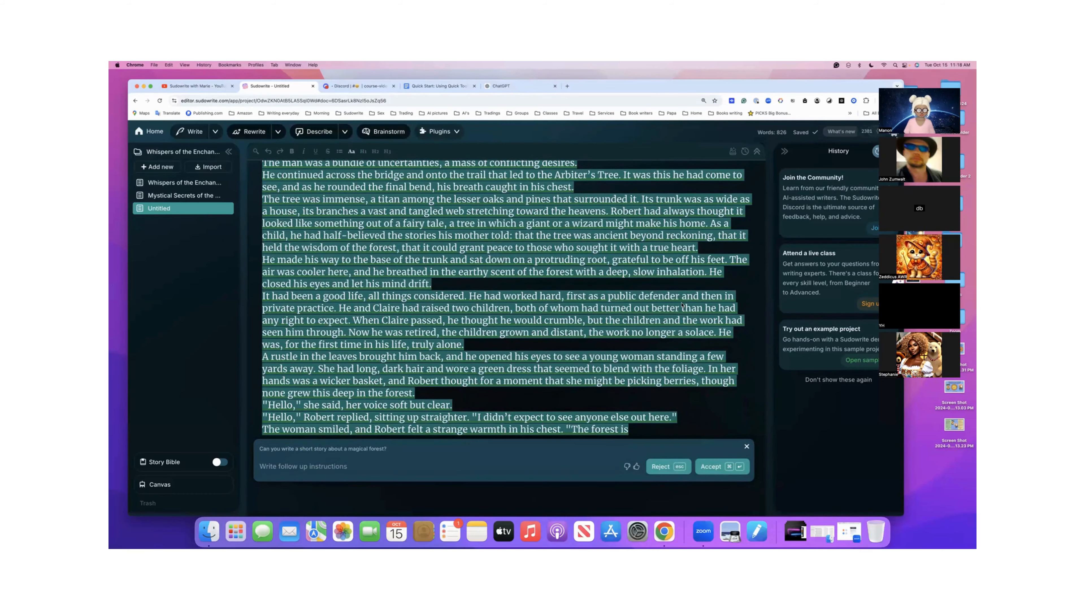
pyautogui.press('super+Return')
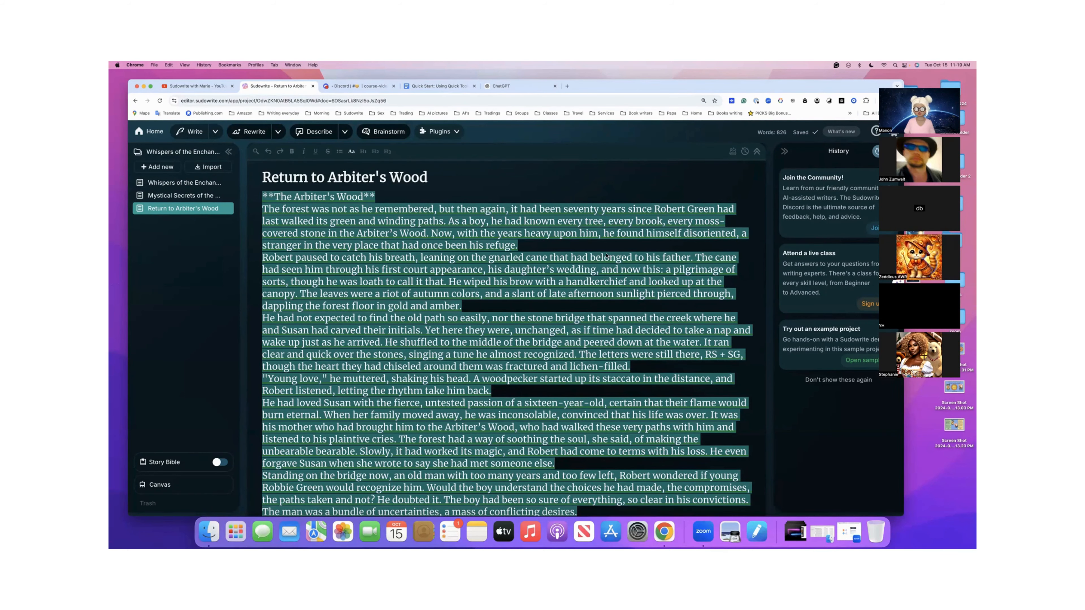
# - Check the credit cost of the Higher Quality generation in the account's recent activity
pyautogui.scroll(-5, 607, 256)
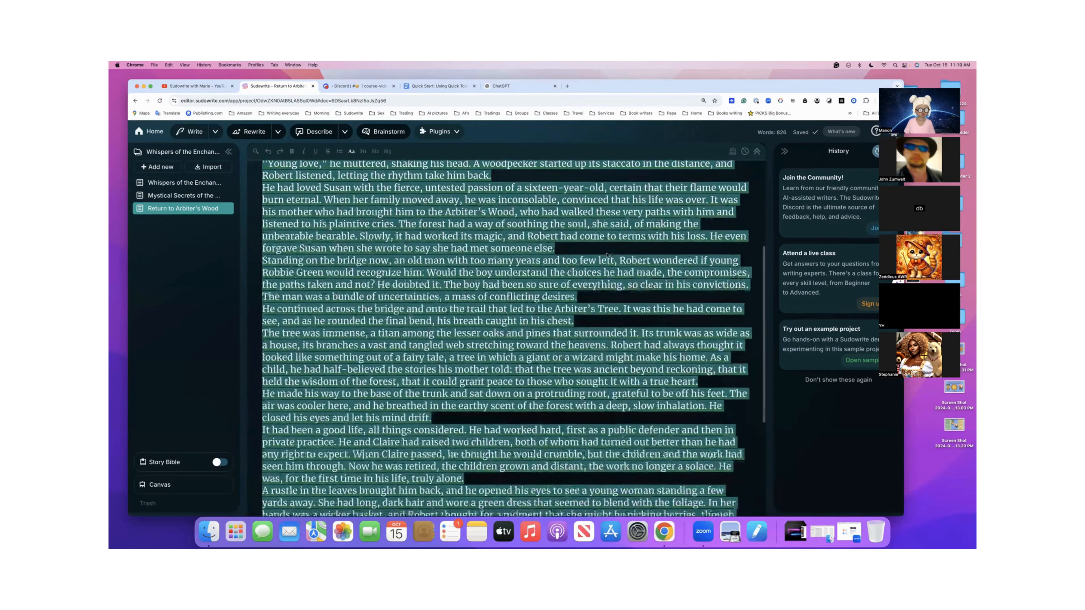
pyautogui.scroll(-4, 607, 256)
pyautogui.scroll(4, 625, 246)
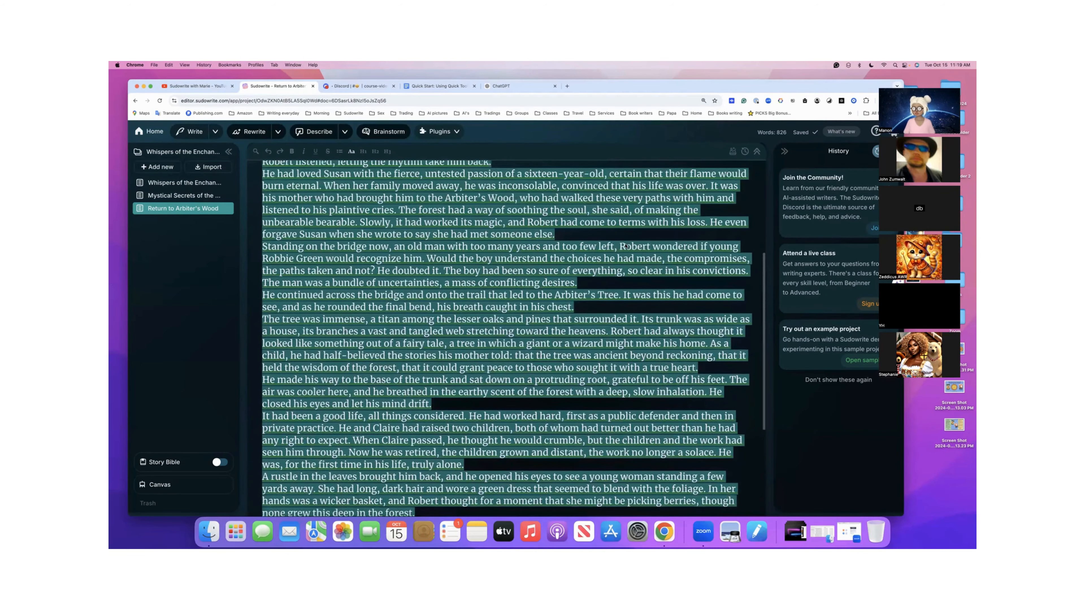
pyautogui.moveTo(808, 87); pyautogui.dragTo(789, 76)
pyautogui.click(861, 122)
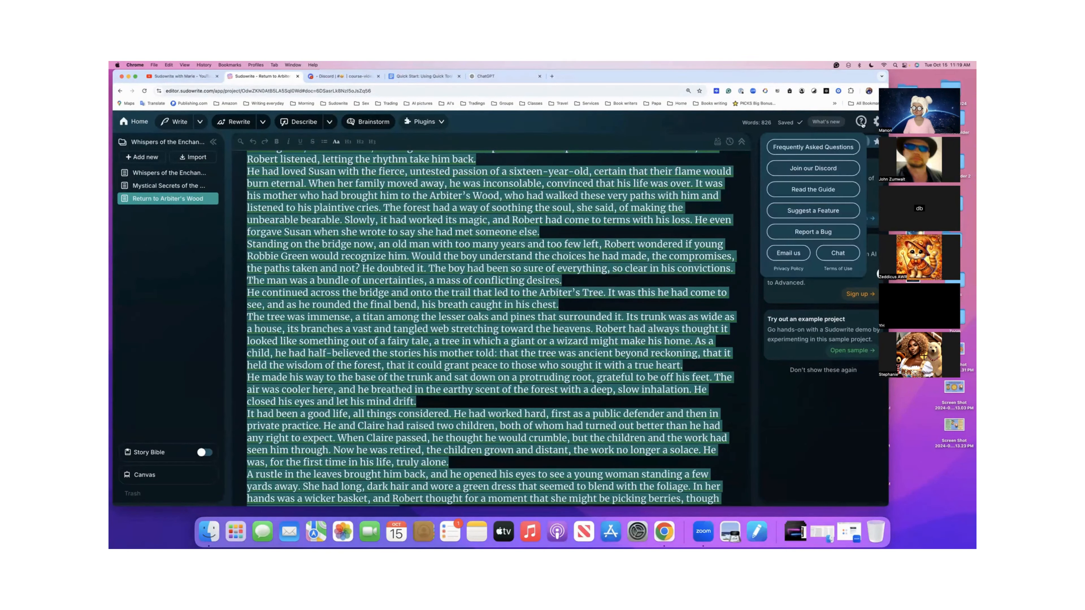
pyautogui.click(876, 123)
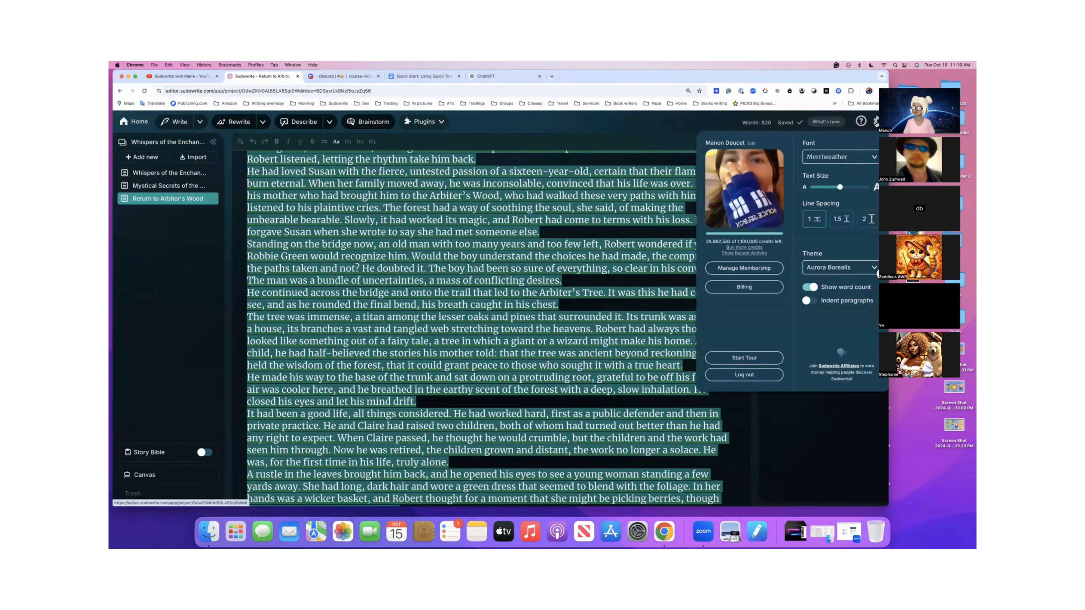
pyautogui.click(735, 254)
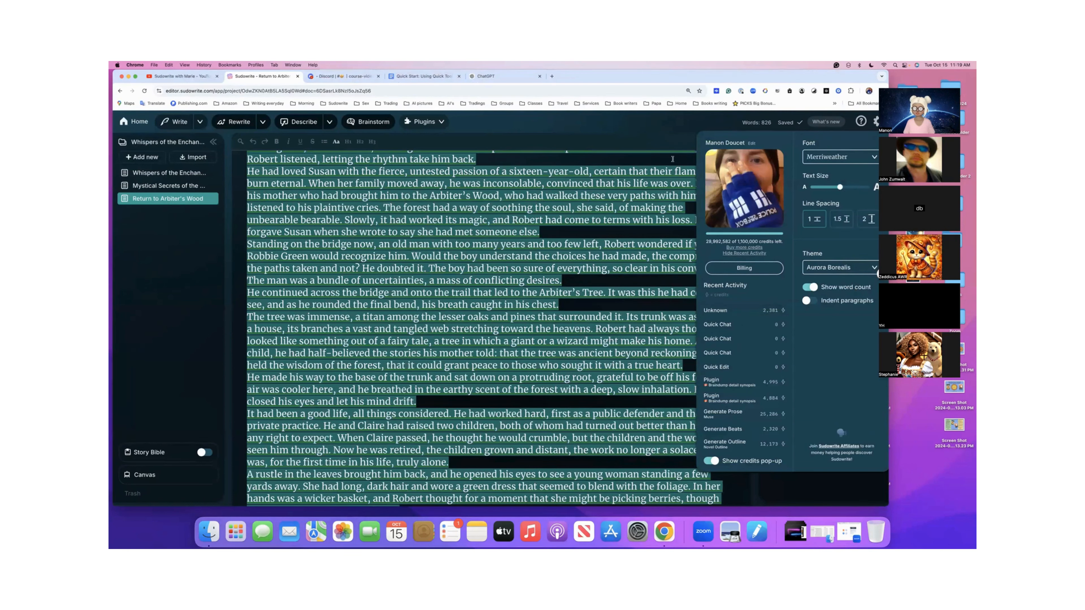
pyautogui.click(674, 141)
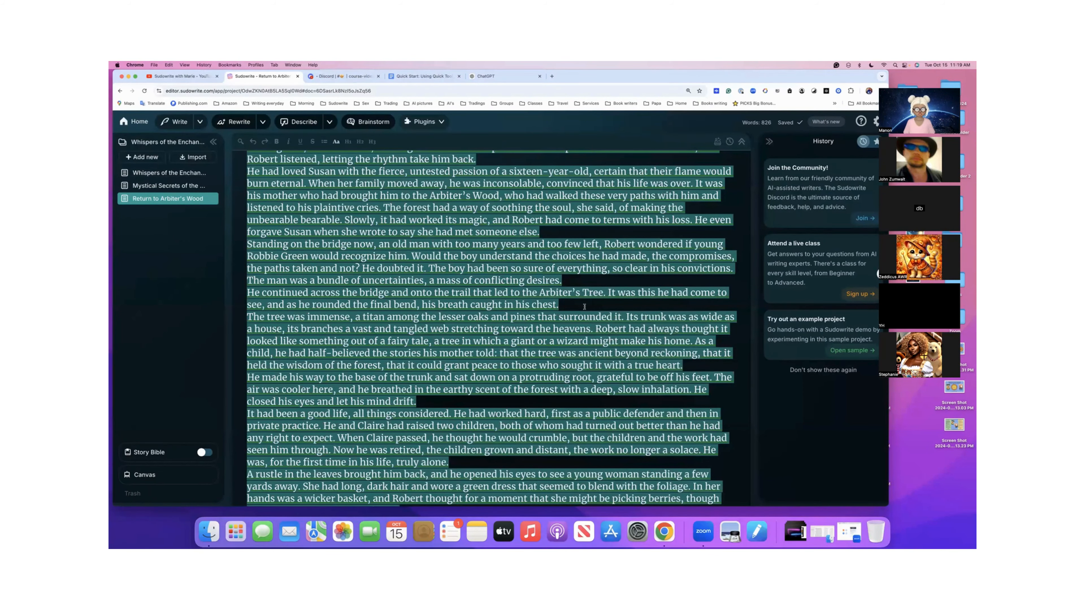
# - Read through the generated story from its opening, highlighting "Arbiter's Wood" in the first paragraph
pyautogui.scroll(-3, 585, 307)
pyautogui.scroll(10, 585, 307)
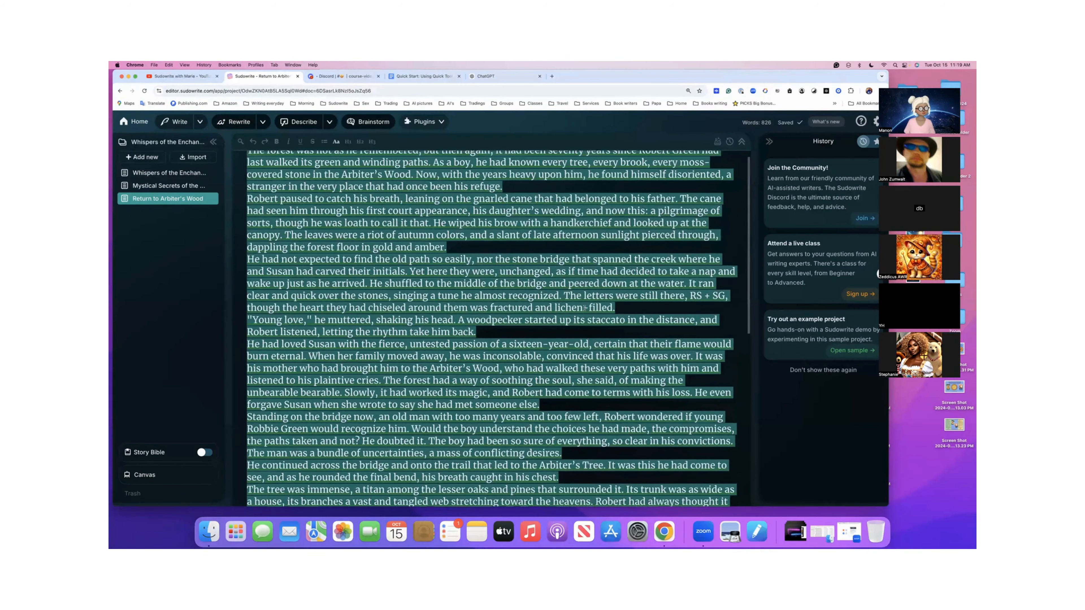
pyautogui.scroll(2, 584, 308)
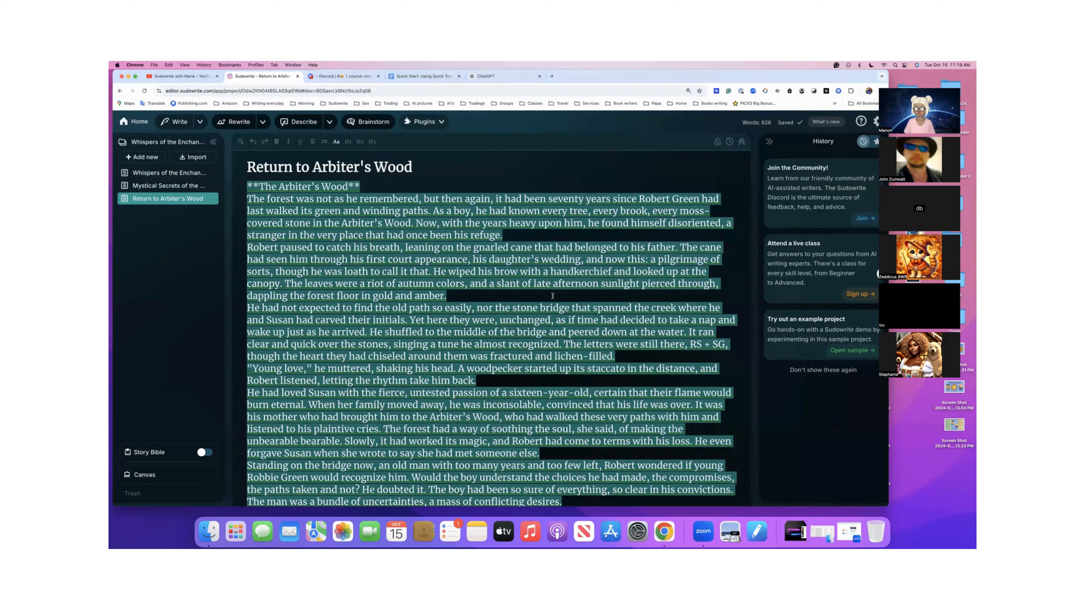
pyautogui.scroll(-1, 552, 296)
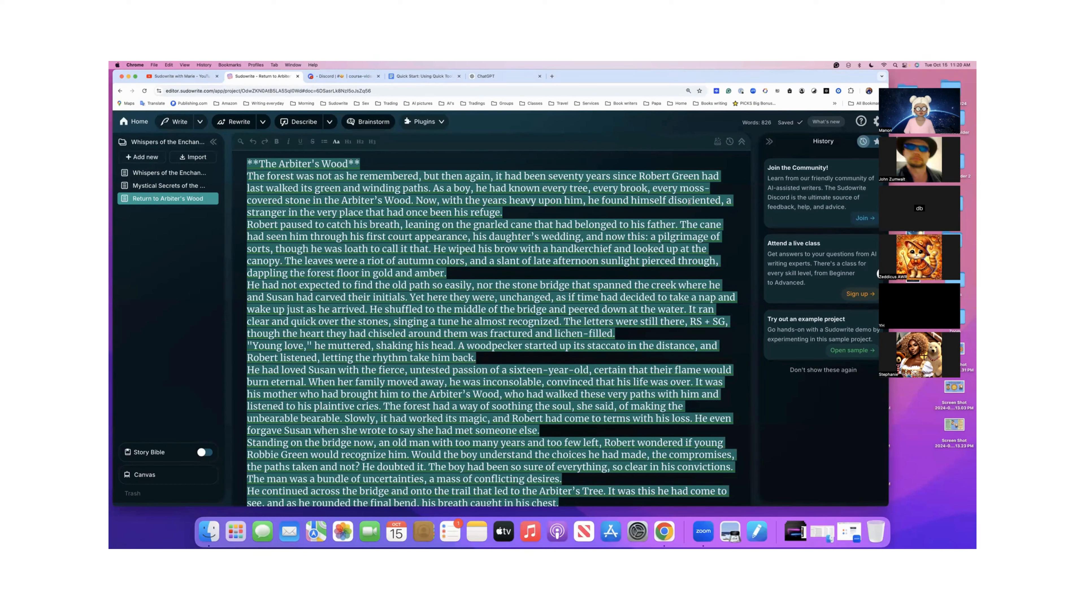
pyautogui.moveTo(342, 200); pyautogui.dragTo(411, 201)
pyautogui.scroll(-3, 466, 202)
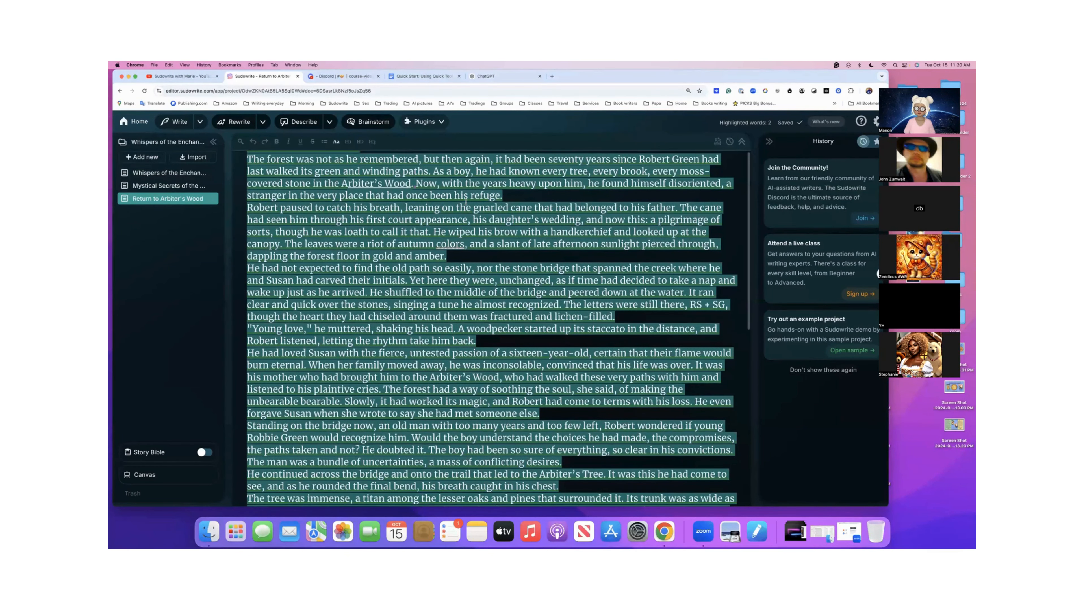
pyautogui.scroll(-2, 466, 202)
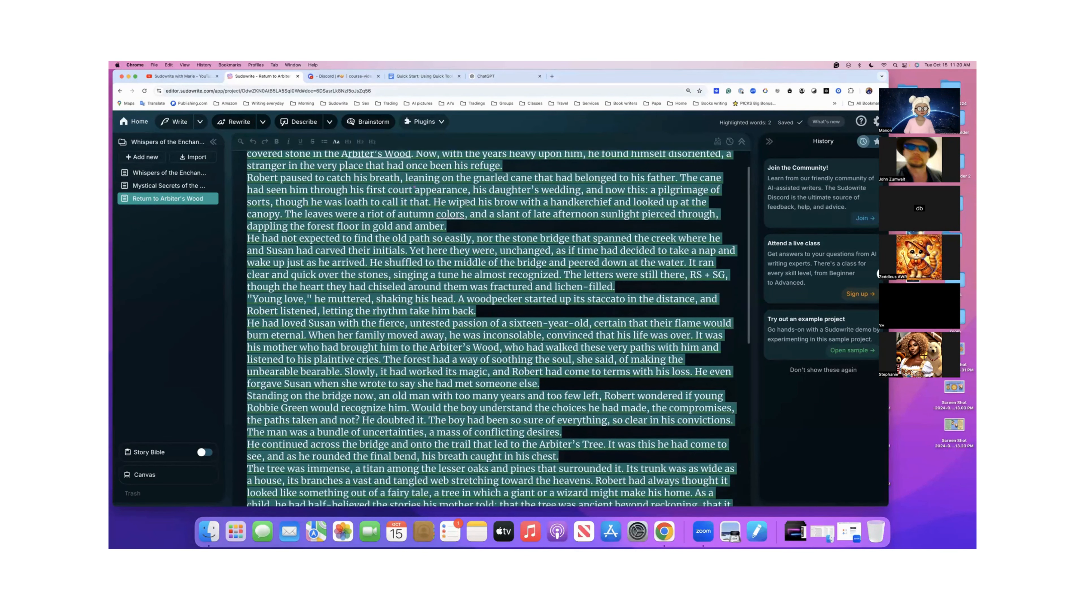
pyautogui.scroll(-10, 466, 202)
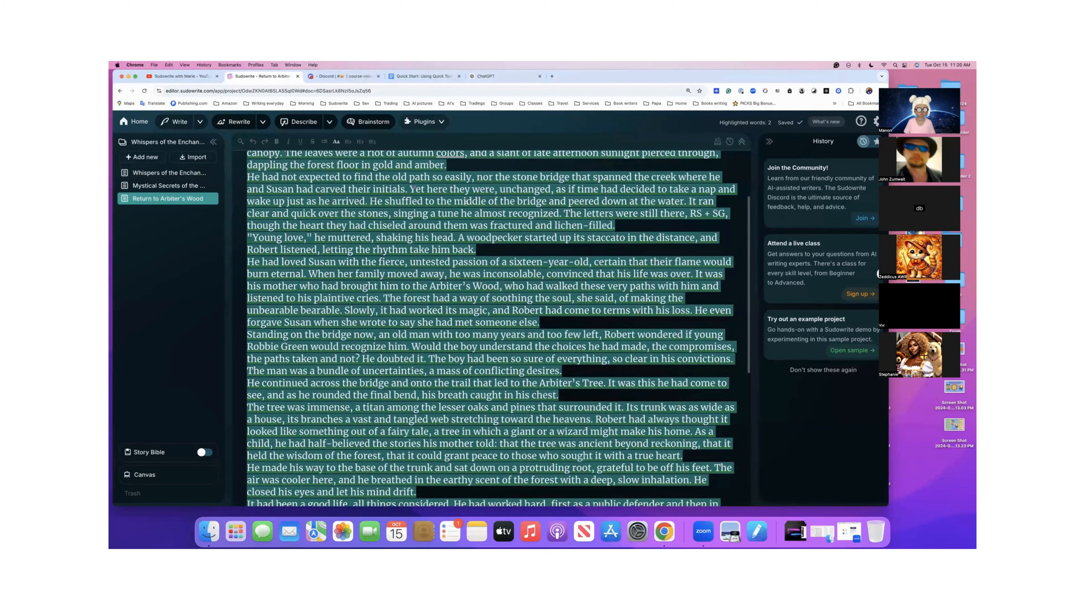
# - Select the entire generated Arbiter's Wood story and copy it
pyautogui.scroll(-8, 466, 202)
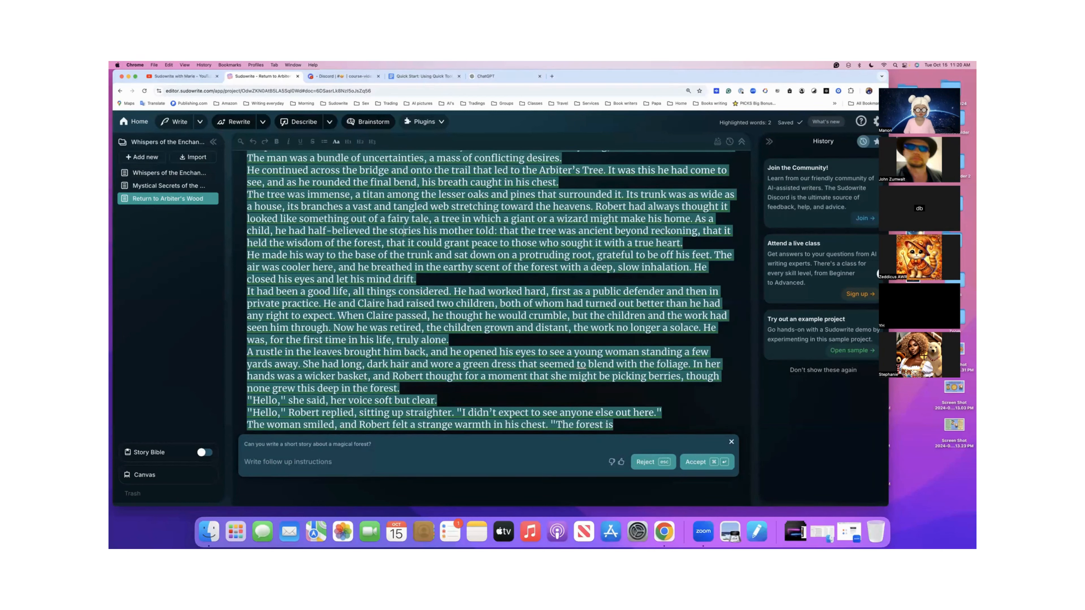
pyautogui.click(404, 234)
pyautogui.press('super+a')
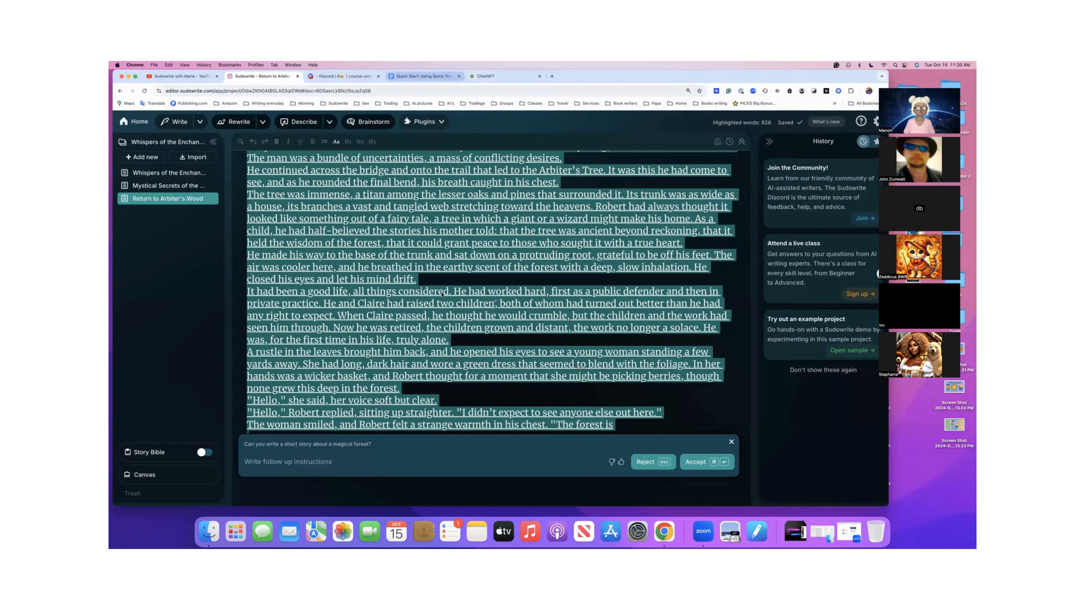
# - Switch to the Quick Start class handout in Google Docs and paste the copied story below the closing thank-you line
pyautogui.click(444, 79)
pyautogui.scroll(-15, 449, 303)
pyautogui.click(449, 302)
pyautogui.press('Return')
pyautogui.press('Return')
pyautogui.press('Return')
pyautogui.press('Return')
pyautogui.press('Return')
pyautogui.press('Return')
pyautogui.press('Return')
pyautogui.press('Return')
pyautogui.press('Return')
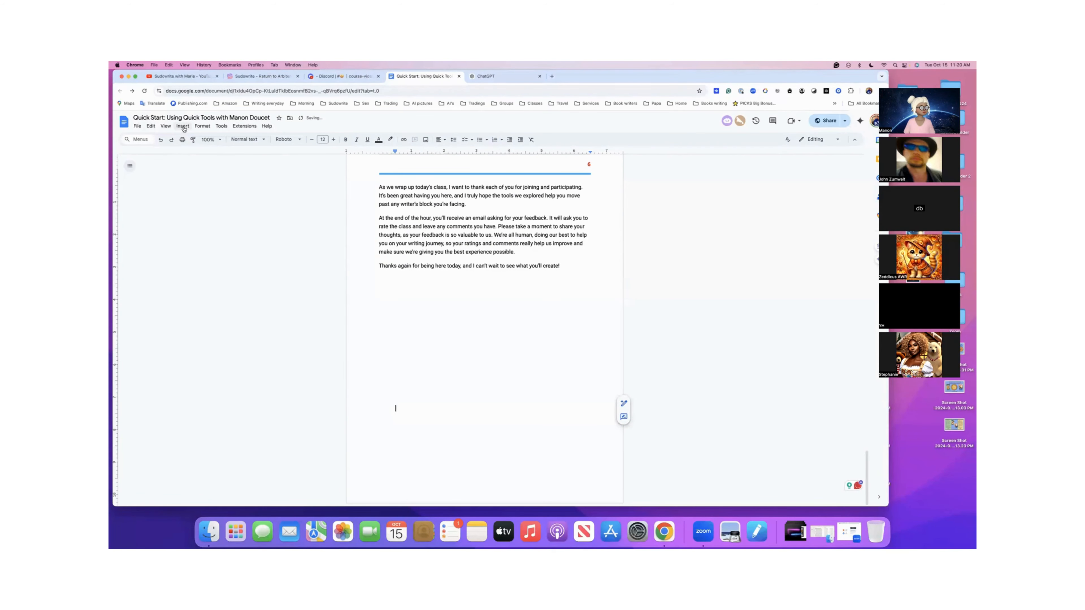
pyautogui.click(183, 126)
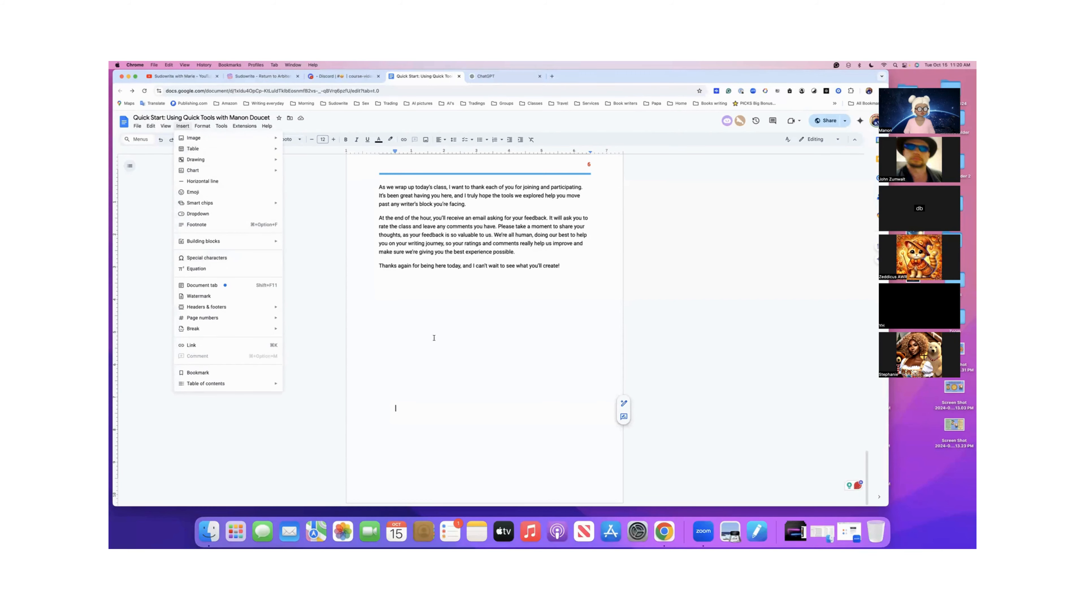
pyautogui.click(433, 338)
pyautogui.click(410, 398)
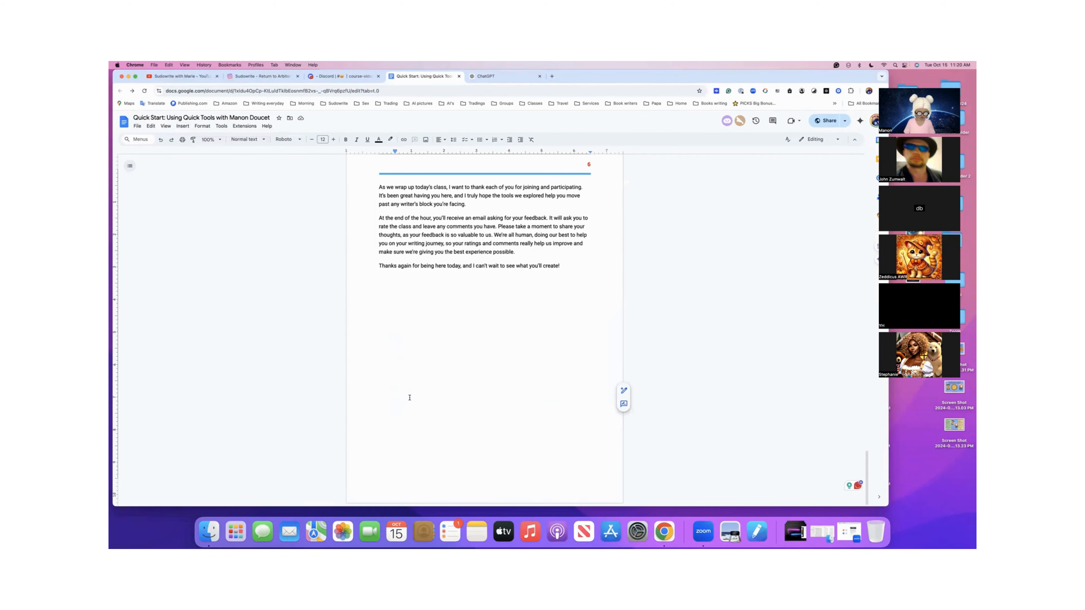
pyautogui.press('super+v')
# - Add the label "Chat Edit Paid" on a new line above the pasted story's title, checking the original in Sudowrite
pyautogui.scroll(20, 418, 367)
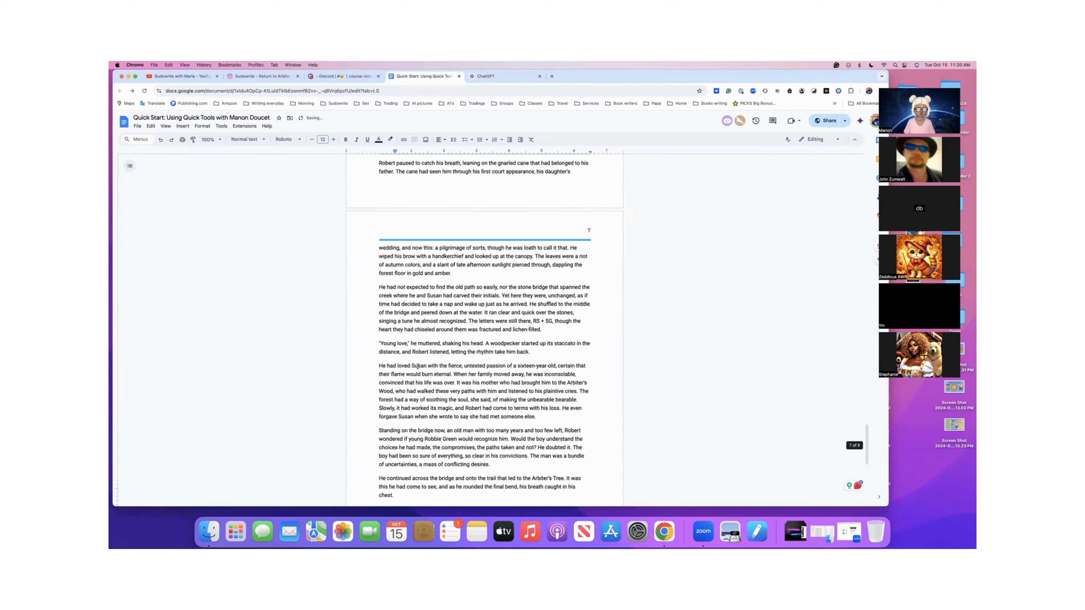
pyautogui.click(381, 268)
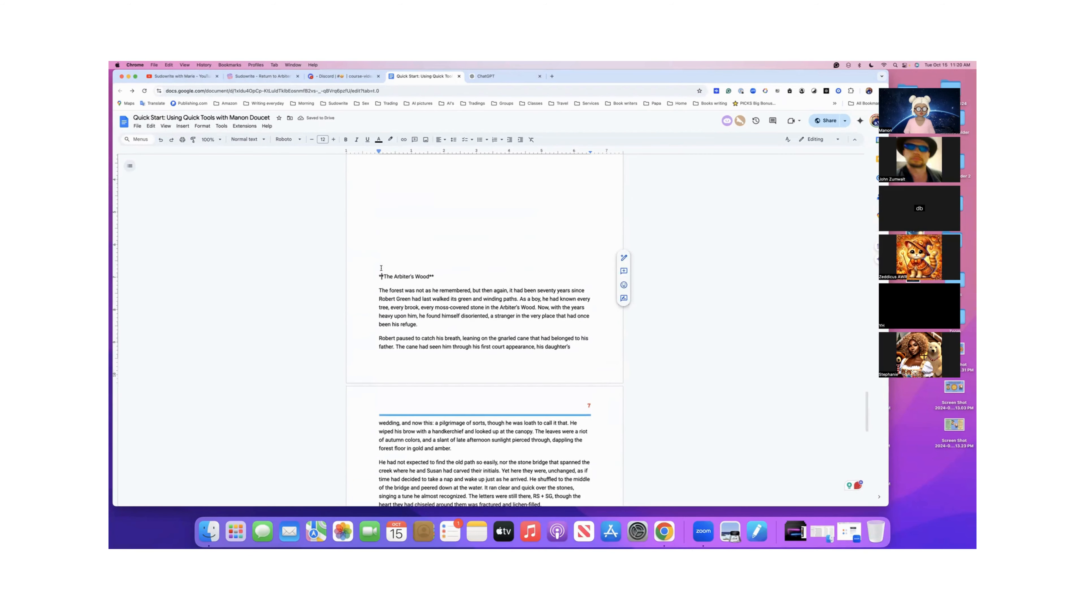
pyautogui.click(380, 269)
pyautogui.press('Return')
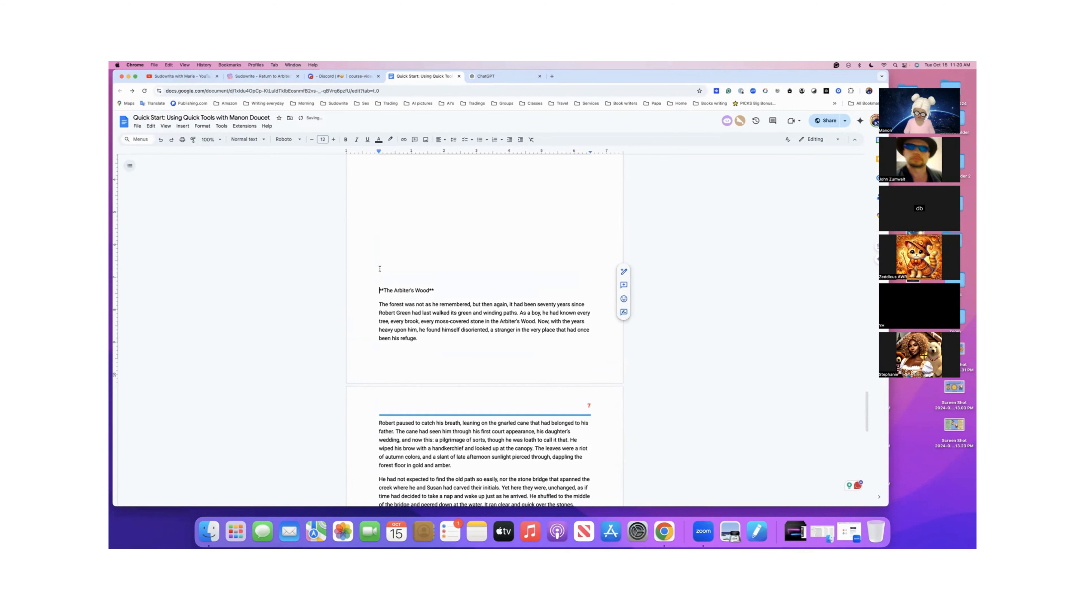
pyautogui.write('c')
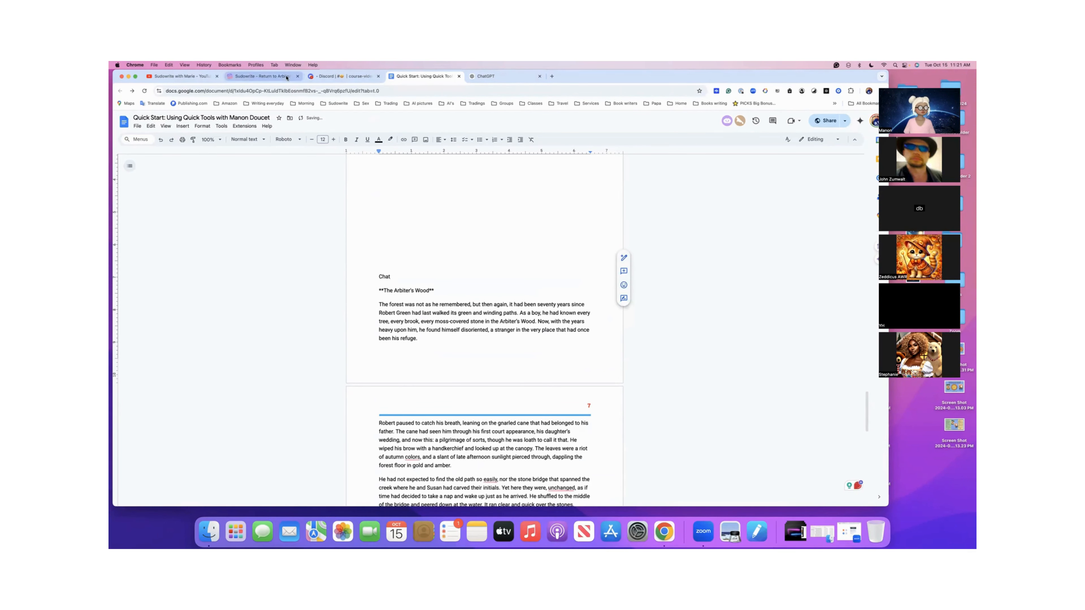
pyautogui.click(290, 78)
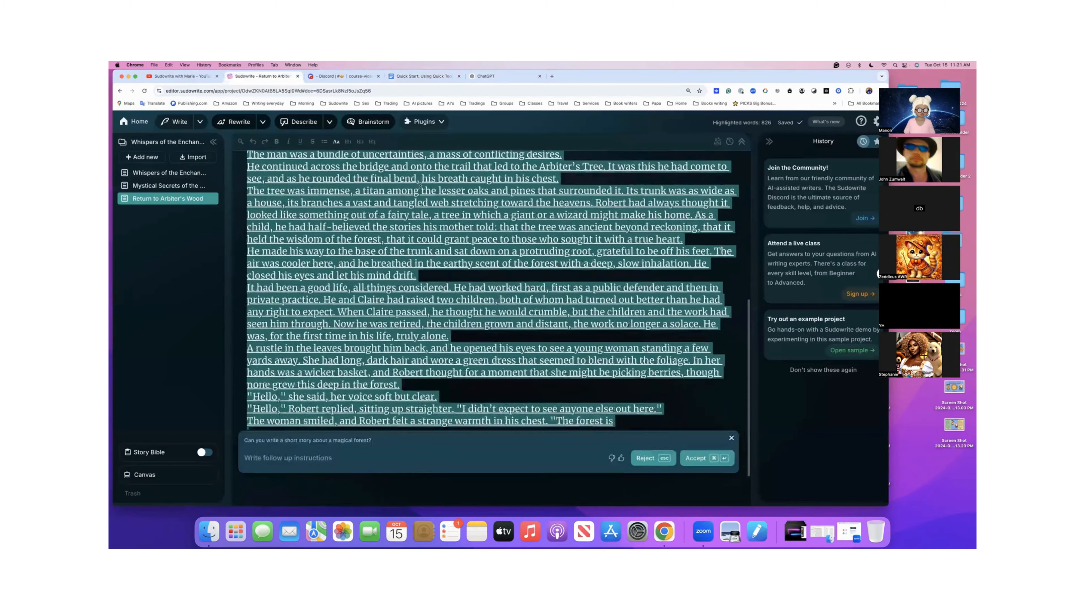
pyautogui.scroll(-3, 414, 210)
pyautogui.scroll(10, 420, 188)
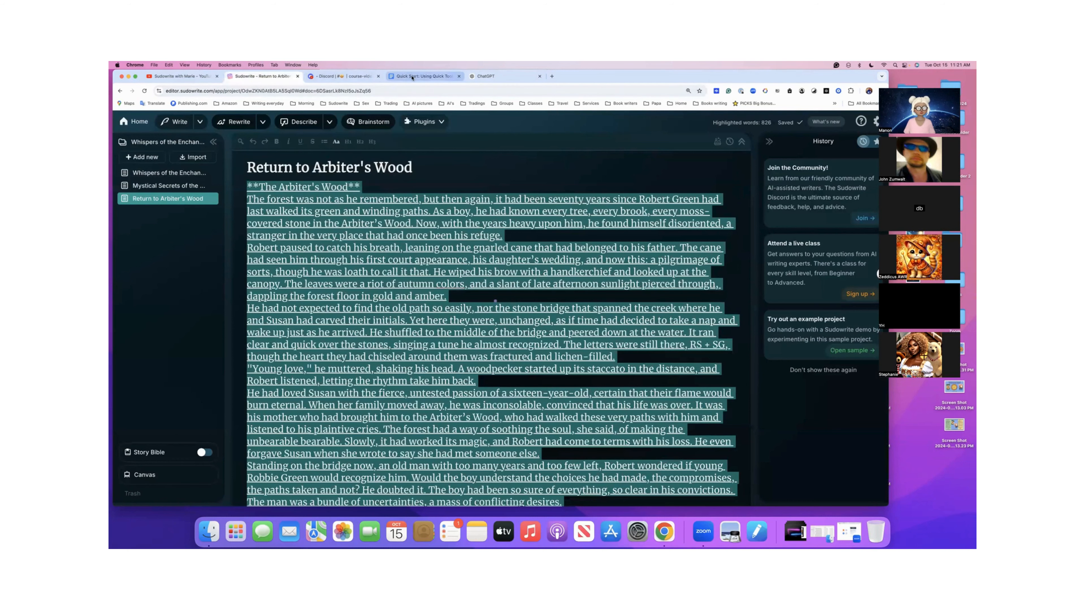
pyautogui.click(423, 76)
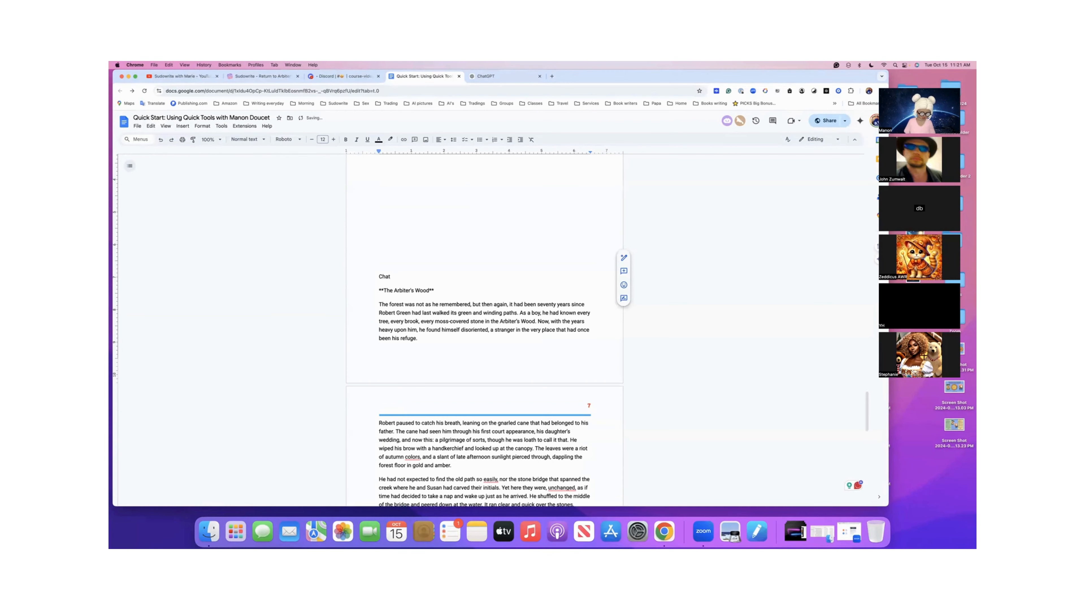
pyautogui.write('Edit Paid')
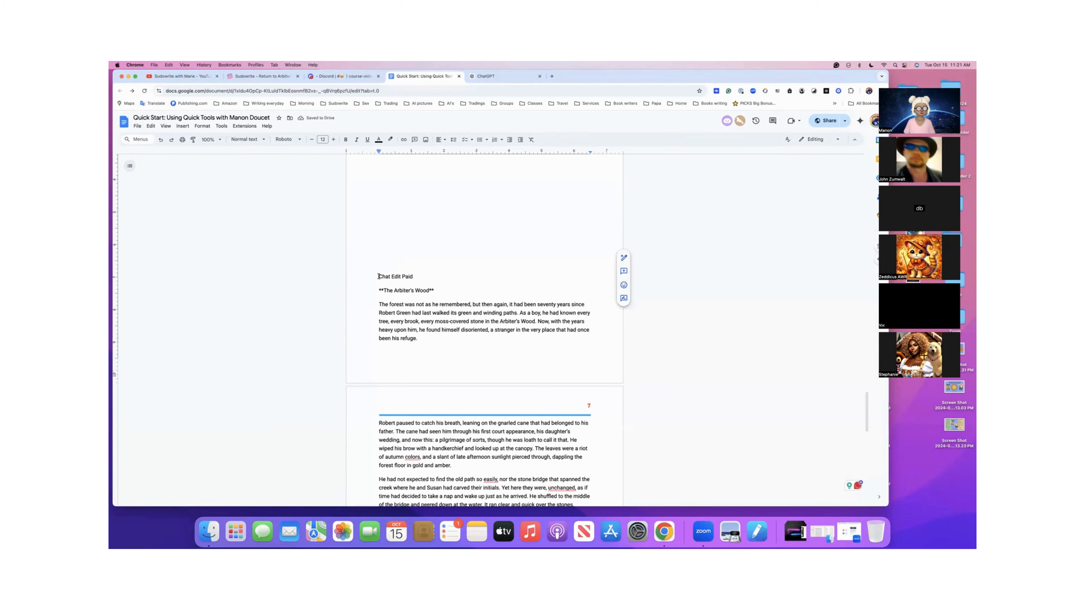
# - Return to Sudowrite, dismiss the Quick Edit follow-up prompt, and undo the removal of the story text
pyautogui.click(261, 76)
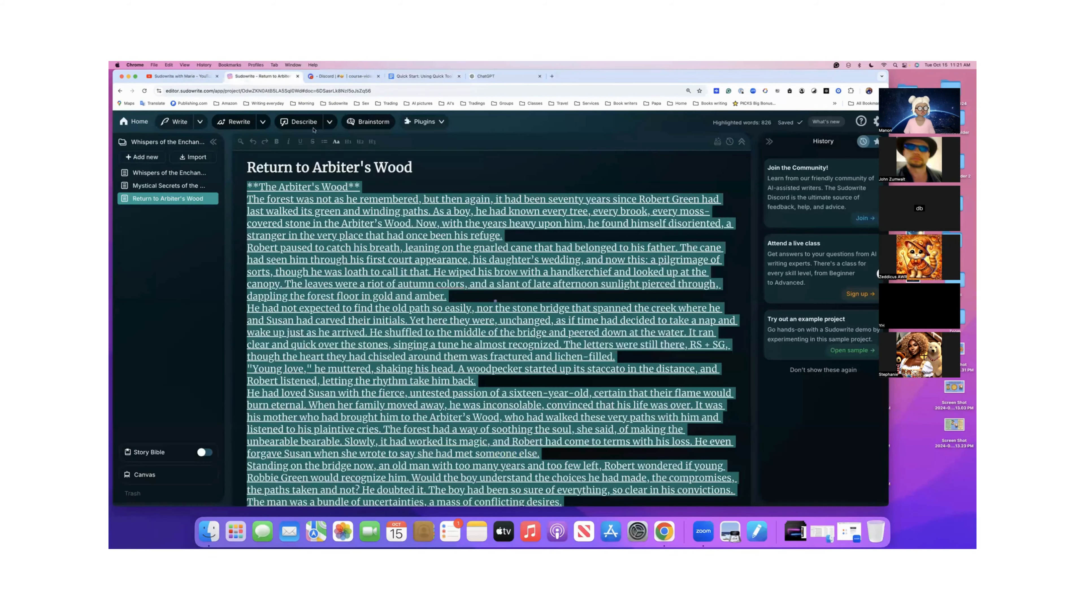
pyautogui.scroll(-10, 351, 220)
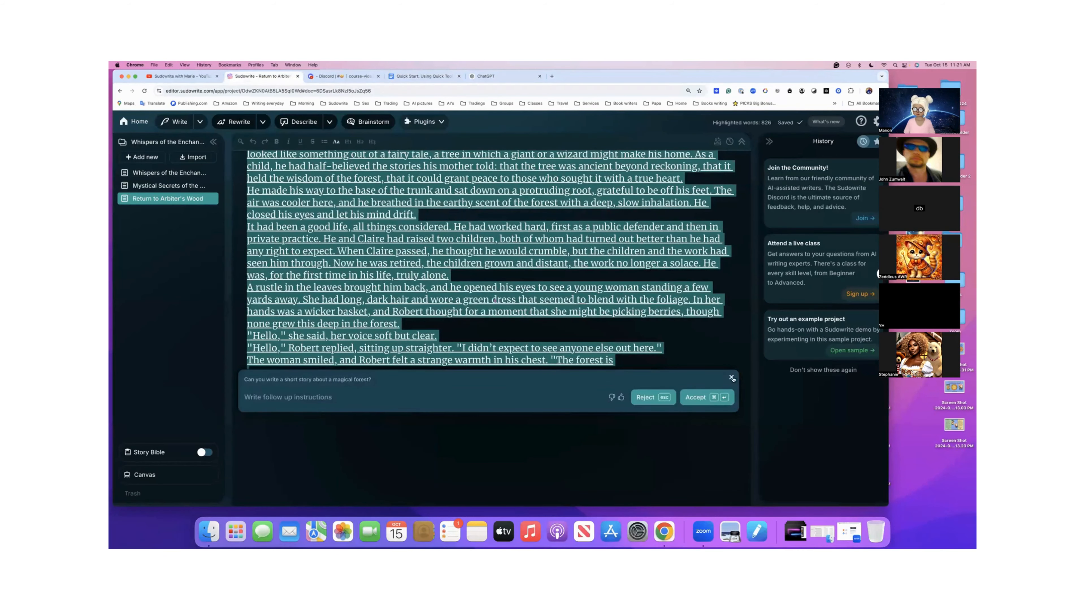
pyautogui.click(731, 378)
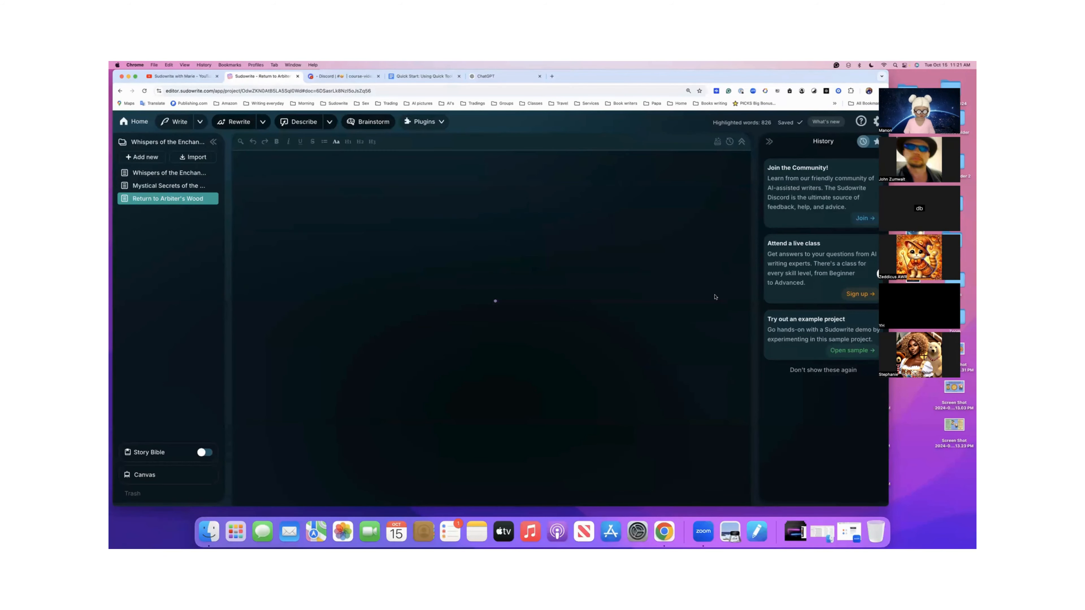
pyautogui.press('super+z')
pyautogui.click(693, 299)
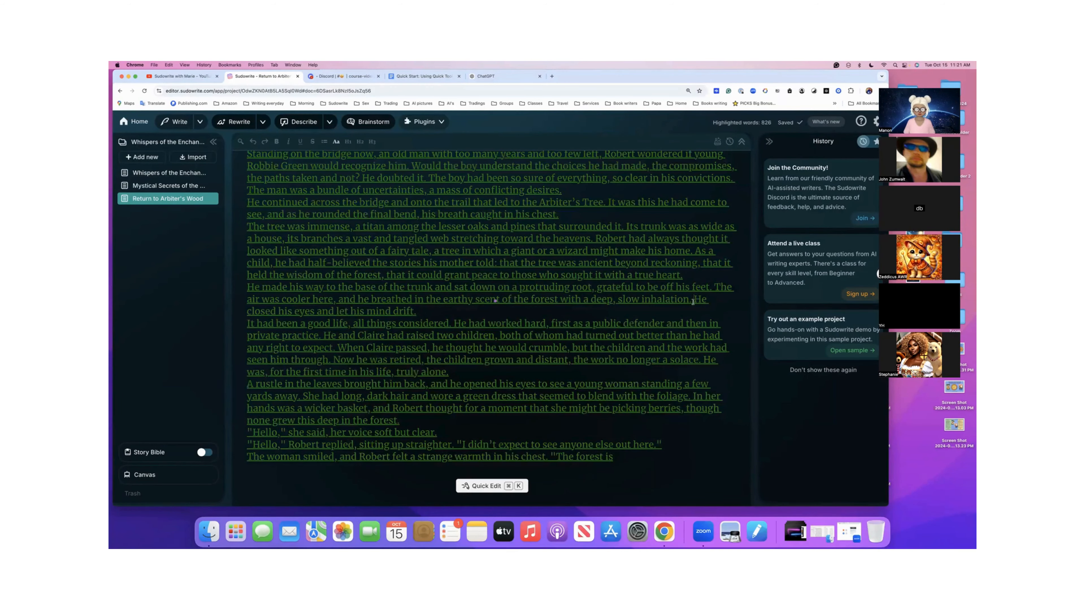
# - Copy the question "Who is the story about?" from the writer's block question list in the Google Docs handout
pyautogui.click(421, 76)
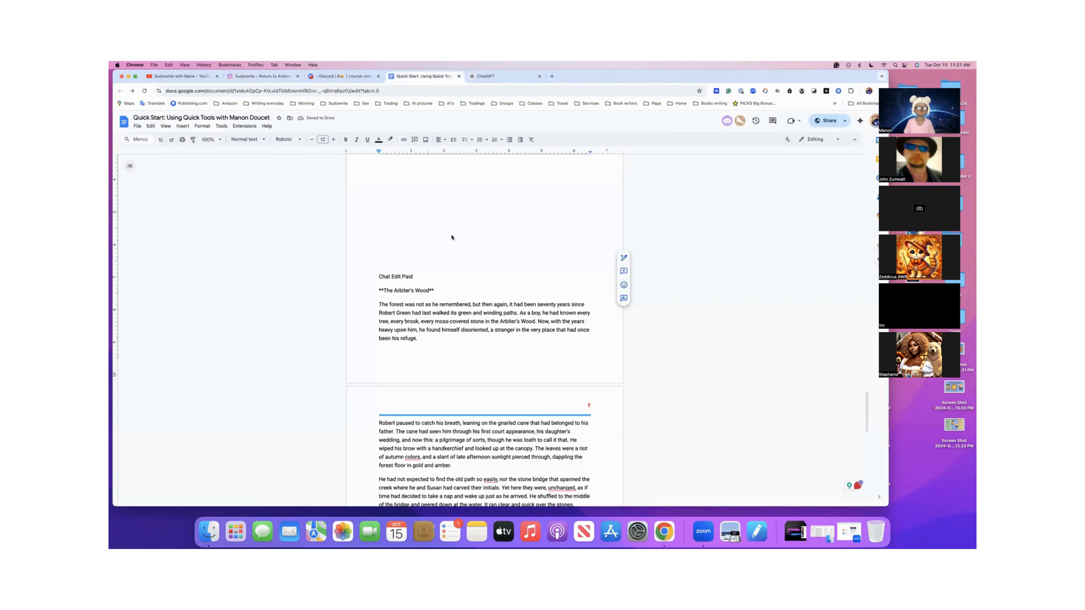
pyautogui.scroll(10, 446, 261)
pyautogui.scroll(10, 447, 283)
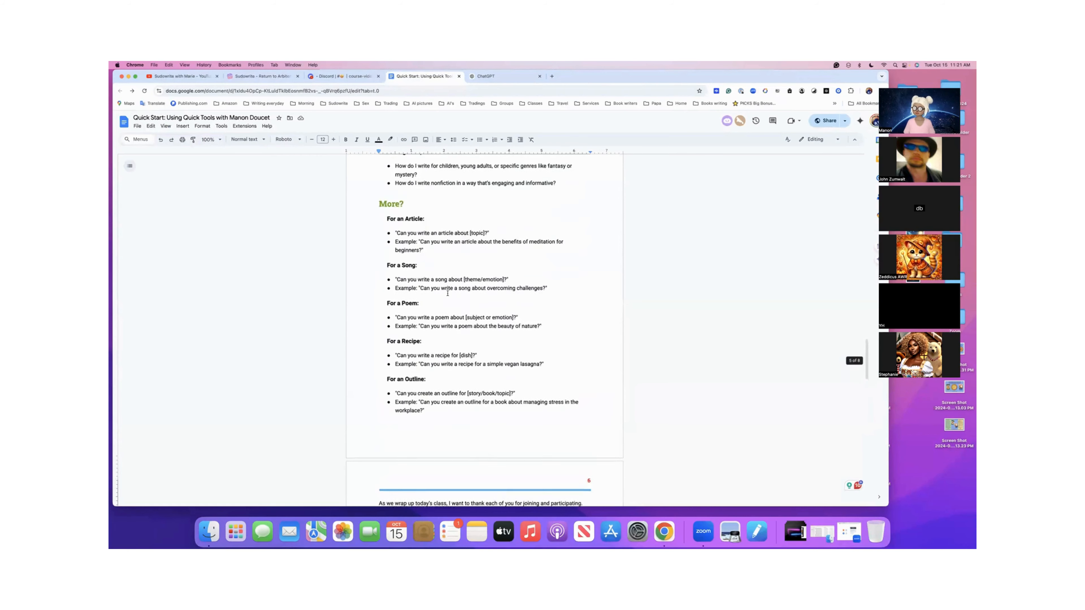
pyautogui.scroll(4, 448, 293)
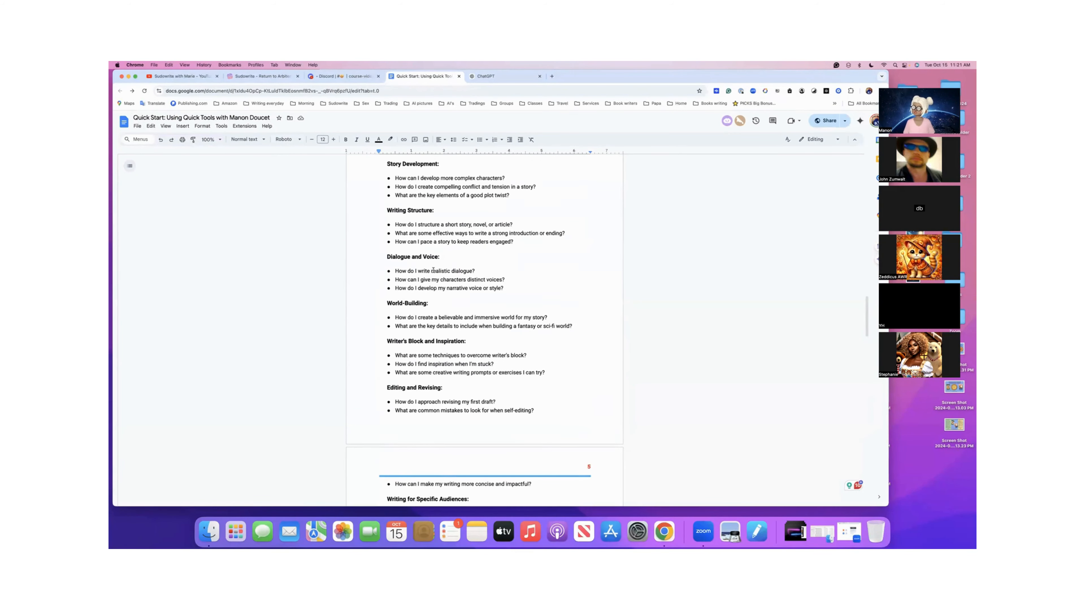
pyautogui.scroll(3, 434, 270)
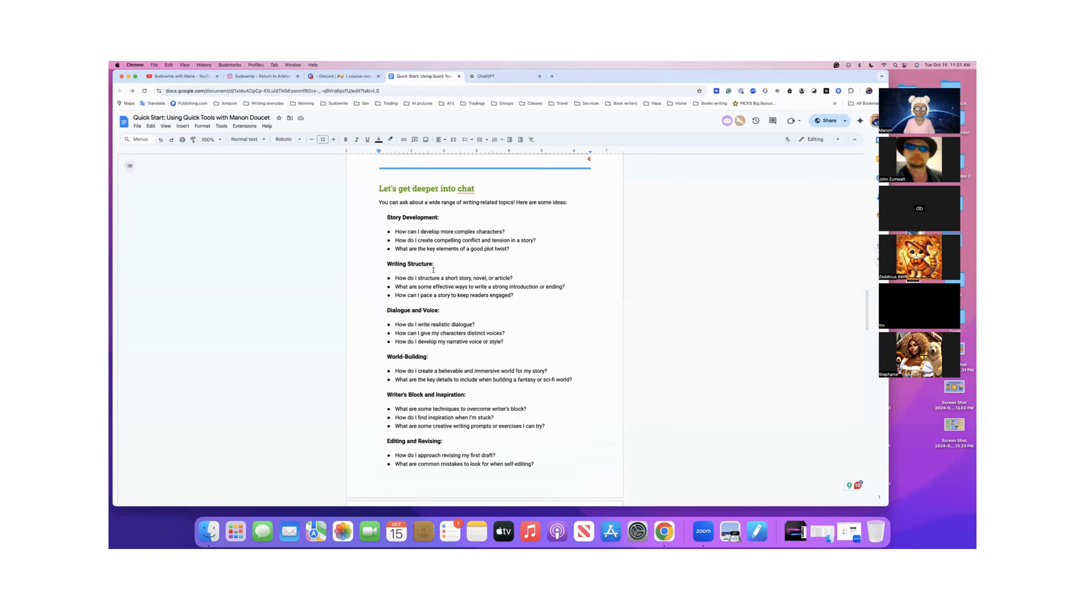
pyautogui.scroll(6, 434, 270)
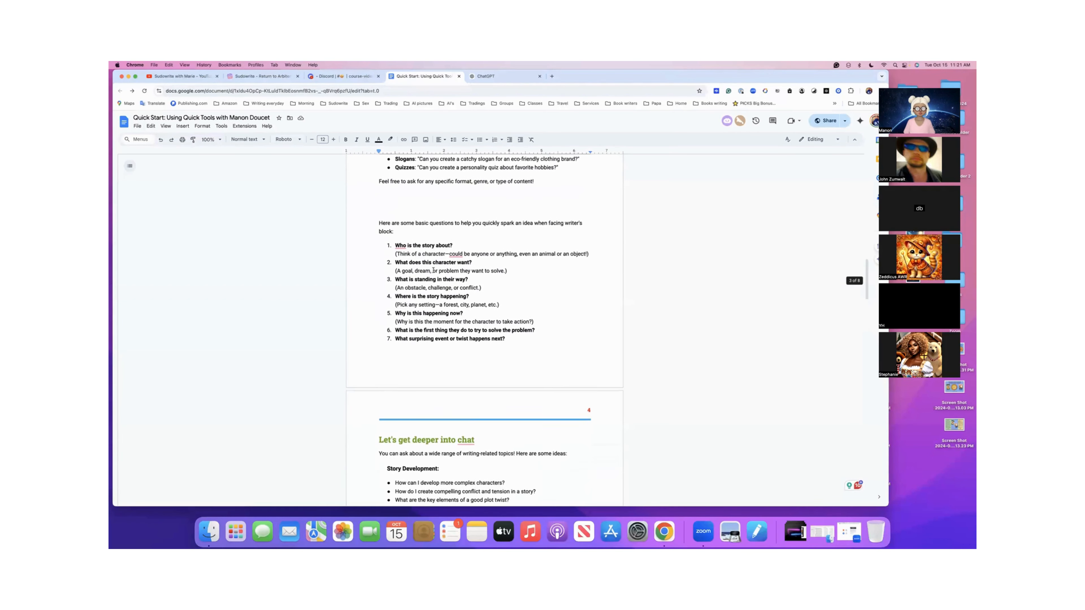
pyautogui.moveTo(460, 245); pyautogui.dragTo(395, 244)
pyautogui.press('super+c')
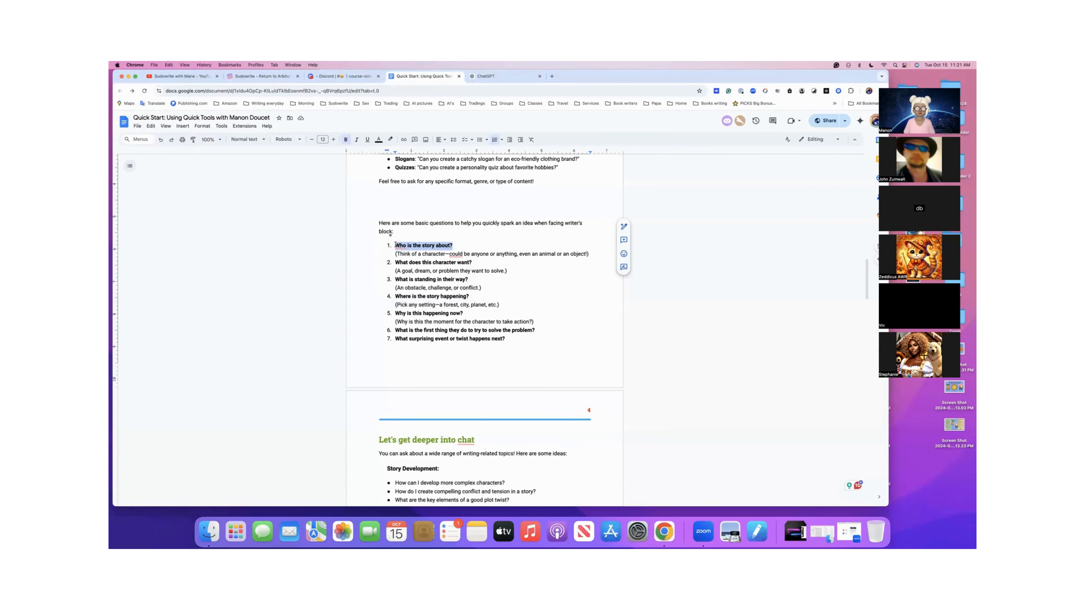
# - Ask Sudowrite's Quick Chat "Who is the story about?" at the end of the Arbiter's Wood story with Higher Quality on
pyautogui.click(278, 77)
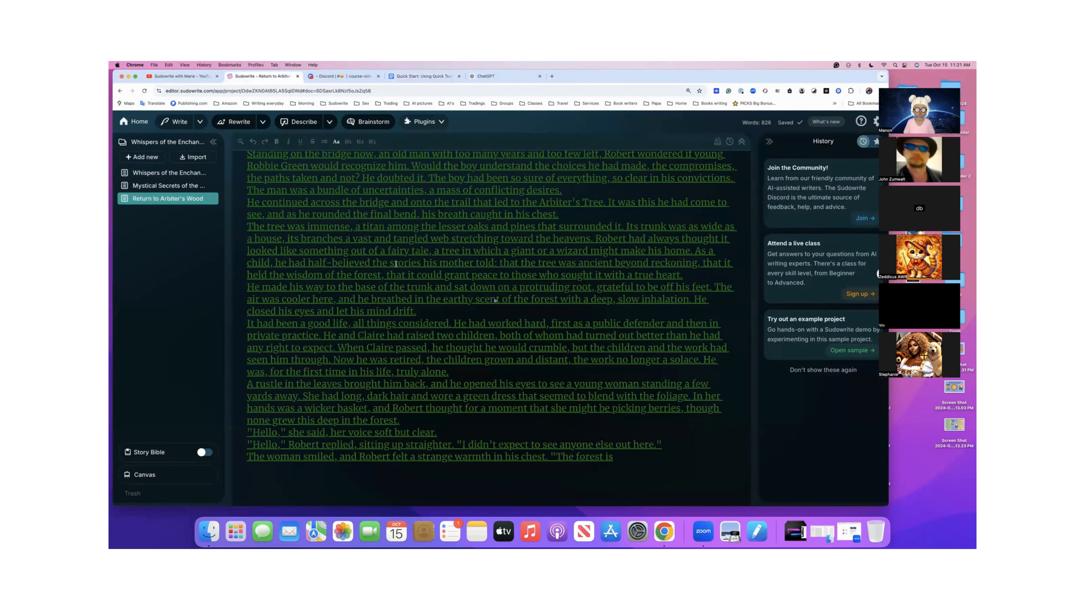
pyautogui.click(616, 458)
pyautogui.press('Return')
pyautogui.press('Return')
pyautogui.press('super+k')
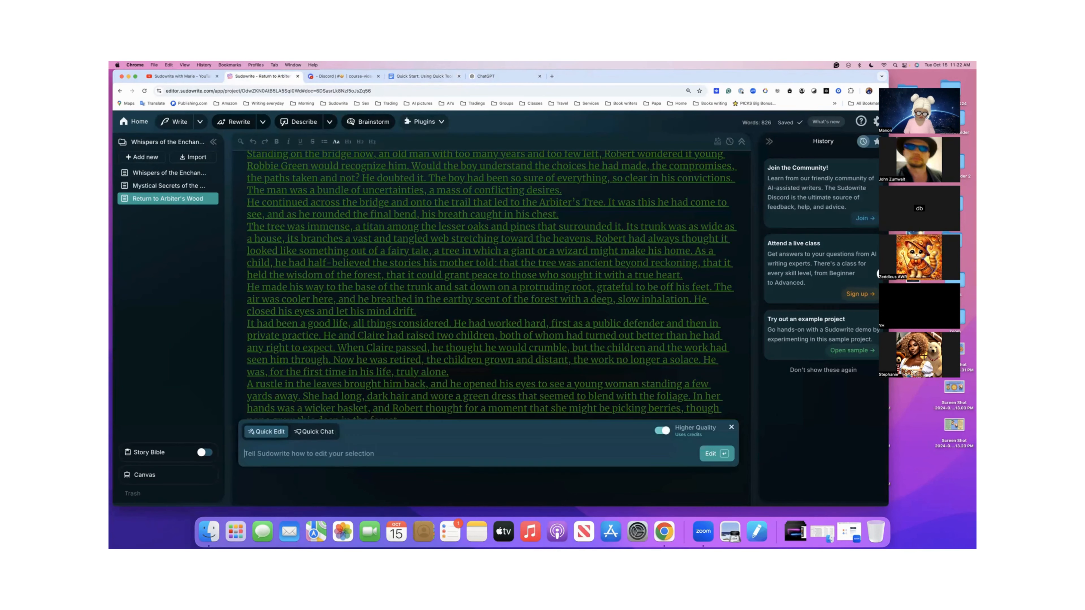
pyautogui.click(317, 432)
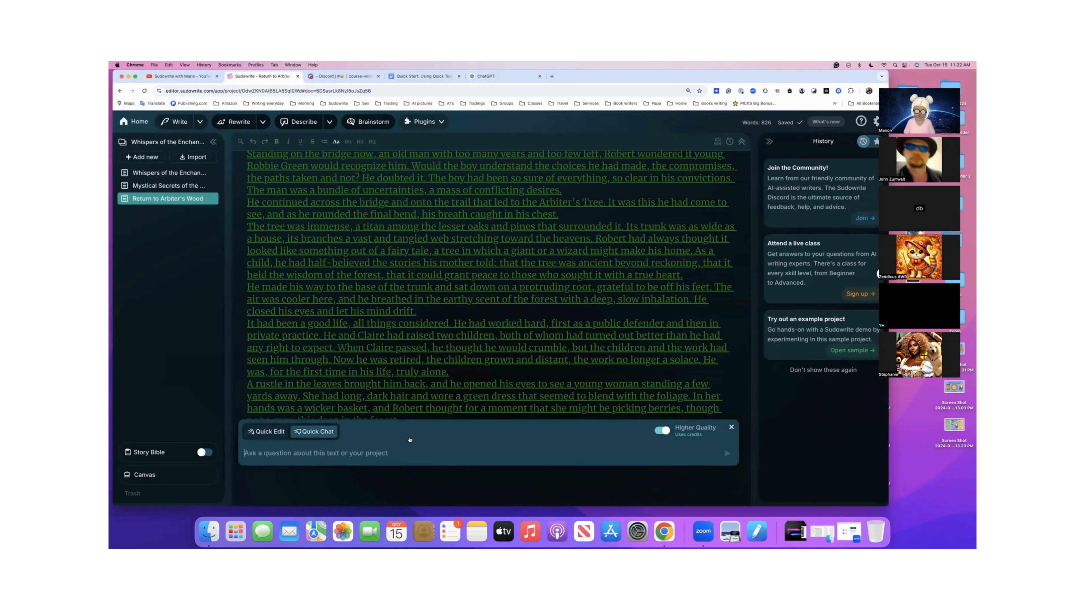
pyautogui.press('super+v')
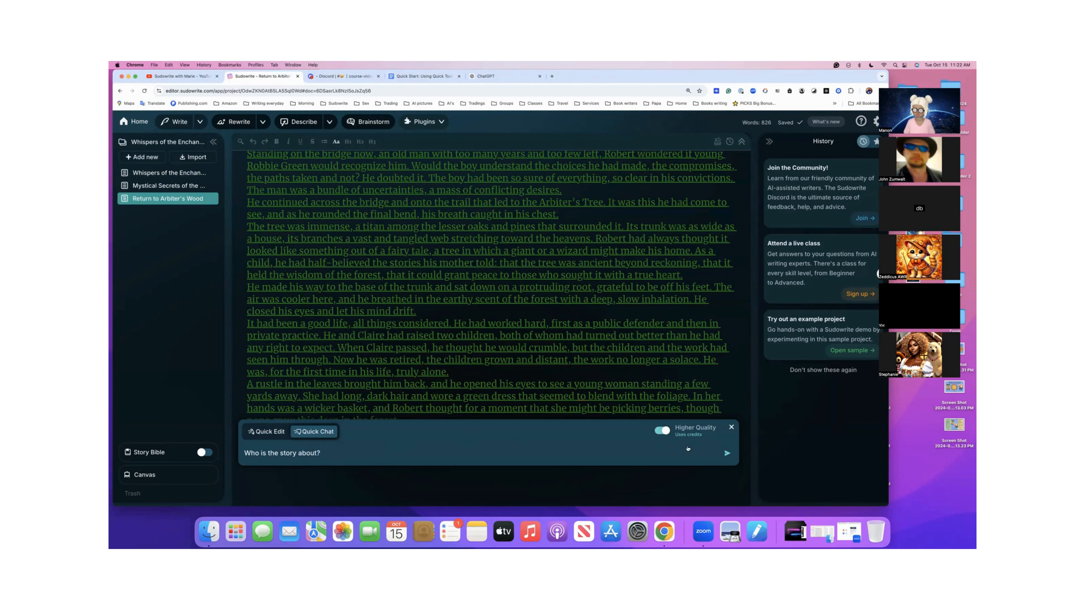
pyautogui.click(727, 455)
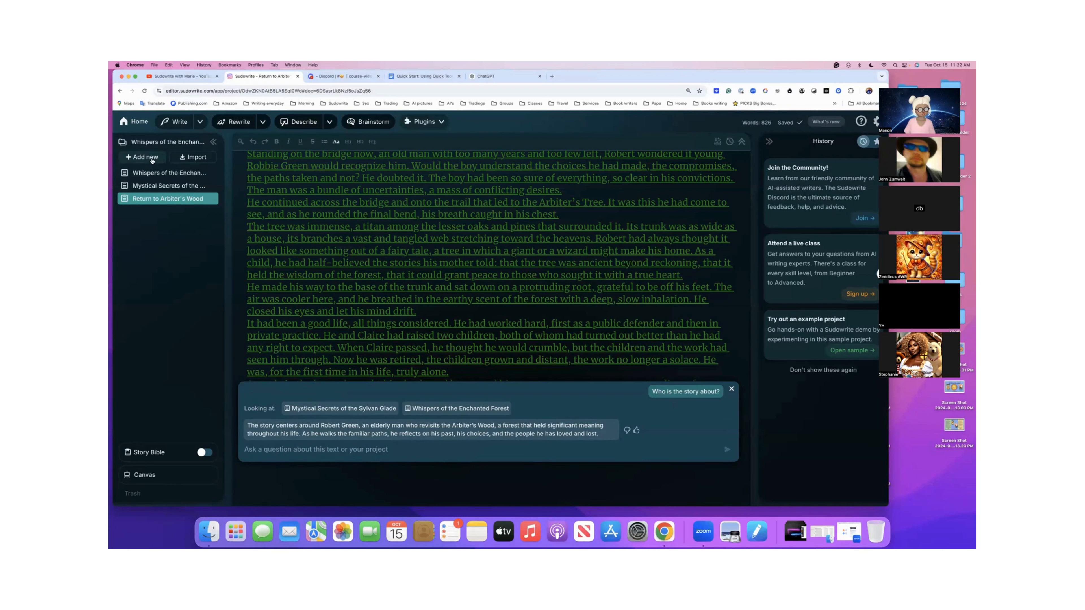
# - Create a new folder in the project, move Whispers of the Enchanted Forest into it, and collapse the folder
pyautogui.click(152, 160)
pyautogui.click(150, 175)
pyautogui.click(157, 175)
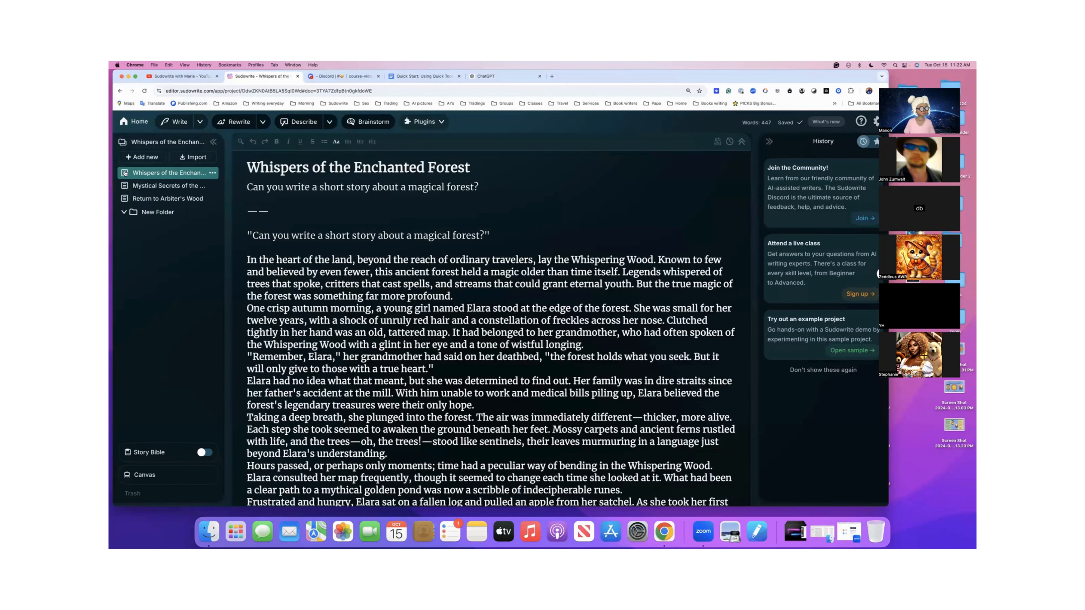
pyautogui.moveTo(127, 173); pyautogui.dragTo(139, 210)
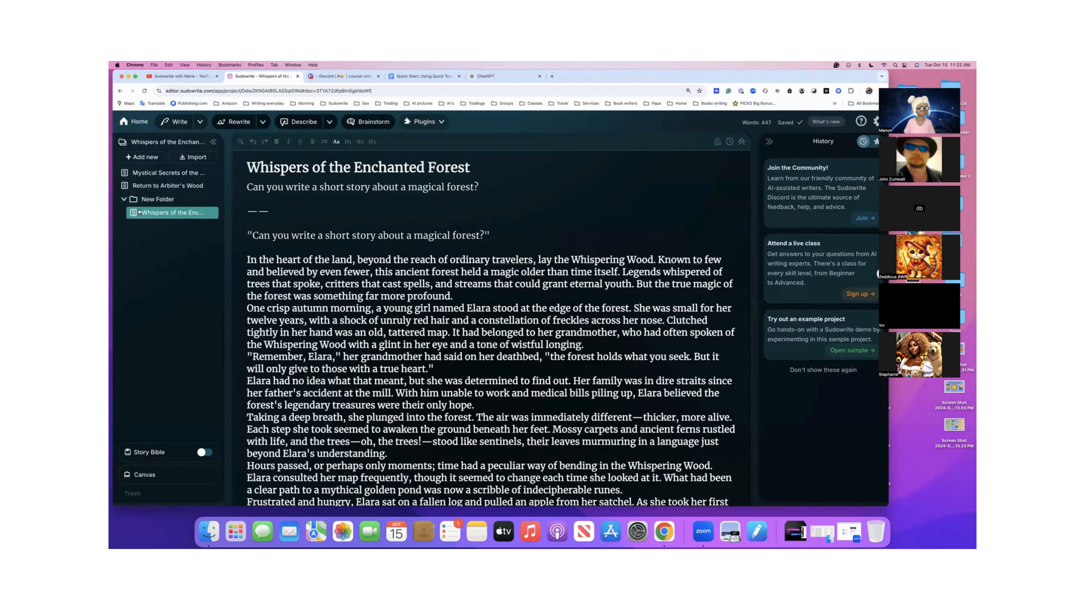
pyautogui.click(124, 199)
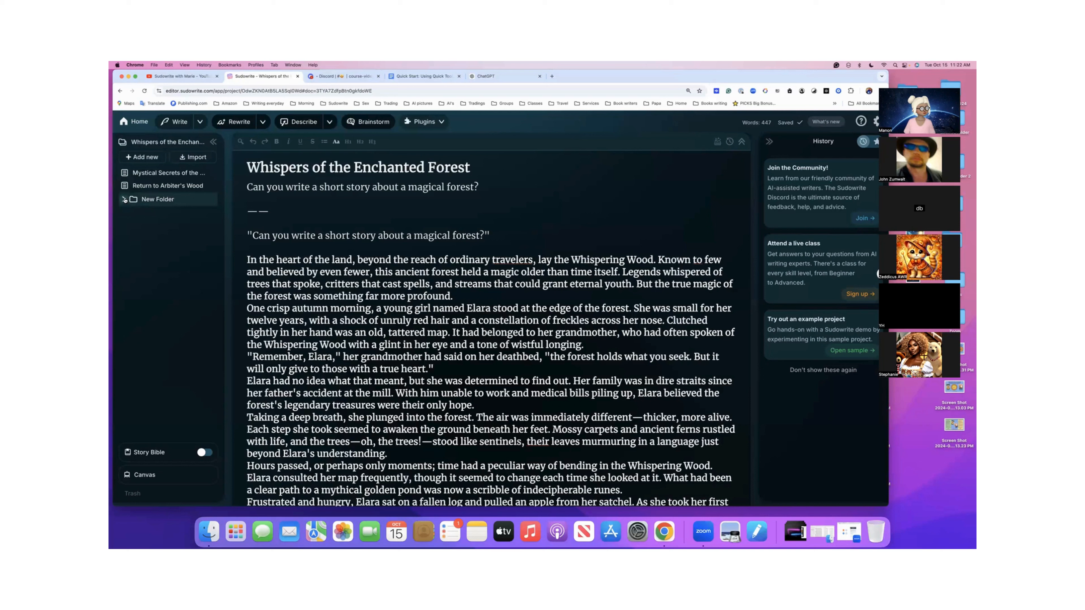
# - Check the contents of the Return to Arbiter's Wood and Mystical Secrets of the Sylvan Glade documents
pyautogui.click(144, 188)
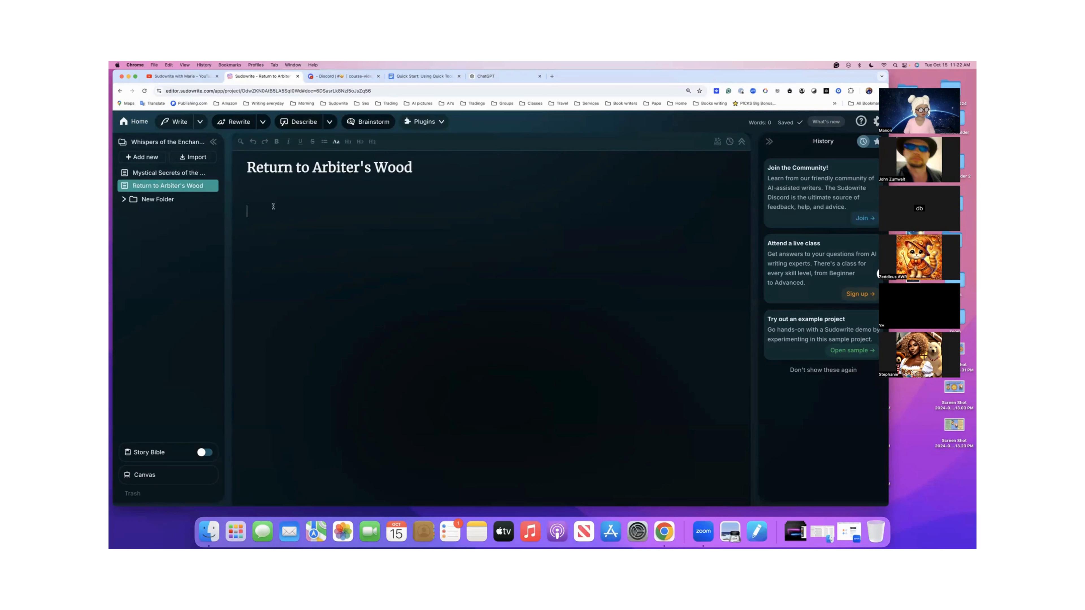
pyautogui.press('Return')
pyautogui.click(178, 174)
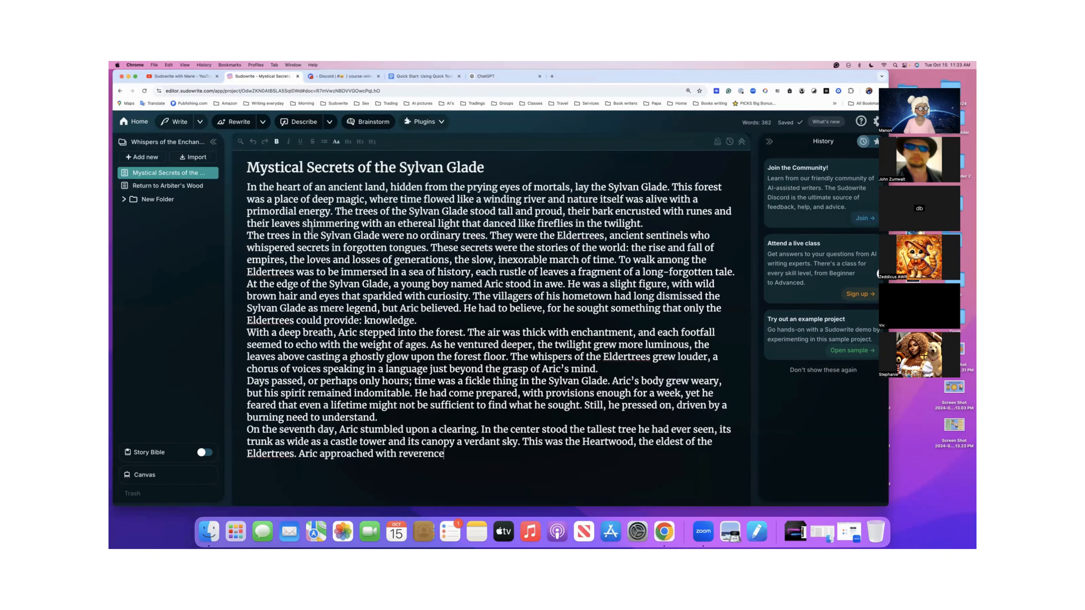
pyautogui.click(168, 187)
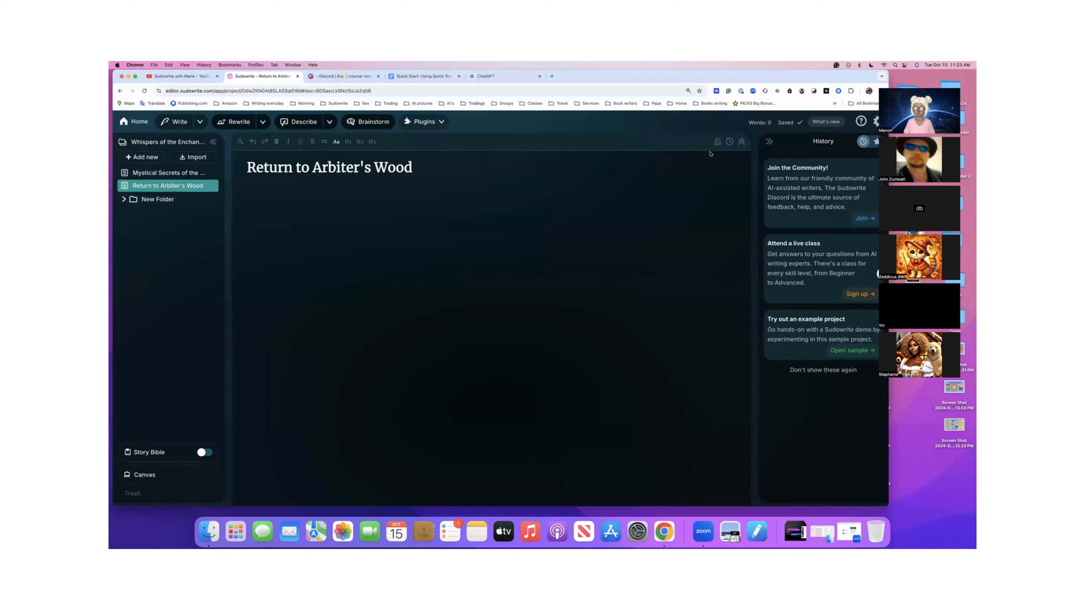
# - Restore the October 15, 2024 11:18 AM version of Return to Arbiter's Wood from its document history
pyautogui.click(729, 142)
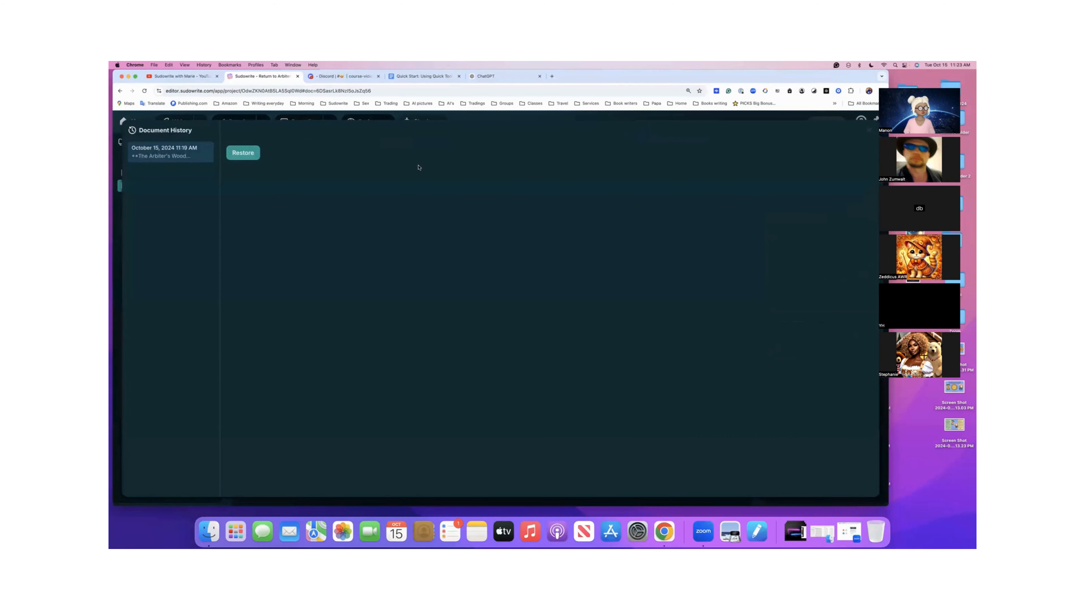
pyautogui.click(243, 153)
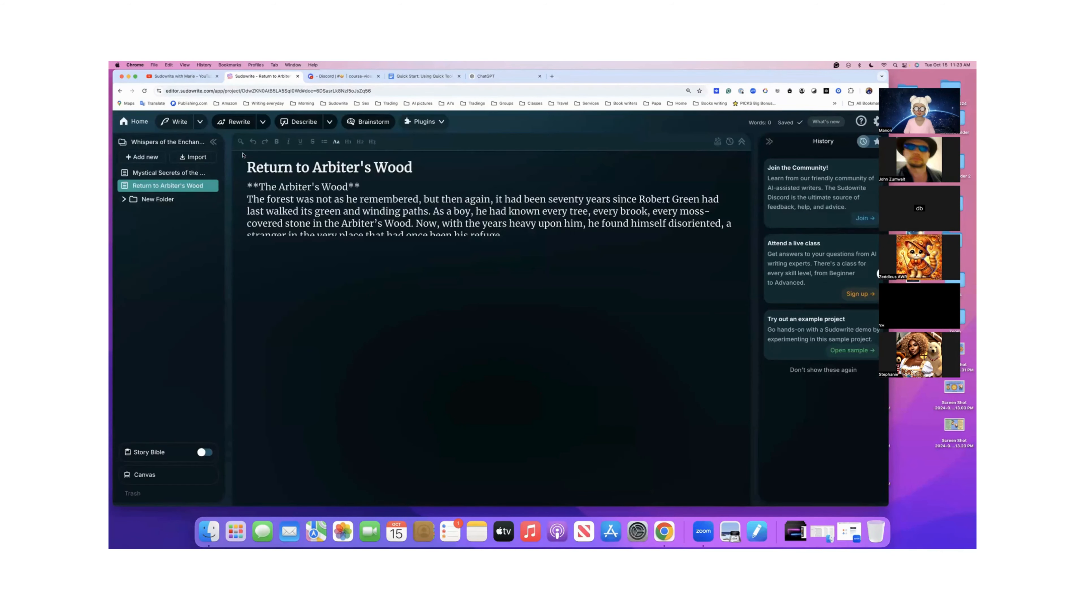
# - Examine the restored Return to Arbiter's Wood text from its beginning to its end
pyautogui.scroll(5, 269, 212)
pyautogui.scroll(-5, 268, 211)
pyautogui.scroll(-10, 272, 224)
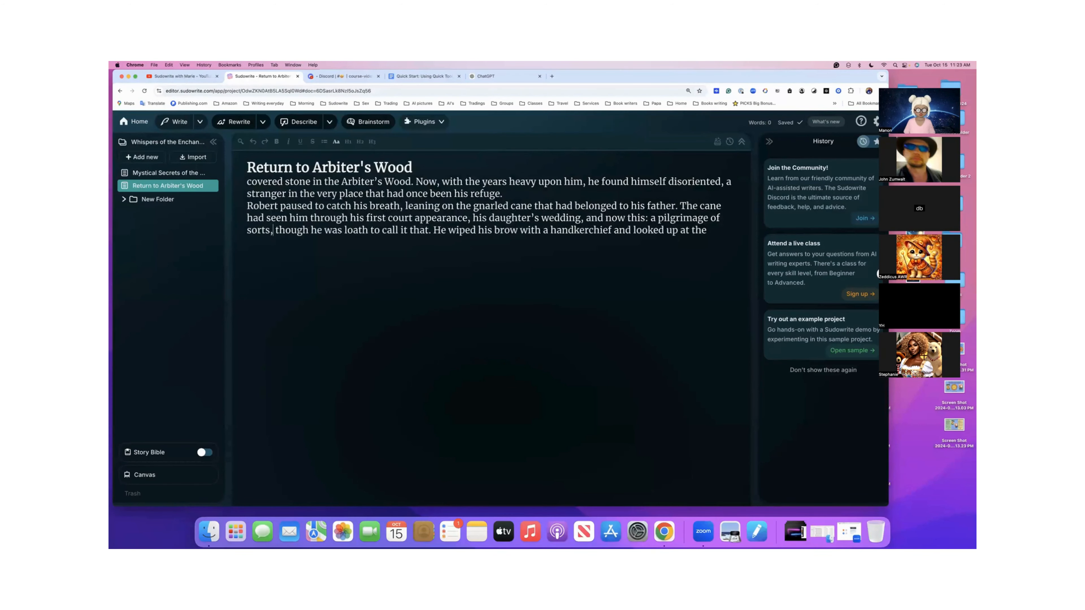
pyautogui.scroll(-6, 273, 219)
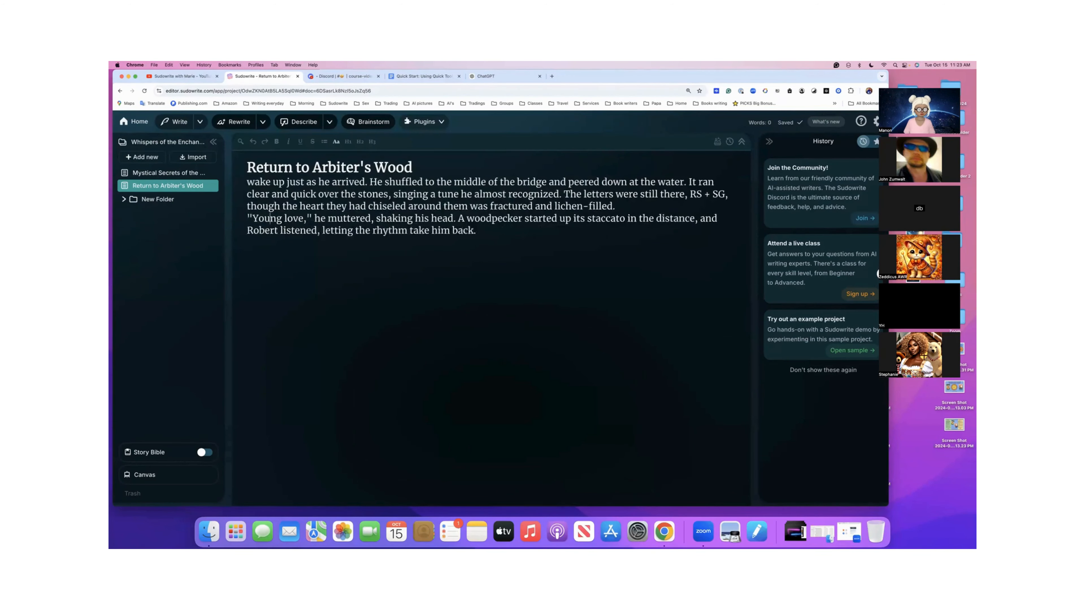
pyautogui.scroll(-6, 270, 219)
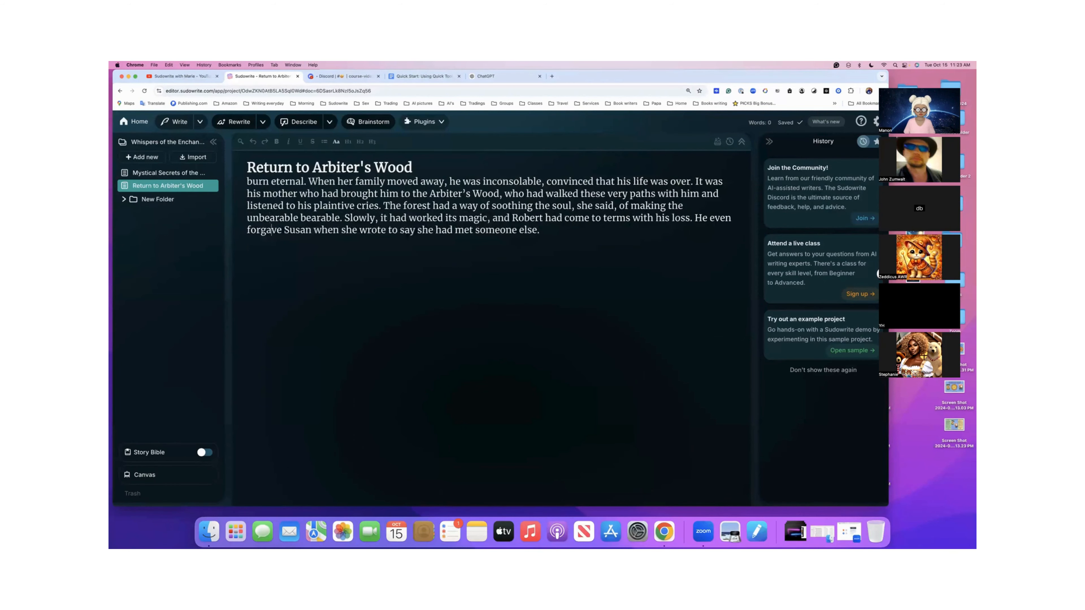
pyautogui.scroll(-8, 270, 230)
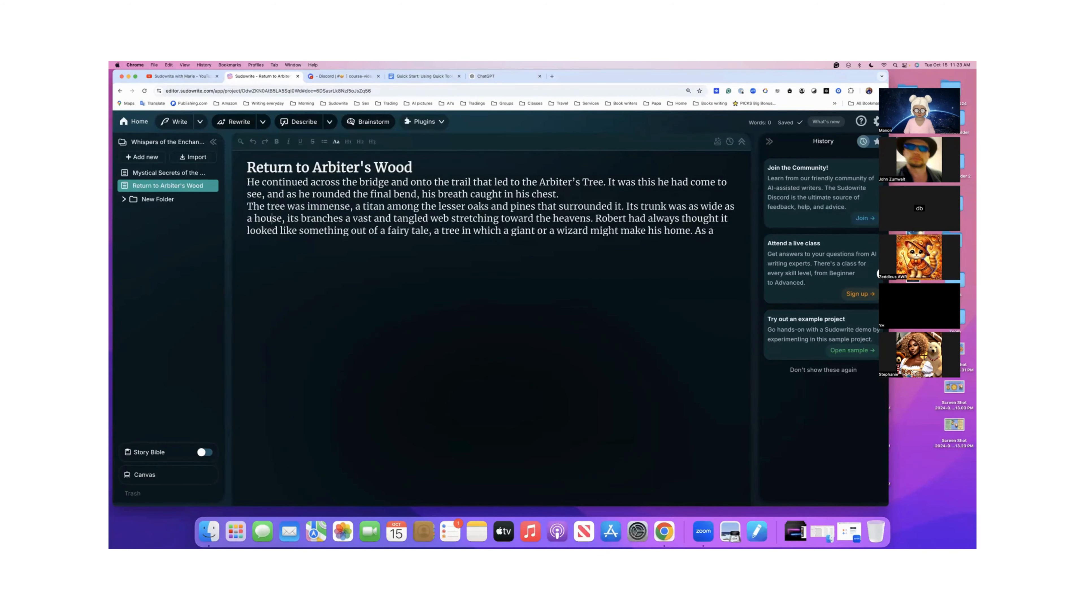
pyautogui.scroll(-6, 271, 222)
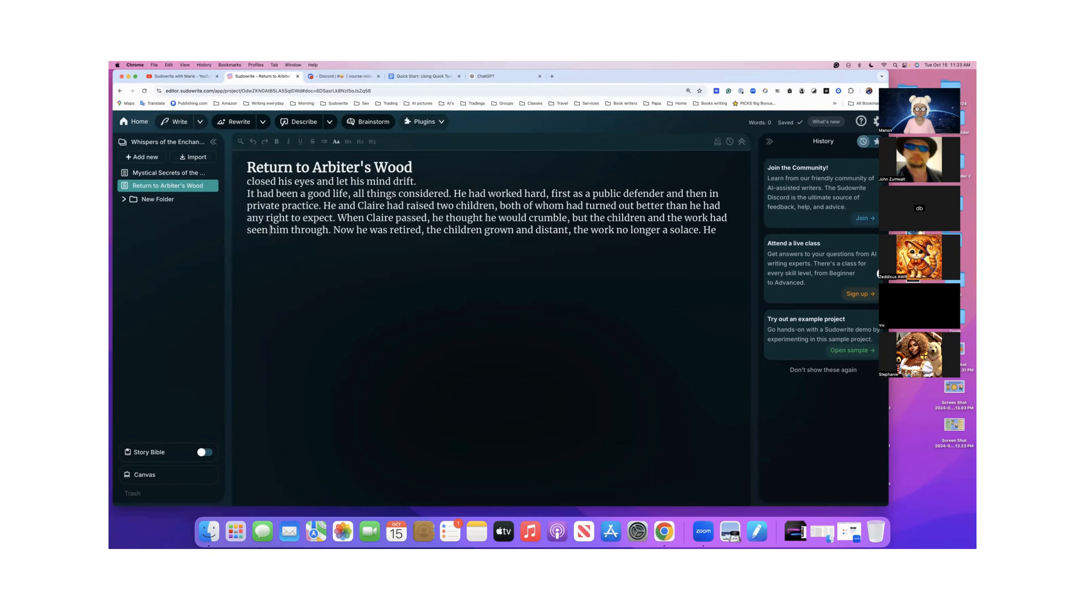
pyautogui.scroll(-8, 272, 230)
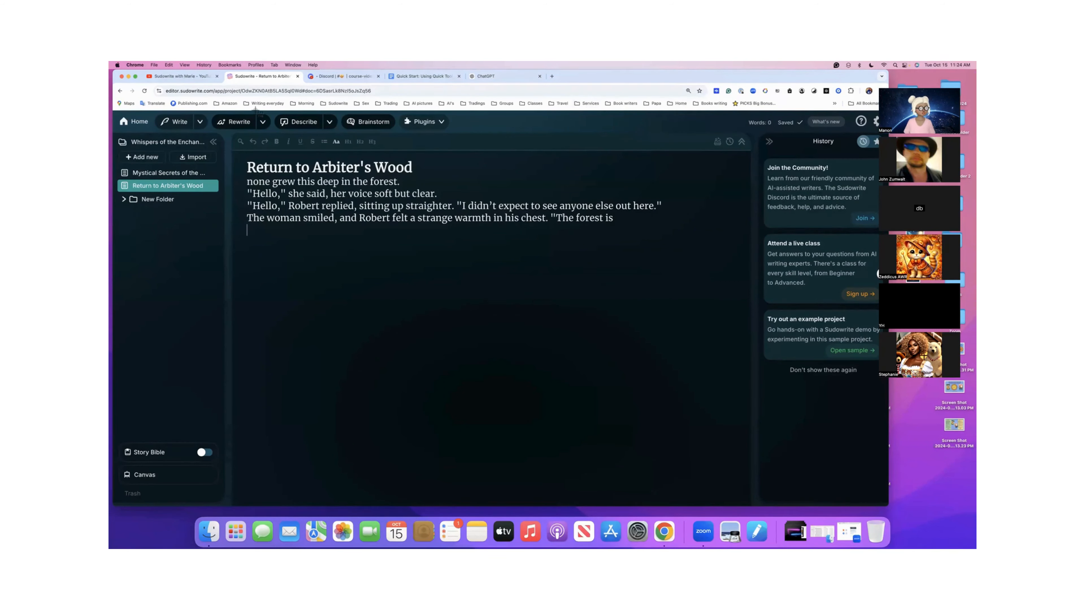
# - Capture a screenshot of the Return to Arbiter's Wood editor area and start a Sudowrite bug report at its Issue description
pyautogui.moveTo(226, 128); pyautogui.dragTo(683, 244)
pyautogui.click(861, 122)
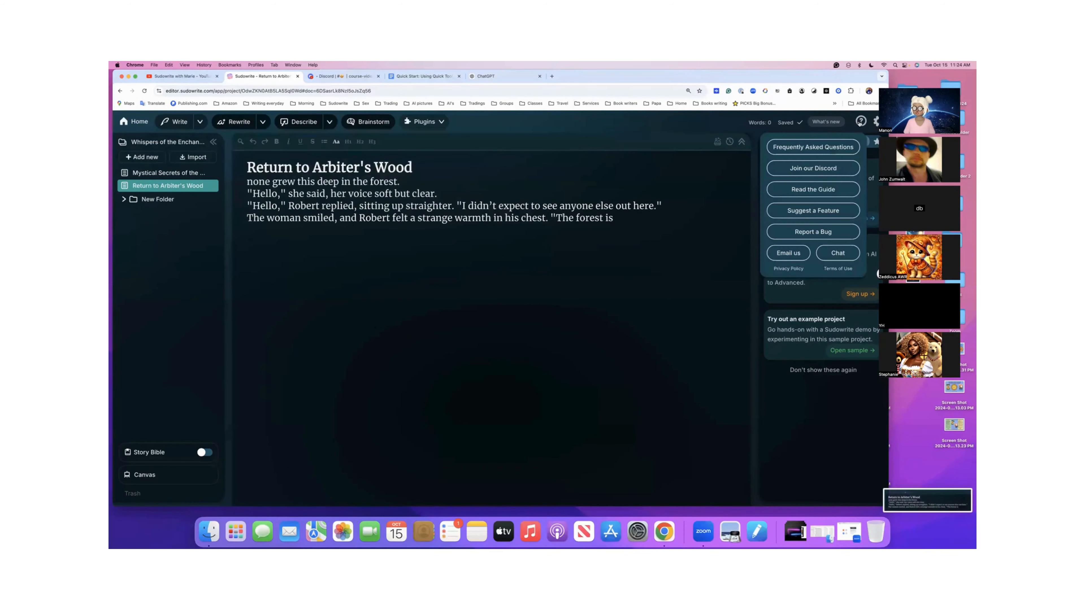
pyautogui.click(805, 233)
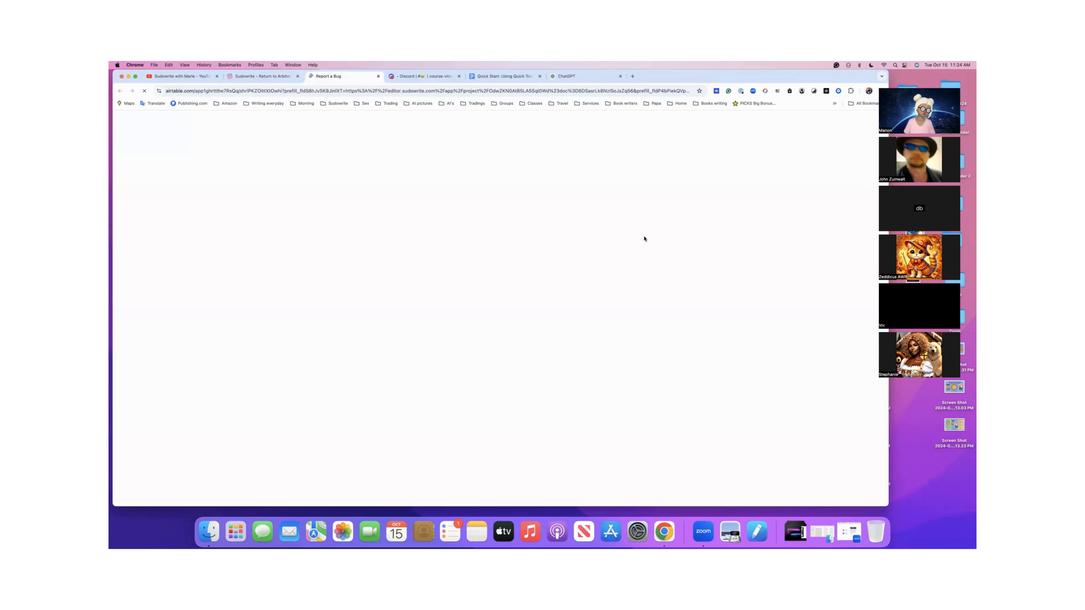
pyautogui.click(528, 246)
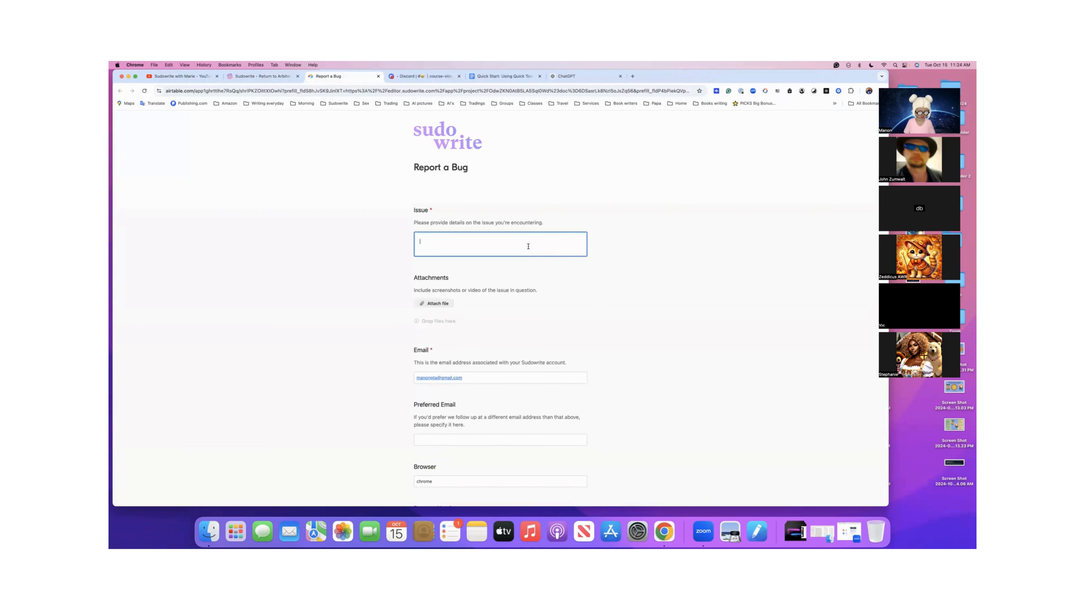
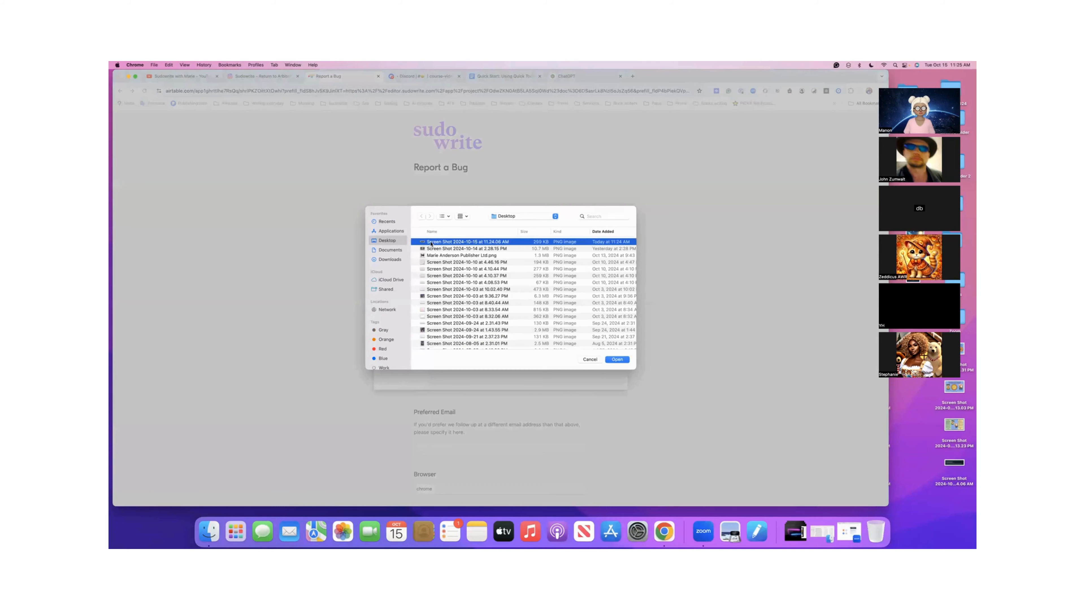
# - Attach the Screen Shot 2024-10-15 at 11.24.06 AM image to the bug report and submit it
pyautogui.click(618, 360)
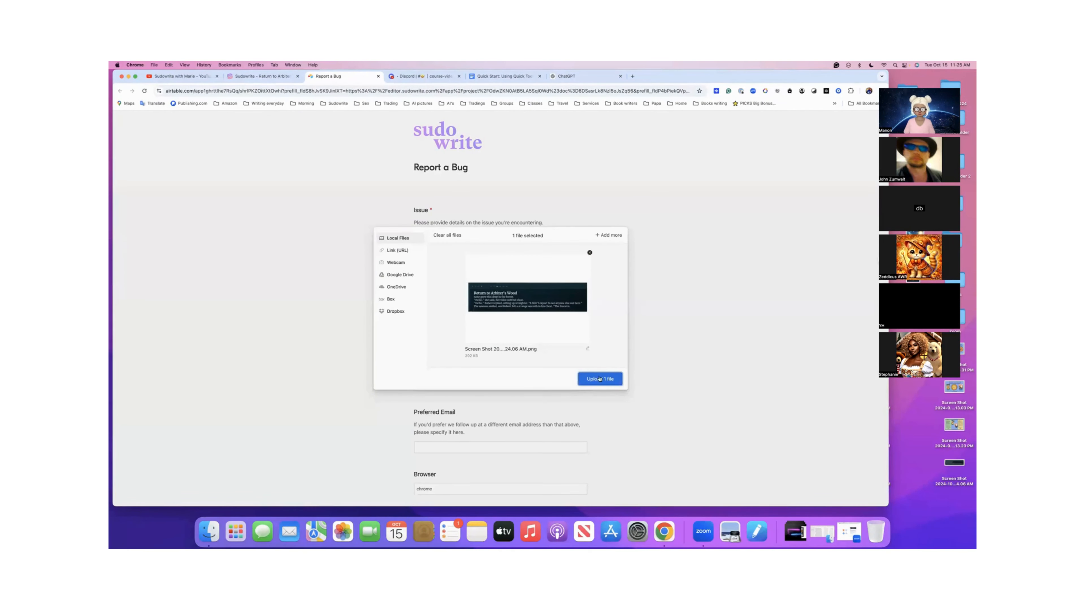
pyautogui.click(599, 379)
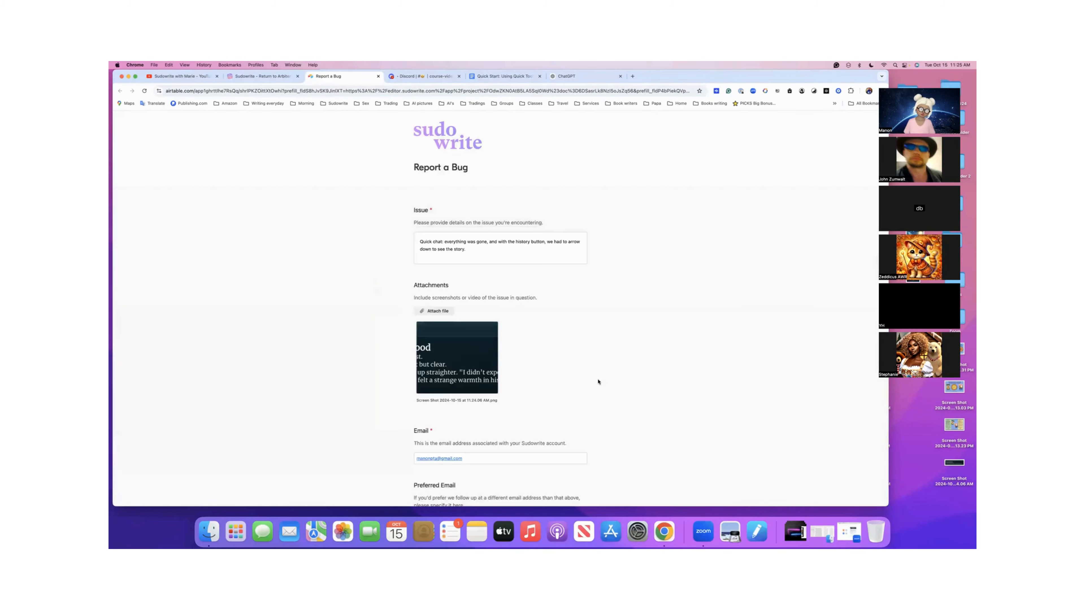
pyautogui.scroll(-6, 598, 382)
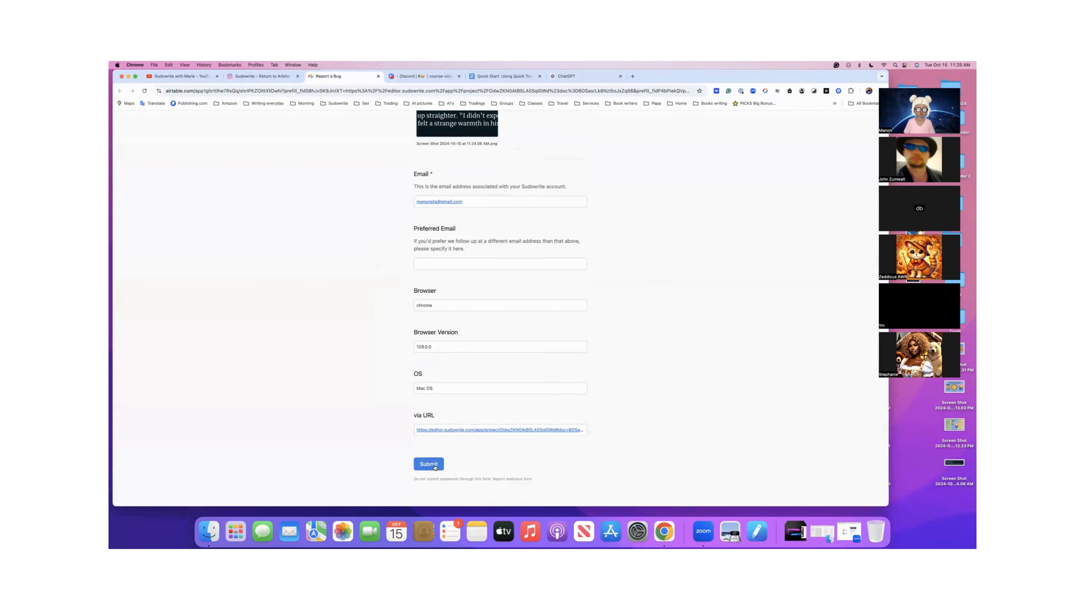
pyautogui.click(435, 467)
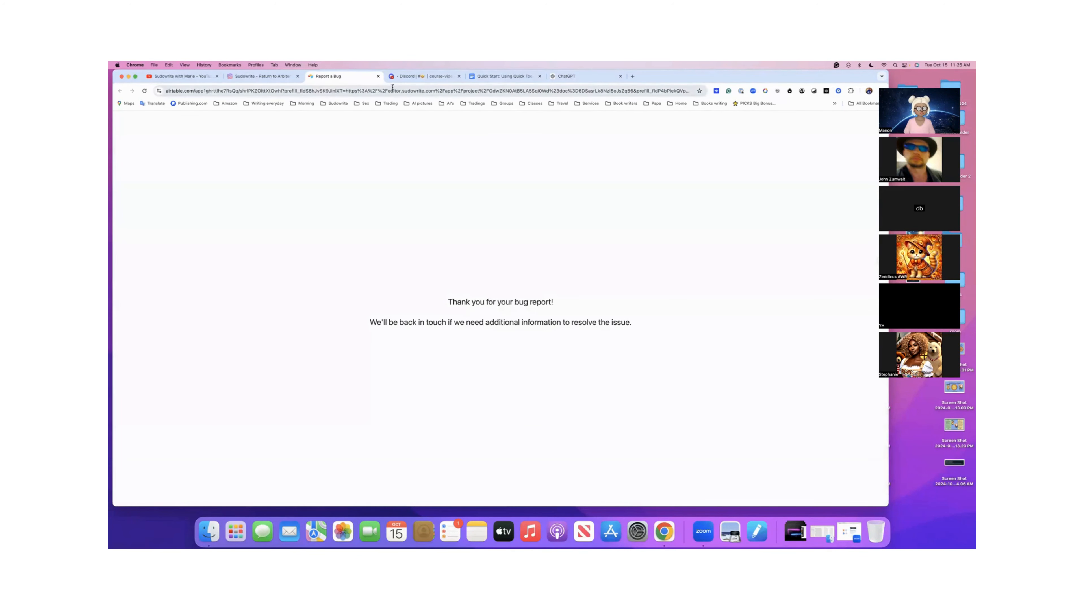
# - Close the bug report page, reload the Sudowrite project and check the Return to Arbiter's Wood text through to its end
pyautogui.click(378, 76)
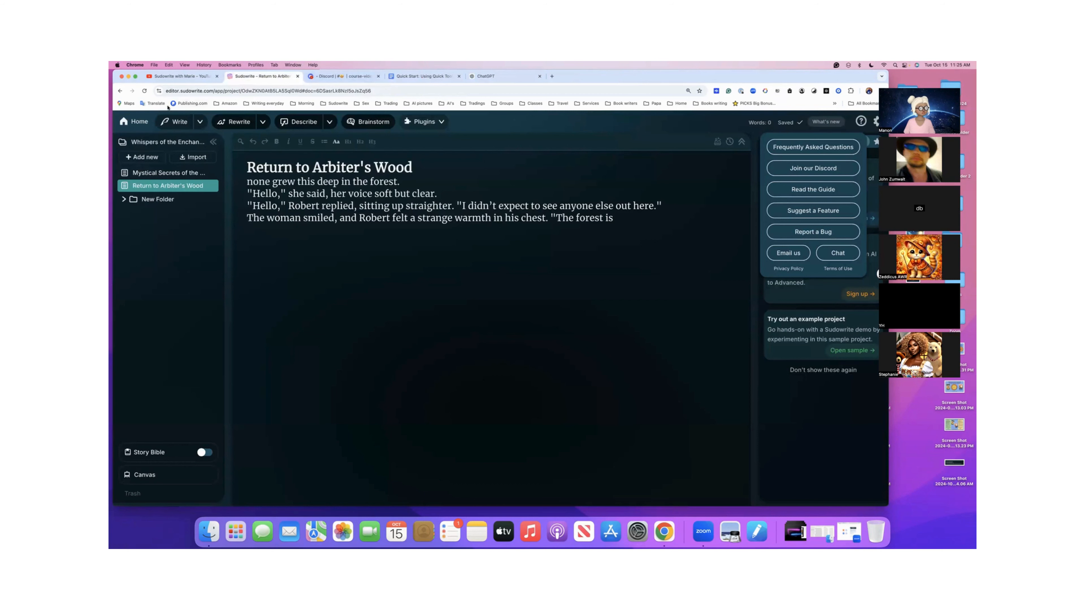
pyautogui.click(145, 91)
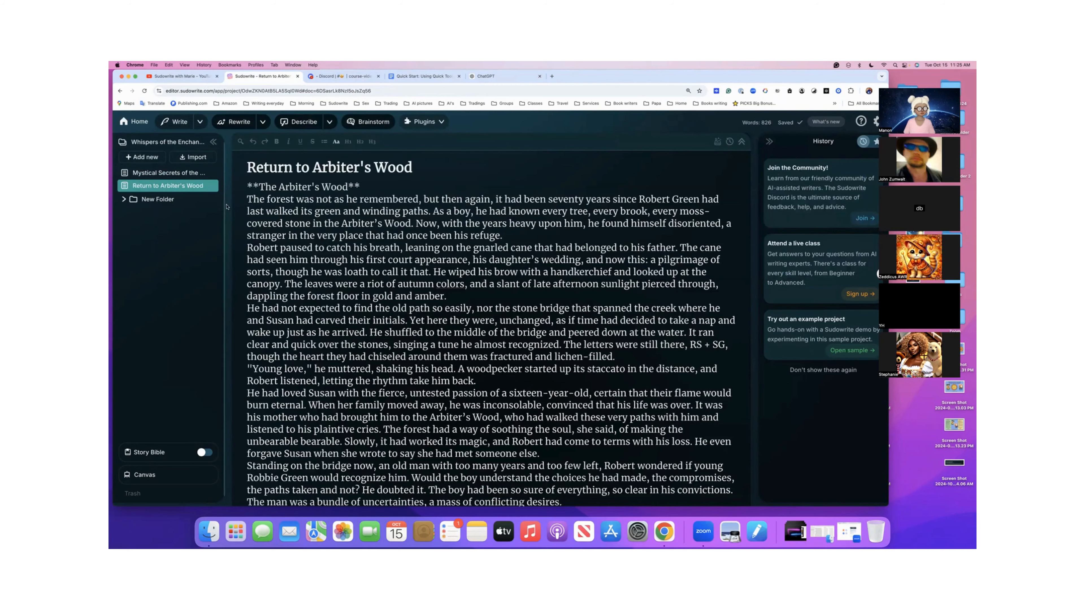
pyautogui.scroll(-10, 341, 233)
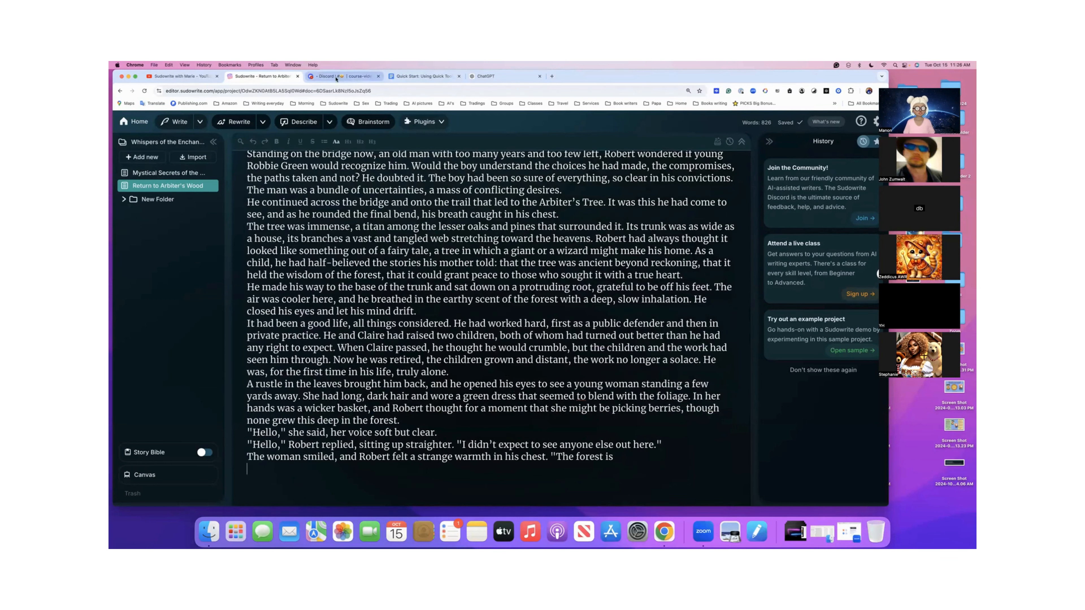
# - Find the Links heading on page 2 of the Quick Start: Using Quick Tools document and preview its link
pyautogui.click(209, 78)
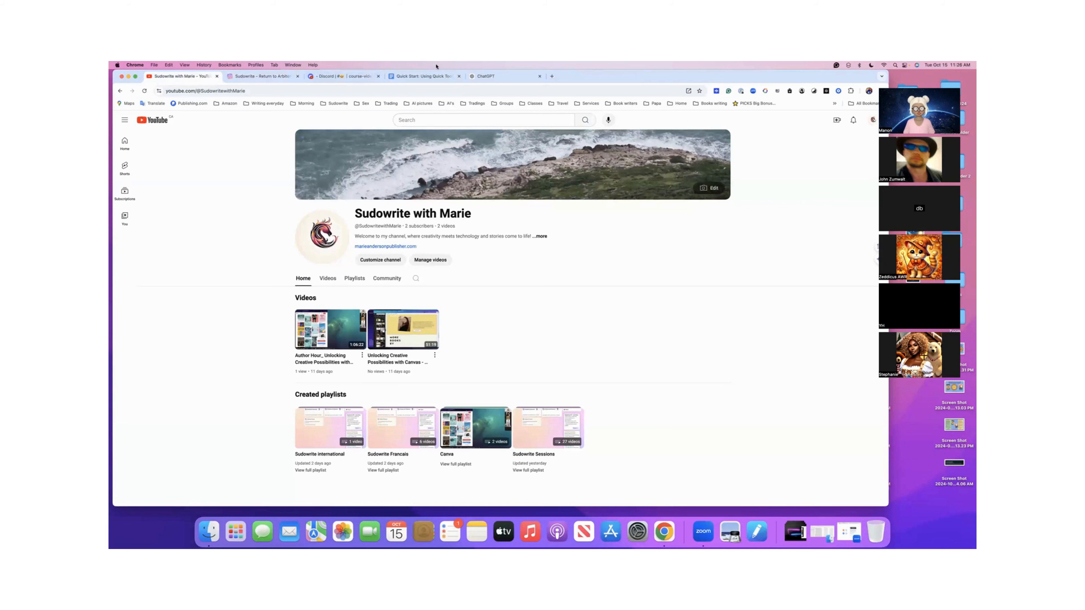
pyautogui.click(437, 79)
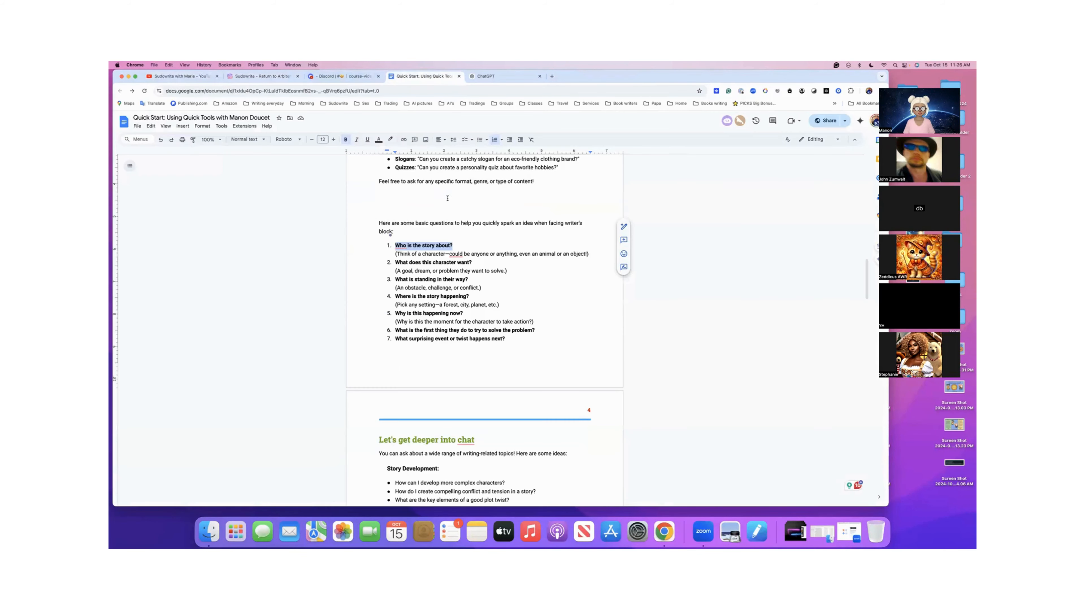
pyautogui.scroll(20, 447, 198)
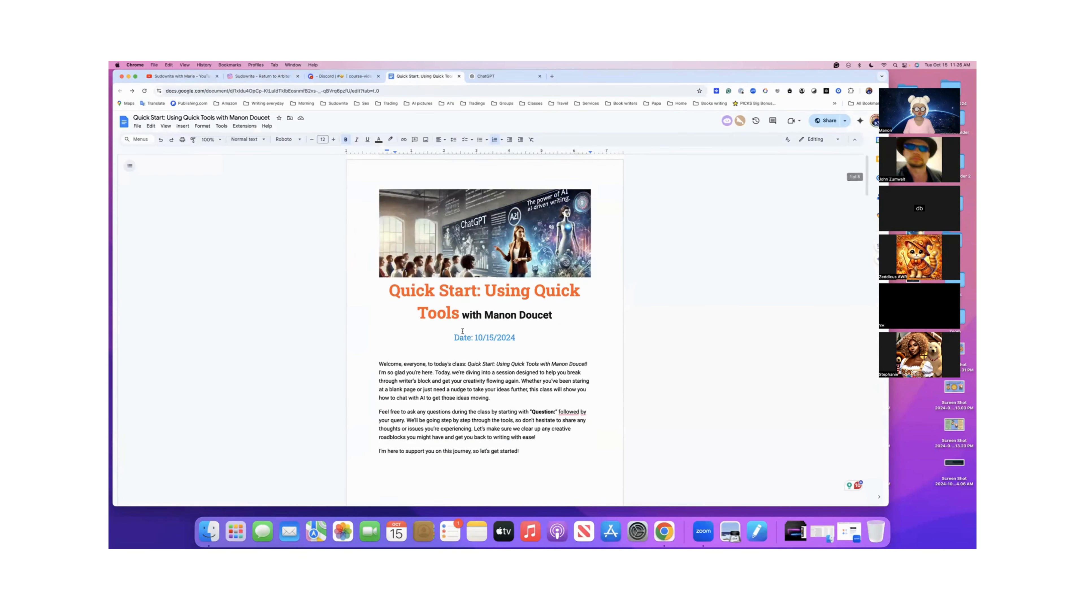
pyautogui.scroll(-5, 463, 331)
pyautogui.click(394, 332)
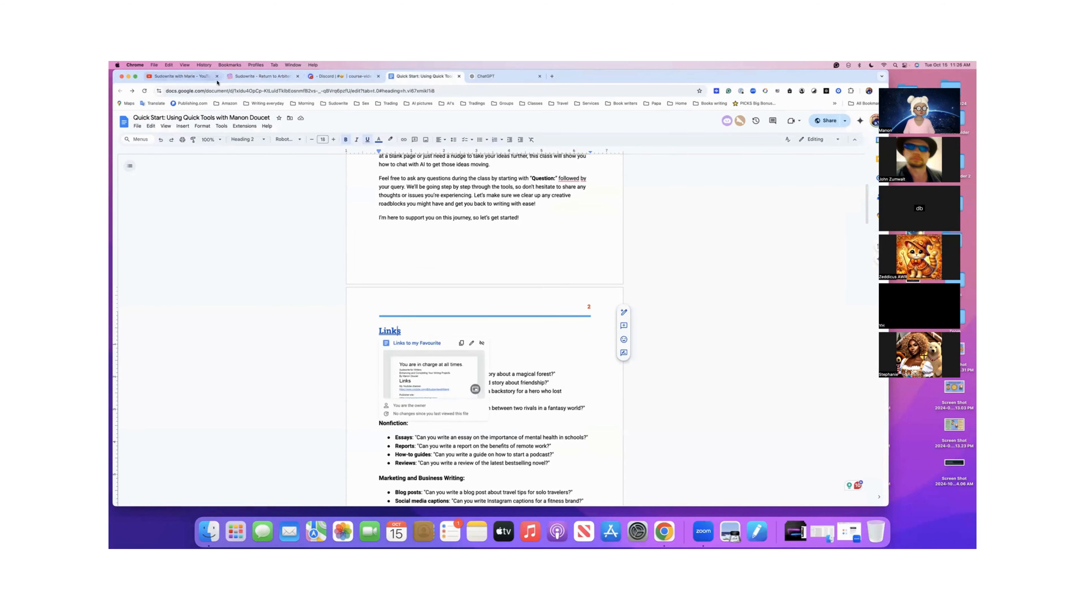
# - View the created playlists on the Sudowrite YouTube channel and the course-videos channel on the Sudowrite Discord server
pyautogui.click(205, 78)
pyautogui.click(232, 91)
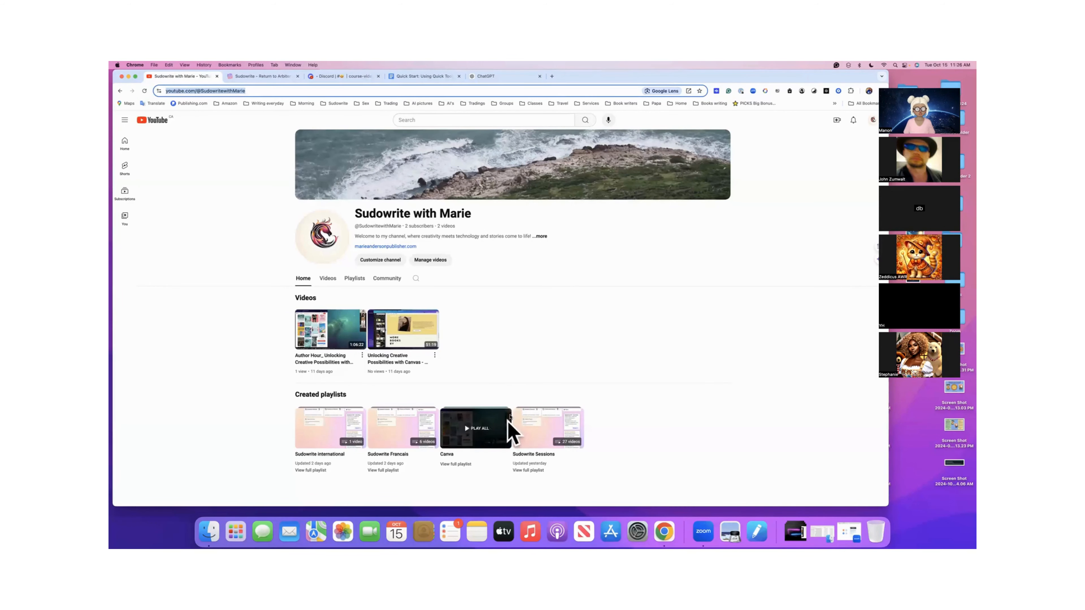
pyautogui.scroll(-1, 527, 337)
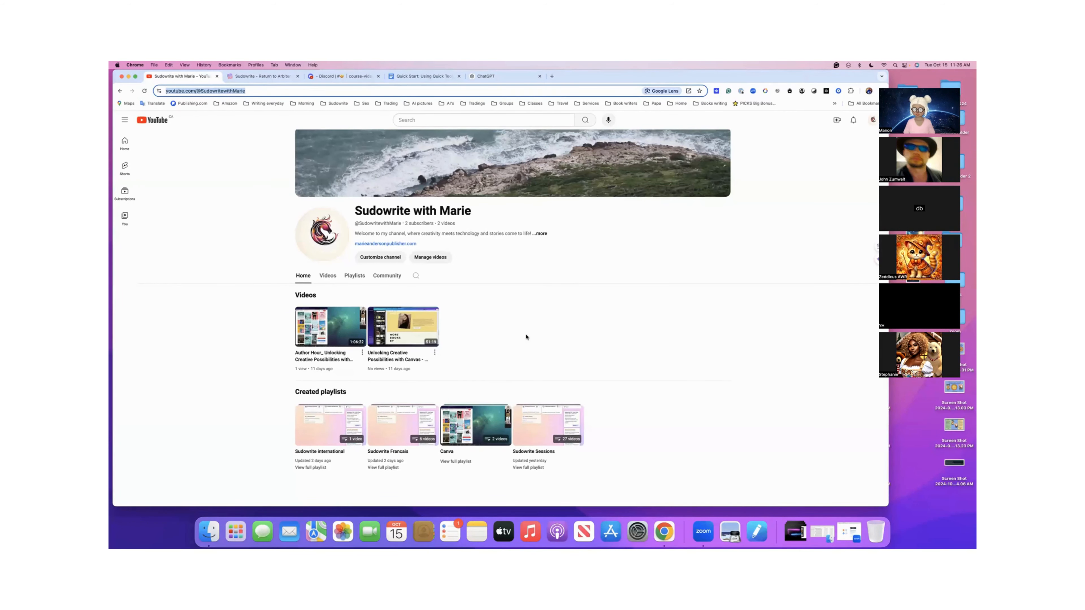
pyautogui.scroll(-1, 526, 336)
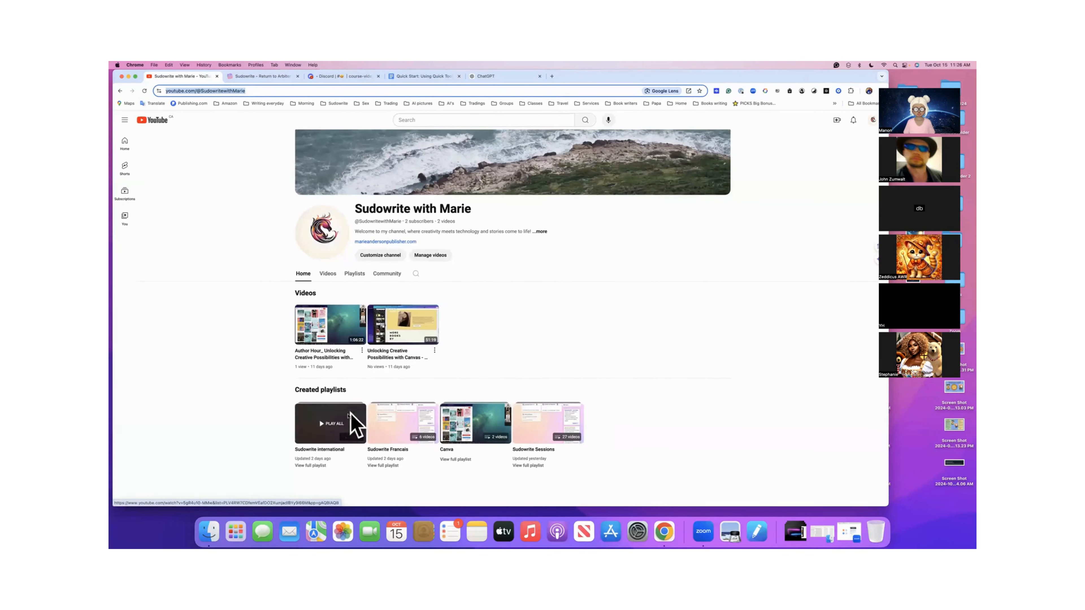
pyautogui.scroll(-1, 497, 321)
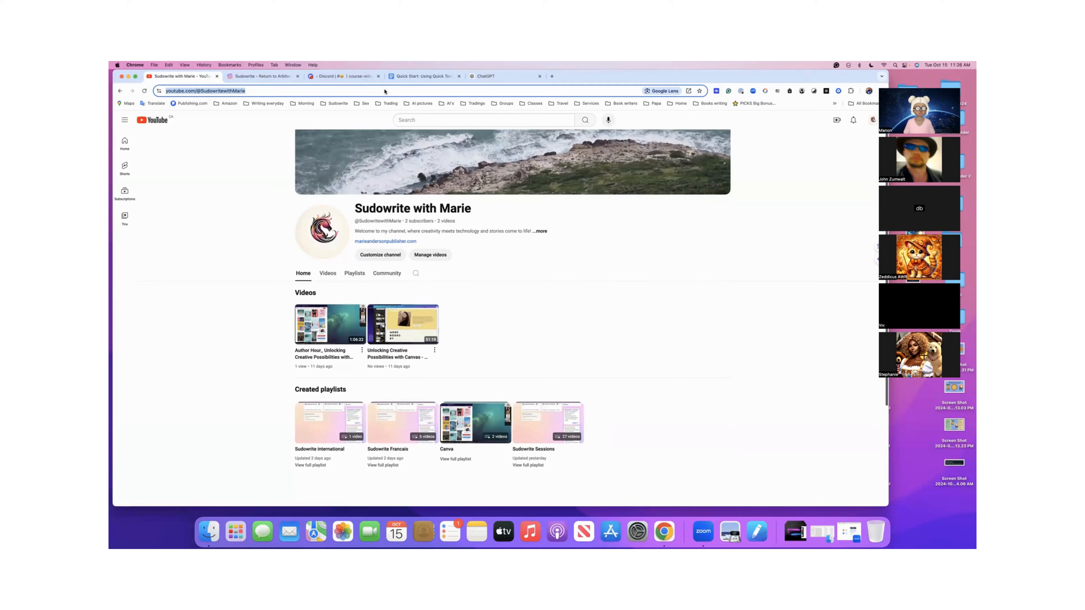
pyautogui.click(361, 77)
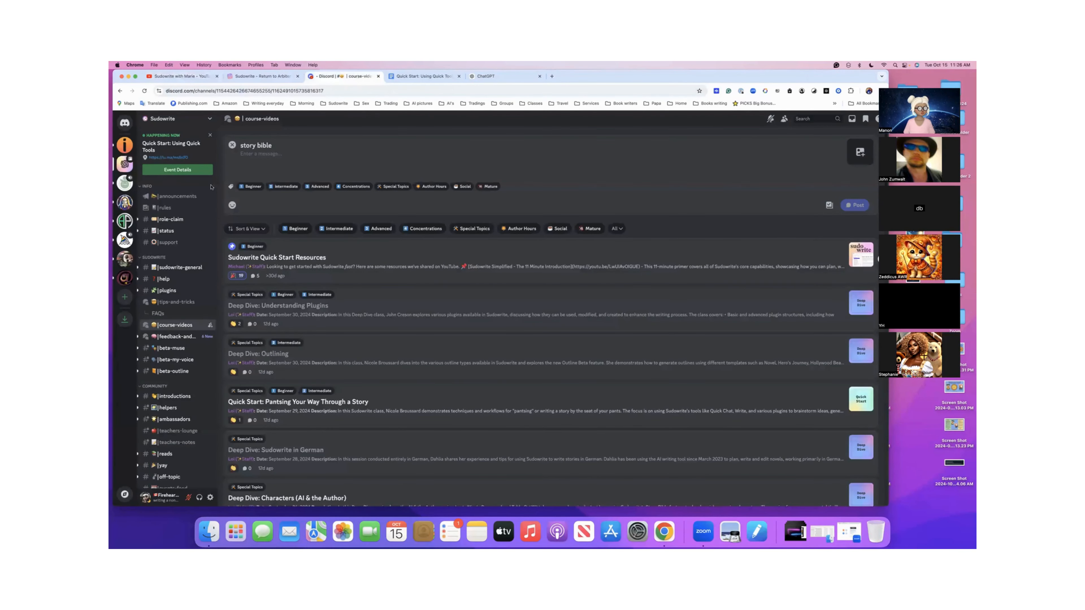
pyautogui.moveTo(199, 326)
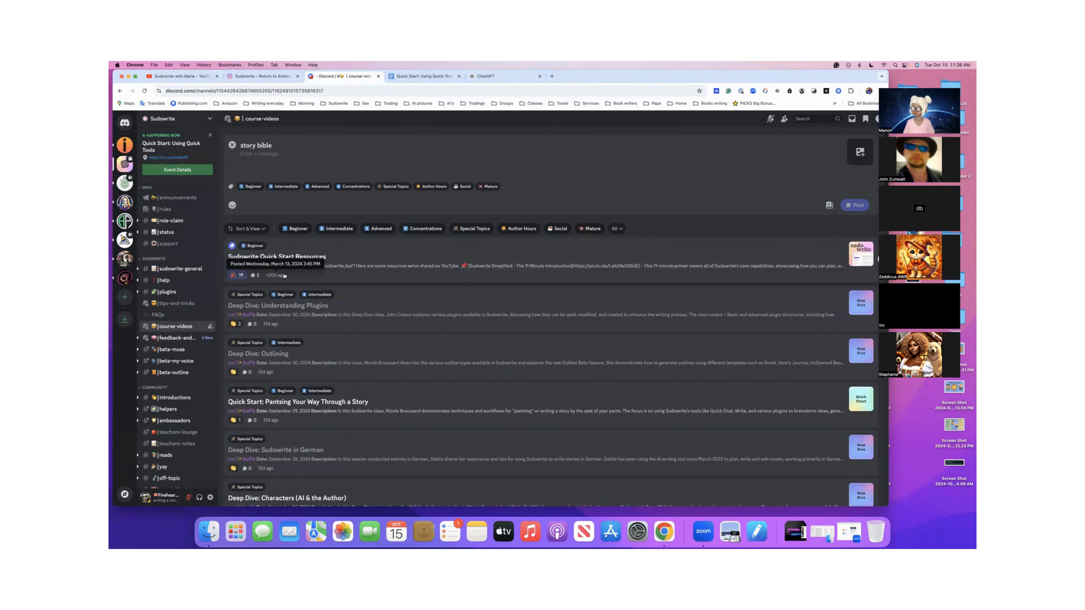
# - Return to the Sudowrite project and check the Return to Arbiter's Wood and Mystical Secrets of the Sylvan Glade stories
pyautogui.click(284, 78)
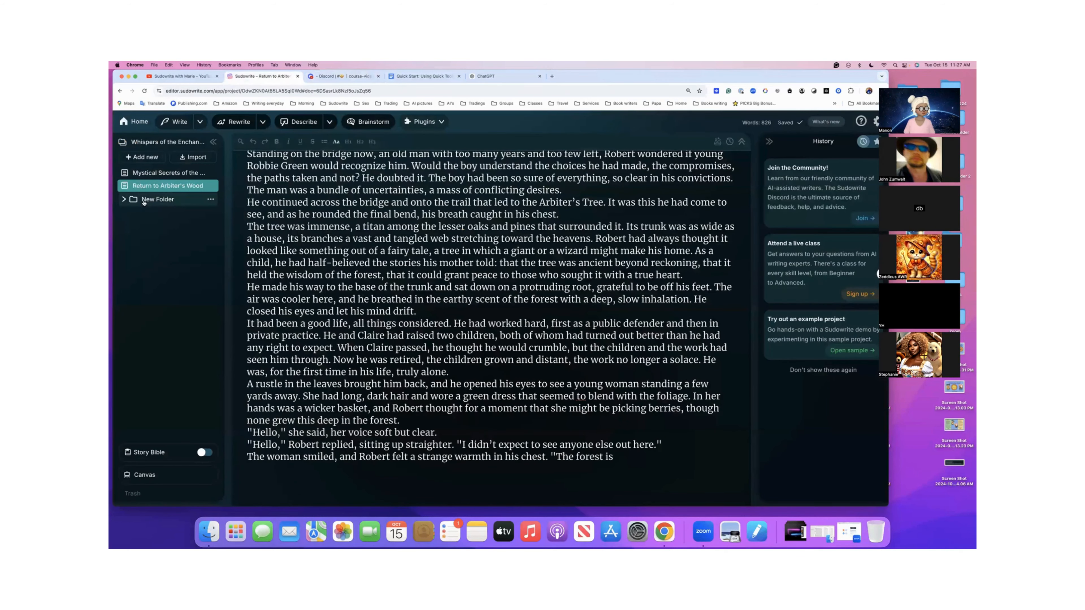
pyautogui.click(124, 200)
pyautogui.click(124, 199)
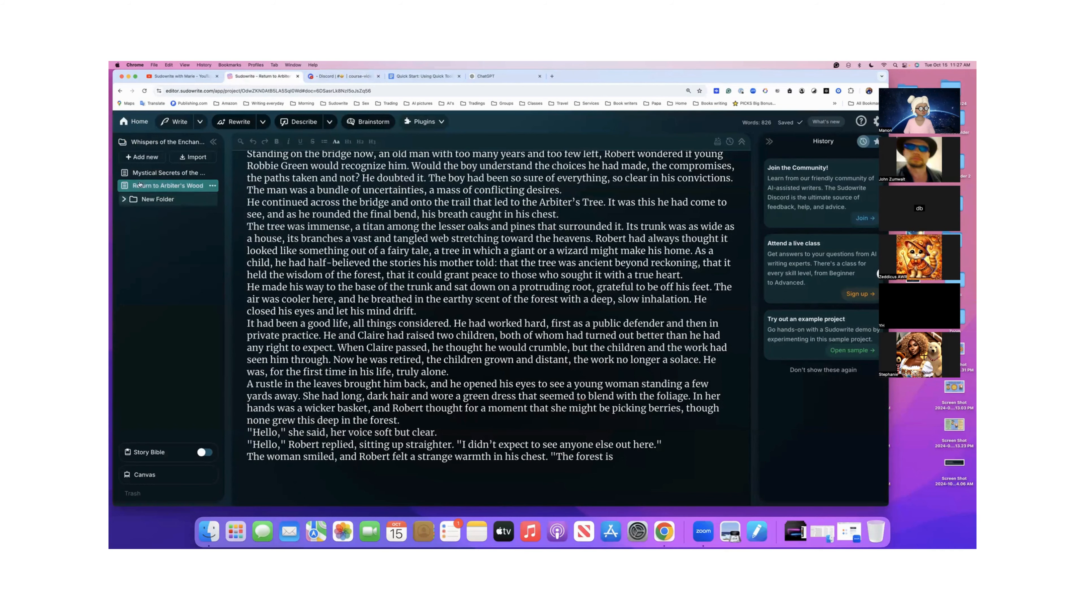
pyautogui.scroll(10, 290, 231)
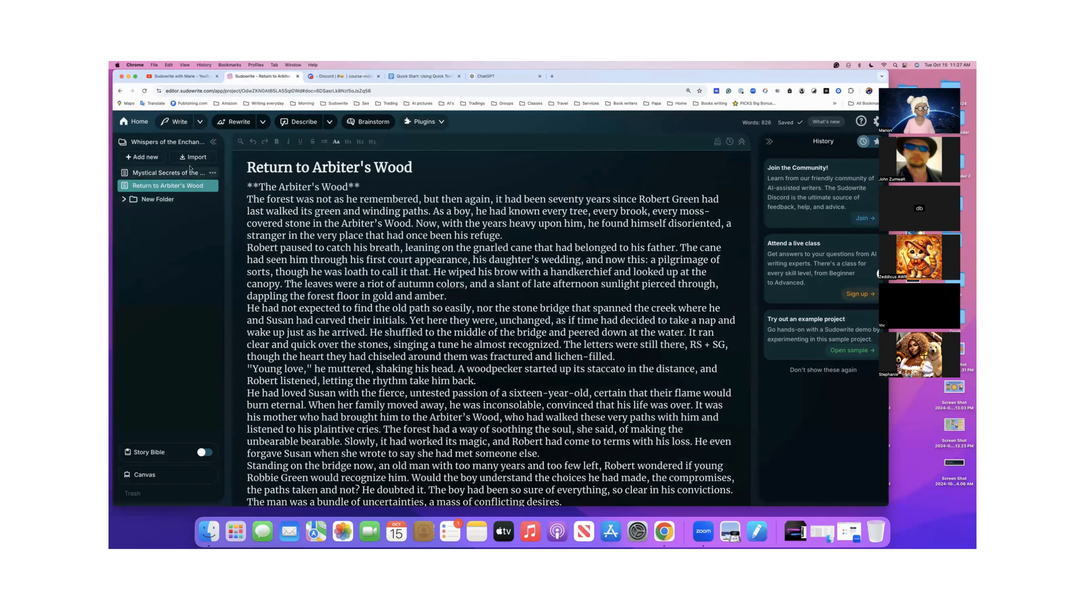
pyautogui.click(182, 174)
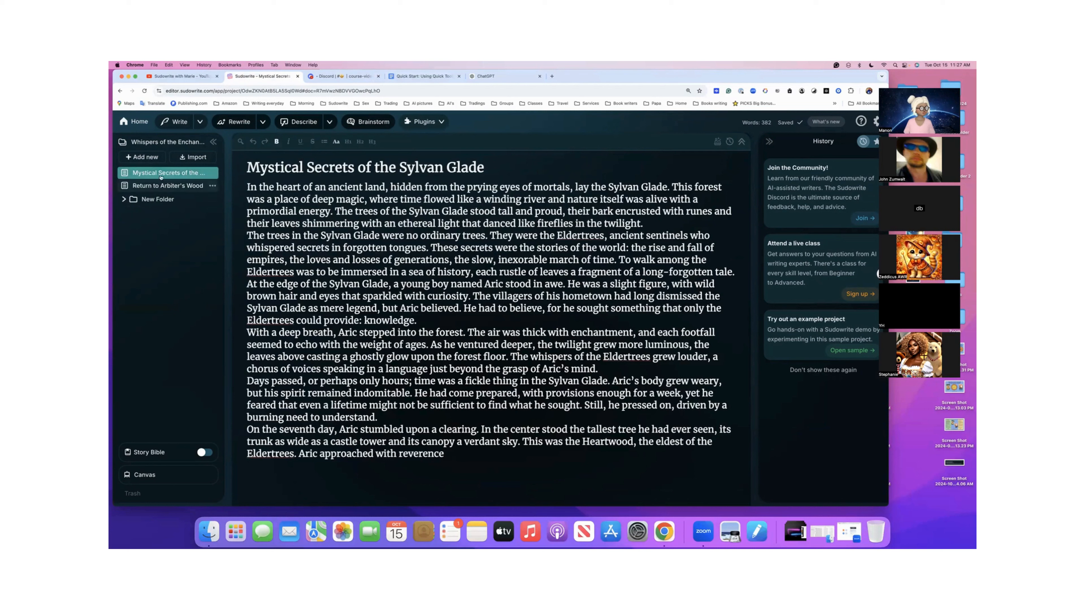
# - Rename the project's New Folder as Free versions
pyautogui.doubleClick(159, 199)
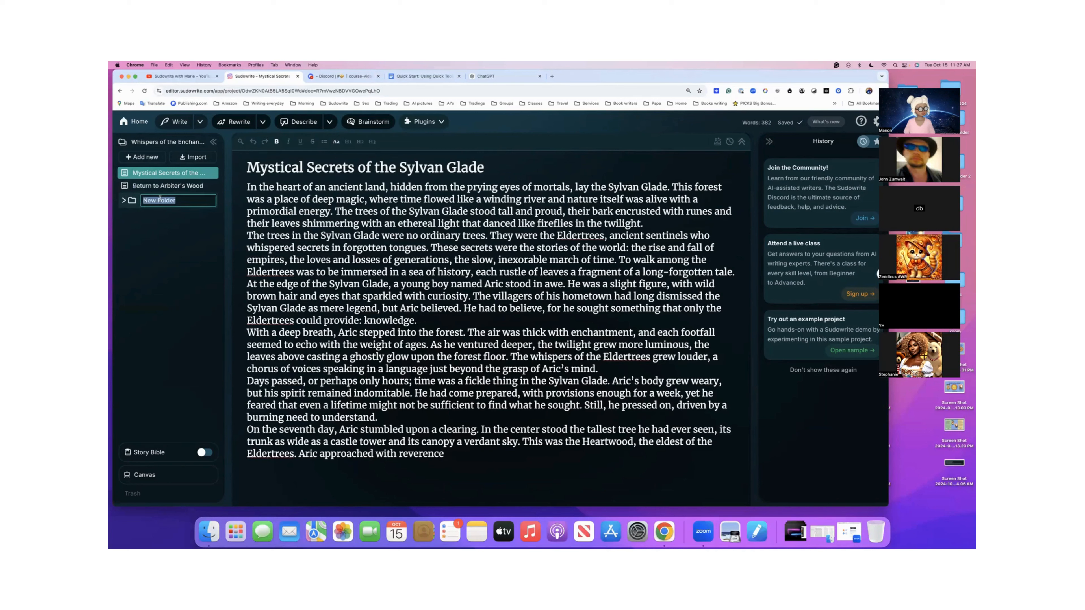
pyautogui.write('Free')
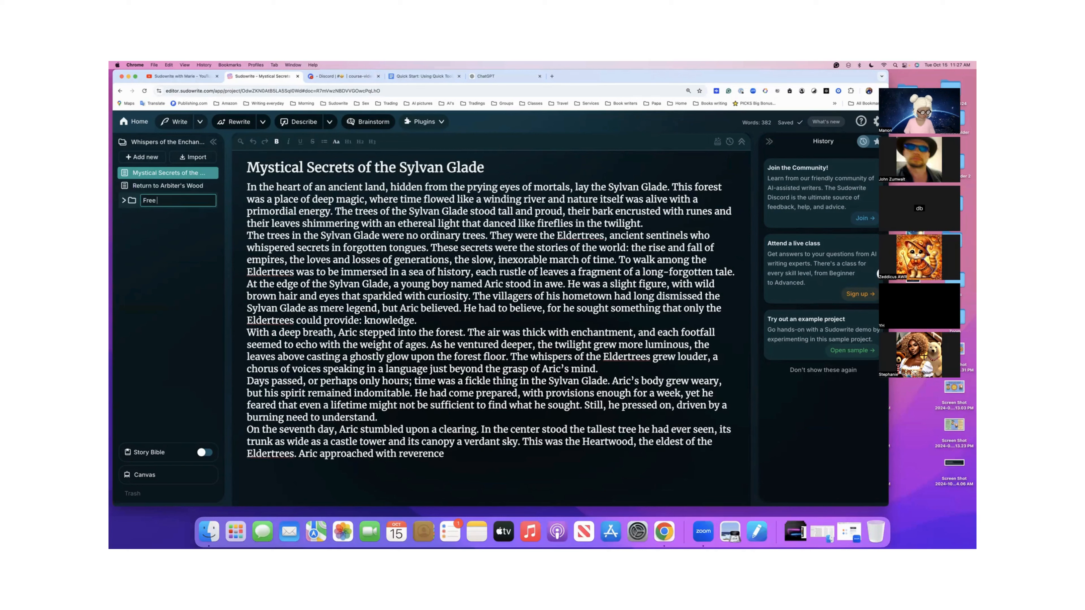
pyautogui.write(' versions')
pyautogui.press('Return')
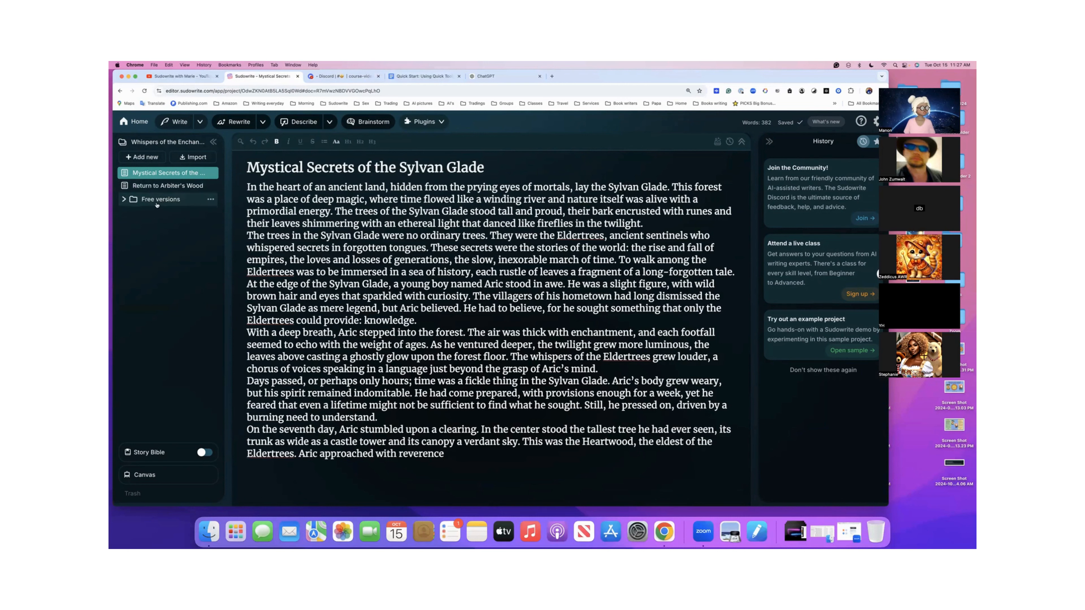
# - Move Mystical Secrets of the Sylvan Glade into the Free versions folder, then reopen Return to Arbiter's Wood at its end
pyautogui.moveTo(126, 174); pyautogui.dragTo(128, 197)
pyautogui.click(125, 187)
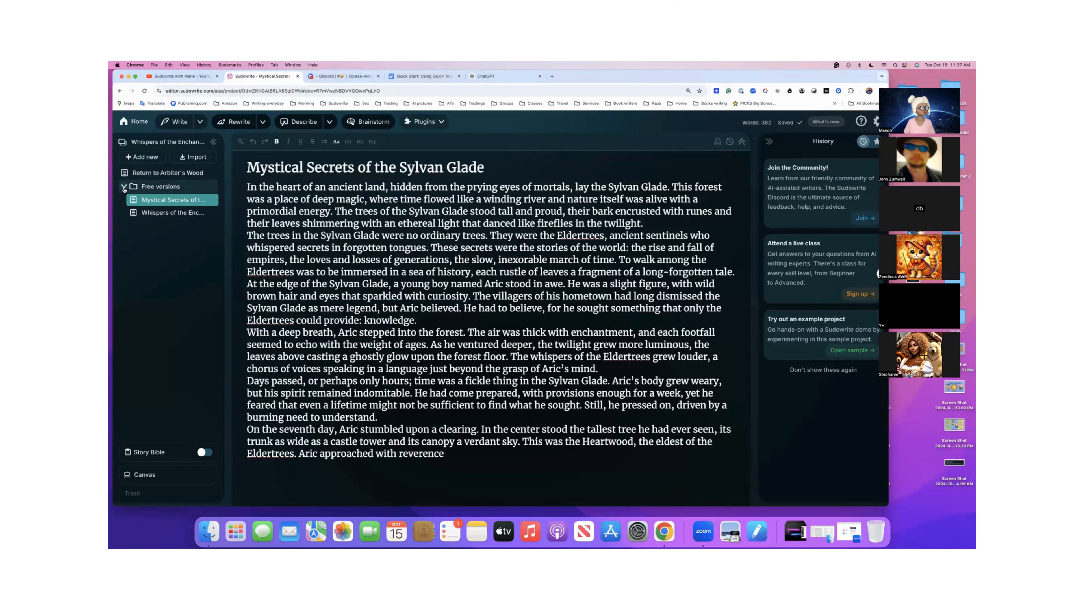
pyautogui.click(159, 174)
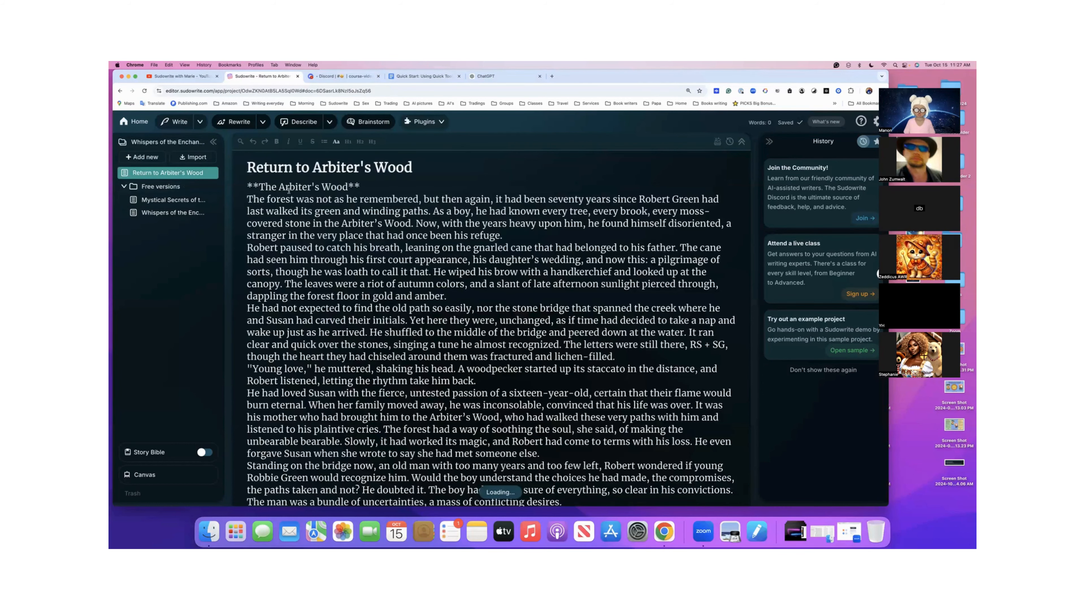
pyautogui.scroll(-10, 290, 189)
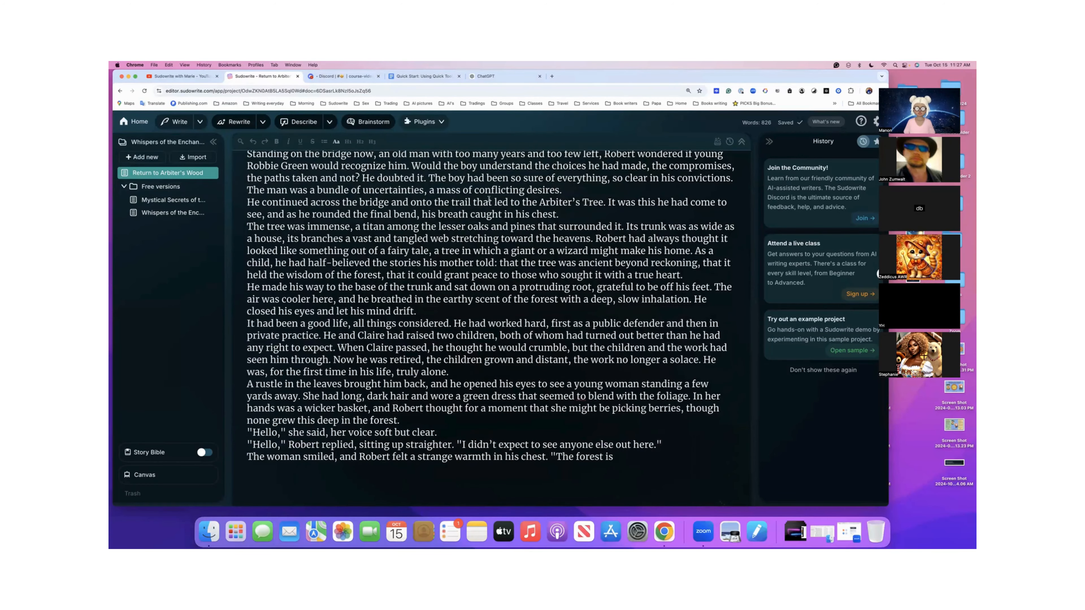
# - Select the writer's block question "Who is the story about?" in the Quick Start: Using Quick Tools document
pyautogui.click(443, 81)
pyautogui.scroll(-2, 465, 237)
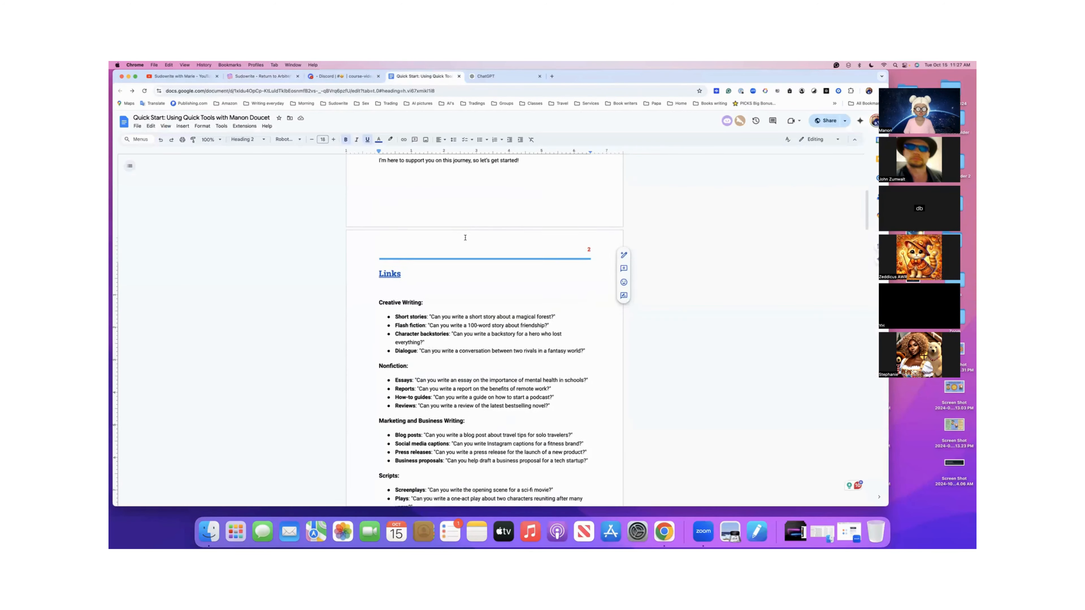
pyautogui.scroll(-15, 464, 237)
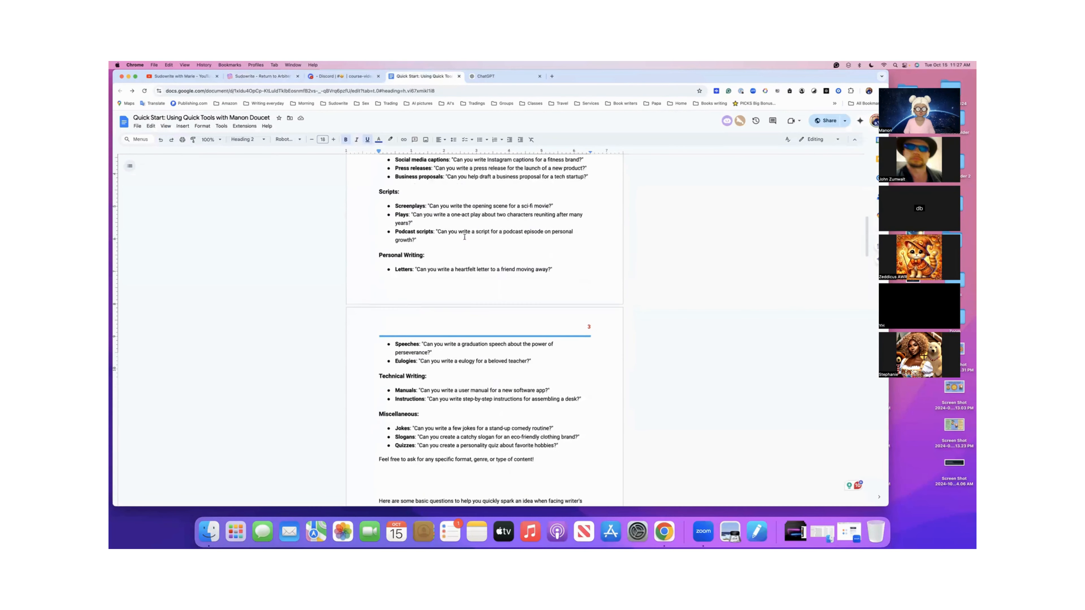
pyautogui.scroll(-2, 465, 237)
pyautogui.moveTo(454, 280); pyautogui.dragTo(396, 279)
pyautogui.press('super+c')
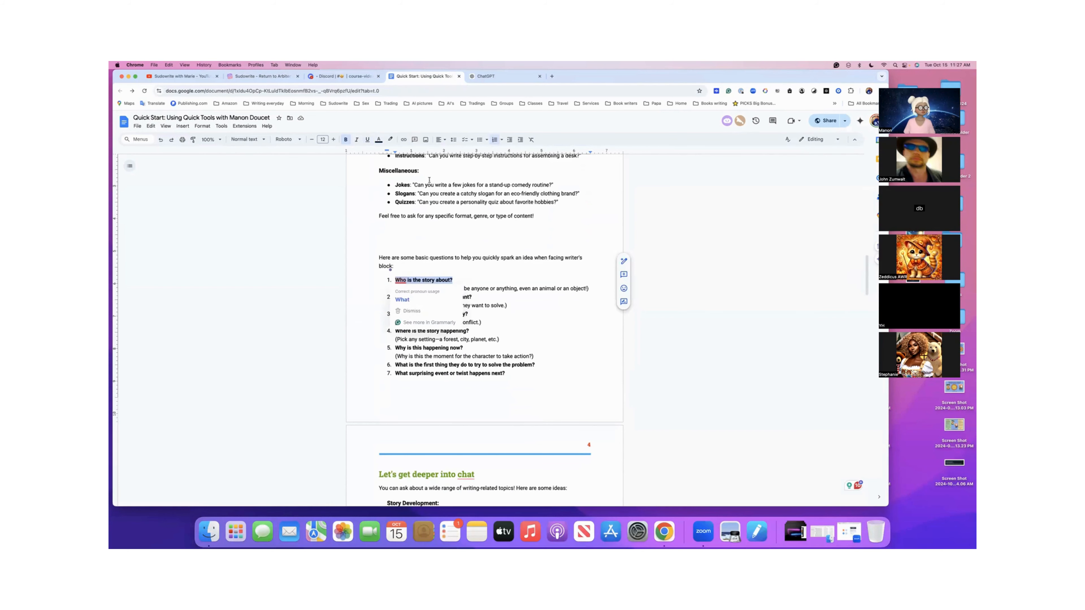
# - Switch to Sudowrite and ask Quick Chat the copied question "Who is the story about?" from the end of Return to Arbiter's Wood
pyautogui.click(270, 77)
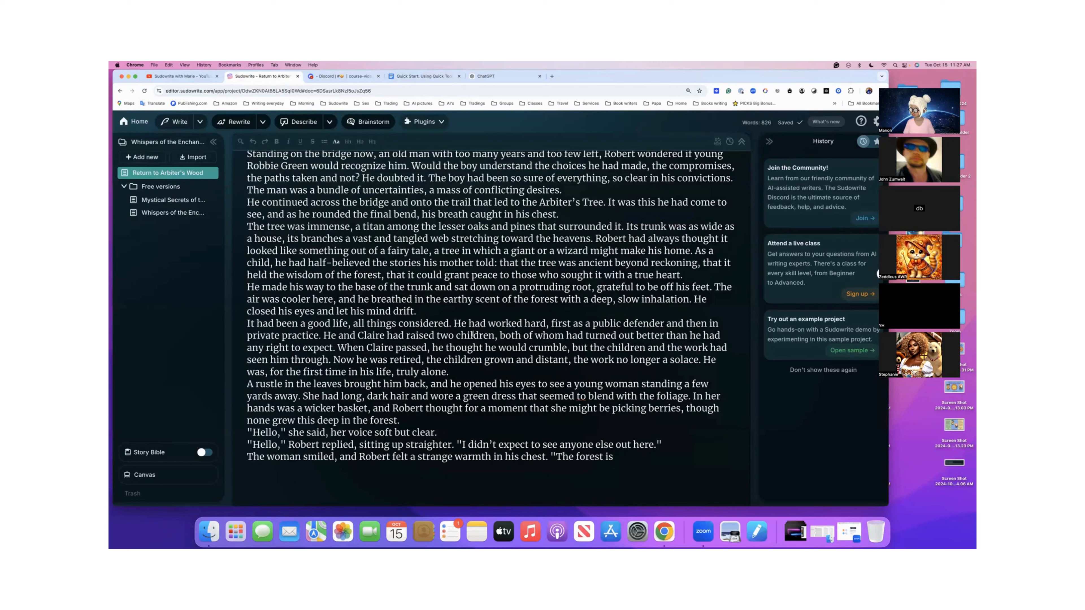
pyautogui.click(620, 456)
pyautogui.press('super+l')
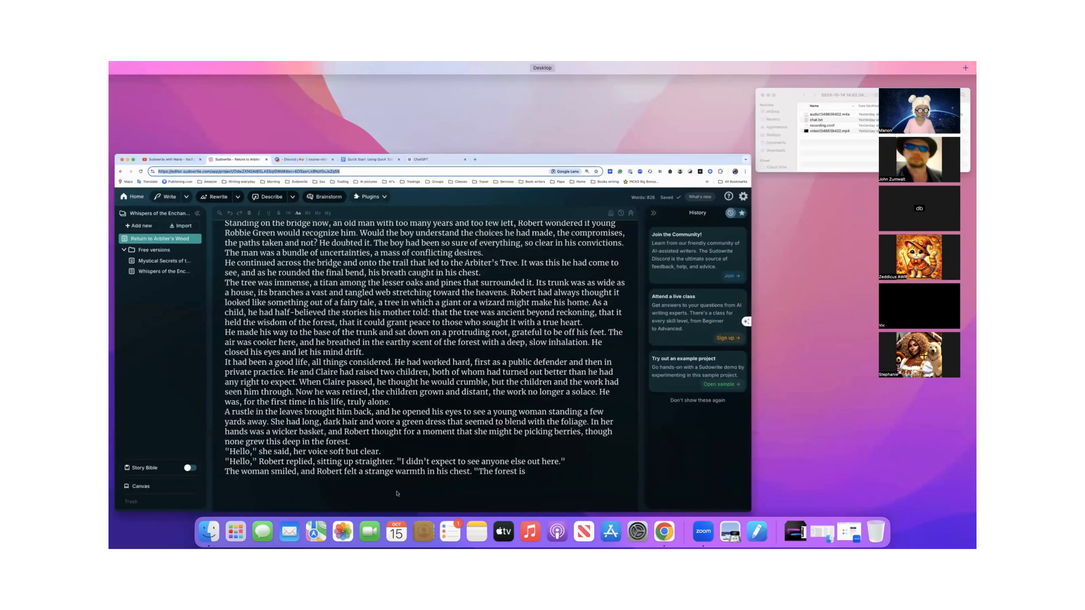
pyautogui.click(390, 483)
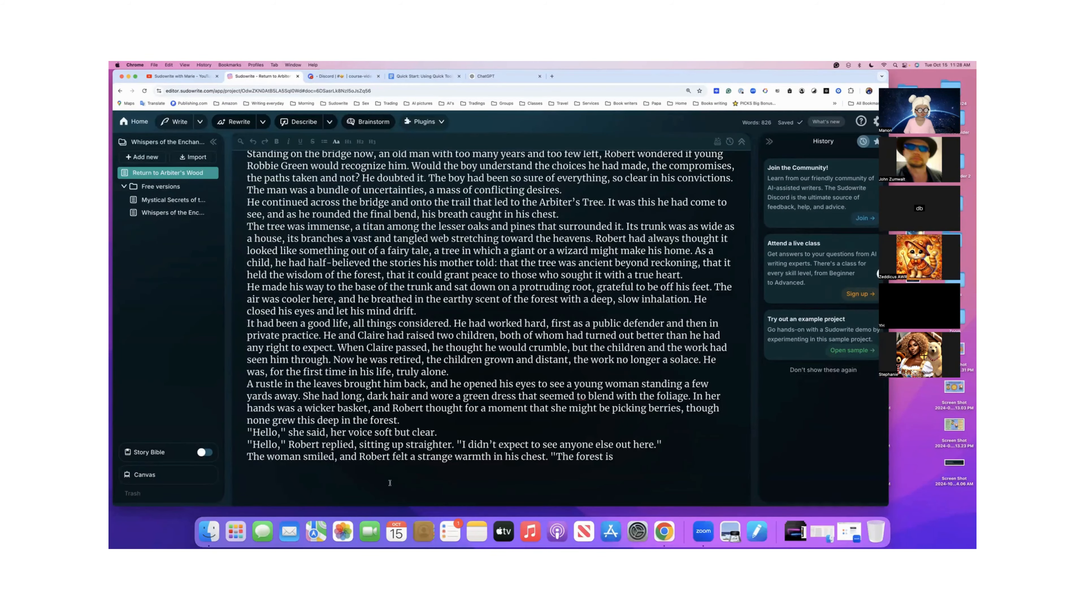
pyautogui.press('super+k')
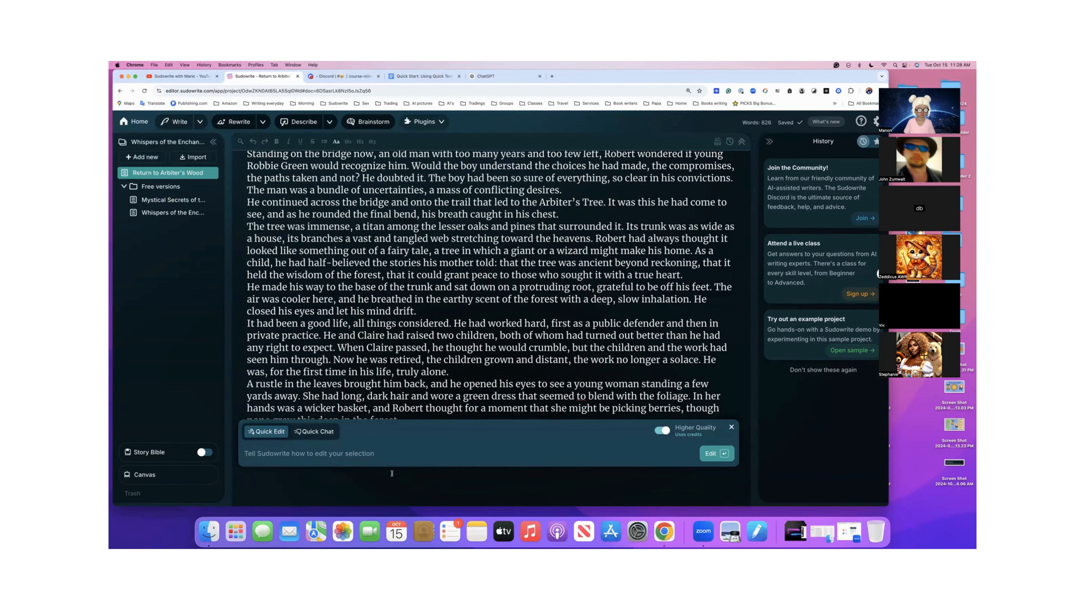
pyautogui.click(329, 436)
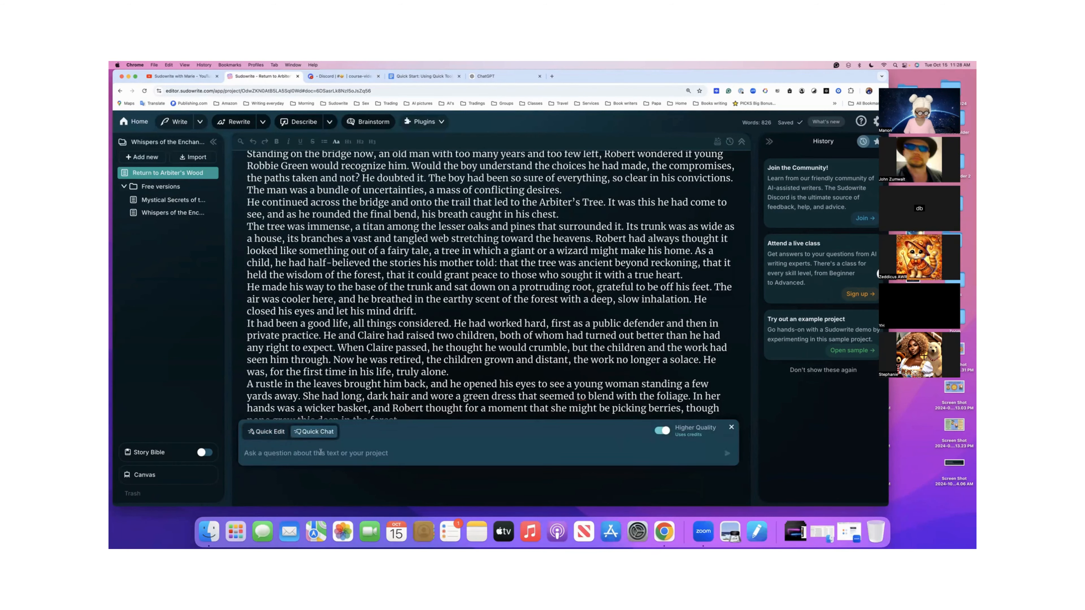
pyautogui.press('super+v')
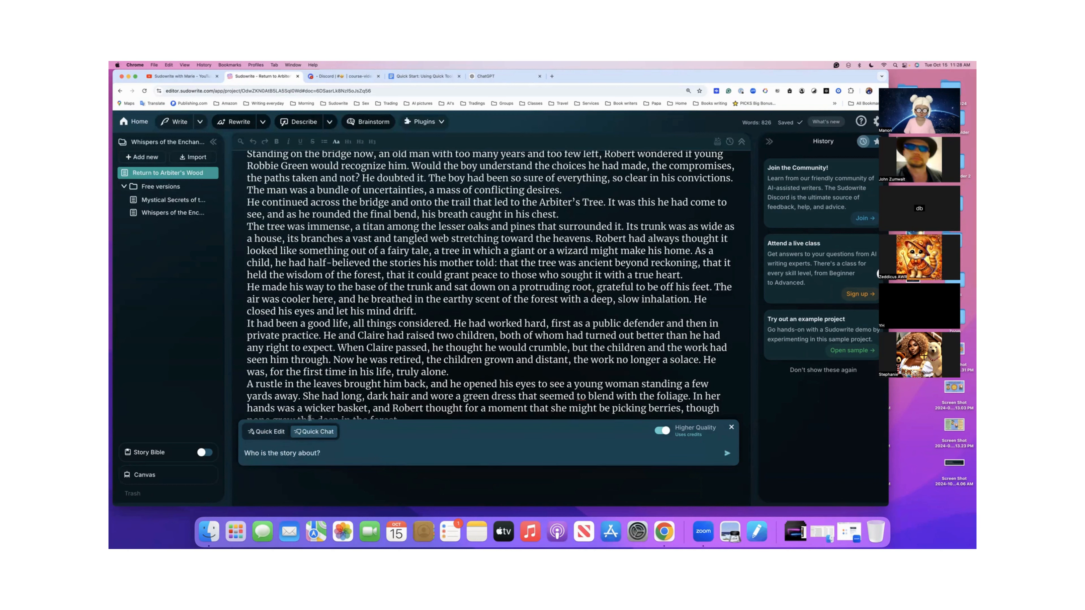
pyautogui.press('Return')
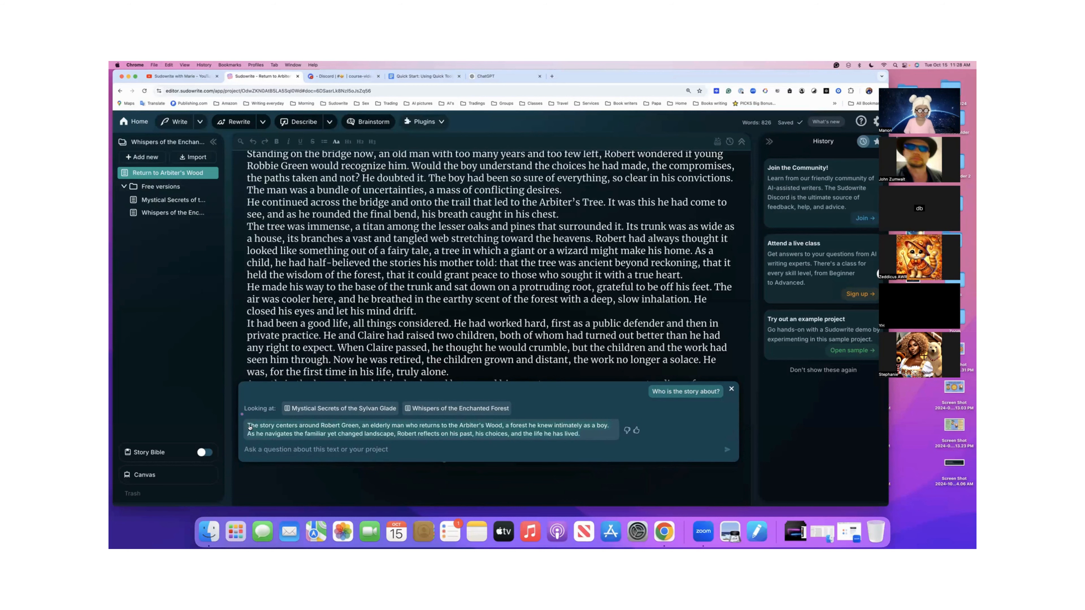
# - Copy "What does this character want?" from the Quick Start: Using Quick Tools document and ask it in Sudowrite's Quick Chat
pyautogui.scroll(-1, 367, 435)
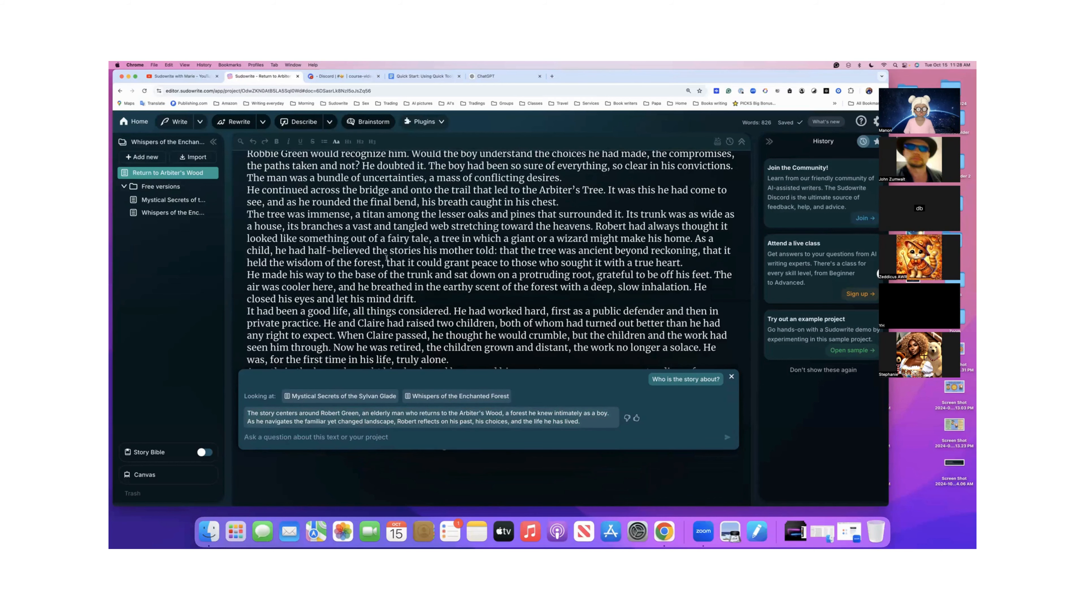
pyautogui.click(423, 76)
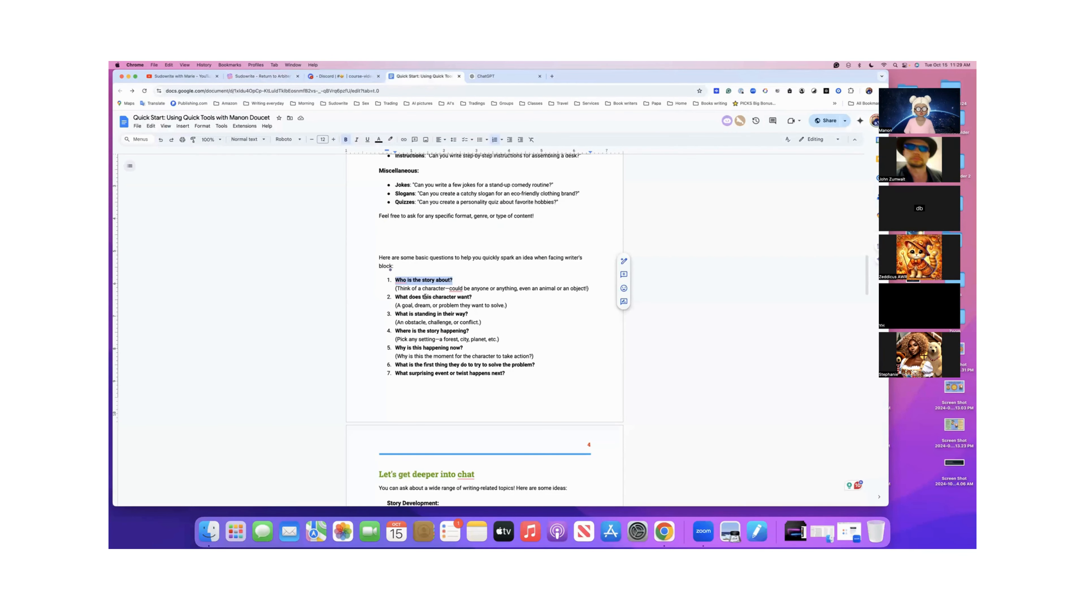
pyautogui.moveTo(395, 297); pyautogui.dragTo(478, 297)
pyautogui.press('super+c')
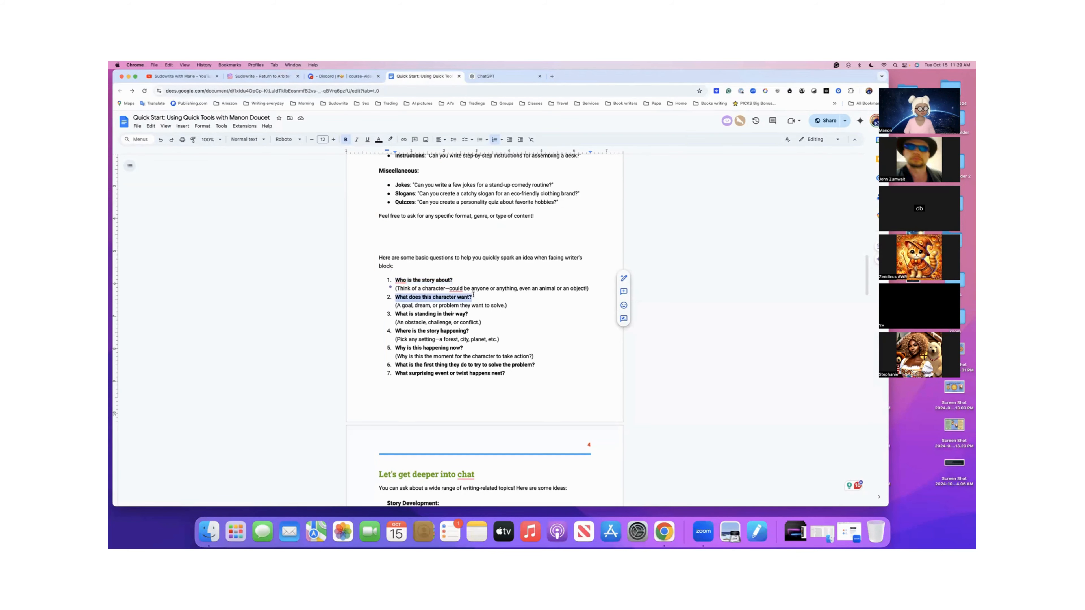
pyautogui.click(261, 76)
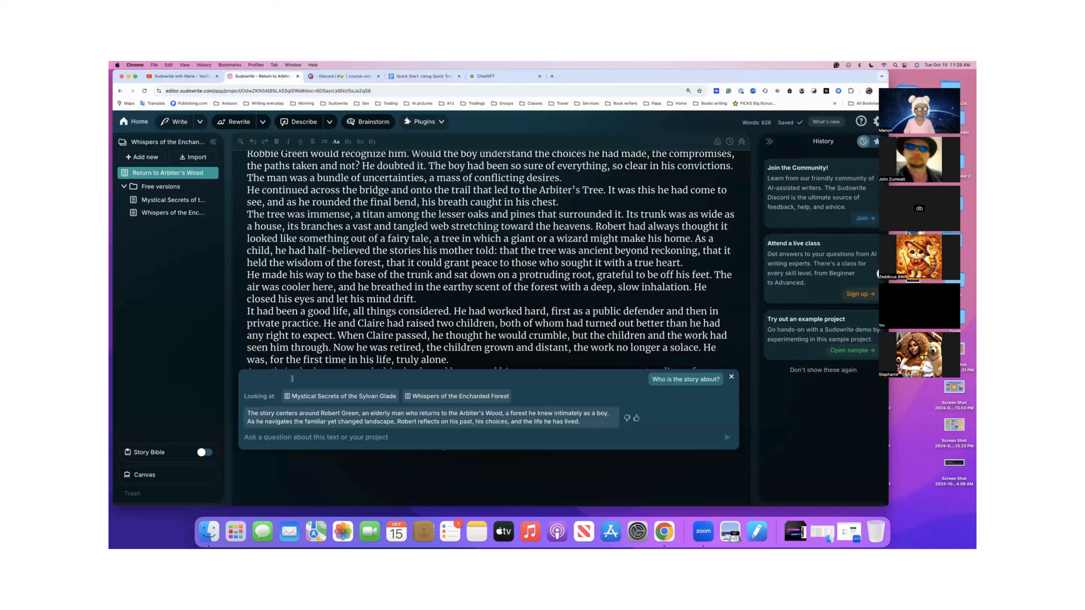
pyautogui.press('super+v')
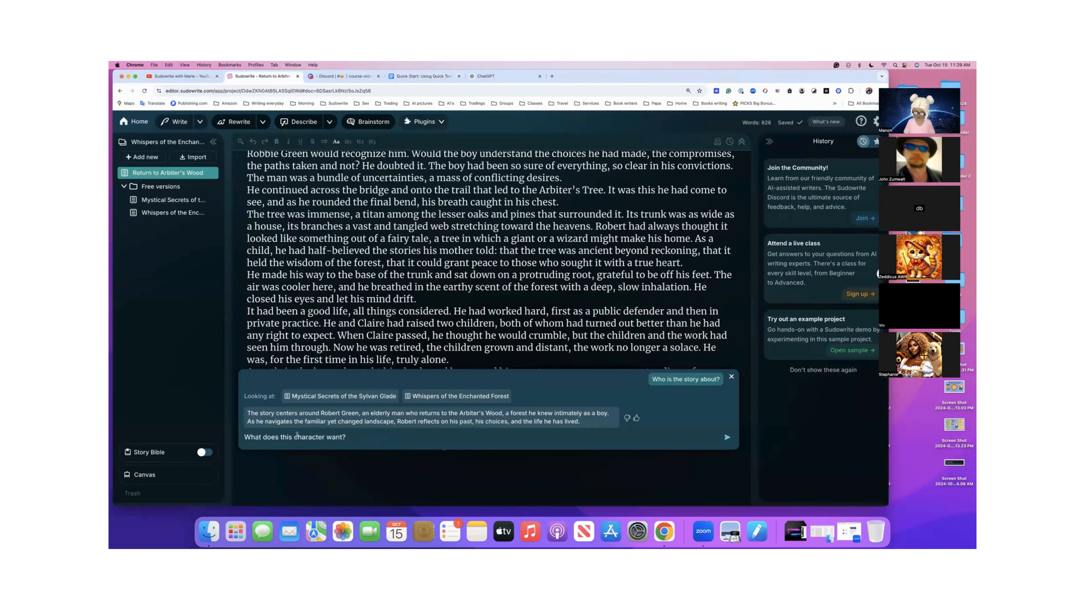
pyautogui.press('Return')
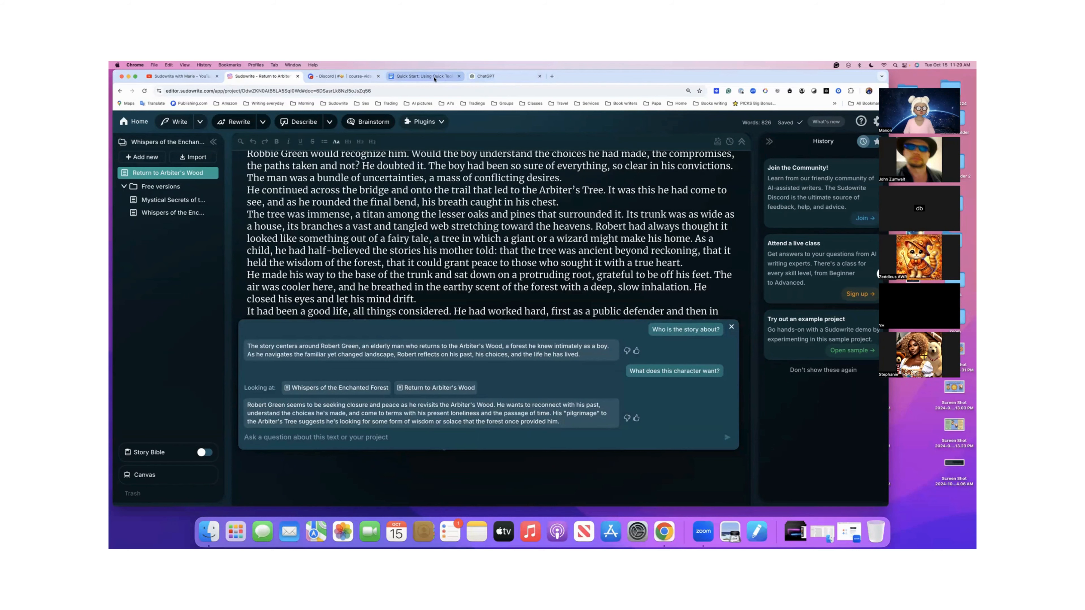
# - Copy "What is standing in their way?" from the Quick Tools document and ask Quick Chat "What is standing in their way and why now?"
pyautogui.click(435, 77)
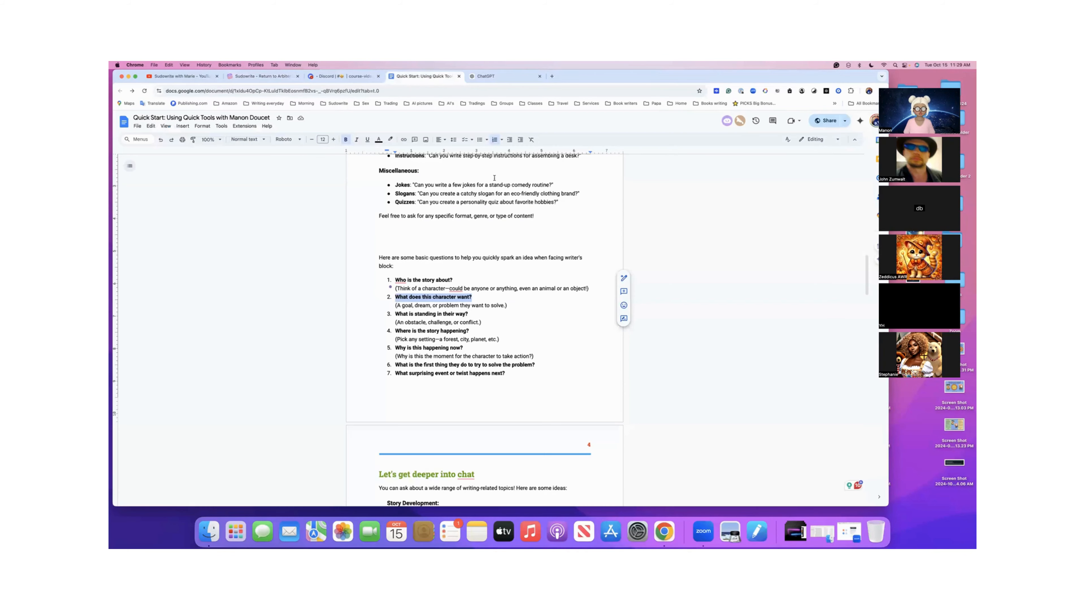
pyautogui.scroll(-2, 494, 177)
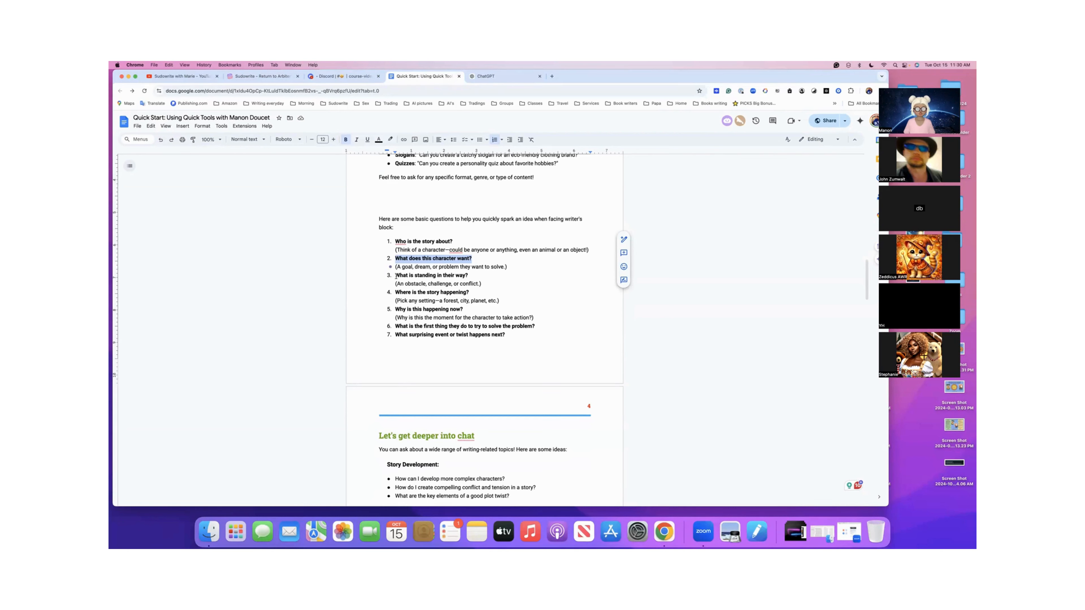
pyautogui.moveTo(395, 276); pyautogui.dragTo(475, 275)
pyautogui.press('super+c')
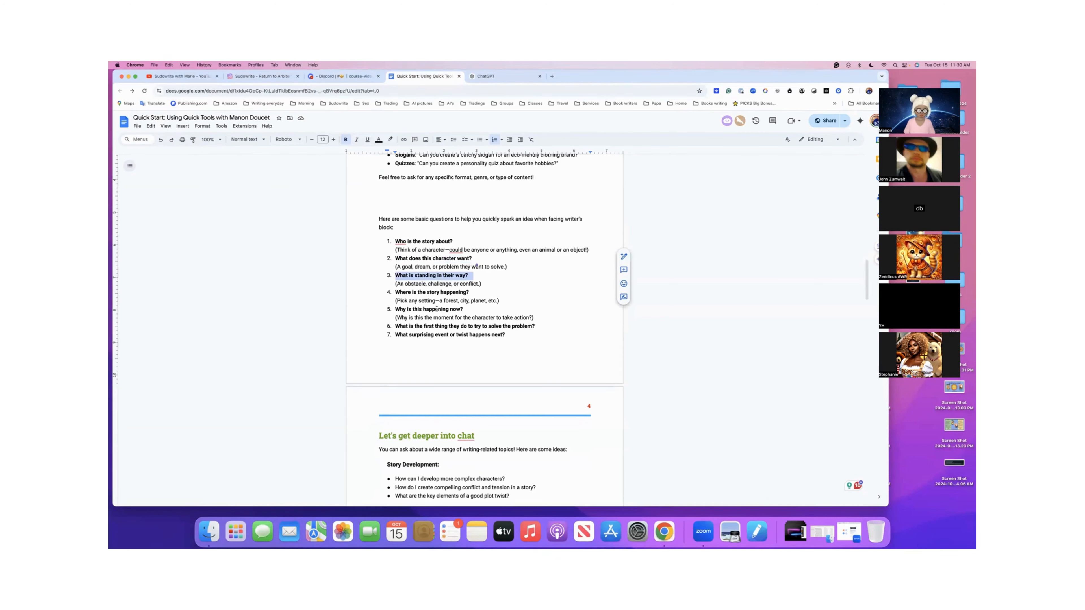
pyautogui.click(265, 78)
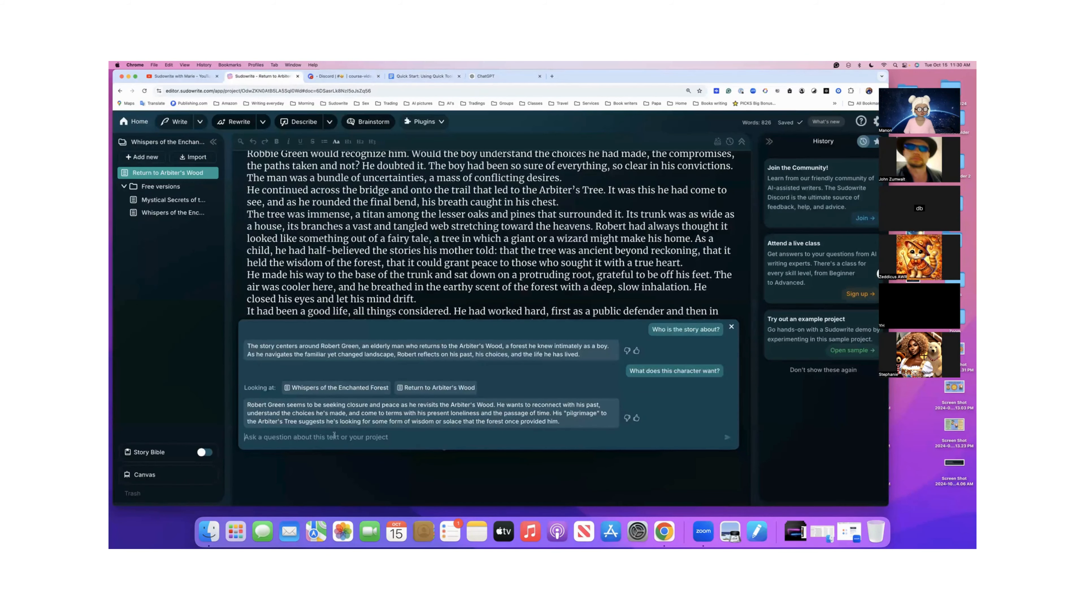
pyautogui.press('super+v')
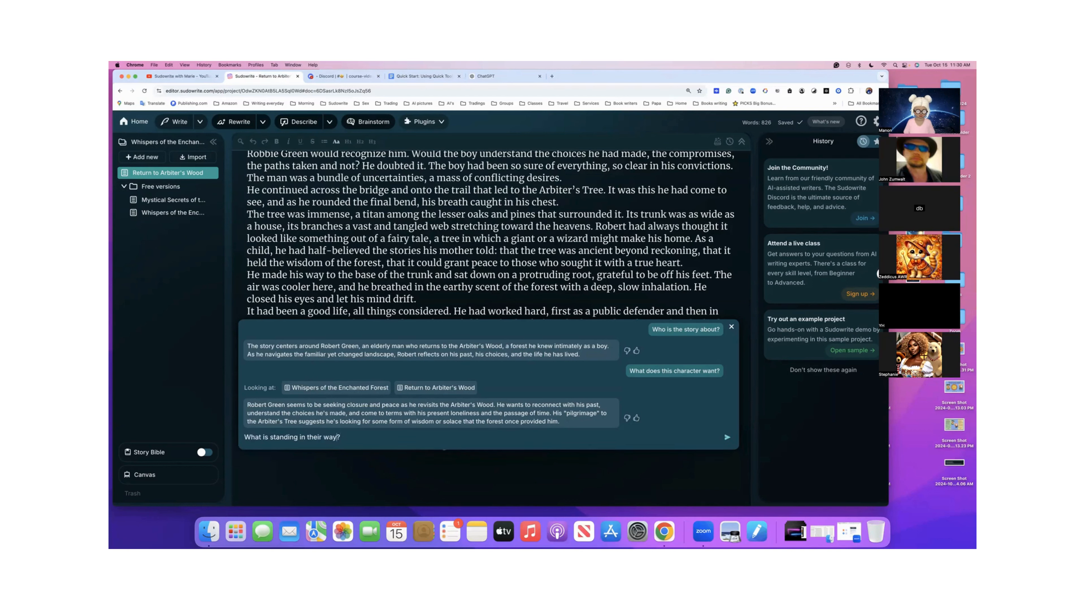
pyautogui.write('and why n')
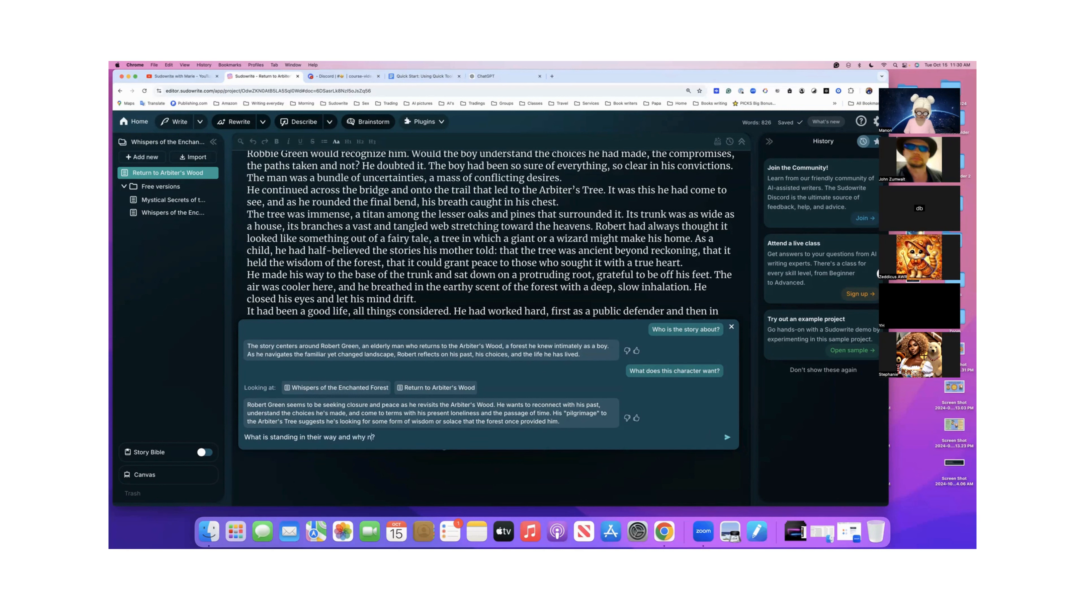
pyautogui.write('ow')
pyautogui.click(727, 439)
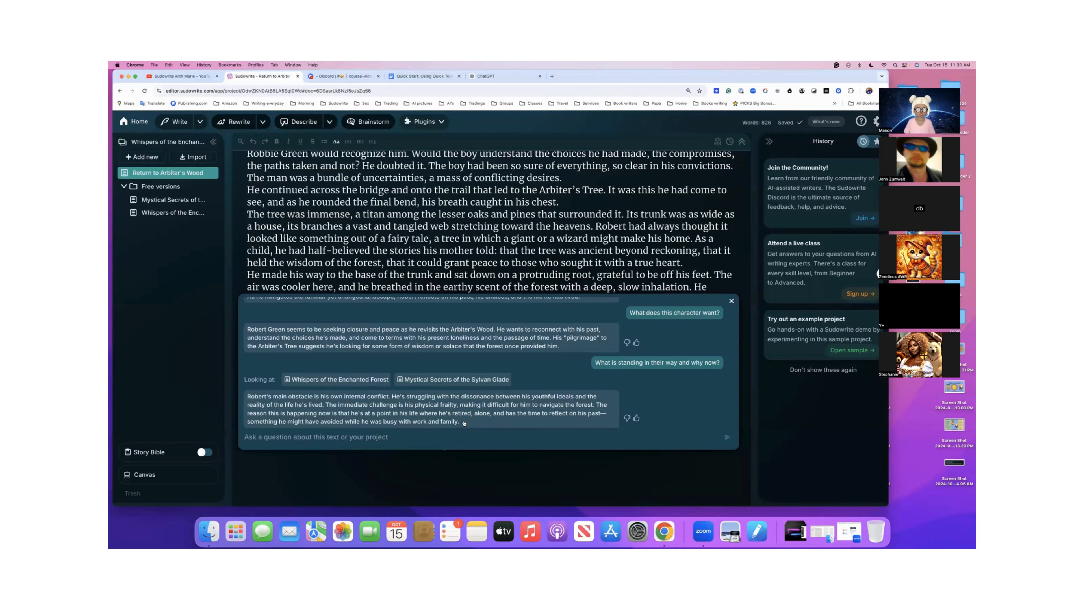
# - Review and copy the Quick Chat conversation with its three questions and answers, and close the chat
pyautogui.scroll(5, 464, 423)
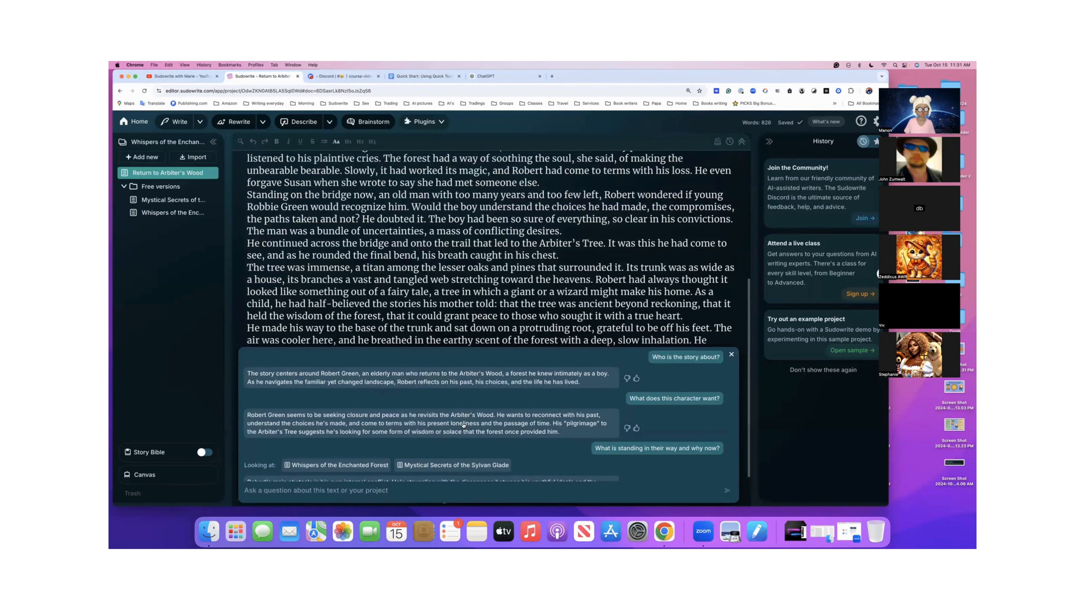
pyautogui.scroll(-2, 464, 424)
pyautogui.scroll(-3, 463, 424)
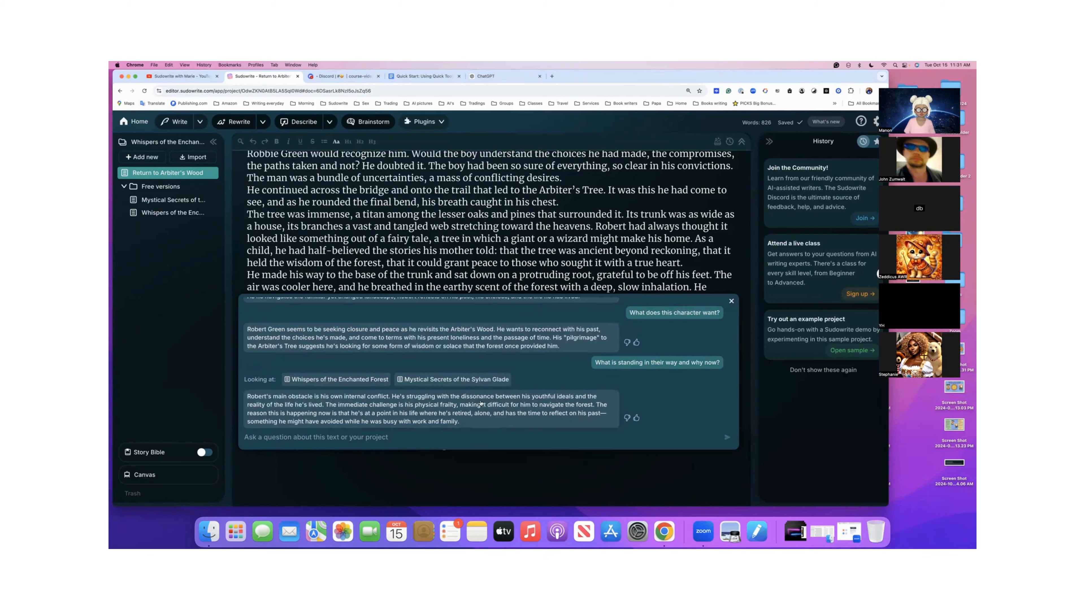
pyautogui.scroll(1, 481, 404)
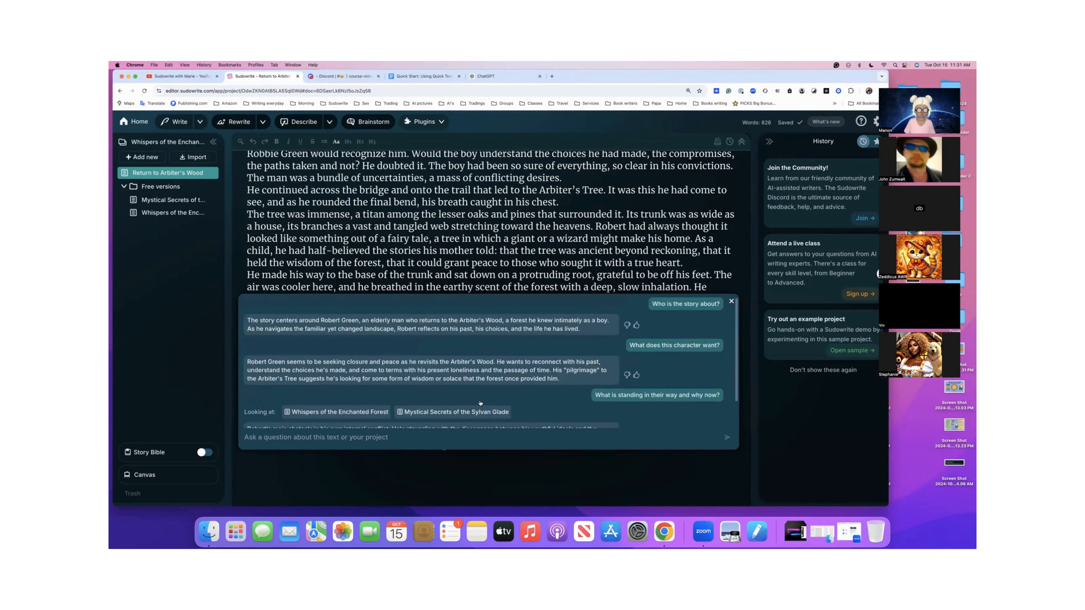
pyautogui.scroll(2, 480, 404)
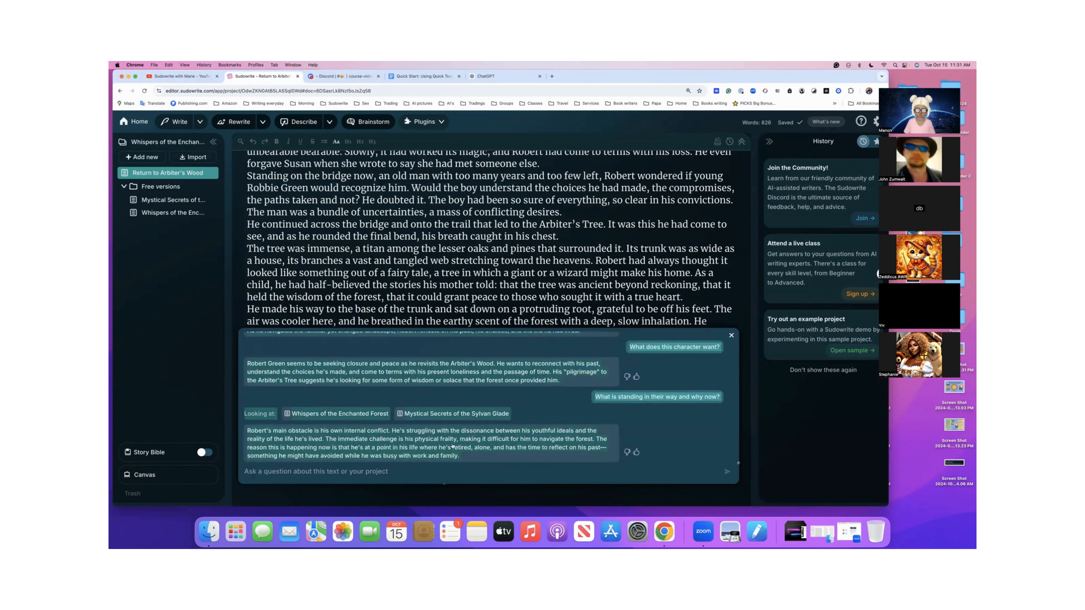
pyautogui.scroll(1, 453, 446)
pyautogui.scroll(-1, 519, 396)
pyautogui.click(732, 336)
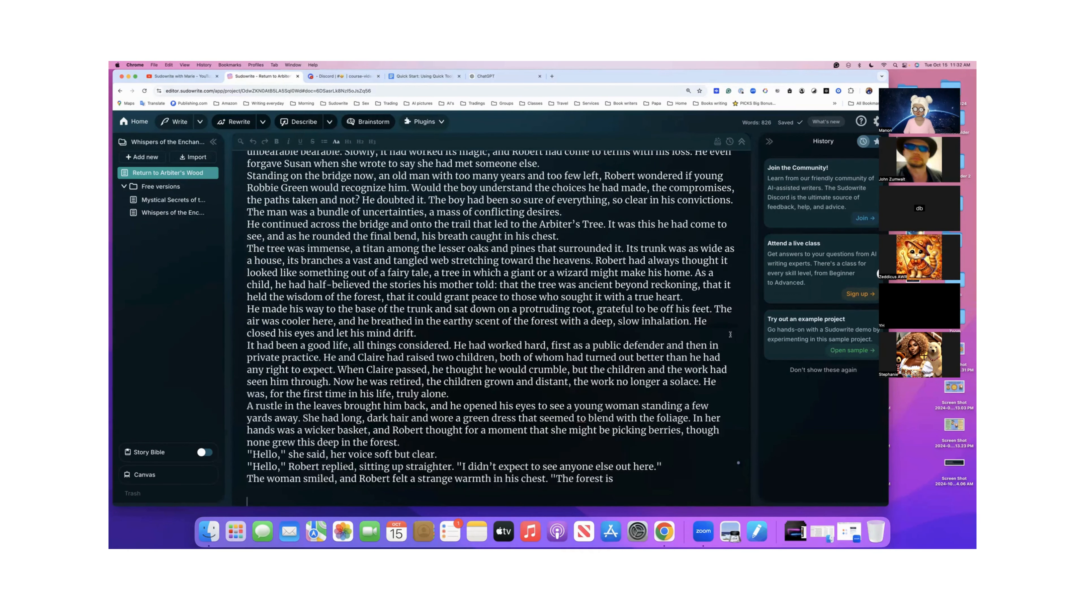
# - Paste the copied conversation below the end of Return to Arbiter's Wood, separated from the story by blank lines
pyautogui.scroll(-2, 627, 400)
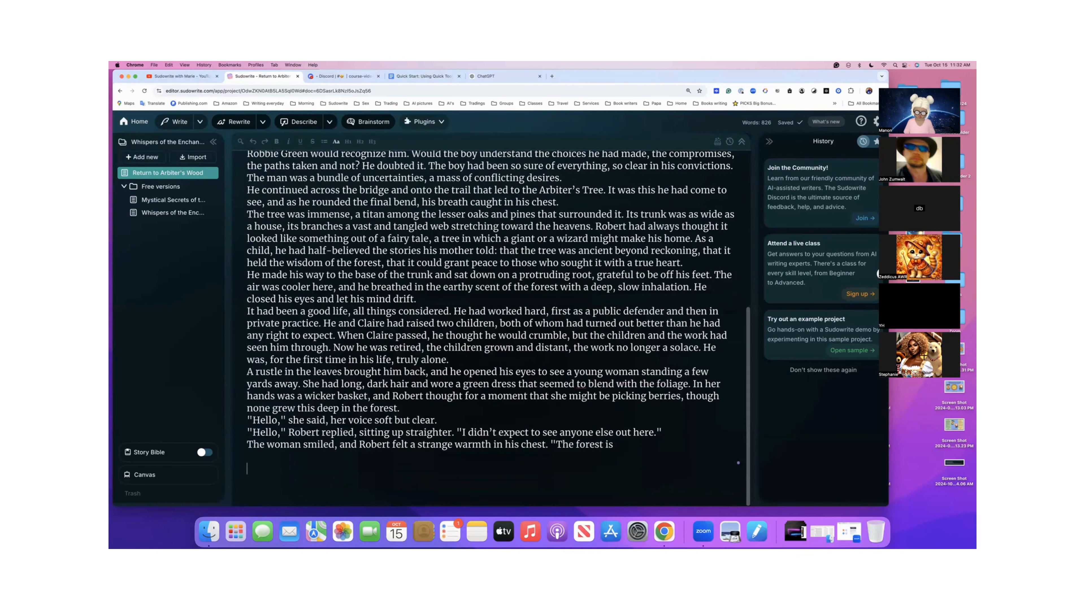
pyautogui.press('Return')
pyautogui.press('Return')
pyautogui.press('super+v')
pyautogui.scroll(-5, 596, 456)
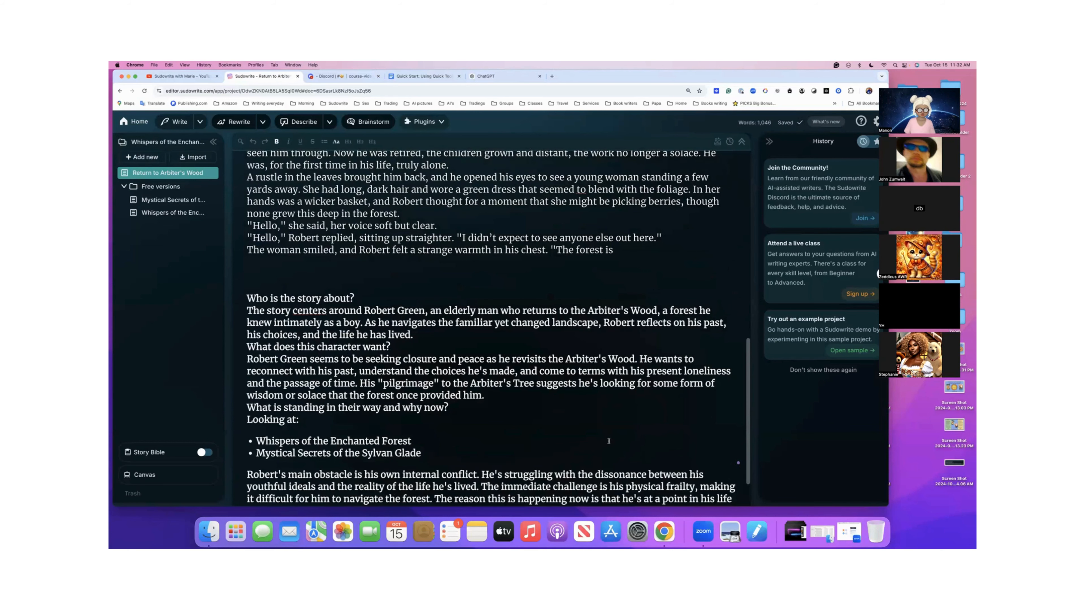
# - Run Quick Edit after "The forest is" with the instruction "Please continue writing and bring the story to a major twist."
pyautogui.scroll(2, 608, 441)
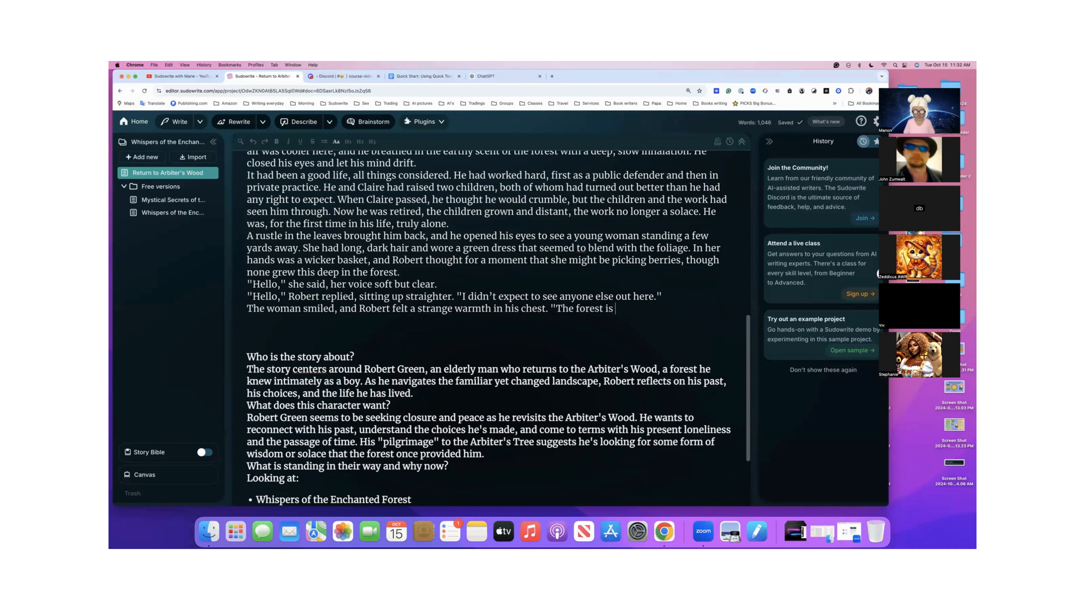
pyautogui.press('super+k')
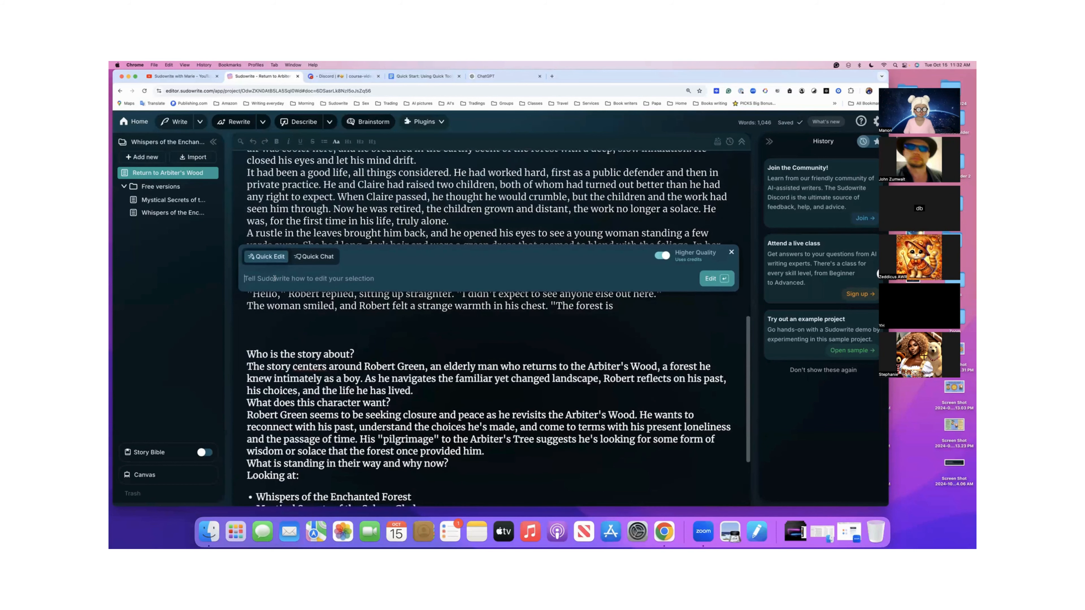
pyautogui.scroll(2, 282, 282)
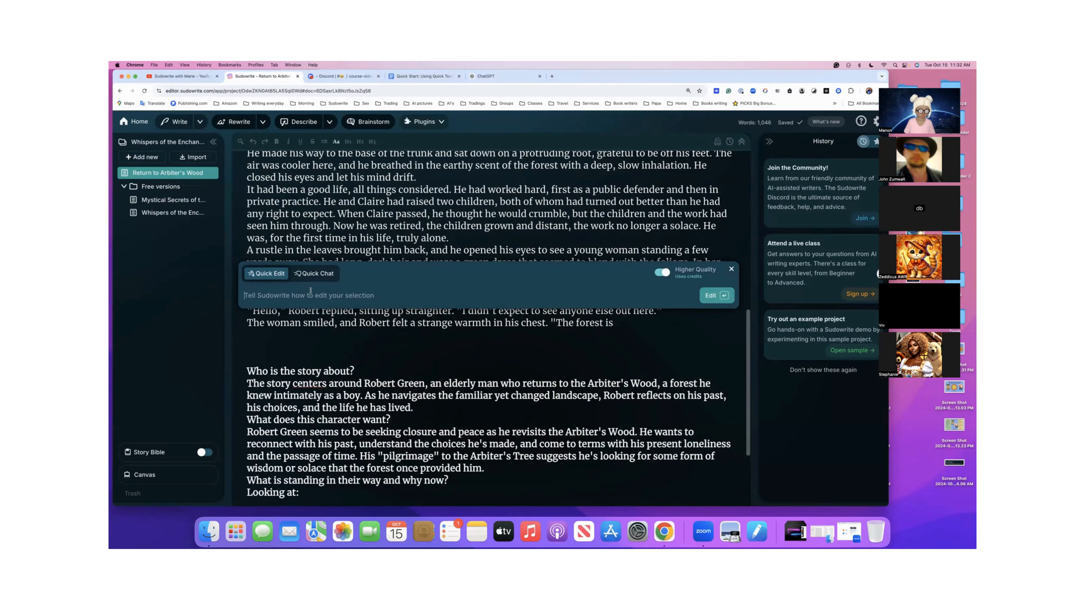
pyautogui.write('Please')
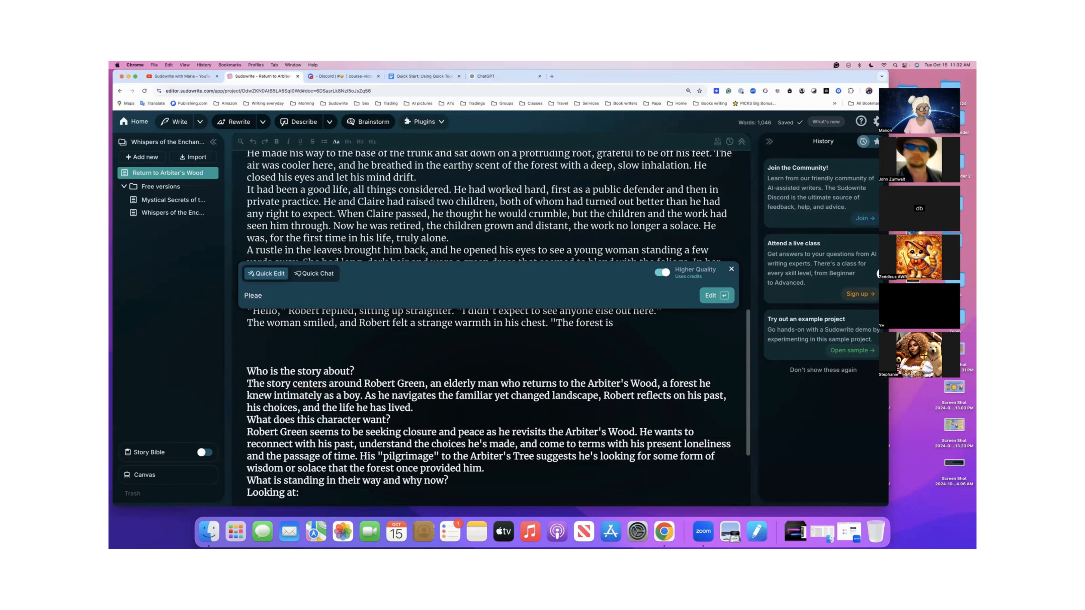
pyautogui.write(' continue writi')
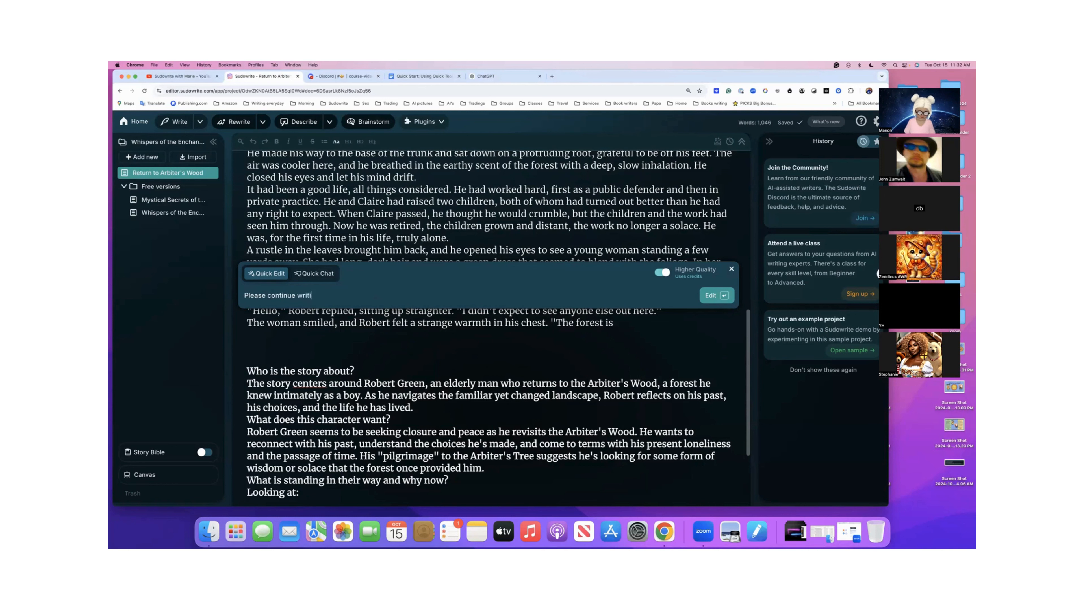
pyautogui.write('ng and bring the story to a')
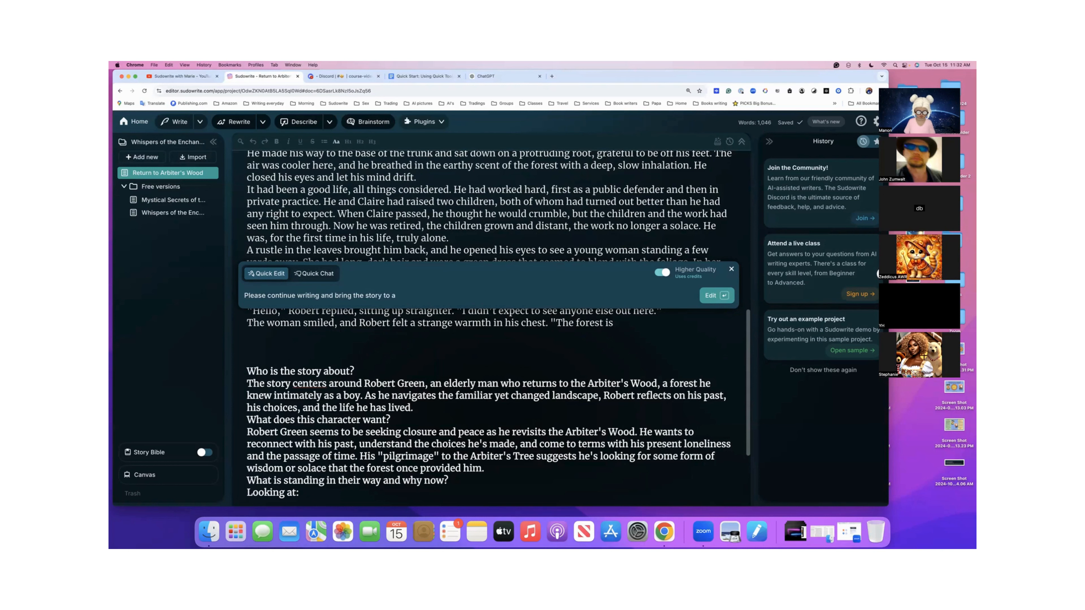
pyautogui.write(' major ')
pyautogui.write('twist')
pyautogui.write(' and')
pyautogui.press('BackSpace')
pyautogui.press('BackSpace')
pyautogui.press('BackSpace')
pyautogui.press('BackSpace')
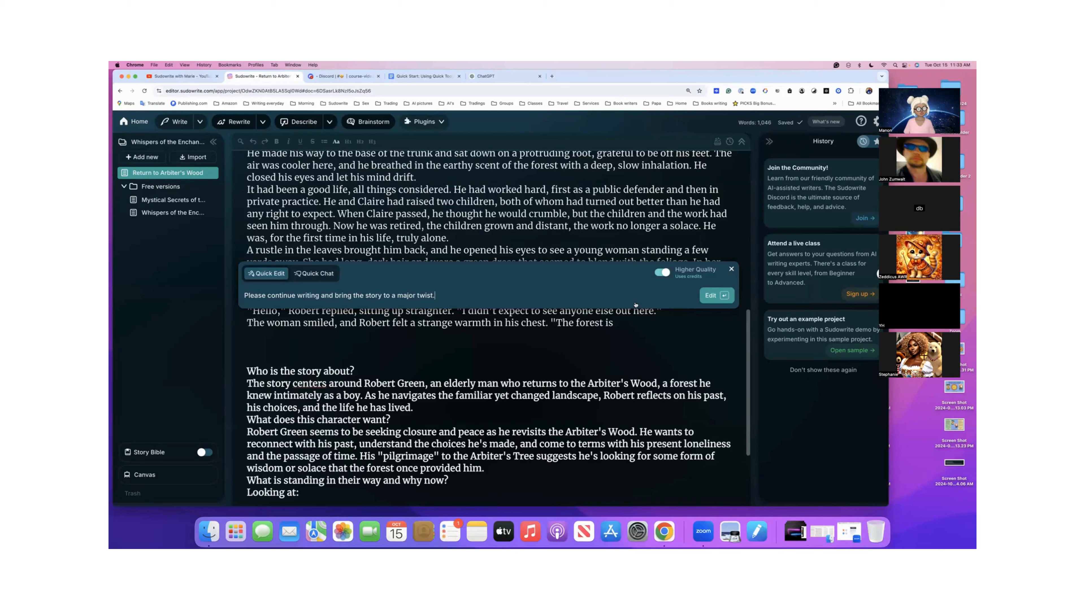
pyautogui.click(709, 298)
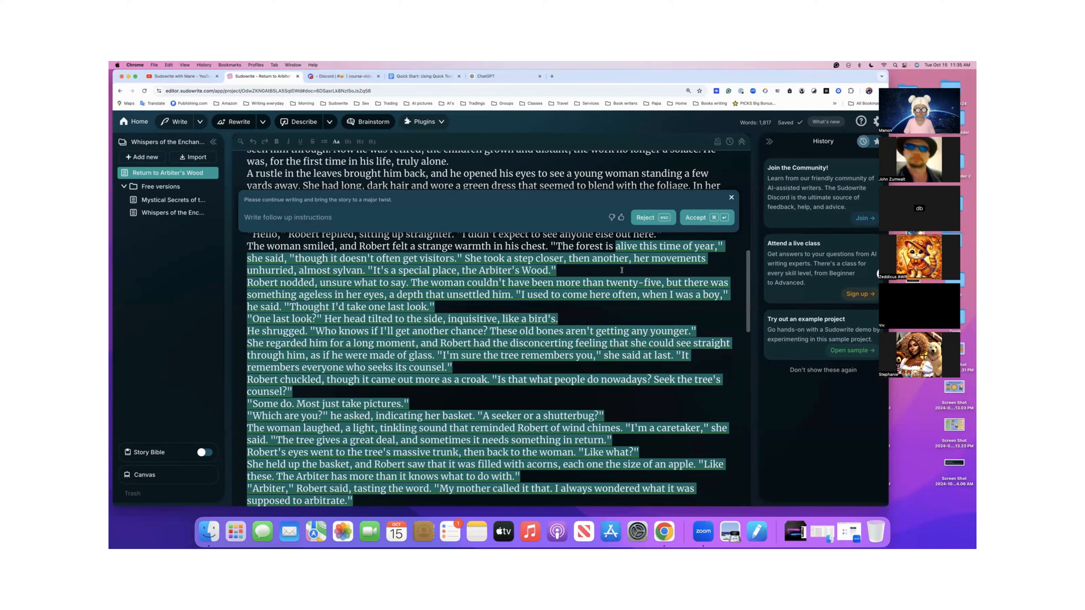
# - Read through the Quick Edit continuation from "The forest is" to its cut-off end above the pasted chat answers
pyautogui.scroll(-5, 622, 270)
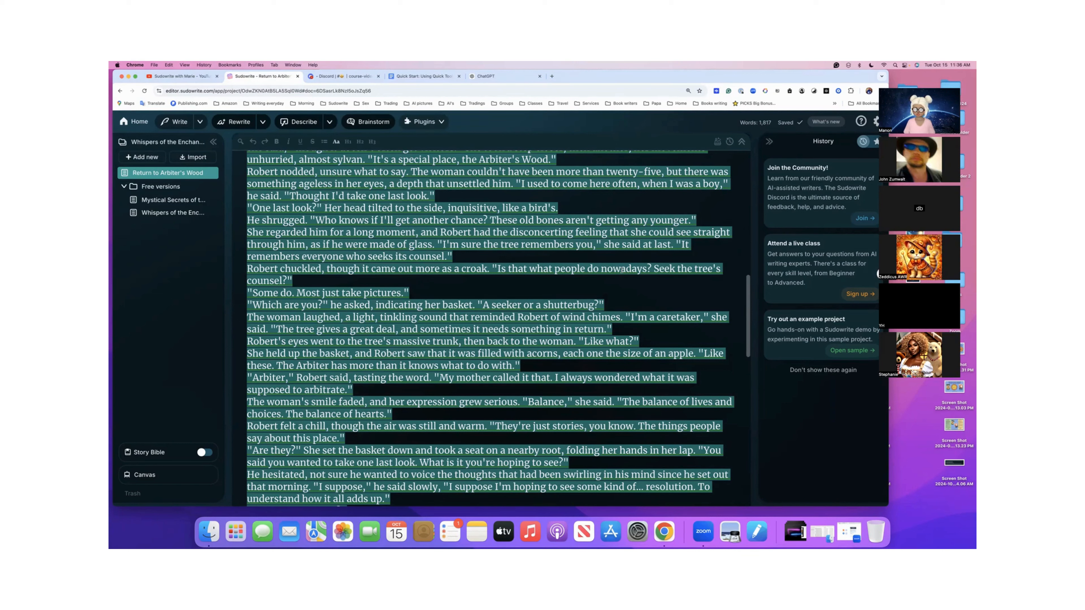
pyautogui.scroll(-2, 622, 270)
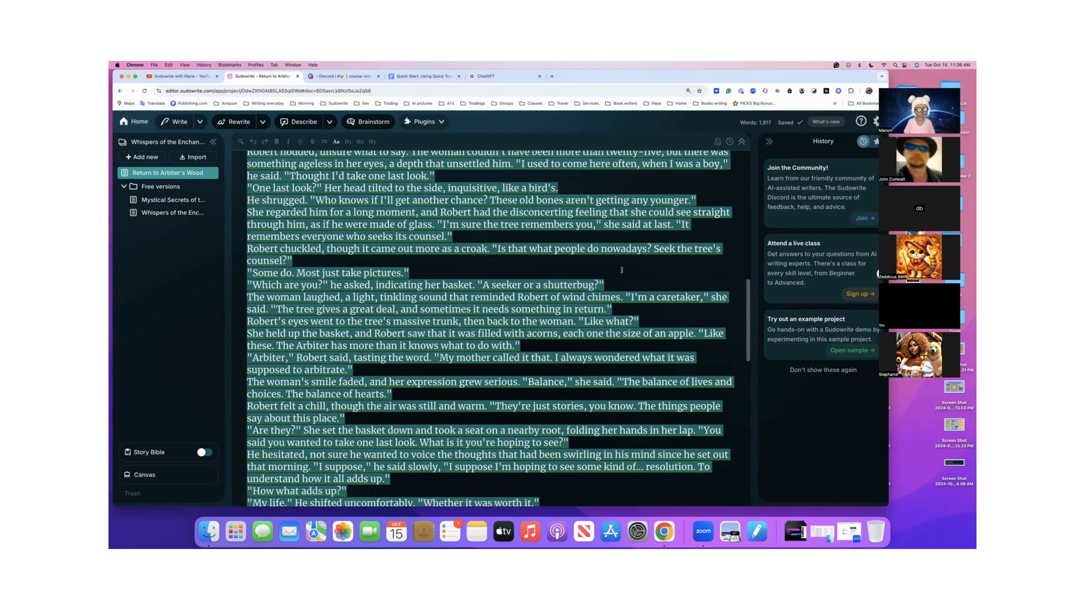
pyautogui.scroll(-4, 622, 270)
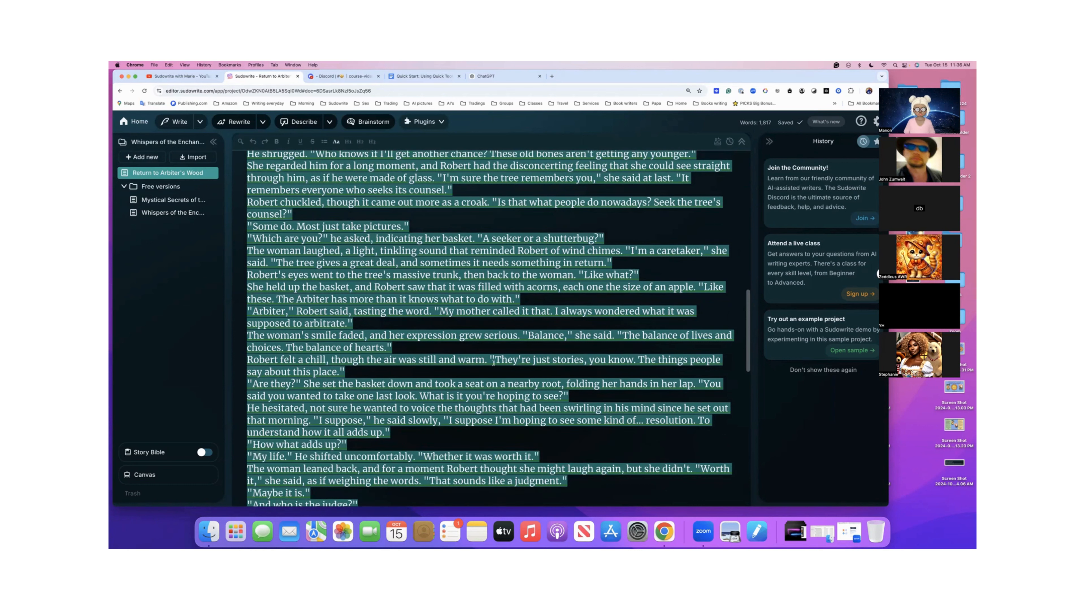
pyautogui.scroll(-20, 493, 362)
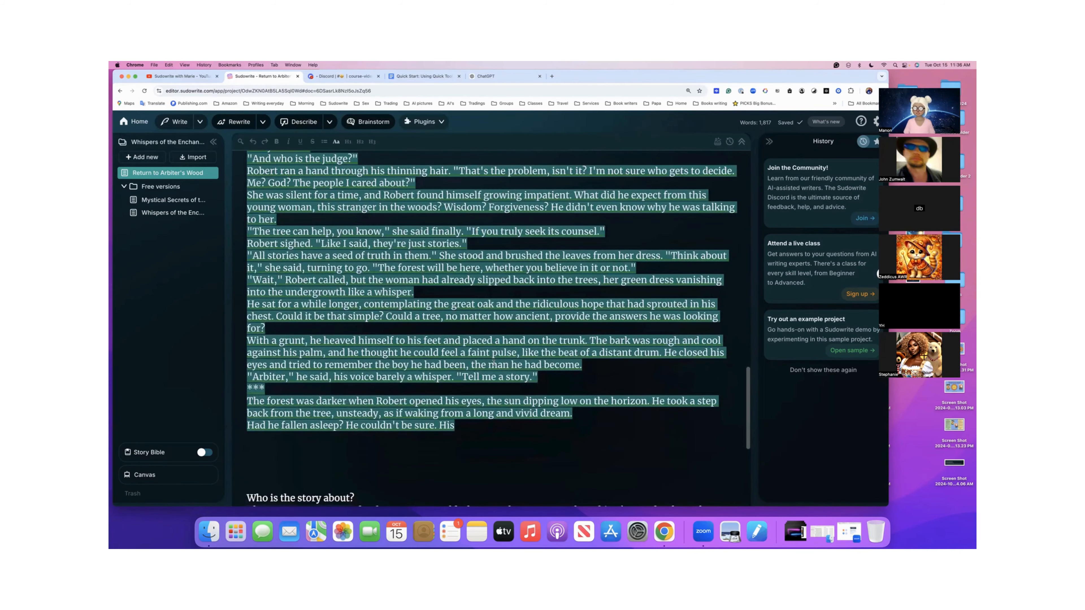
pyautogui.scroll(20, 494, 362)
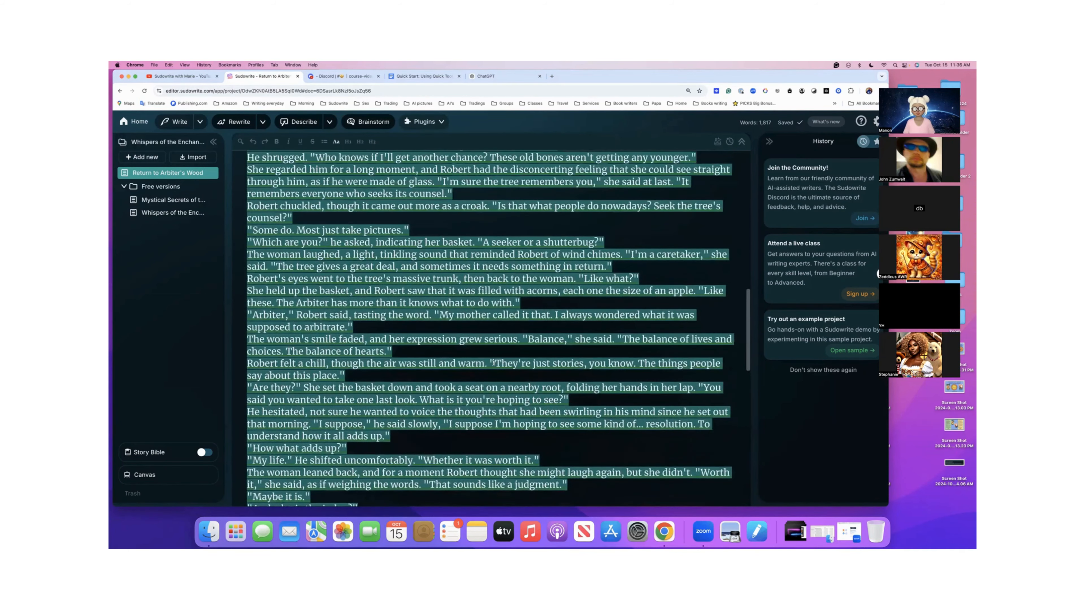
pyautogui.scroll(20, 493, 362)
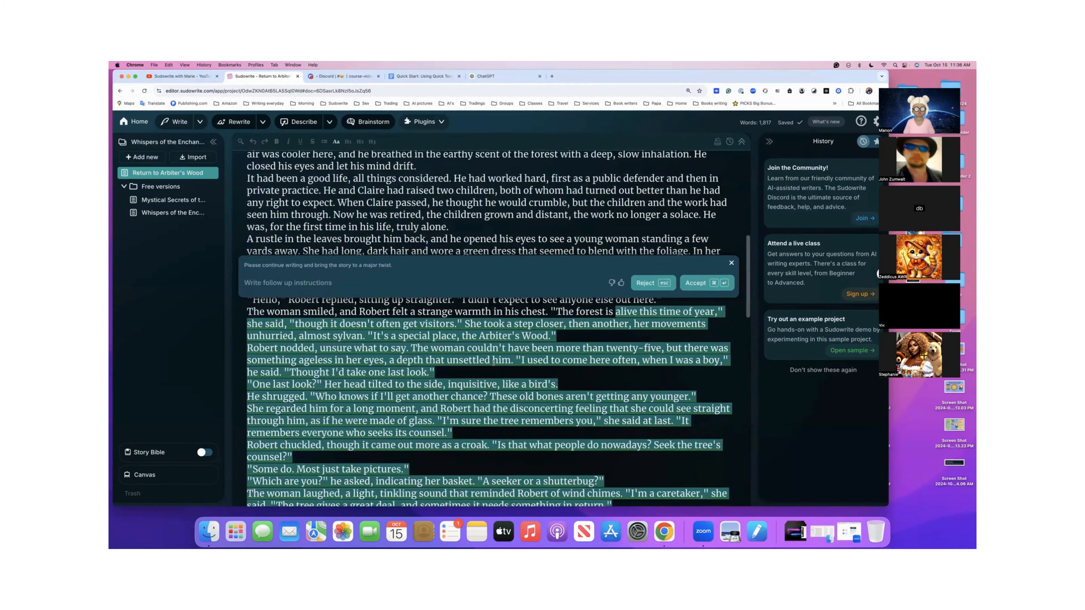
pyautogui.scroll(-20, 493, 363)
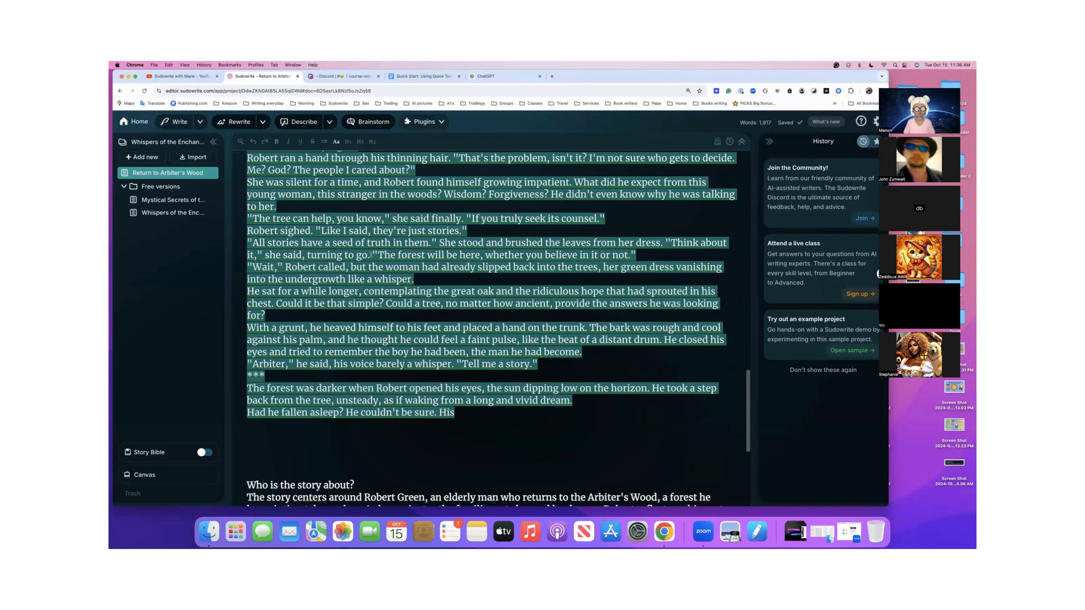
pyautogui.scroll(1, 371, 254)
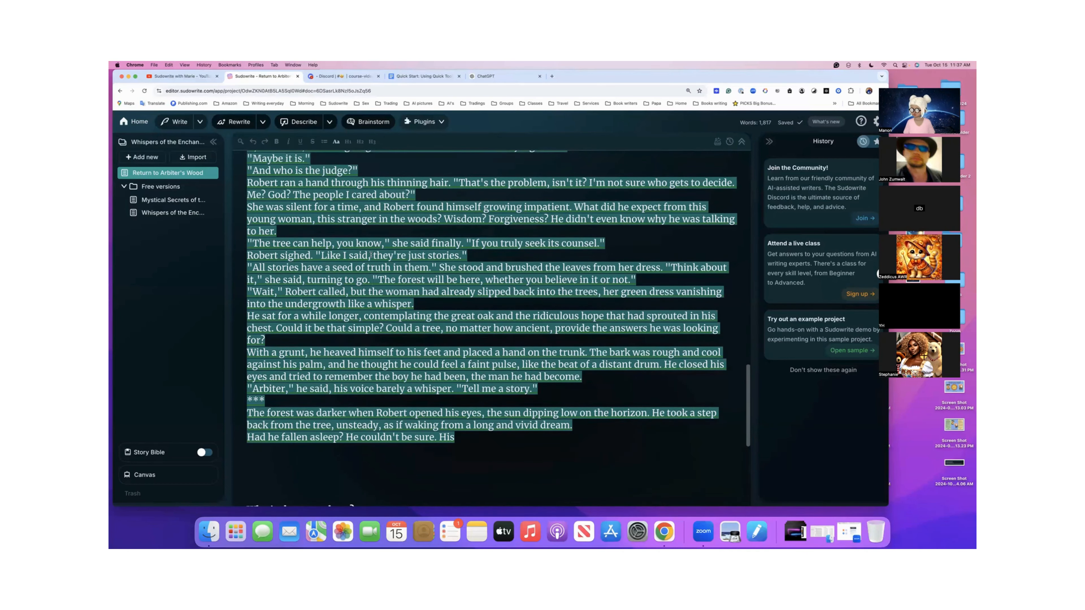
pyautogui.scroll(7, 371, 255)
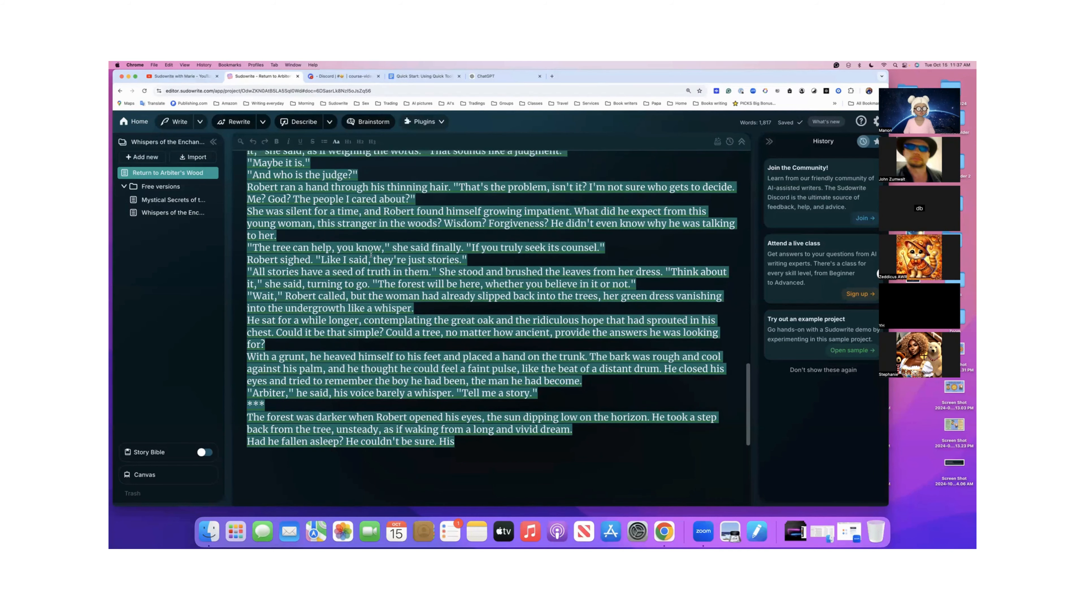
pyautogui.scroll(15, 370, 255)
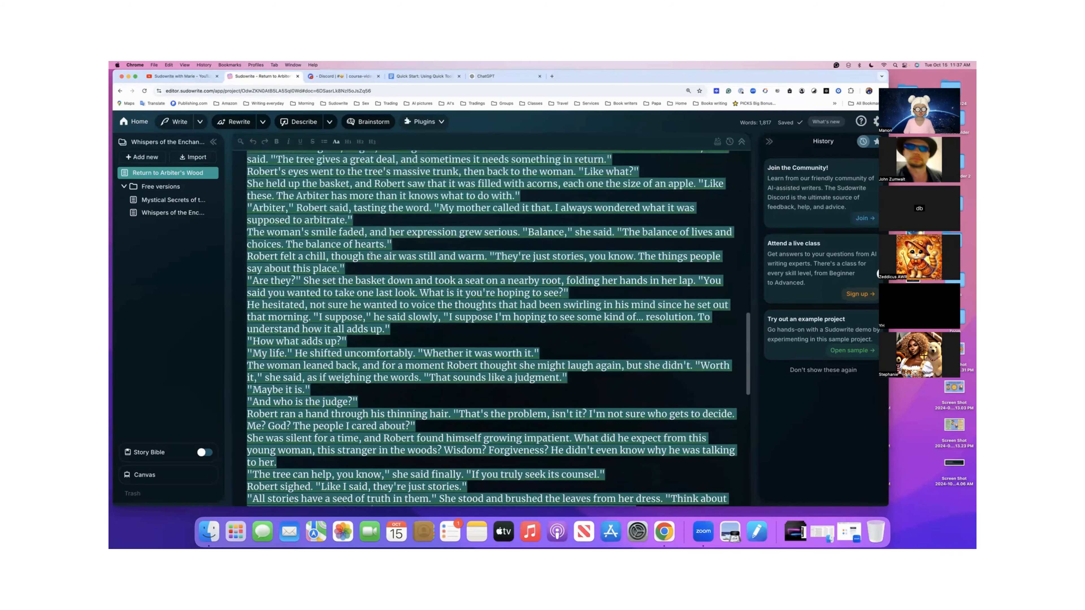
pyautogui.scroll(5, 371, 255)
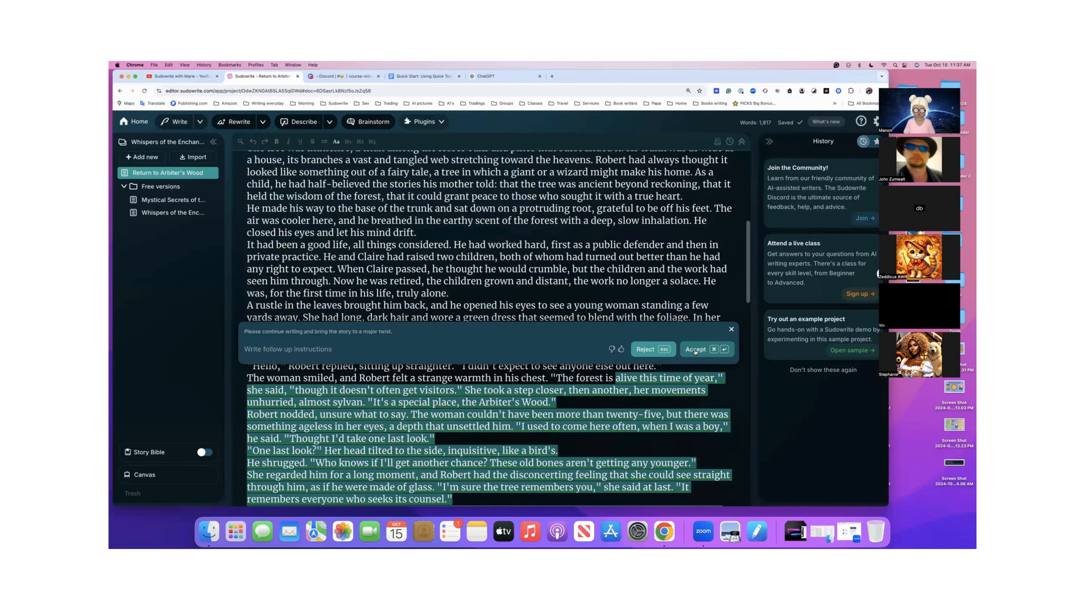
# - Accept the Quick Edit continuation and copy the entire text of Return to Arbiter's Wood
pyautogui.click(695, 349)
pyautogui.scroll(-5, 614, 371)
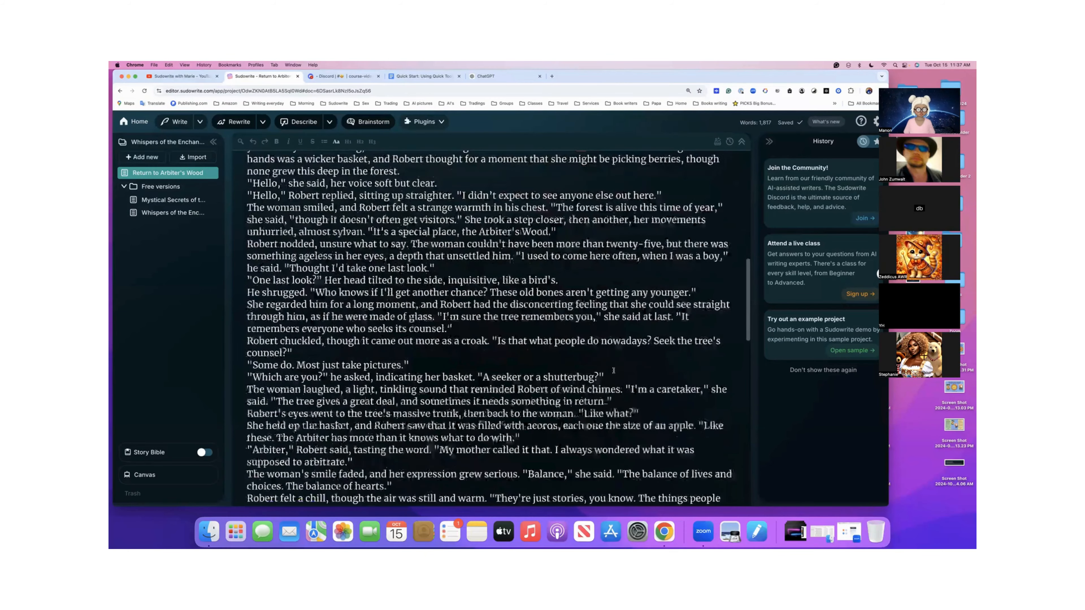
pyautogui.press('super+a')
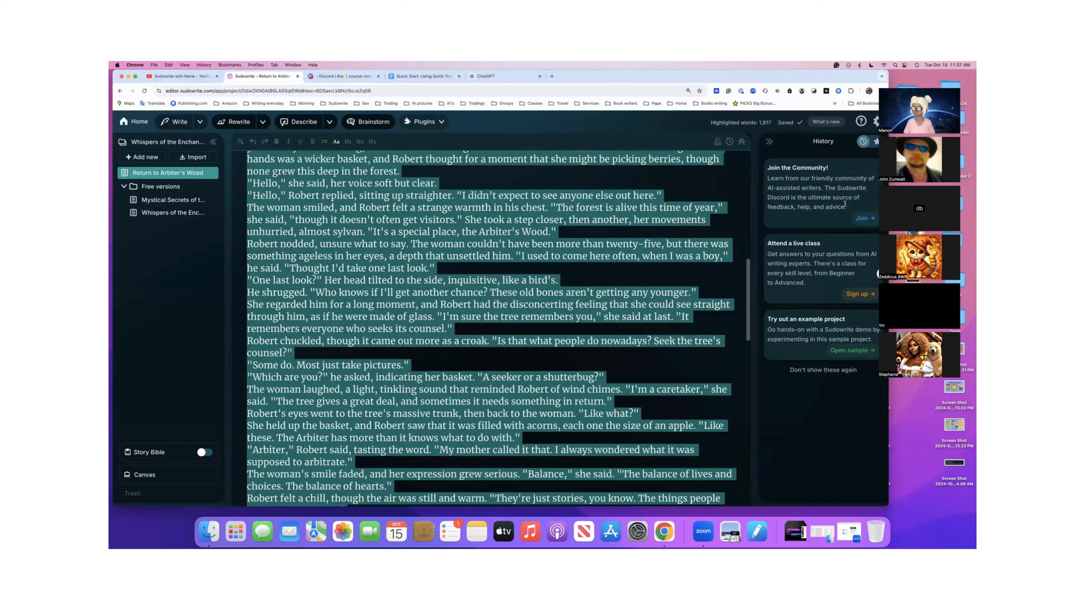
# - Check the account's recent activity for the credits used by Quick Chat and Quick Edit, and close the settings
pyautogui.click(875, 122)
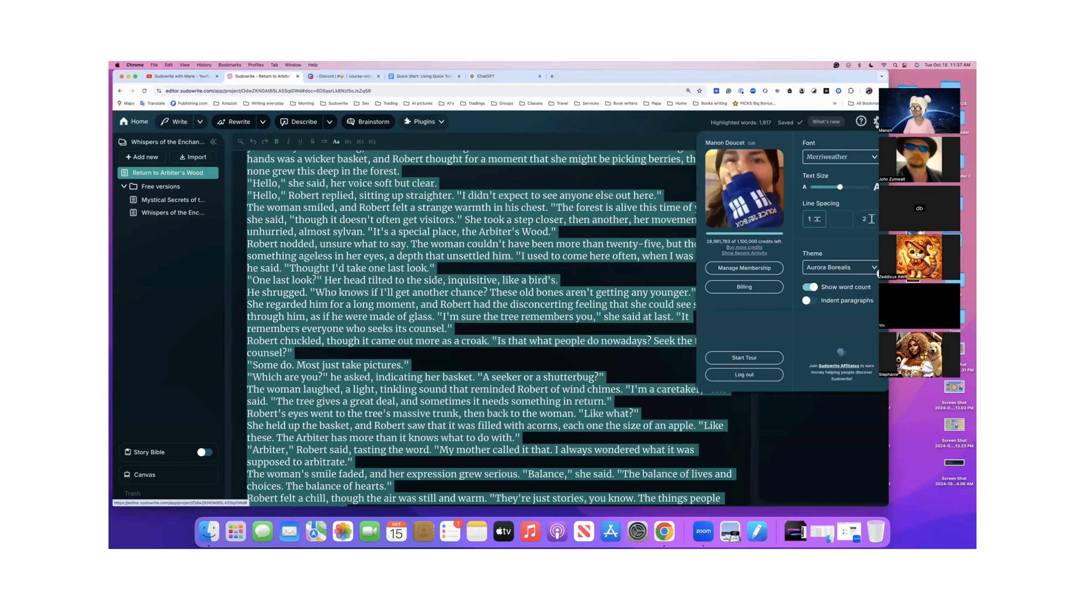
pyautogui.click(740, 254)
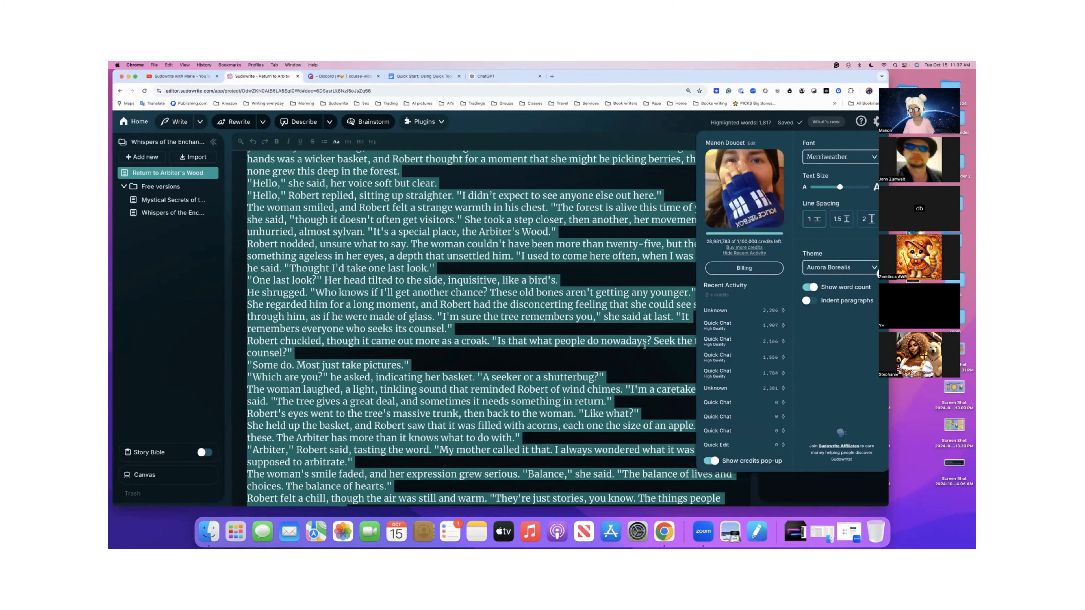
pyautogui.click(646, 318)
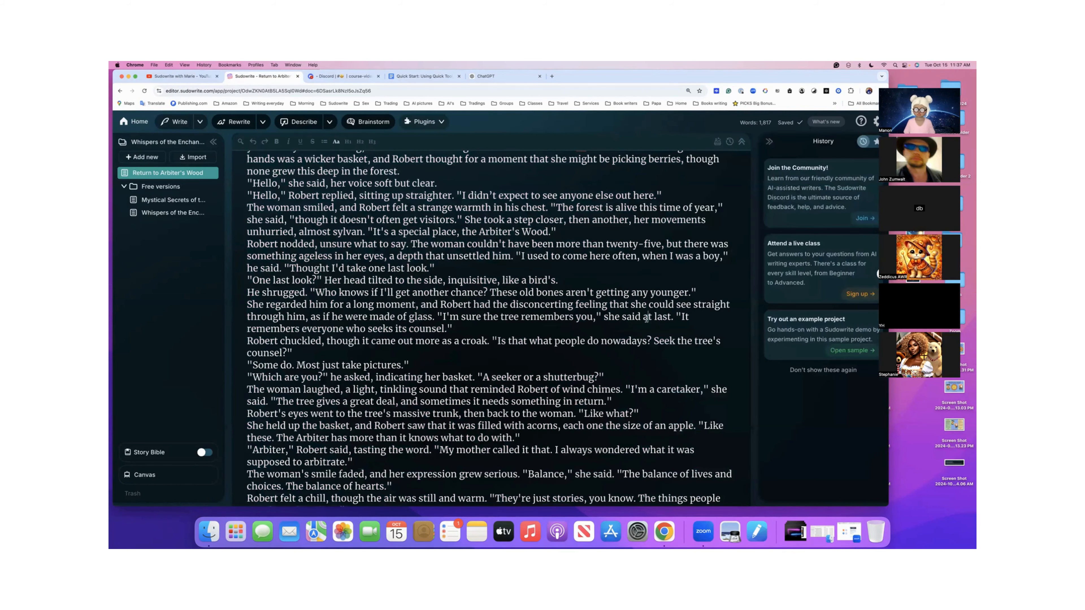
# - Replace the Arbiter's Wood story under "Chat Edit Paid" in the Quick Tools document with the copied continuation and chat answers, and check the pasted end
pyautogui.scroll(5, 646, 318)
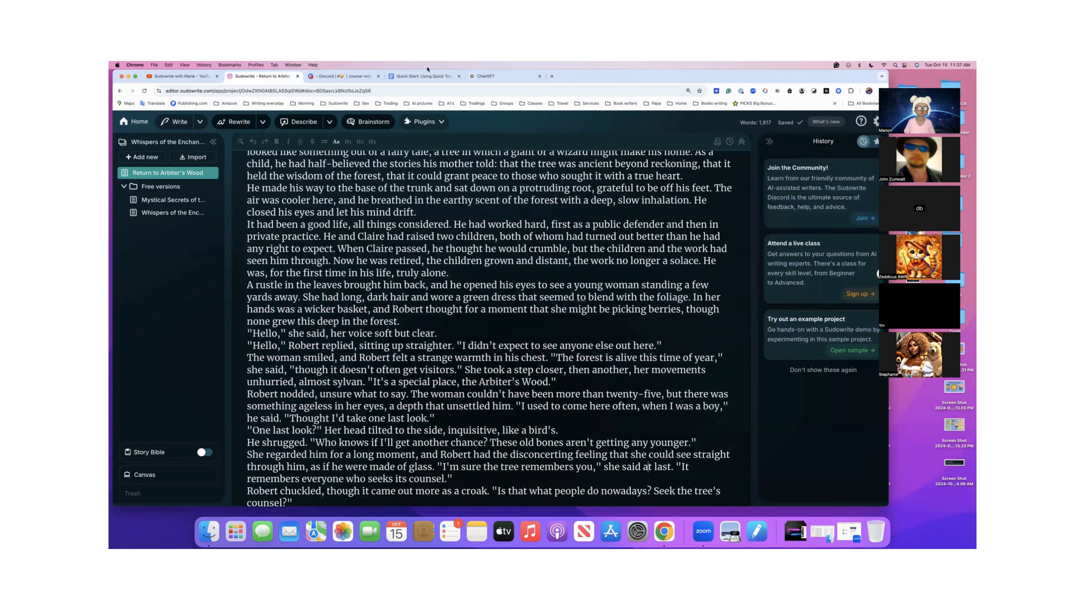
pyautogui.click(425, 76)
pyautogui.scroll(-3, 447, 252)
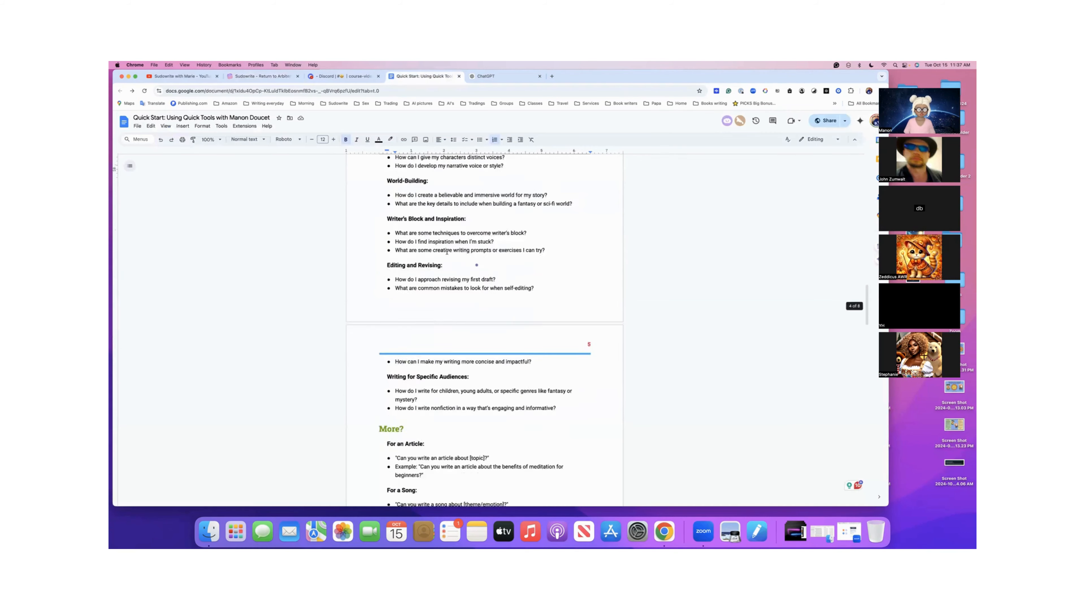
pyautogui.scroll(-15, 447, 252)
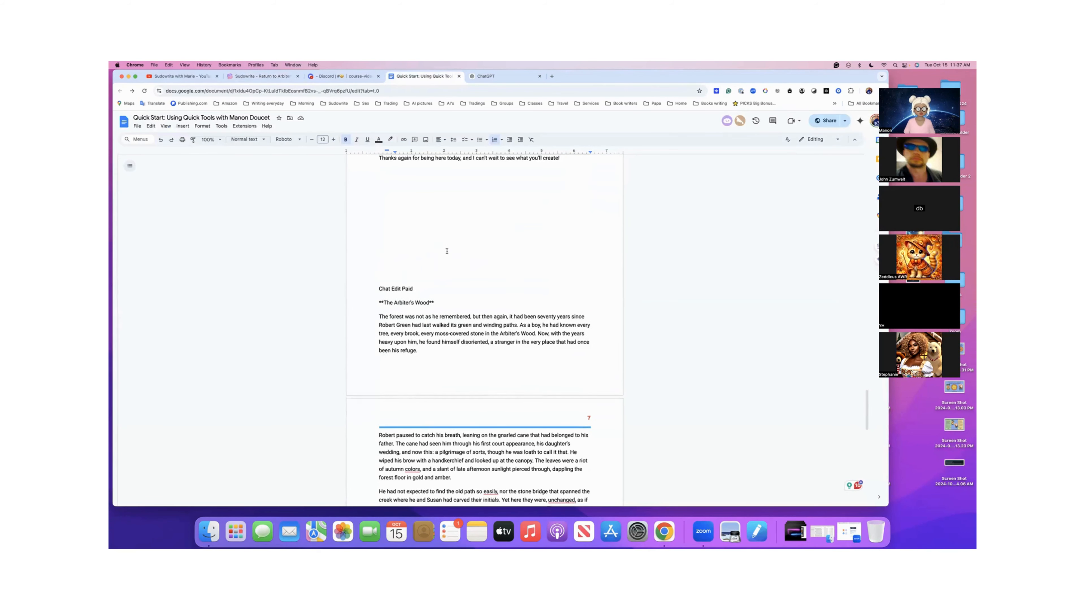
pyautogui.scroll(-1, 447, 251)
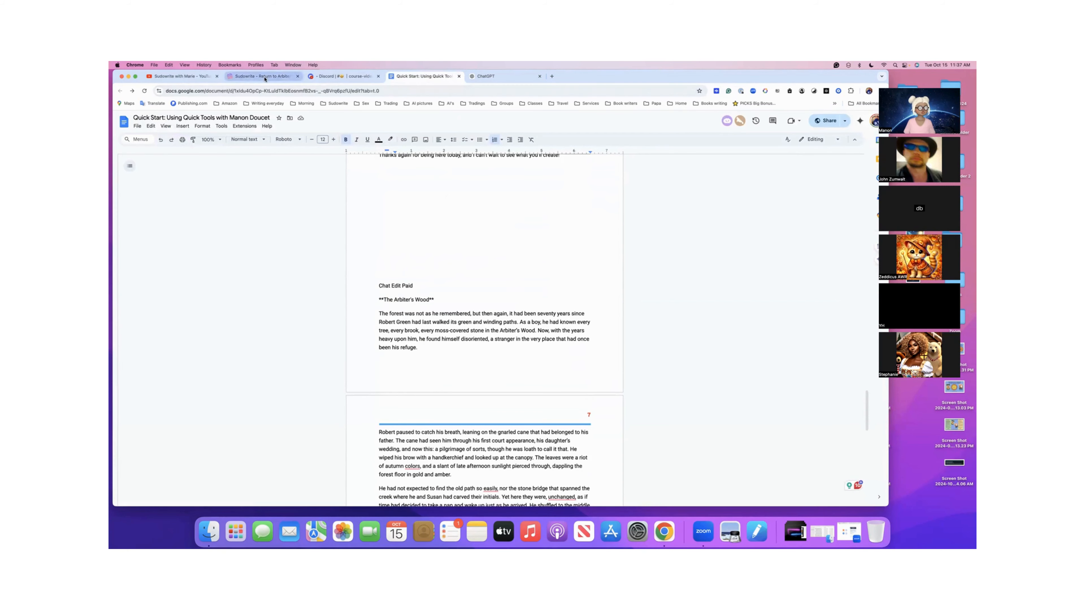
pyautogui.click(278, 77)
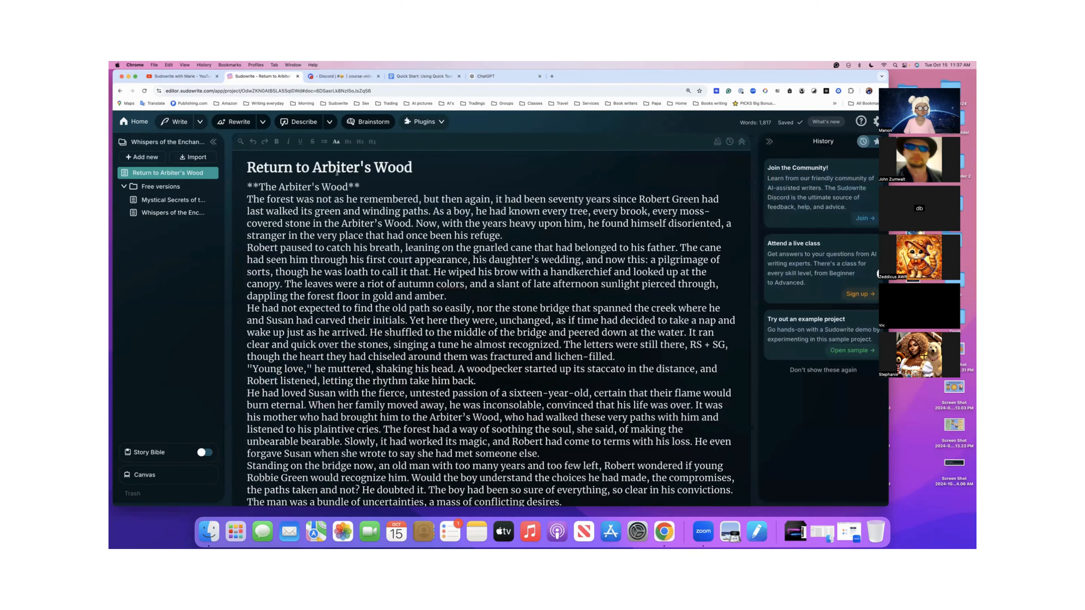
pyautogui.click(427, 77)
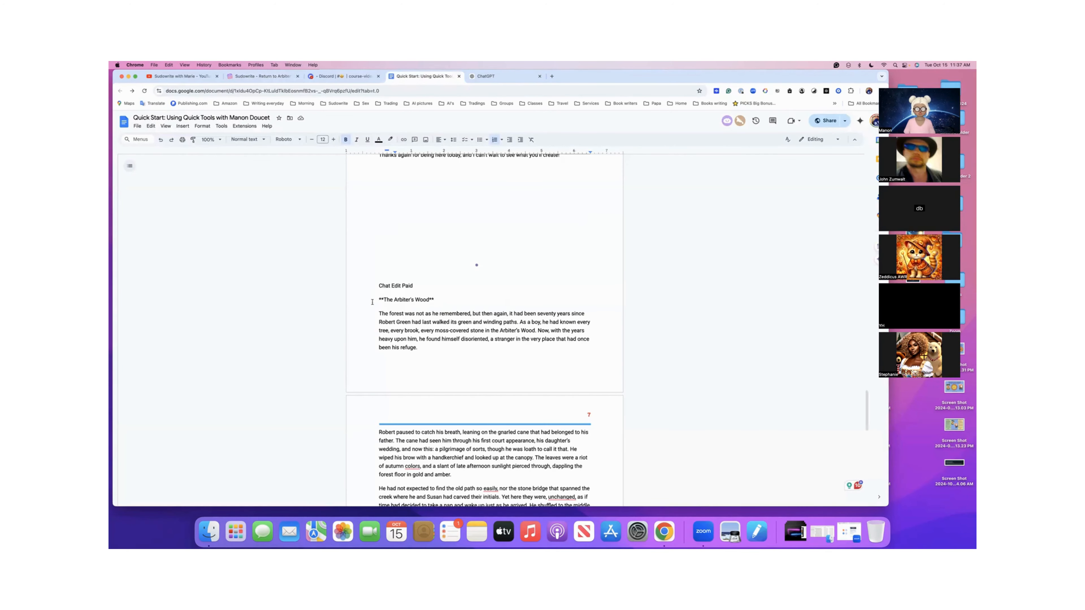
pyautogui.moveTo(376, 297); pyautogui.dragTo(390, 472)
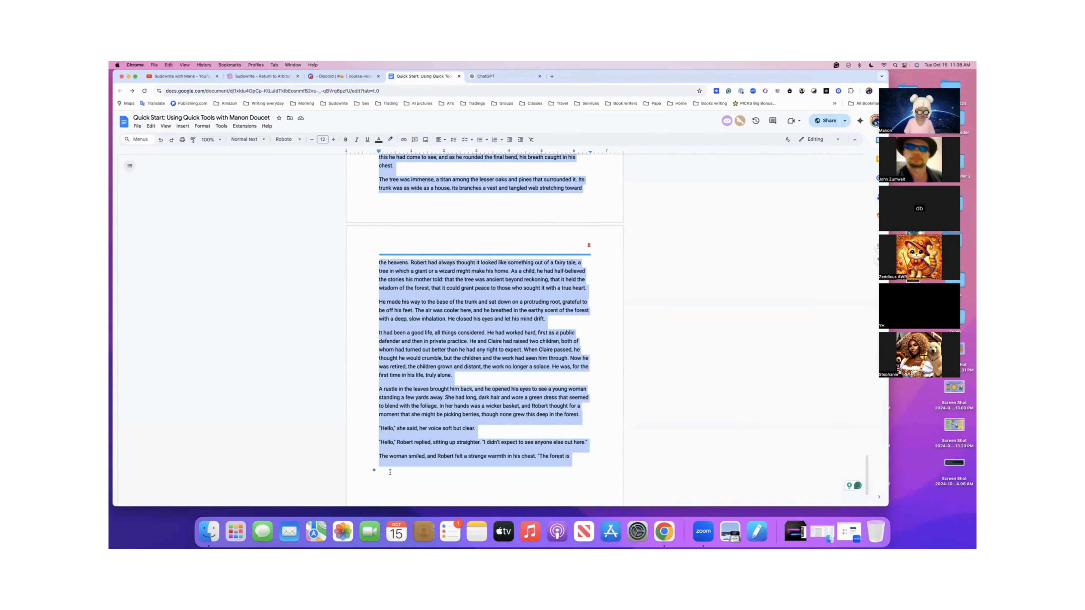
pyautogui.press('super+v')
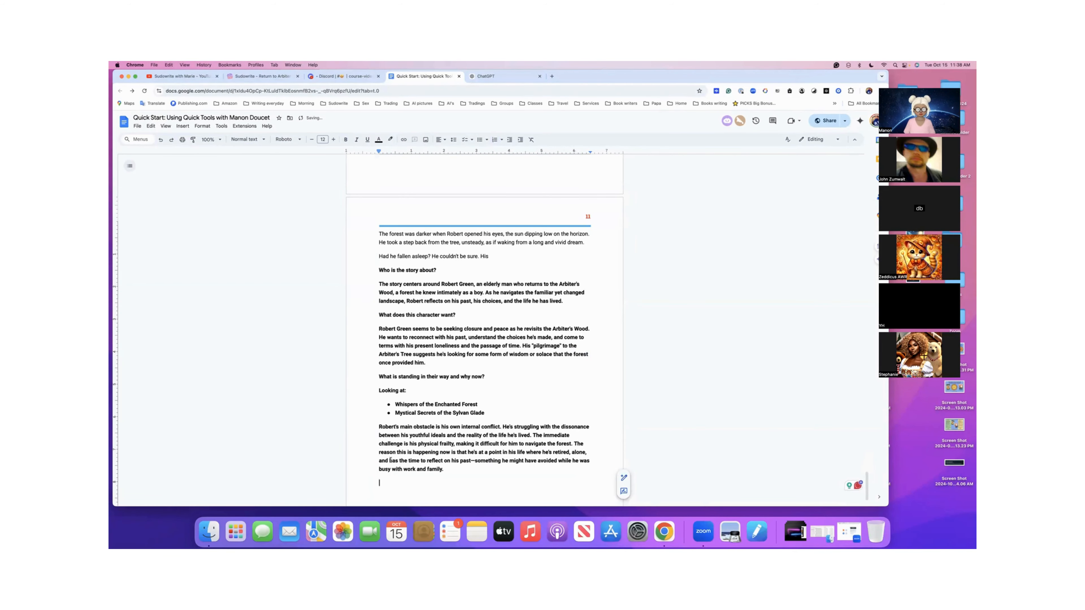
pyautogui.scroll(2, 409, 441)
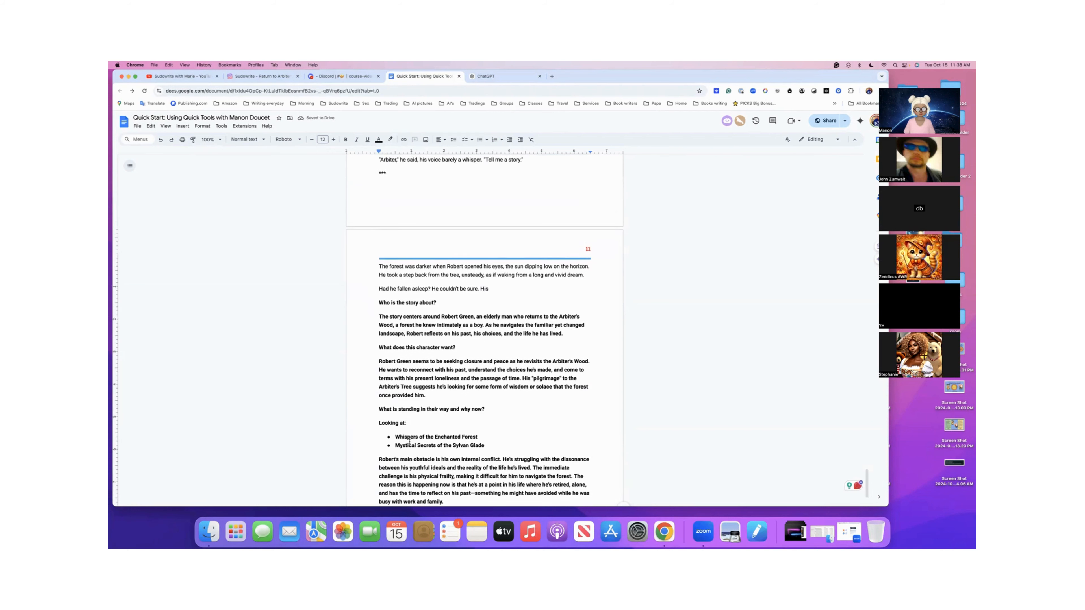
pyautogui.scroll(-1, 409, 442)
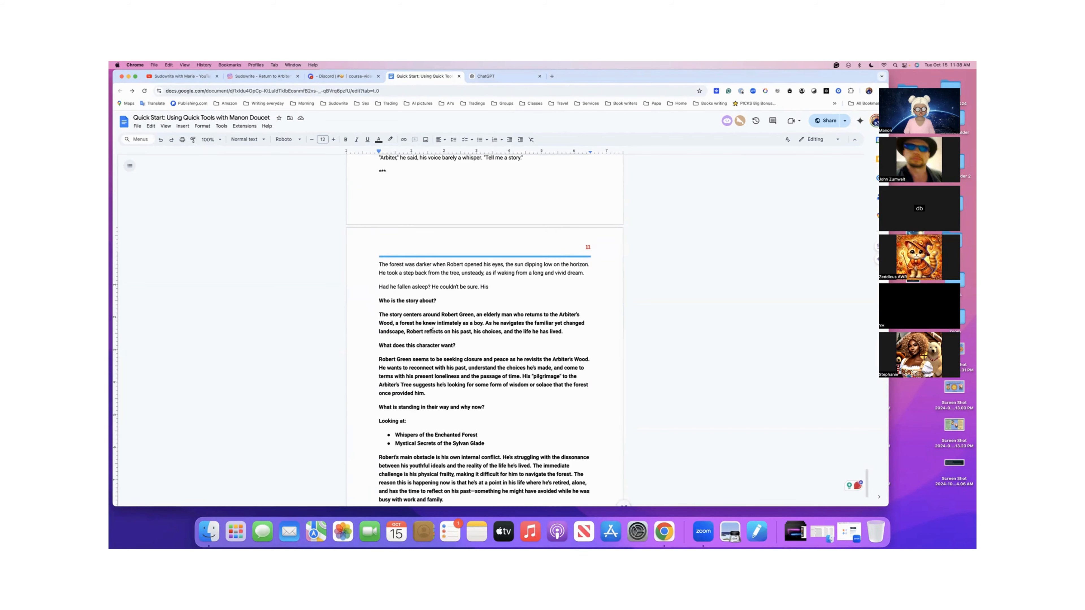
pyautogui.scroll(8, 432, 330)
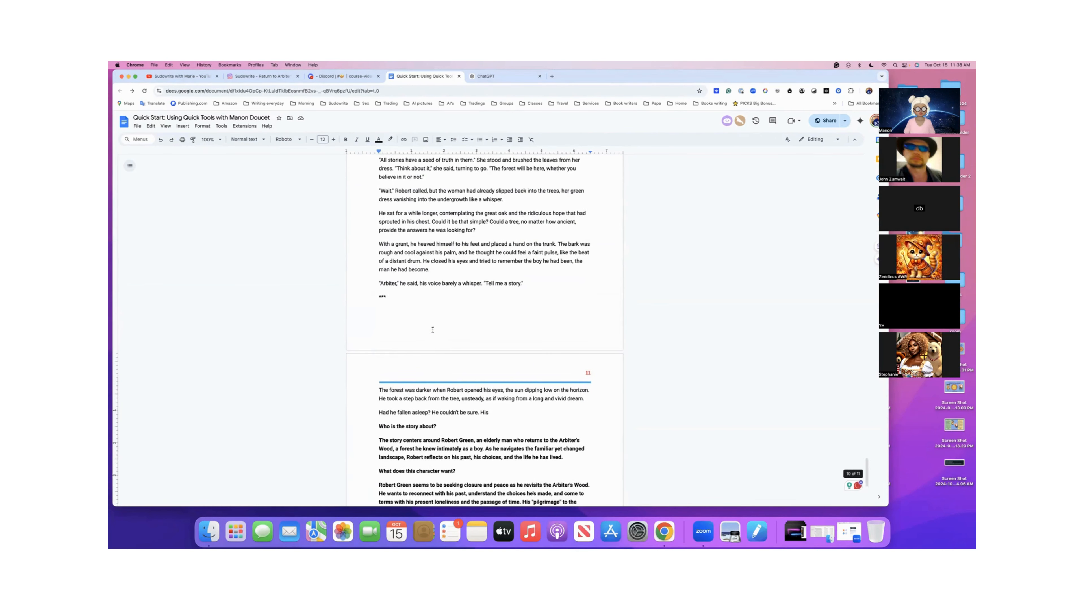
pyautogui.scroll(-10, 433, 330)
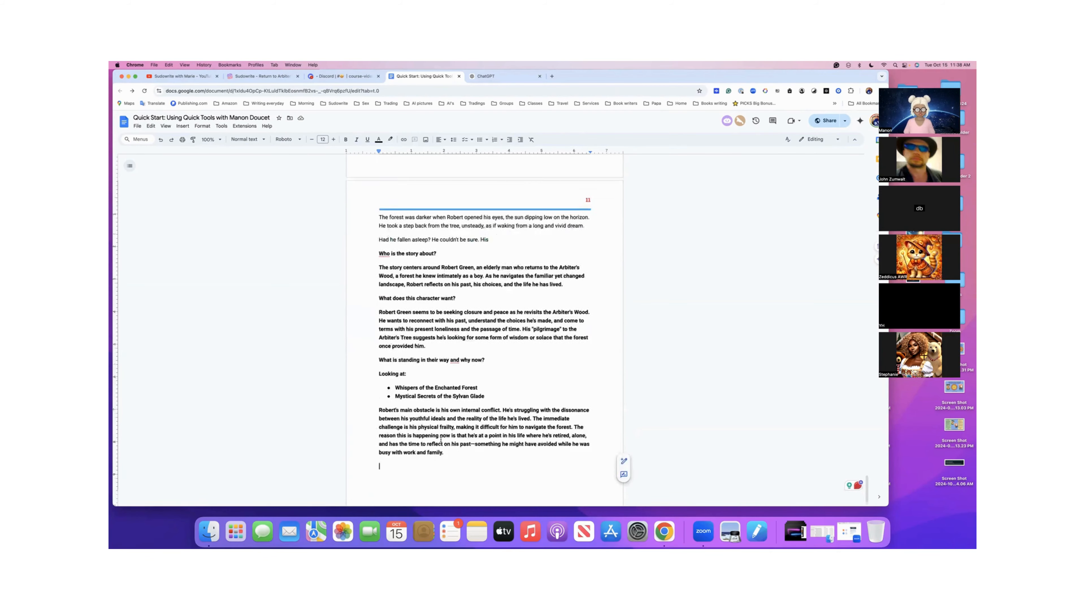
# - Select the Dialogue prompt "Can you write a conversation between two rivals in a fantasy world?" and look over the prompt categories below it
pyautogui.scroll(20, 440, 440)
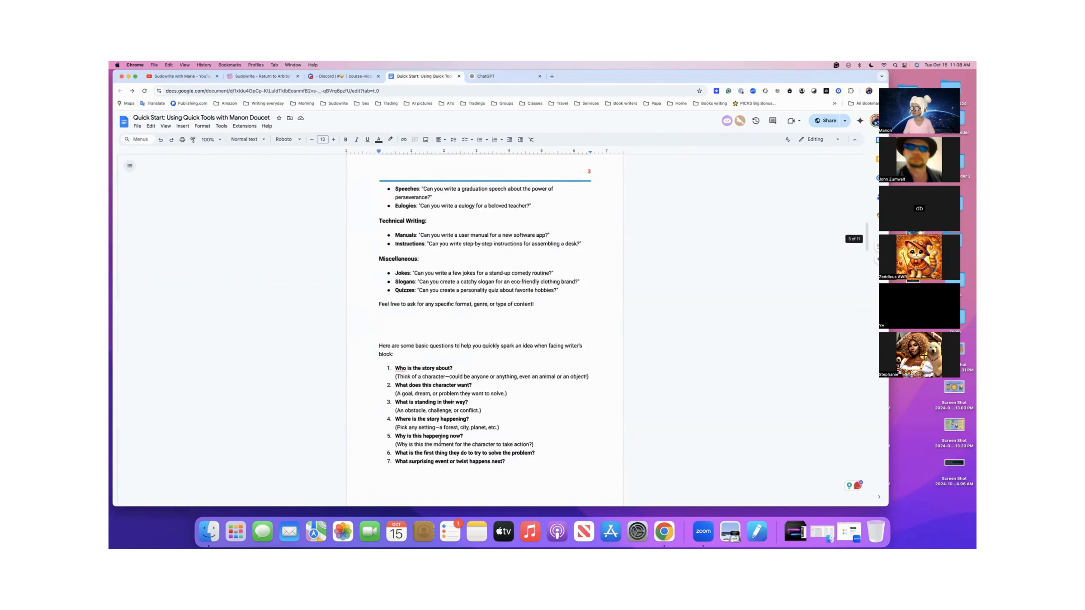
pyautogui.scroll(20, 598, 389)
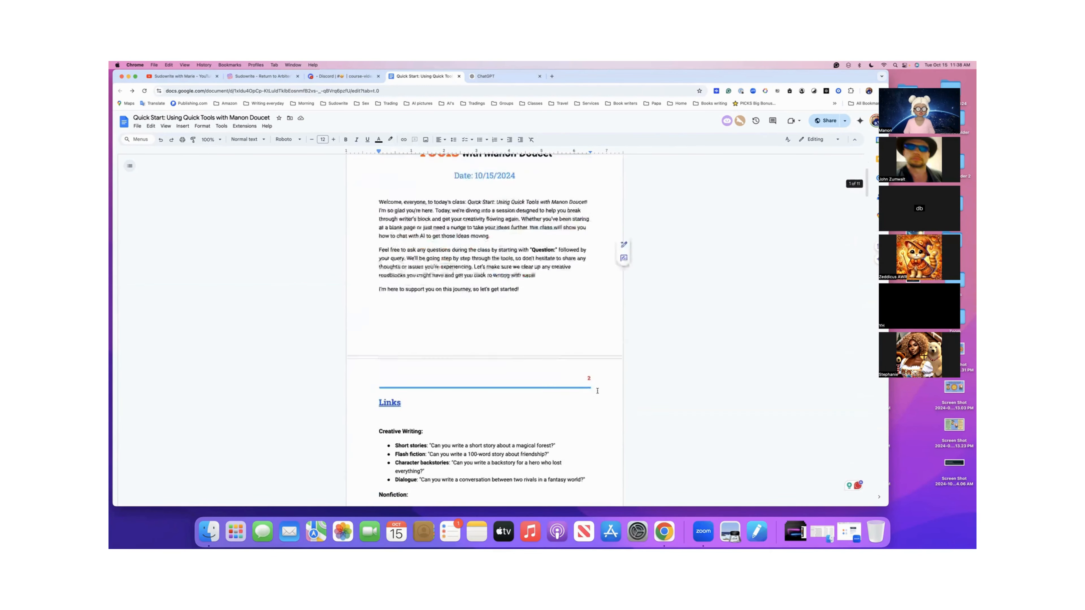
pyautogui.scroll(-6, 597, 391)
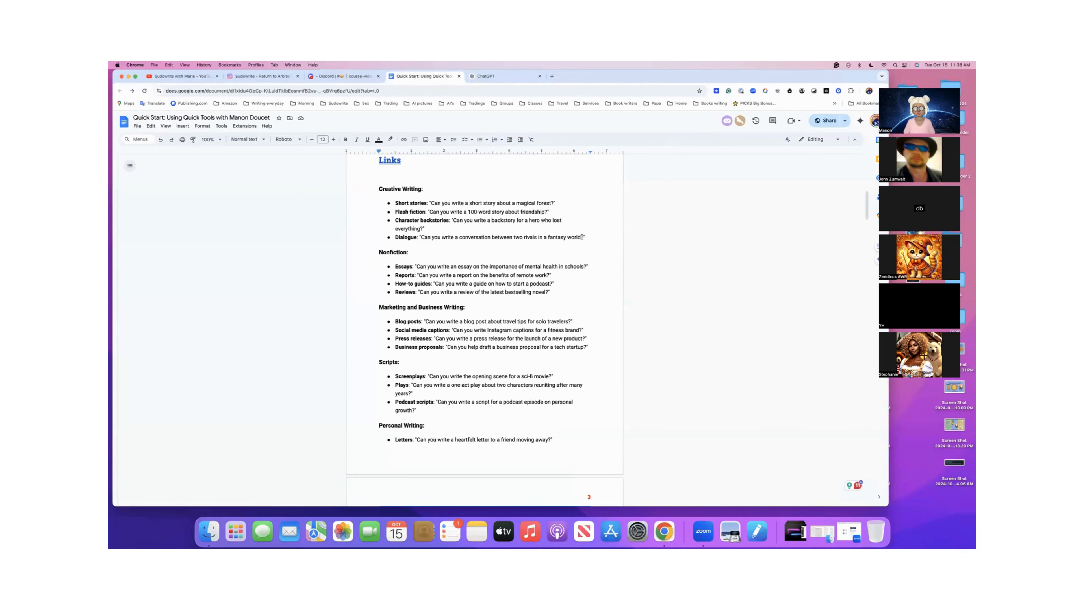
pyautogui.click(419, 237)
pyautogui.moveTo(443, 238); pyautogui.dragTo(588, 234)
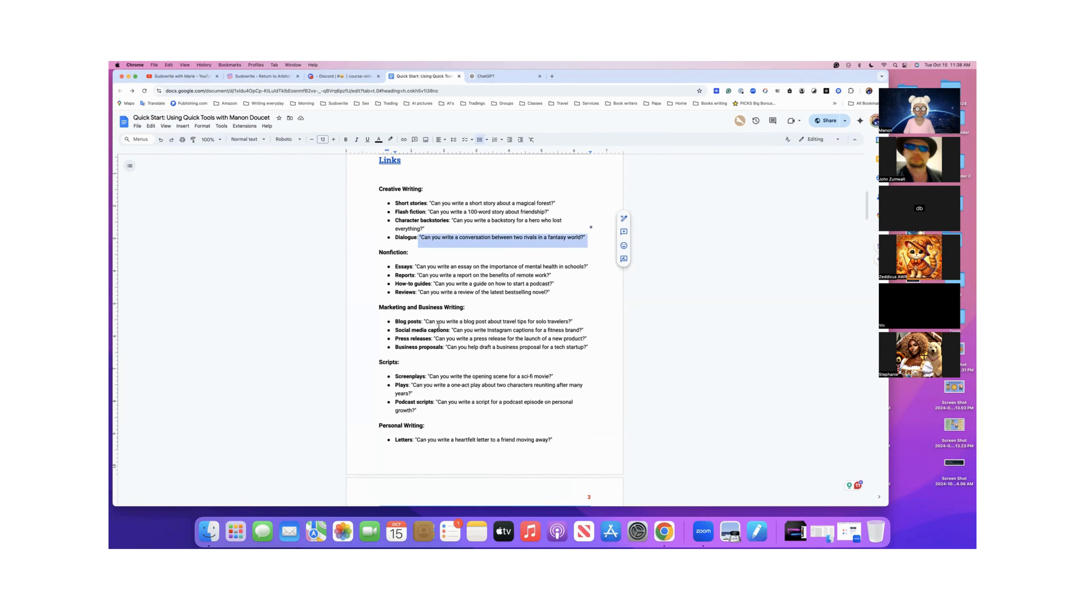
pyautogui.scroll(-2, 438, 326)
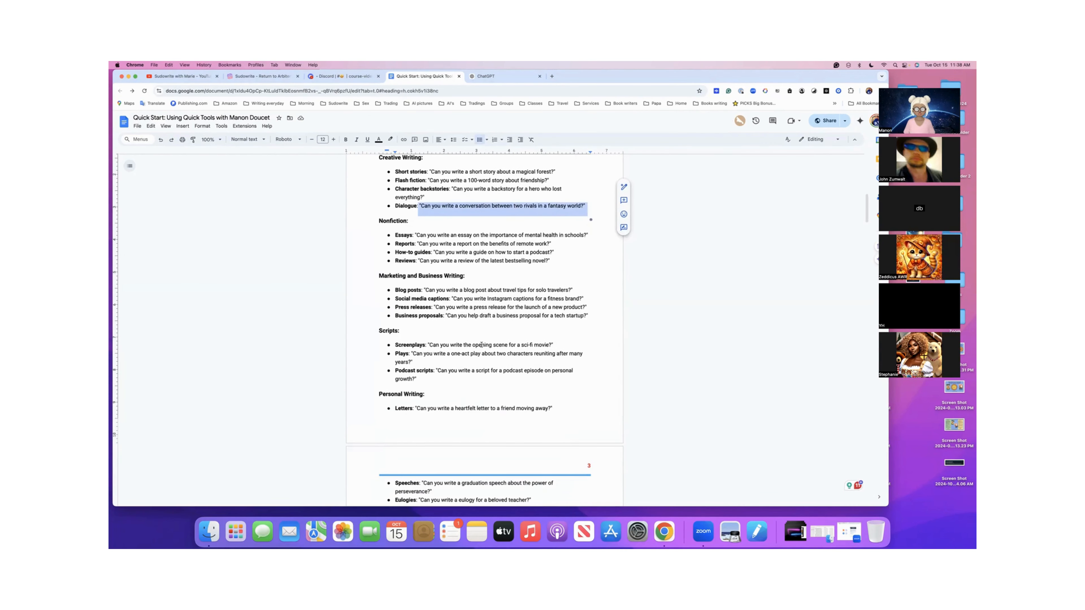
pyautogui.scroll(-12, 468, 346)
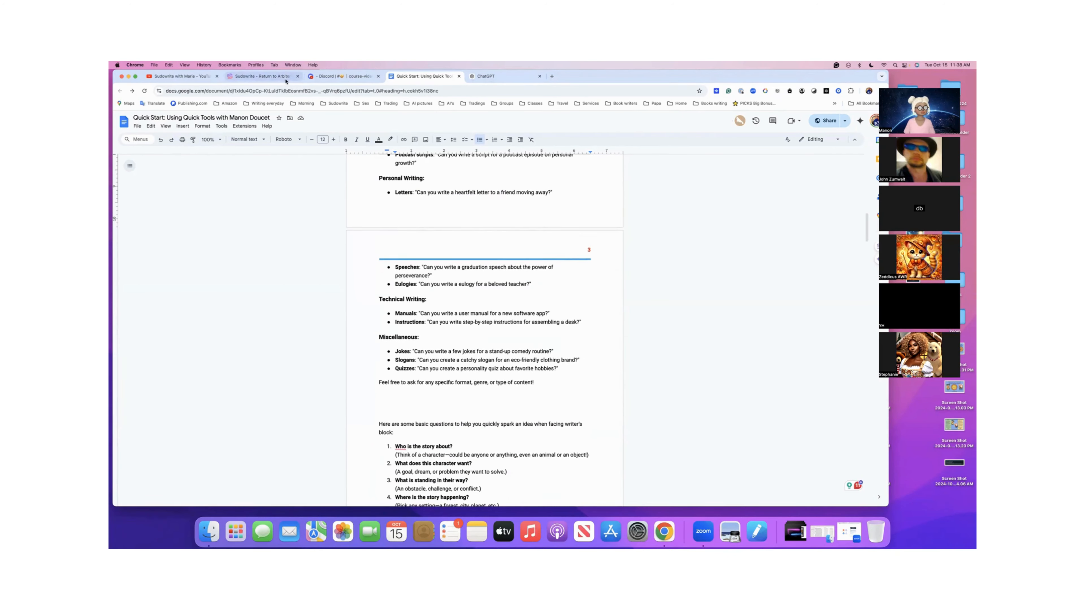
pyautogui.scroll(1, 396, 217)
pyautogui.scroll(3, 396, 217)
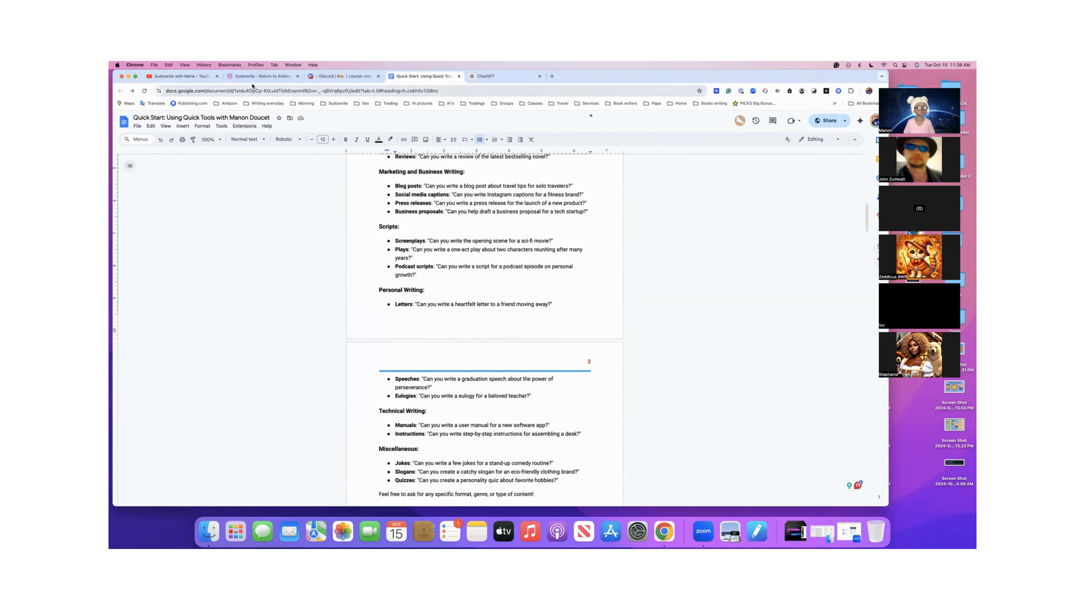
# - Switch to Sudowrite and add a new folder and a blank document to the Whispers project
pyautogui.click(261, 76)
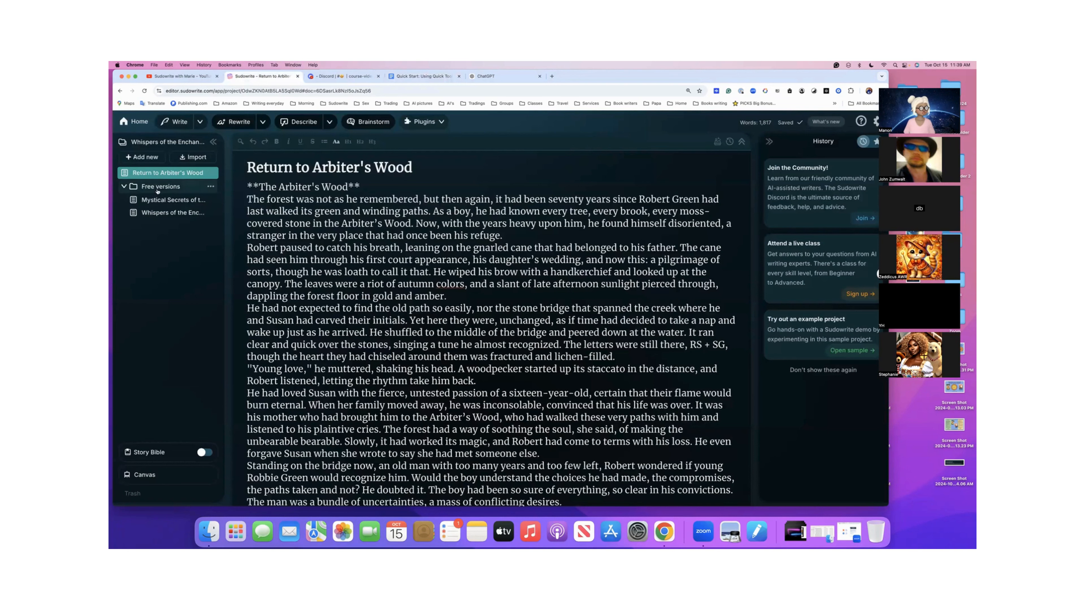
pyautogui.click(144, 158)
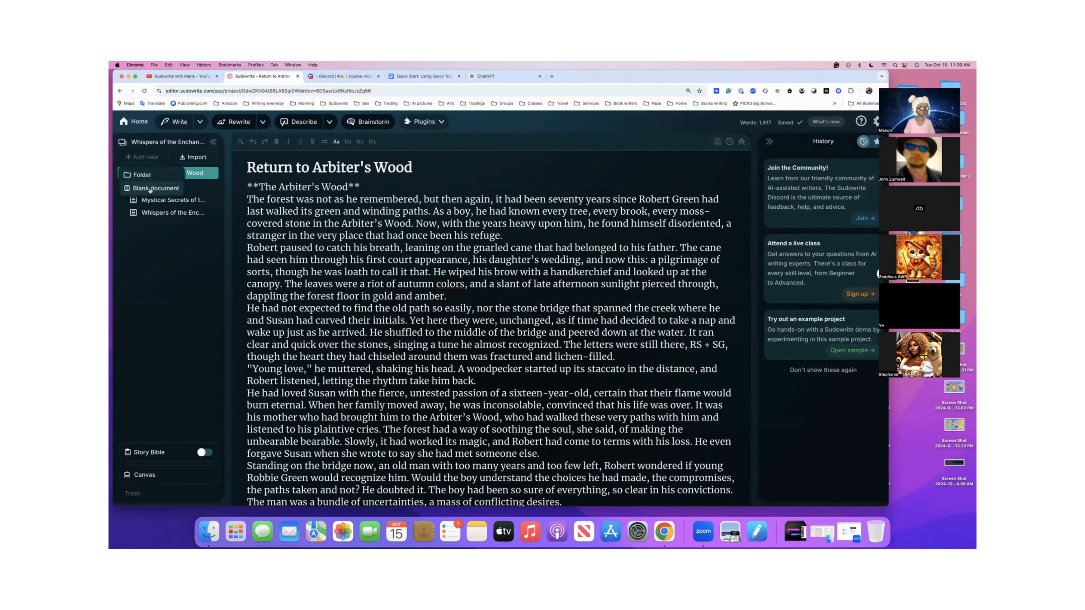
pyautogui.click(150, 189)
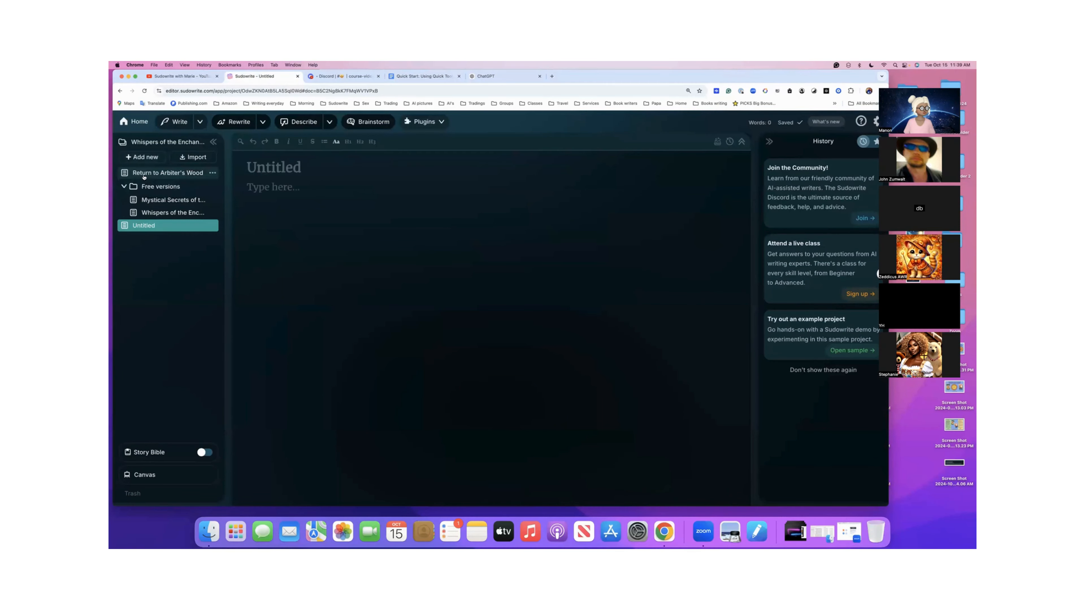
# - Rename the new blank document as "Paid version"
pyautogui.doubleClick(149, 226)
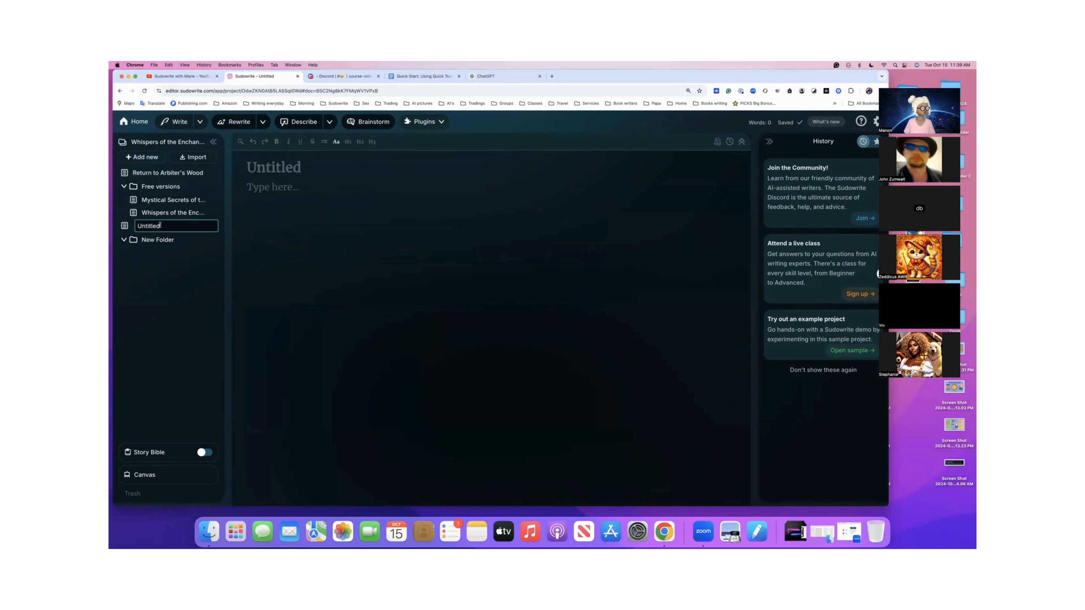
pyautogui.moveTo(159, 226); pyautogui.dragTo(137, 226)
pyautogui.write('Paid version')
pyautogui.press('Return')
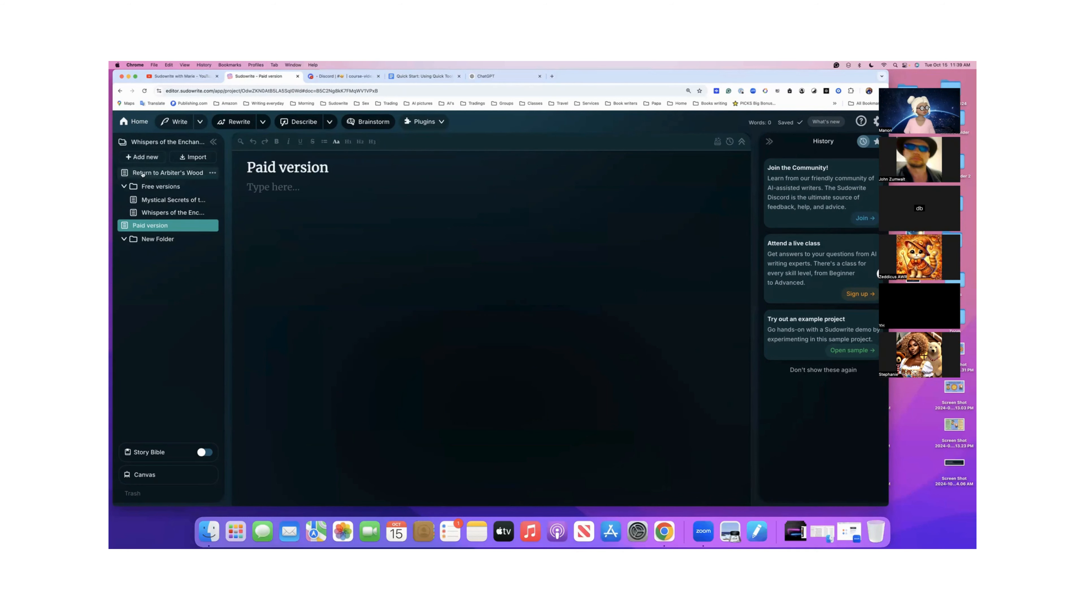
# - Move Return to Arbiter's Wood into the new folder and rename that folder as "Paid version", reusing the blank document's name
pyautogui.moveTo(143, 175); pyautogui.dragTo(159, 240)
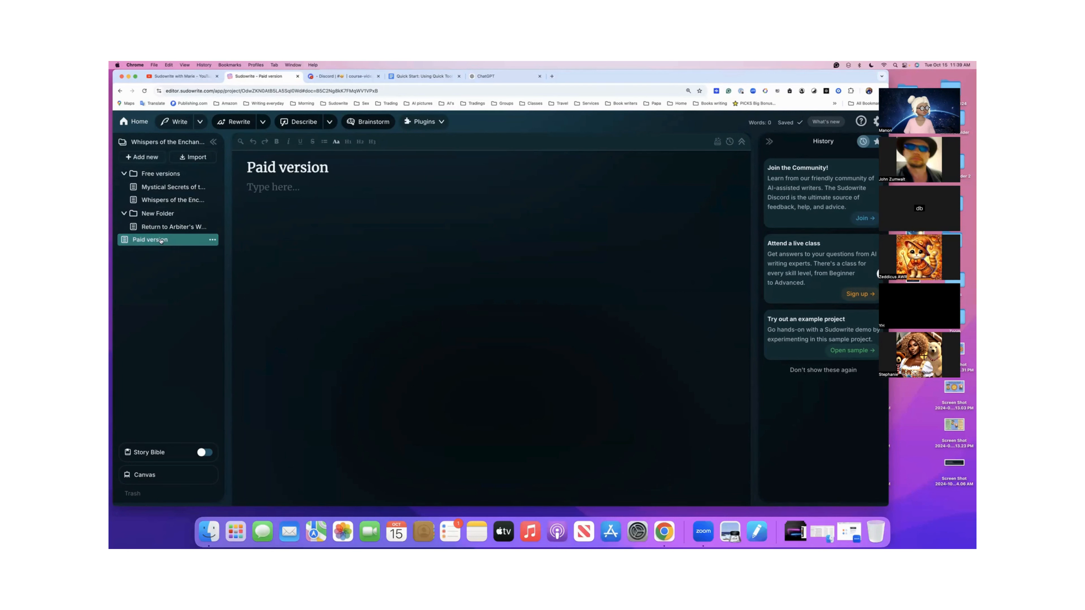
pyautogui.doubleClick(164, 240)
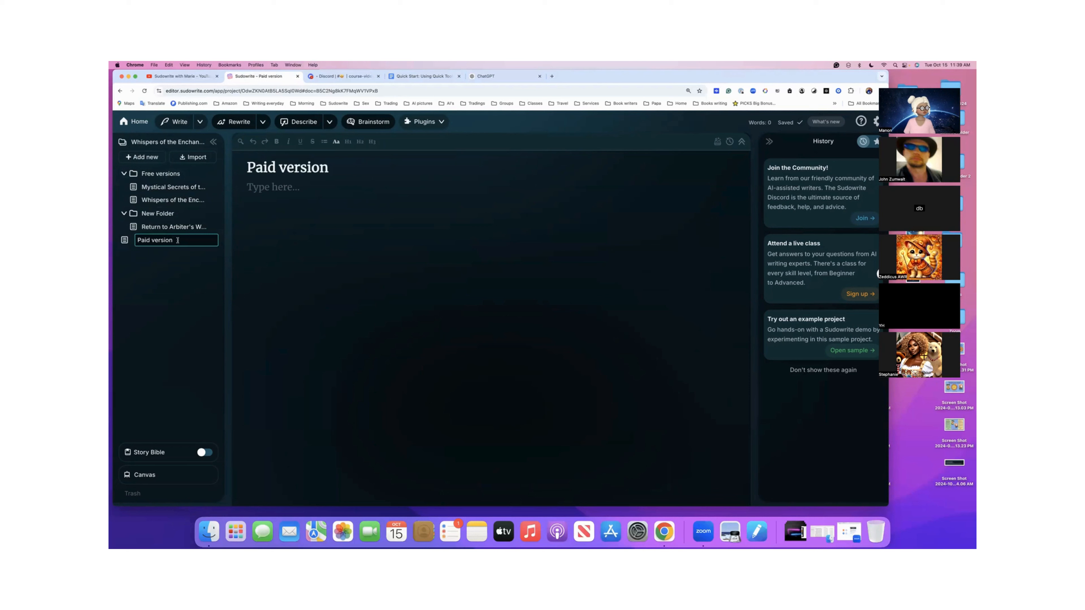
pyautogui.moveTo(177, 241); pyautogui.dragTo(136, 240)
pyautogui.press('super+c')
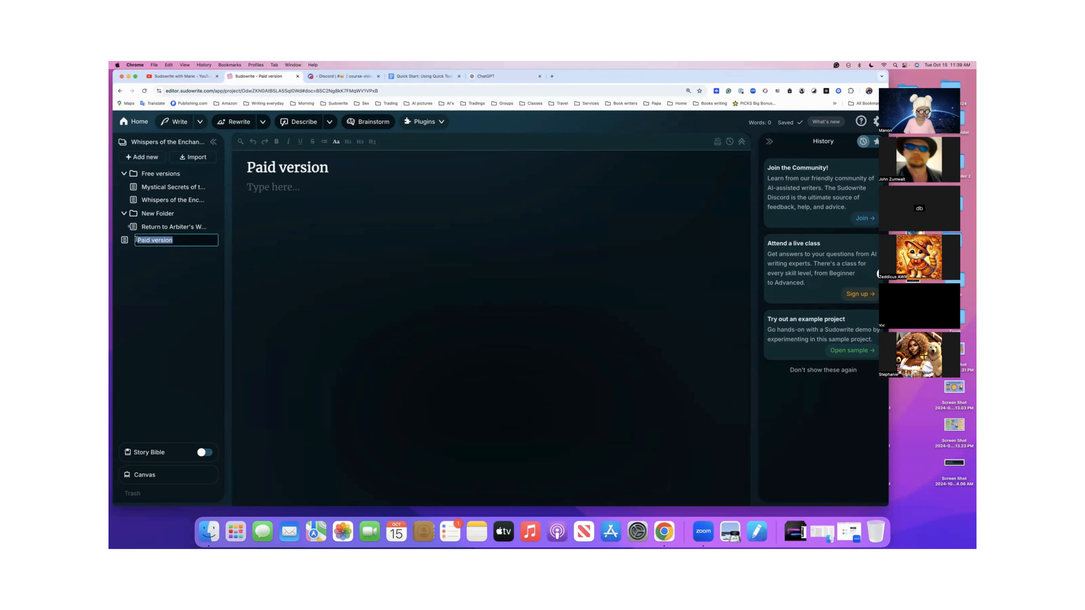
pyautogui.press('BackSpace')
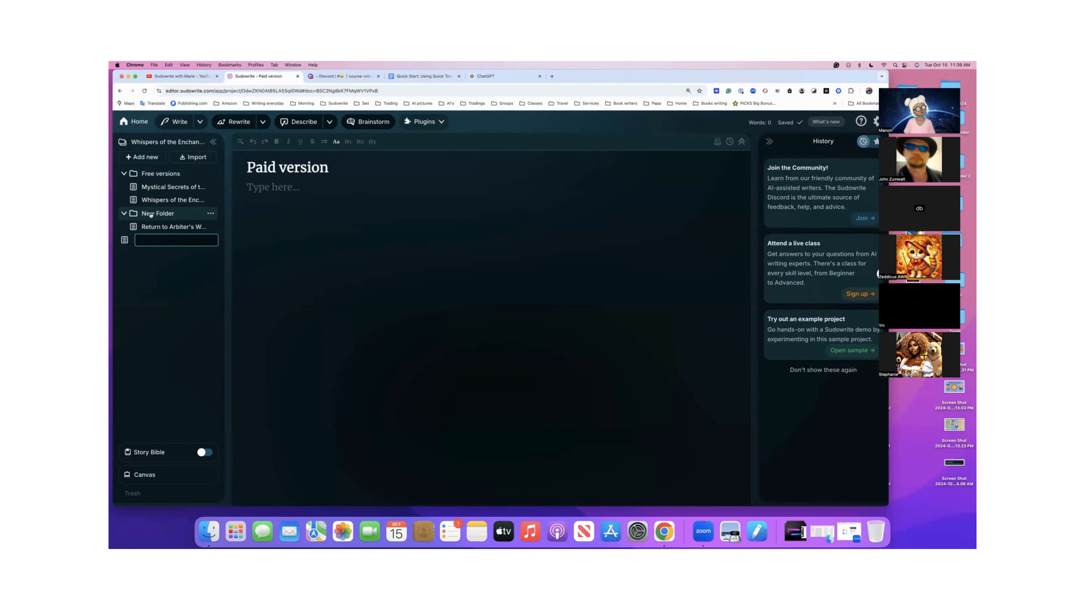
pyautogui.doubleClick(152, 215)
pyautogui.moveTo(156, 214); pyautogui.dragTo(143, 212)
pyautogui.press('super+v')
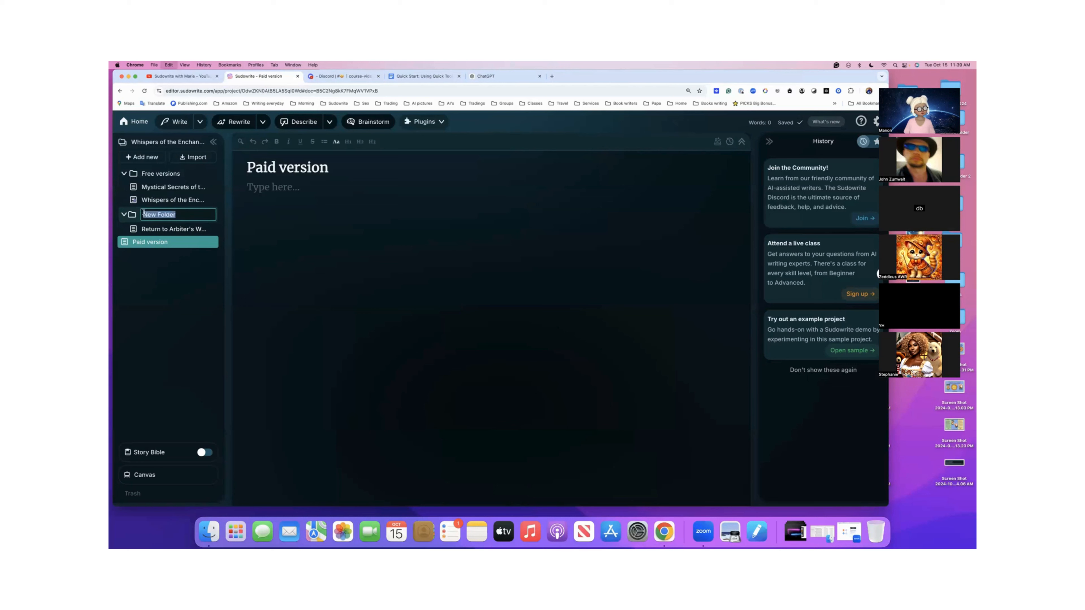
# - Collapse the paid and free version folders and clear the title of the blank document
pyautogui.click(125, 216)
pyautogui.click(124, 174)
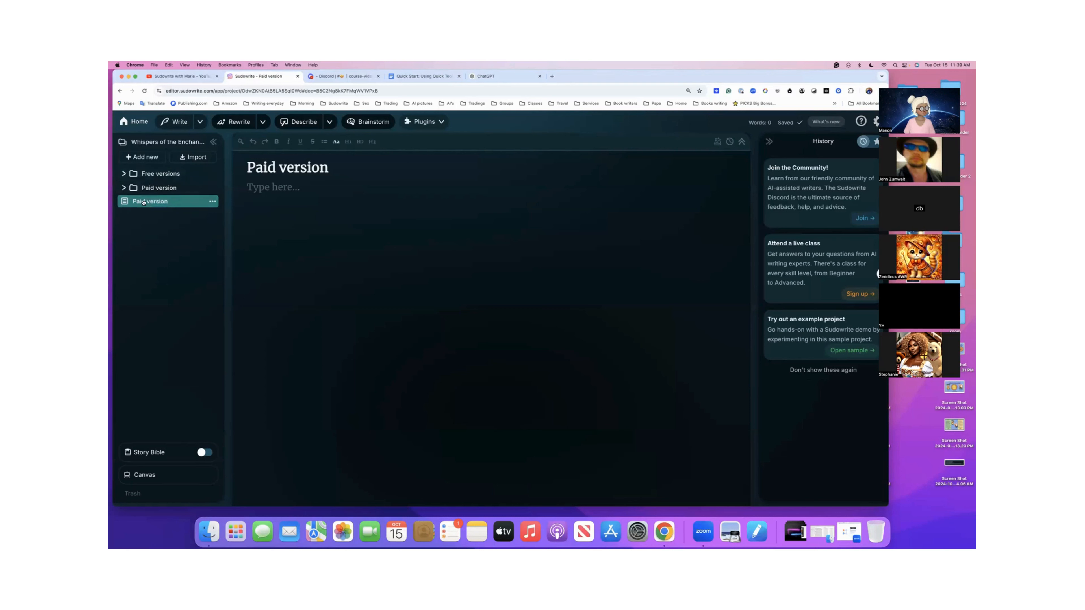
pyautogui.tripleClick(290, 167)
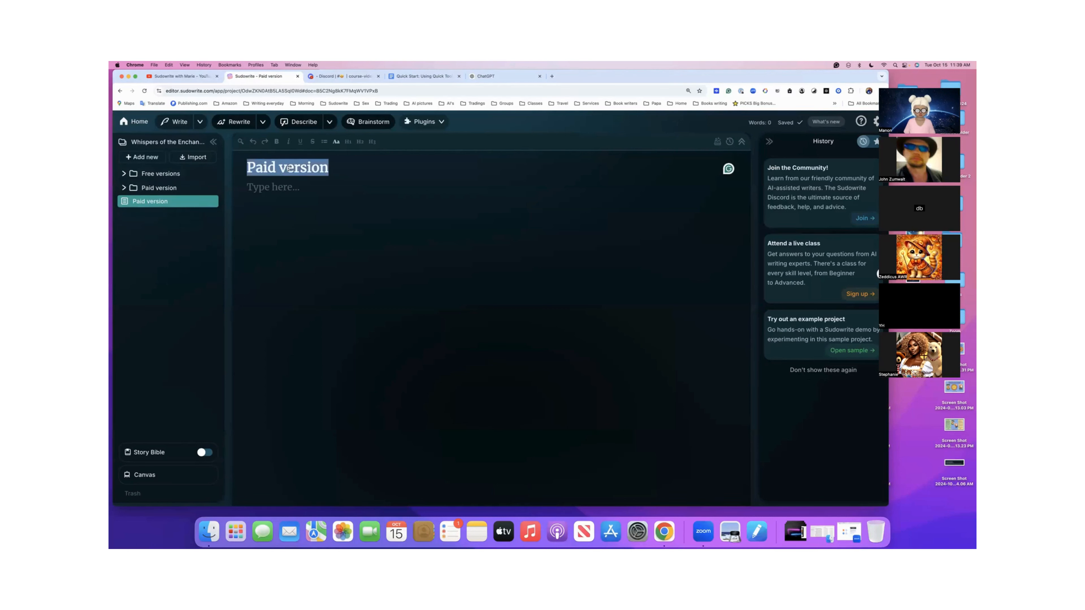
pyautogui.press('BackSpace')
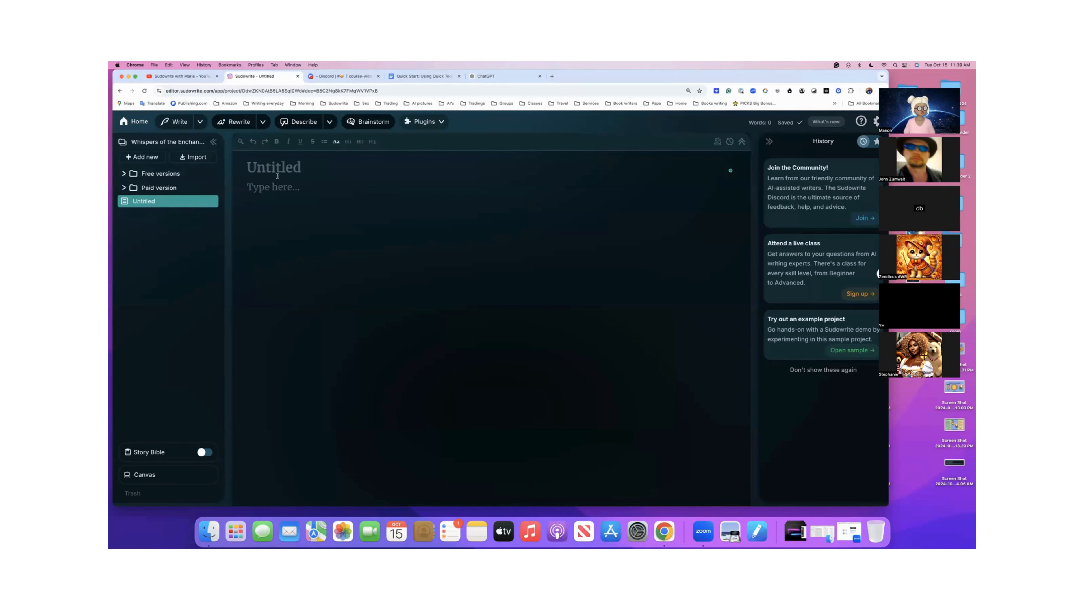
# - Copy the Dialogue prompt about two rivals in a fantasy world from the Quick Tools document
pyautogui.click(419, 77)
pyautogui.scroll(5, 398, 229)
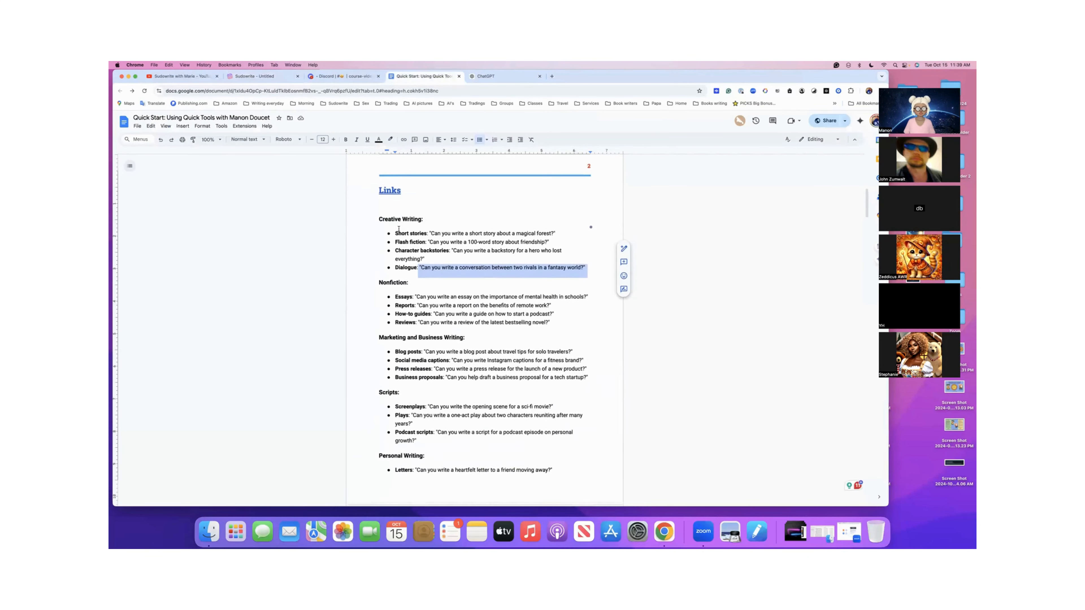
pyautogui.rightClick(454, 277)
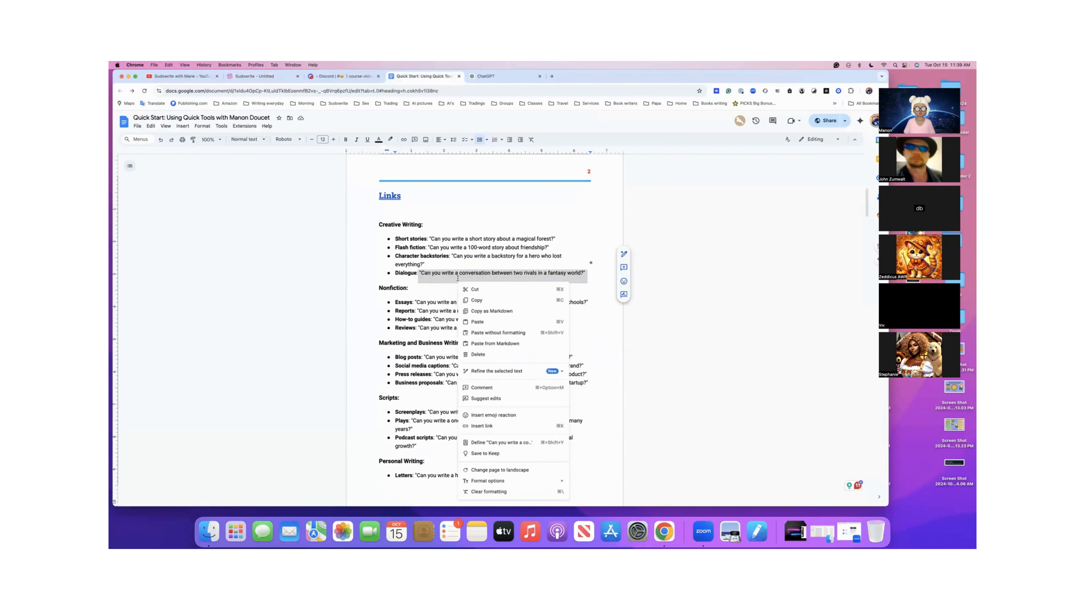
pyautogui.click(477, 300)
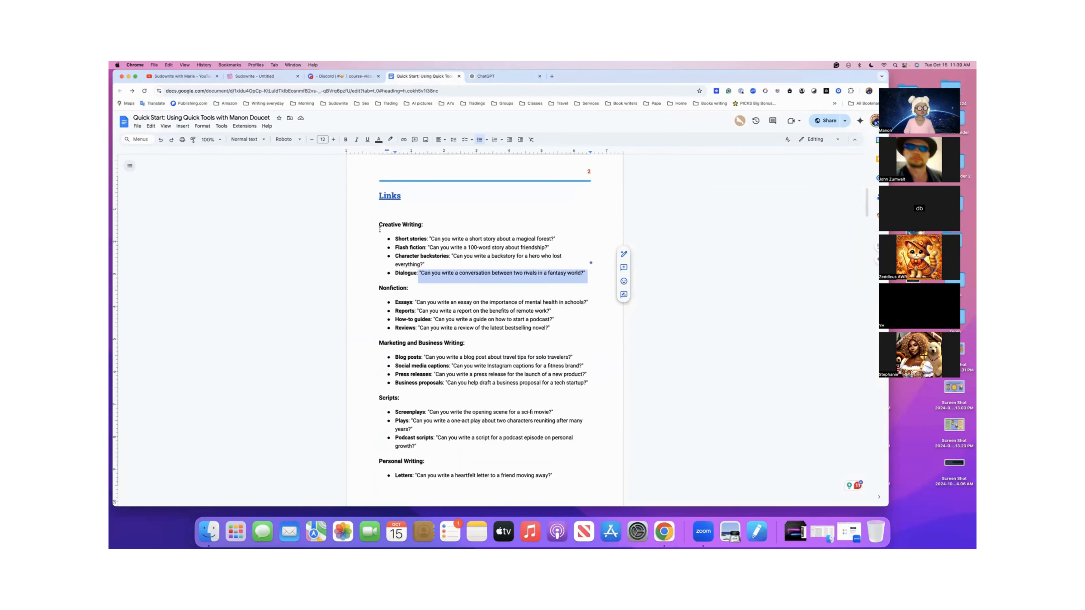
# - In the untitled Sudowrite document, ask Quick Chat "Can you write a conversation between two rivals in a fantasy world?" with Higher Quality off
pyautogui.click(268, 79)
pyautogui.click(299, 197)
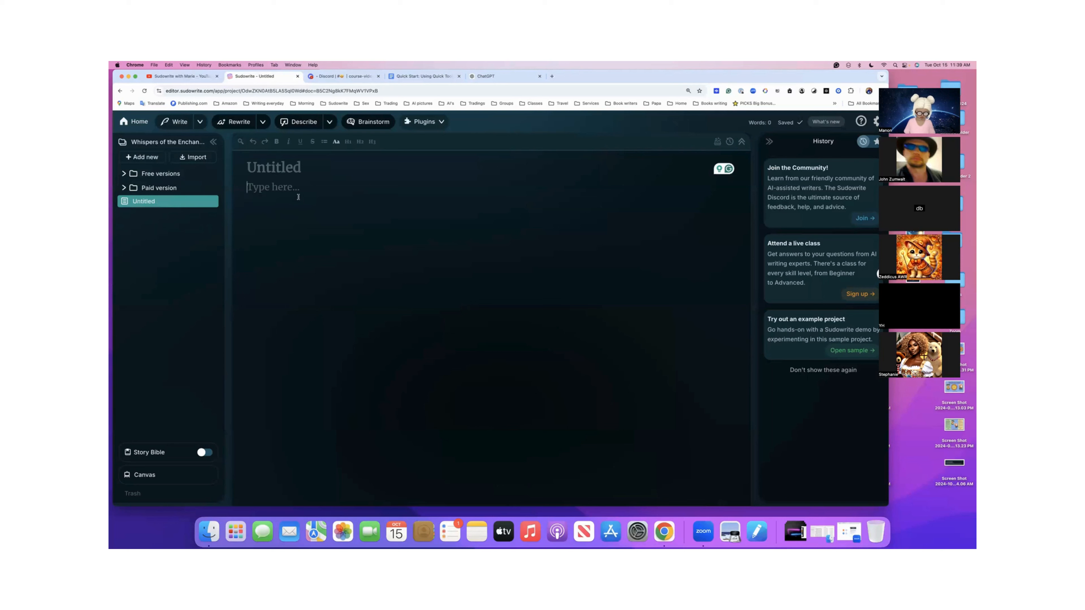
pyautogui.press('super+k')
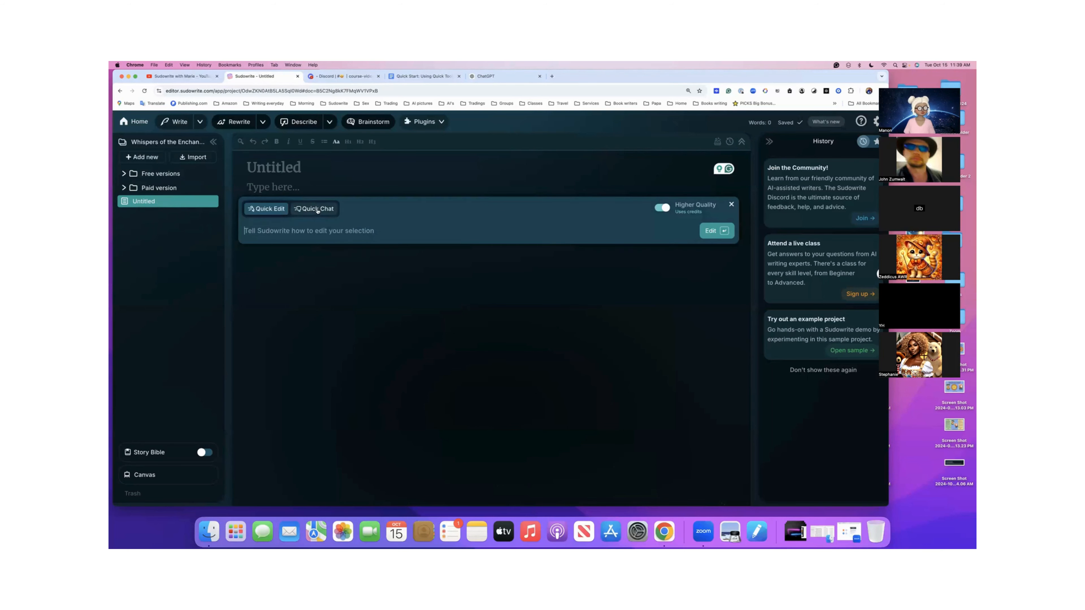
pyautogui.click(317, 209)
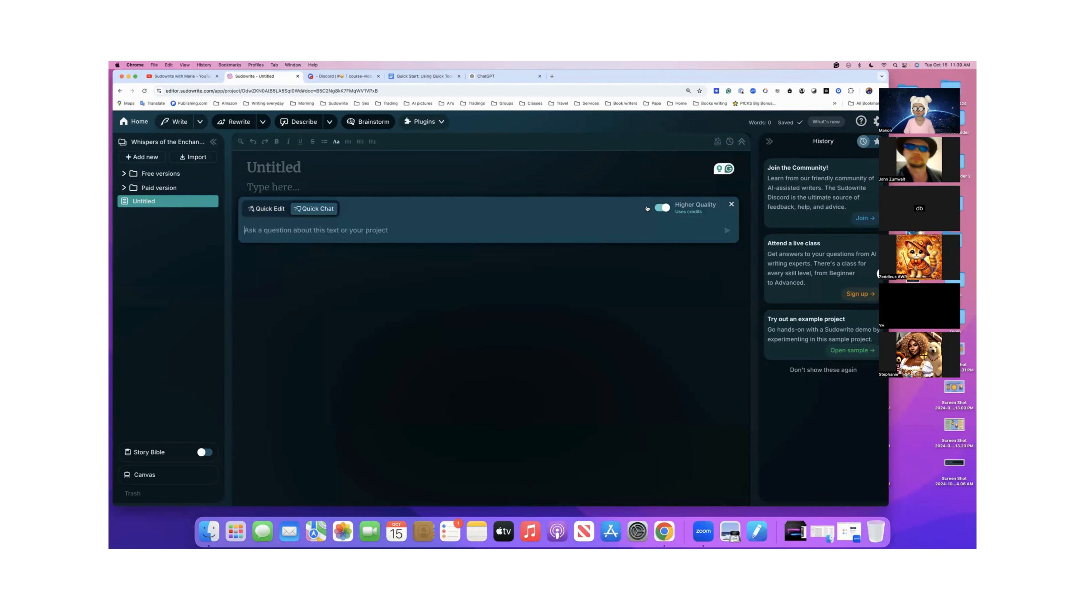
pyautogui.click(661, 208)
pyautogui.press('super+v')
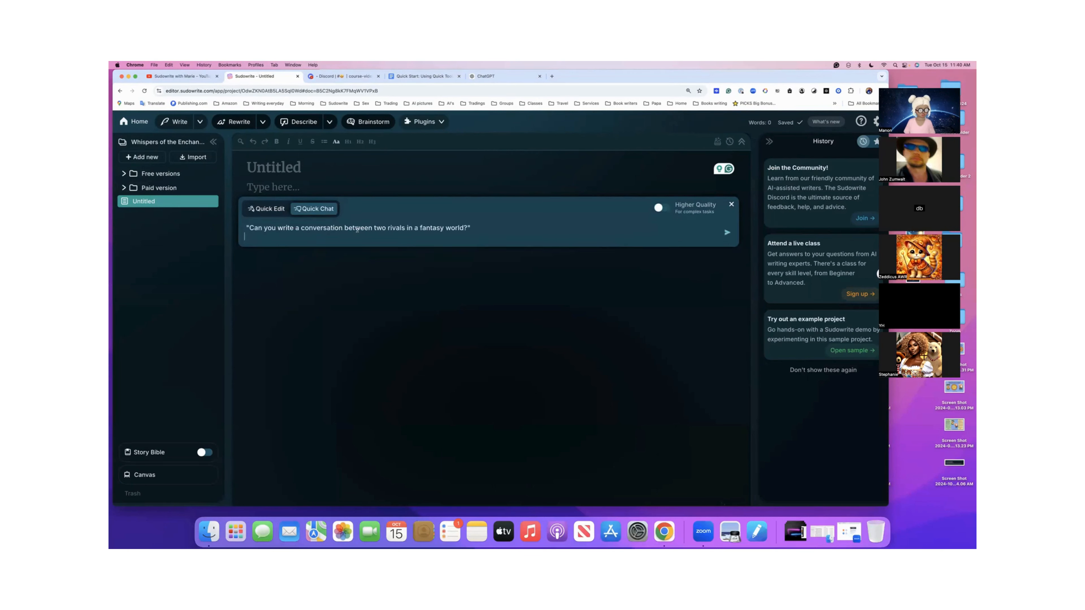
pyautogui.press('BackSpace')
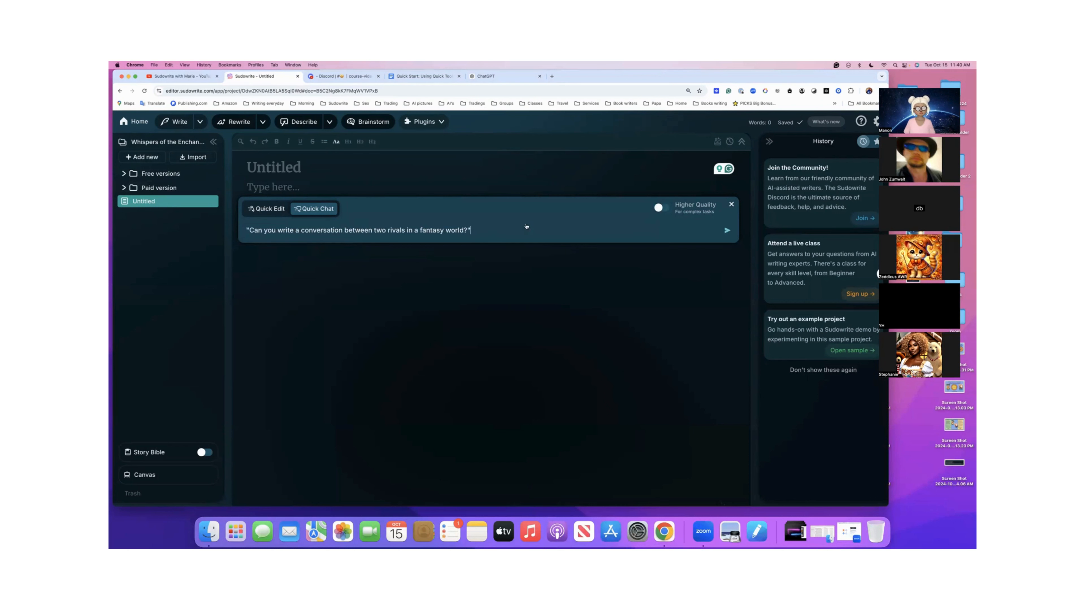
pyautogui.click(726, 232)
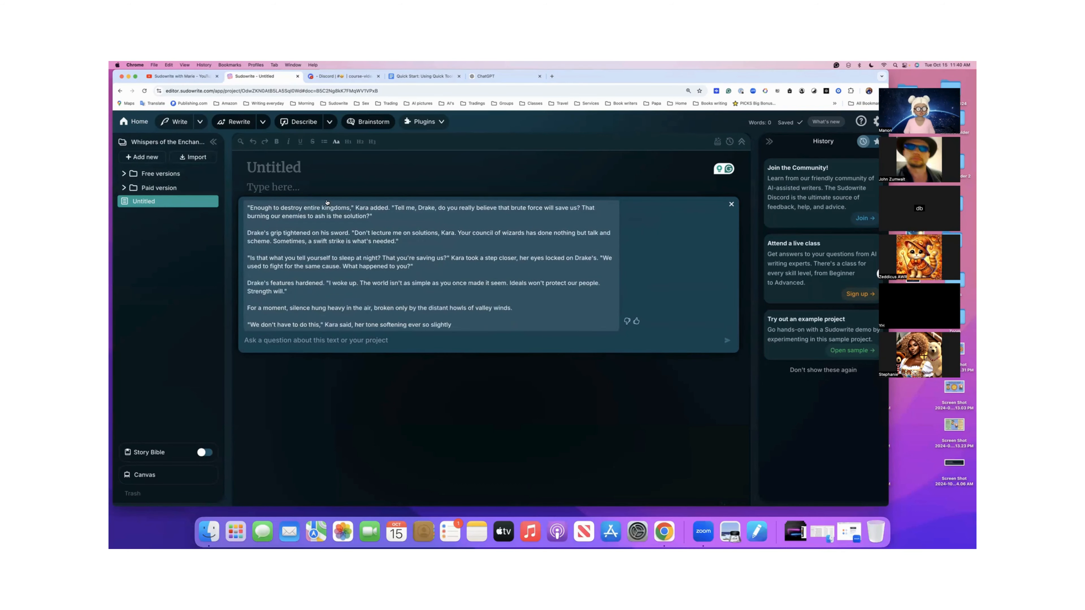
# - Read through the Quick Chat conversation between the two rivals from its opening to its last line
pyautogui.scroll(15, 325, 222)
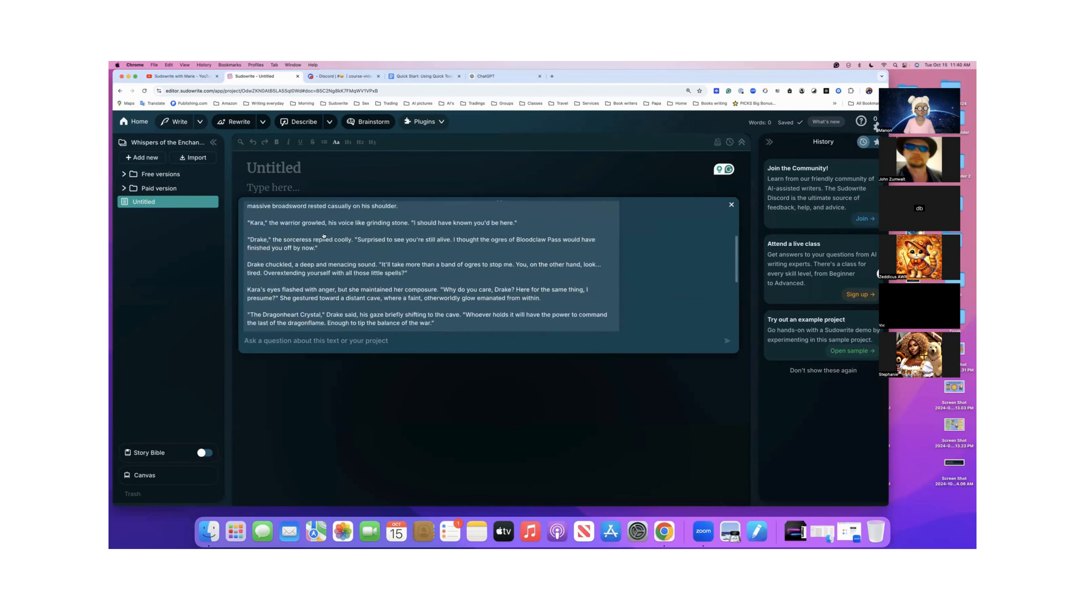
pyautogui.scroll(3, 324, 236)
pyautogui.scroll(-4, 324, 235)
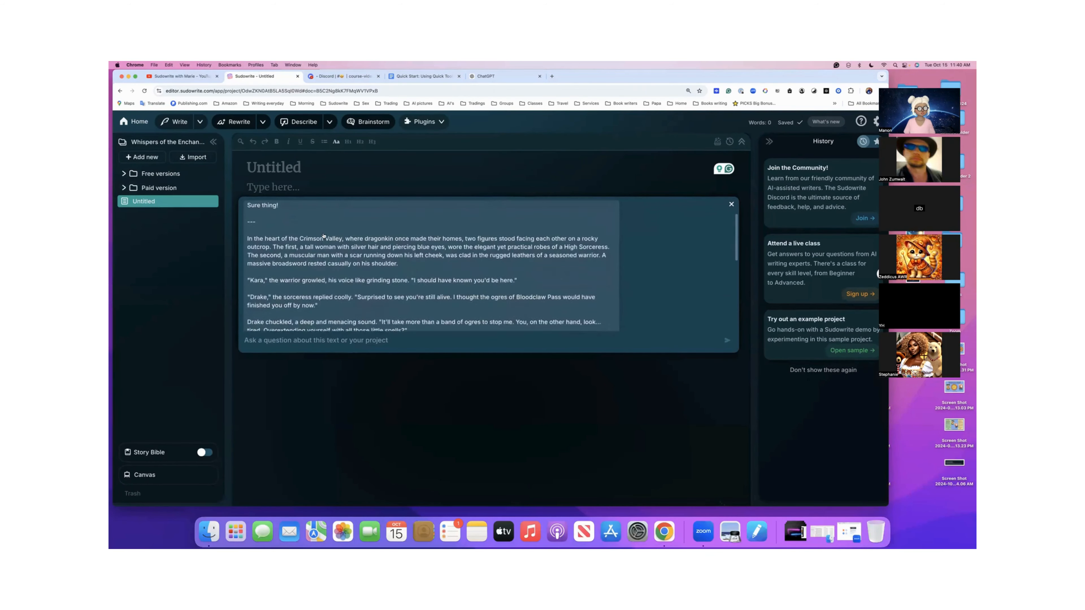
pyautogui.scroll(1, 324, 236)
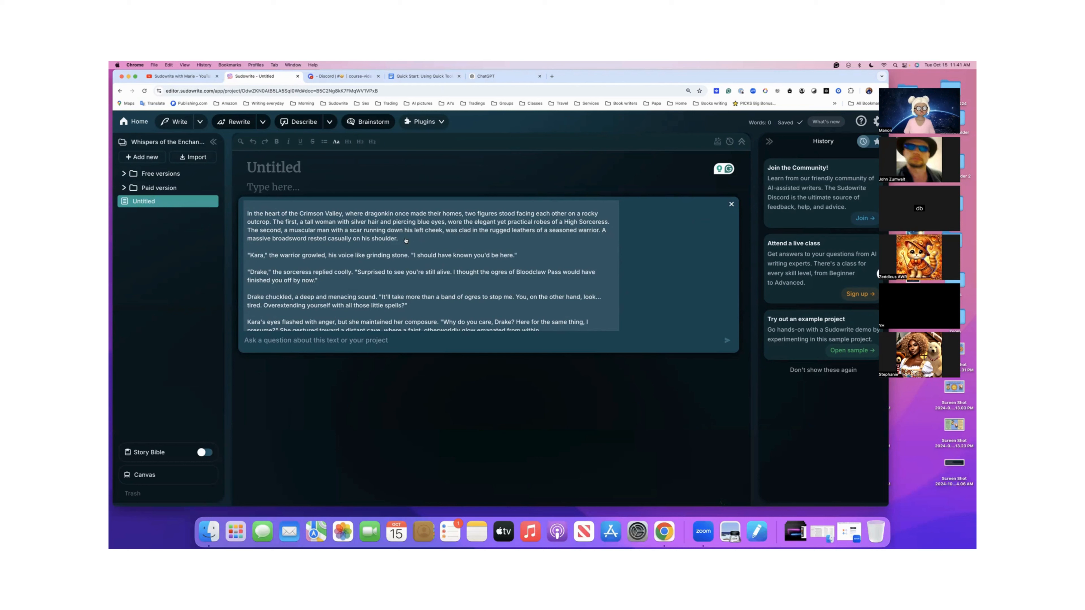
pyautogui.scroll(-1, 406, 240)
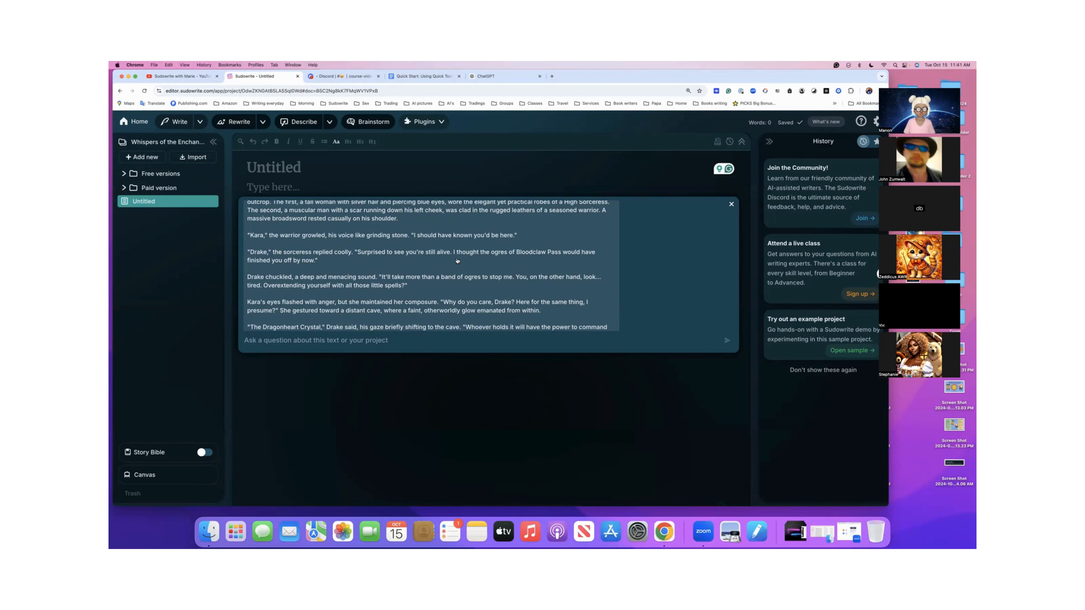
pyautogui.scroll(-10, 458, 261)
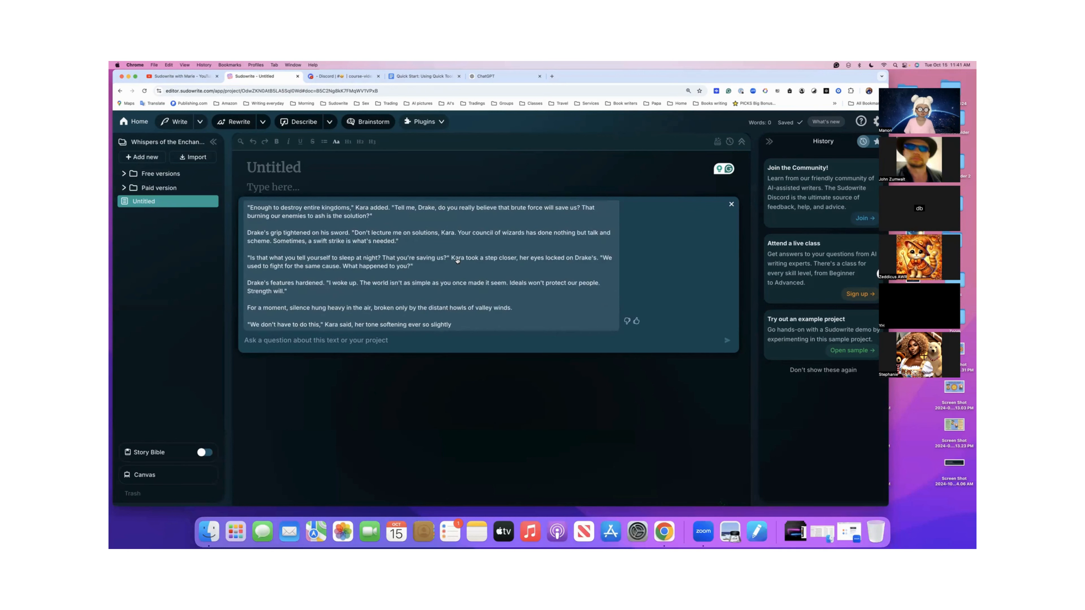
# - Copy the whole rivals conversation with a thumbs-up rating, close Quick Chat, and paste the text into the untitled document to look it over
pyautogui.scroll(10, 457, 267)
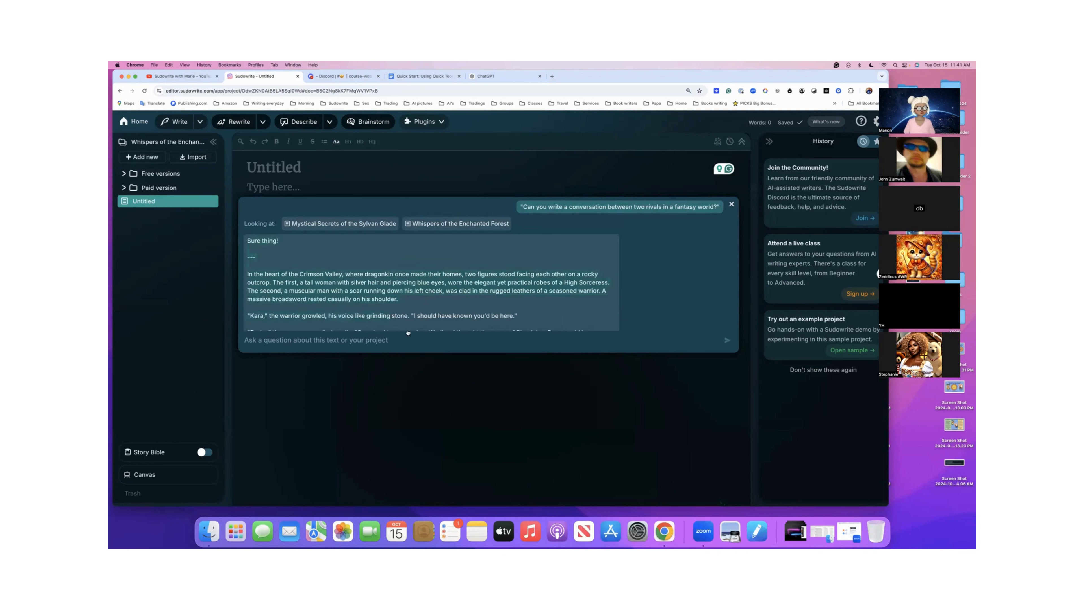
pyautogui.scroll(-10, 408, 333)
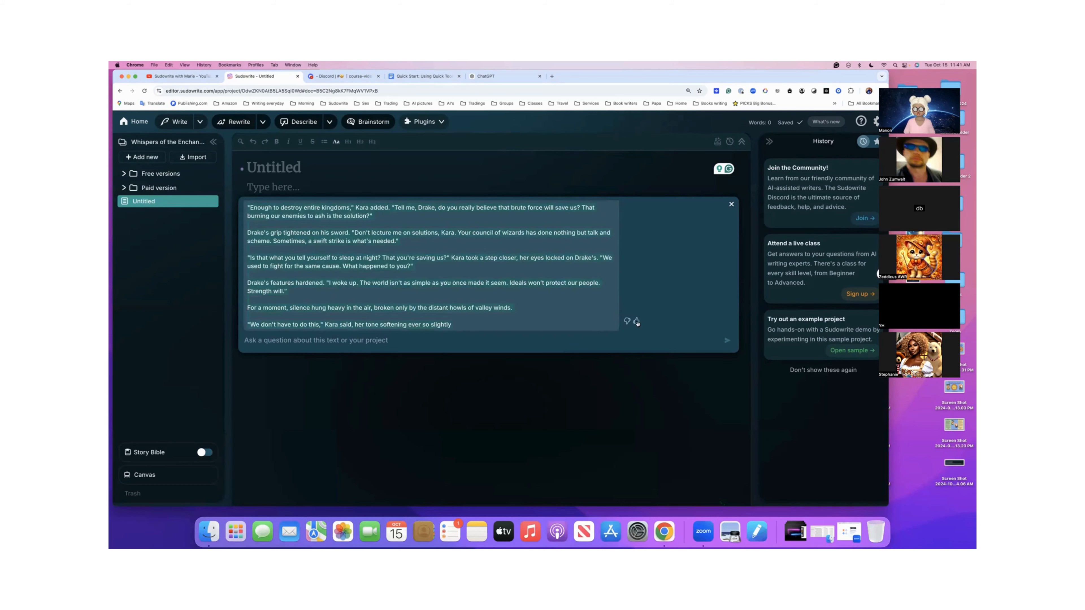
pyautogui.click(637, 321)
pyautogui.click(629, 165)
pyautogui.click(731, 206)
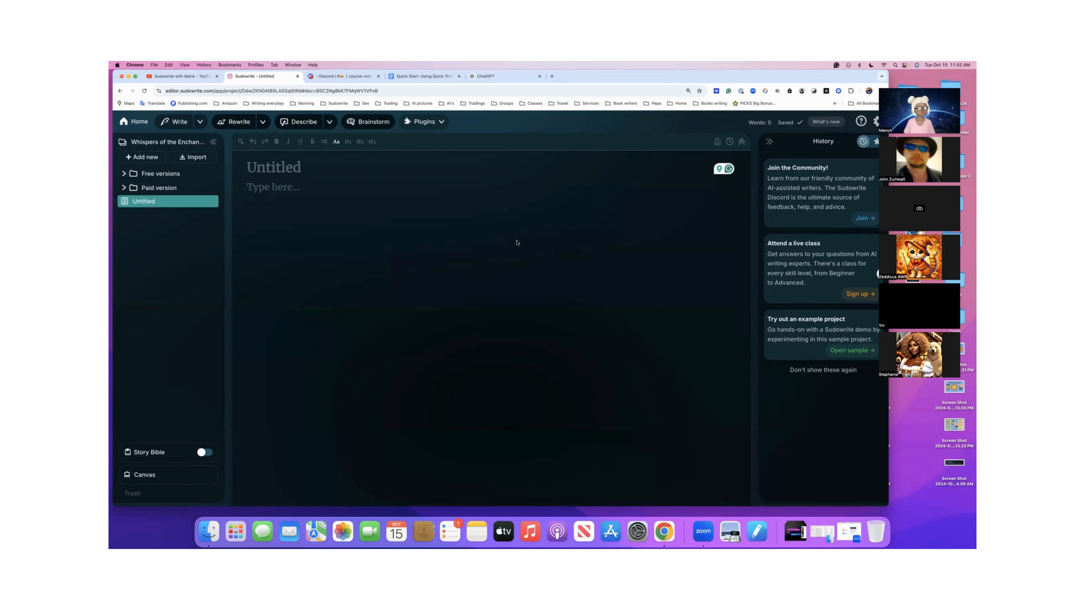
pyautogui.press('super+v')
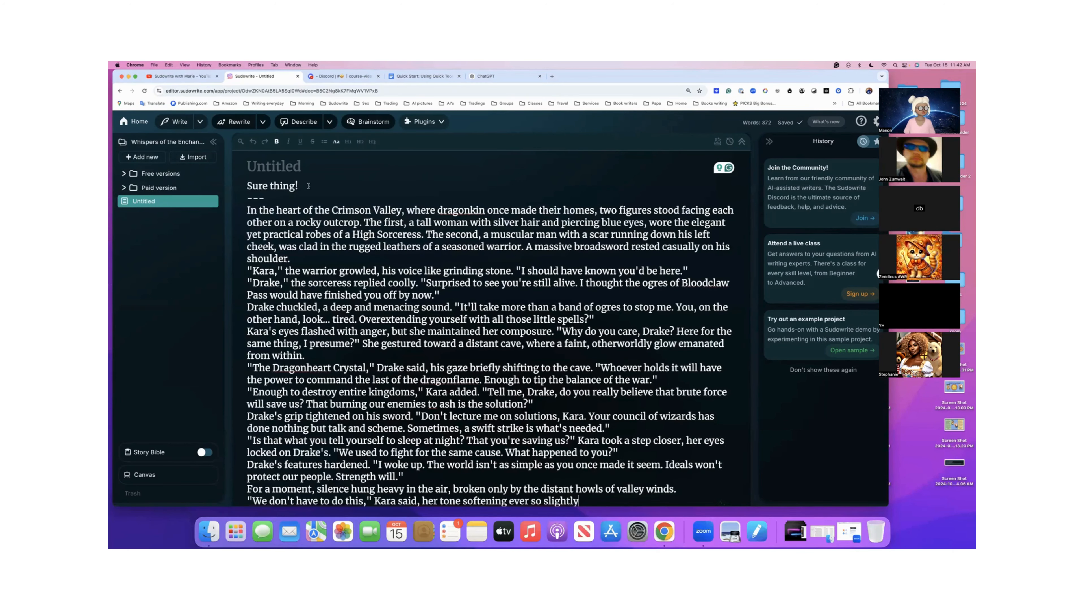
pyautogui.scroll(-1, 312, 243)
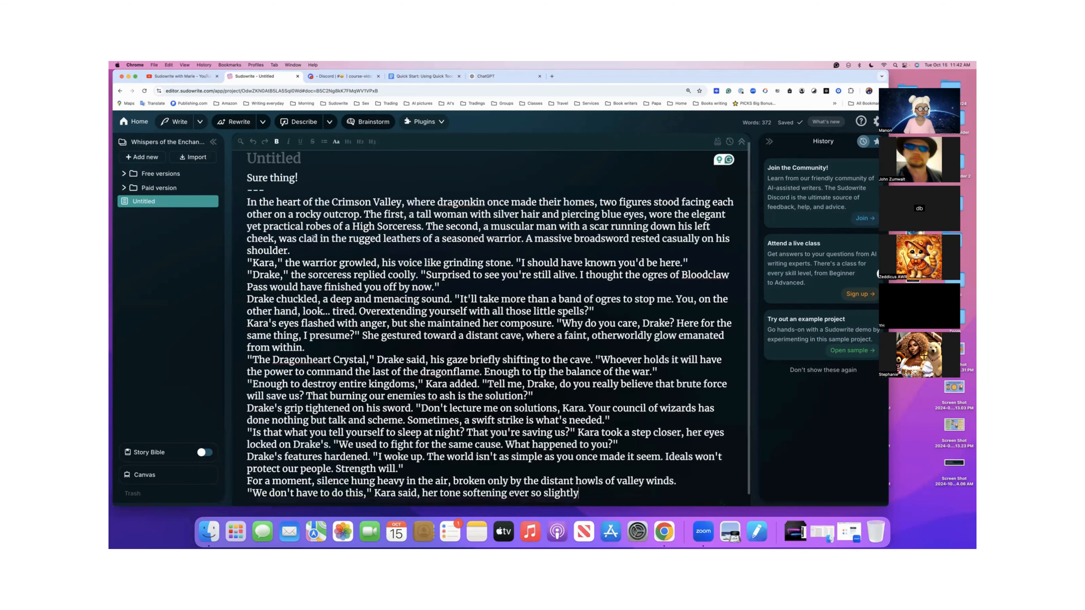
pyautogui.scroll(1, 311, 244)
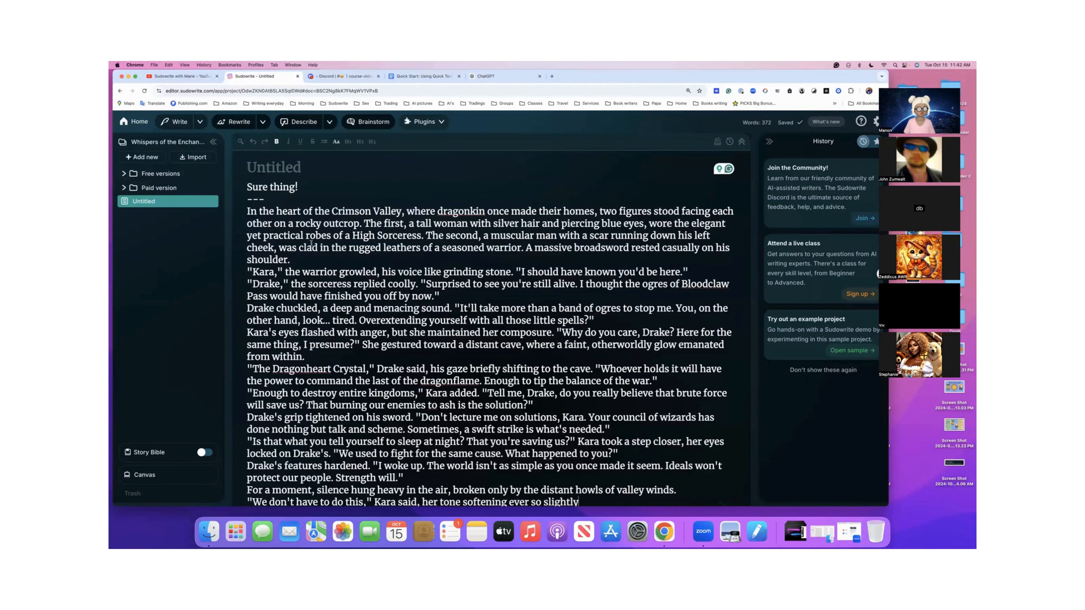
pyautogui.scroll(-1, 311, 243)
pyautogui.scroll(1, 311, 243)
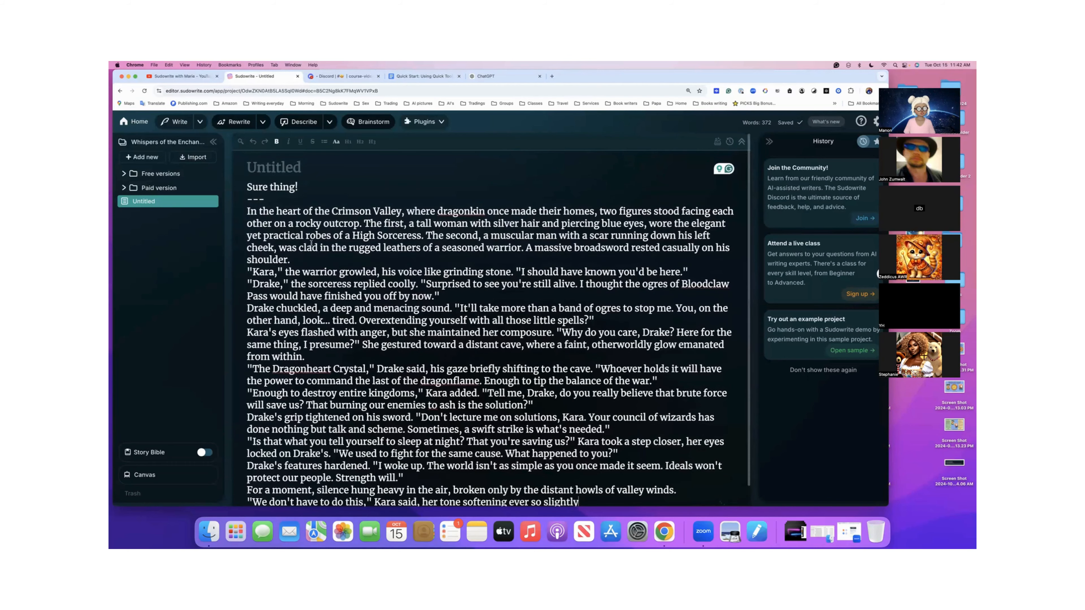
pyautogui.scroll(-1, 380, 230)
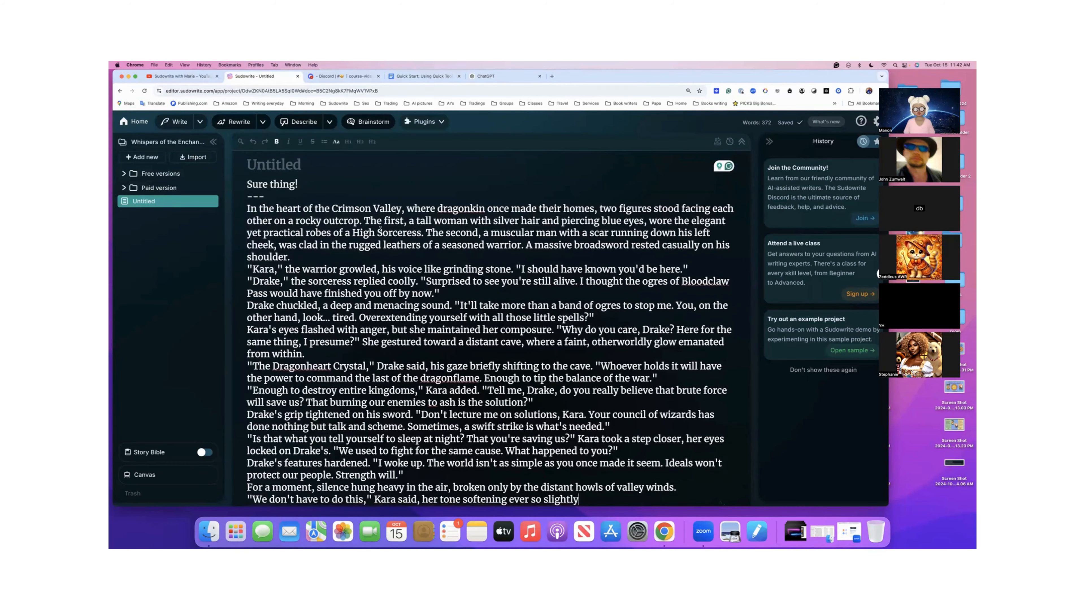
# - Copy the wording "Can you create an outline for" from the outline example in the Quick Tools document
pyautogui.scroll(-1, 380, 230)
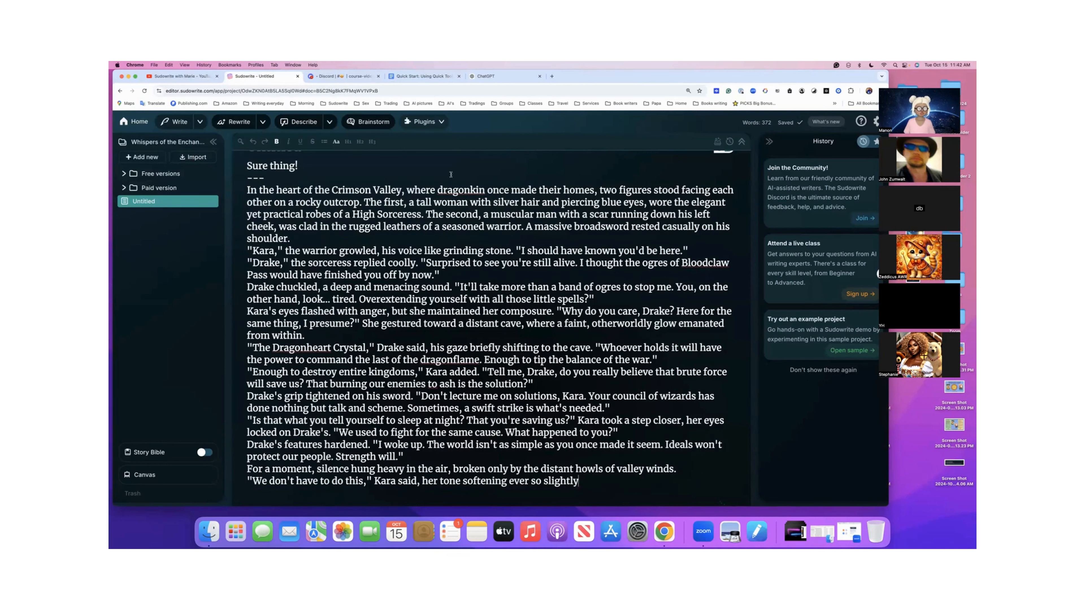
pyautogui.click(422, 77)
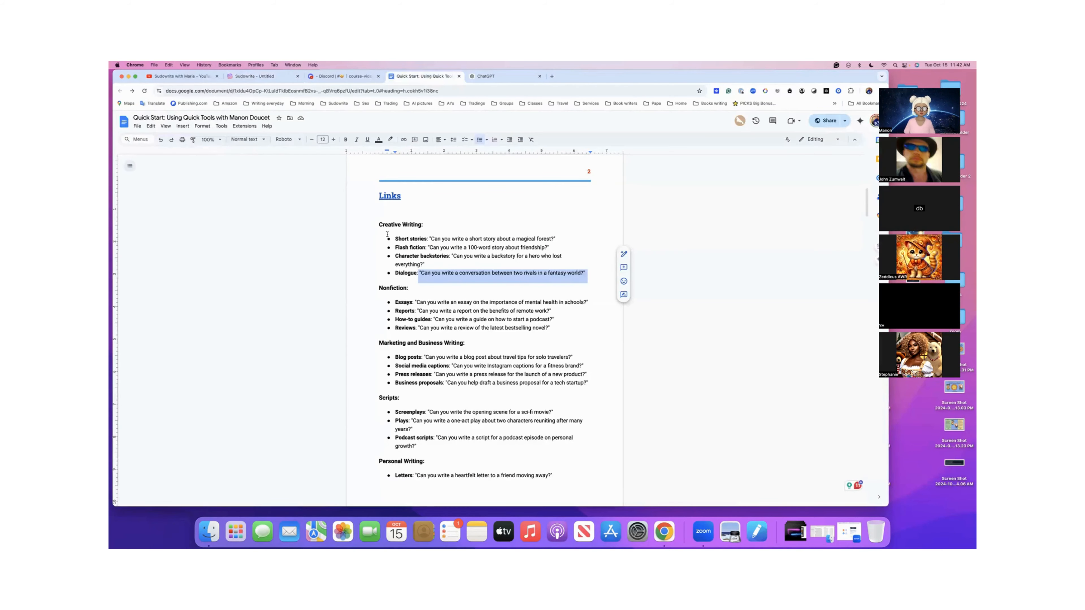
pyautogui.scroll(-10, 388, 235)
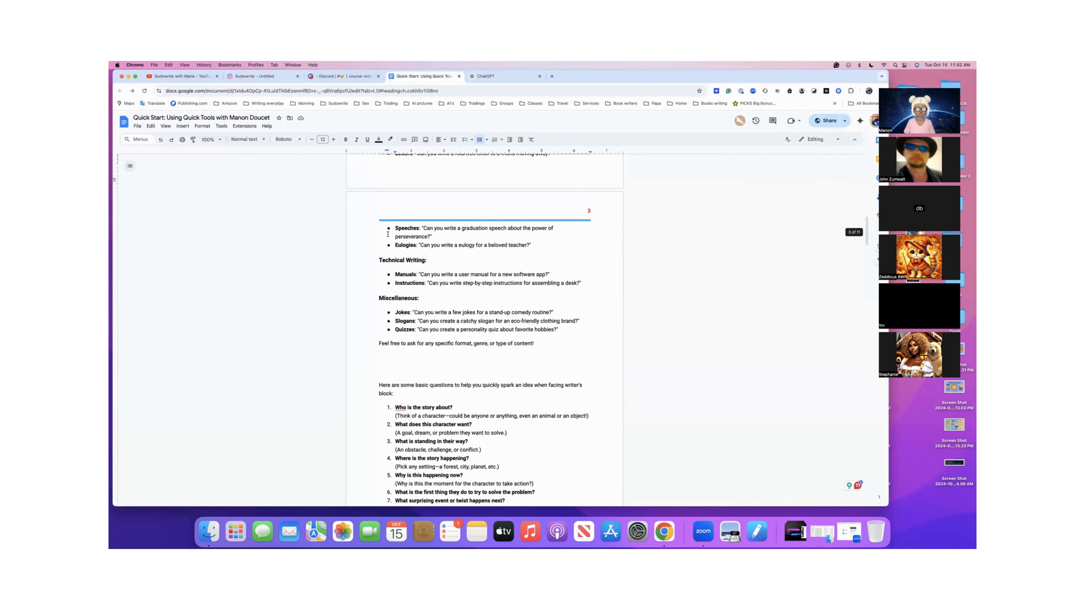
pyautogui.scroll(-5, 389, 234)
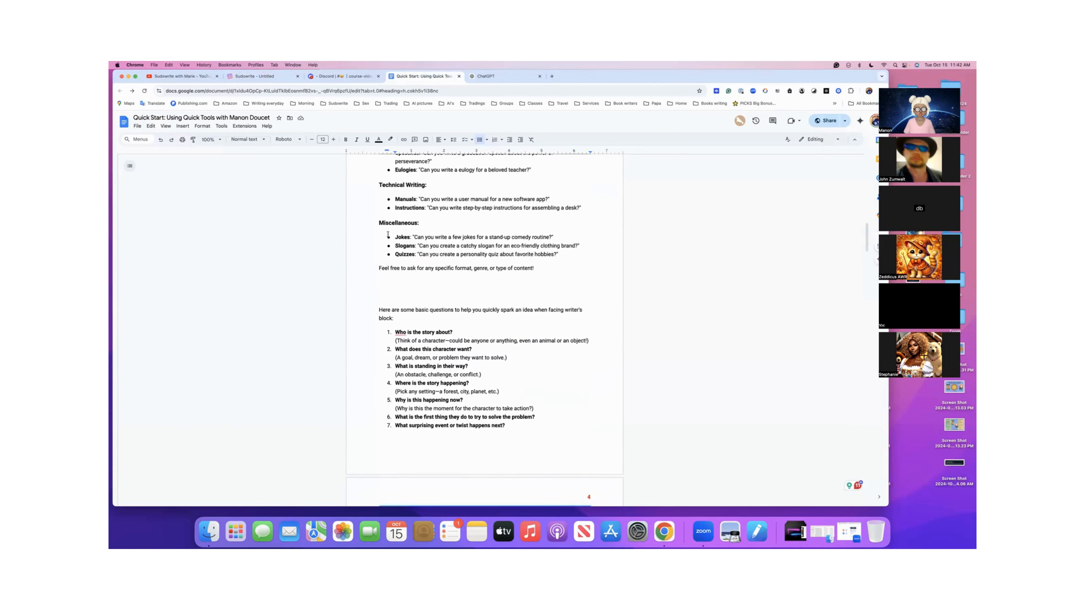
pyautogui.scroll(-5, 388, 235)
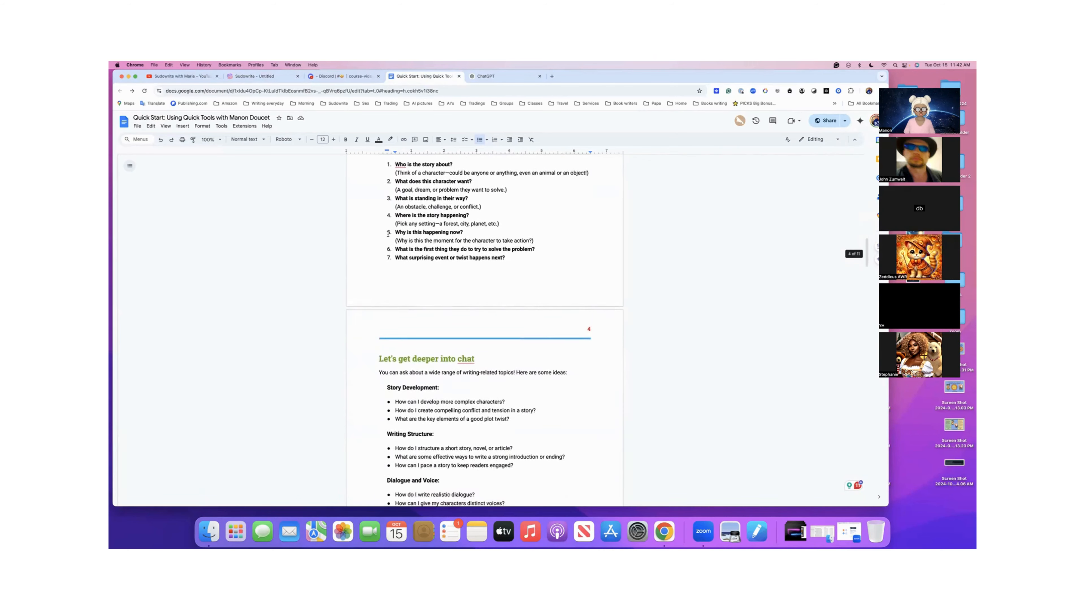
pyautogui.scroll(-3, 388, 234)
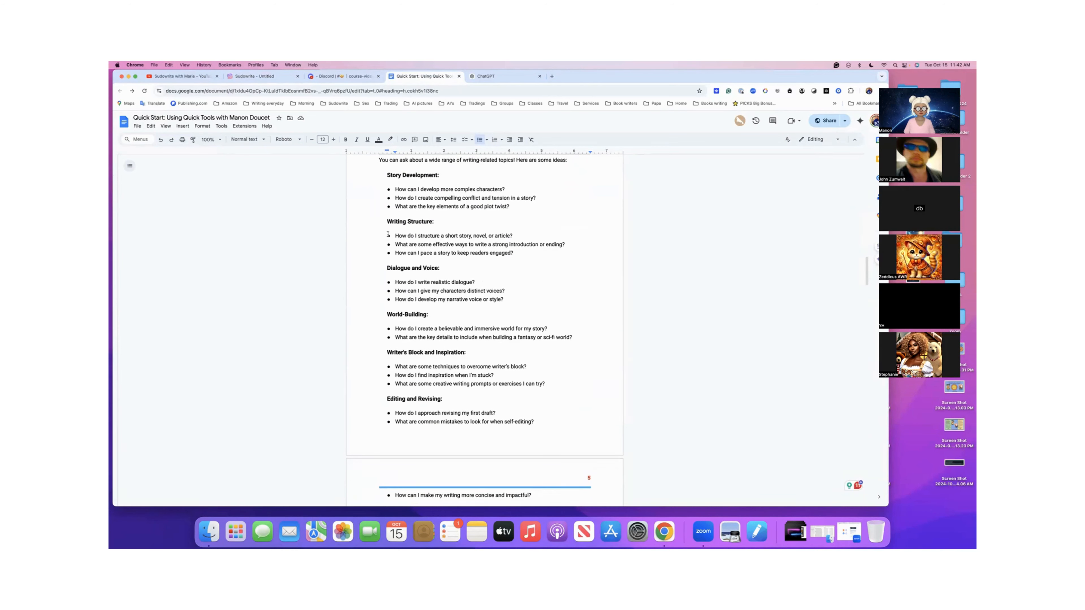
pyautogui.scroll(-5, 388, 234)
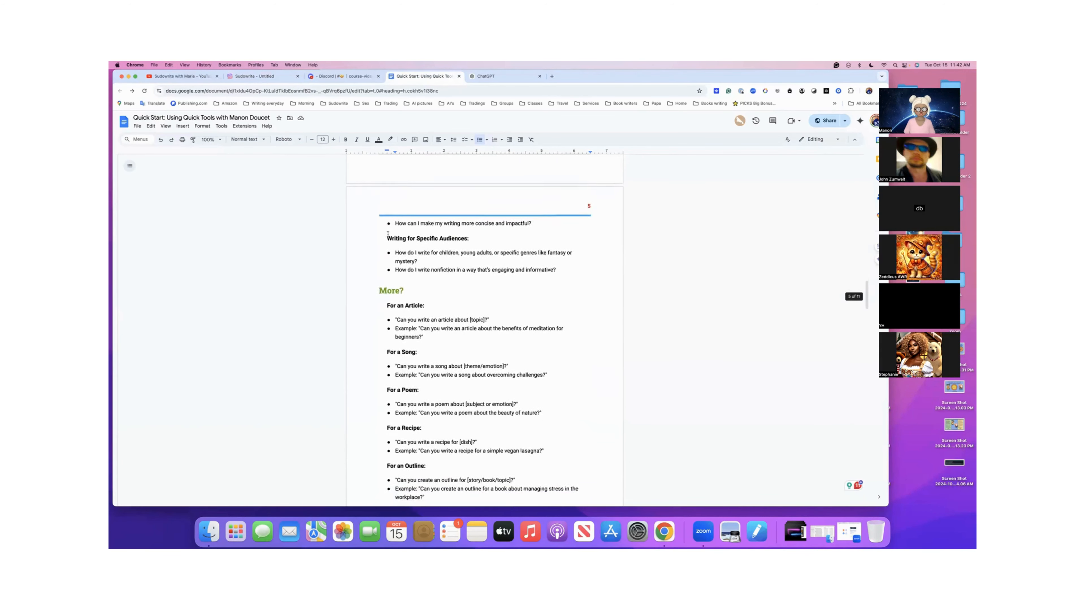
pyautogui.scroll(-3, 388, 234)
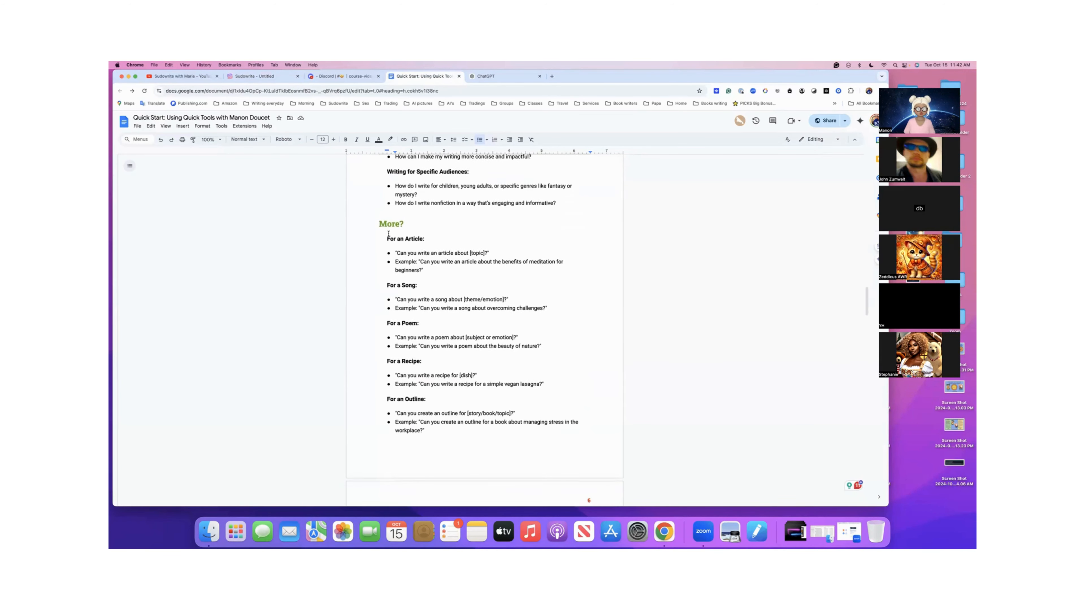
pyautogui.scroll(-4, 389, 234)
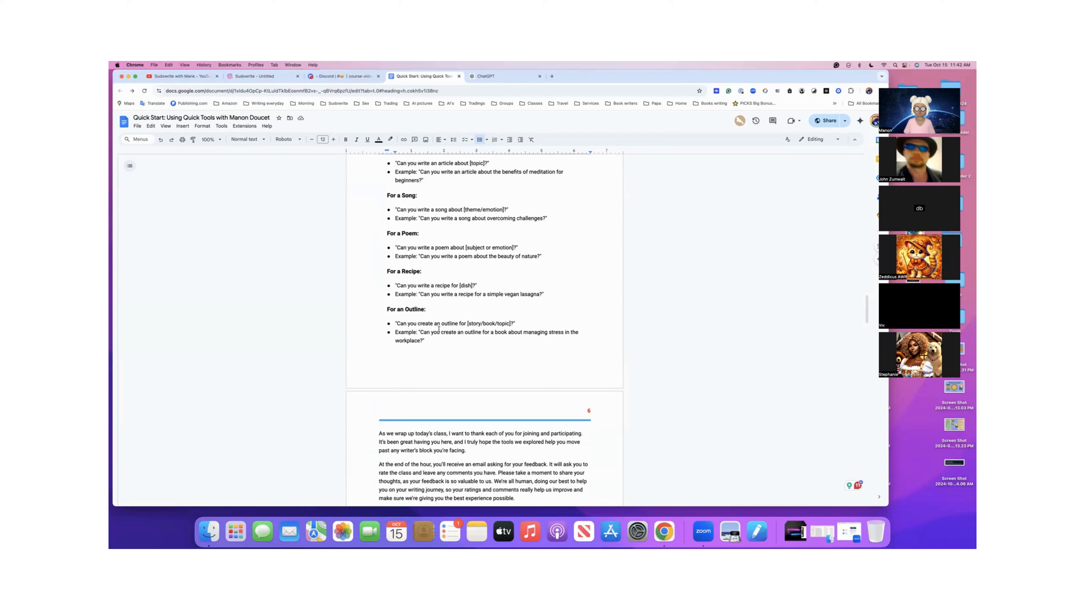
pyautogui.moveTo(419, 333); pyautogui.dragTo(489, 332)
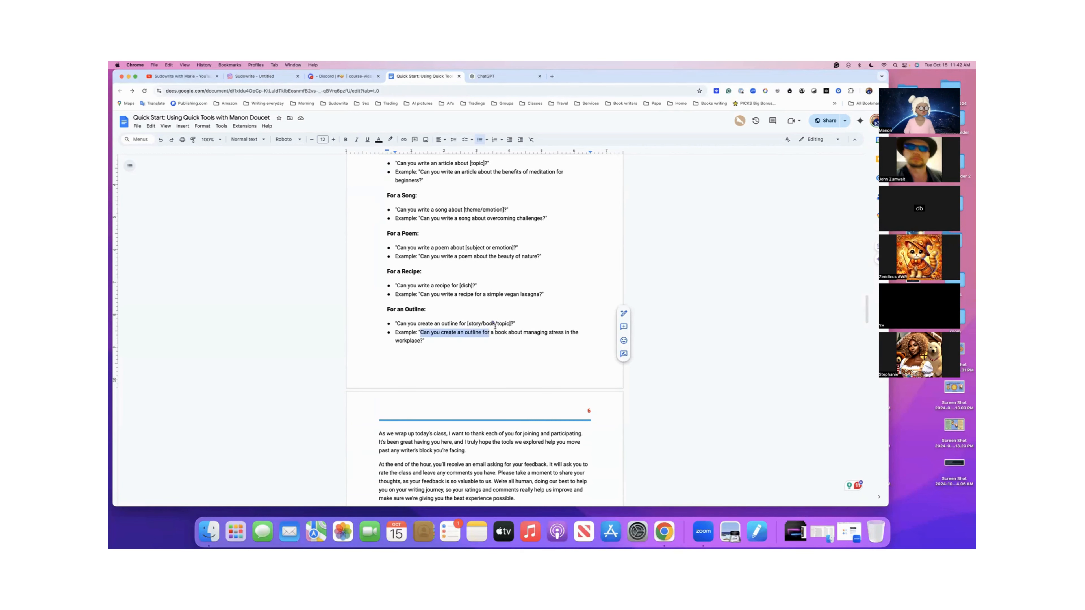
# - Return to the untitled Sudowrite document and add three blank lines below the pasted rivals conversation
pyautogui.click(273, 76)
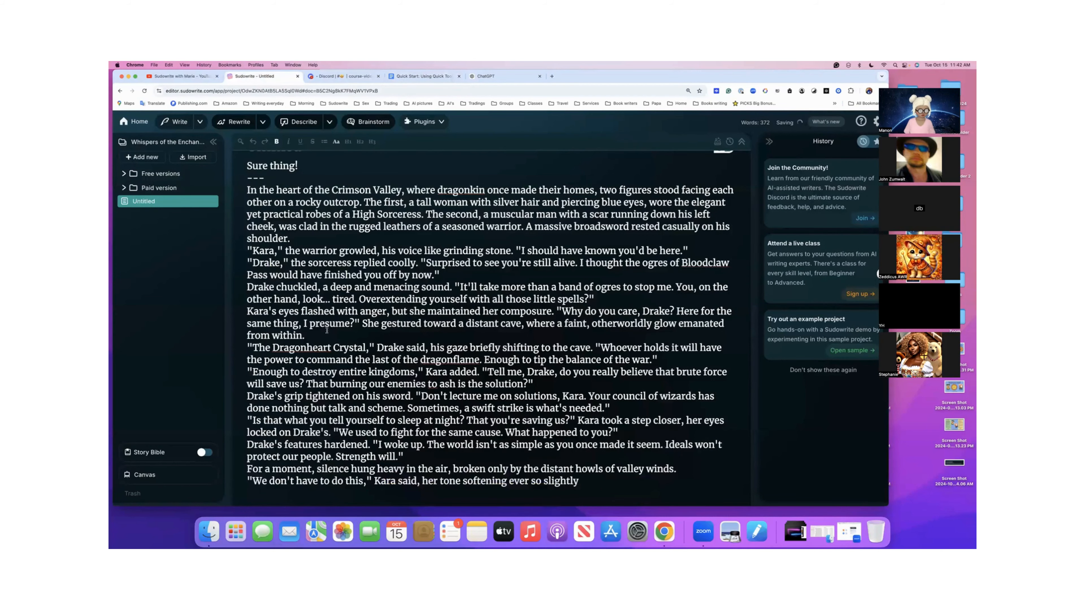
pyautogui.press('Return')
pyautogui.press('Return')
pyautogui.press('Return')
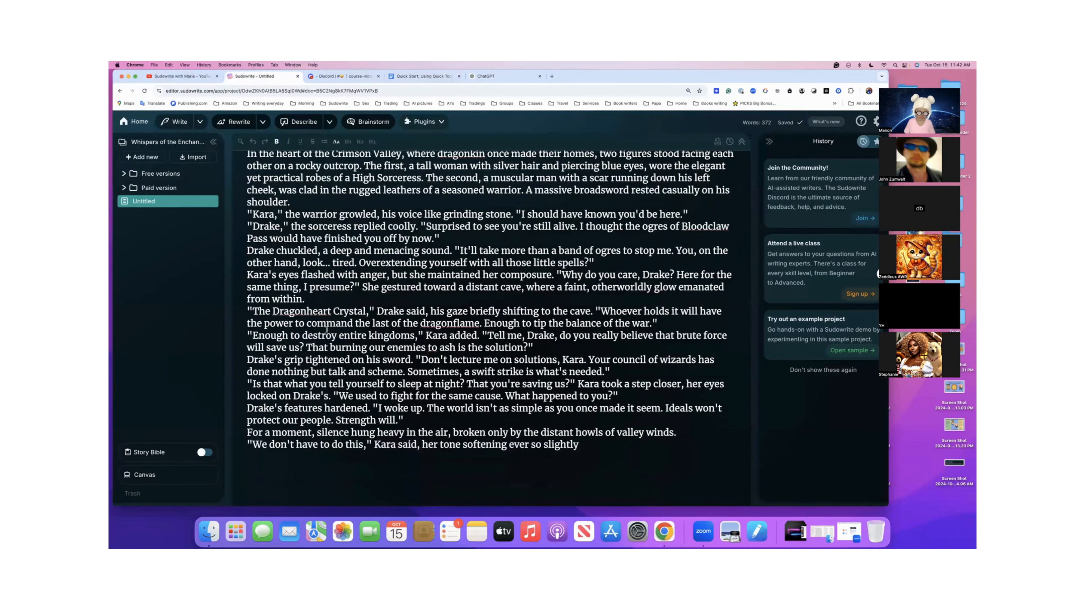
# - Ask Quick Chat "Can you create an outline for this story?" about the rivals conversation
pyautogui.press('super+k')
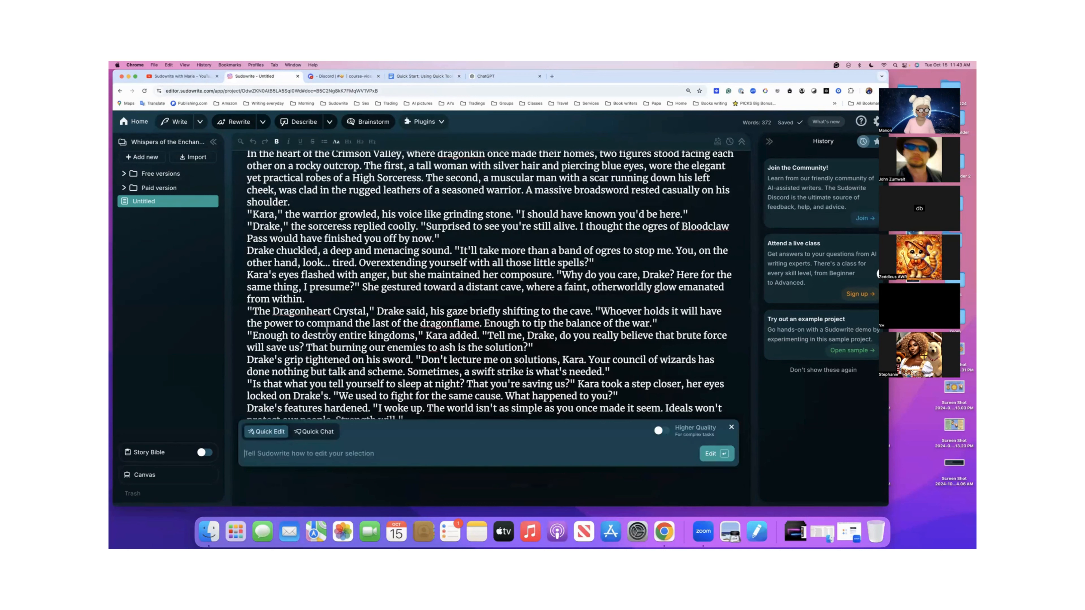
pyautogui.click(314, 432)
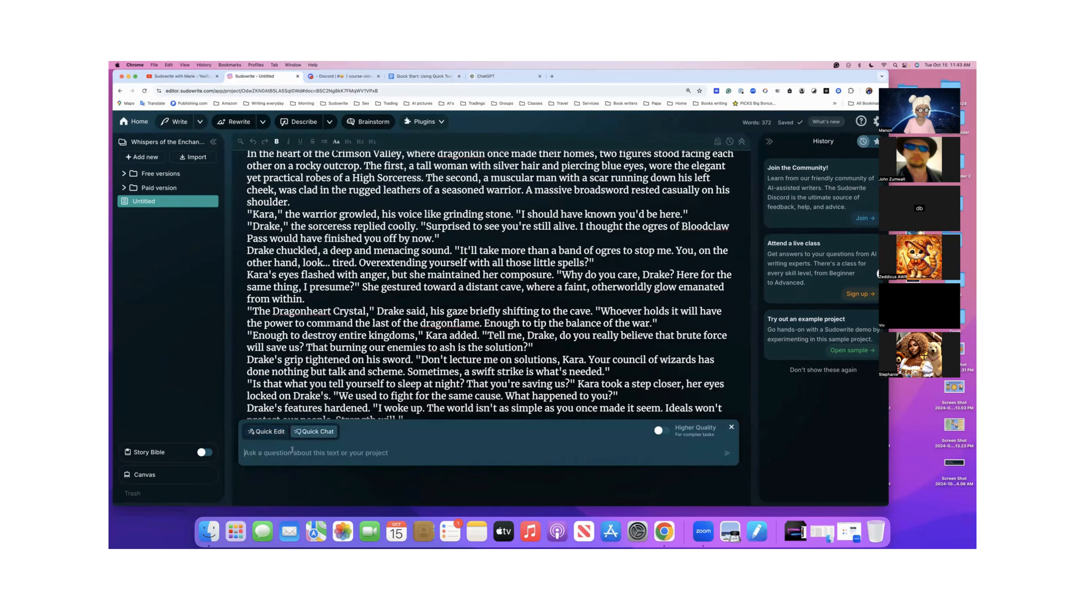
pyautogui.write('Can you create an outline for')
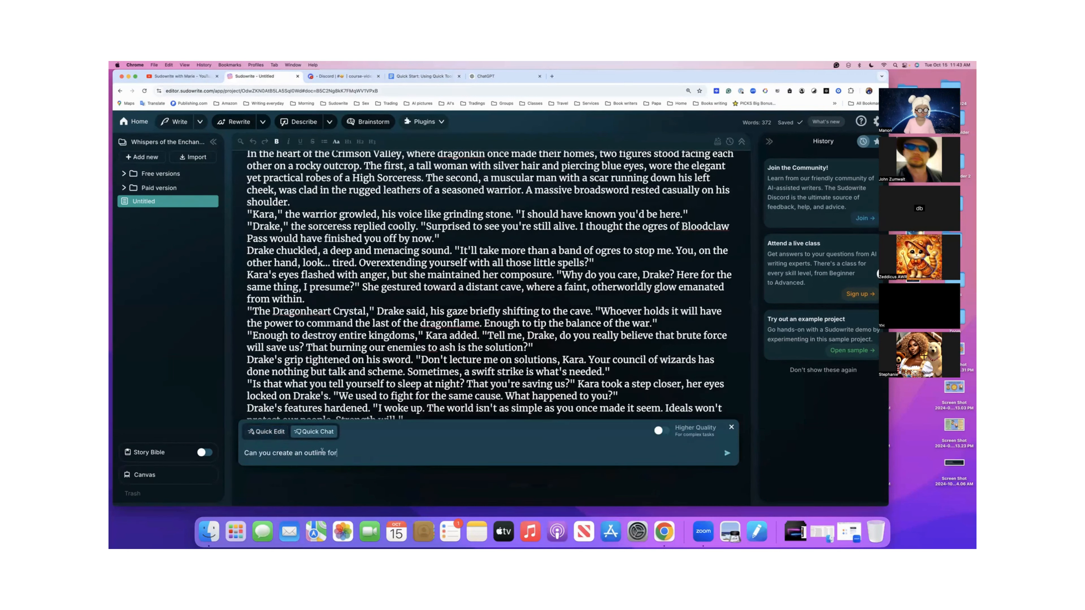
pyautogui.write(' this story?')
pyautogui.click(727, 453)
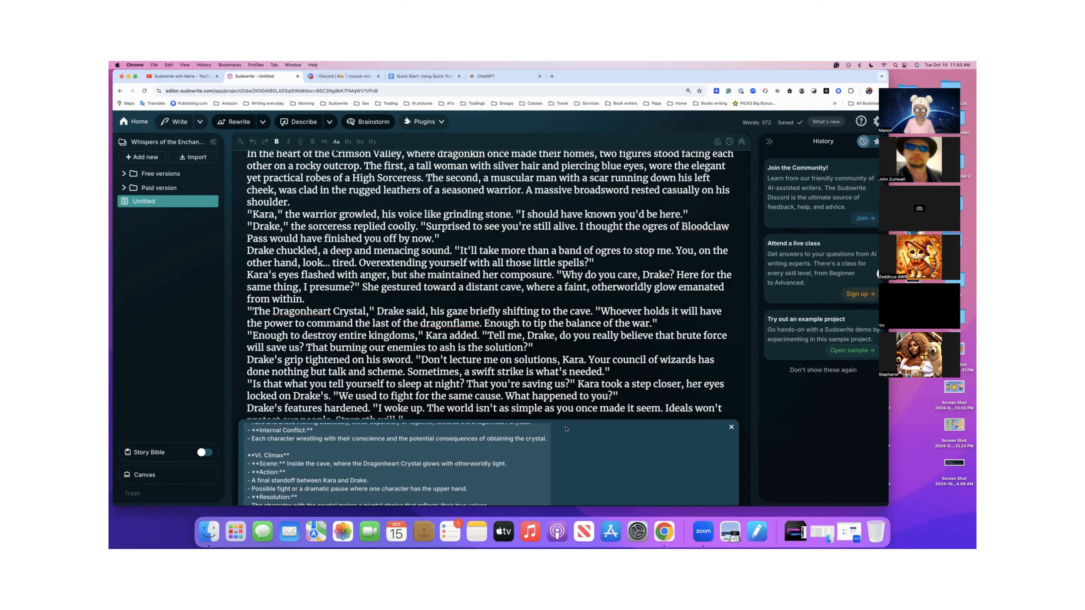
# - Read through the Quick Chat outline of the rivals story from its title to the cut-off conclusion
pyautogui.scroll(1, 565, 360)
pyautogui.scroll(-1, 565, 363)
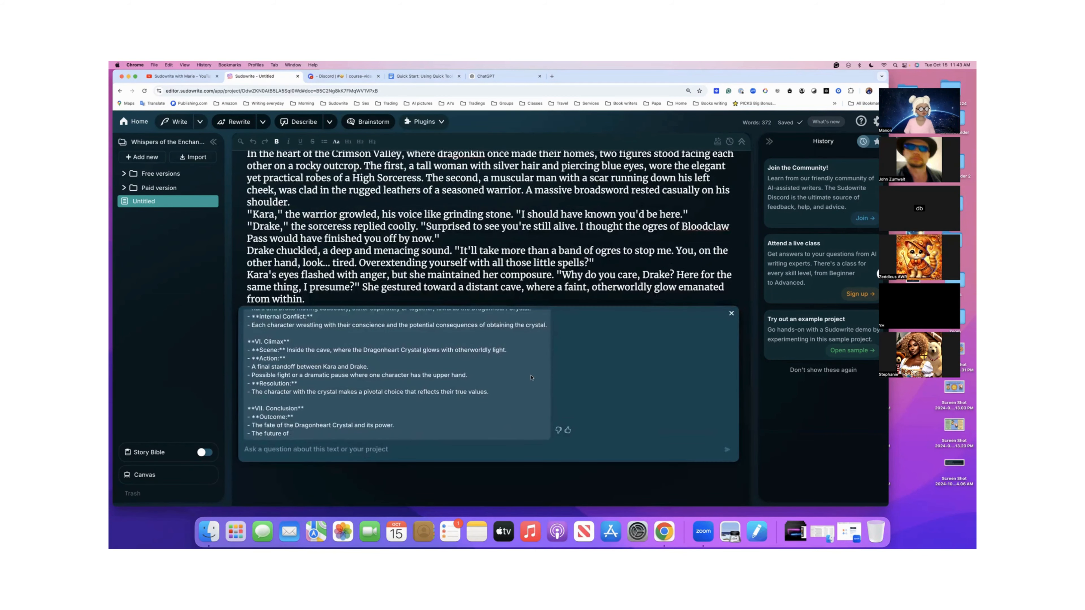
pyautogui.scroll(2, 496, 383)
pyautogui.scroll(10, 496, 383)
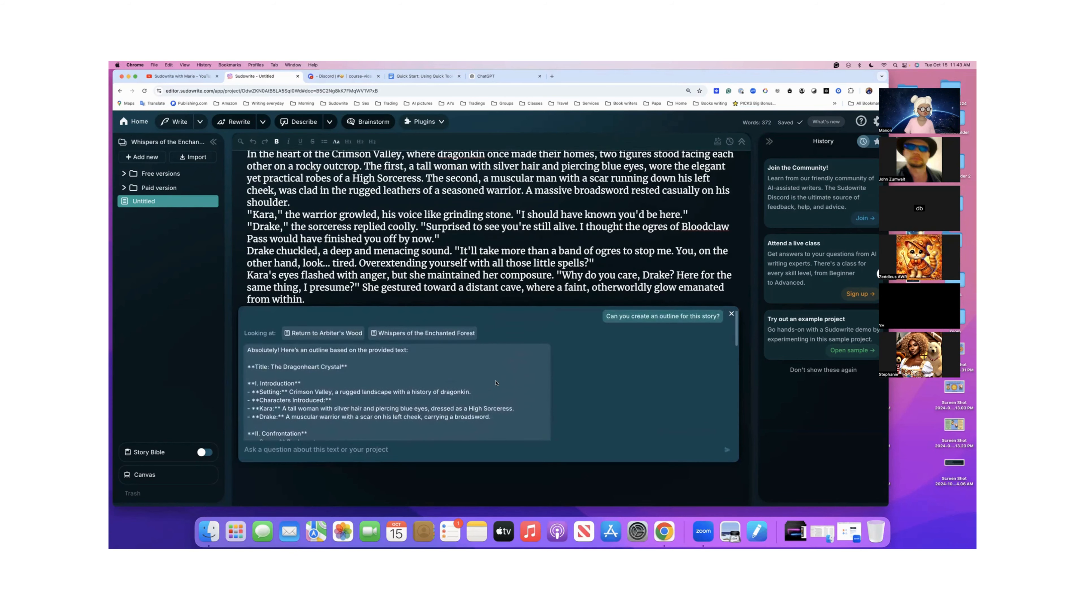
pyautogui.scroll(2, 496, 383)
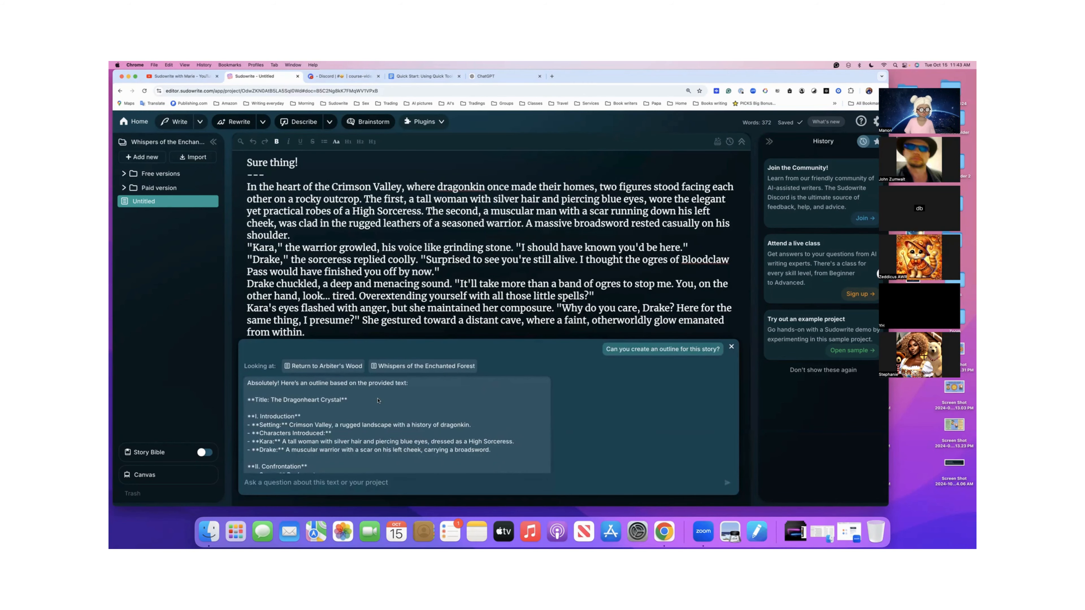
pyautogui.scroll(-4, 377, 401)
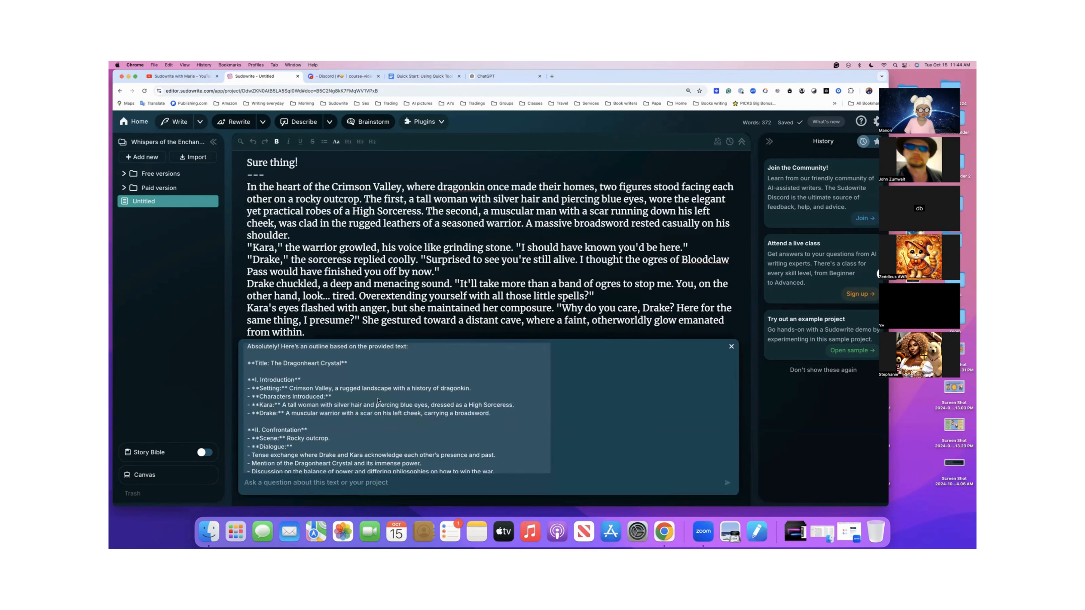
pyautogui.scroll(-3, 377, 400)
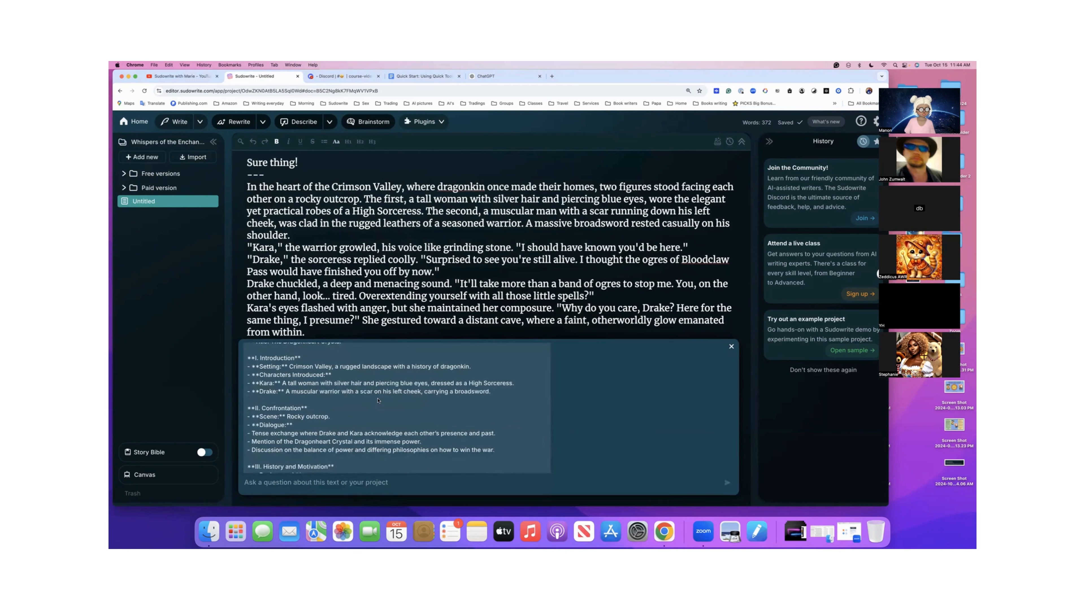
pyautogui.scroll(-2, 378, 400)
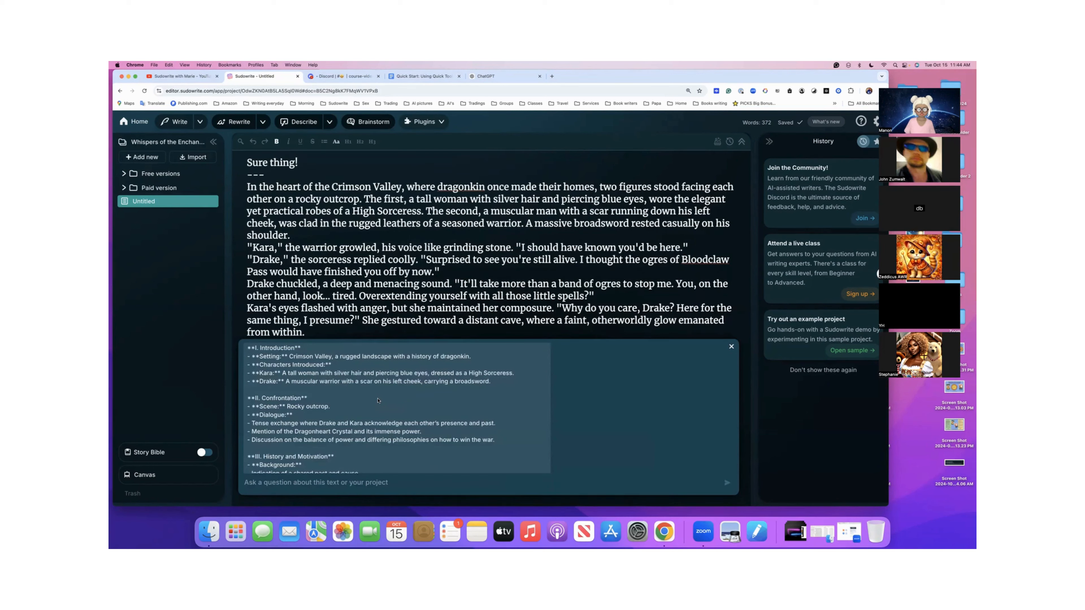
pyautogui.scroll(-10, 377, 400)
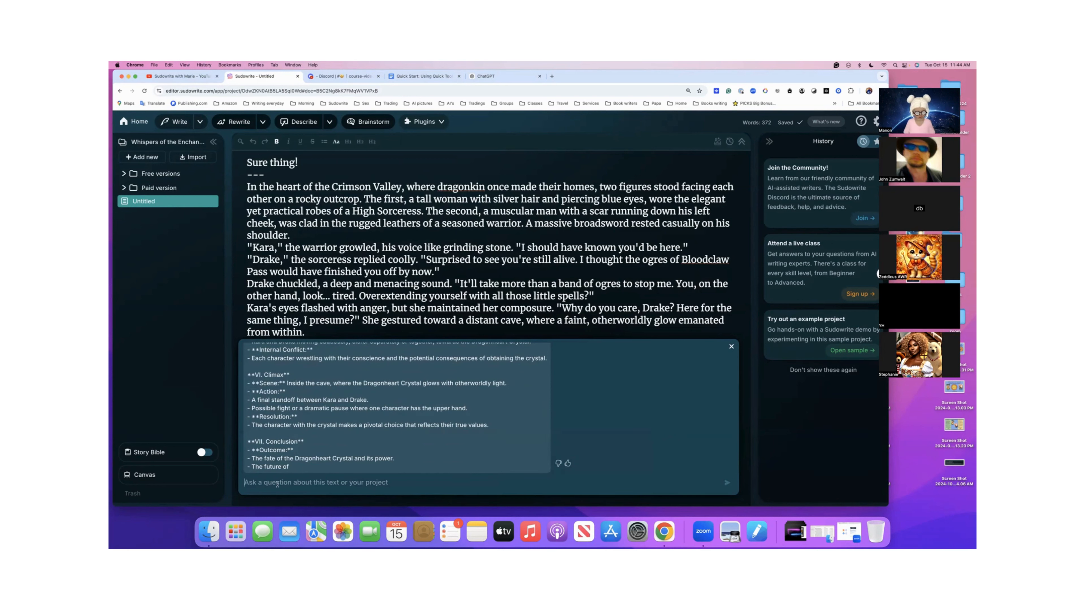
# - Send Quick Chat the follow-up "Continue writing the outline"
pyautogui.write('Cont')
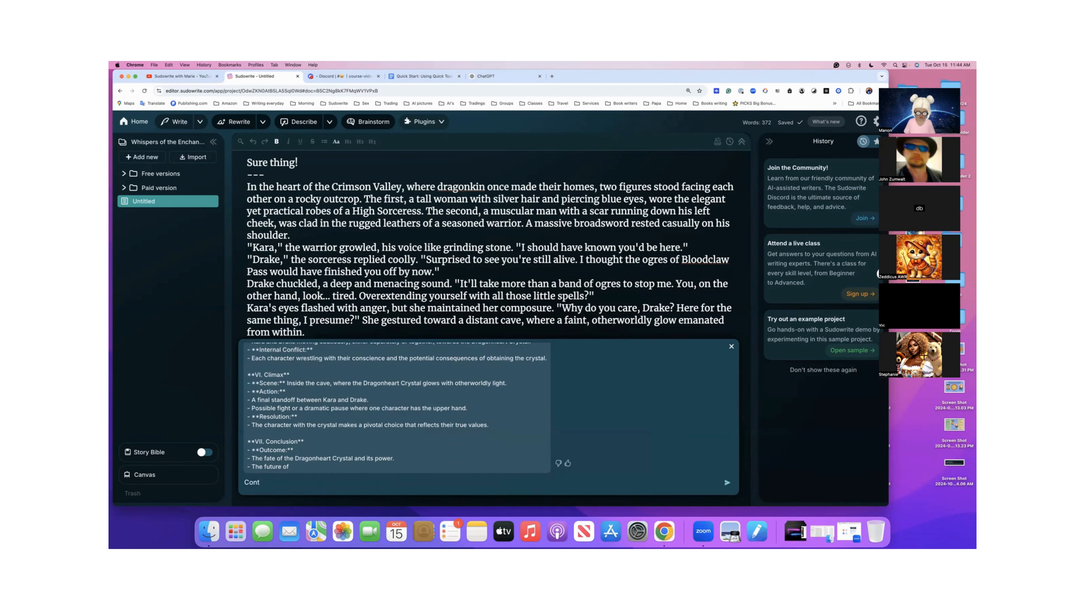
pyautogui.write('inue writing the outline')
pyautogui.press('Return')
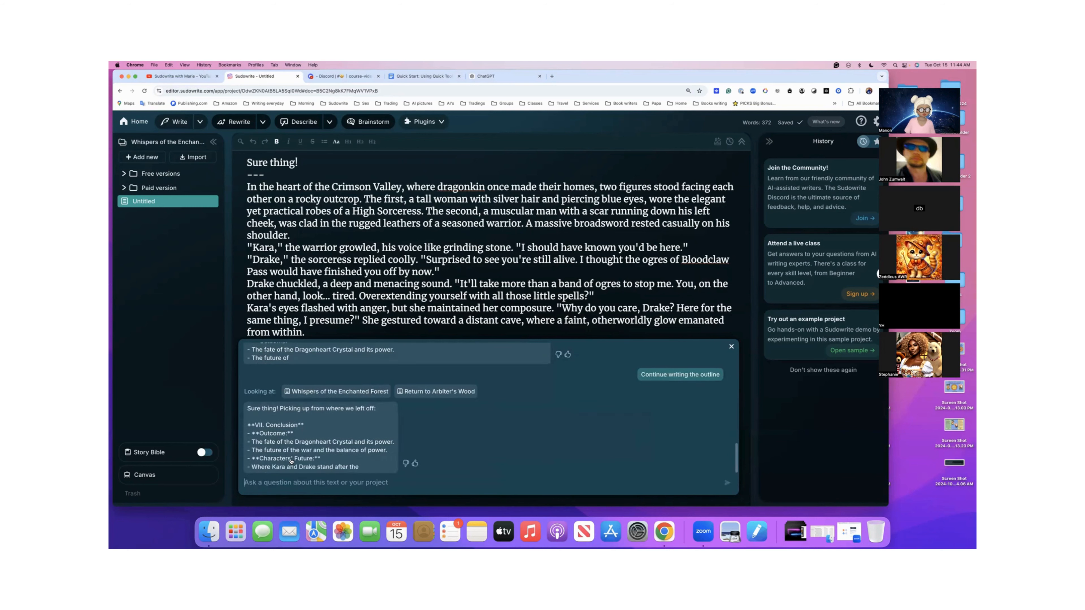
# - Review the continued conclusion of the outline through its closing remark and return to the start of the chat
pyautogui.scroll(3, 291, 461)
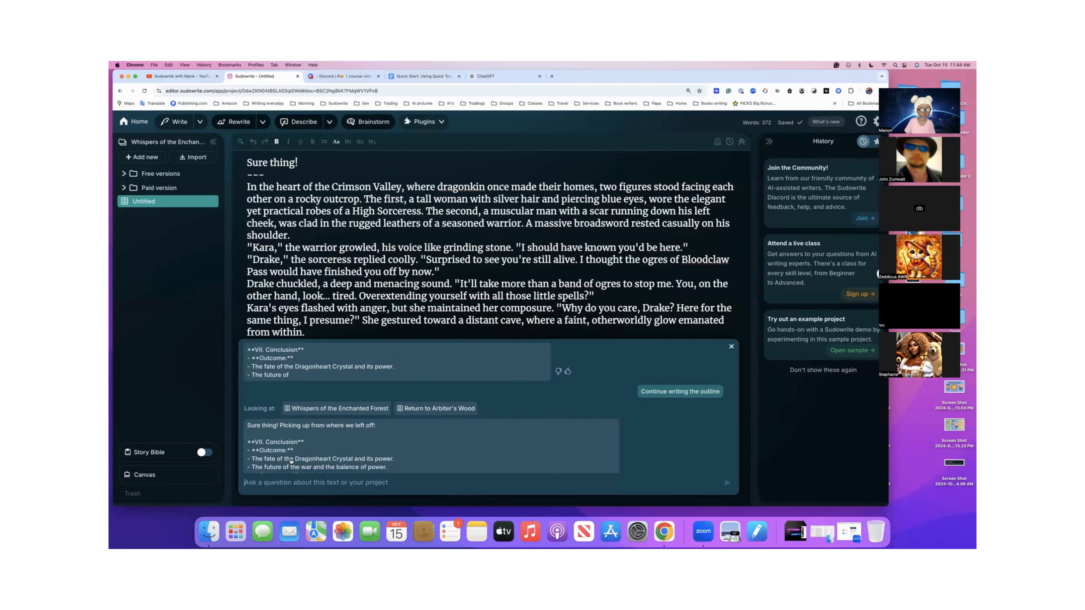
pyautogui.scroll(-2, 290, 461)
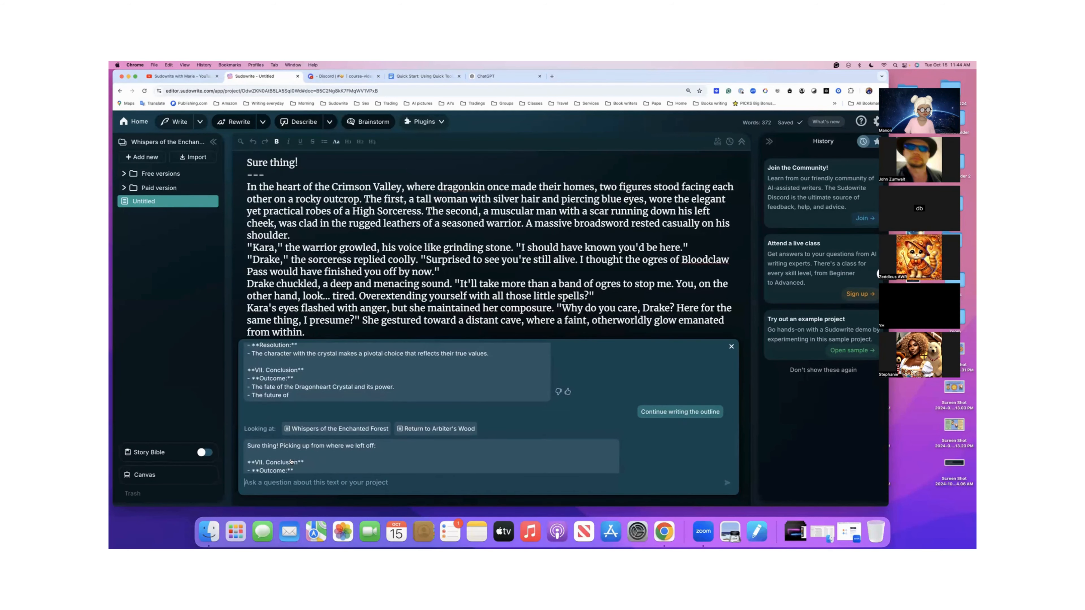
pyautogui.scroll(2, 290, 461)
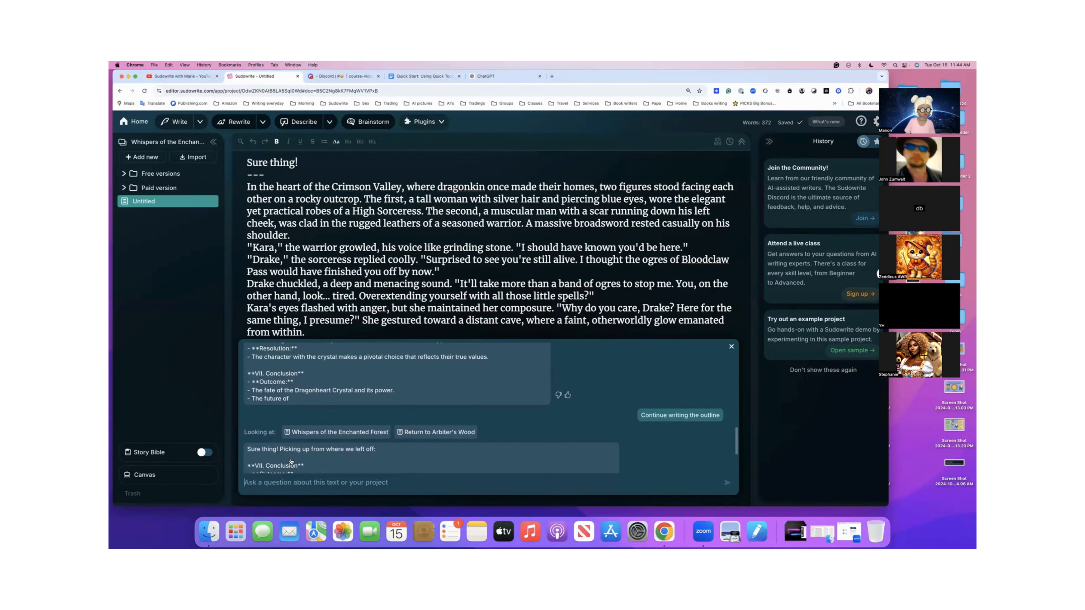
pyautogui.scroll(-3, 290, 461)
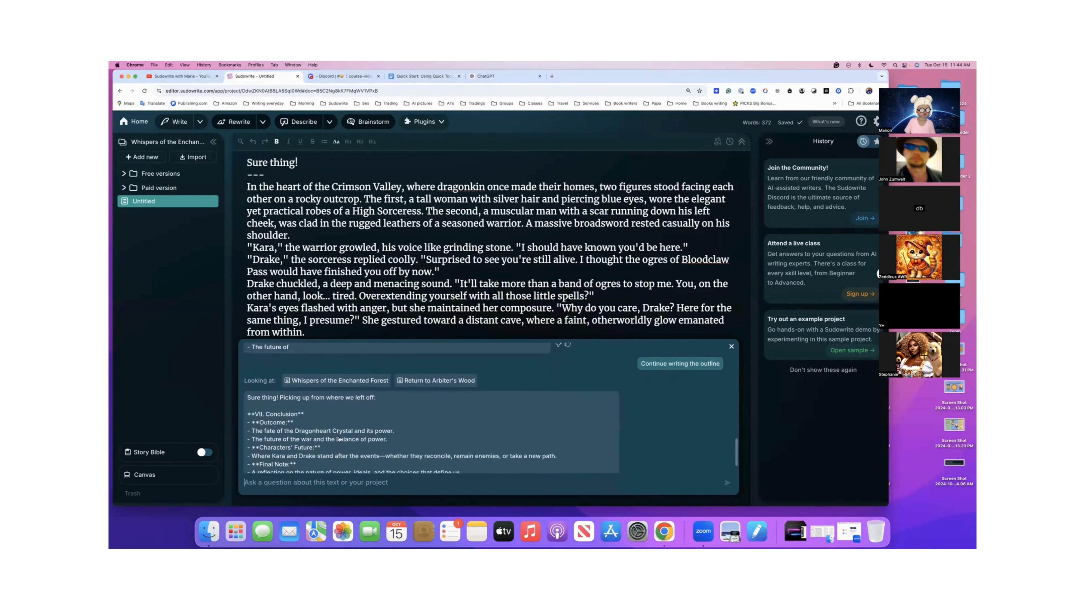
pyautogui.scroll(-2, 274, 420)
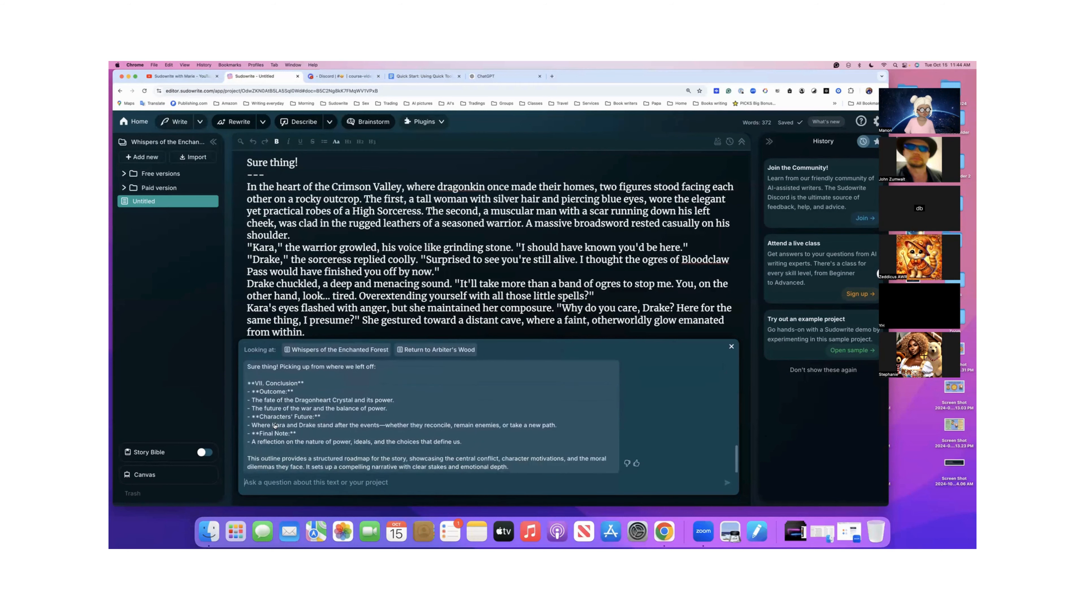
pyautogui.scroll(-2, 275, 426)
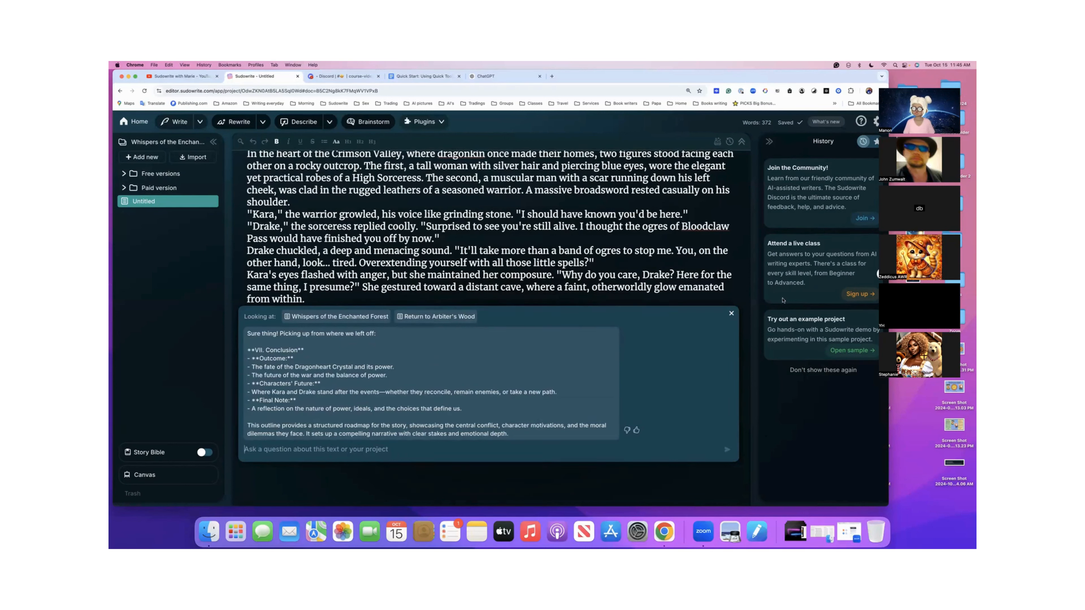
pyautogui.scroll(5, 668, 340)
pyautogui.scroll(10, 668, 340)
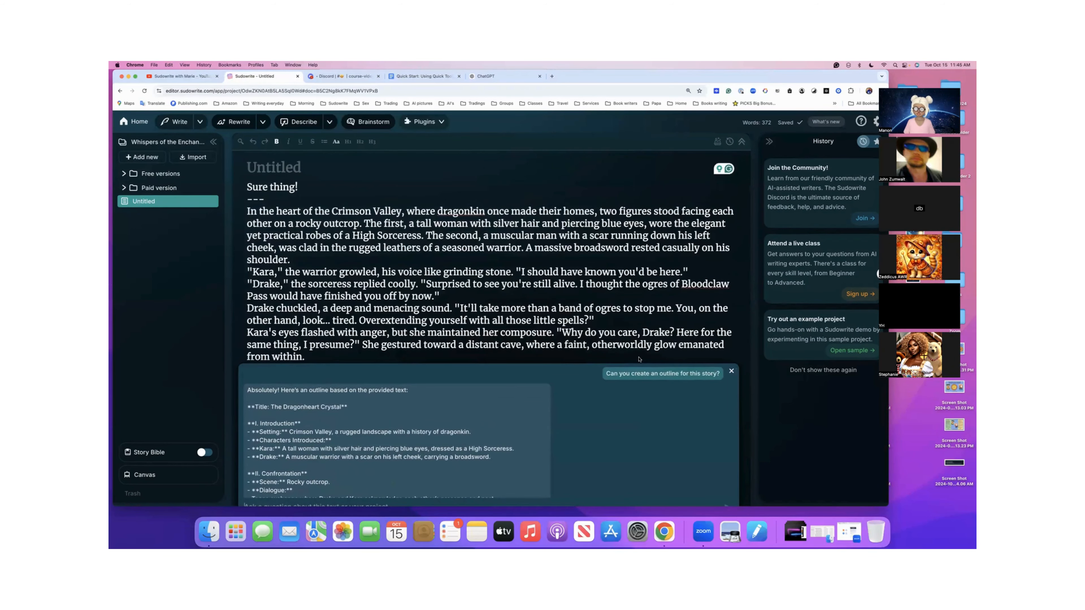
# - Shift the browser window to uncover the account settings, and show the account's recent credit activity
pyautogui.moveTo(809, 79); pyautogui.dragTo(774, 78)
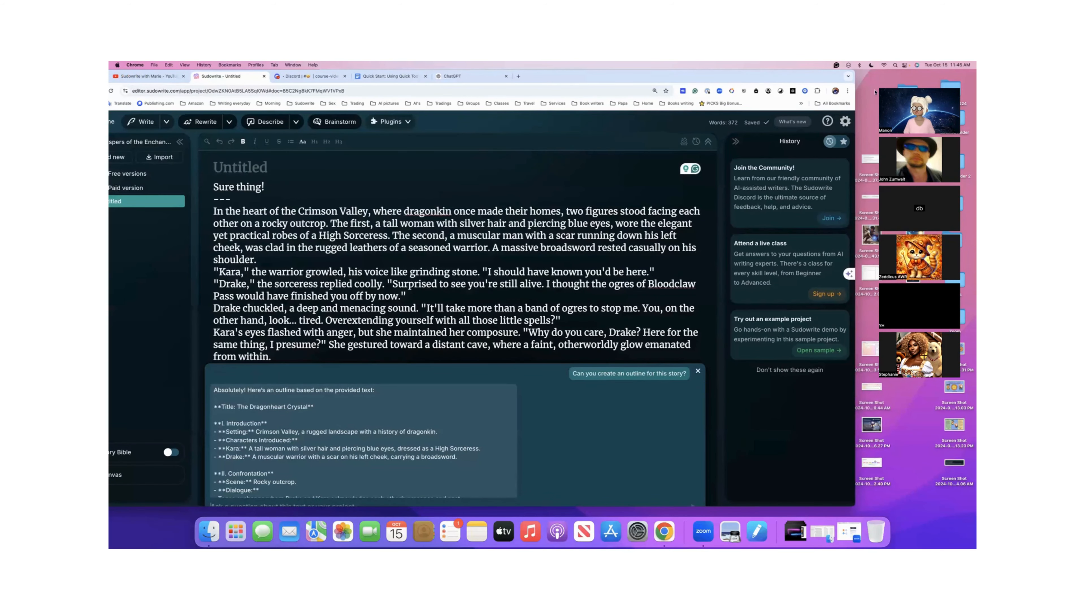
pyautogui.click(845, 122)
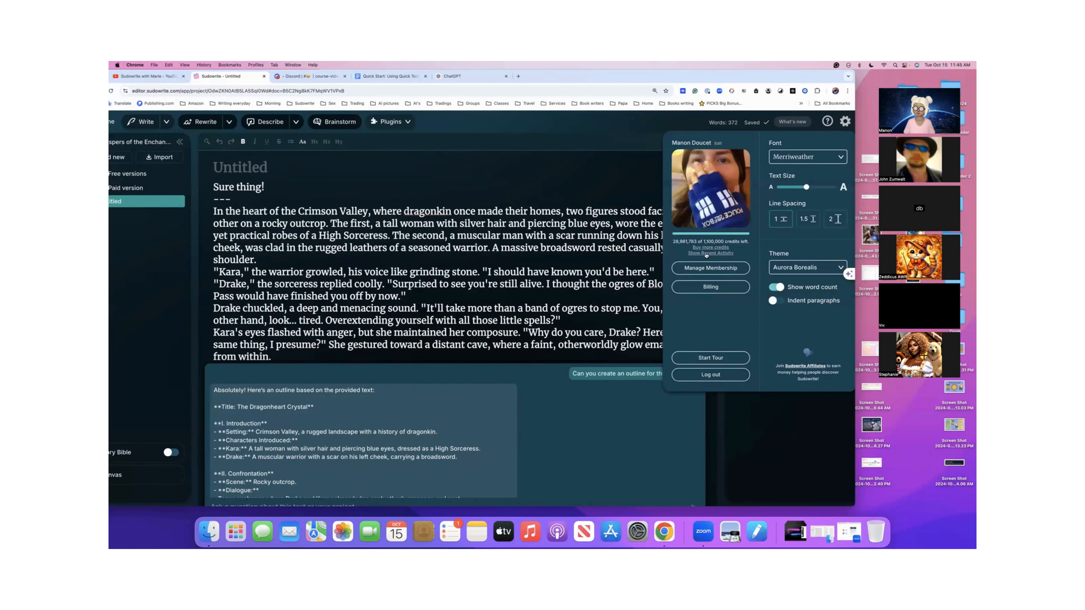
pyautogui.click(705, 254)
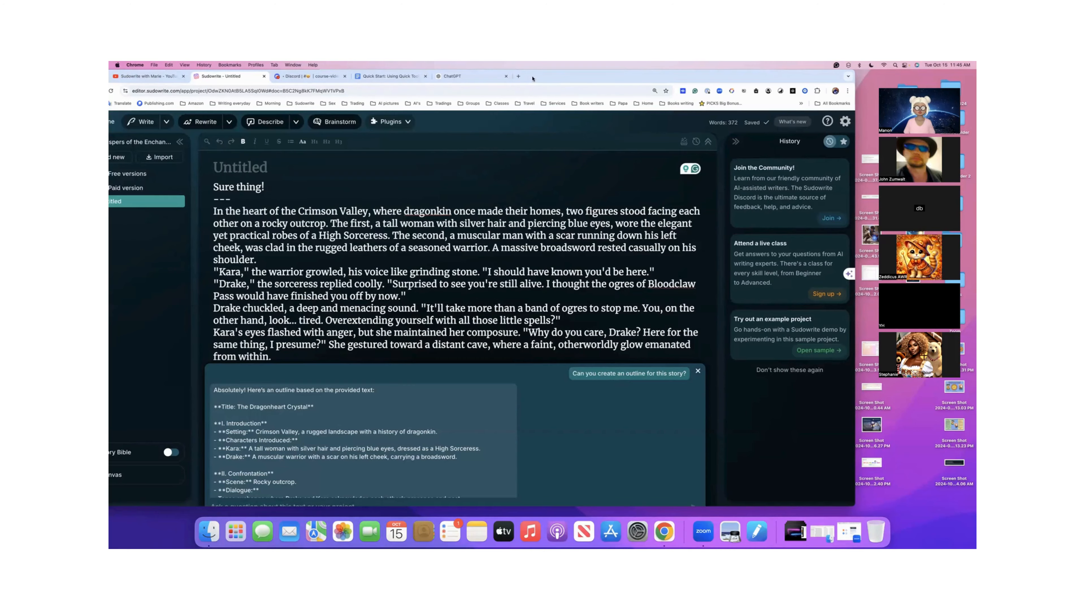
# - Bring the browser window fully back into view and copy the whole Quick Chat outline, from its opening line through the continued conclusion
pyautogui.moveTo(532, 78); pyautogui.dragTo(597, 64)
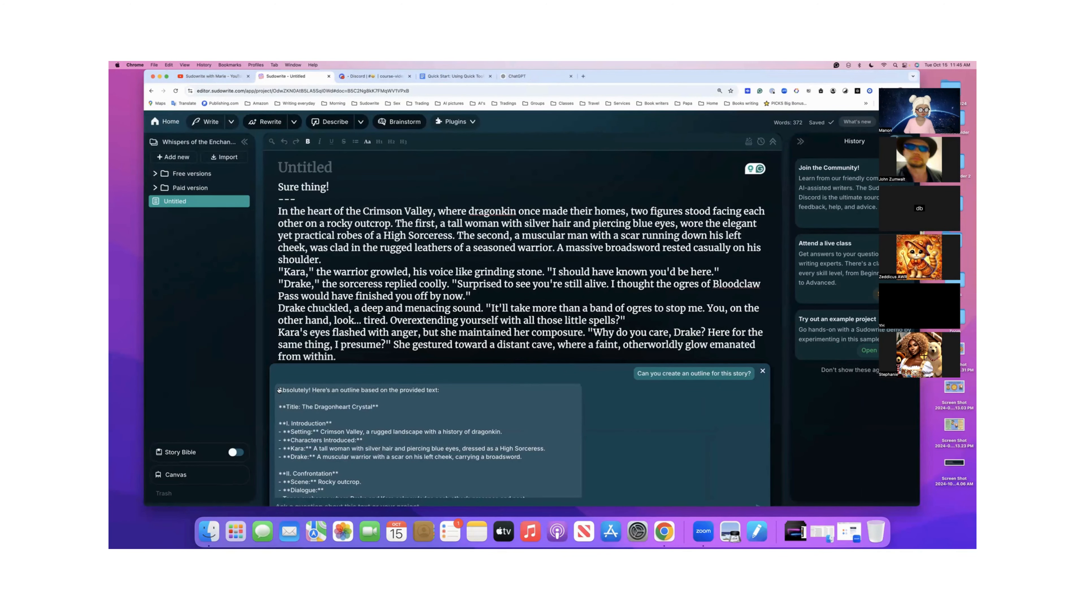
pyautogui.scroll(-10, 297, 495)
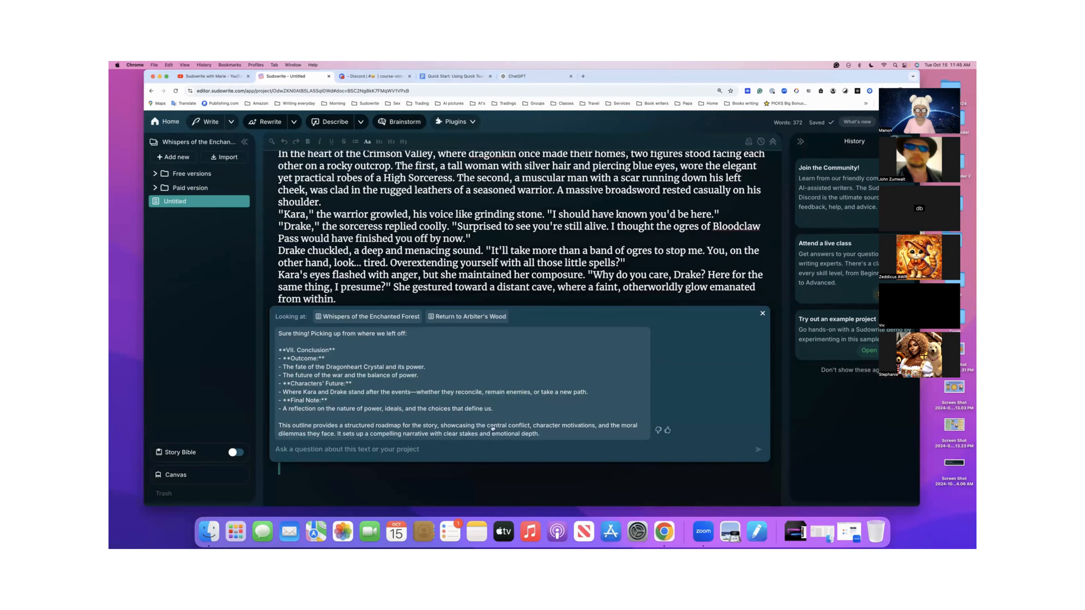
pyautogui.scroll(3, 485, 429)
pyautogui.scroll(-3, 482, 427)
pyautogui.scroll(10, 327, 346)
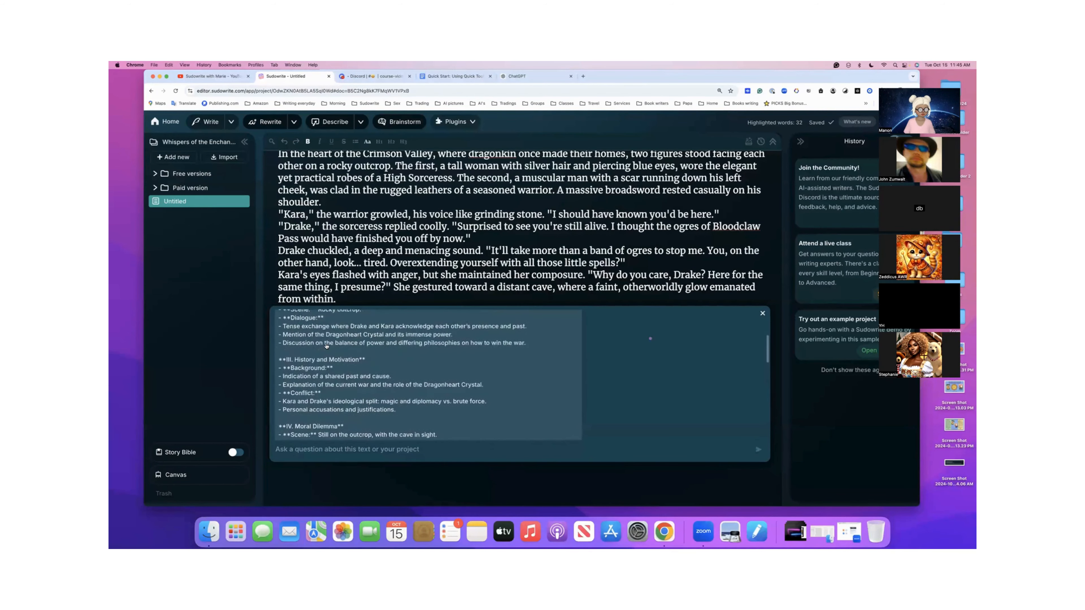
pyautogui.scroll(5, 326, 346)
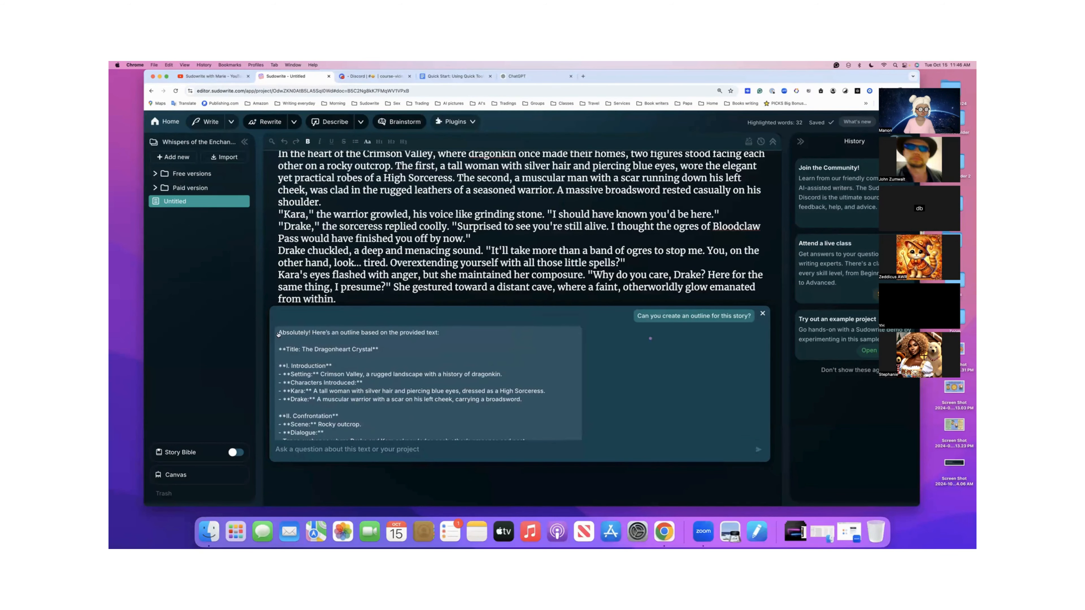
pyautogui.scroll(-8, 318, 420)
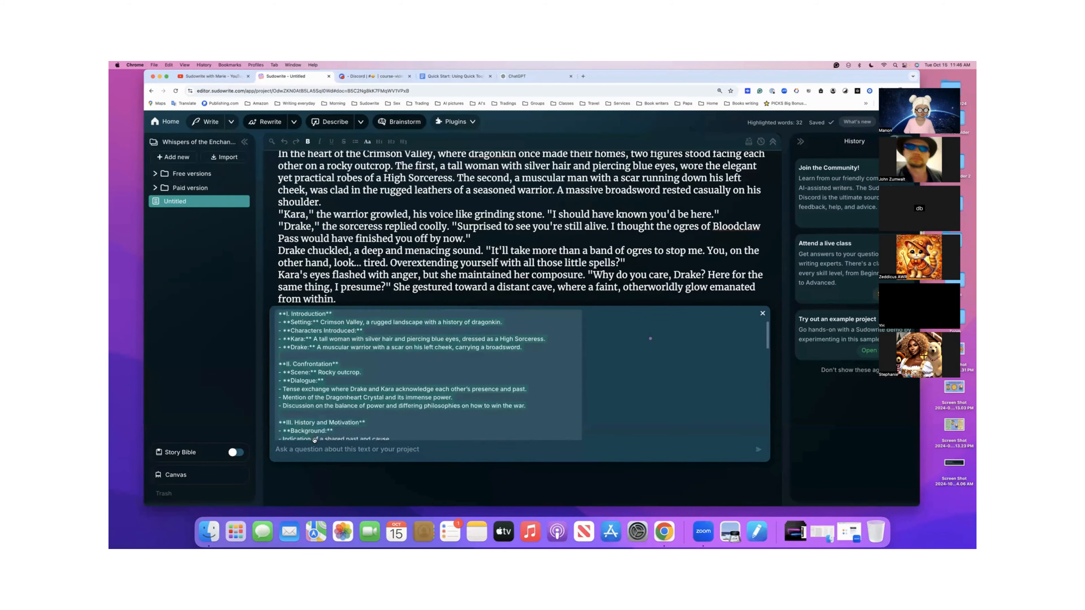
pyautogui.scroll(-10, 314, 441)
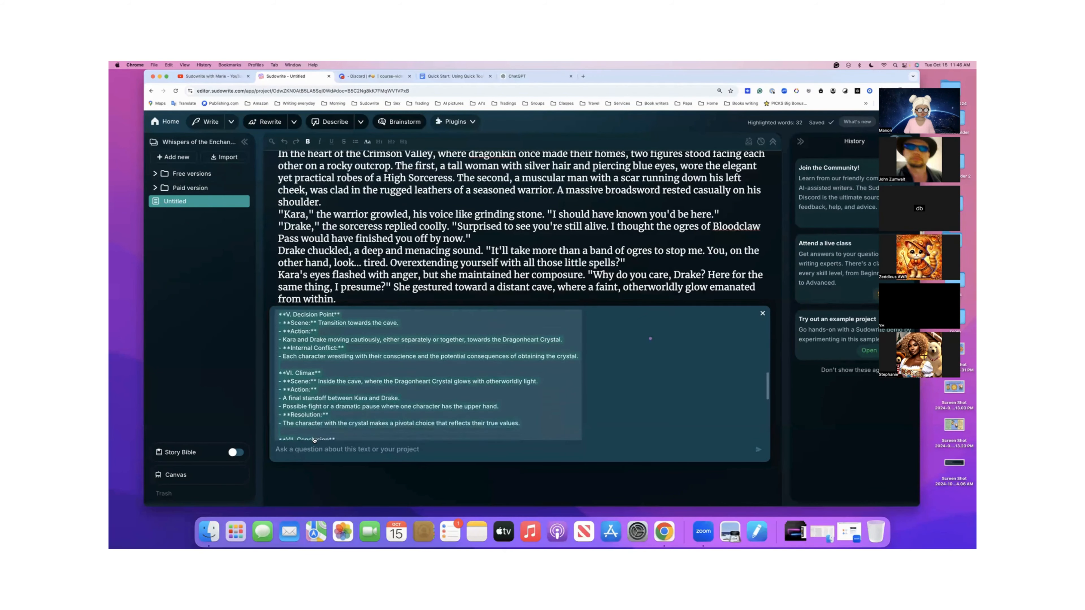
pyautogui.scroll(-3, 314, 441)
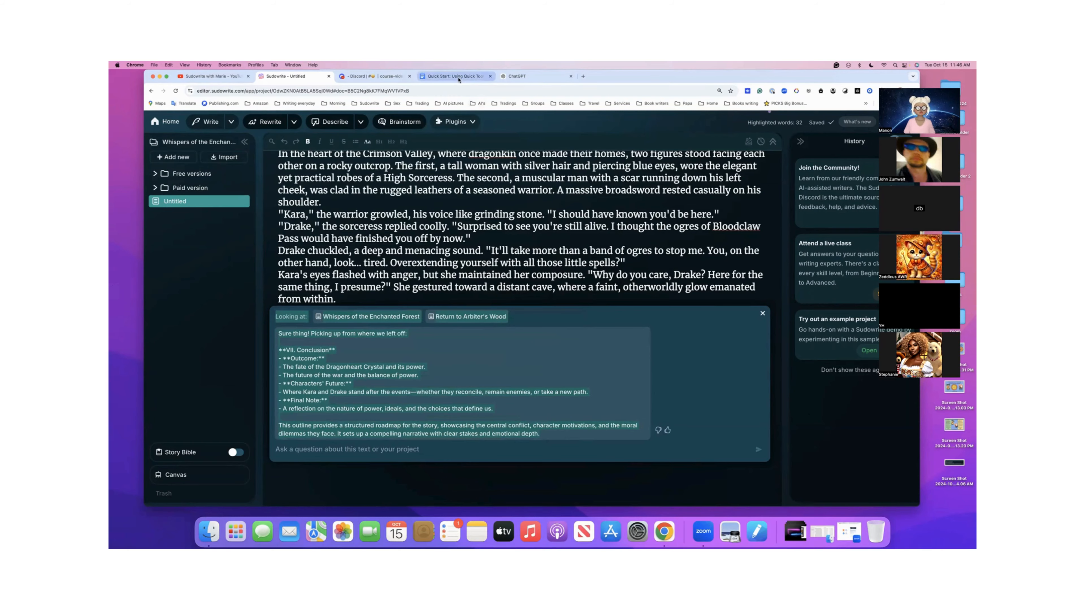
# - Switch to the Quick Tools document in Google Docs and add a dashed separator and the heading "Outline" at its end
pyautogui.click(459, 76)
pyautogui.scroll(-10, 488, 280)
pyautogui.scroll(-15, 488, 280)
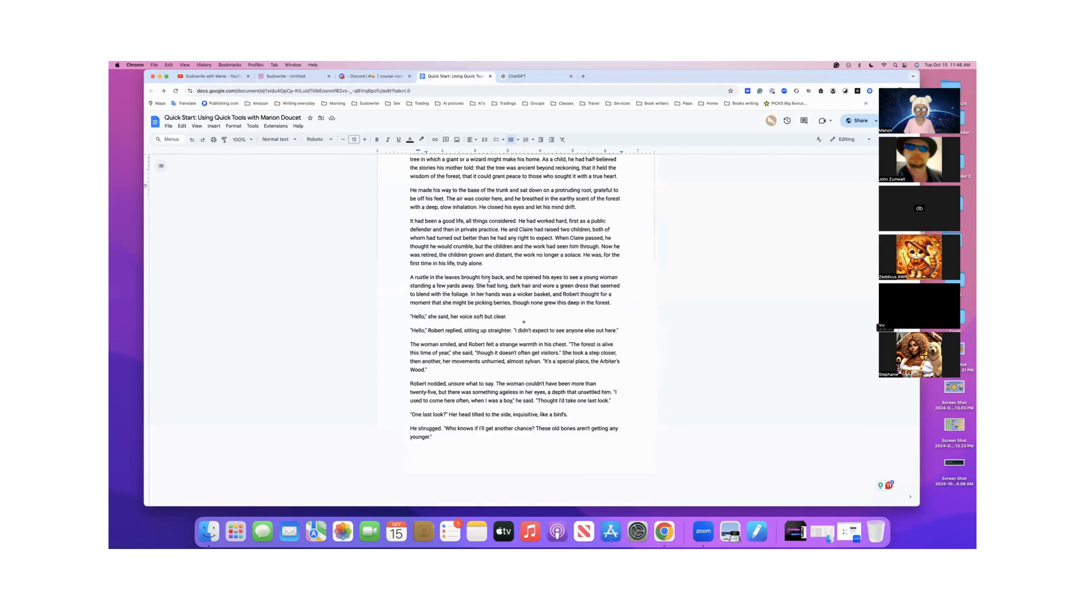
pyautogui.scroll(-6, 488, 280)
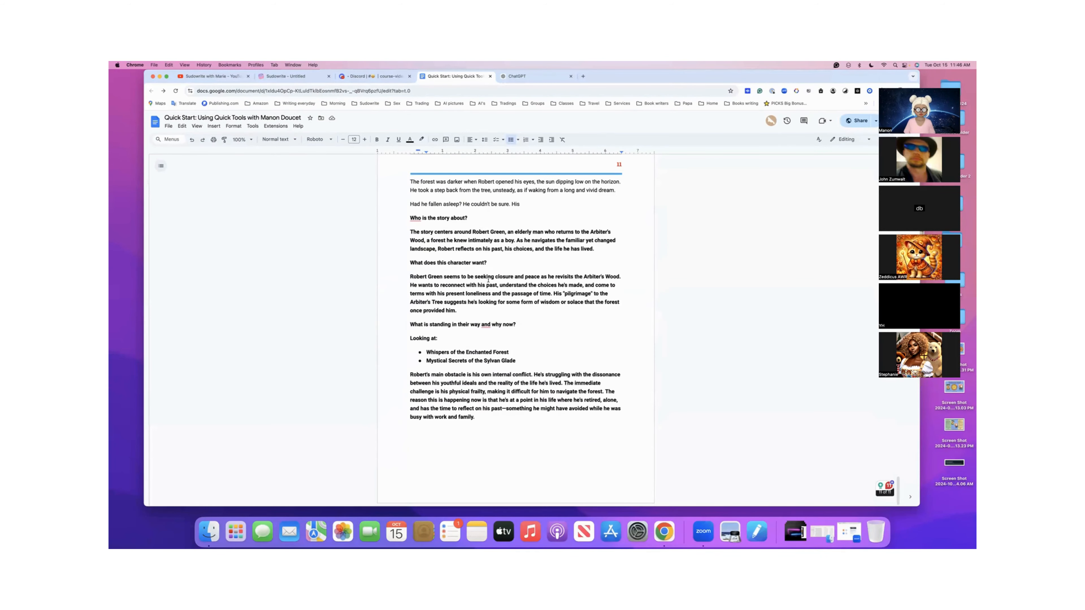
pyautogui.click(484, 421)
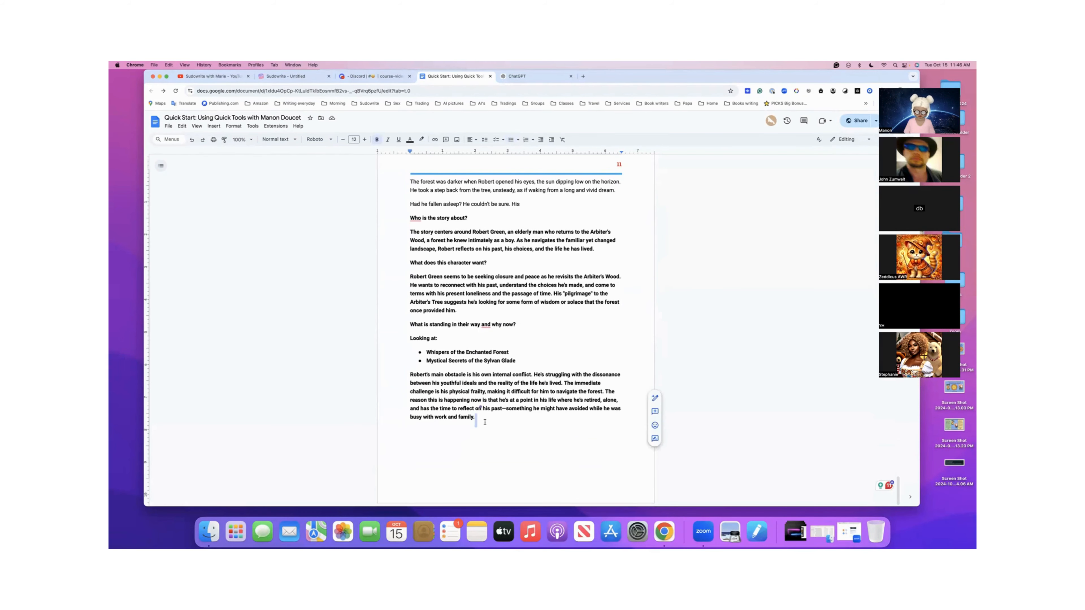
pyautogui.press('Return')
pyautogui.press('Return')
pyautogui.write('------')
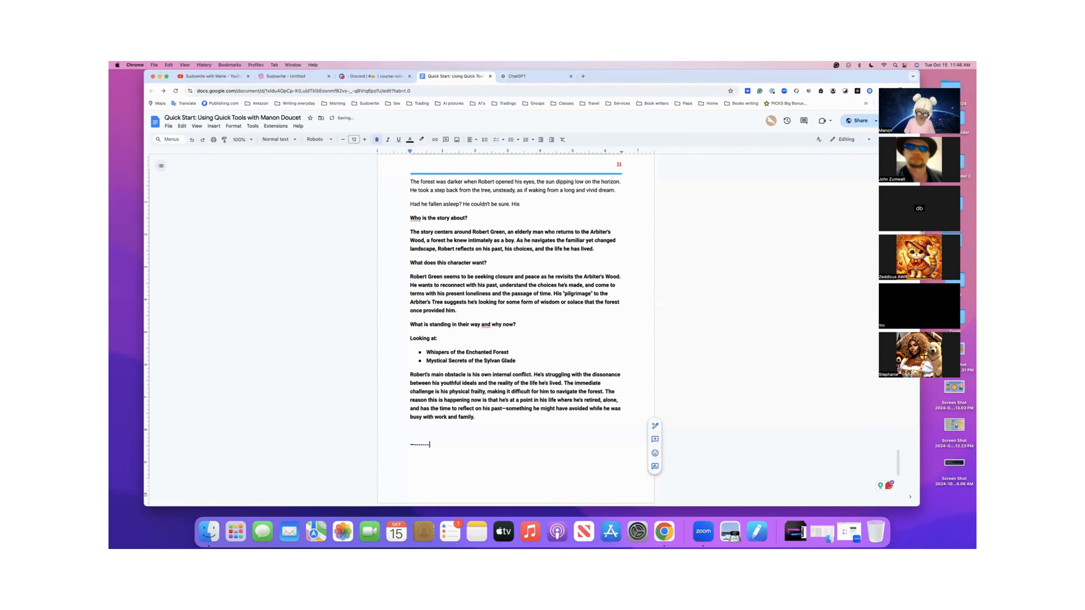
pyautogui.press('Return')
pyautogui.write('Outi')
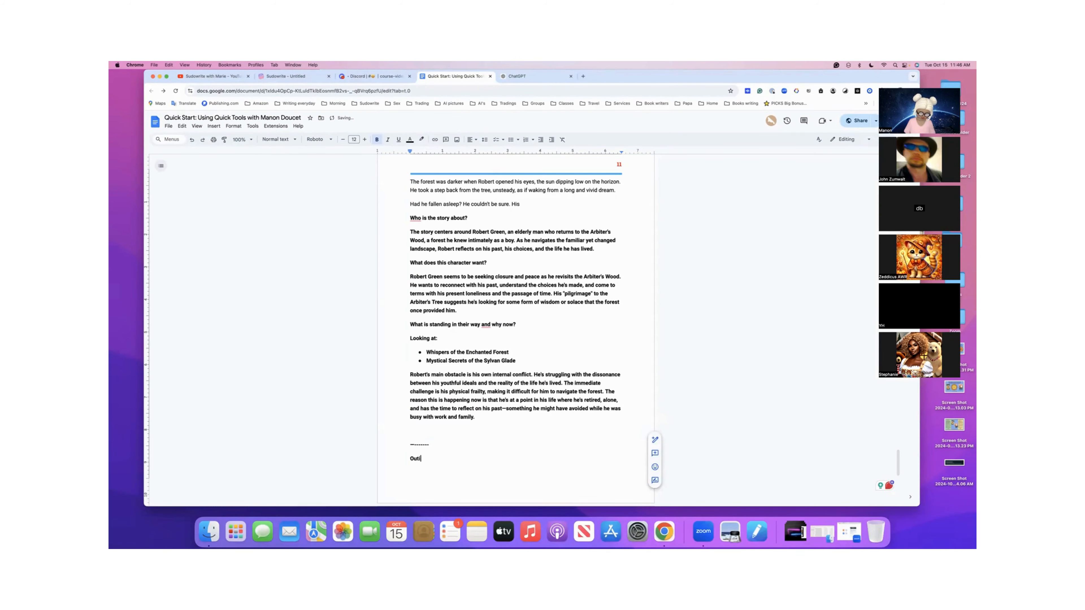
pyautogui.write('tline')
pyautogui.press('Return')
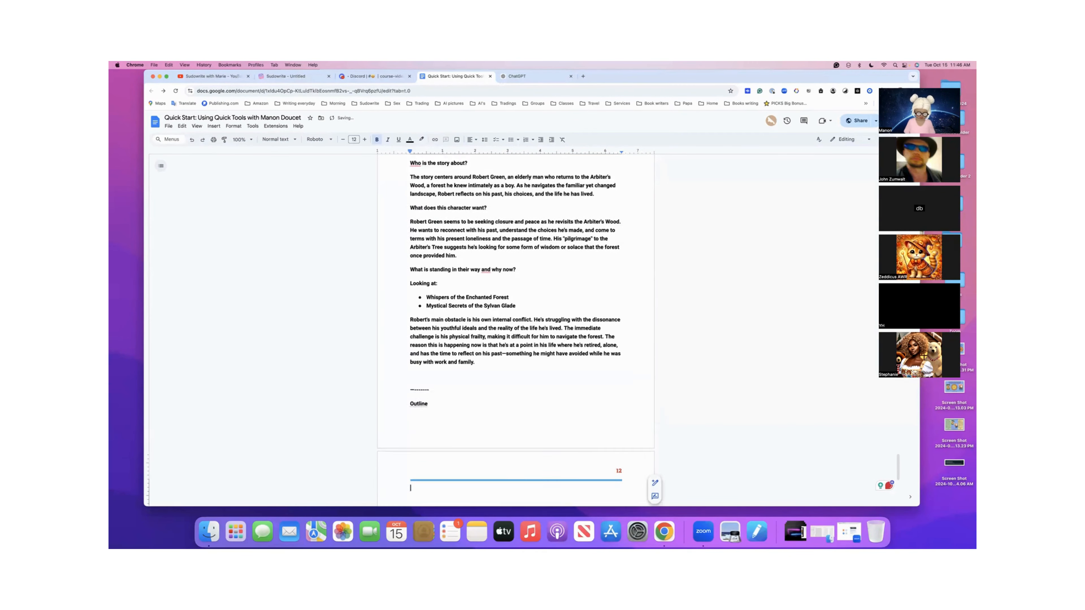
# - Paste the copied outline below the "Outline" heading and clear the formatting of all the pasted text
pyautogui.press('super+v')
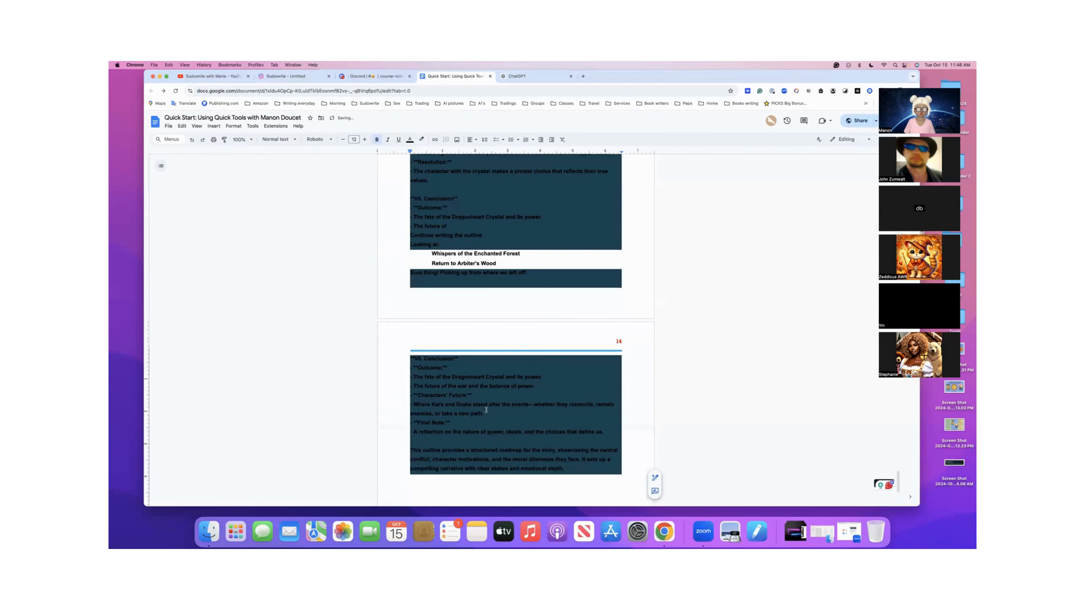
pyautogui.scroll(15, 489, 381)
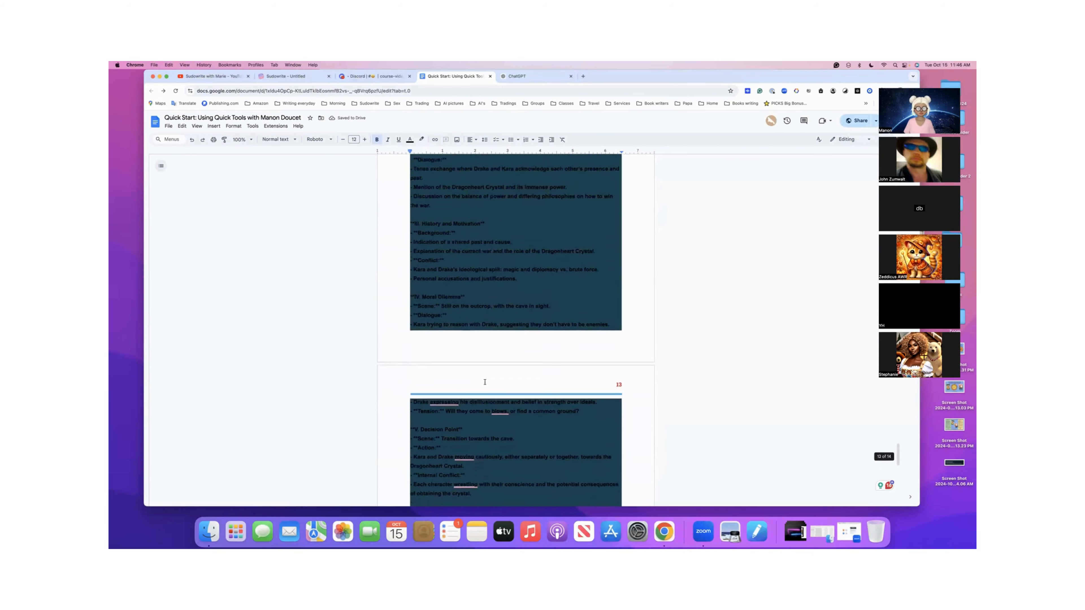
pyautogui.scroll(4, 485, 383)
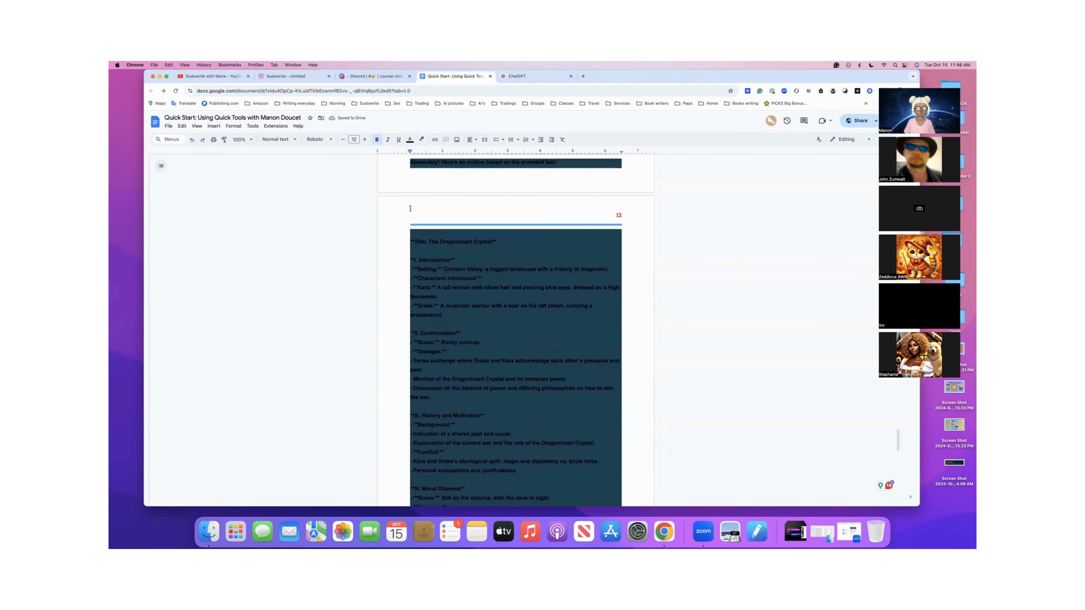
pyautogui.moveTo(409, 183); pyautogui.dragTo(544, 424)
pyautogui.rightClick(543, 425)
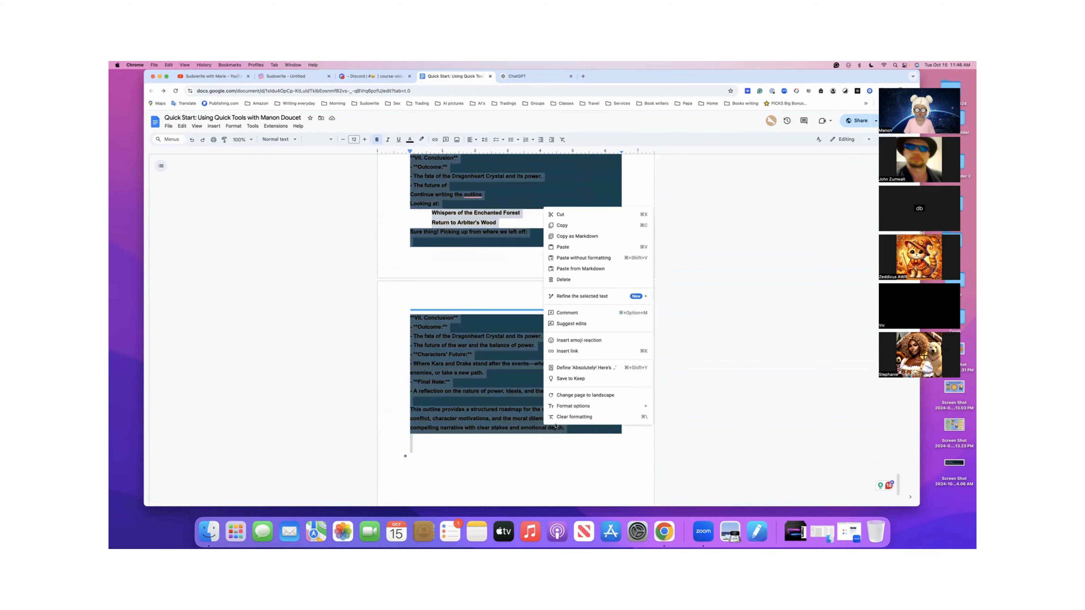
pyautogui.click(569, 418)
pyautogui.scroll(2, 543, 416)
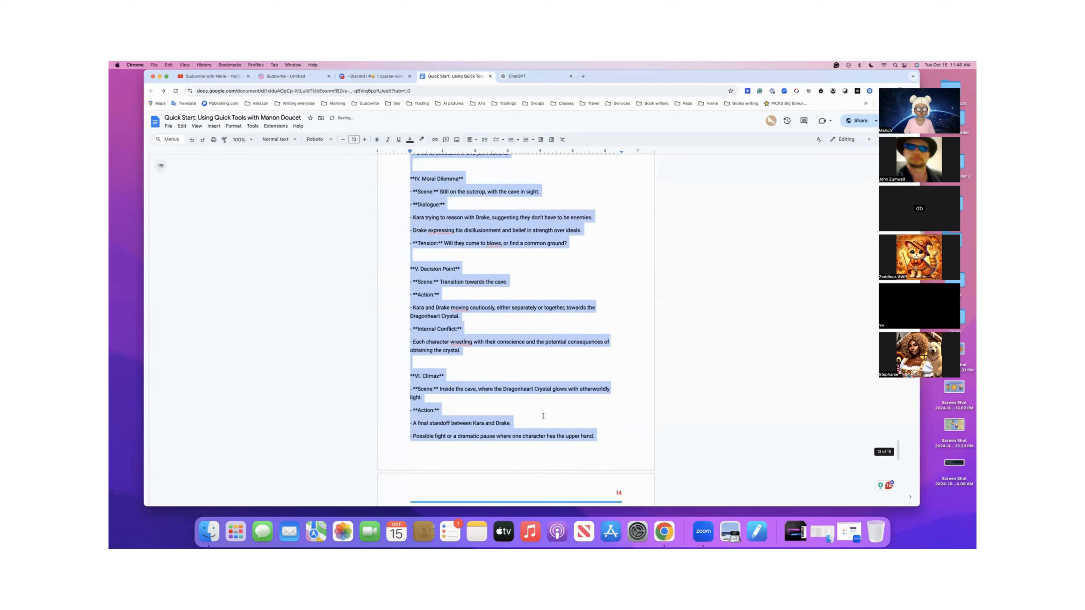
pyautogui.scroll(2, 543, 416)
pyautogui.click(543, 416)
pyautogui.scroll(3, 544, 416)
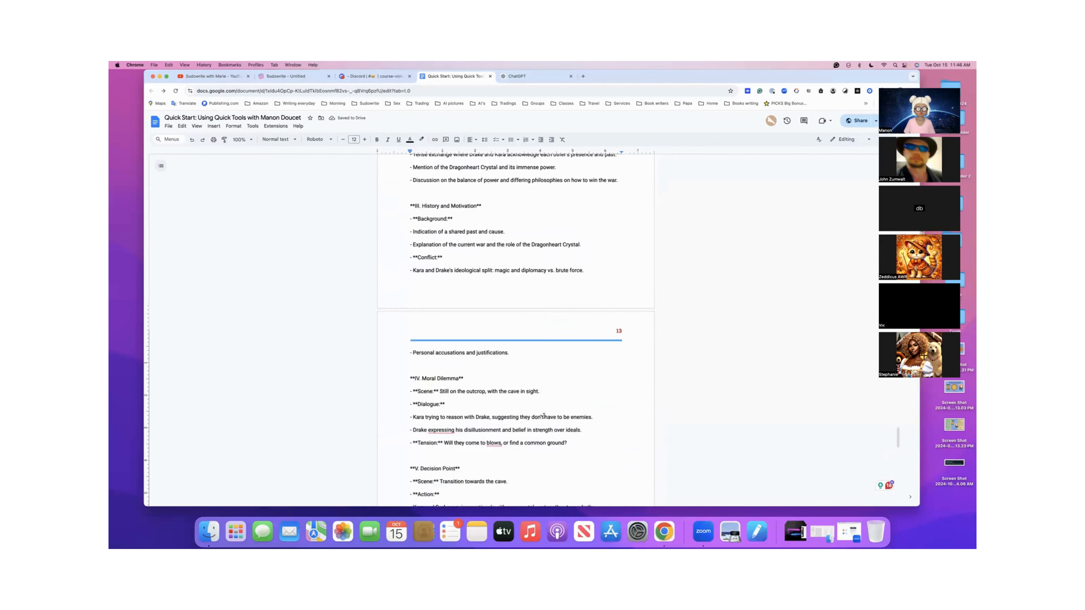
pyautogui.scroll(4, 544, 416)
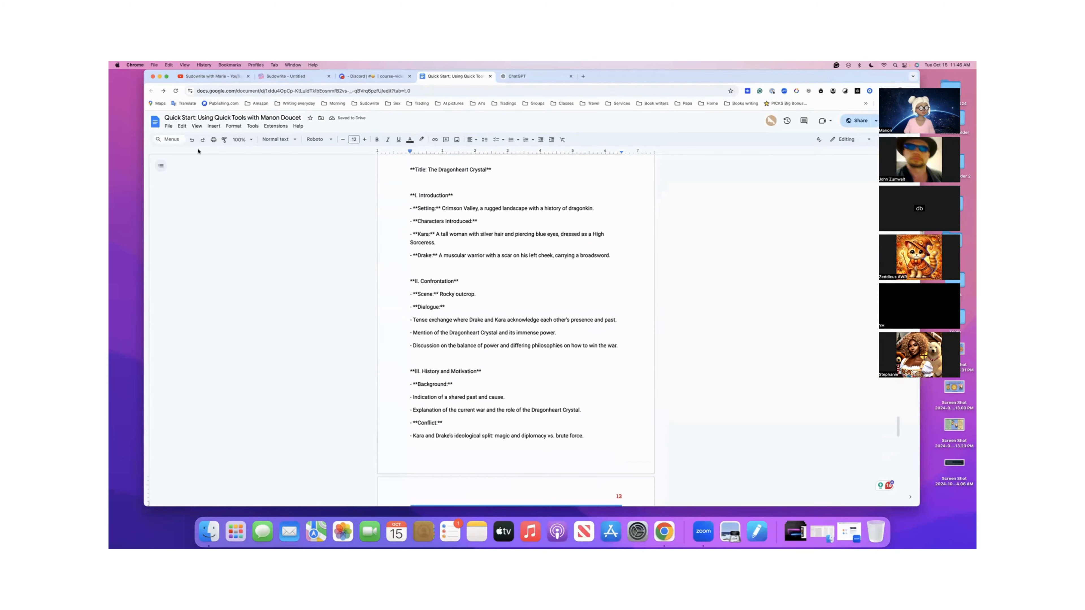
# - Find every "*" in the document and replace them all with nothing
pyautogui.click(158, 140)
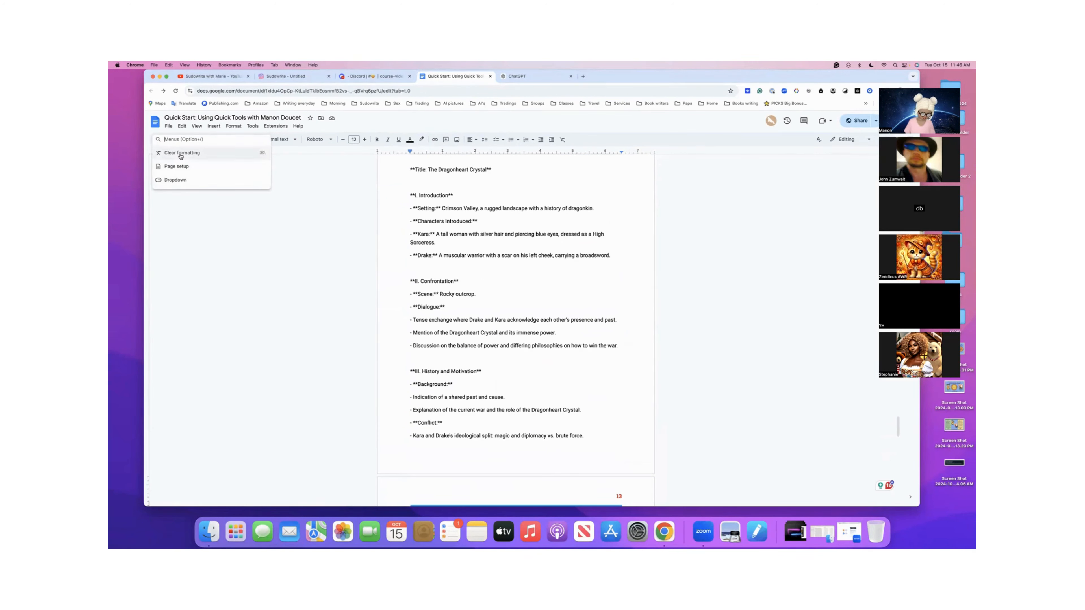
pyautogui.write('*')
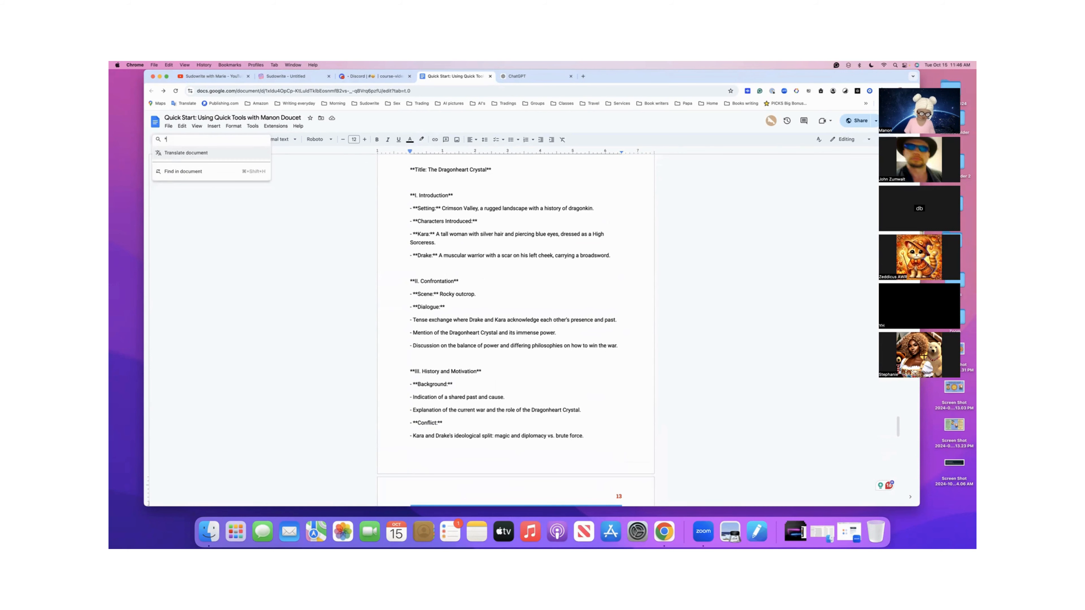
pyautogui.click(178, 173)
pyautogui.click(493, 291)
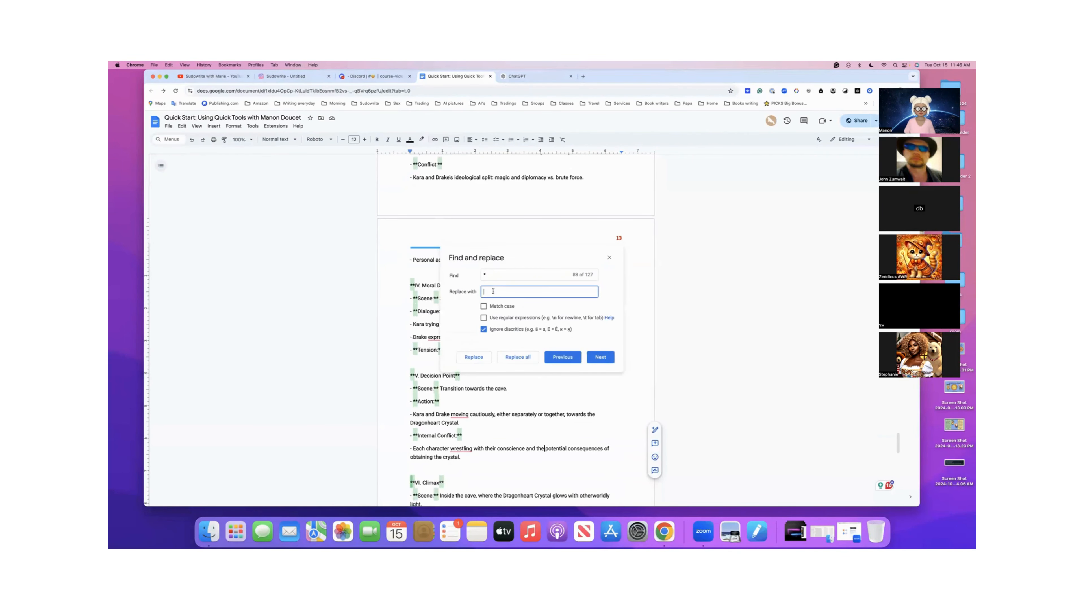
pyautogui.click(516, 357)
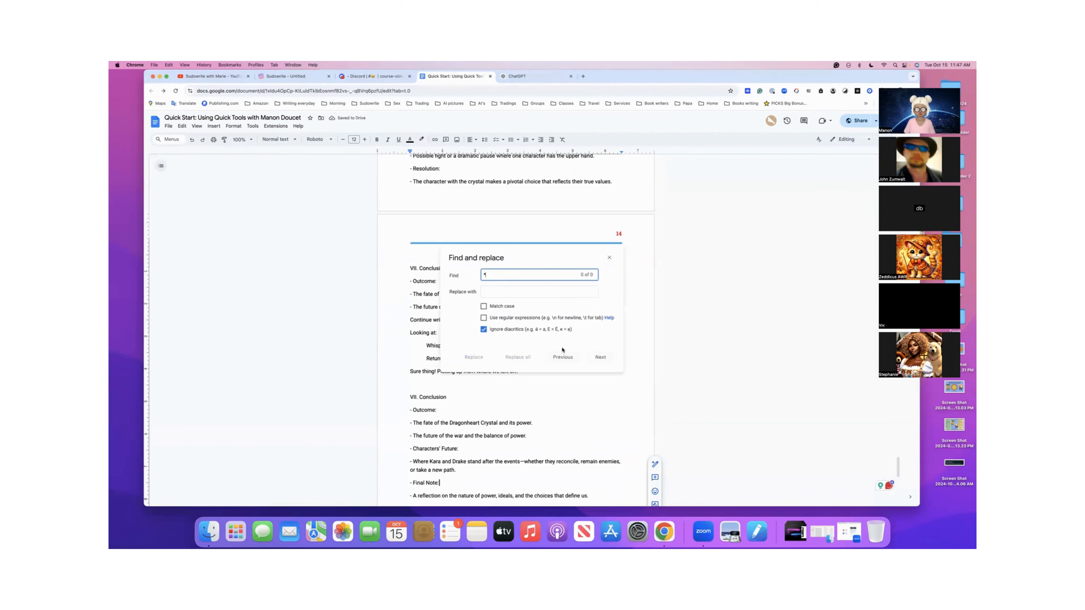
pyautogui.click(610, 257)
# - Review the cleaned outline's title, characters introduced, confrontation section and rocky outcrop scene
pyautogui.scroll(6, 523, 266)
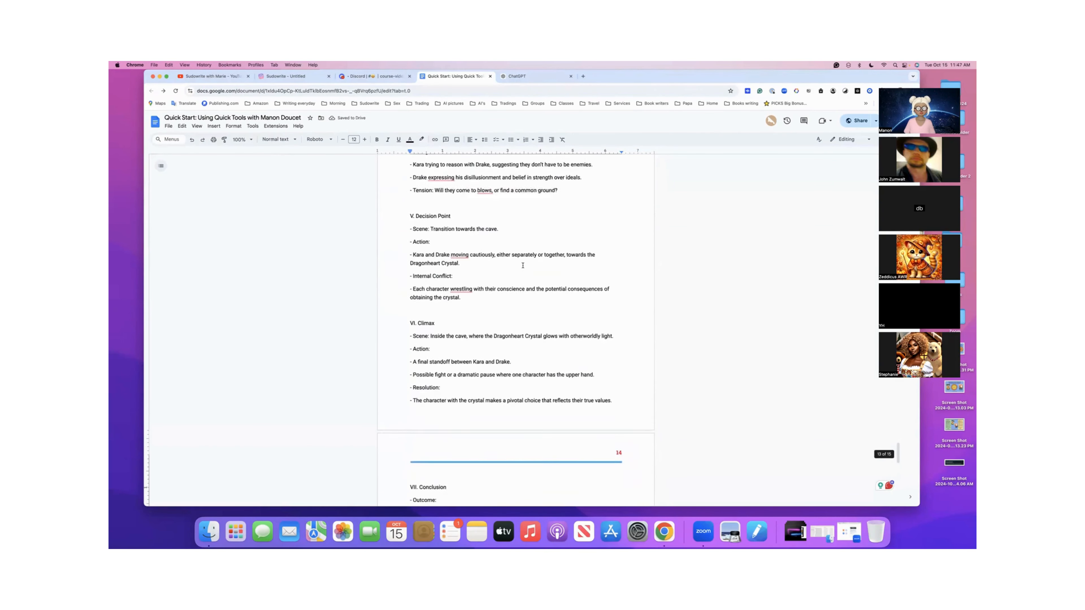
pyautogui.scroll(7, 523, 266)
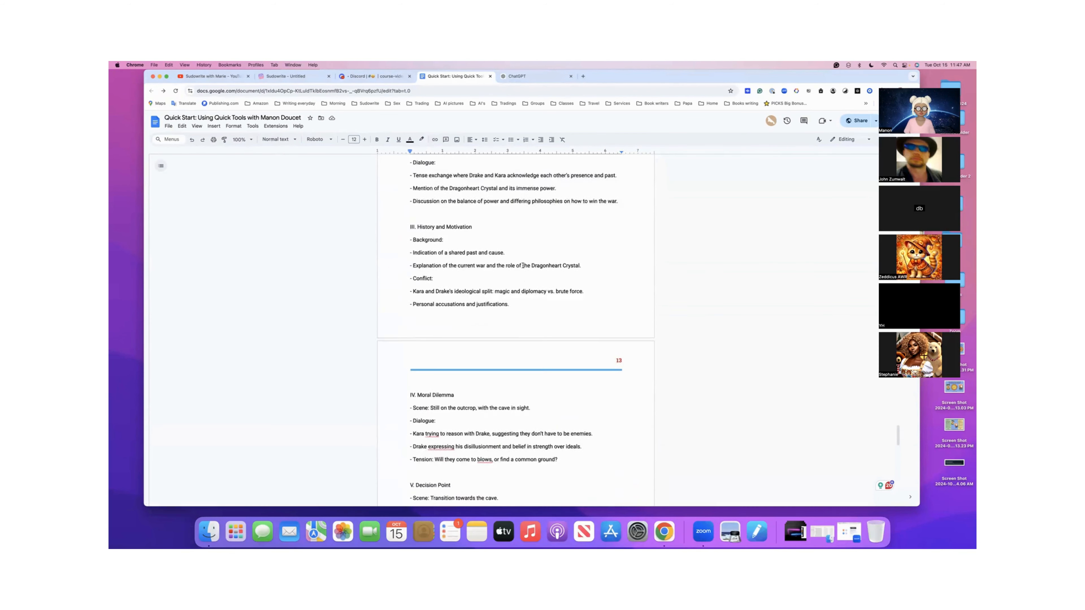
pyautogui.scroll(2, 523, 265)
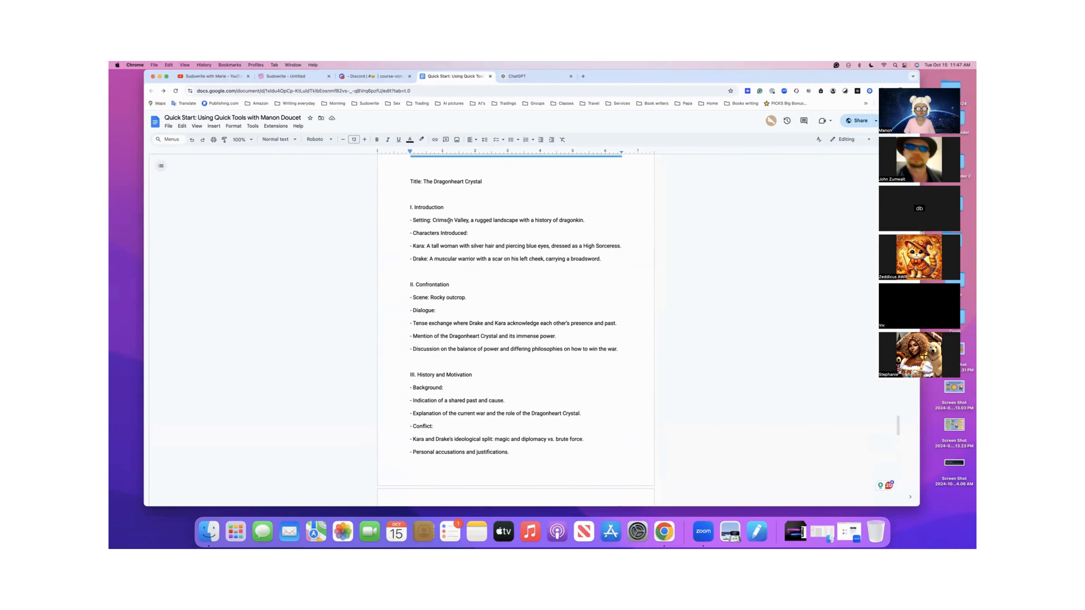
pyautogui.moveTo(412, 233); pyautogui.dragTo(481, 236)
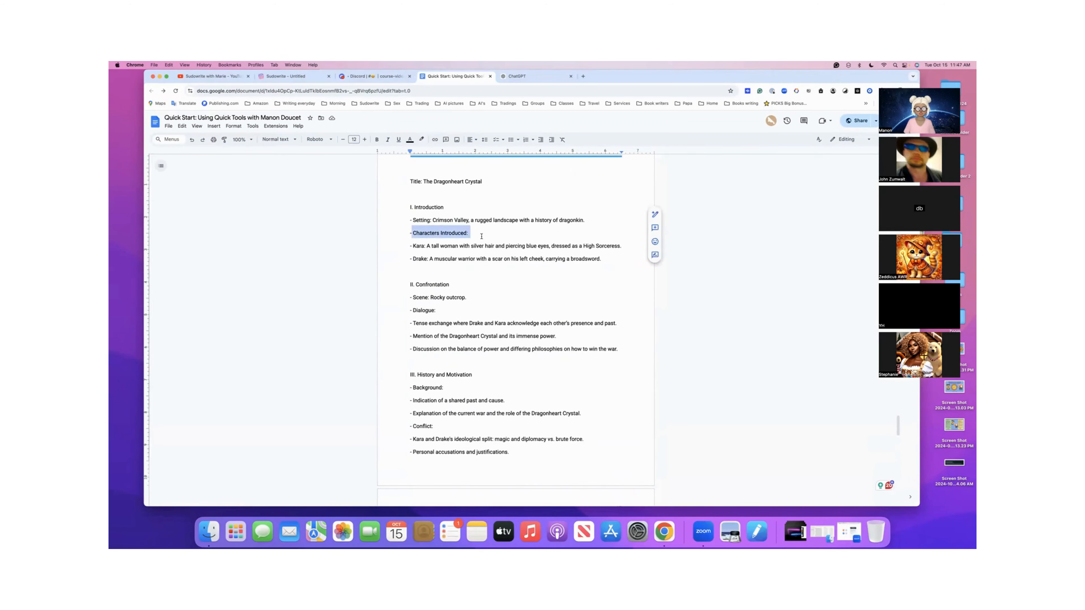
pyautogui.scroll(-1, 453, 268)
pyautogui.moveTo(406, 266); pyautogui.dragTo(465, 271)
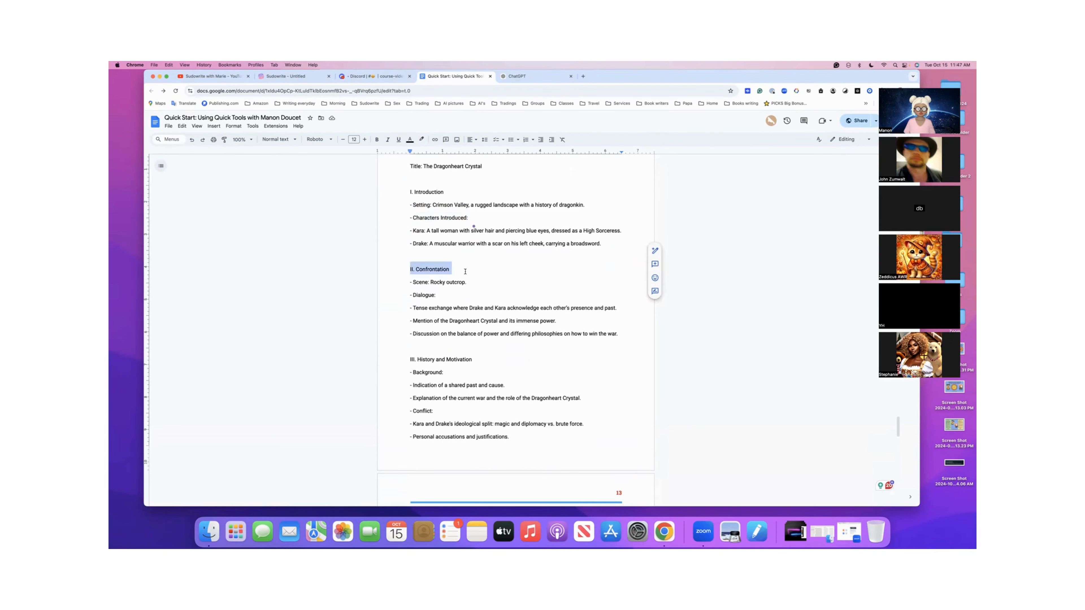
pyautogui.scroll(-1, 464, 271)
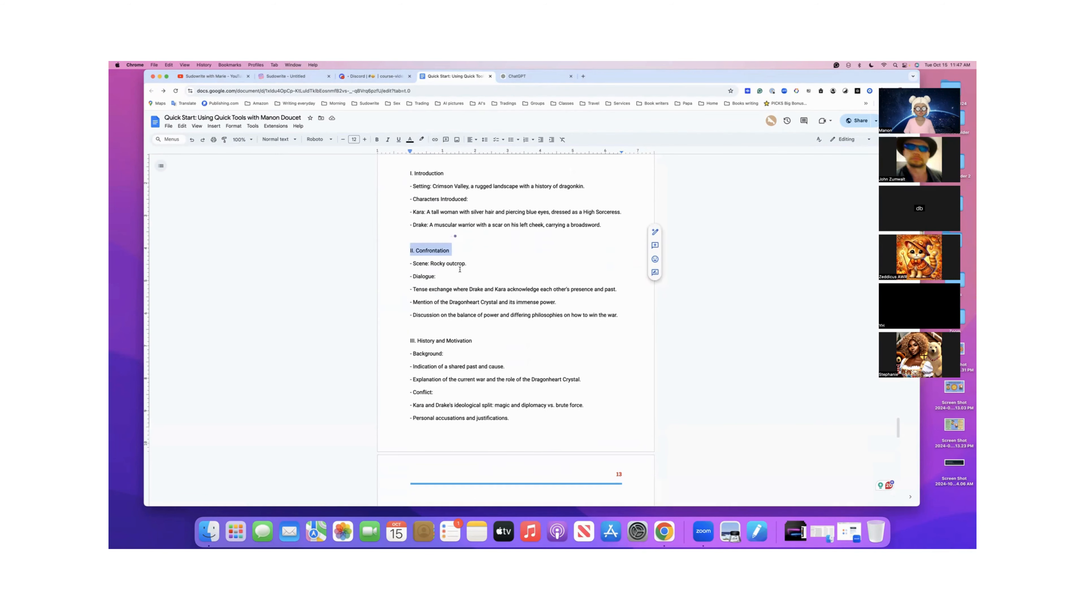
pyautogui.moveTo(411, 264); pyautogui.dragTo(478, 266)
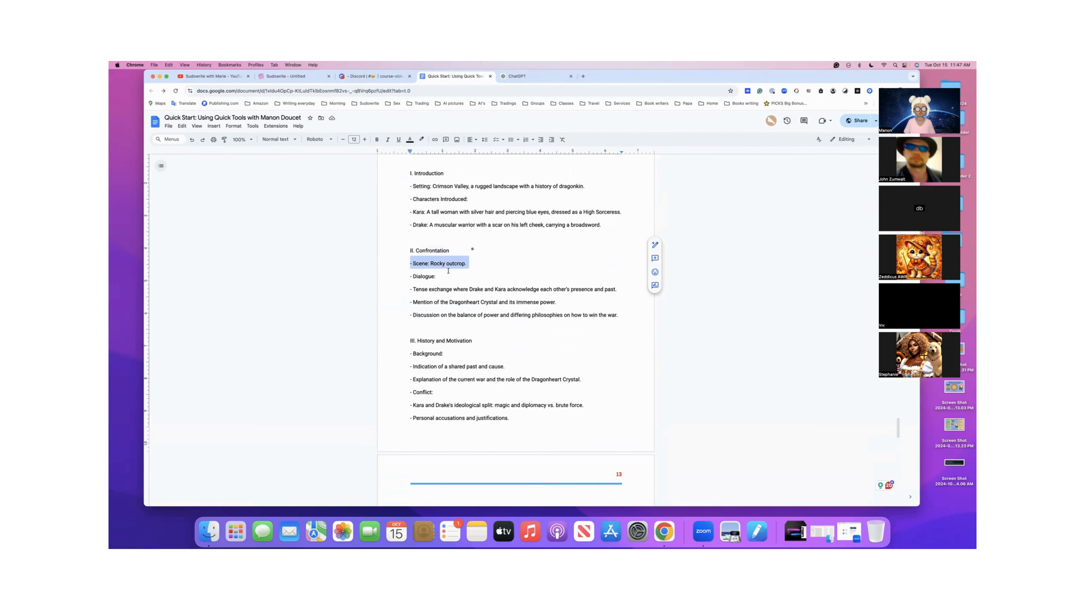
pyautogui.scroll(3, 448, 271)
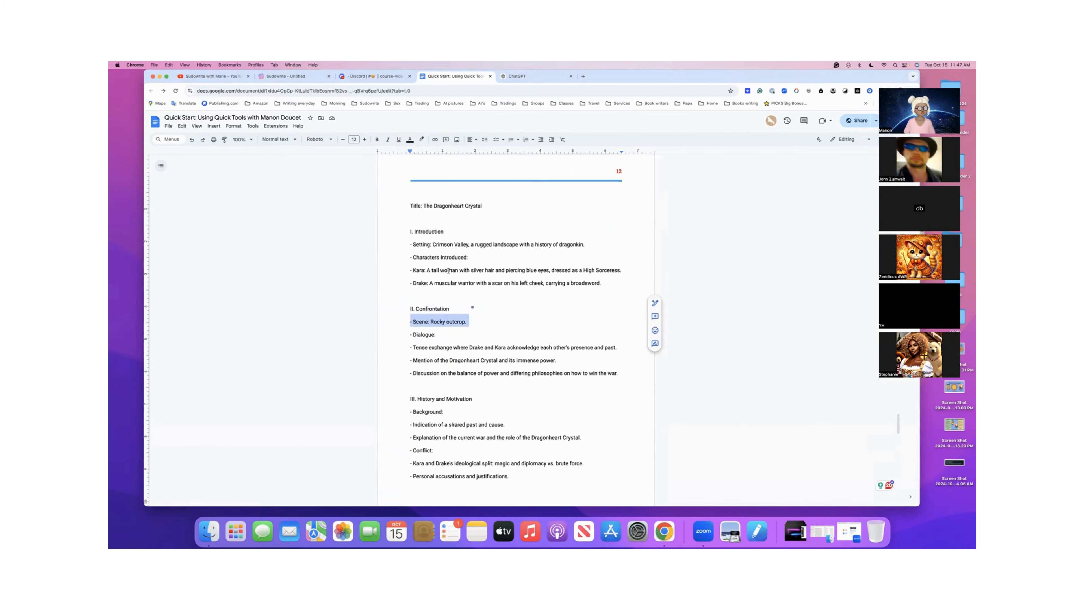
pyautogui.scroll(1, 448, 271)
# - Copy the cleaned outline through its closing paragraph, and add a new blank document to the Sudowrite project
pyautogui.moveTo(411, 217); pyautogui.dragTo(585, 371)
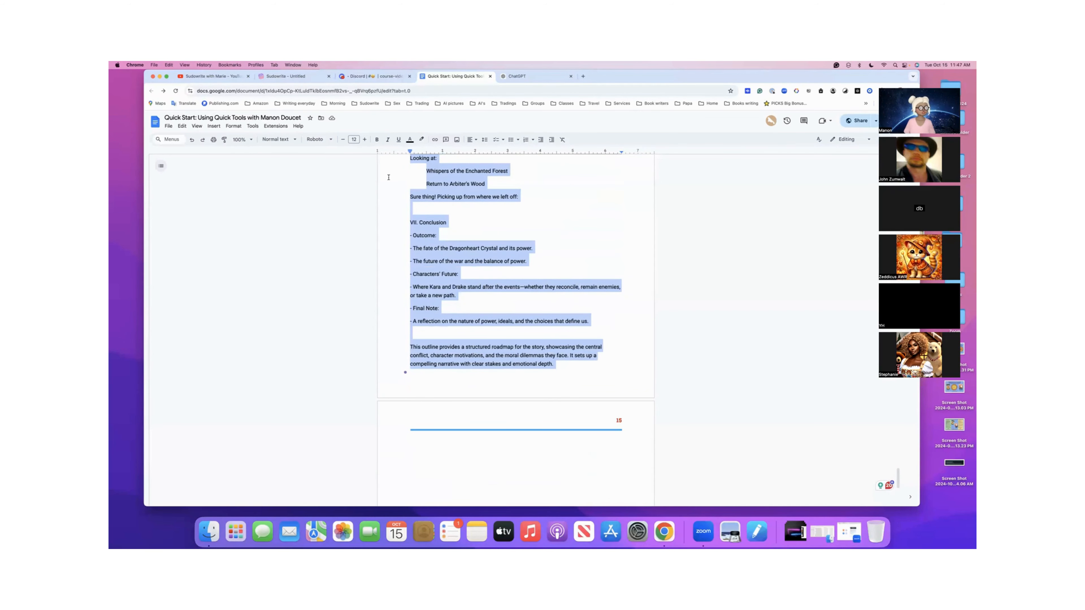
pyautogui.click(290, 76)
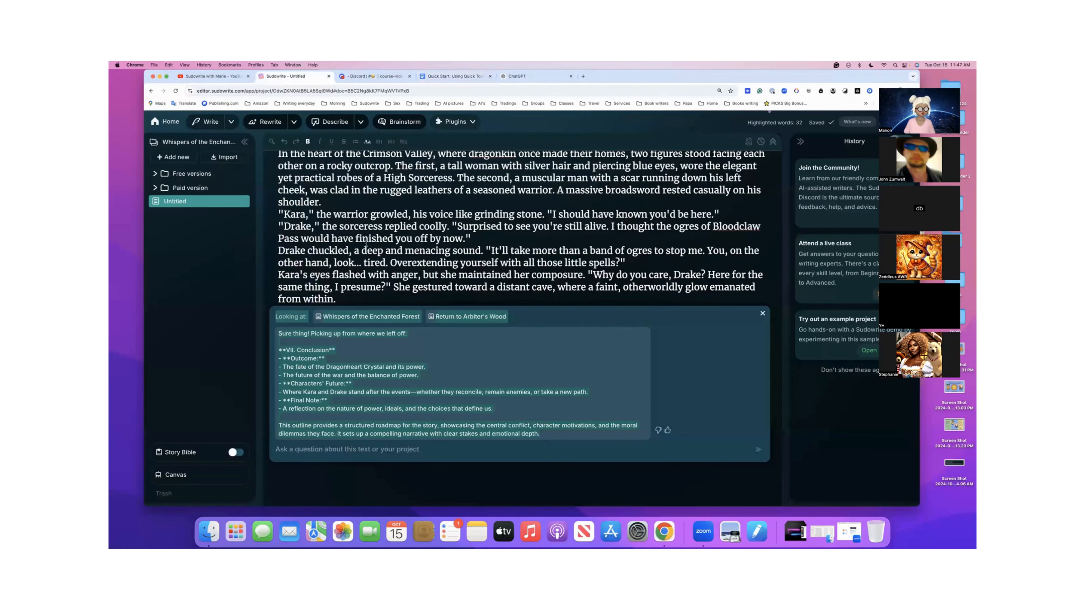
pyautogui.click(180, 157)
pyautogui.click(180, 190)
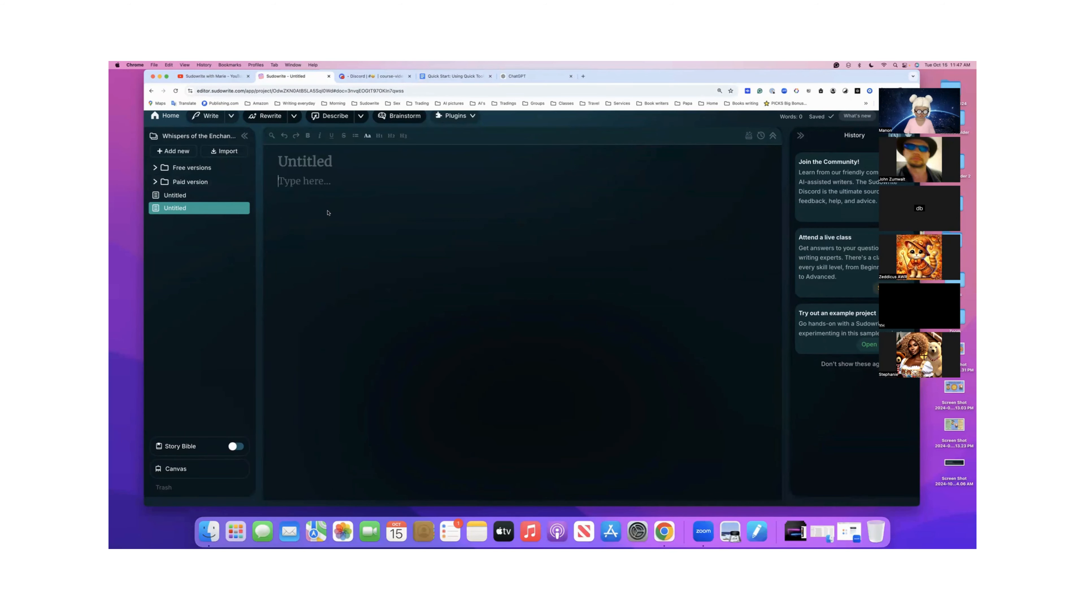
# - Paste the copied outline into the new blank document and title the document "Outline"
pyautogui.write("Title: The Dragonheart Crystal  I. Introduction - Setting: Crimson Valley, a rugged landscape with a history of dragonkin. - Characters Introduced: - Kara: A tall woman with silver hair and piercing blue eyes, dressed as a High Sorceress. - Drake: A muscular warrior with a scar on his left cheek, carrying a broadsword.  II. Confrontation - Scene: Rocky outcrop. - Dialogue: - Tense exchange where Drake and Kara acknowledge each other’s presence and past. - Mention of the Dragonheart Crystal and its immense power. - Discussion on the balance of power and differing philosophies on how to win the war.  III. History and Motivation - Background: - Indication of a shared past and cause. - Explanation of the current war and the role of the Dragonheart Crystal. - Conflict: - Kara and Drake's ideological split: magic and diplomacy vs. brute force. - Personal accusations and justifications.")
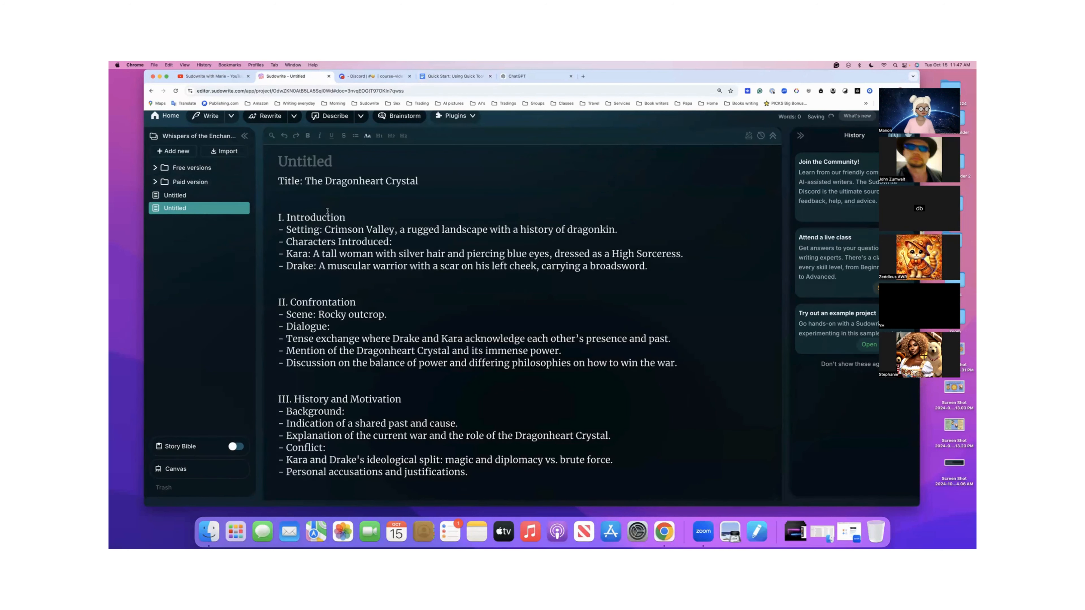
pyautogui.click(309, 160)
pyautogui.write('Dragonheart Chronicles')
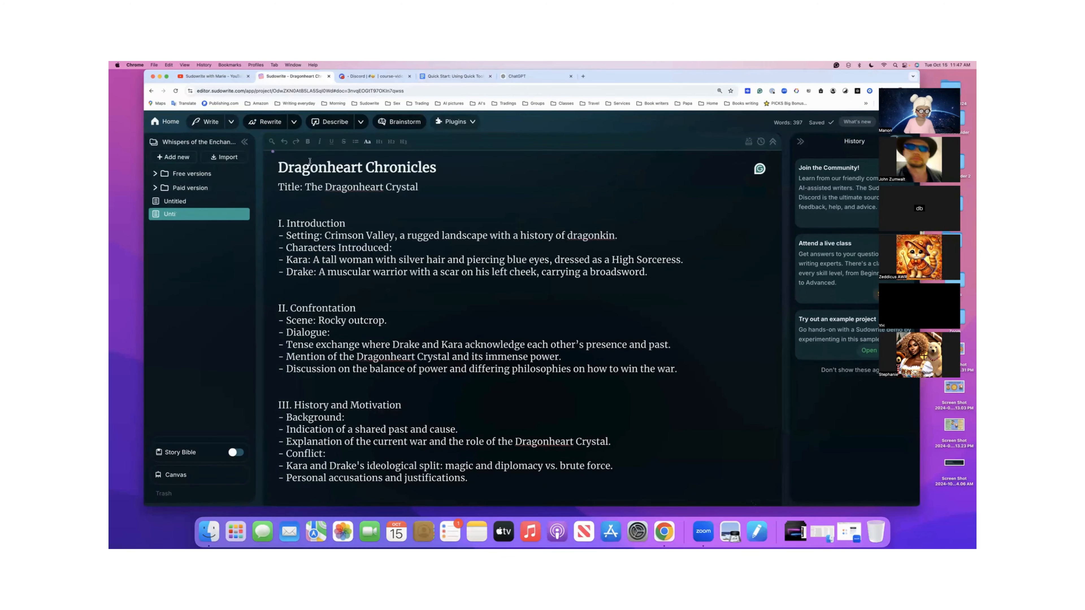
pyautogui.click(279, 167)
pyautogui.write('Outlin')
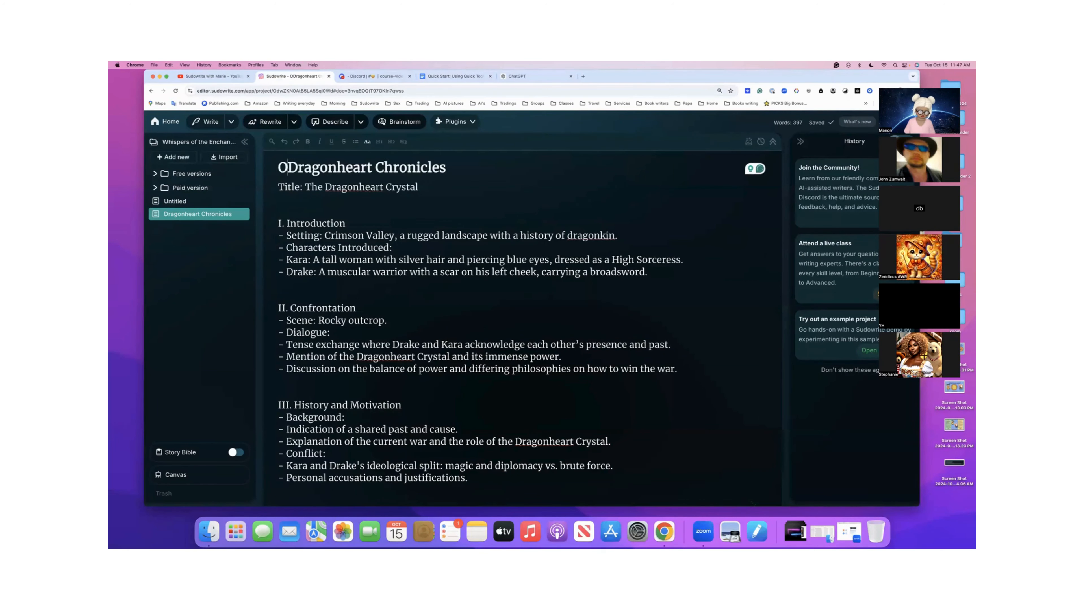
pyautogui.write('e')
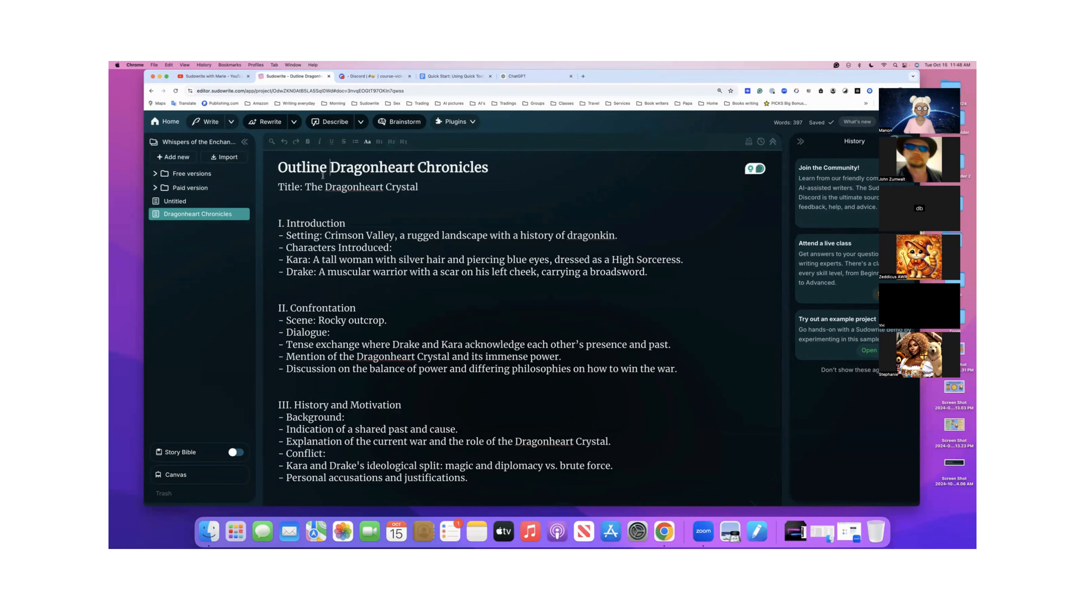
pyautogui.moveTo(327, 167); pyautogui.dragTo(490, 168)
pyautogui.press('super+c')
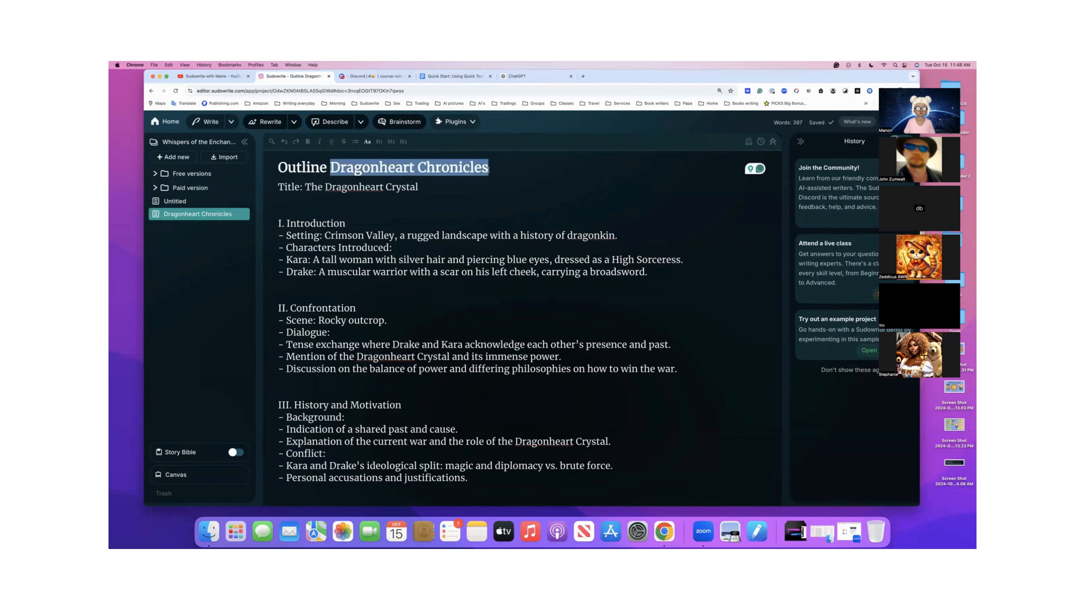
pyautogui.press('BackSpace')
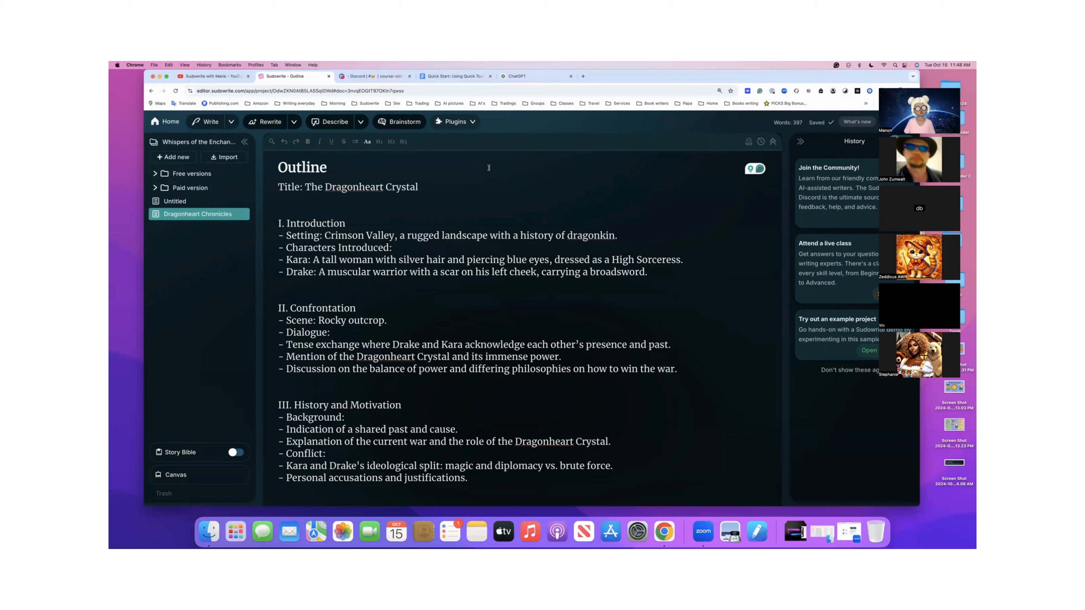
# - Title the untitled document containing the rivals' dialogue "Dragonheart Chronicles"
pyautogui.click(174, 204)
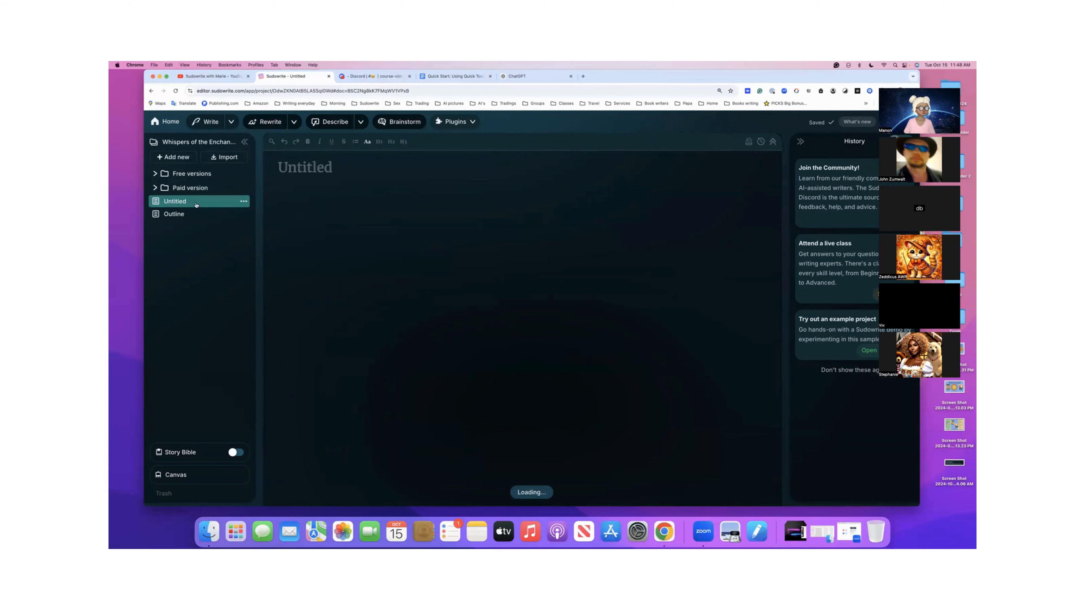
pyautogui.doubleClick(301, 170)
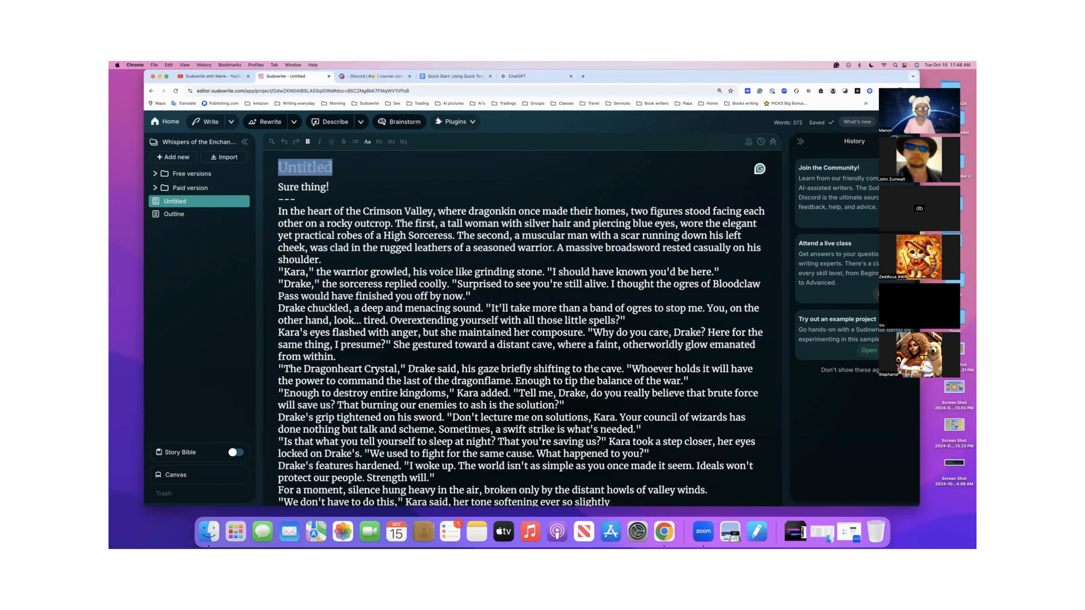
pyautogui.press('super+v')
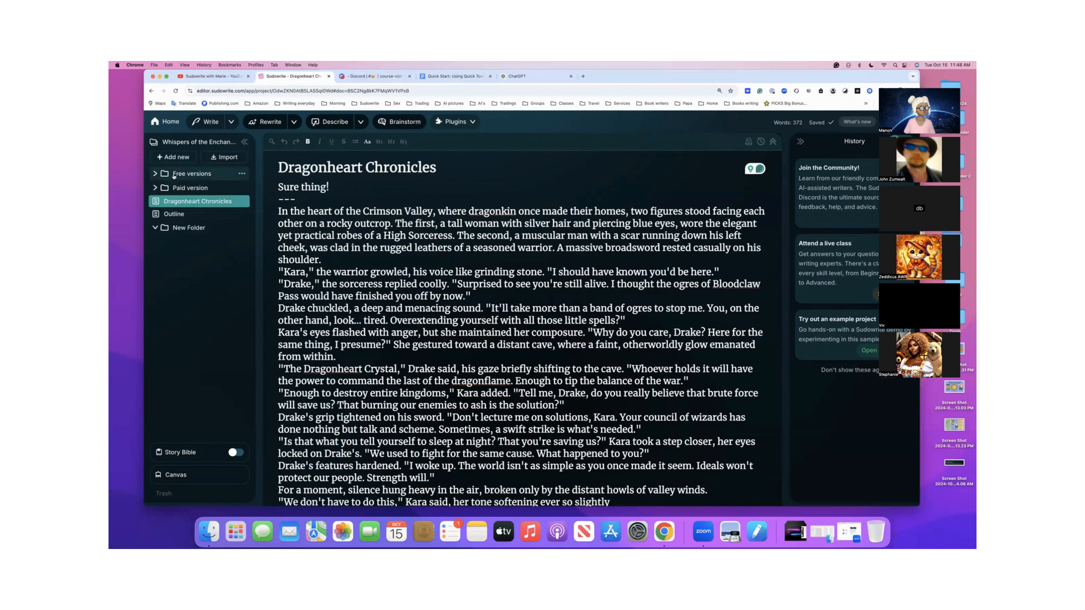
# - Add a project folder named "Story" and move the "Dragonheart Chronicles" and "Outline" documents into it
pyautogui.doubleClick(185, 228)
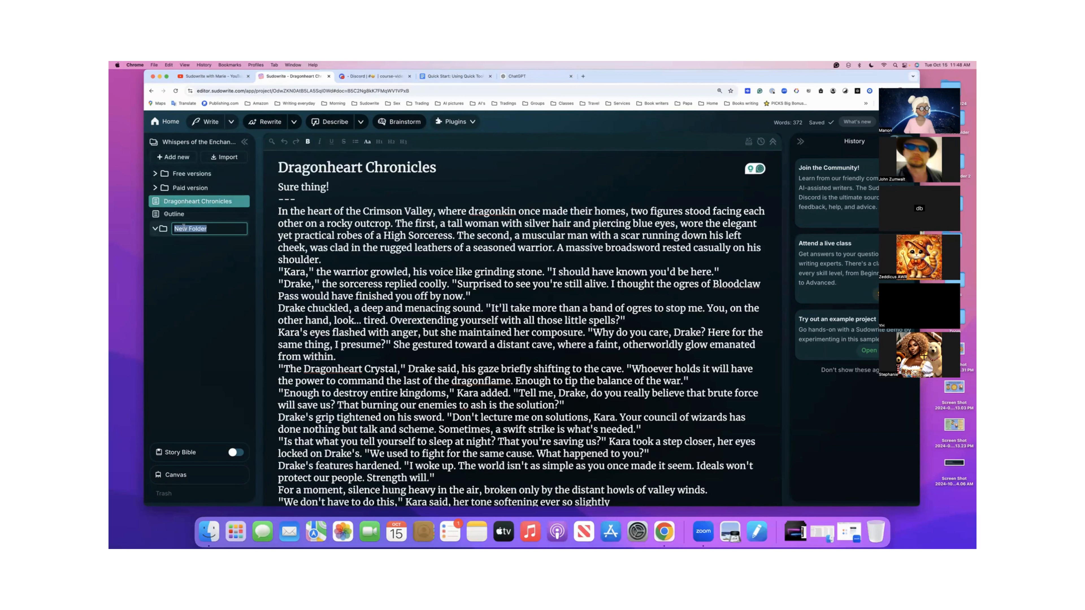
pyautogui.write('Hi')
pyautogui.press('BackSpace')
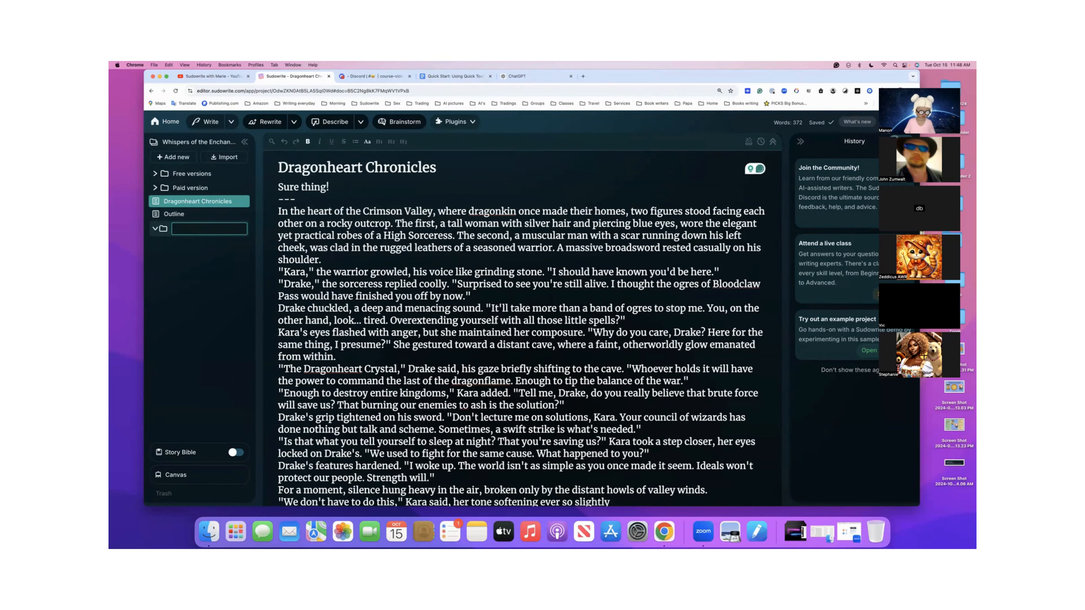
pyautogui.write('Story')
pyautogui.press('Return')
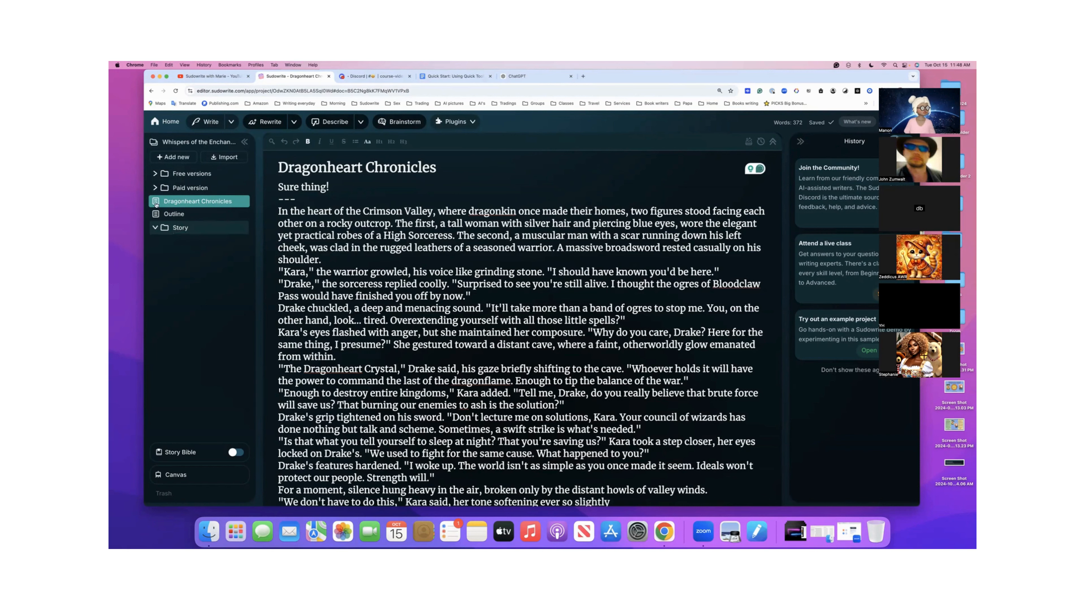
pyautogui.moveTo(158, 203); pyautogui.dragTo(170, 217)
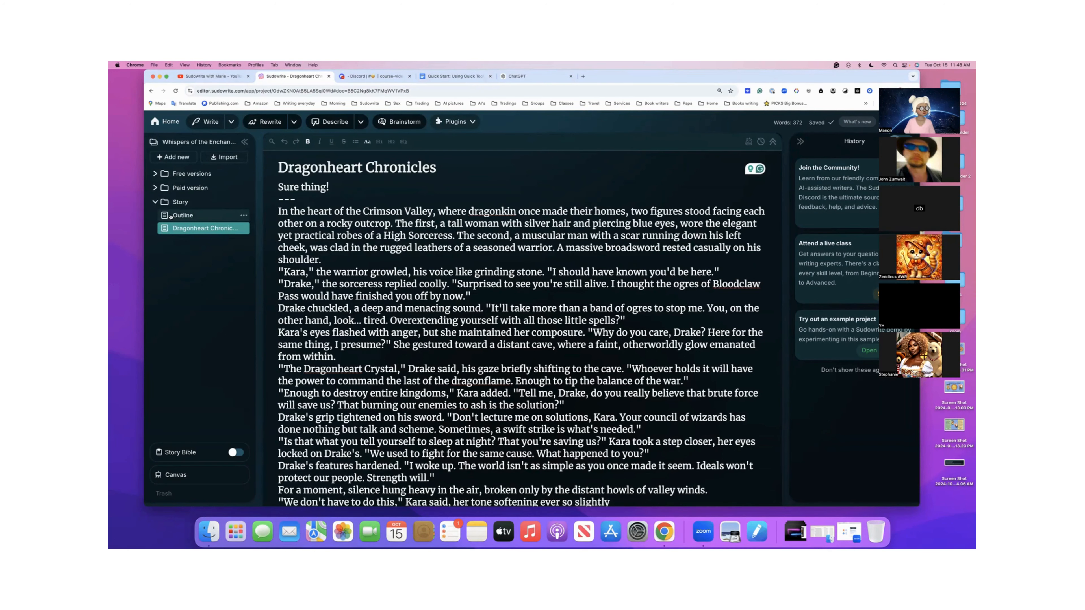
# - In the "Outline" document, ask Quick Chat "Tell me more about the Valley" about the Crimson Valley setting description
pyautogui.click(170, 216)
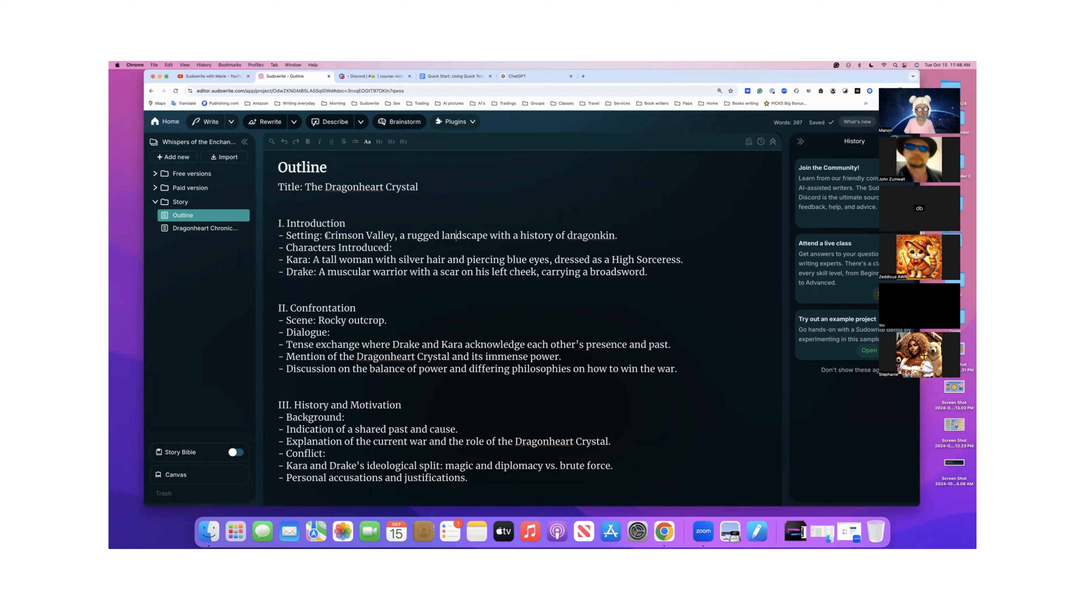
pyautogui.moveTo(324, 235); pyautogui.dragTo(620, 236)
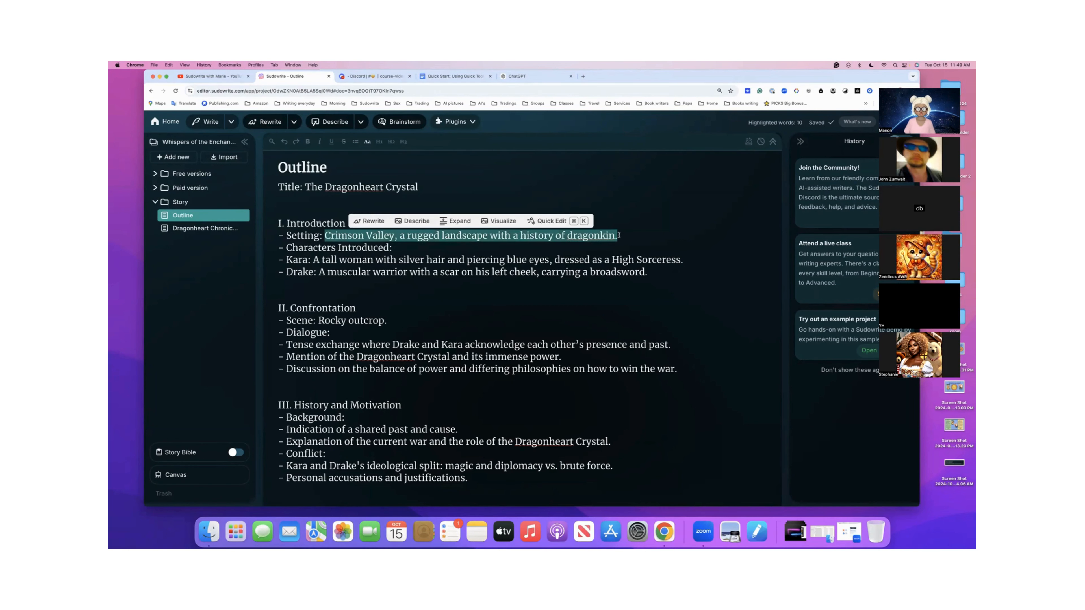
pyautogui.click(550, 221)
pyautogui.click(348, 258)
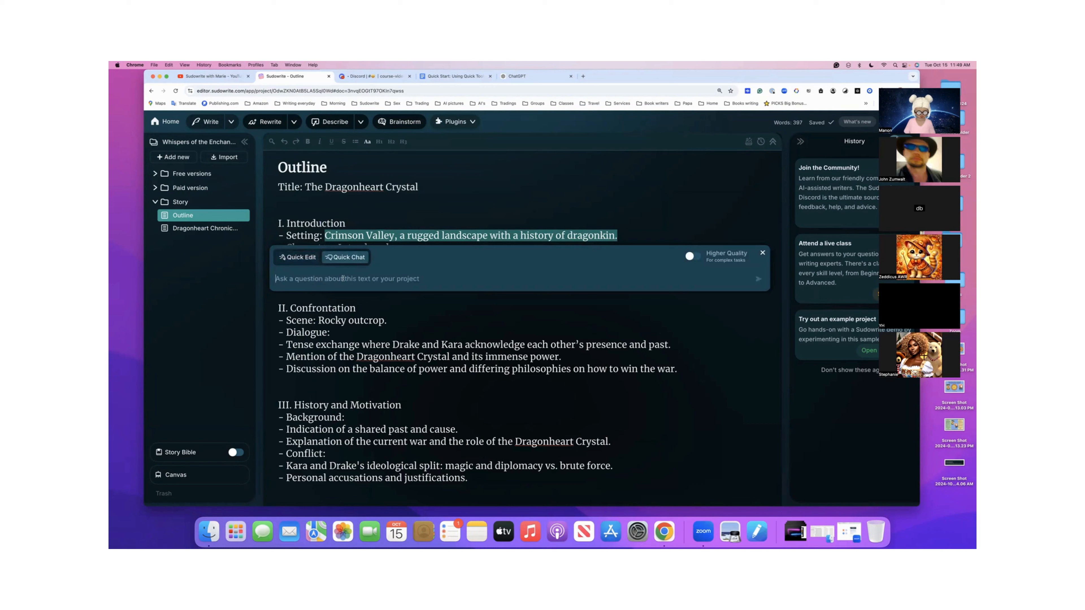
pyautogui.write('Tell m')
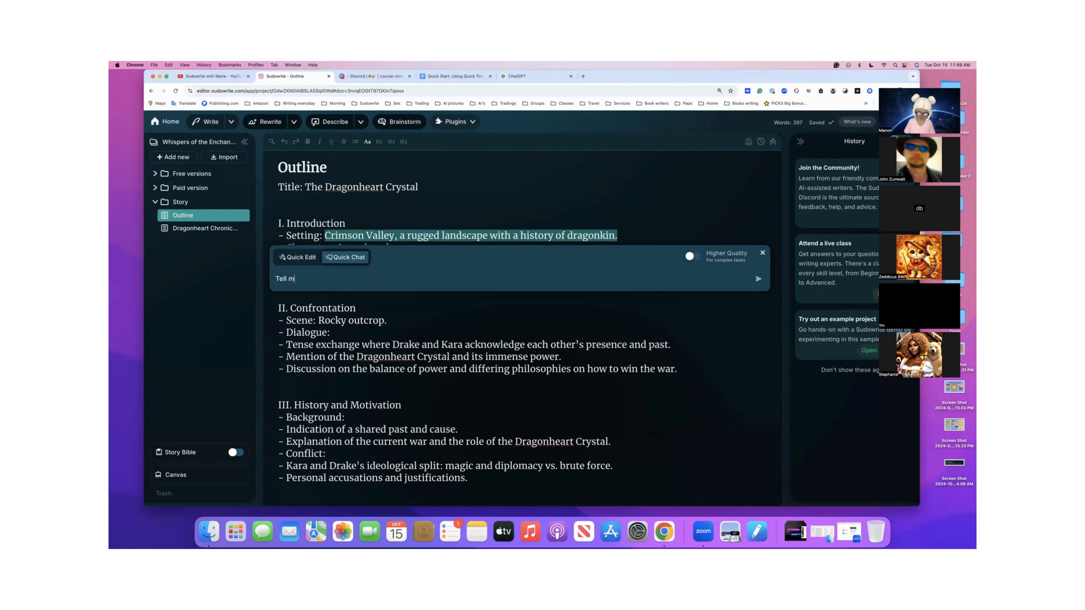
pyautogui.write('e more about the Valley')
pyautogui.press('Return')
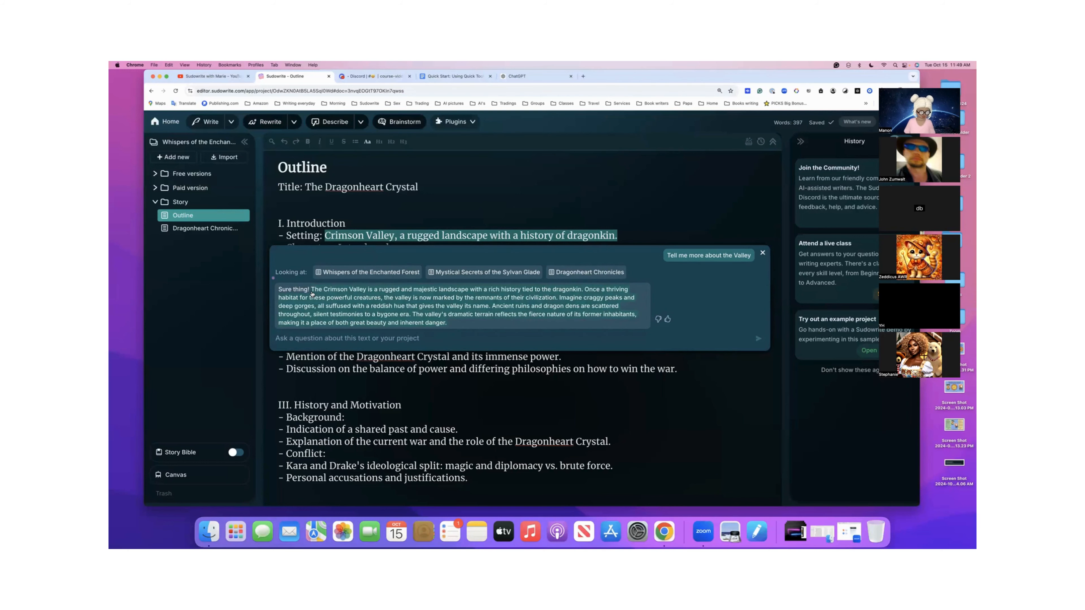
# - Rate the Quick Chat answer positively, and paste its Crimson Valley description on a new line below the Setting entry
pyautogui.click(668, 320)
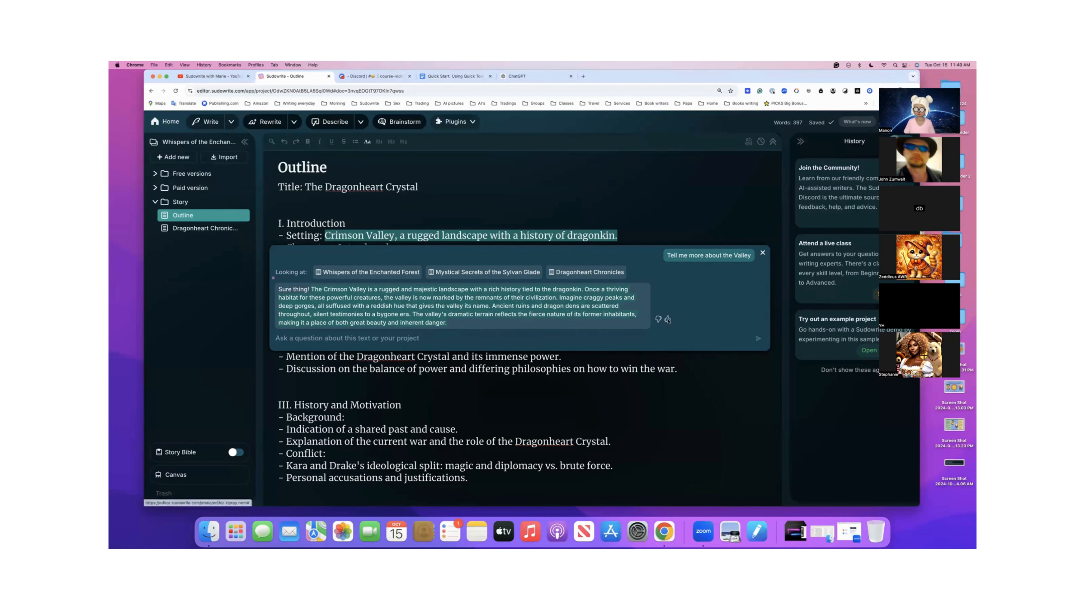
pyautogui.click(660, 166)
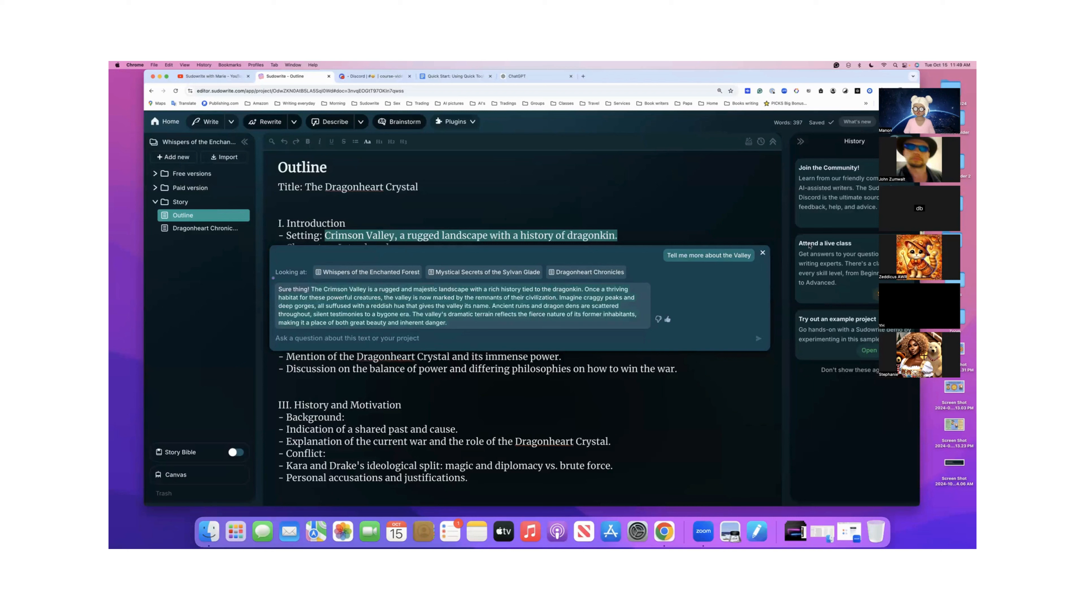
pyautogui.click(763, 254)
pyautogui.click(623, 235)
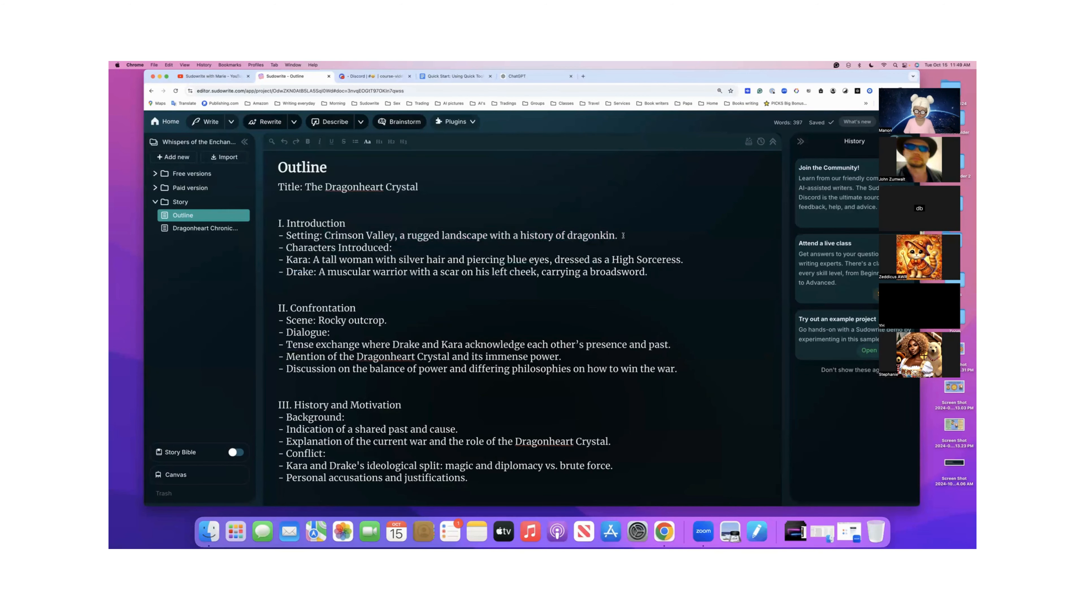
pyautogui.press('Return')
pyautogui.write("The Crimson Valley is a rugged and majestic landscape with a rich history tied to the dragonkin. Once a thriving habitat for these powerful creatures, the valley is now marked by the remnants of their civilization. Imagine craggy peaks and deep gorges, all suffused with a reddish hue that gives the valley its name. Ancient ruins and dragon dens are scattered throughout, silent testimonies to a bygone era. The valley's dramatic terrain reflects the fierce nature of its former inhabitants, making it a place of both great beauty and inherent danger.")
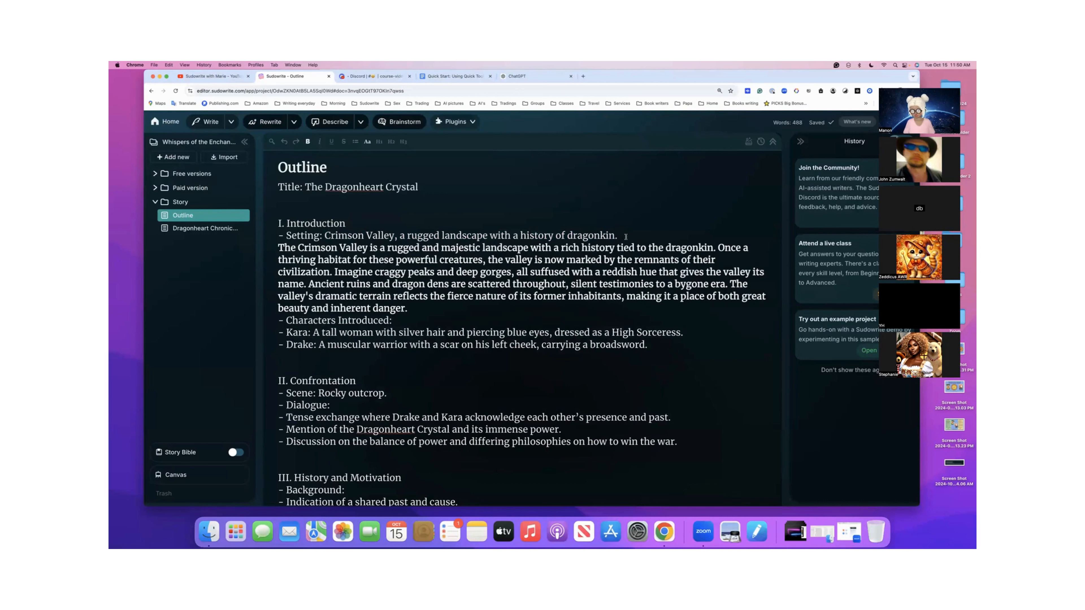
# - Generate an image from the pasted Crimson Valley paragraph with Visualize, and view it full size before returning to the outline
pyautogui.moveTo(277, 246); pyautogui.dragTo(415, 306)
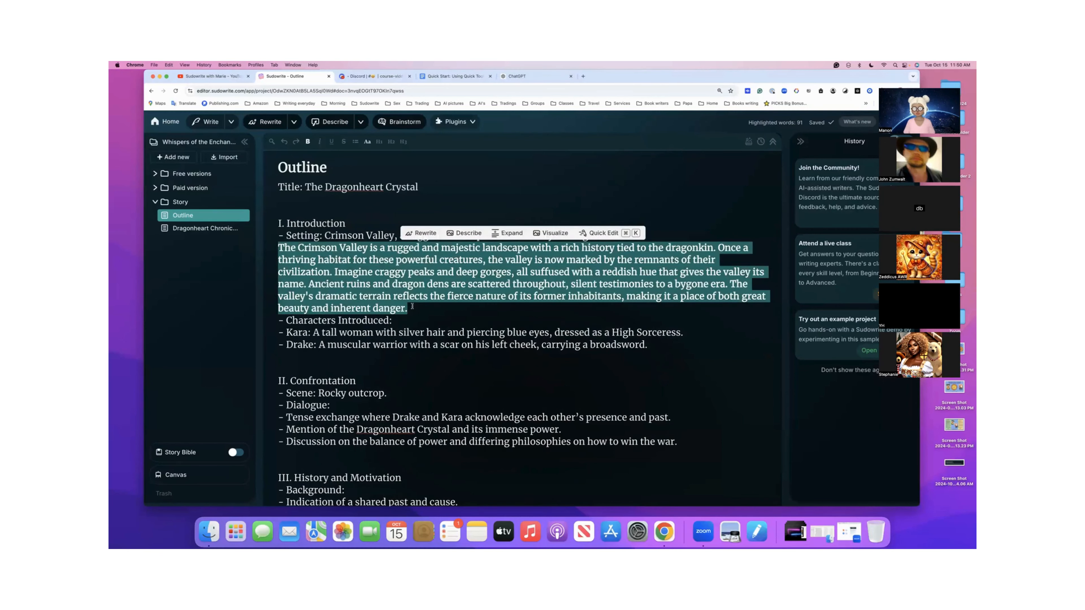
pyautogui.click(542, 234)
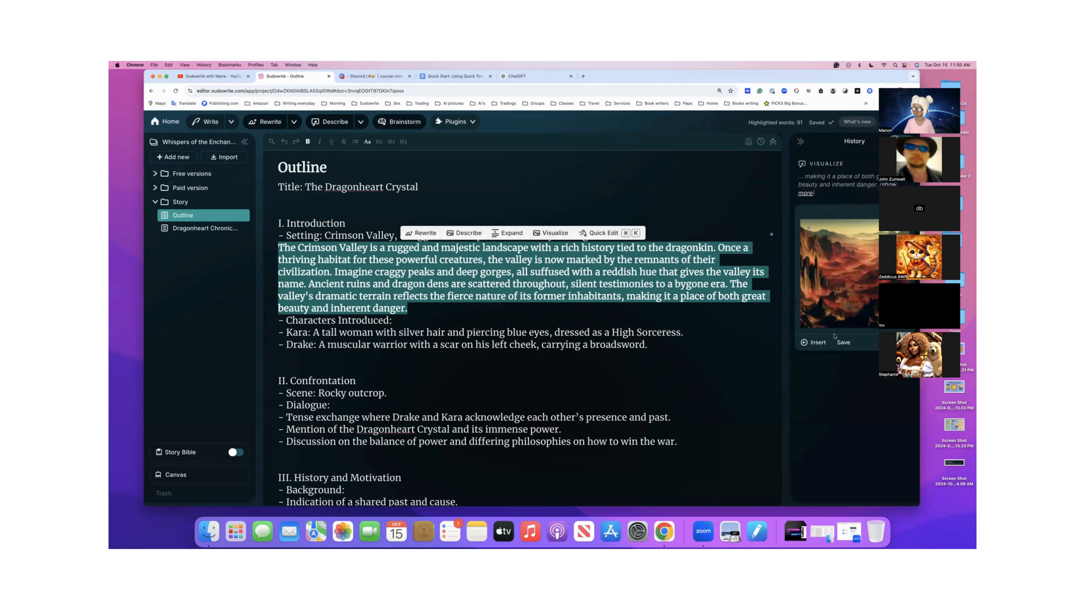
pyautogui.click(839, 344)
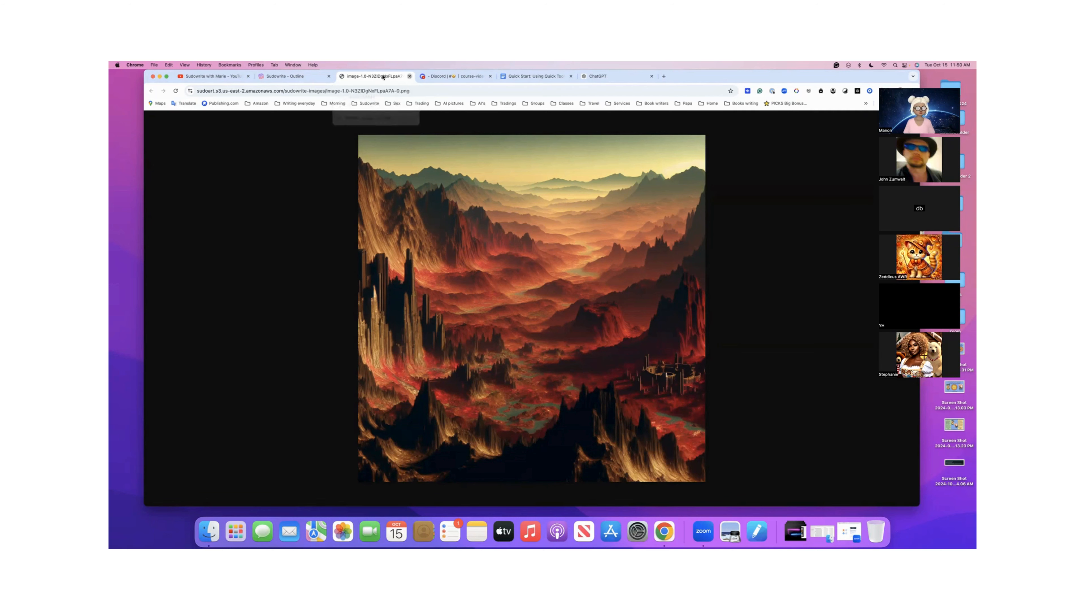
pyautogui.click(410, 77)
pyautogui.click(344, 252)
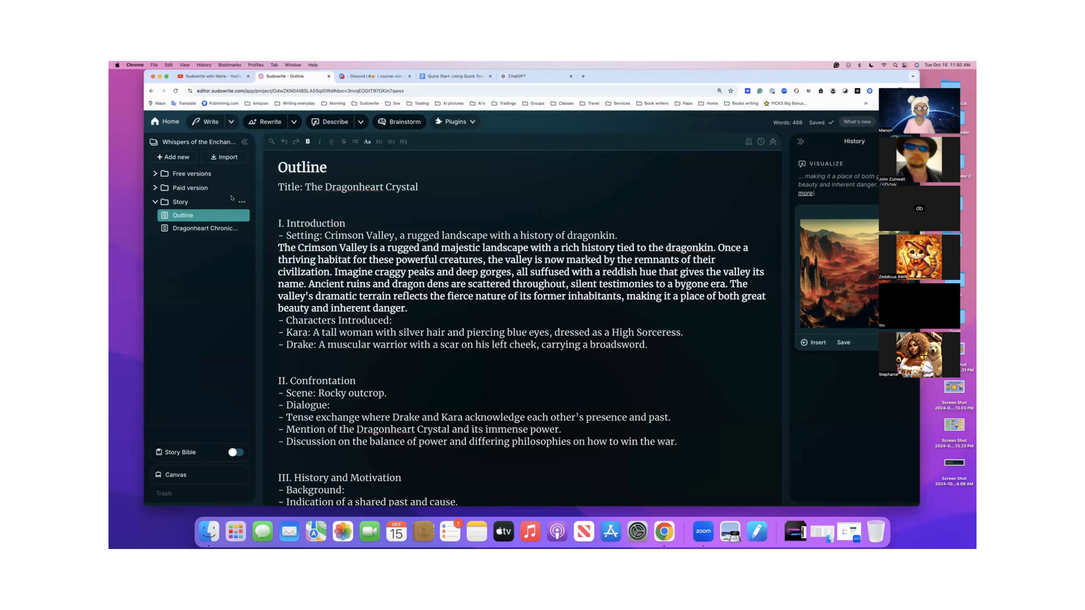
# - Create a new blank project, and copy the mental health essay prompt from the Nonfiction list in the Quick Start Google Doc
pyautogui.click(171, 123)
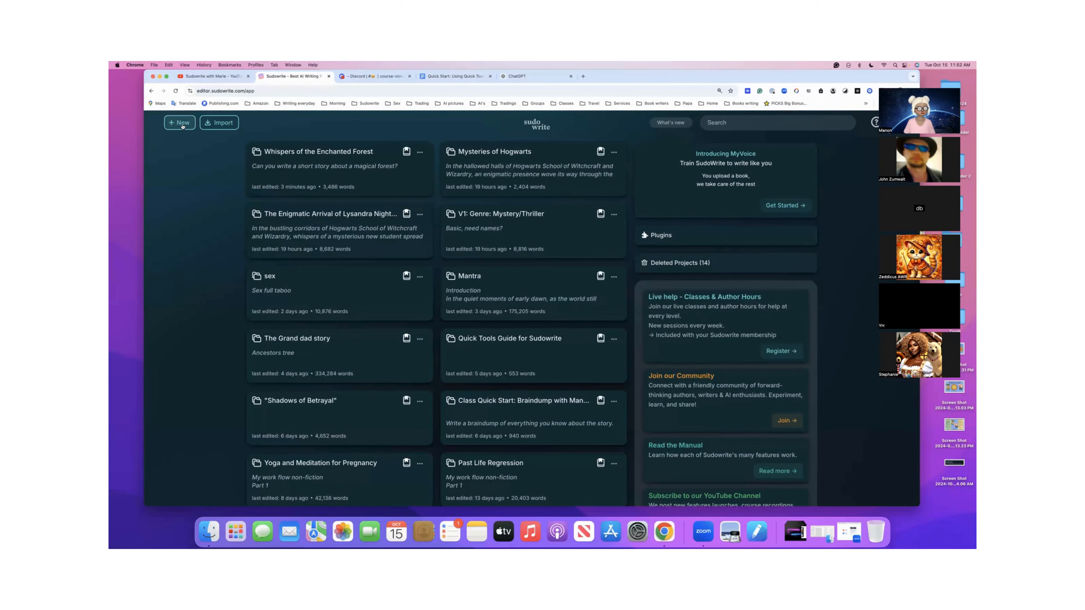
pyautogui.click(181, 124)
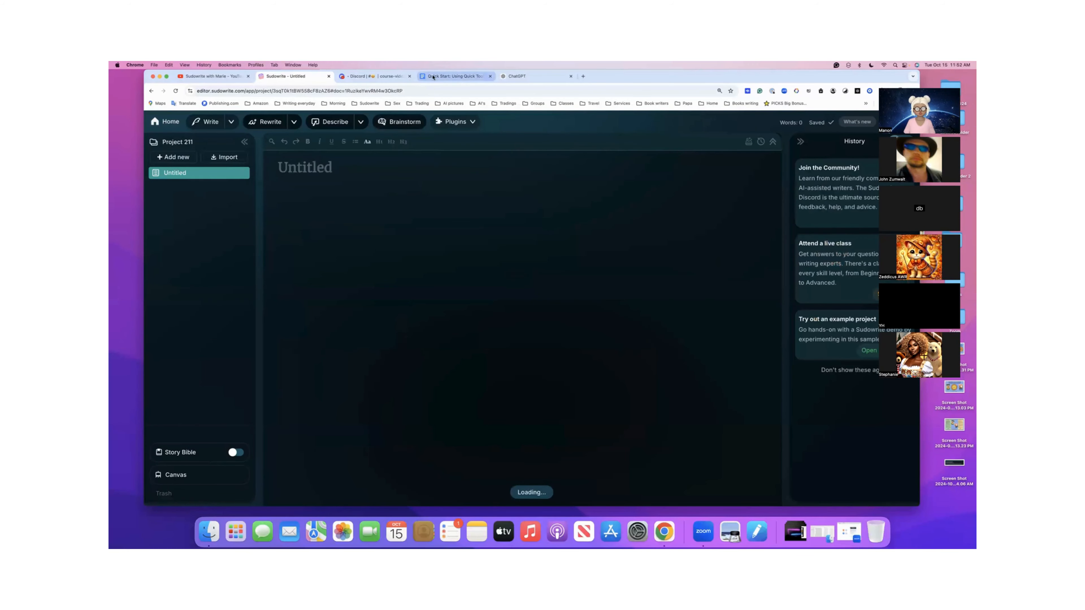
pyautogui.click(434, 77)
pyautogui.scroll(20, 419, 255)
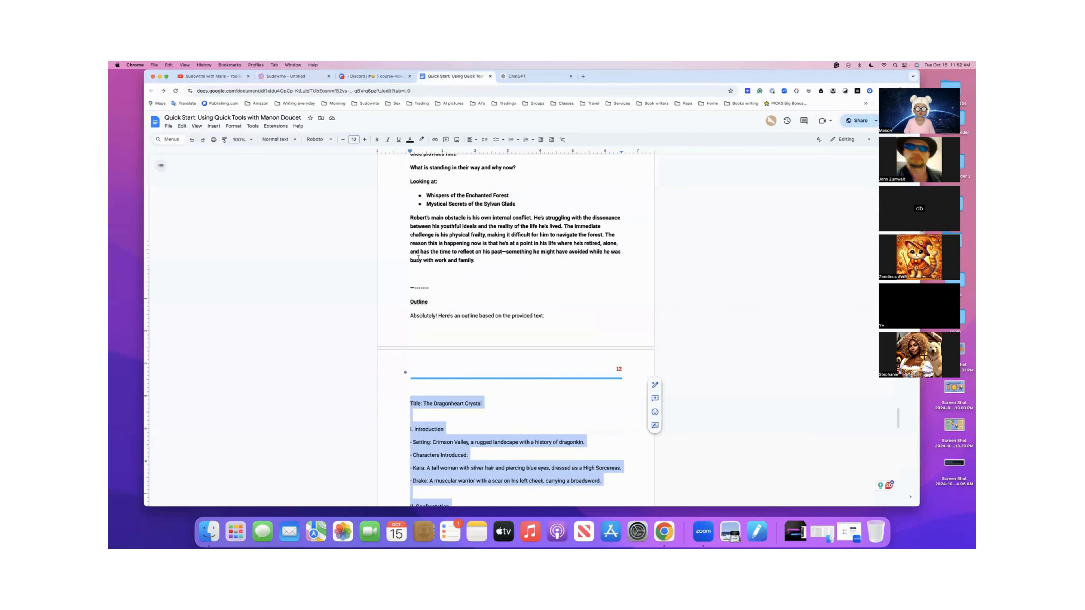
pyautogui.scroll(20, 412, 224)
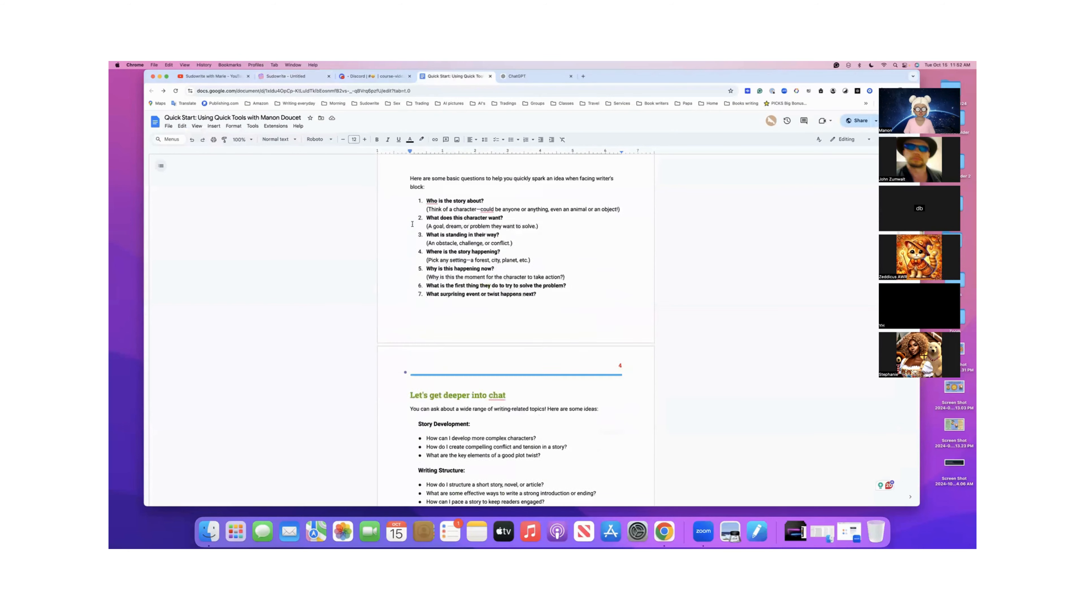
pyautogui.scroll(5, 412, 225)
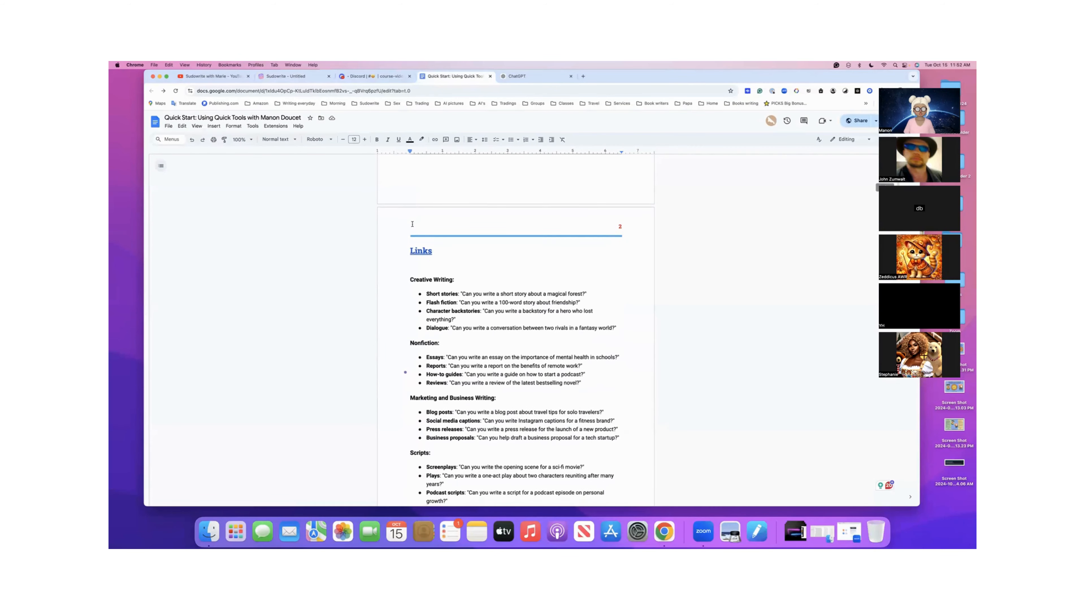
pyautogui.scroll(-6, 412, 224)
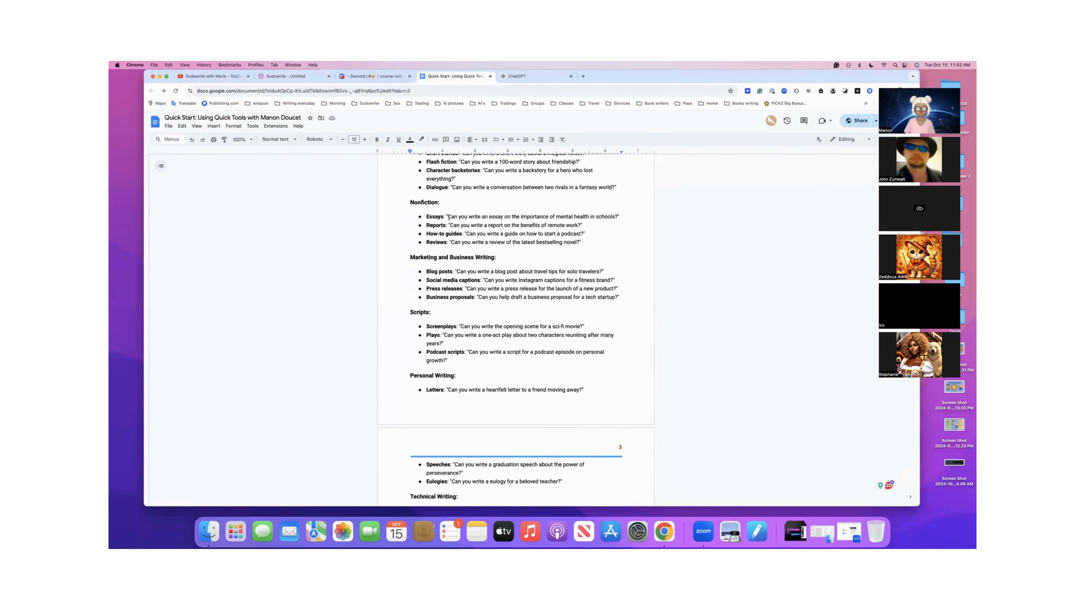
pyautogui.moveTo(448, 217); pyautogui.dragTo(617, 217)
pyautogui.press('super+c')
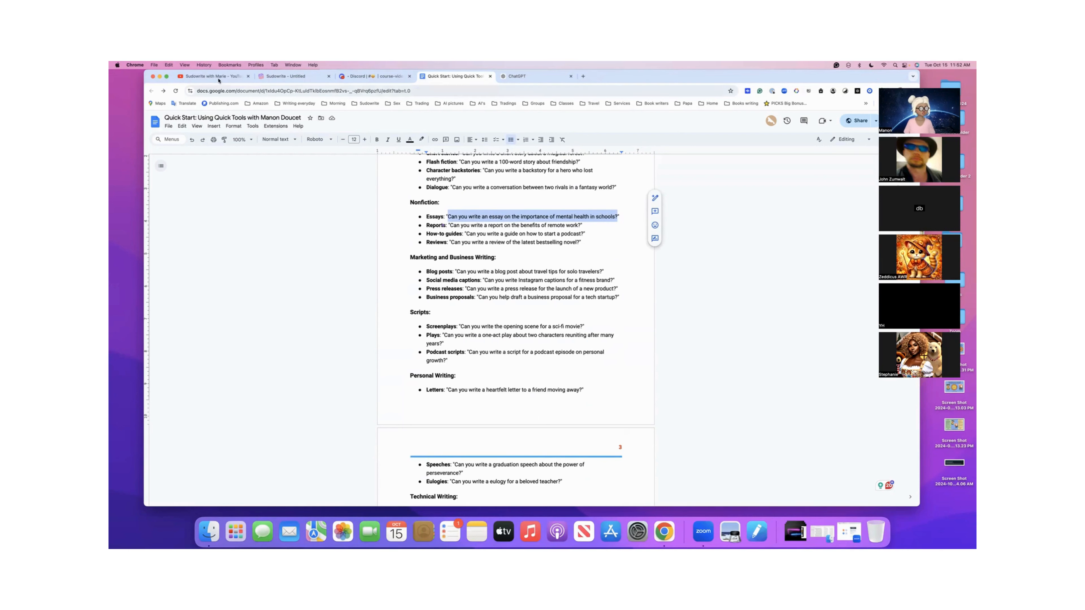
# - In the new project's untitled document, ask Quick Chat "Can you write an essay on the importance of mental health in schools?"
pyautogui.click(285, 76)
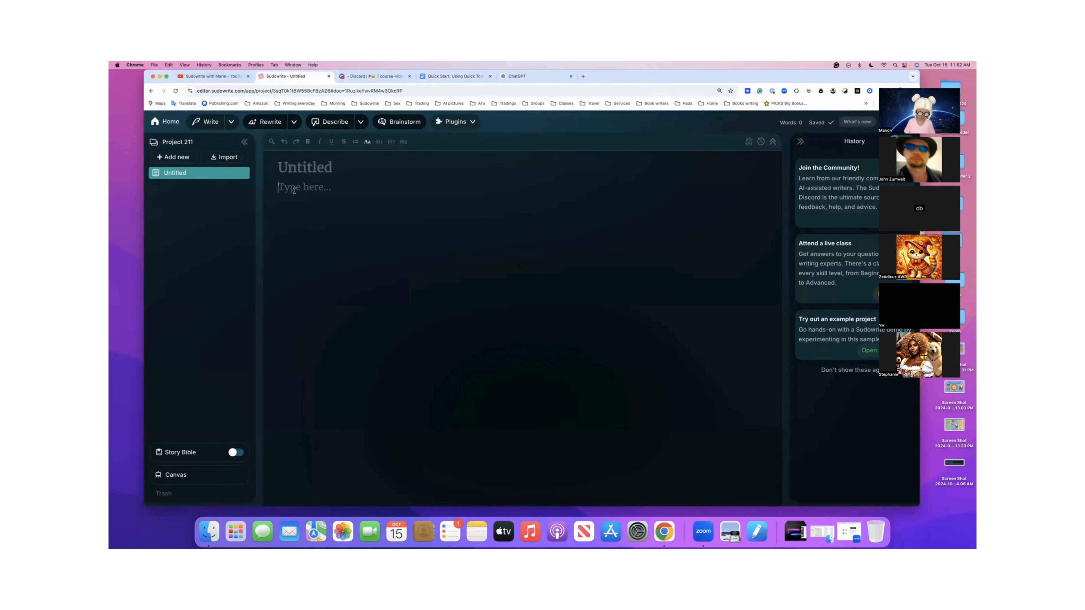
pyautogui.press('super+k')
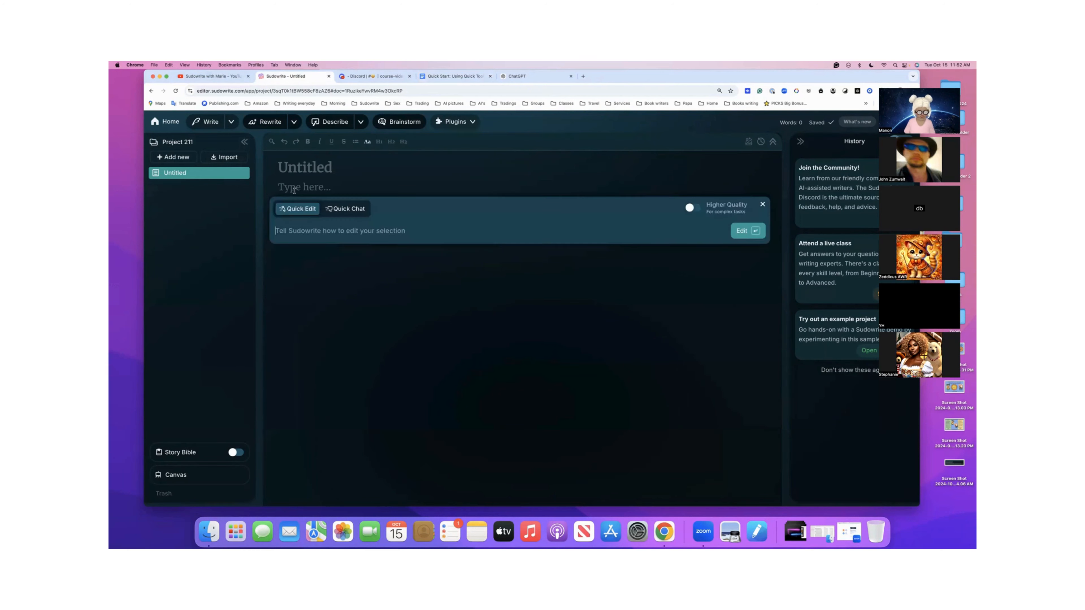
pyautogui.click(338, 208)
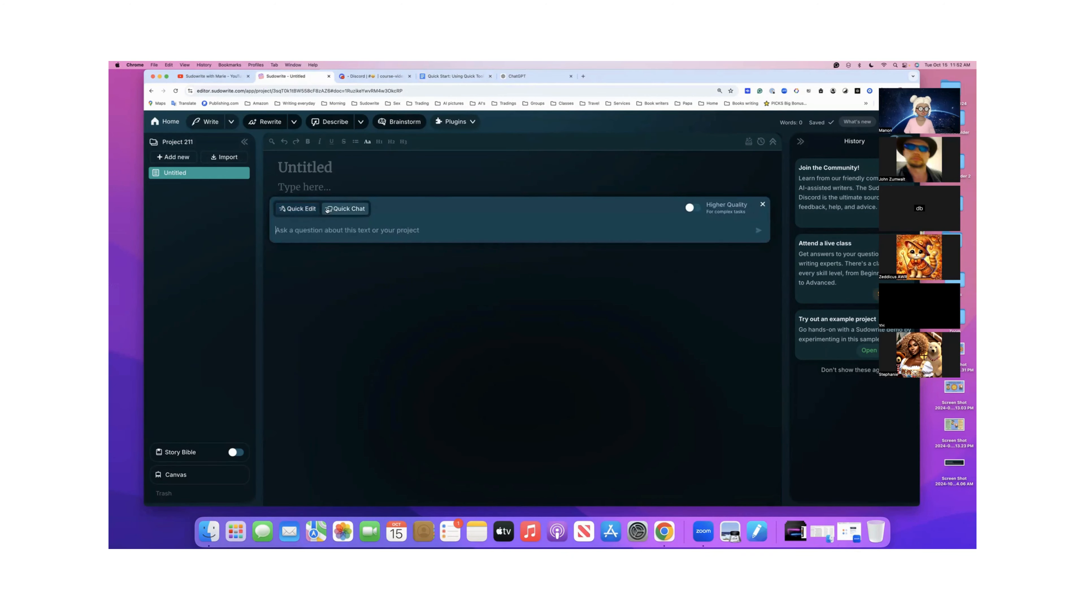
pyautogui.press('super+v')
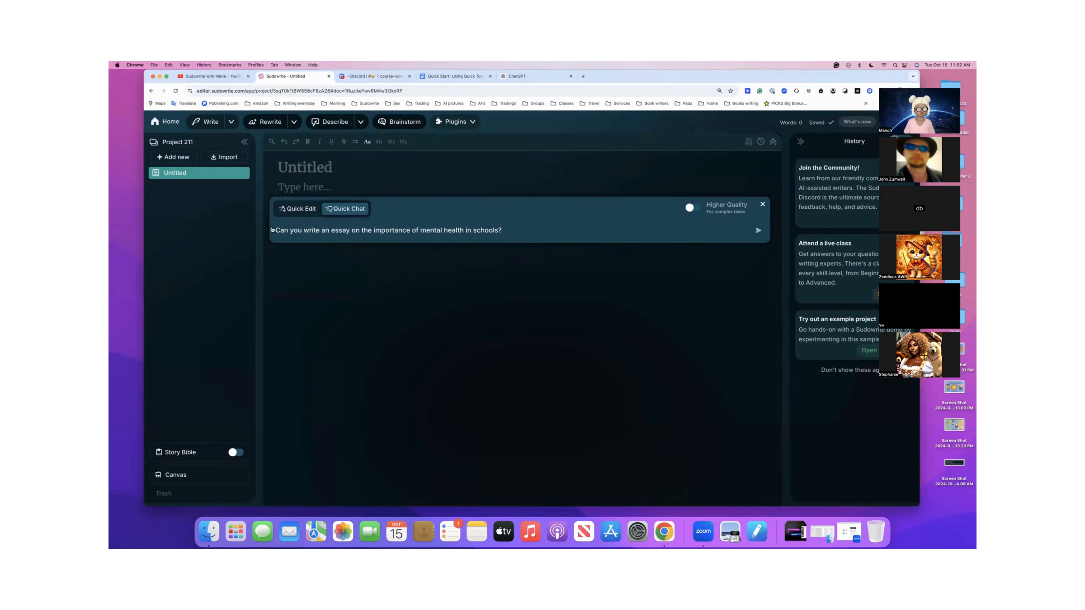
pyautogui.click(758, 231)
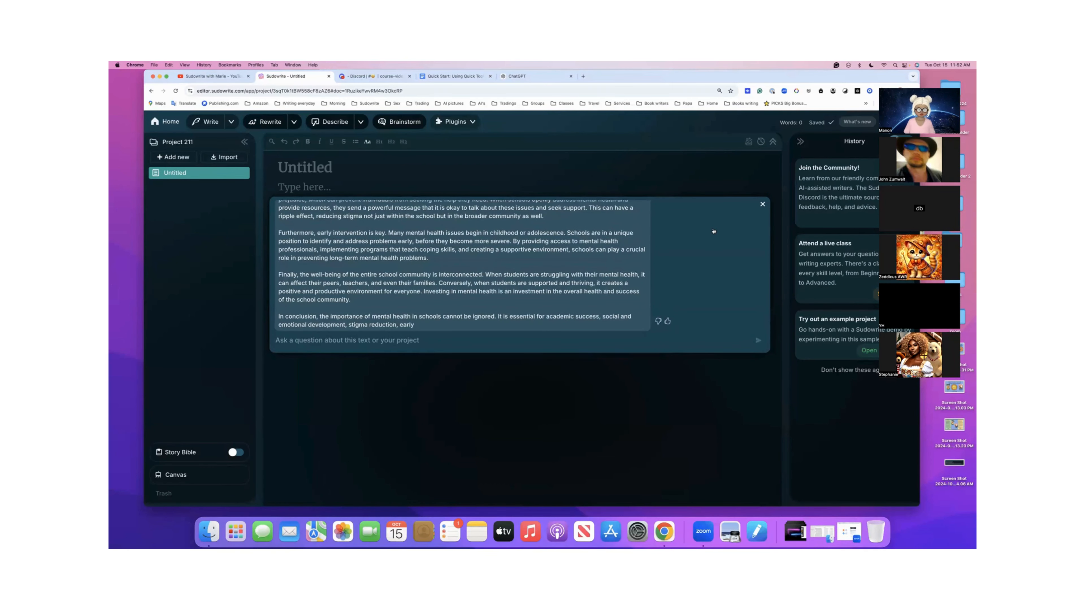
# - Review the generated essay through its cut-off conclusion, and send Quick Chat the follow-up "Continue writing"
pyautogui.scroll(15, 544, 276)
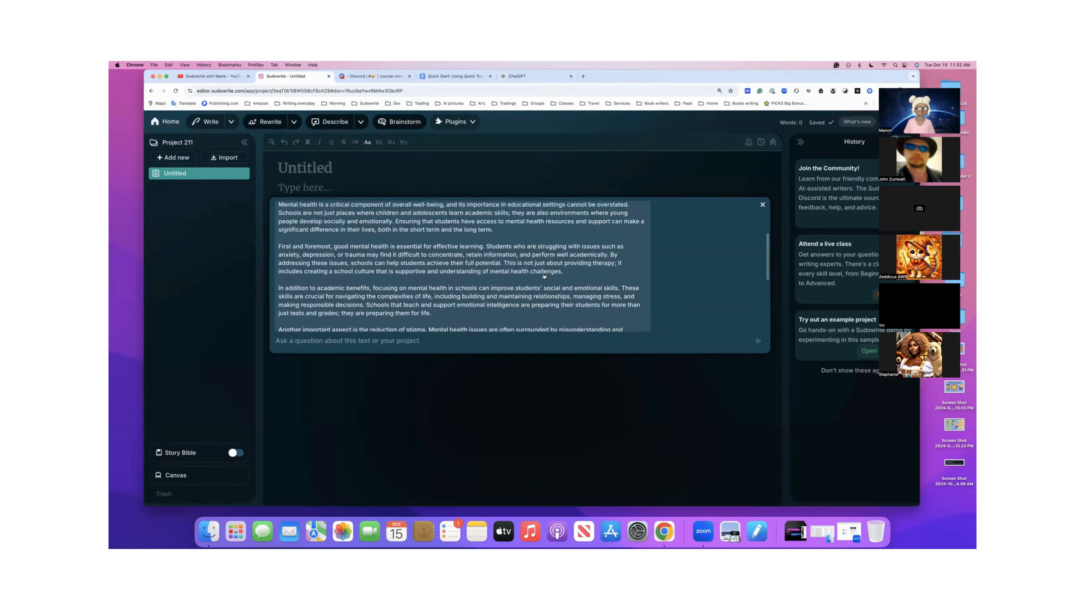
pyautogui.scroll(3, 545, 276)
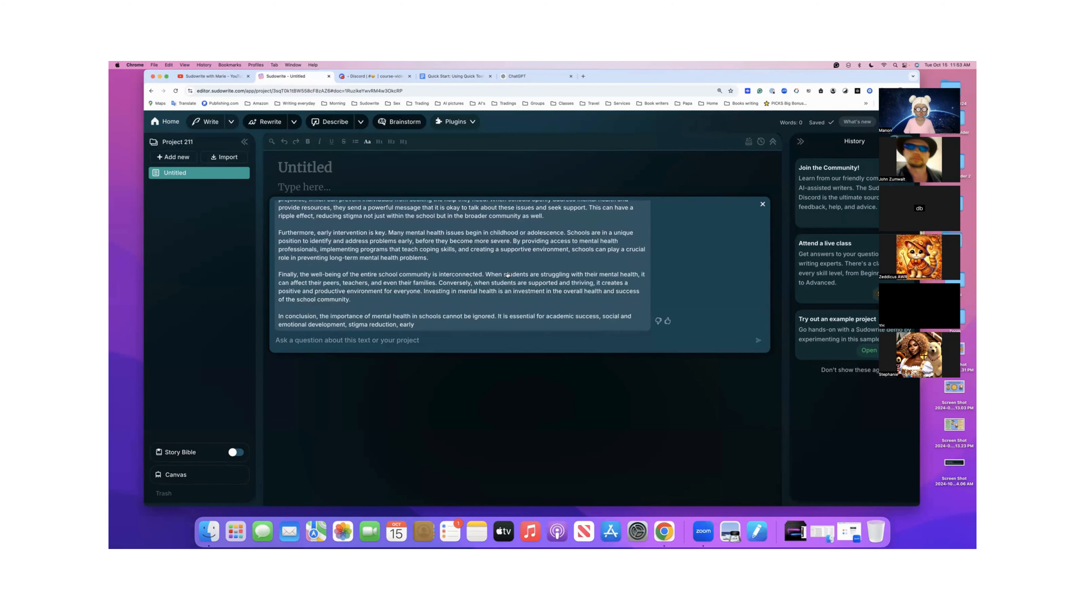
pyautogui.scroll(15, 508, 275)
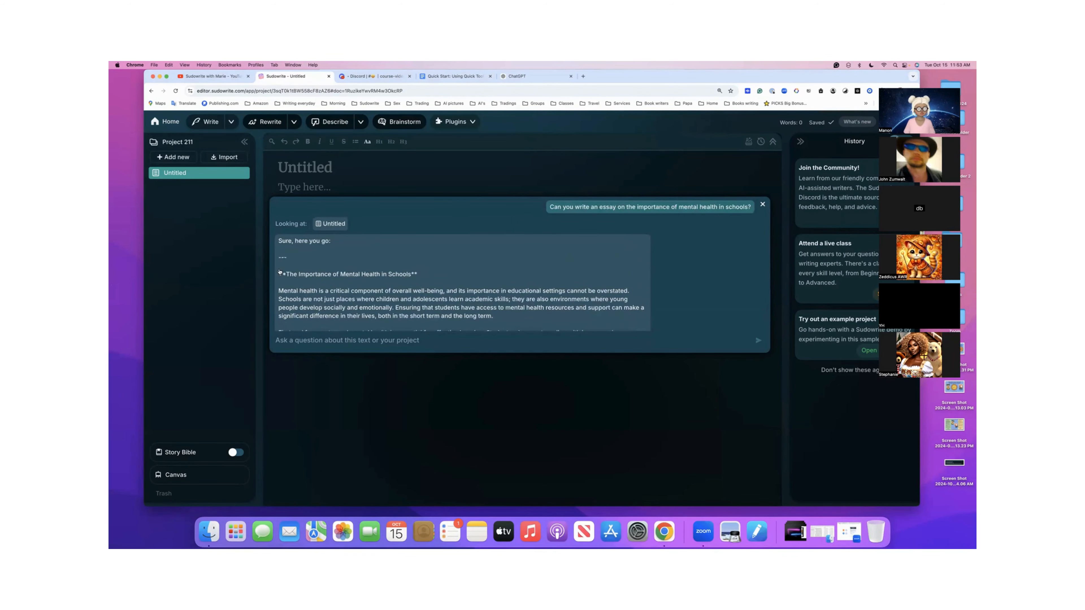
pyautogui.scroll(-15, 295, 320)
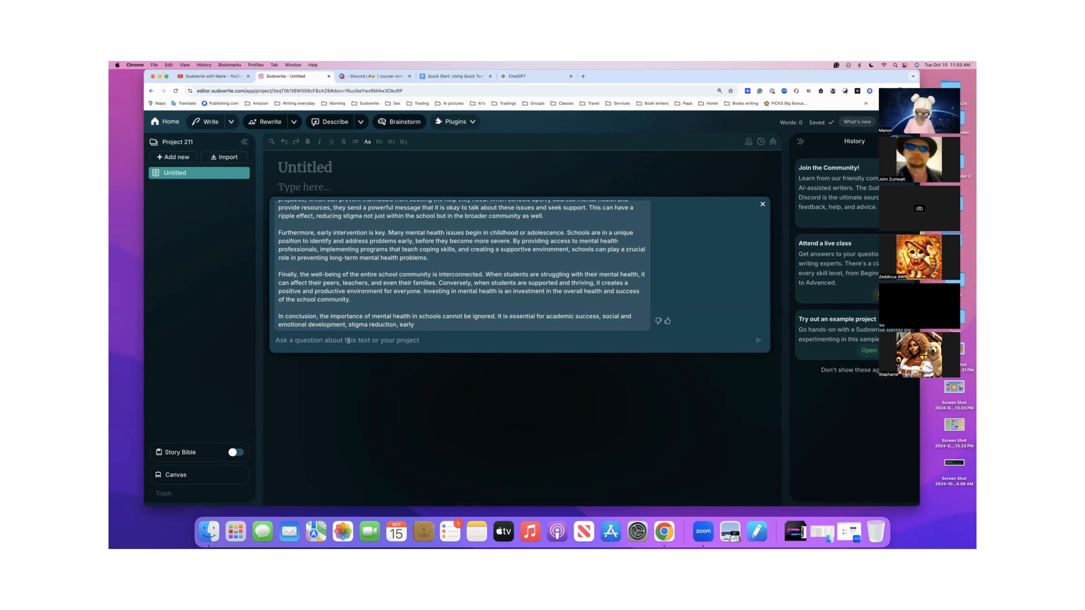
pyautogui.click(348, 340)
pyautogui.write('Continue writing')
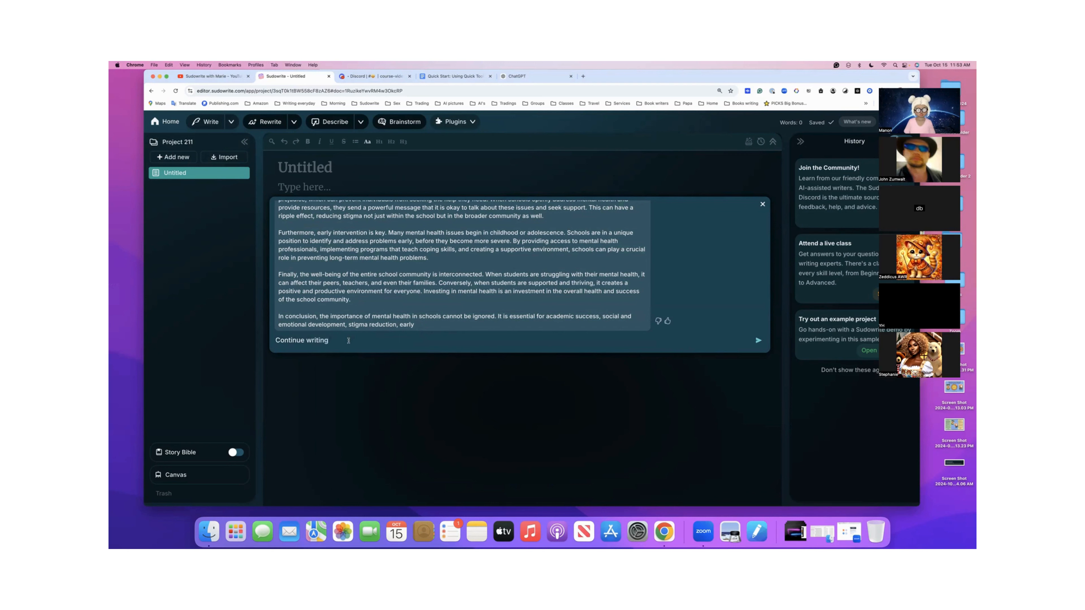
pyautogui.press('Return')
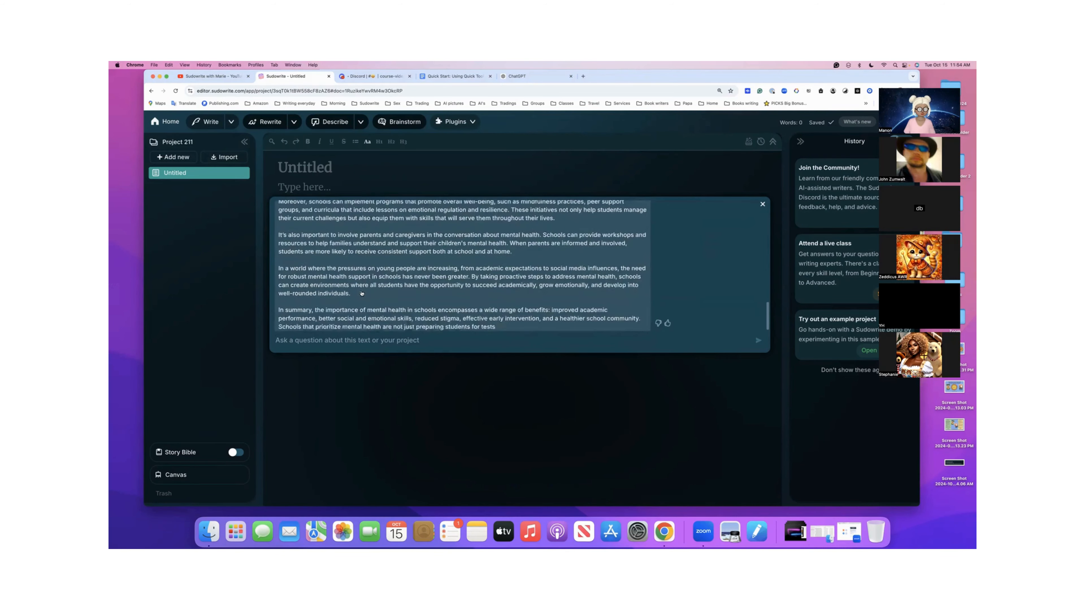
# - Copy the whole Quick Chat conversation from the essay request to the closing summary, and paste it into the empty document
pyautogui.scroll(5, 362, 293)
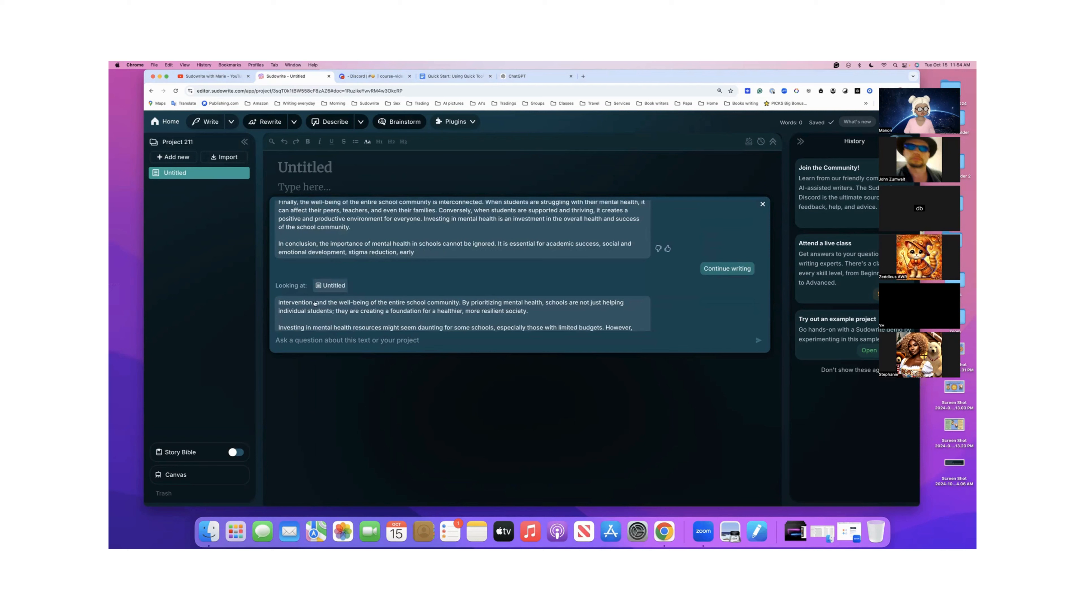
pyautogui.scroll(-10, 396, 307)
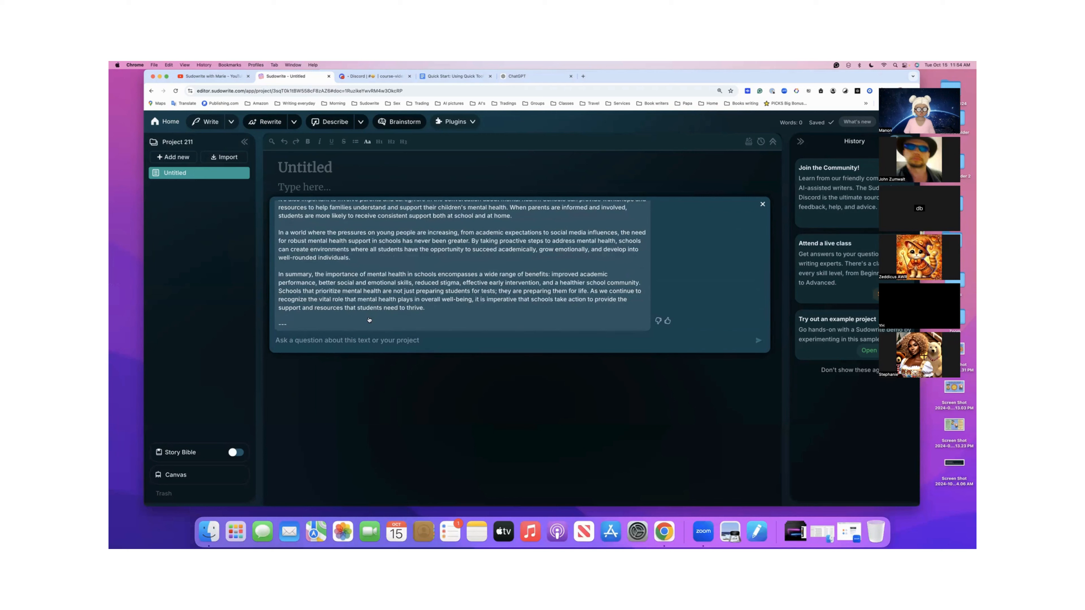
pyautogui.scroll(10, 369, 320)
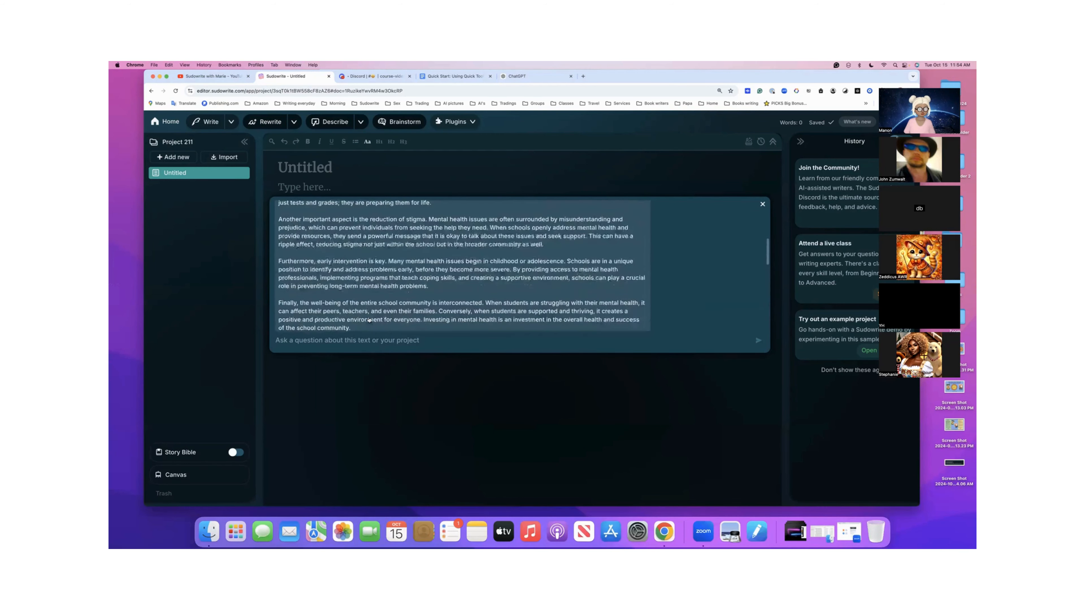
pyautogui.scroll(10, 369, 320)
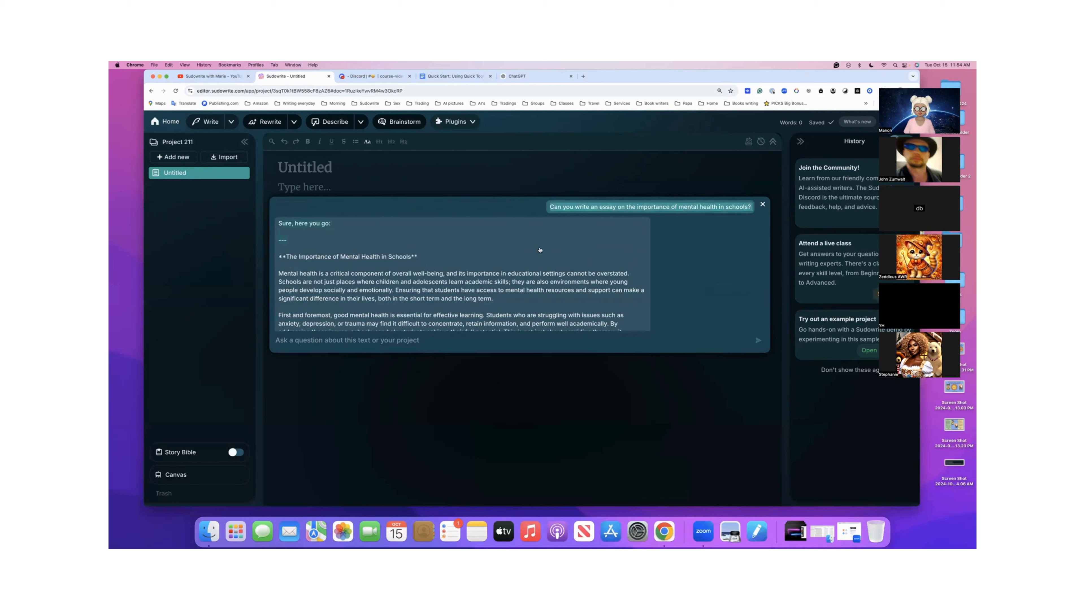
pyautogui.scroll(-15, 526, 311)
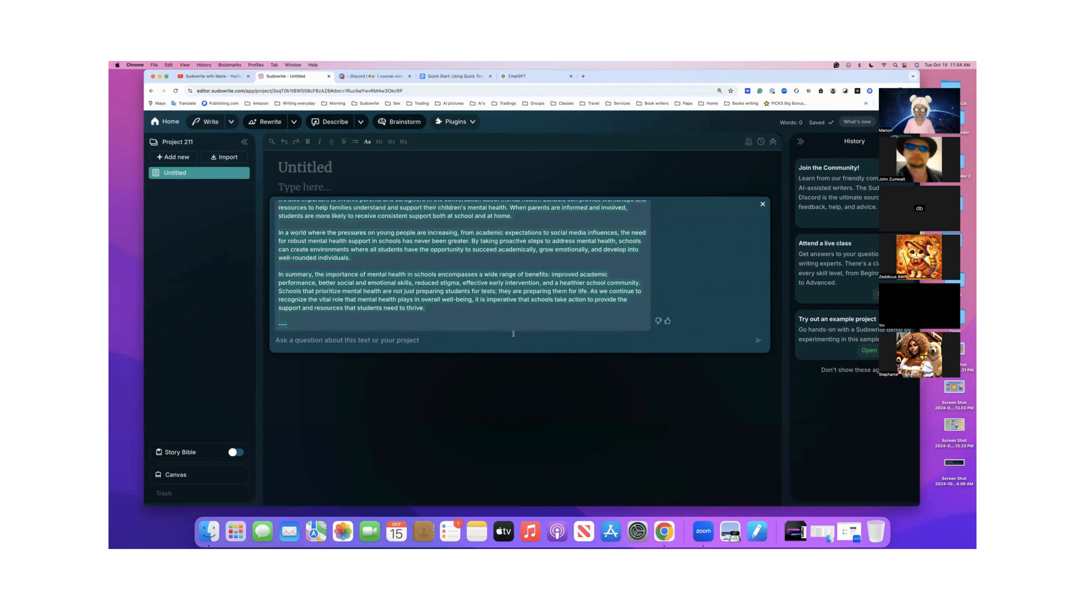
pyautogui.click(763, 204)
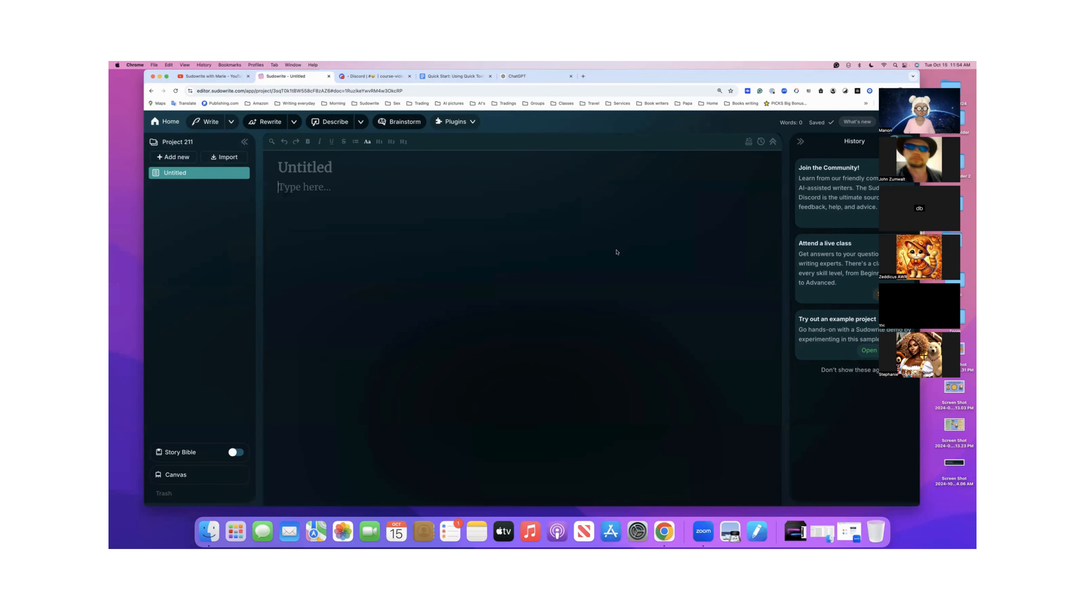
pyautogui.press('super+v')
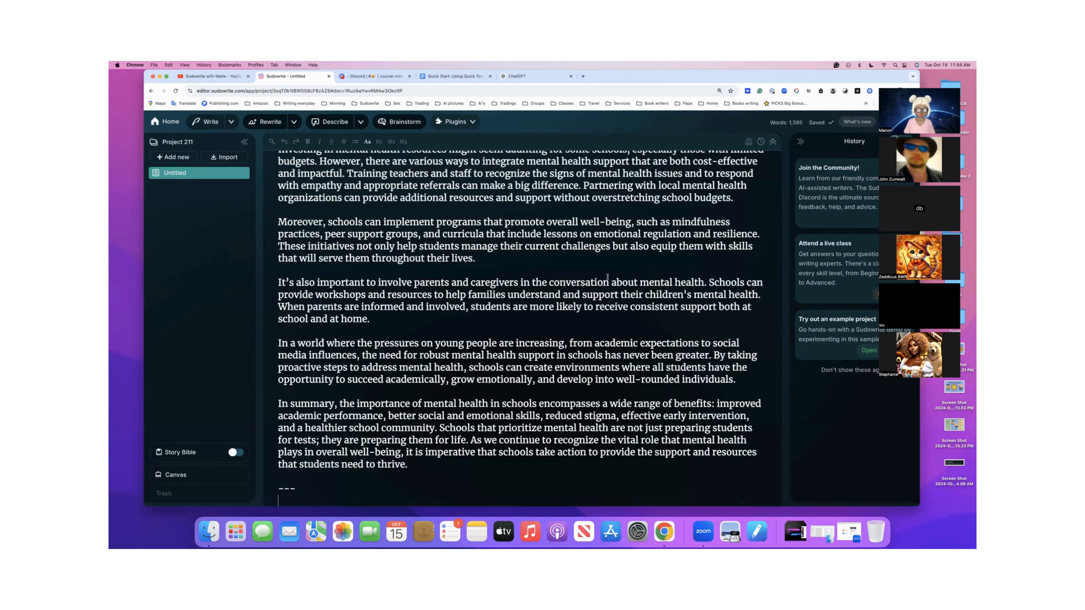
# - Delete the duplicate essay copy from its second "The Importance of Mental Health in Schools" heading to the end of the document
pyautogui.scroll(5, 612, 263)
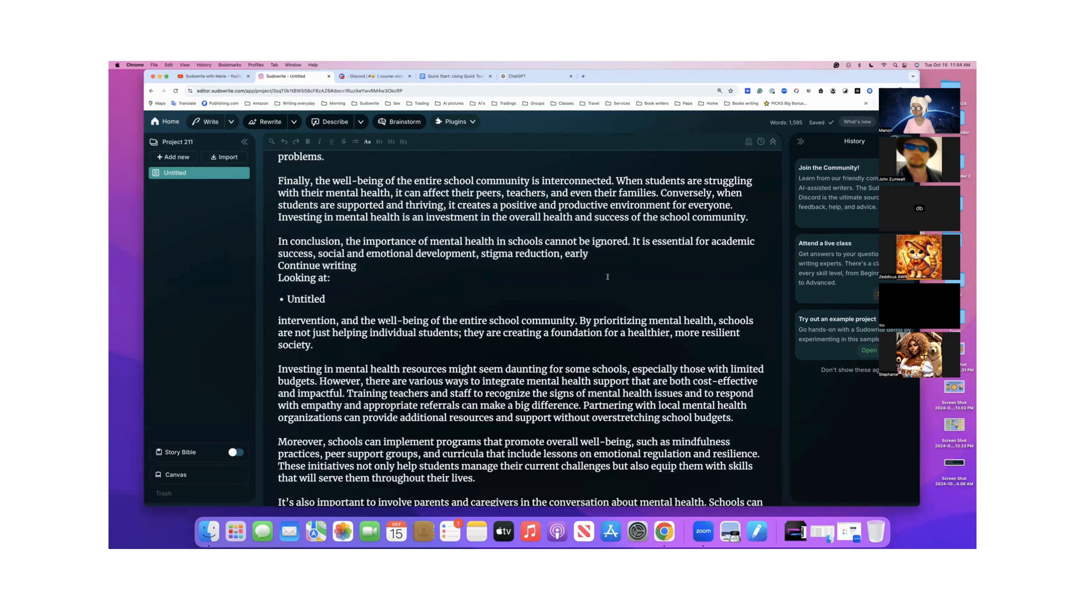
pyautogui.scroll(10, 608, 277)
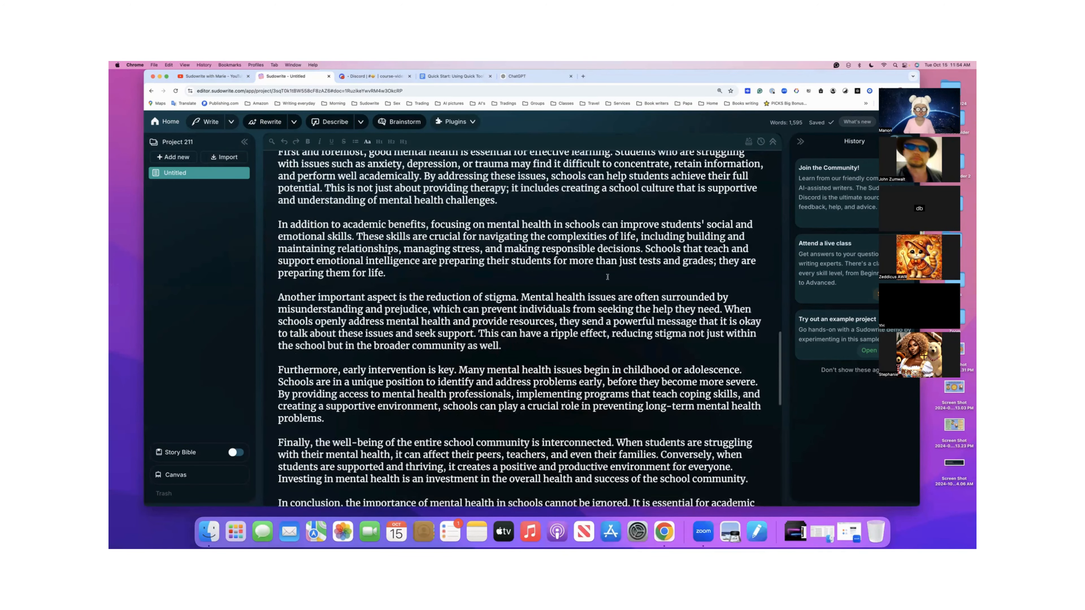
pyautogui.scroll(10, 607, 277)
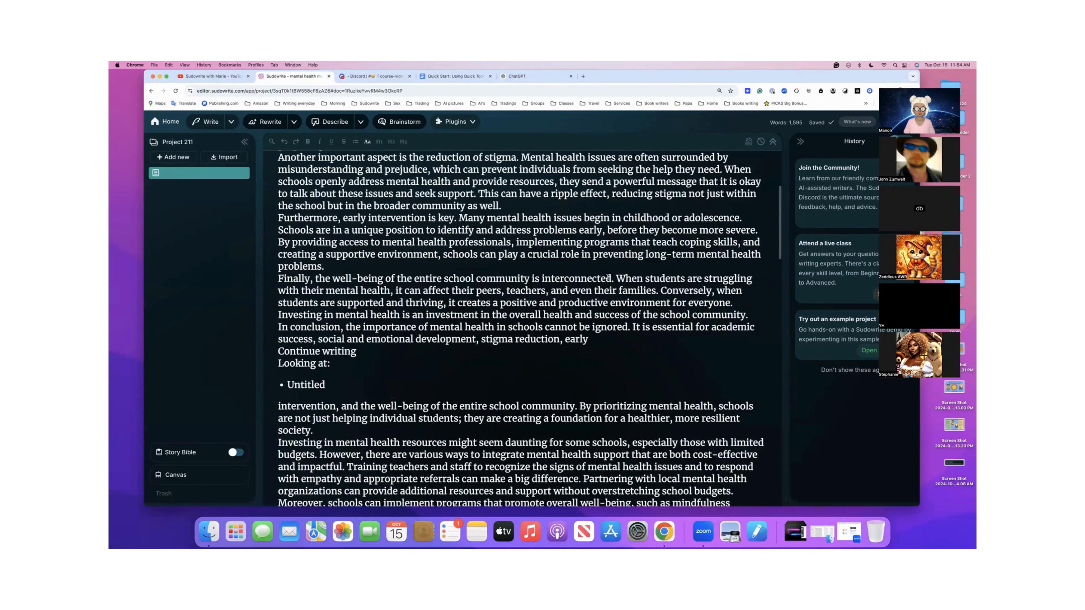
pyautogui.scroll(-8, 608, 277)
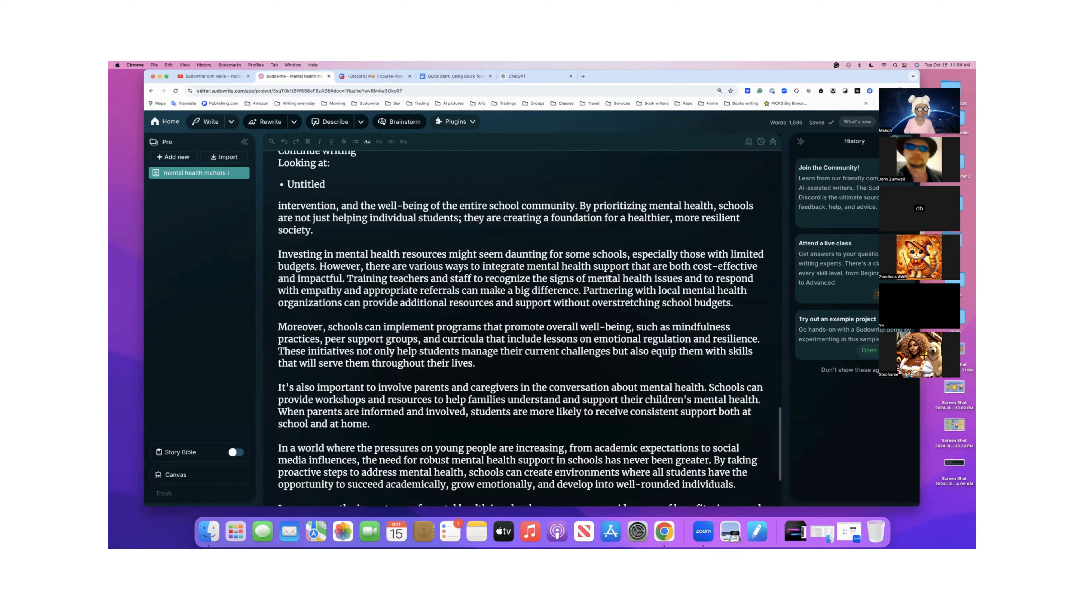
pyautogui.scroll(8, 607, 277)
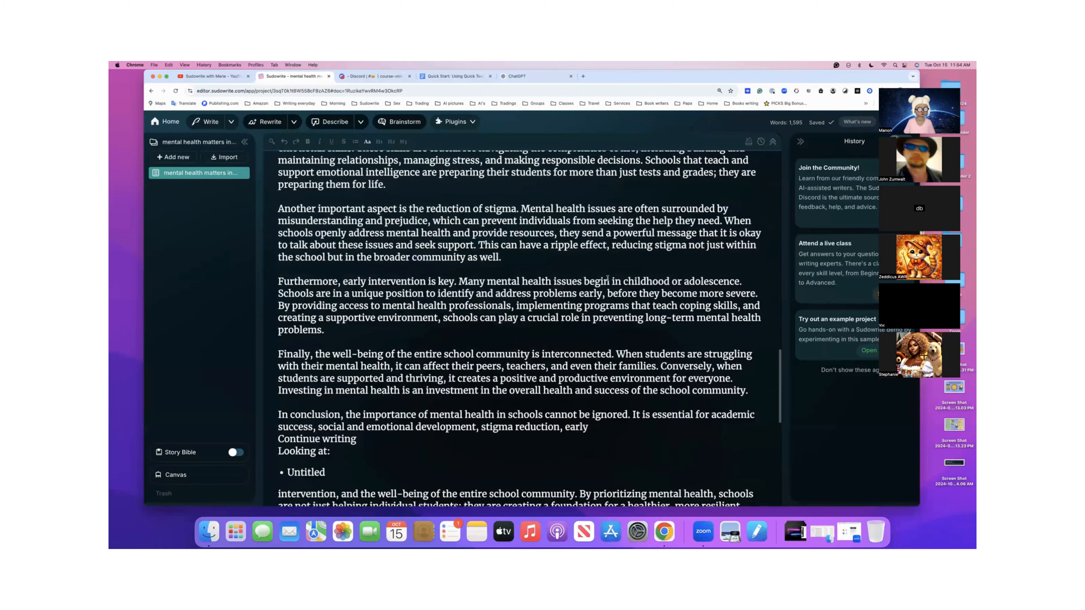
pyautogui.scroll(8, 608, 278)
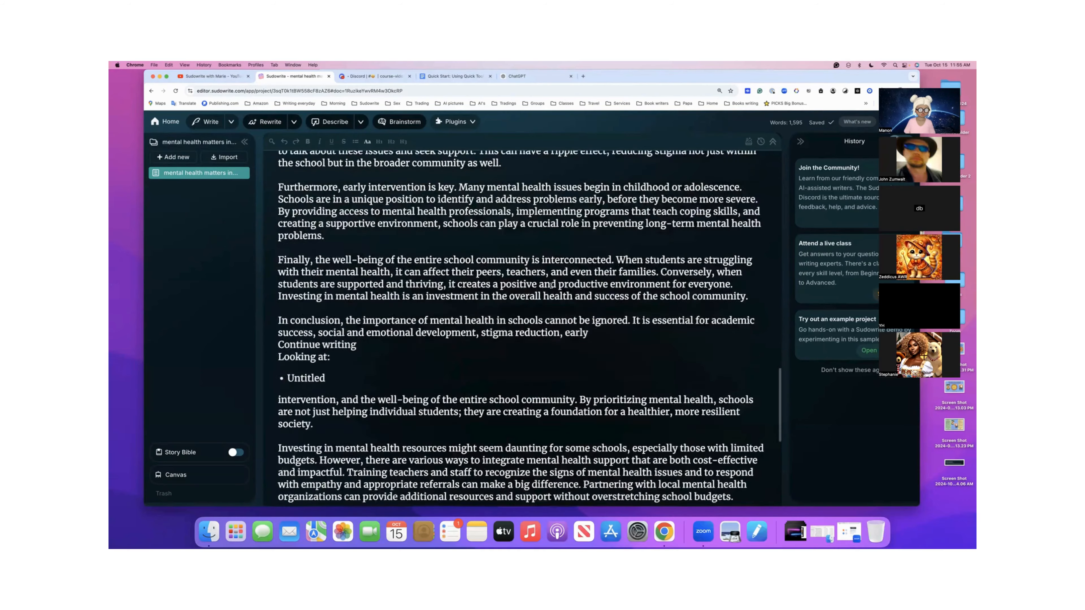
pyautogui.scroll(-7, 552, 284)
pyautogui.scroll(8, 550, 286)
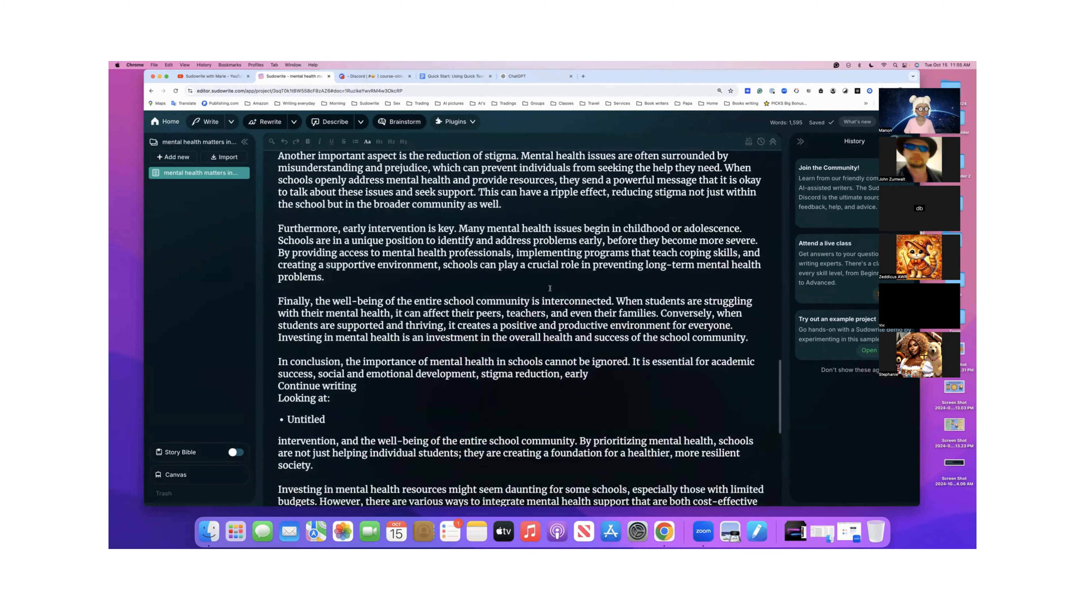
pyautogui.scroll(10, 550, 289)
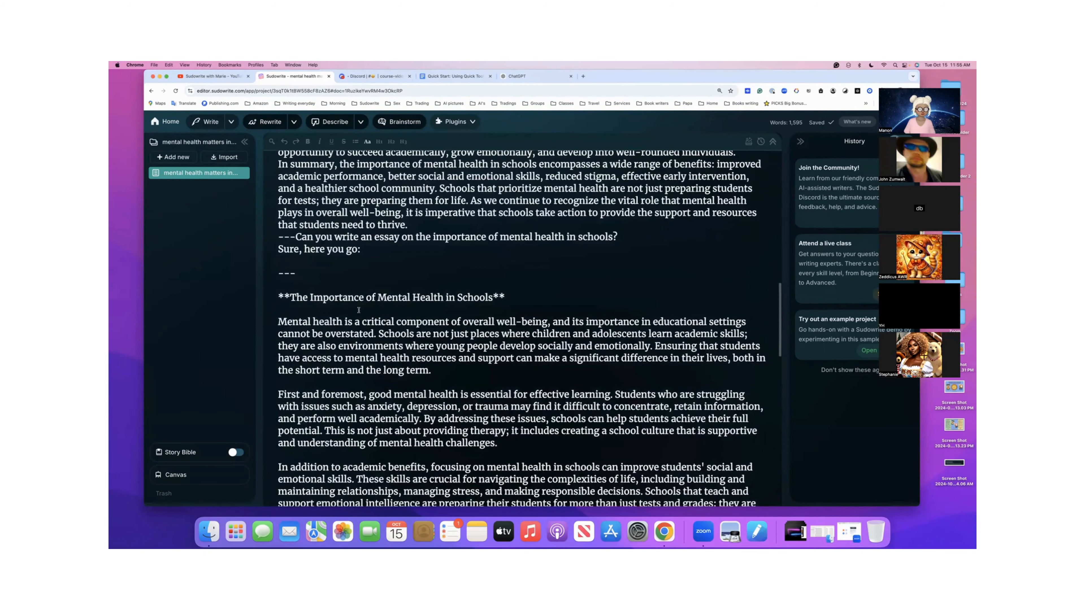
pyautogui.moveTo(278, 297)
pyautogui.mouseDown()
pyautogui.moveTo(513, 358)
pyautogui.moveTo(298, 504)
pyautogui.moveTo(307, 509)
pyautogui.mouseUp()
pyautogui.press('BackSpace')
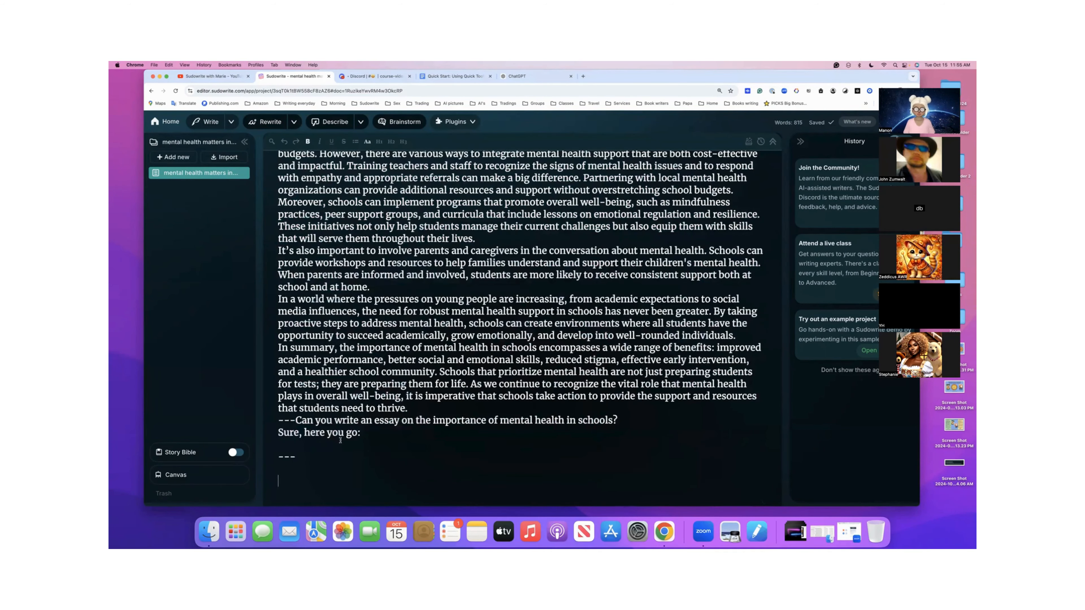
pyautogui.scroll(1, 341, 441)
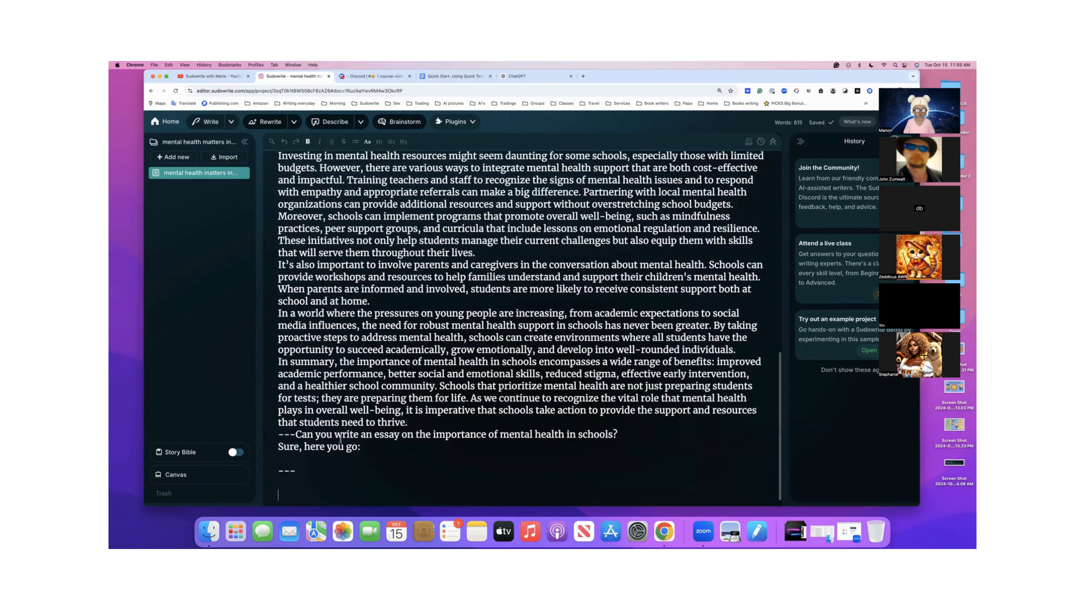
# - Copy the full text of the "mental health matters in education" document
pyautogui.scroll(5, 339, 440)
pyautogui.scroll(10, 340, 441)
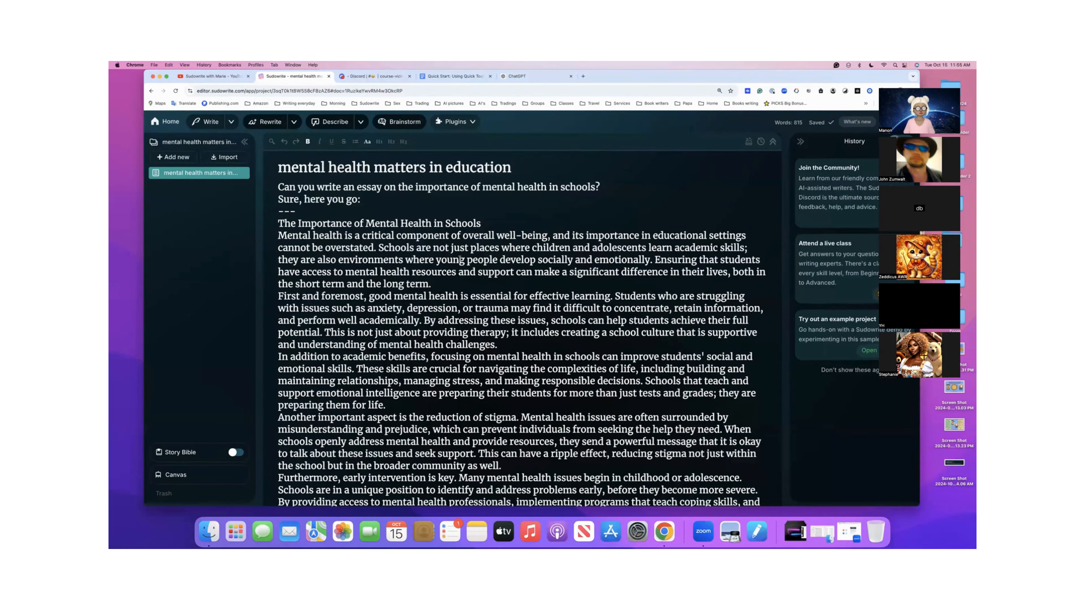
pyautogui.press('super+a')
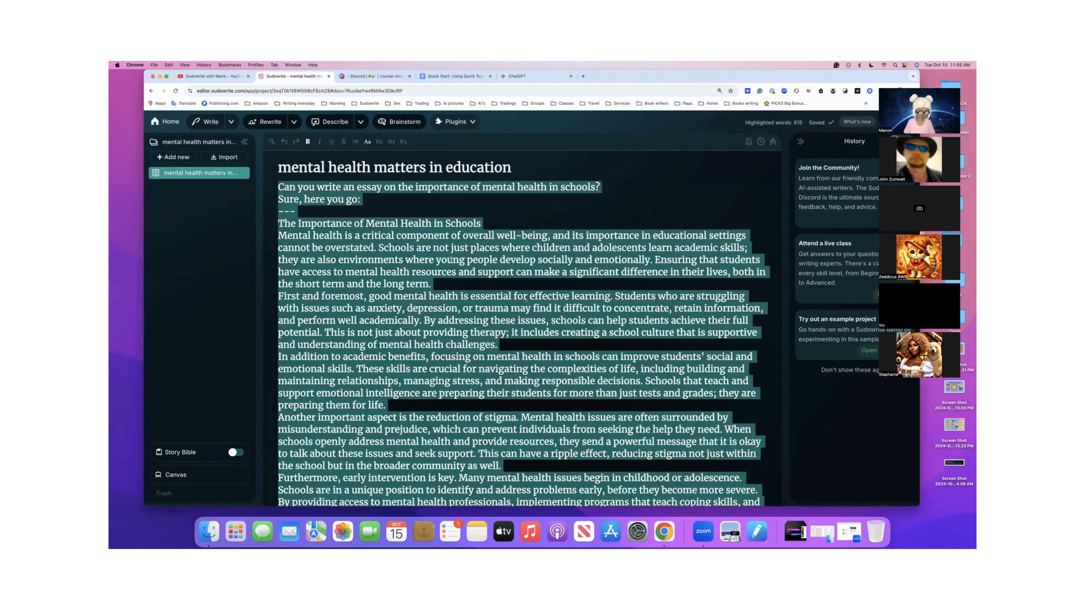
# - Switch to the Quick Start class document in Google Docs and remove the empty bullets on the page after the story outline
pyautogui.click(455, 76)
pyautogui.scroll(-5, 469, 241)
pyautogui.scroll(-20, 470, 240)
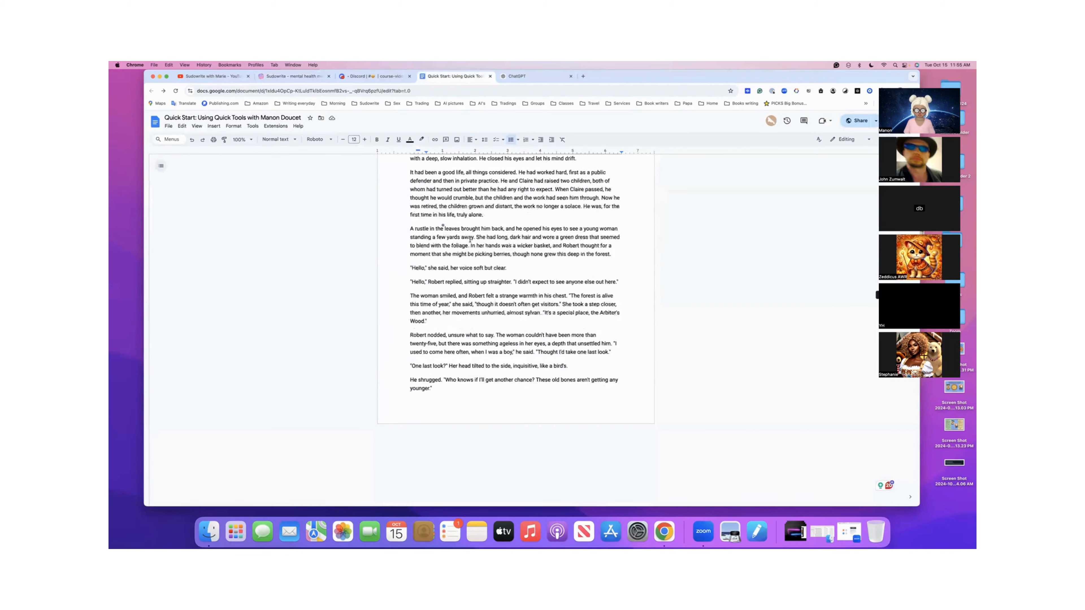
pyautogui.scroll(-20, 471, 238)
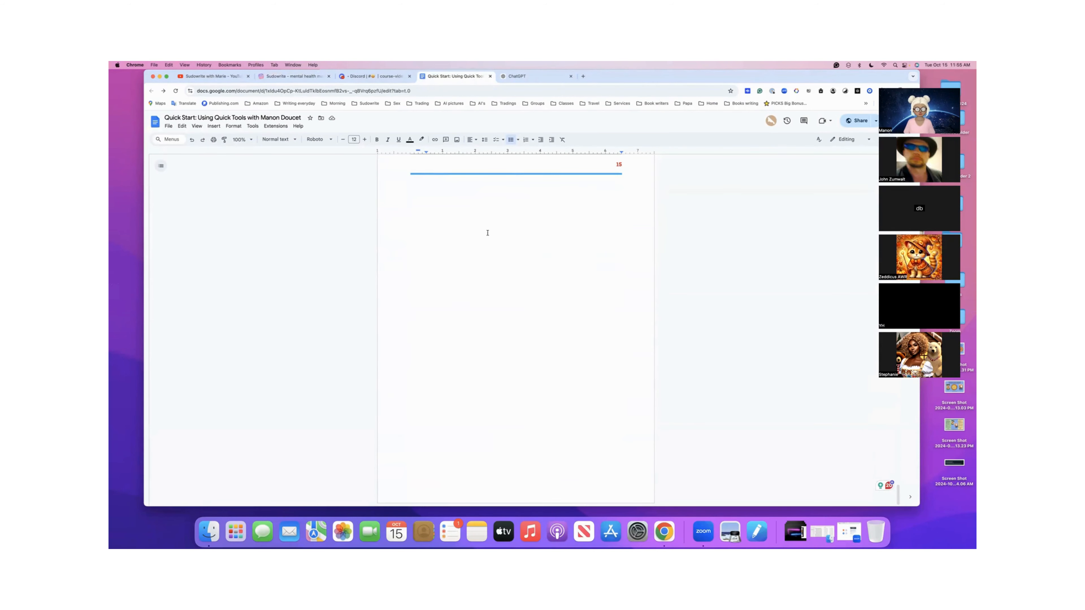
pyautogui.scroll(5, 488, 233)
pyautogui.click(485, 363)
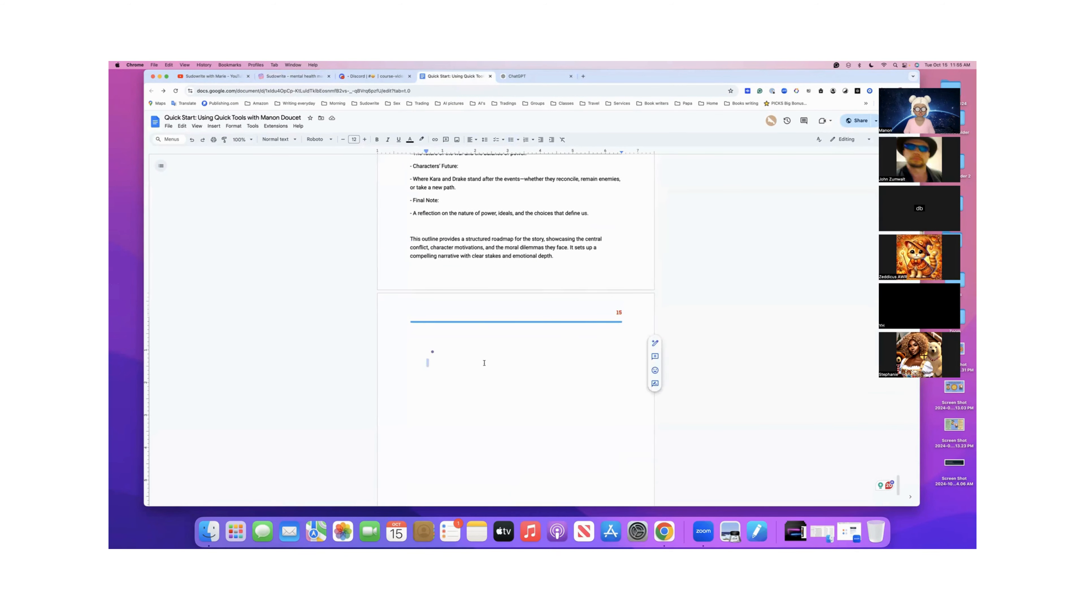
pyautogui.press('BackSpace')
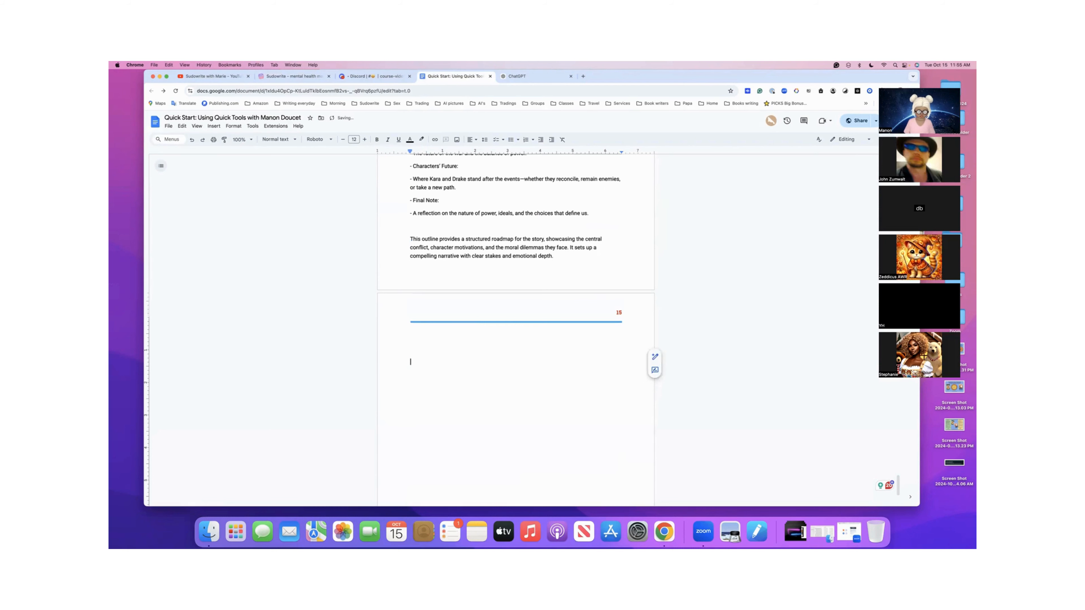
pyautogui.press('BackSpace')
pyautogui.press('BackSpace')
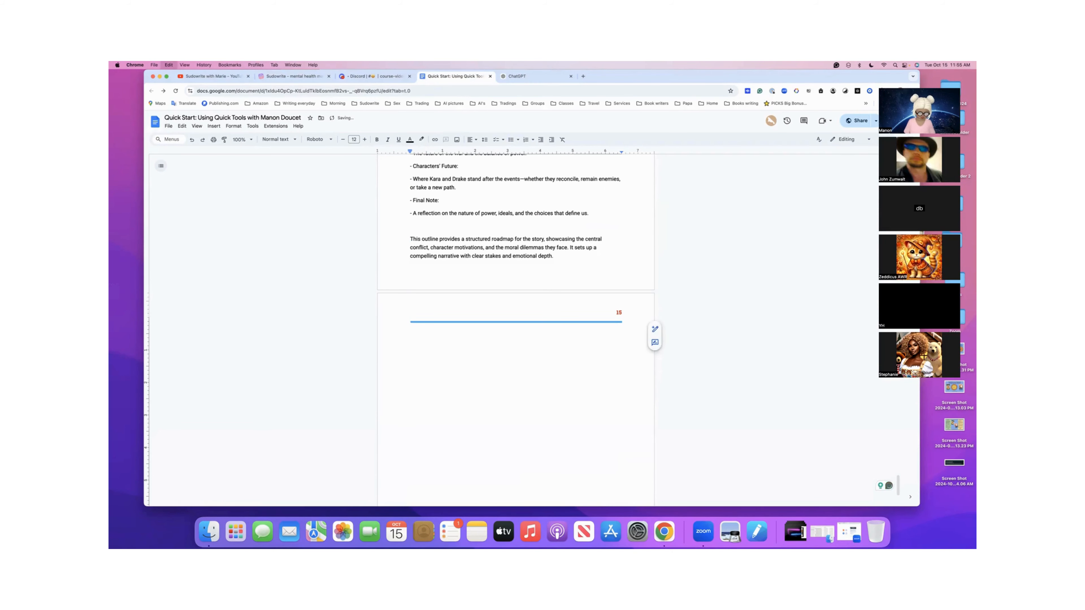
# - Paste the copied mental health essay after the outline and check the pasted text back to its opening request
pyautogui.press('super+v')
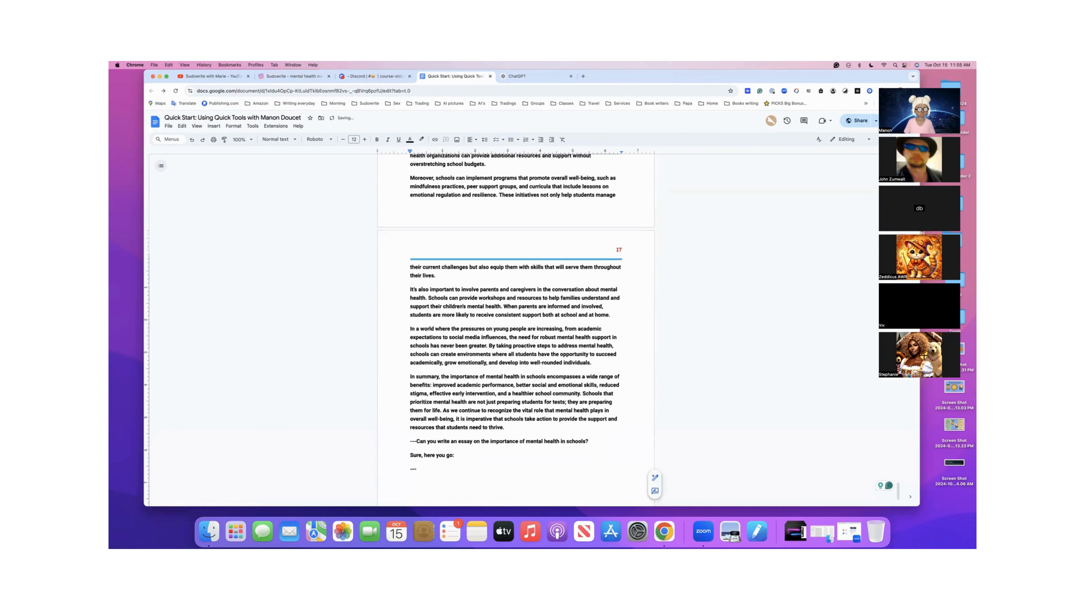
pyautogui.scroll(10, 482, 363)
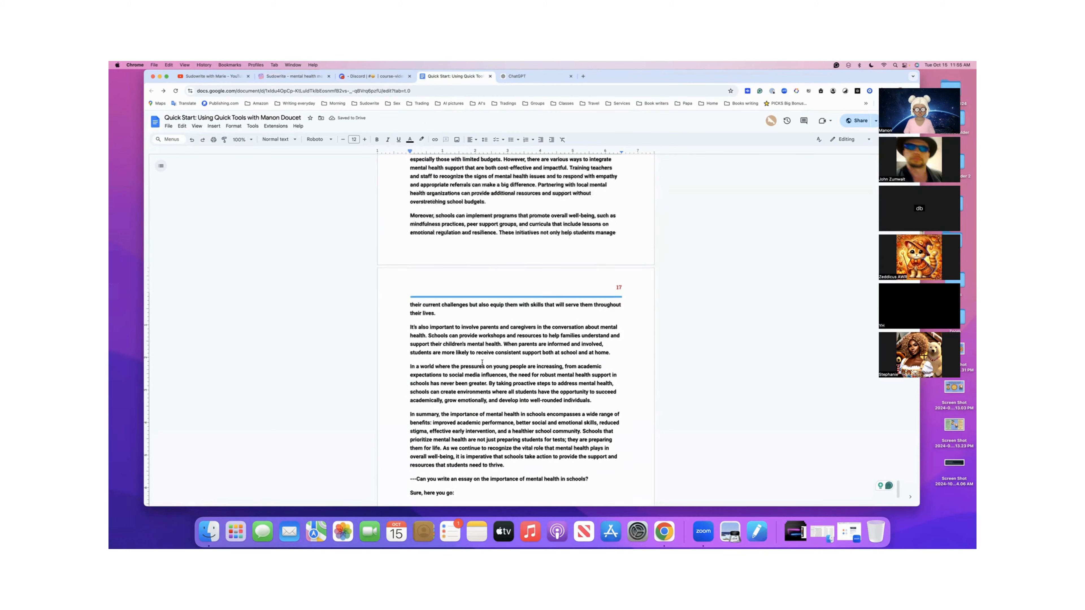
pyautogui.scroll(10, 482, 363)
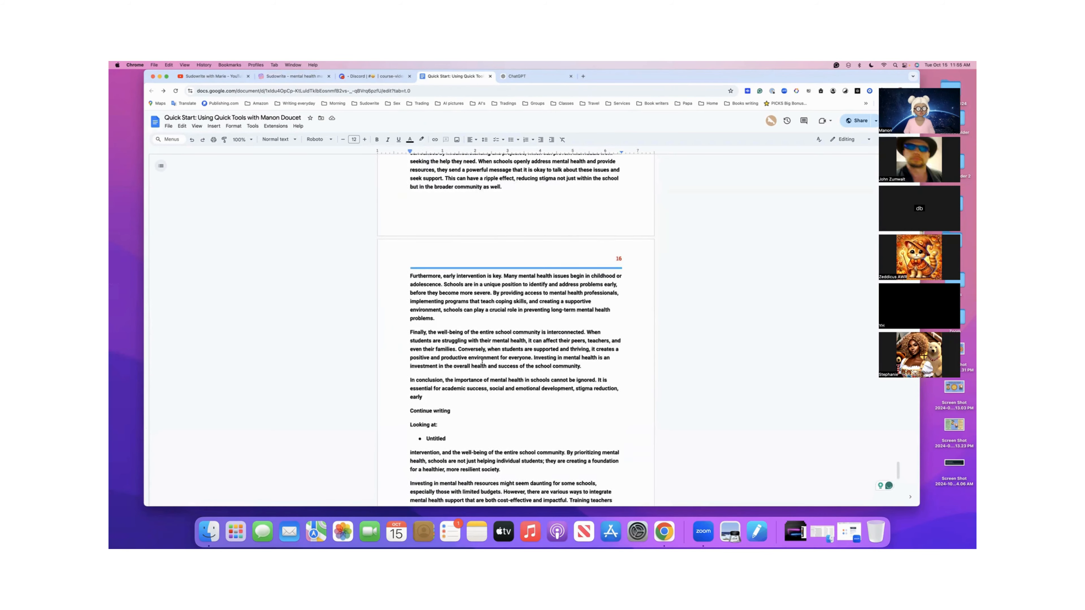
pyautogui.scroll(8, 482, 362)
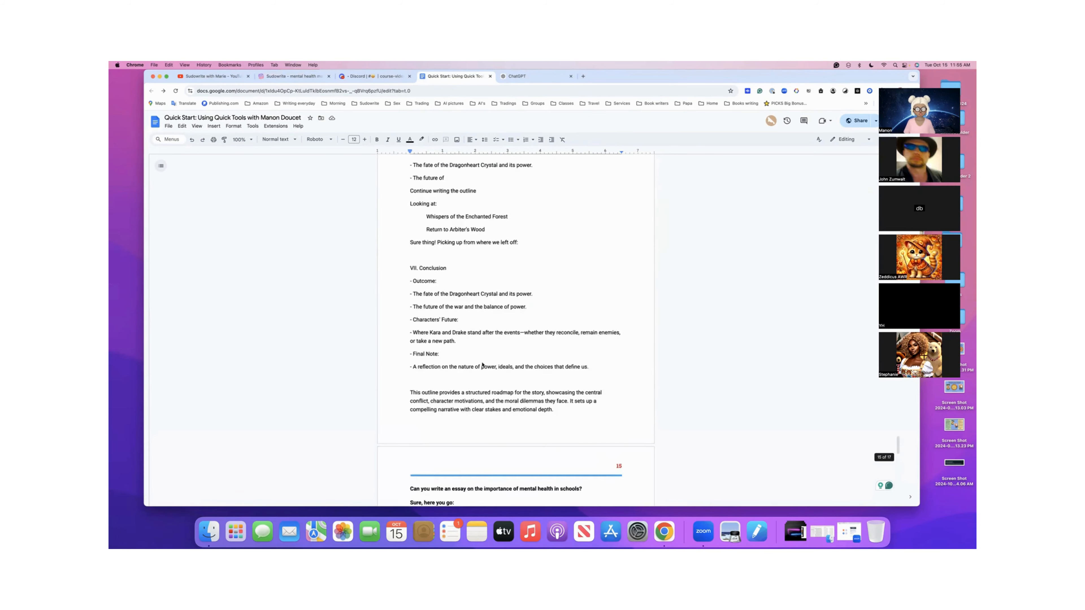
pyautogui.scroll(-6, 481, 363)
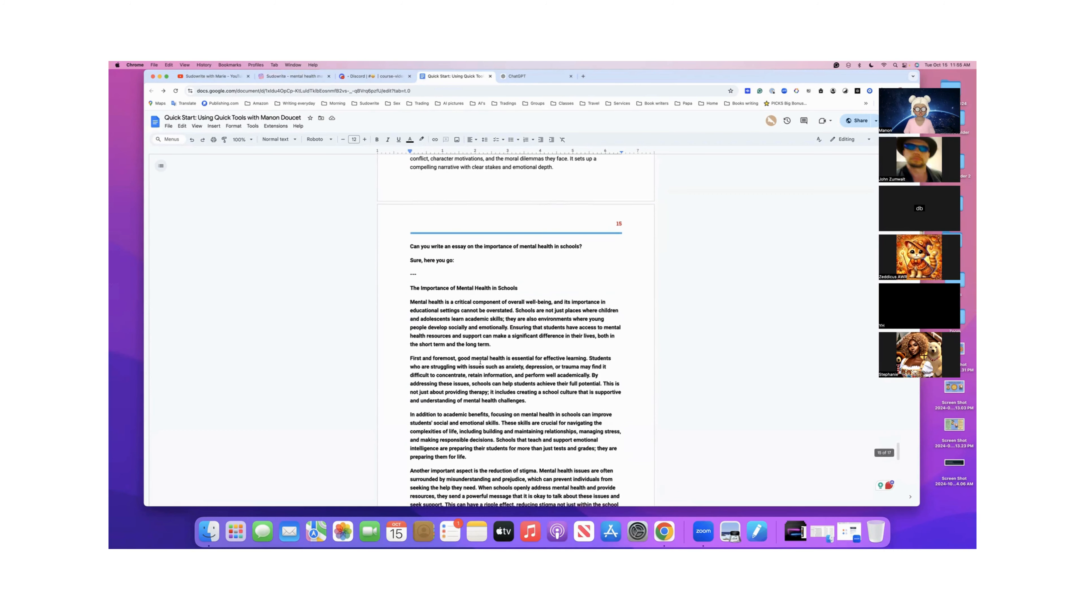
# - Return to Sudowrite, deselect the essay text, and review the essay from its title through the closing summary
pyautogui.click(314, 82)
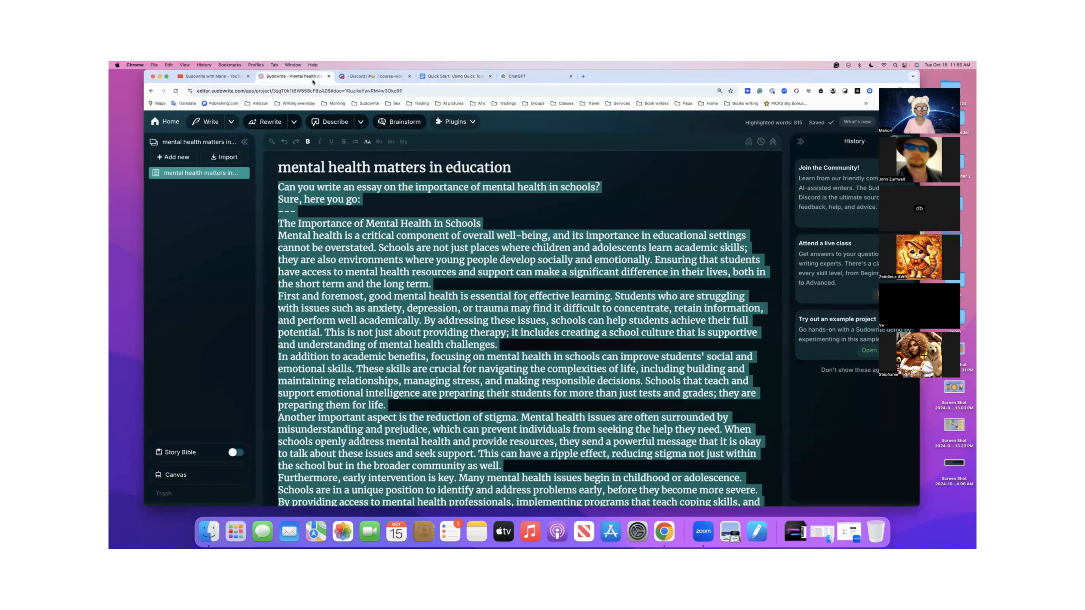
pyautogui.click(331, 204)
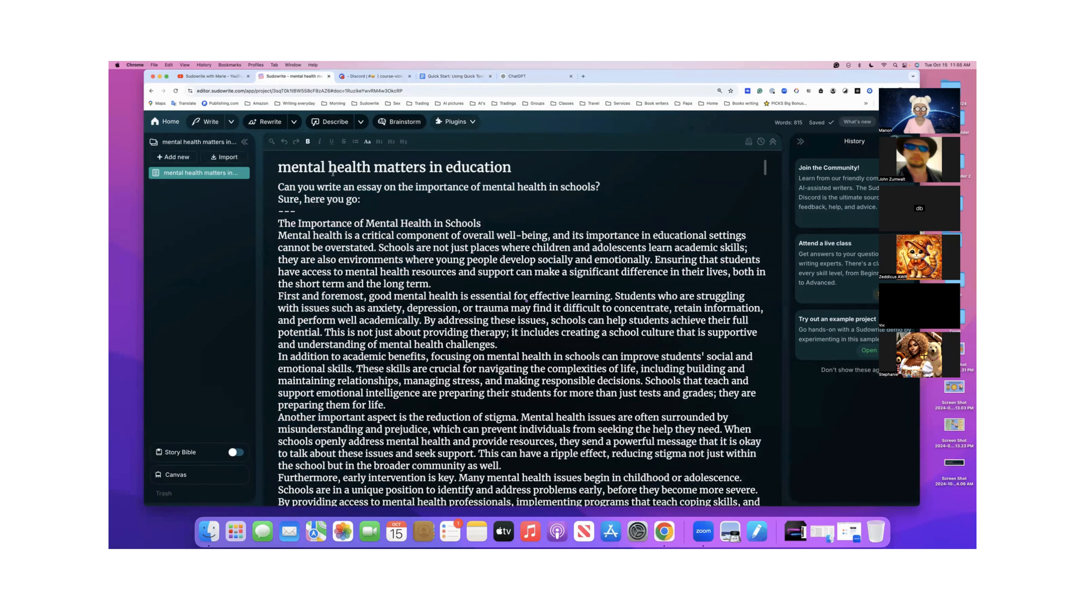
pyautogui.scroll(-3, 333, 174)
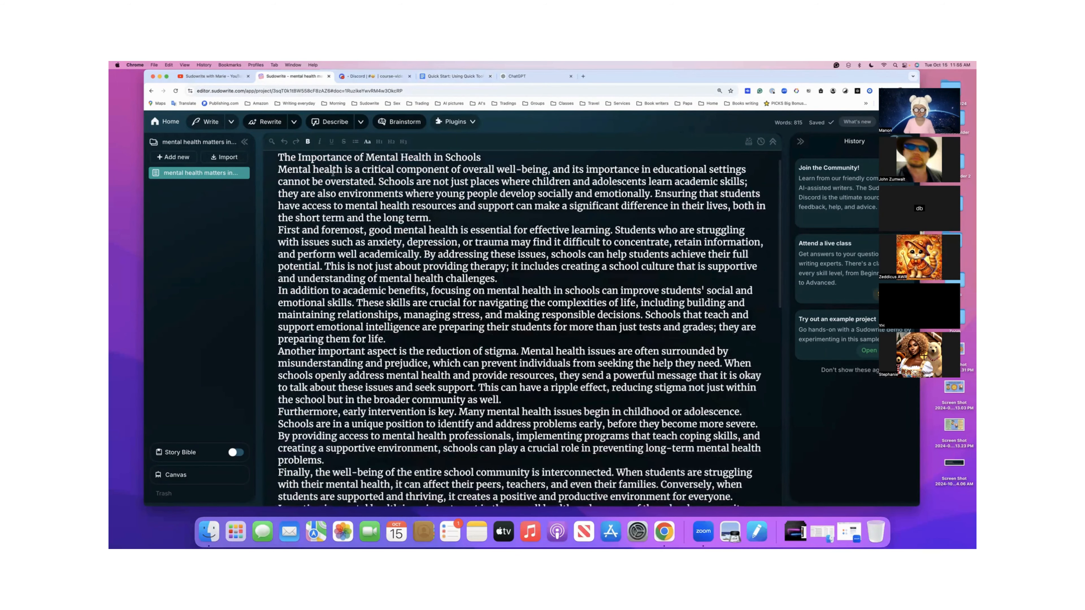
pyautogui.scroll(-4, 333, 173)
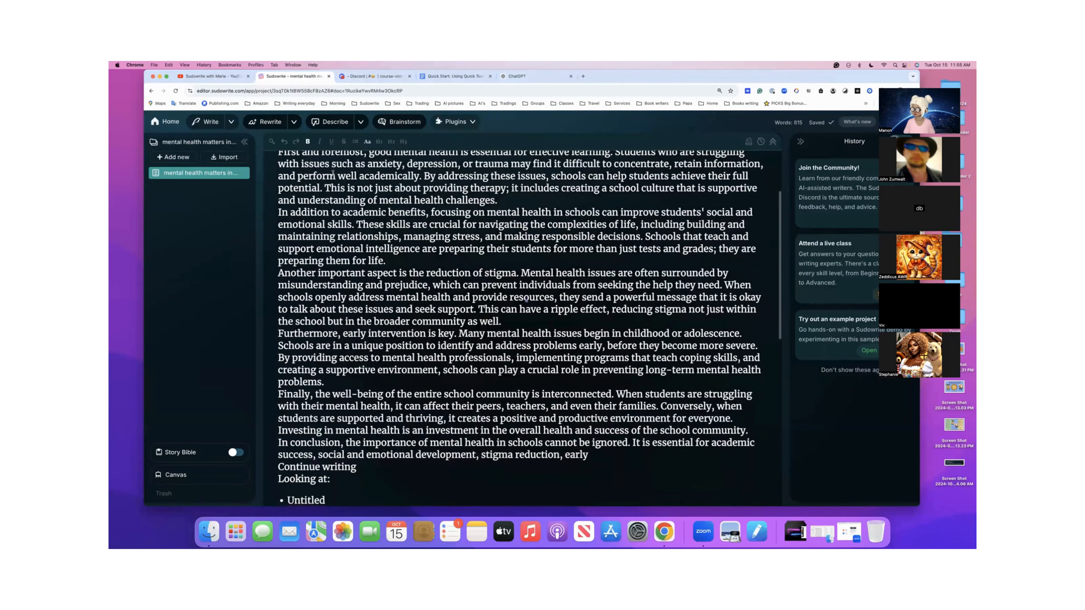
pyautogui.scroll(-3, 333, 173)
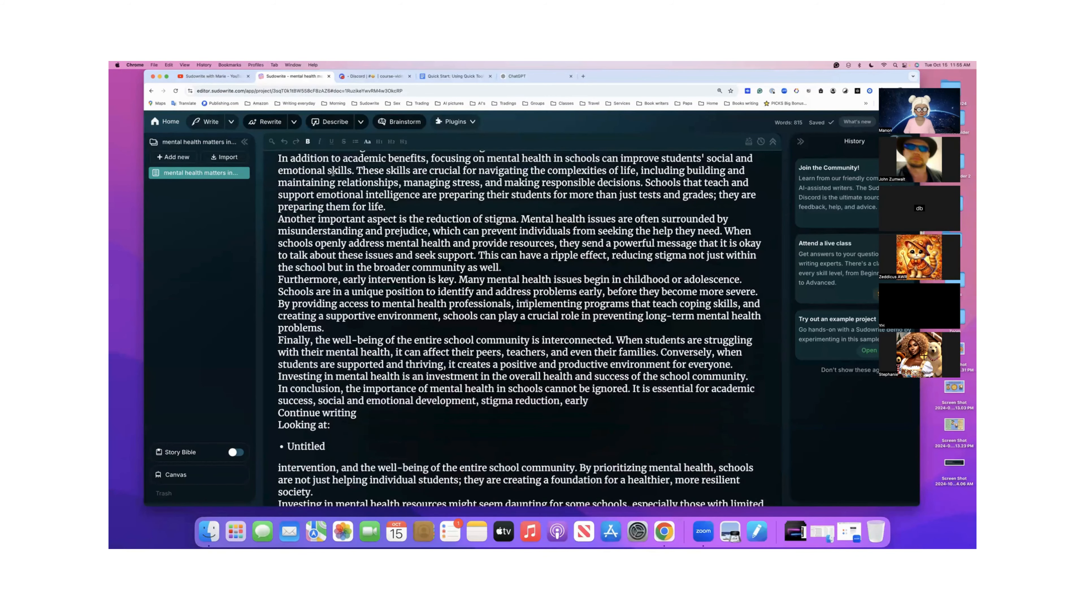
pyautogui.scroll(-10, 333, 174)
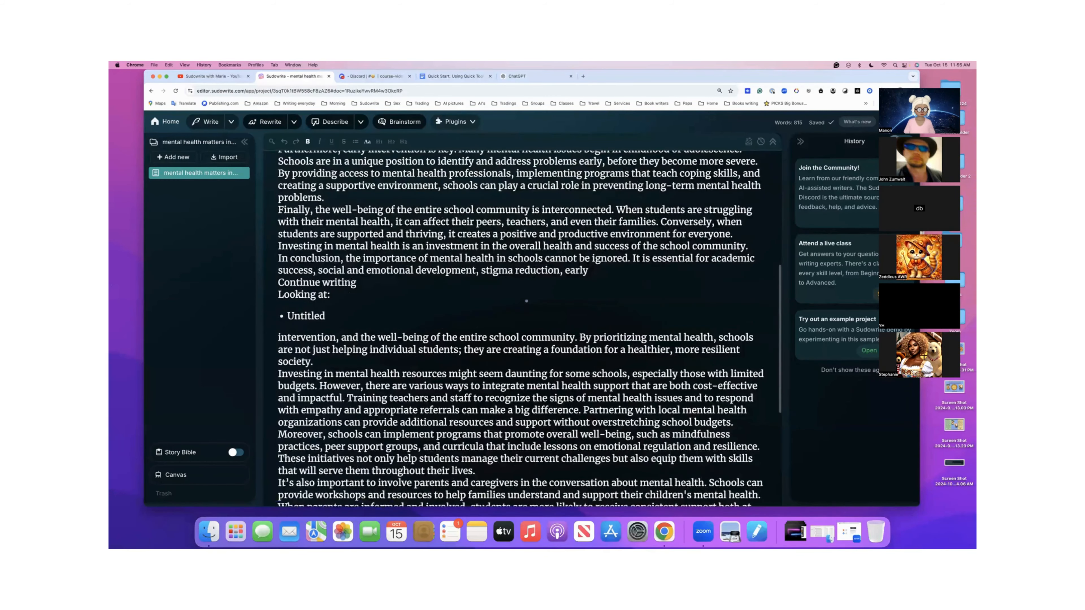
pyautogui.scroll(-4, 333, 173)
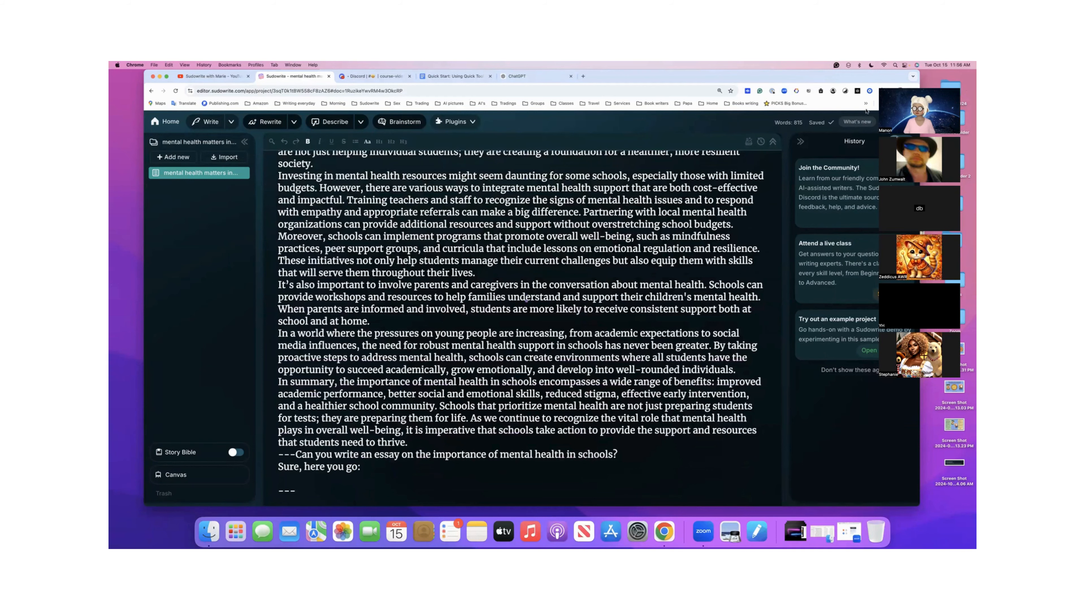
# - Move the browser window clear of the video call thumbnails and view Sudowrite's font, line spacing and theme settings
pyautogui.moveTo(872, 77); pyautogui.dragTo(836, 79)
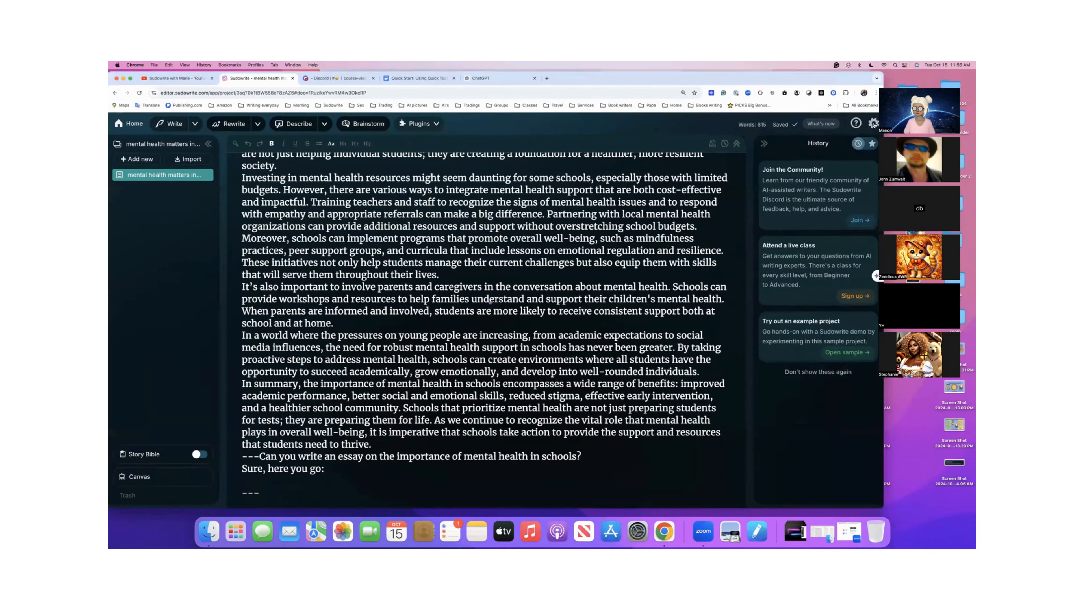
pyautogui.click(874, 124)
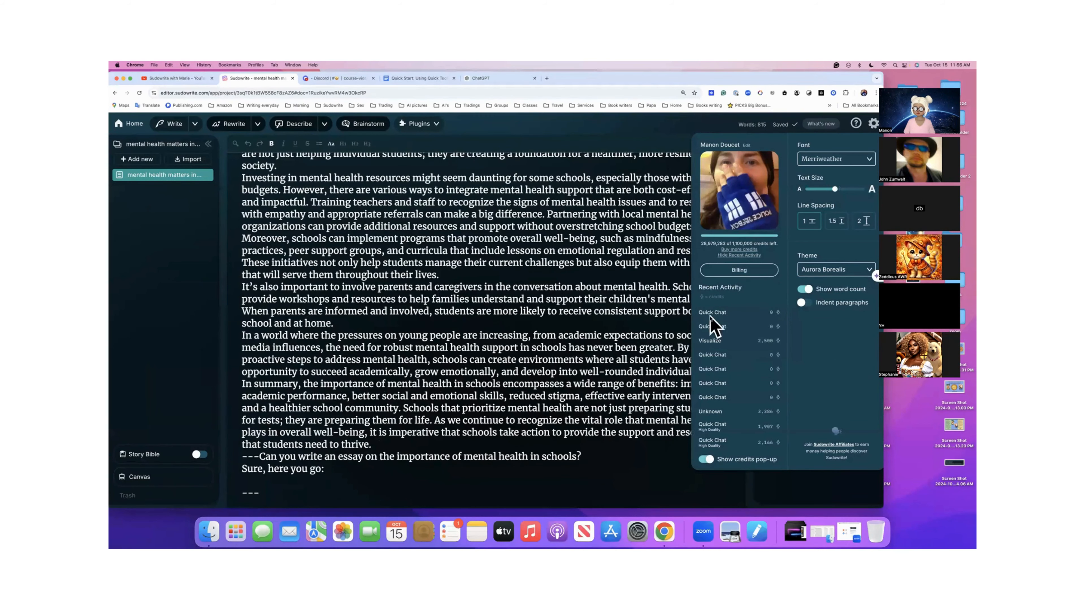
pyautogui.click(873, 125)
# - Add a new blank document to the mental health project
pyautogui.scroll(2, 527, 223)
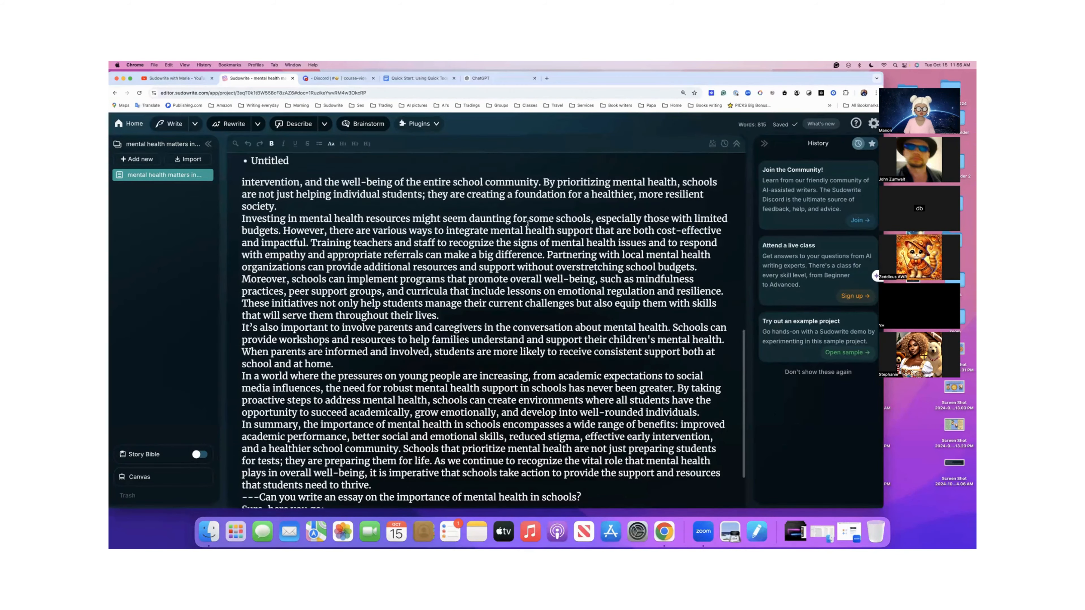
pyautogui.scroll(10, 527, 223)
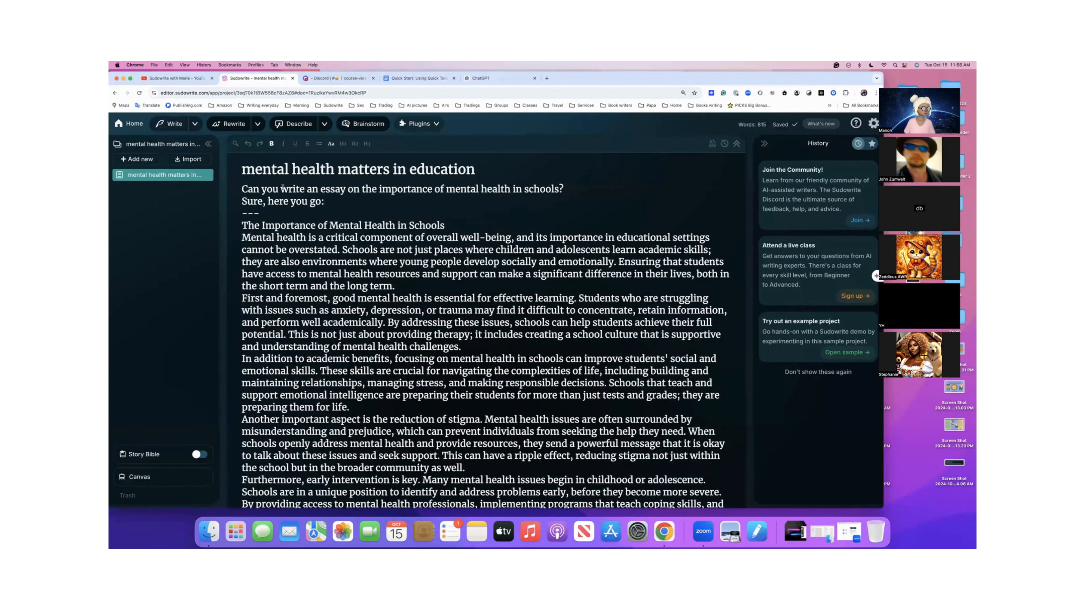
pyautogui.click(137, 159)
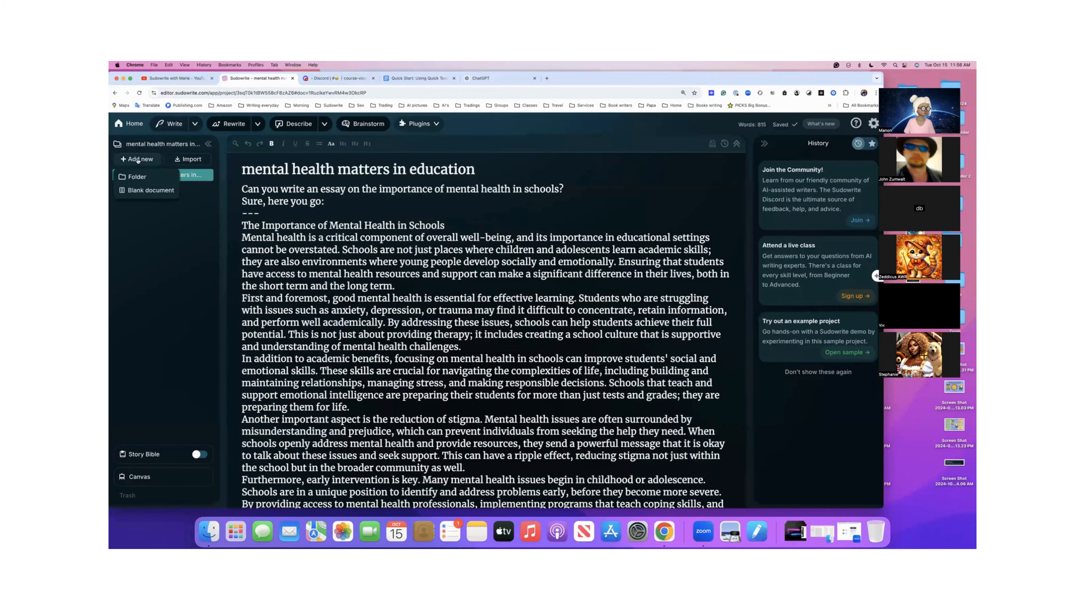
pyautogui.click(144, 191)
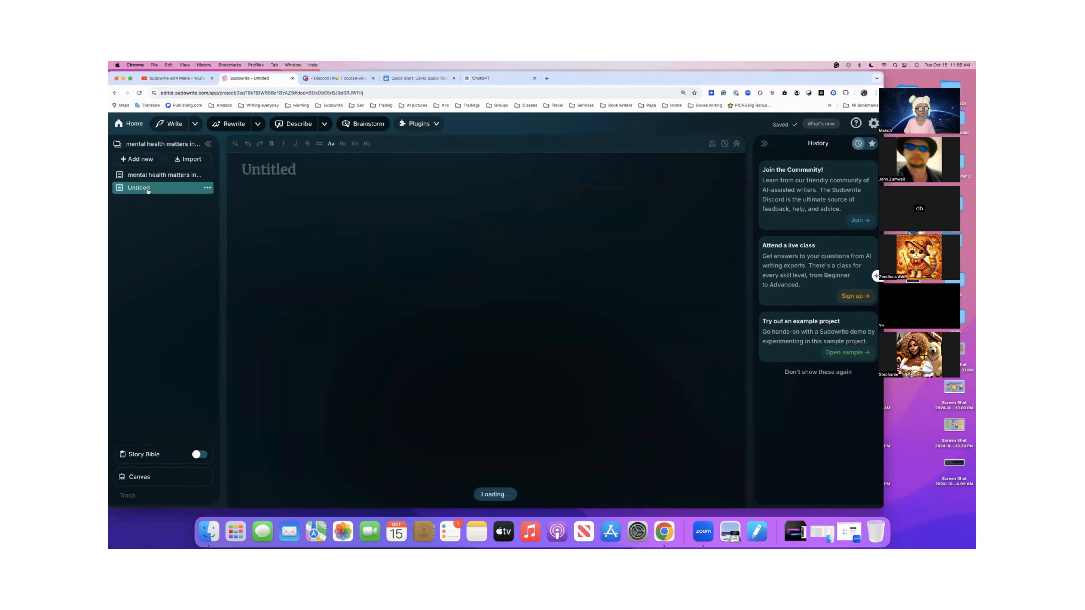
# - Switch to the Google Docs class document and review the chat prompt ideas under "Let's get deeper into chat" and "More?"
pyautogui.click(417, 78)
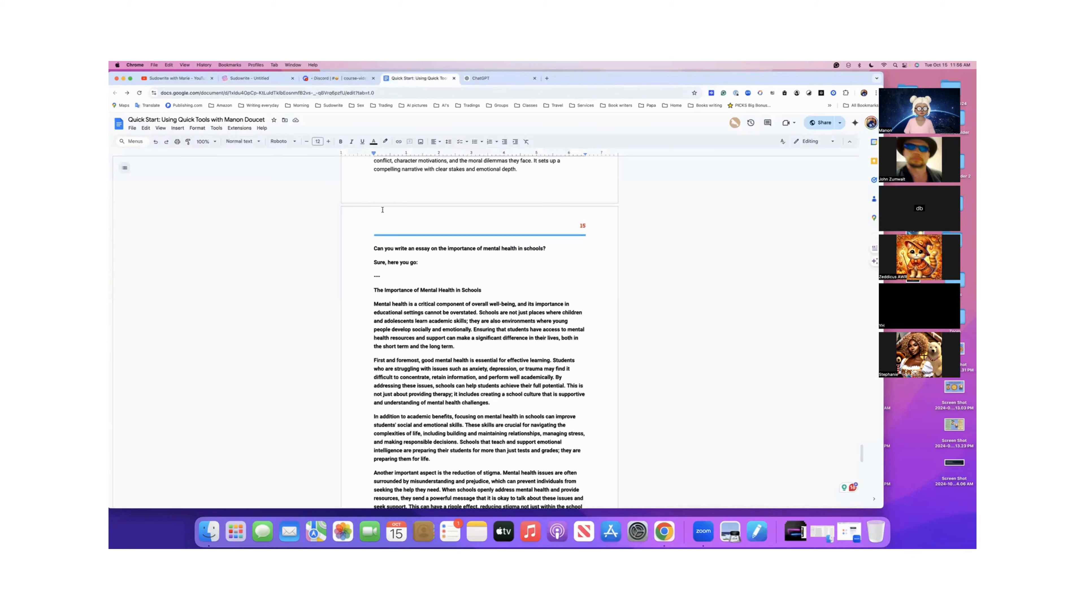
pyautogui.scroll(20, 383, 210)
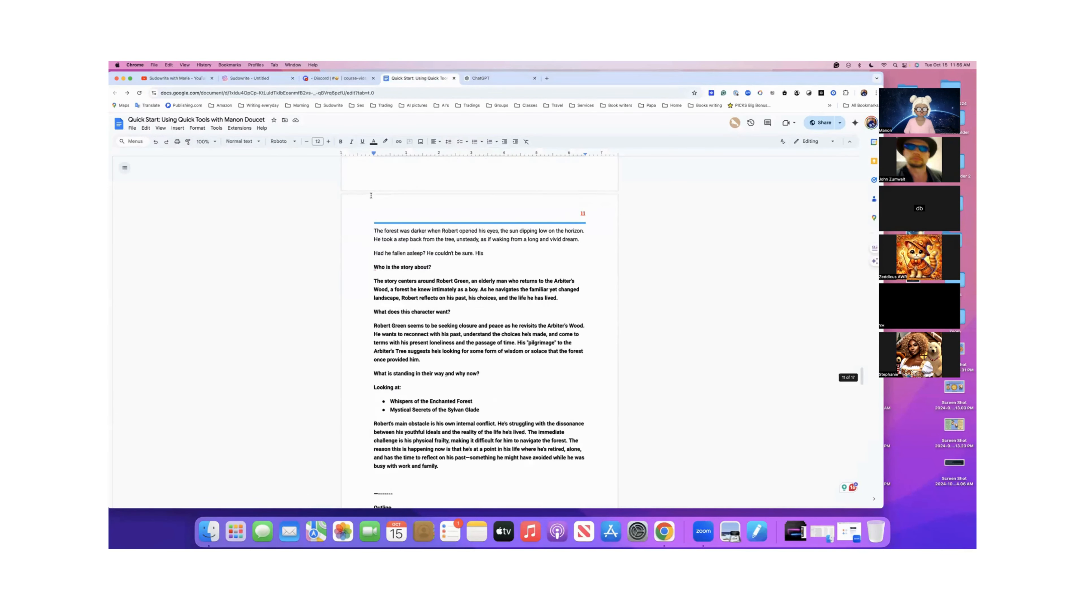
pyautogui.scroll(20, 370, 183)
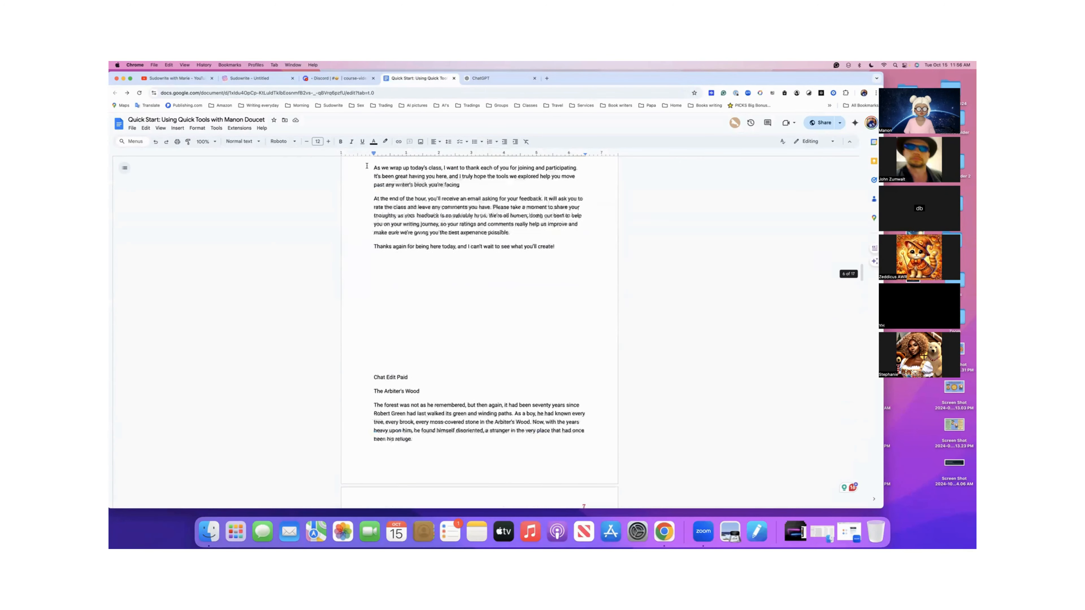
pyautogui.scroll(10, 367, 166)
pyautogui.scroll(-3, 367, 165)
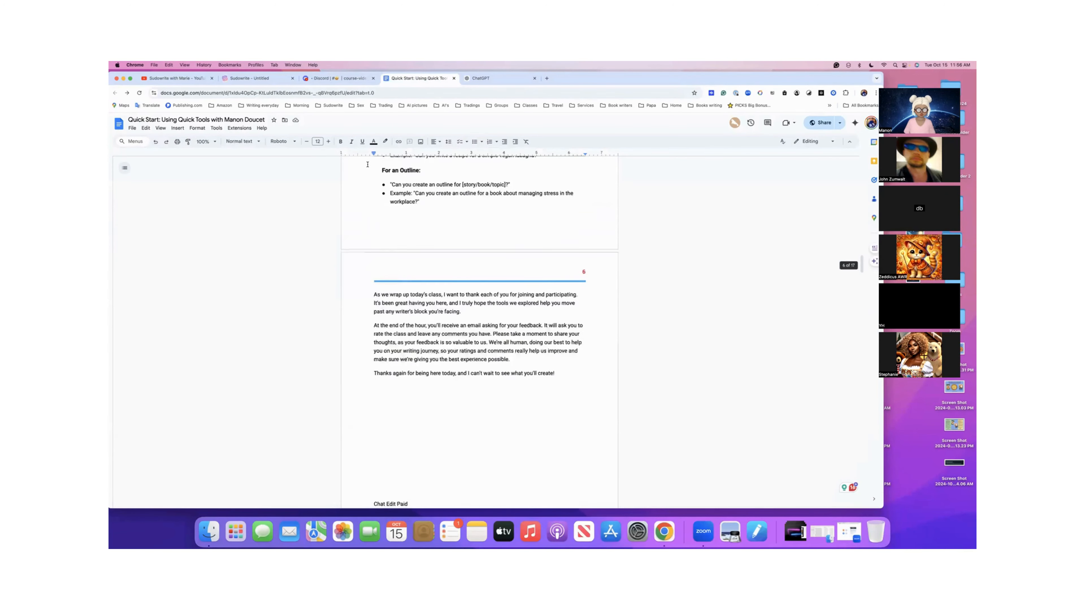
pyautogui.scroll(5, 367, 165)
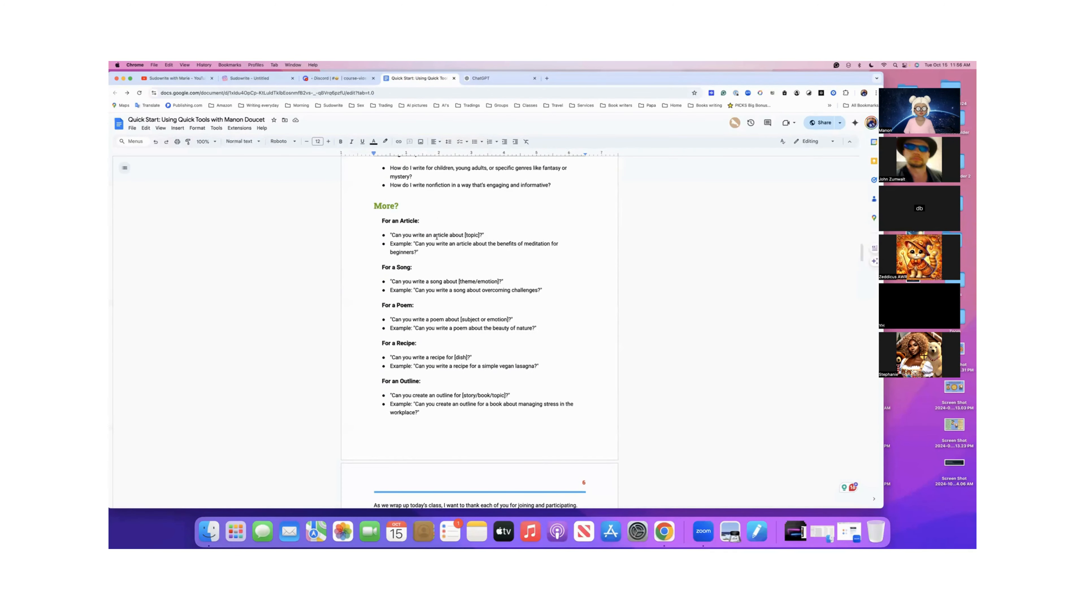
pyautogui.scroll(-3, 420, 300)
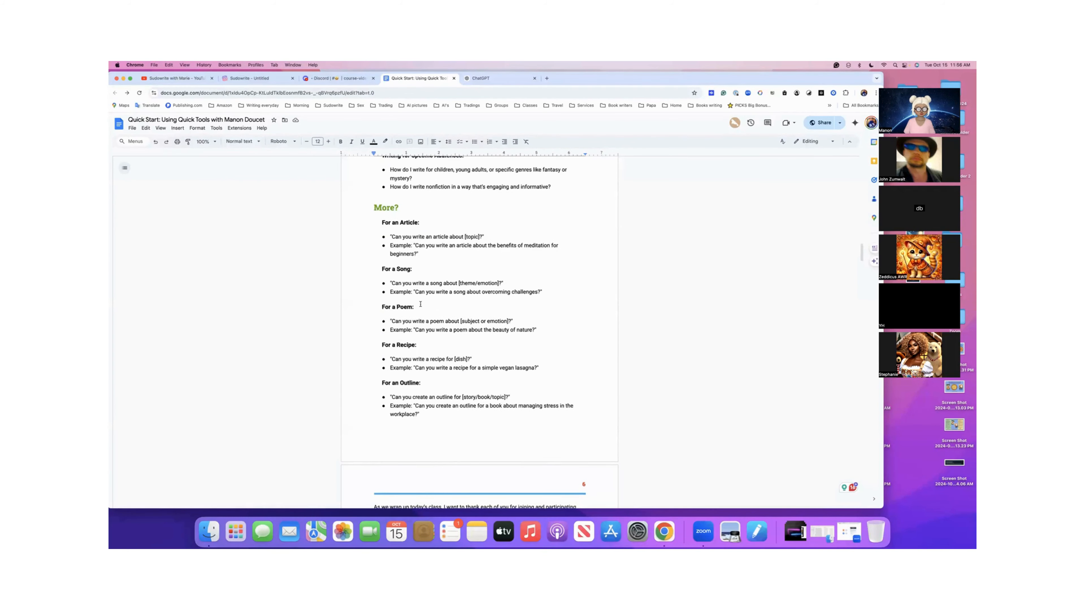
pyautogui.scroll(8, 420, 312)
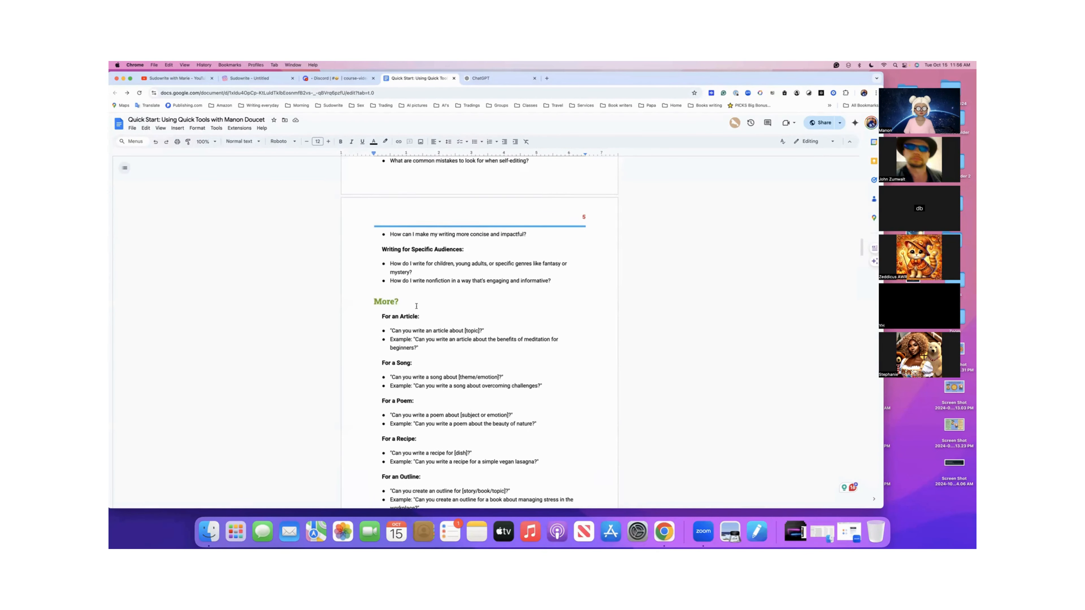
pyautogui.scroll(6, 417, 306)
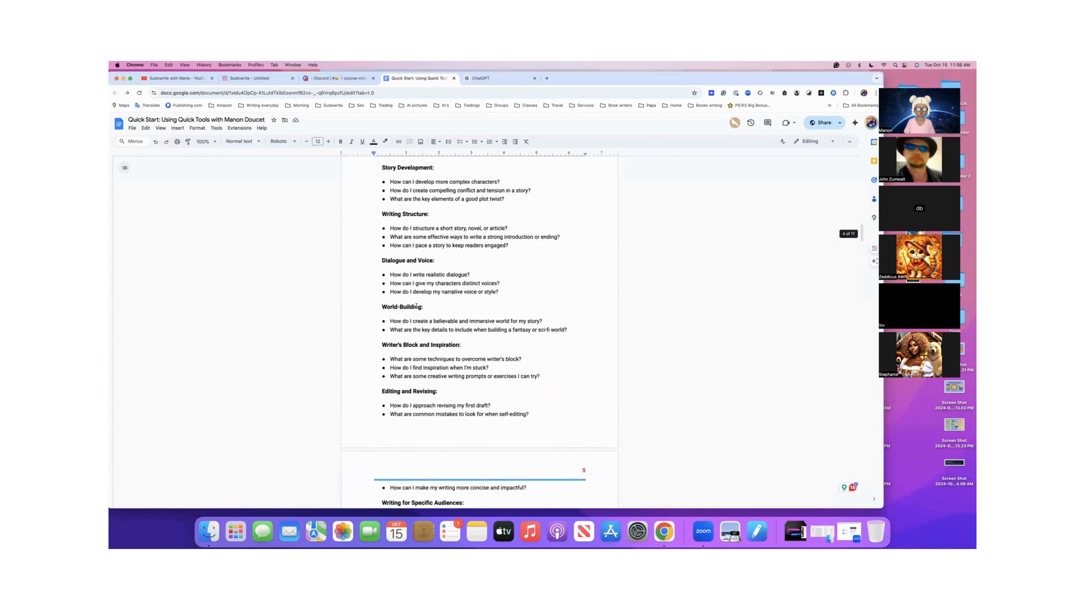
pyautogui.scroll(6, 416, 306)
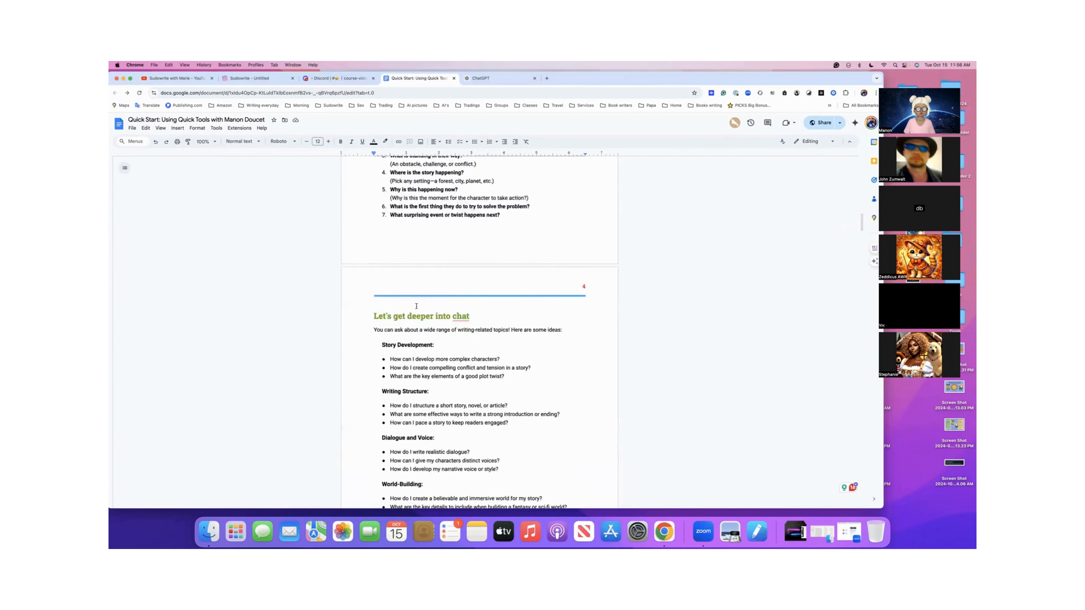
pyautogui.scroll(-8, 416, 306)
pyautogui.scroll(-3, 417, 306)
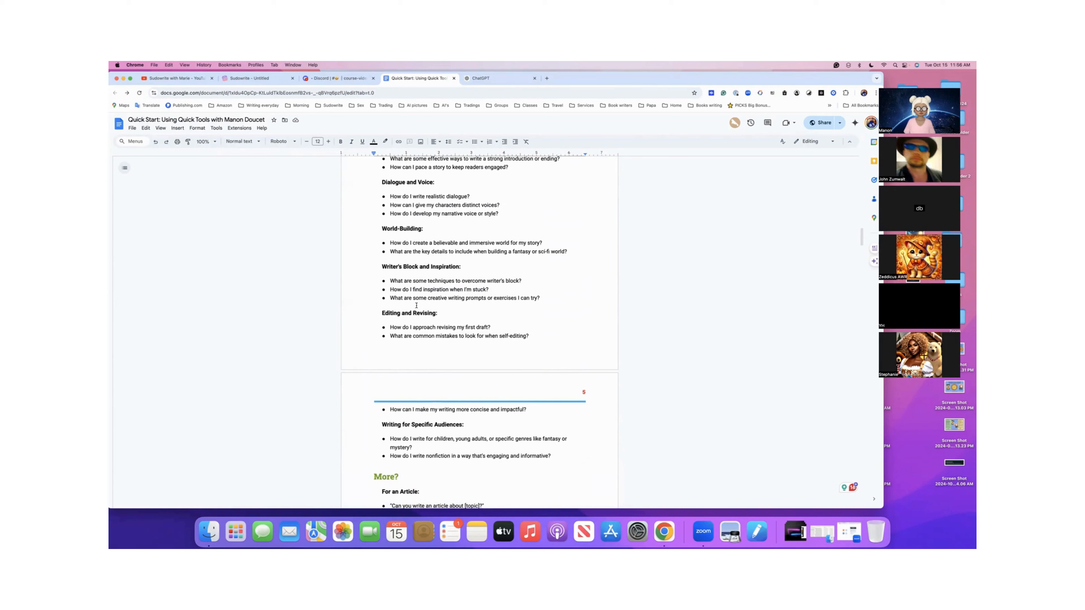
# - Read the example prompts under "More?" for an article, song, poem, recipe and outline
pyautogui.scroll(-2, 417, 306)
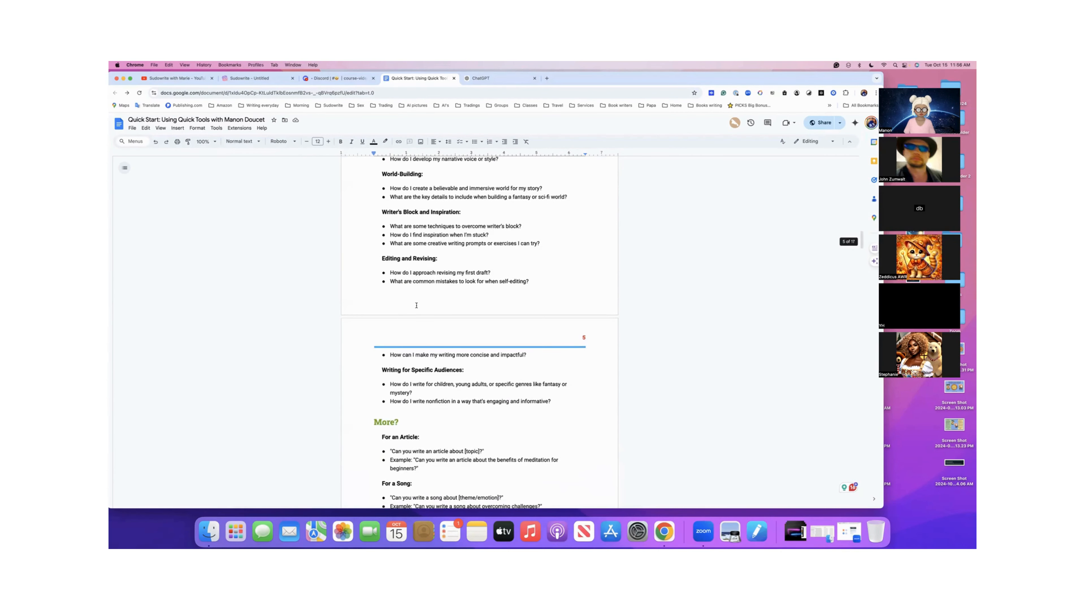
pyautogui.scroll(-4, 416, 305)
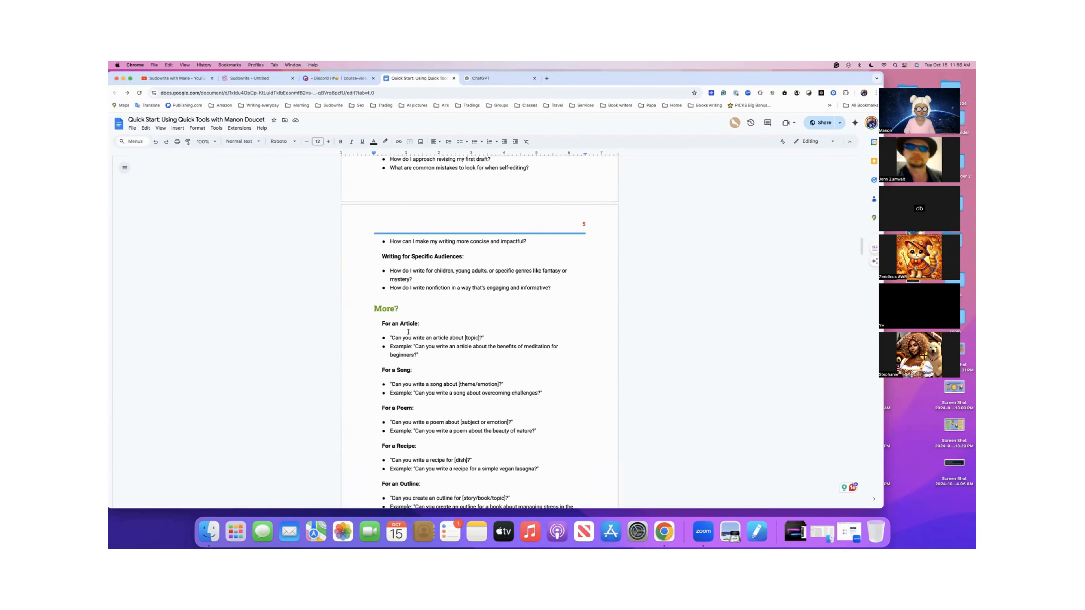
pyautogui.scroll(-2, 408, 332)
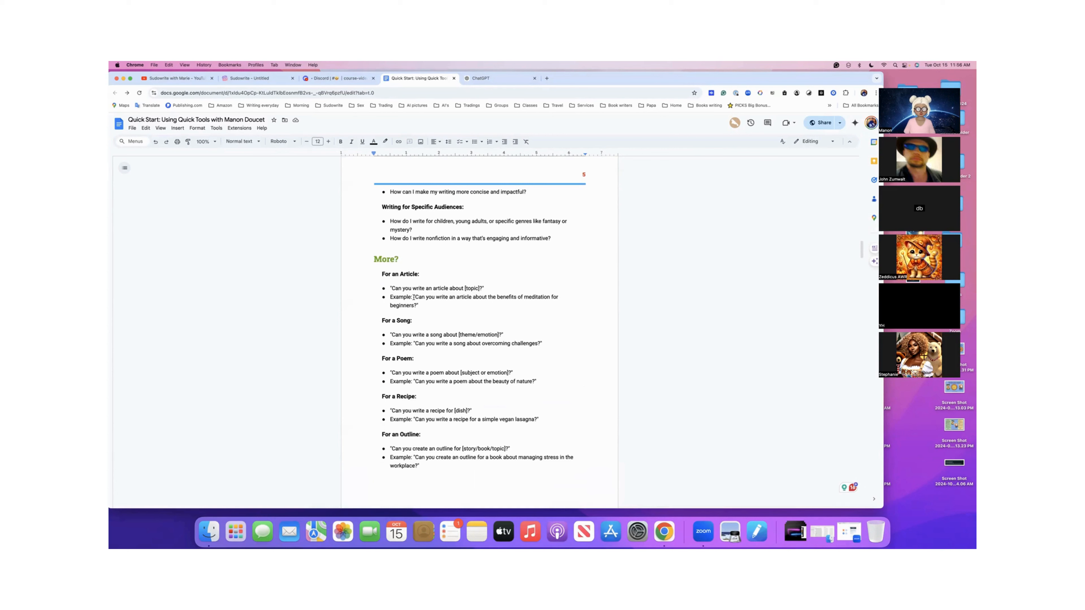
pyautogui.scroll(1, 413, 297)
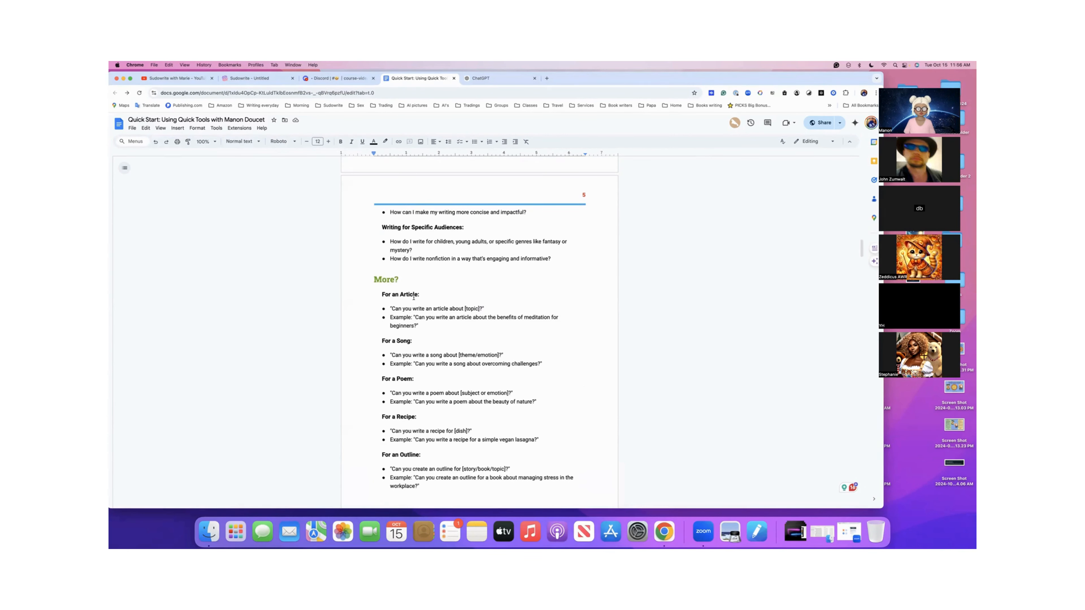
pyautogui.scroll(-1, 413, 298)
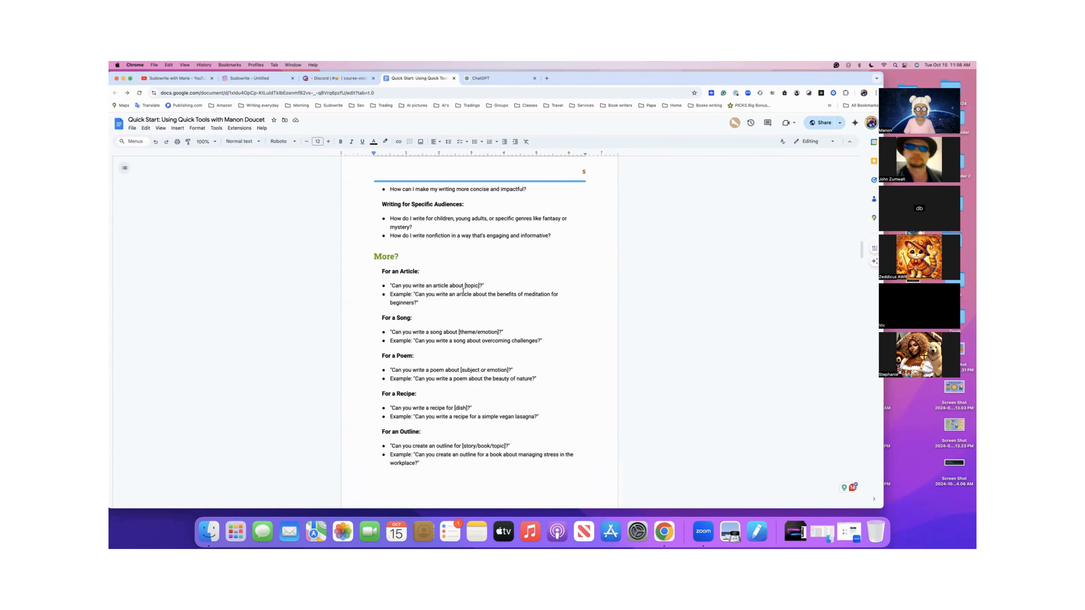
# - Switch to Sudowrite, copy the essay prompt at the start of the mental health document, and open the blank Untitled document
pyautogui.click(261, 79)
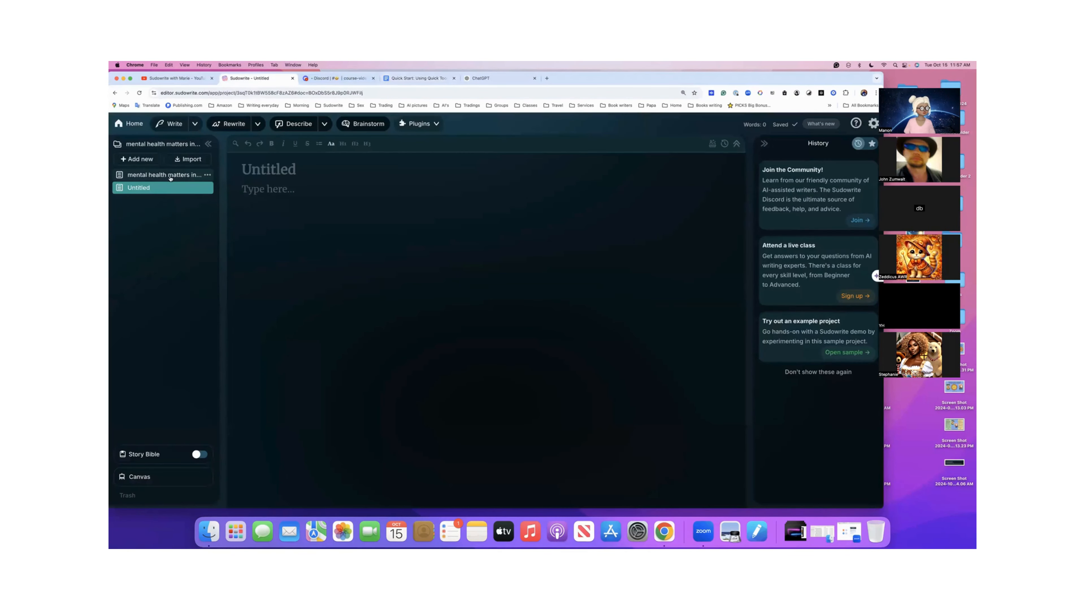
pyautogui.click(170, 176)
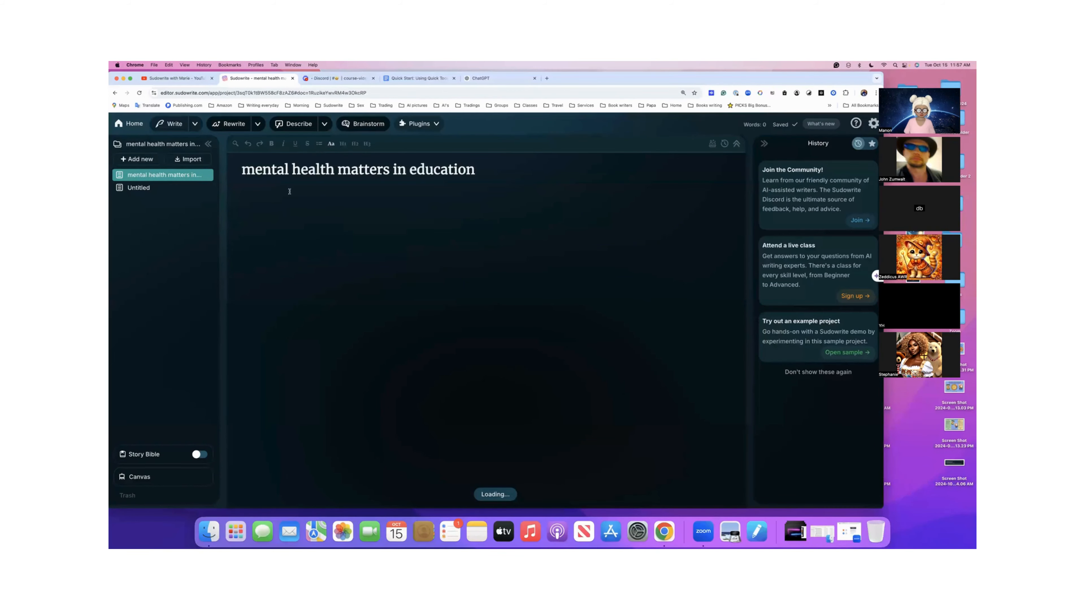
pyautogui.moveTo(242, 188); pyautogui.dragTo(570, 186)
pyautogui.press('super+c')
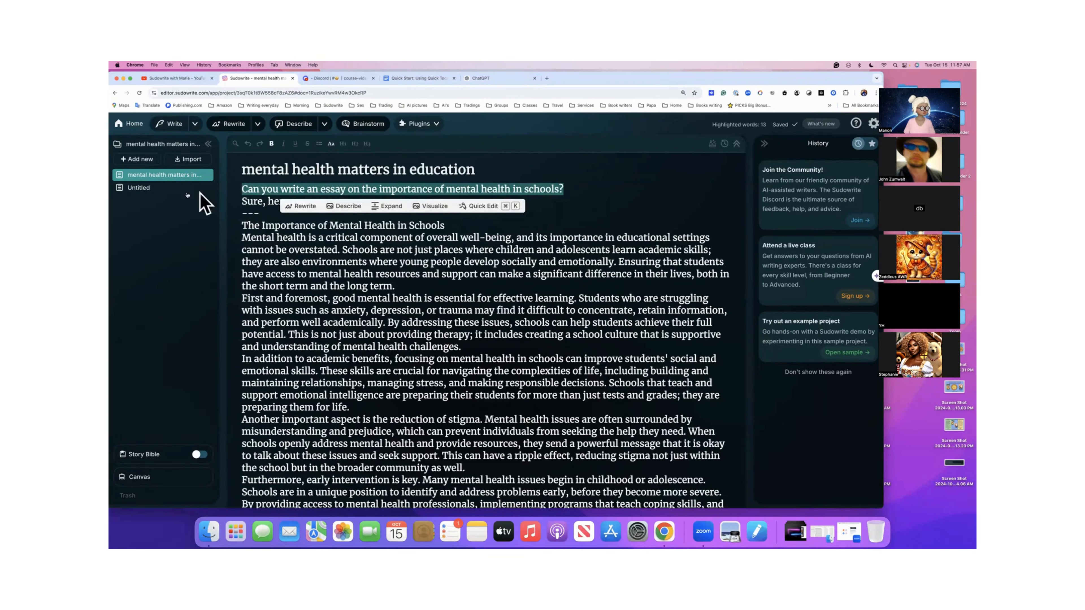
pyautogui.click(145, 190)
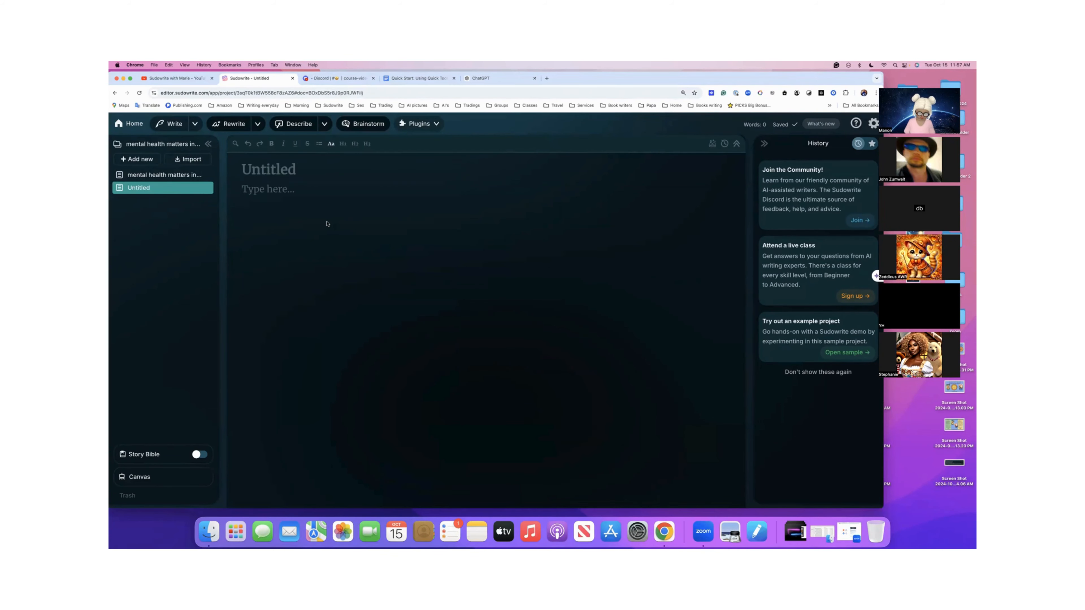
# - Ask Quick Chat, with Higher Quality enabled, "Can you write an essay on the importance of mental health in schools?"
pyautogui.press('super+k')
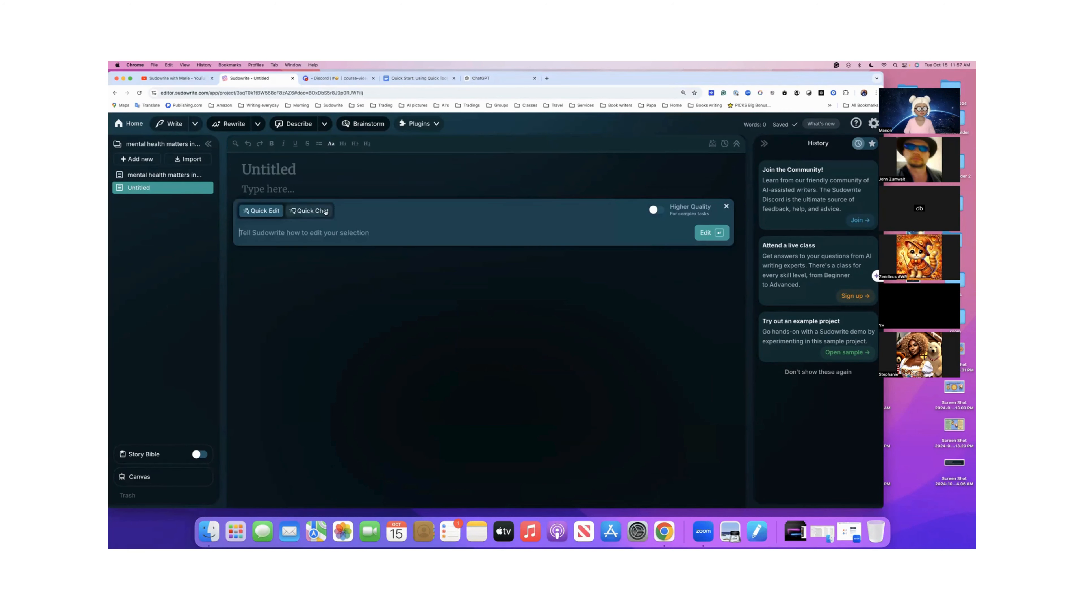
pyautogui.click(311, 211)
pyautogui.click(656, 210)
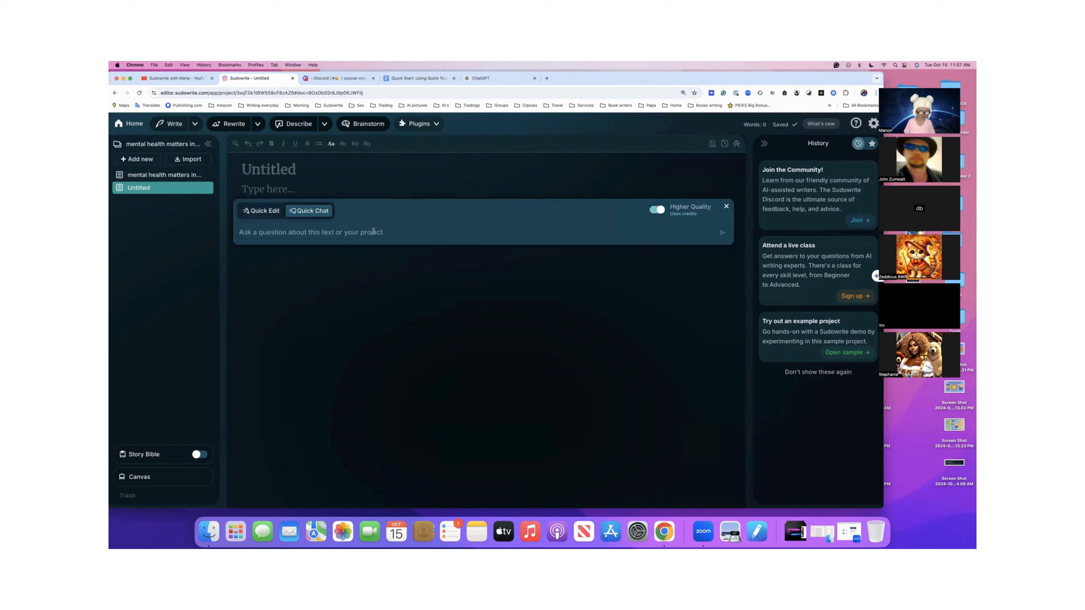
pyautogui.press('super+v')
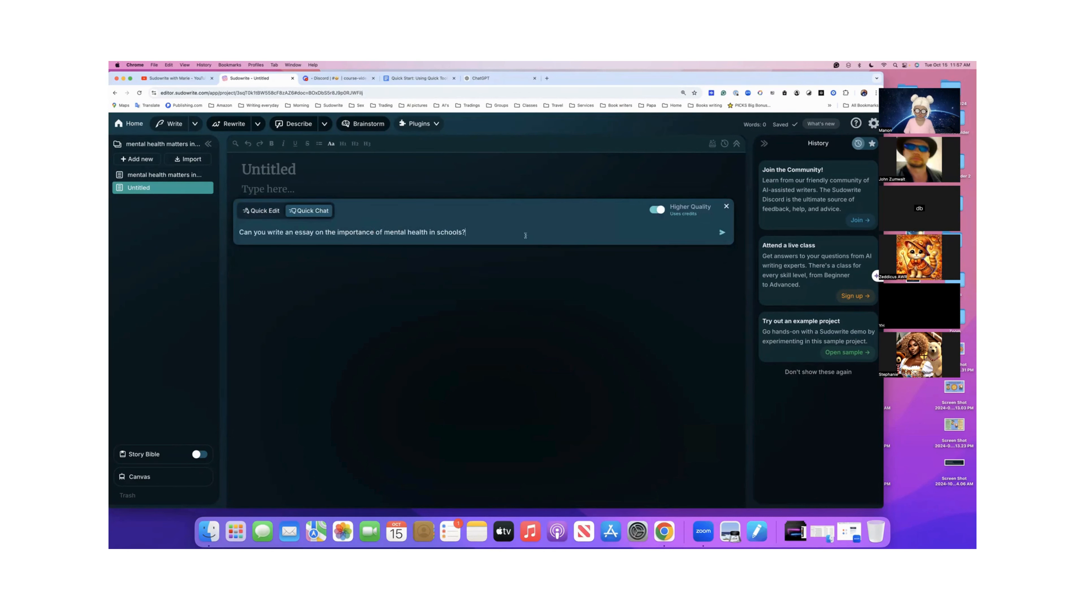
pyautogui.click(722, 232)
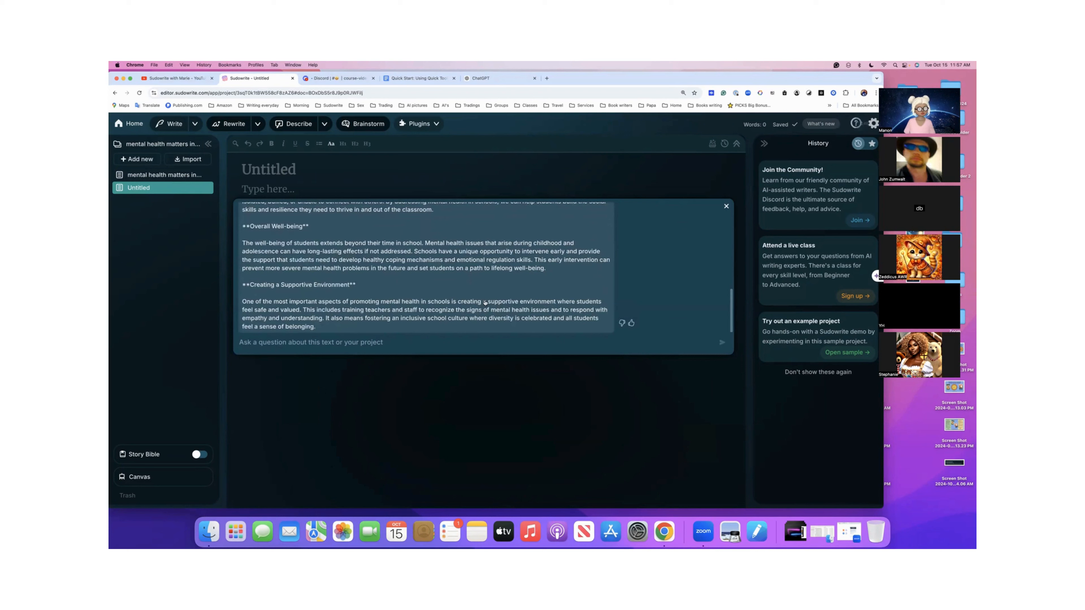
# - Review the generated essay in the chat reply, from its title through the "Creating a Supportive Environment" section
pyautogui.scroll(15, 485, 302)
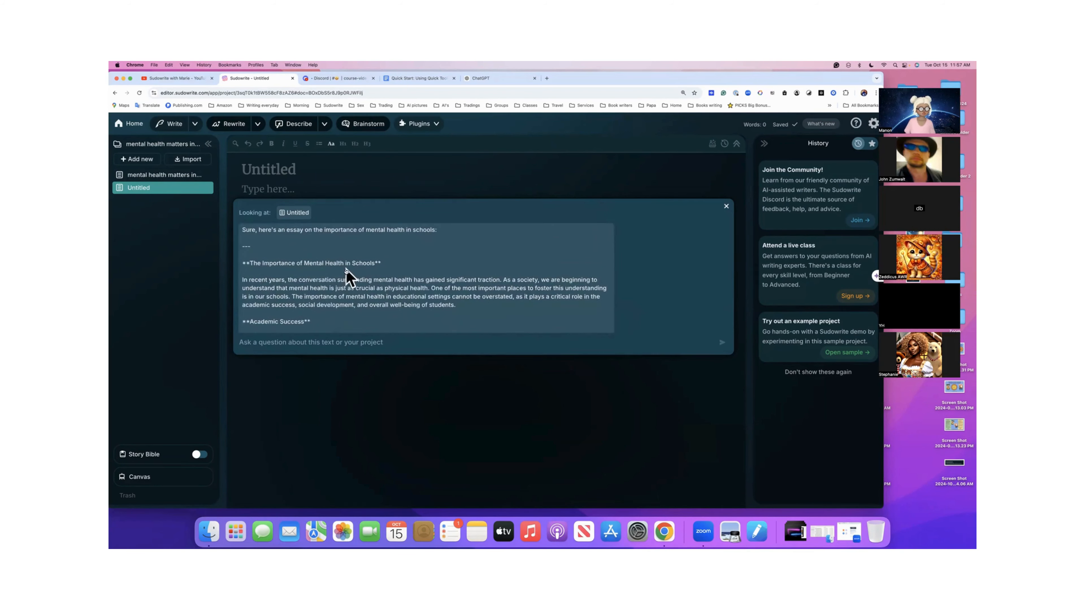
pyautogui.scroll(-3, 346, 273)
pyautogui.scroll(-8, 346, 272)
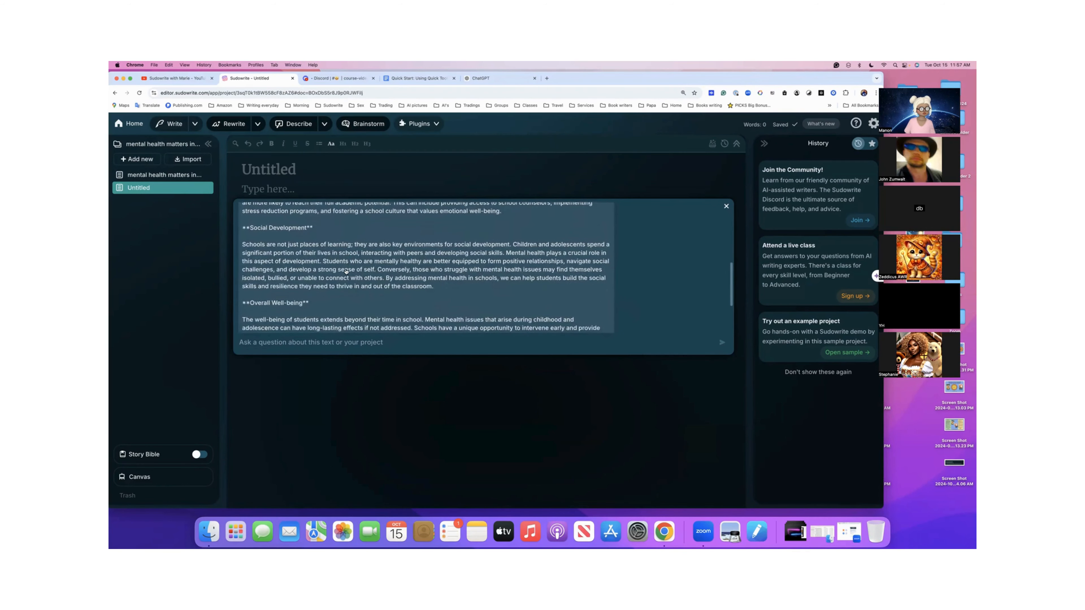
pyautogui.scroll(-5, 346, 272)
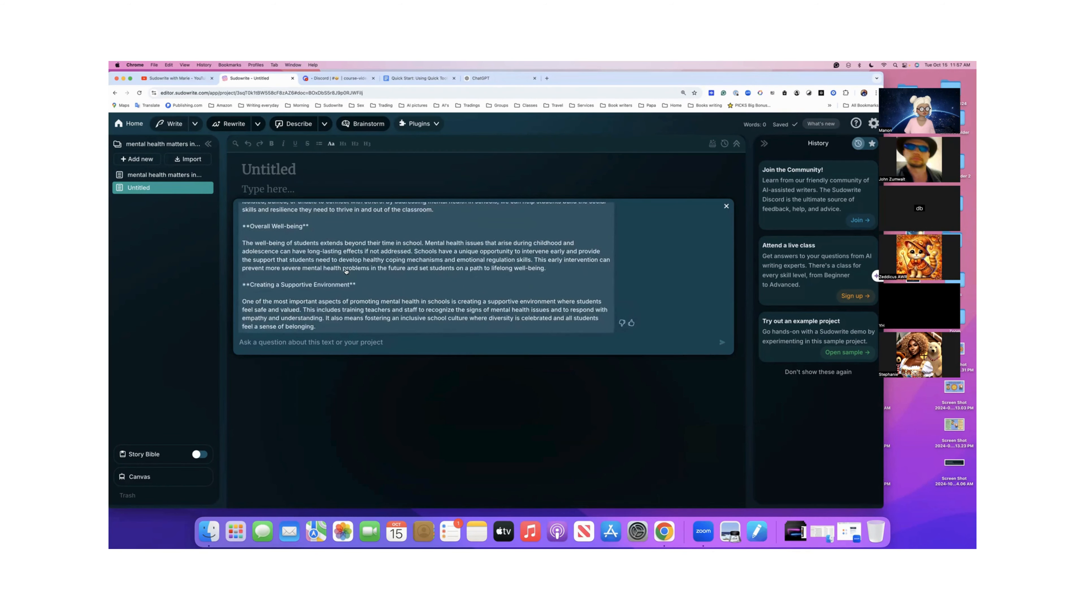
pyautogui.scroll(1, 346, 272)
pyautogui.scroll(2, 347, 272)
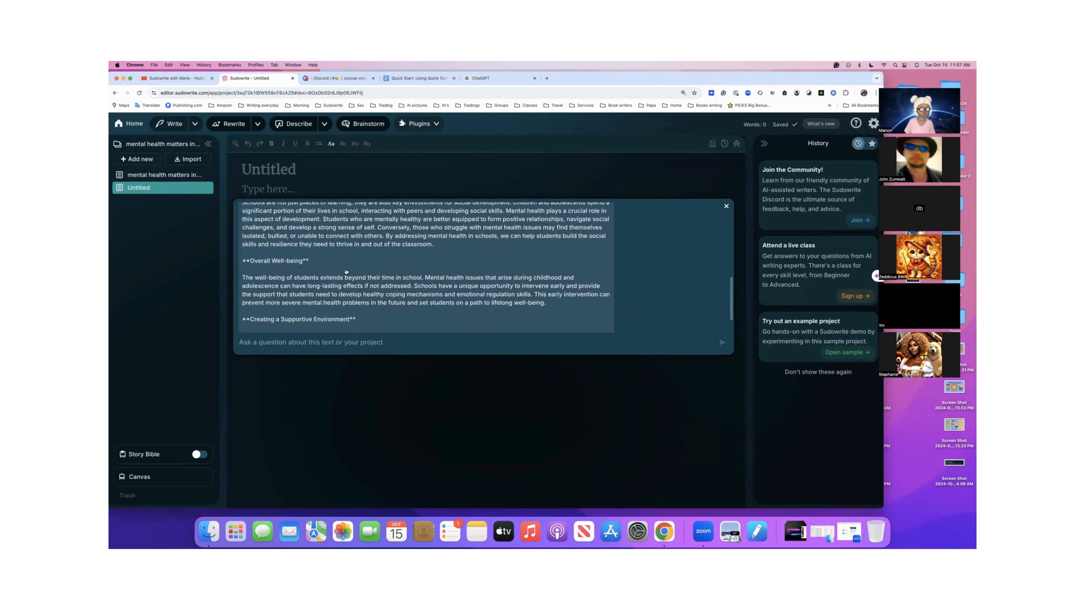
pyautogui.scroll(-2, 346, 272)
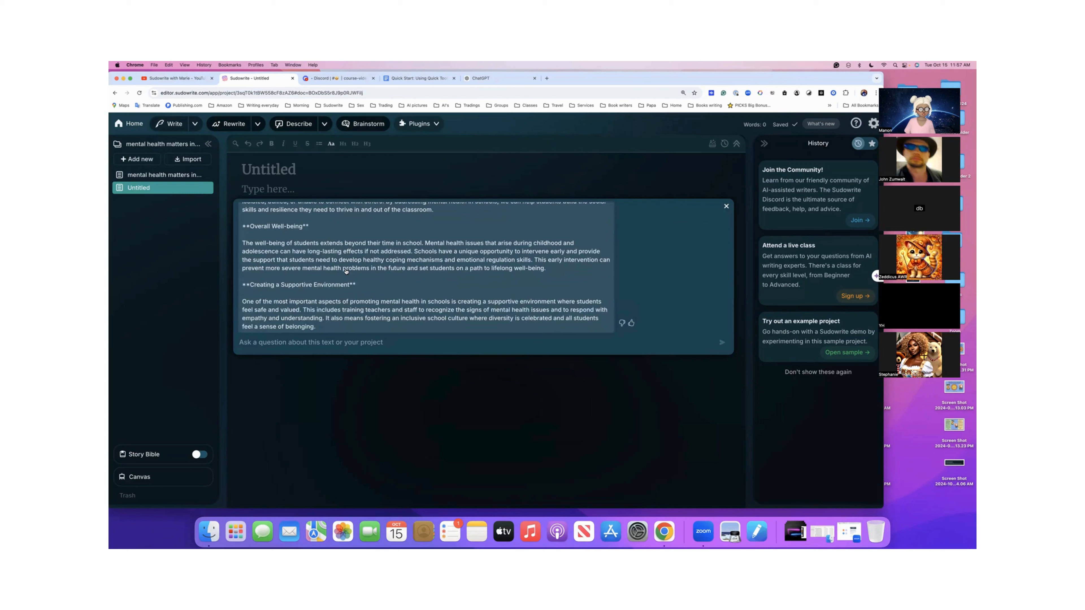
pyautogui.scroll(10, 346, 271)
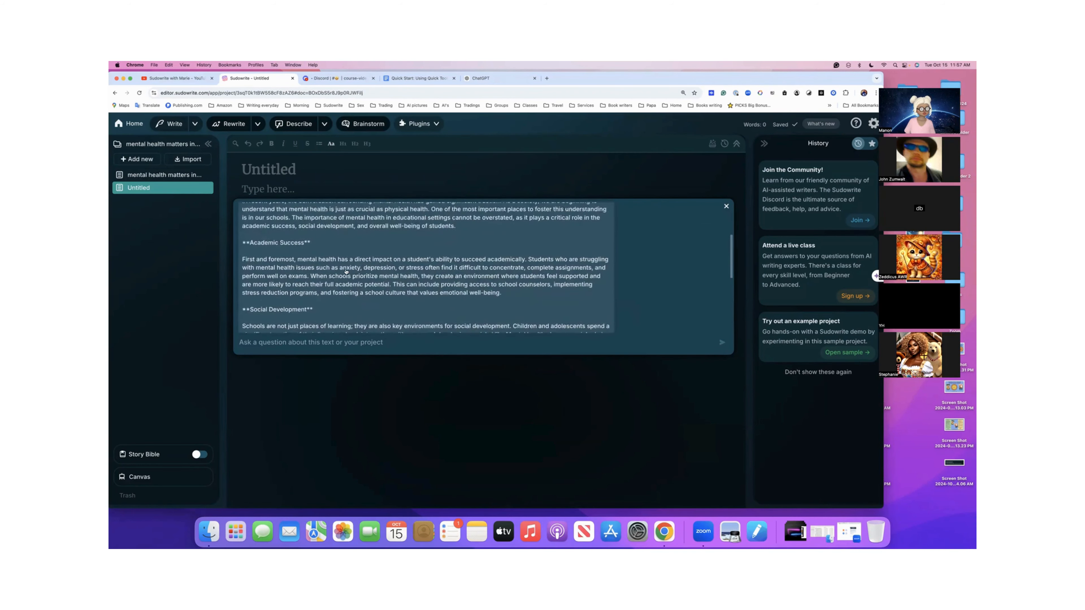
pyautogui.scroll(5, 346, 271)
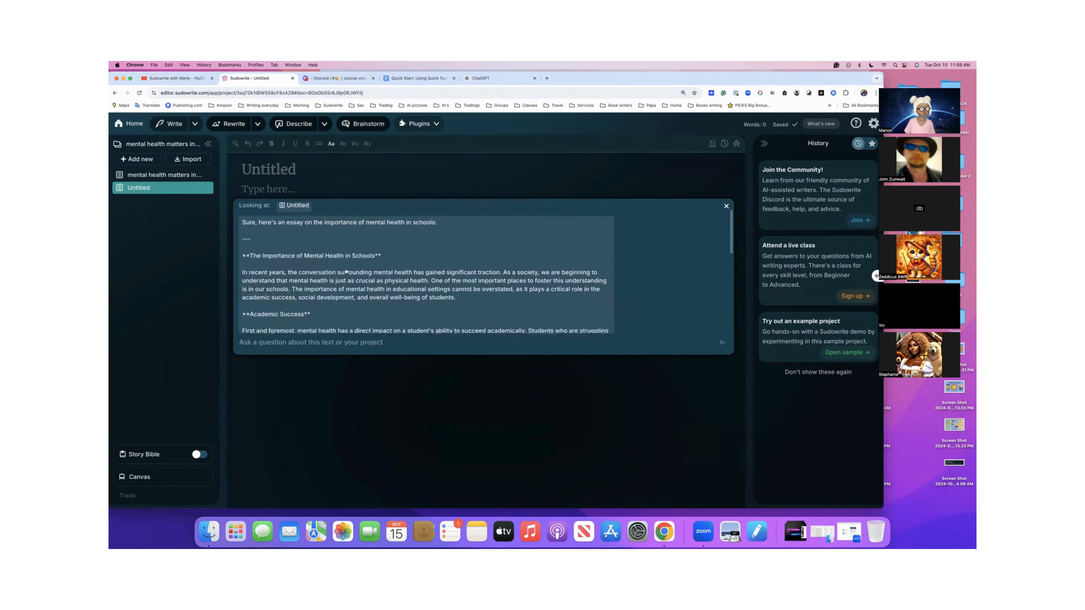
pyautogui.scroll(-1, 347, 271)
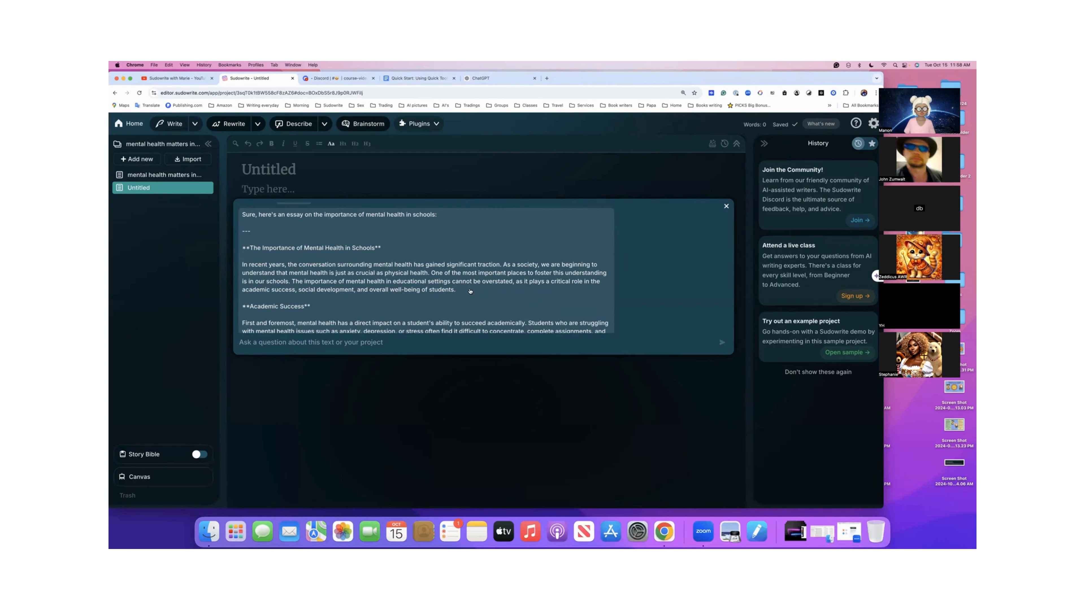
pyautogui.scroll(-2, 470, 291)
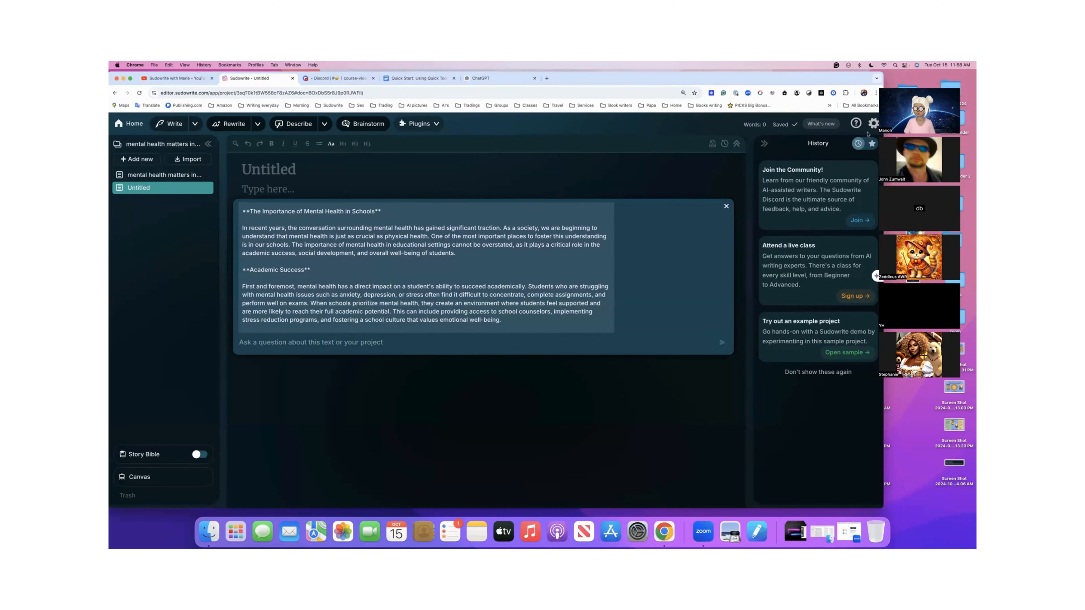
# - Check the account's remaining credits and its recent credit activity in the Sudowrite settings
pyautogui.click(874, 124)
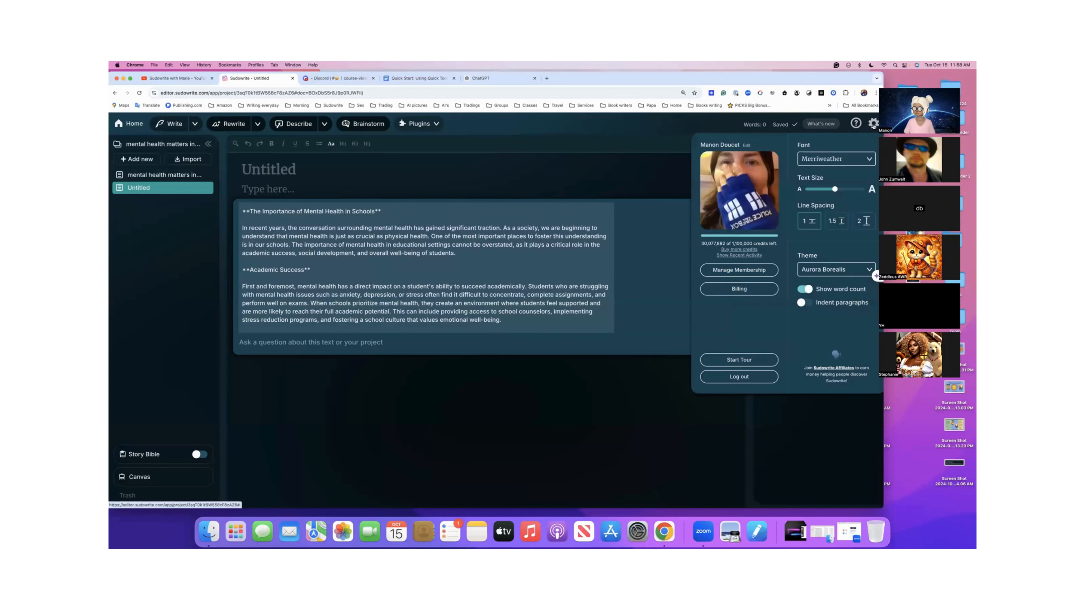
pyautogui.click(747, 256)
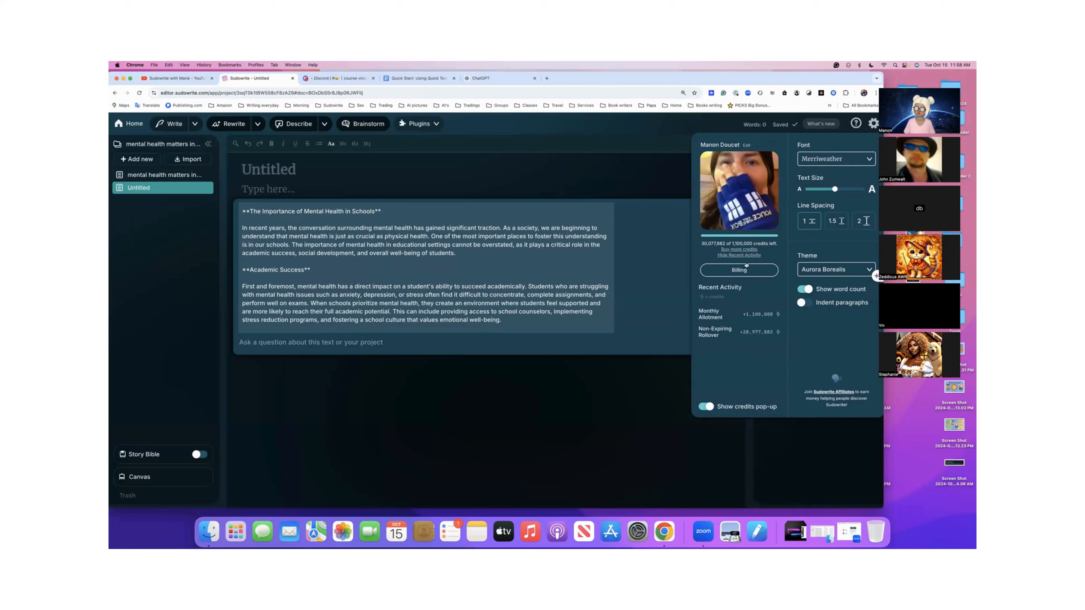
pyautogui.click(744, 255)
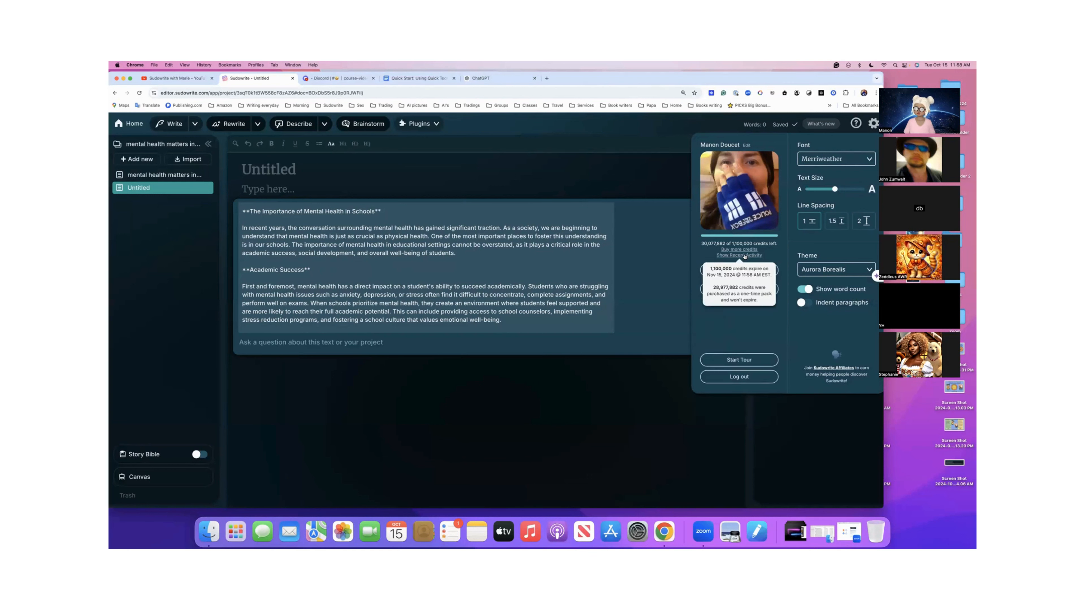
pyautogui.click(733, 255)
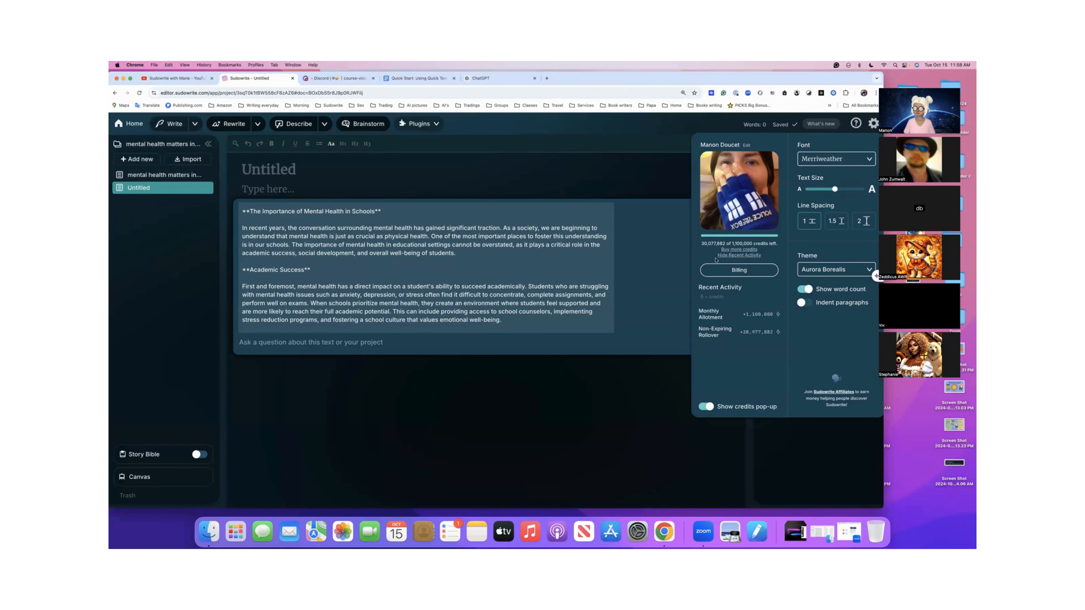
pyautogui.moveTo(753, 228)
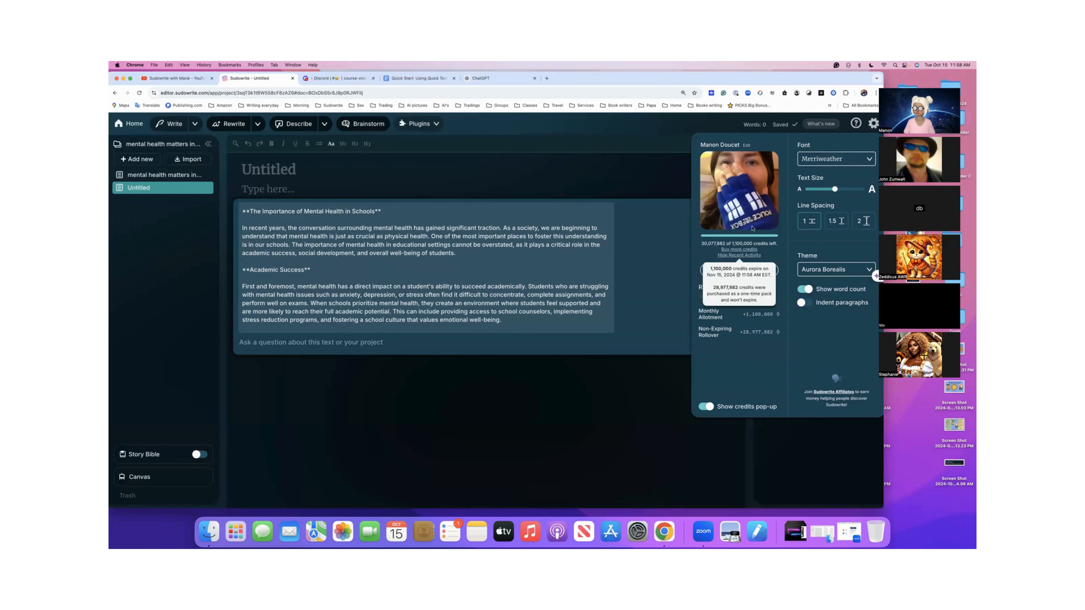
pyautogui.click(874, 125)
pyautogui.click(874, 125)
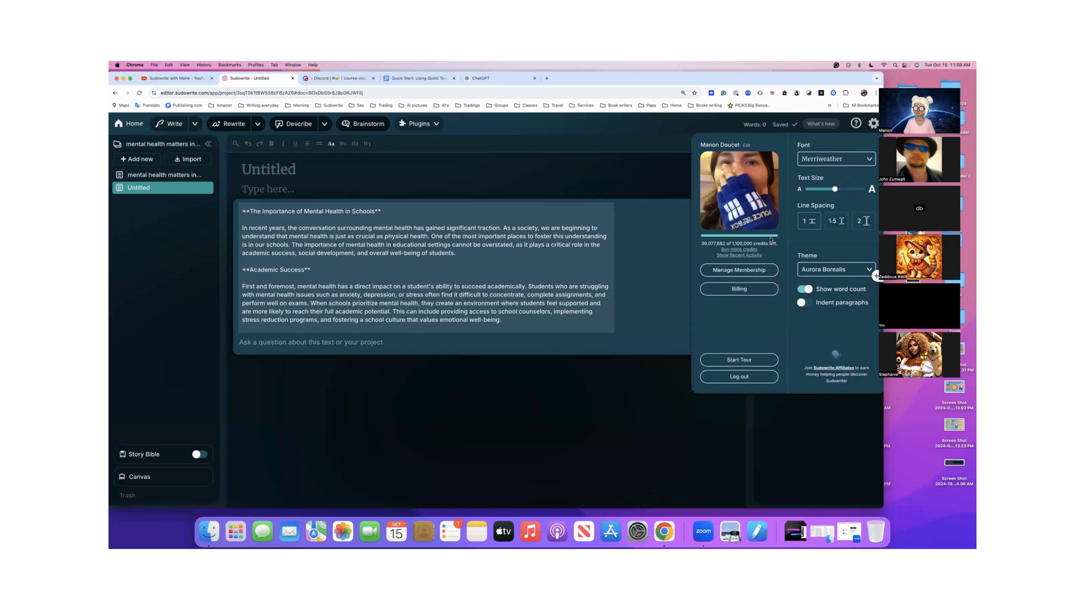
pyautogui.click(749, 256)
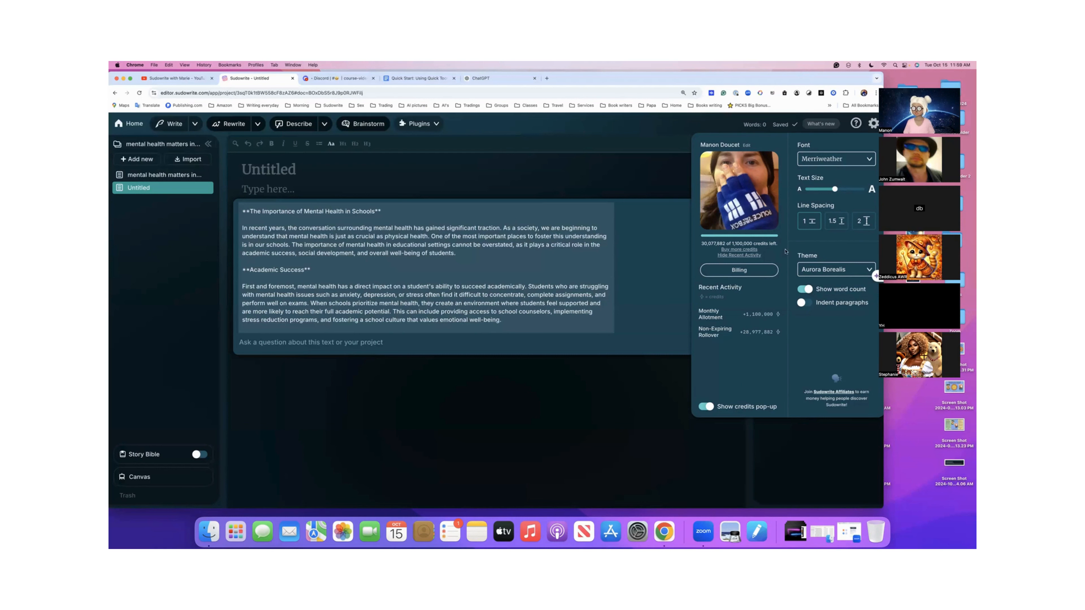
pyautogui.click(873, 124)
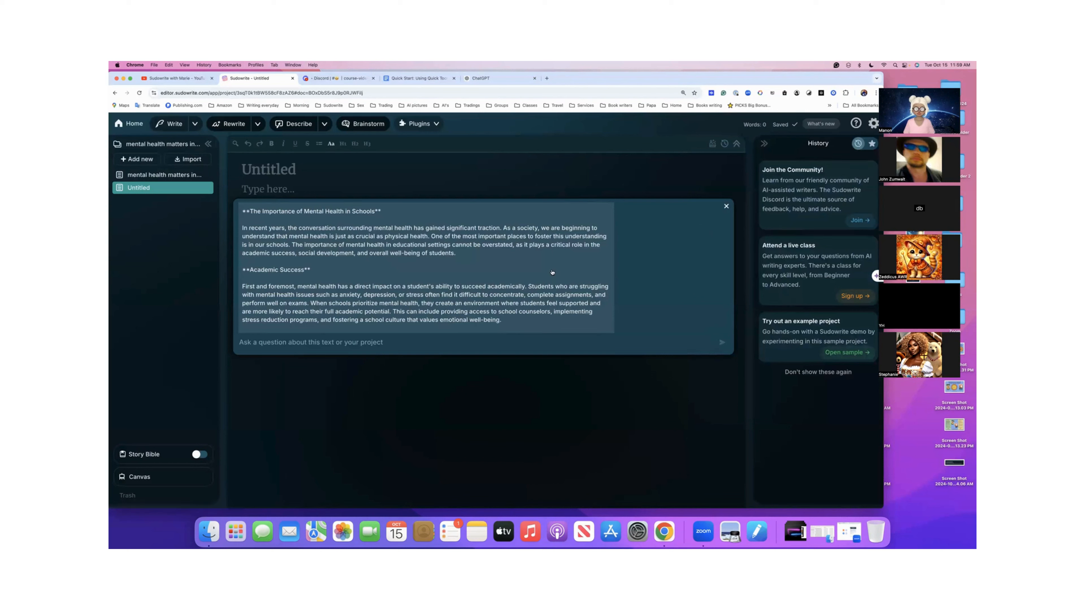
# - Look over the essay reply again and send "Continue writing" to Quick Chat to extend it
pyautogui.scroll(3, 550, 273)
pyautogui.scroll(-10, 551, 272)
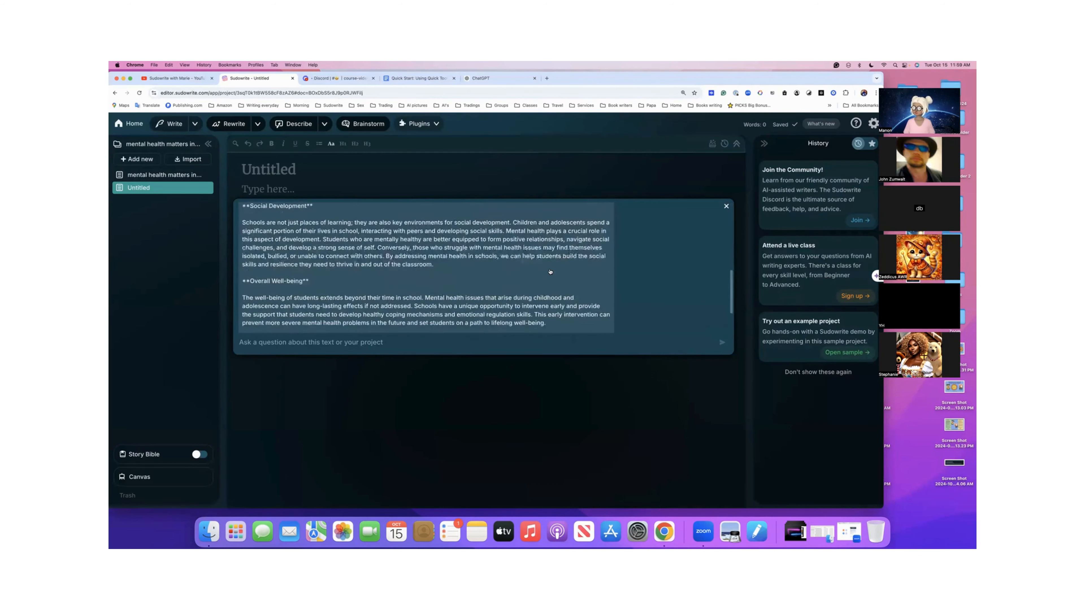
pyautogui.scroll(10, 550, 272)
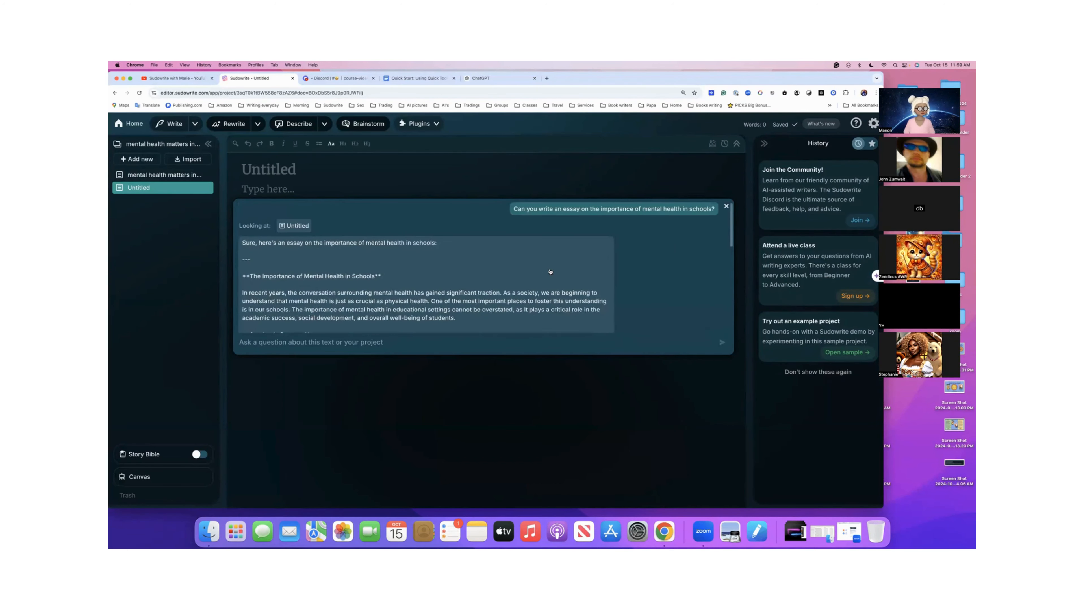
pyautogui.scroll(-10, 432, 254)
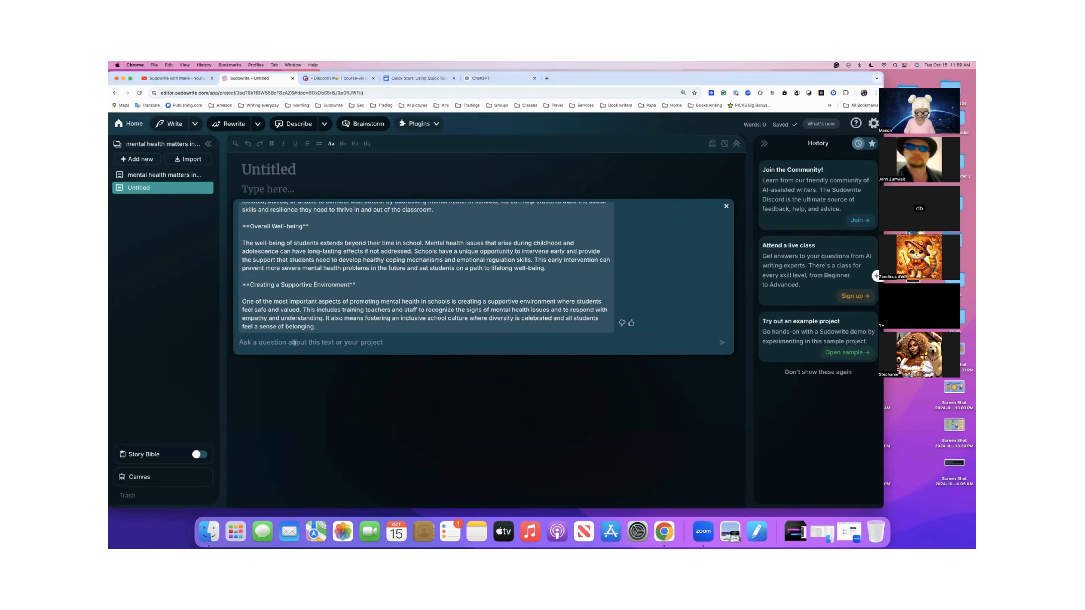
pyautogui.write('Con')
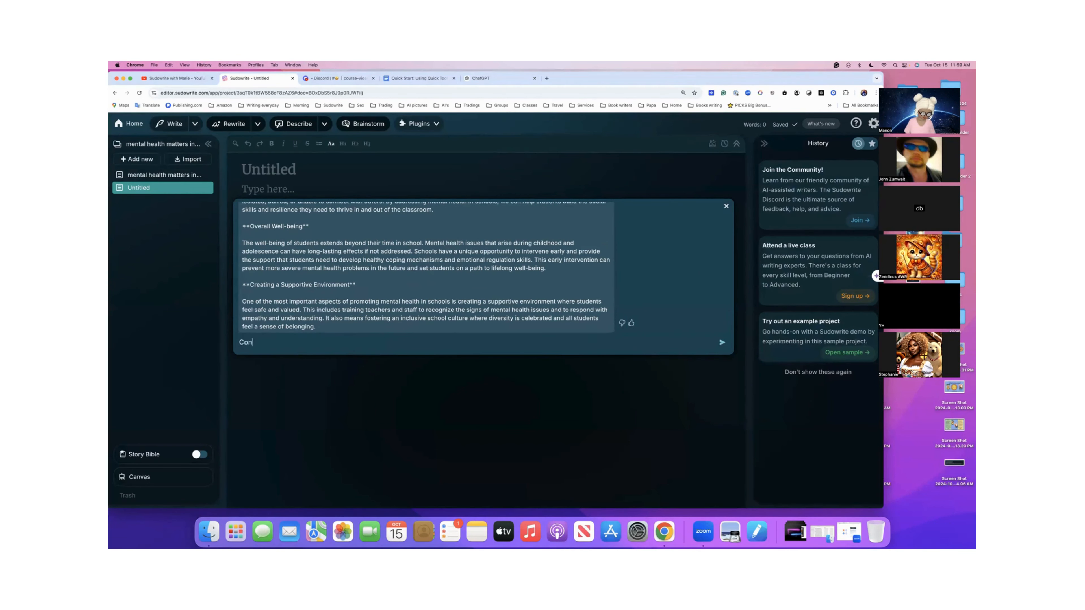
pyautogui.write('tinue w')
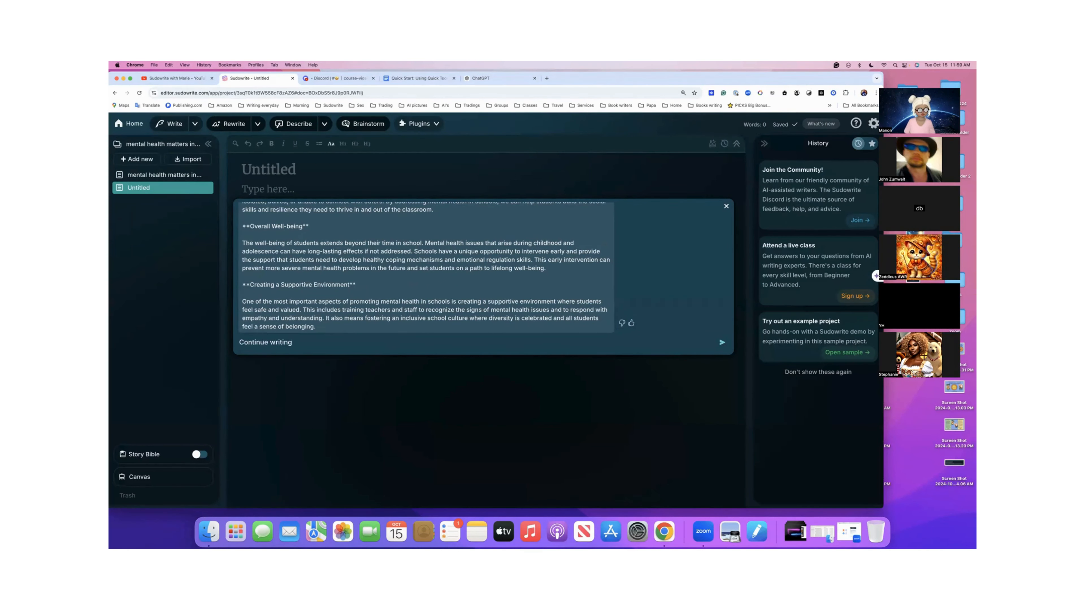
pyautogui.write('riting')
pyautogui.press('Return')
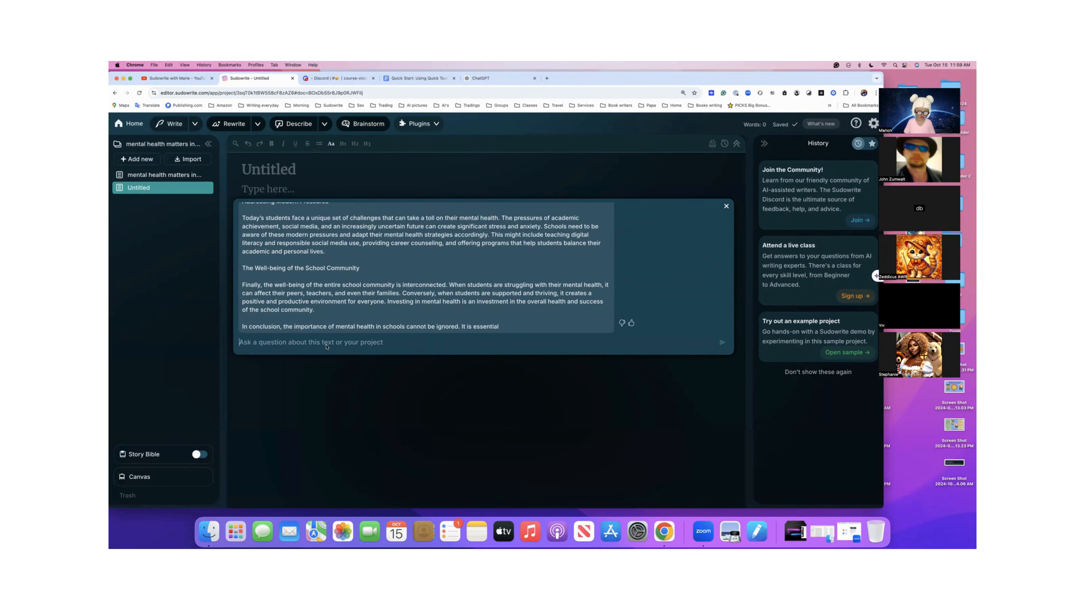
# - Send "Continue writing, please." to Quick Chat to finish the essay's cut-off conclusion
pyautogui.click(334, 341)
pyautogui.write('Conti')
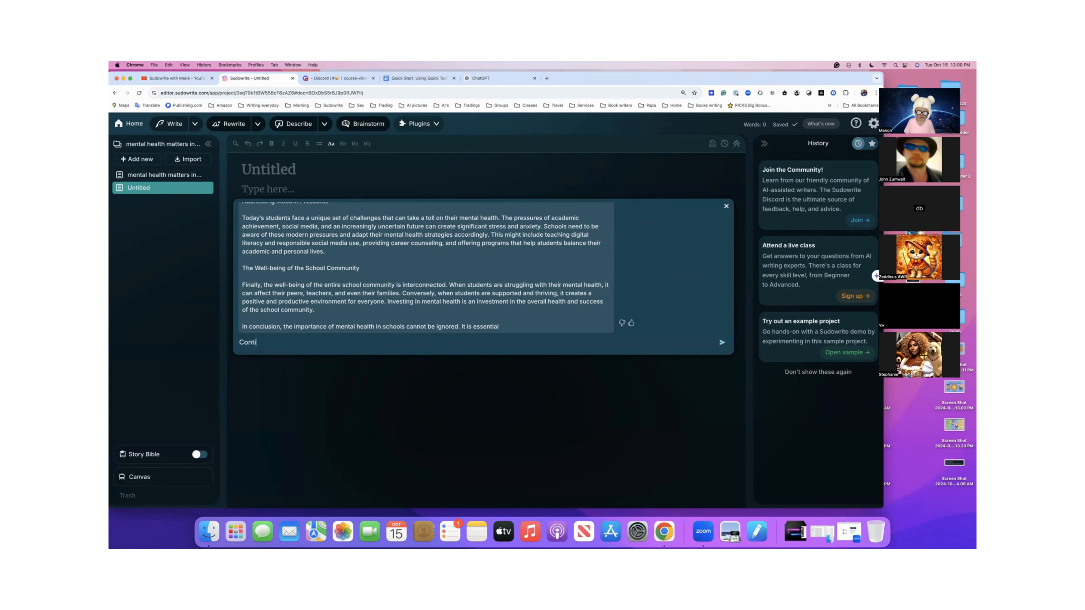
pyautogui.write('nue writing, please')
pyautogui.press('BackSpace')
pyautogui.write('se')
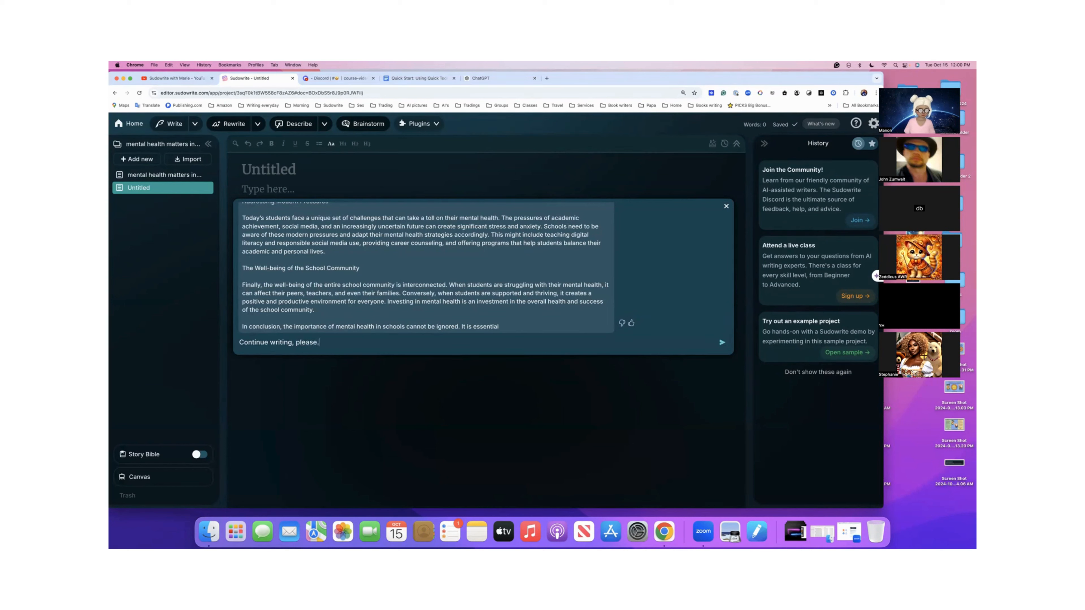
pyautogui.press('Return')
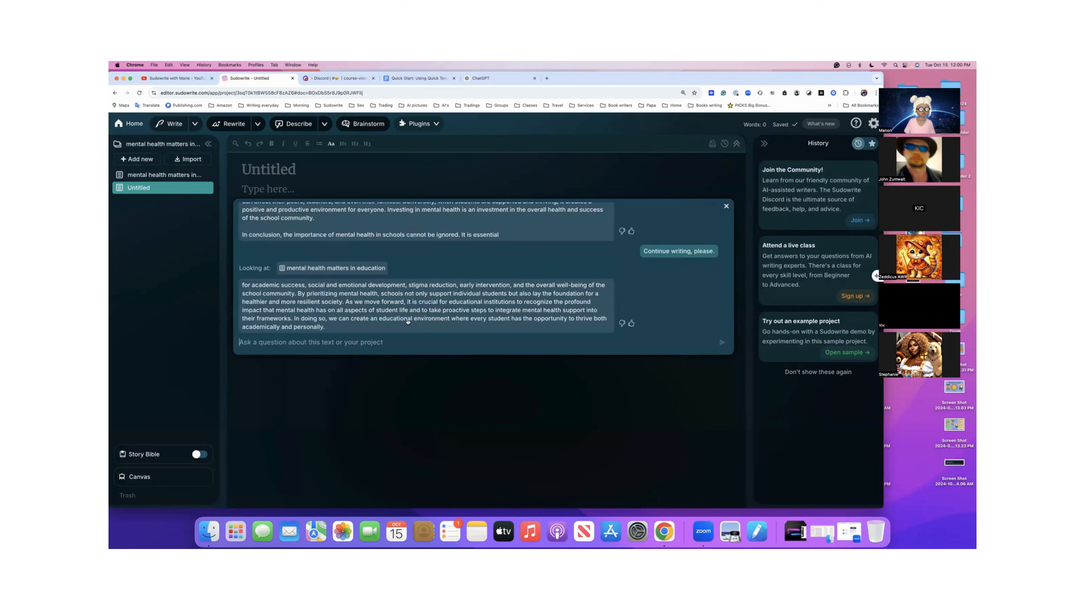
# - Copy the whole chat exchange, from the essay request through the final continuation, and paste it into the empty Untitled document
pyautogui.scroll(5, 408, 322)
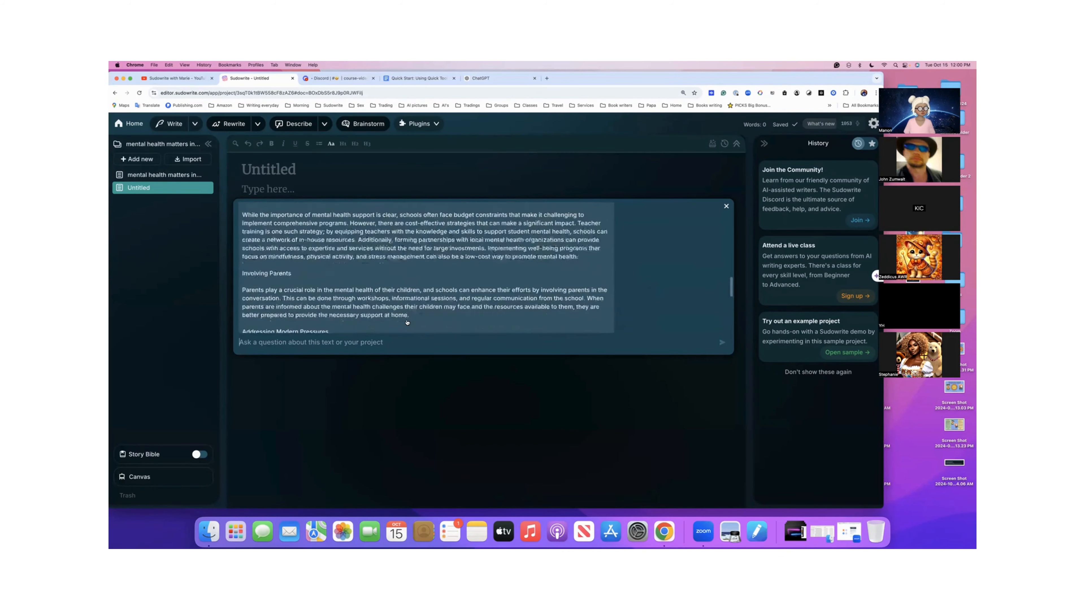
pyautogui.scroll(10, 407, 323)
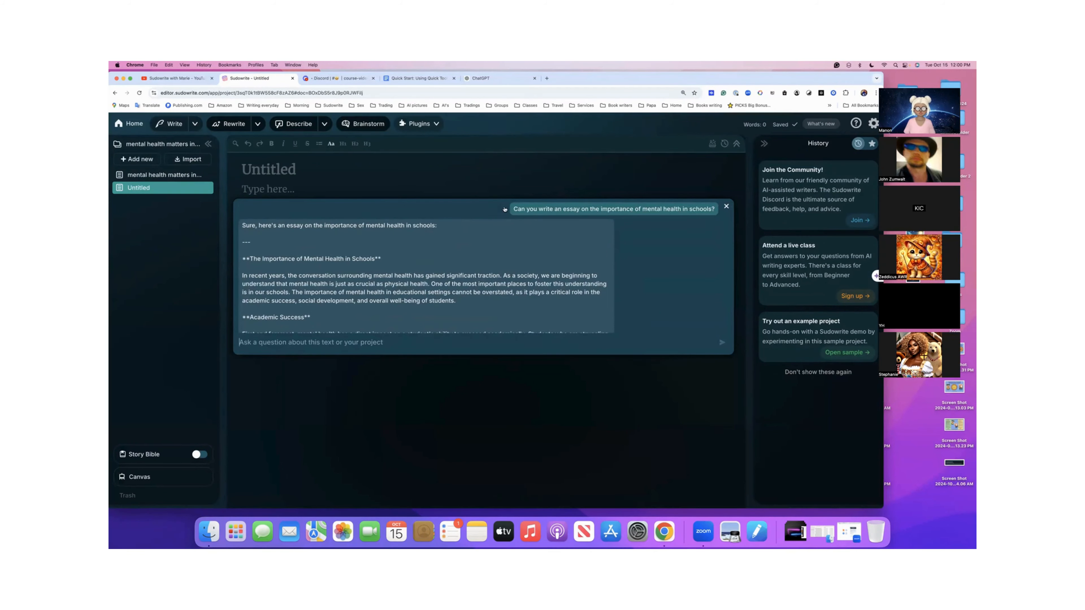
pyautogui.scroll(-10, 502, 317)
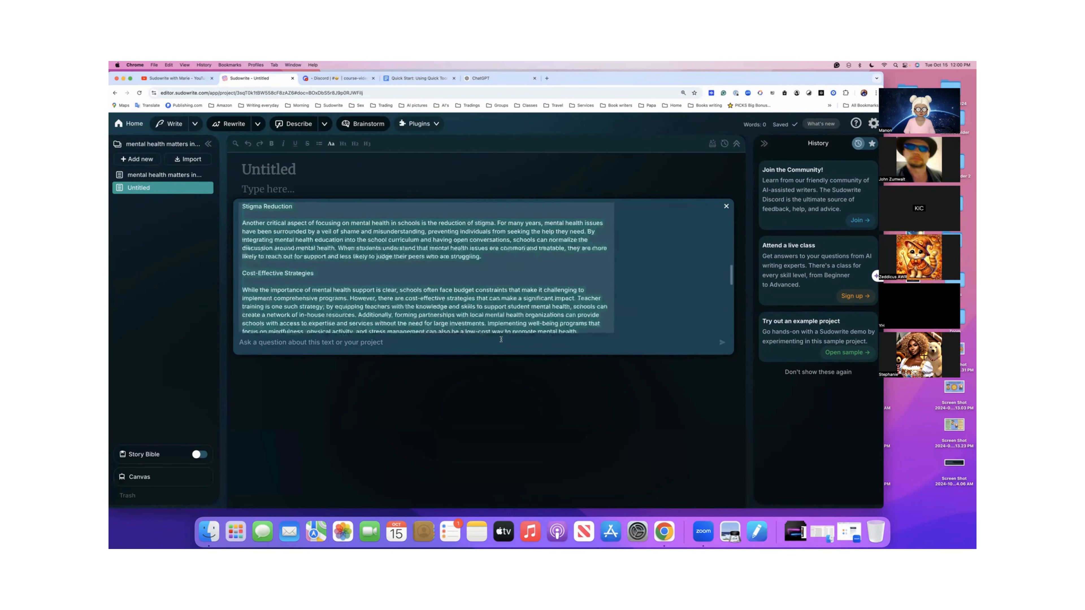
pyautogui.scroll(-10, 501, 339)
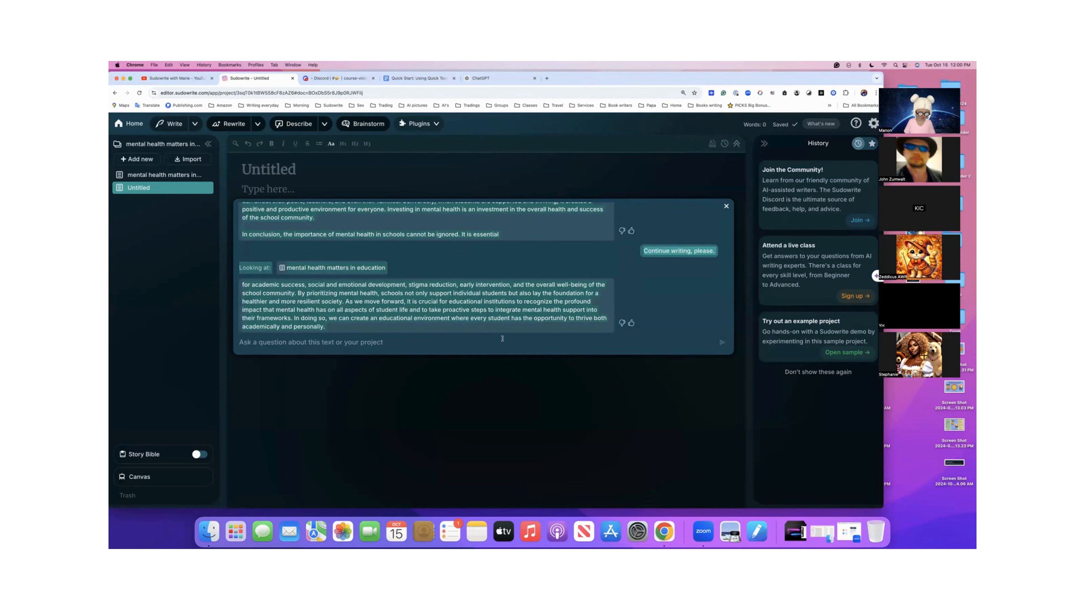
pyautogui.click(318, 188)
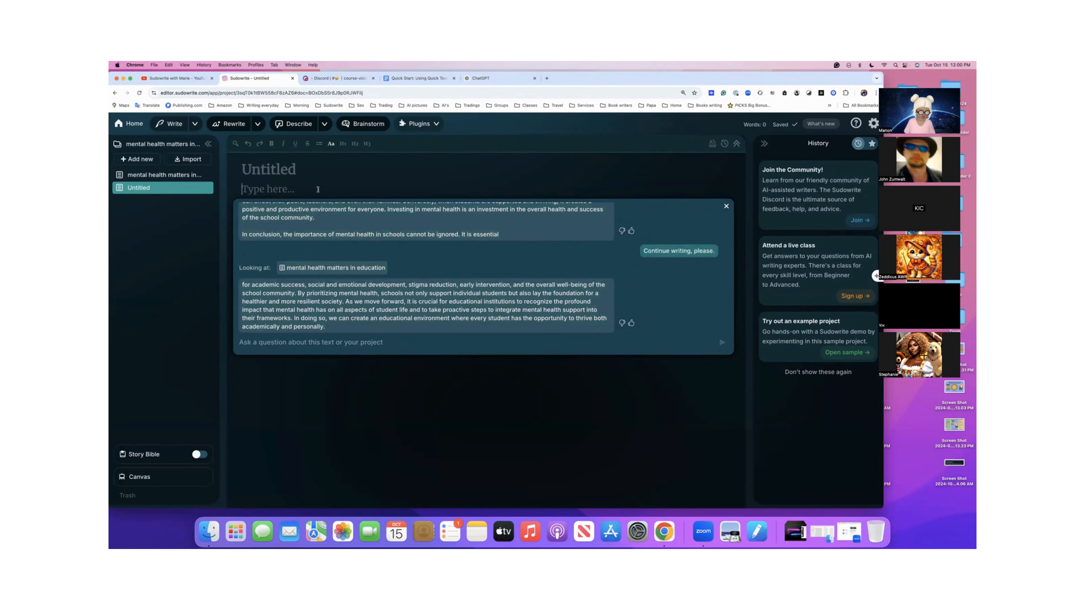
pyautogui.press('super+v')
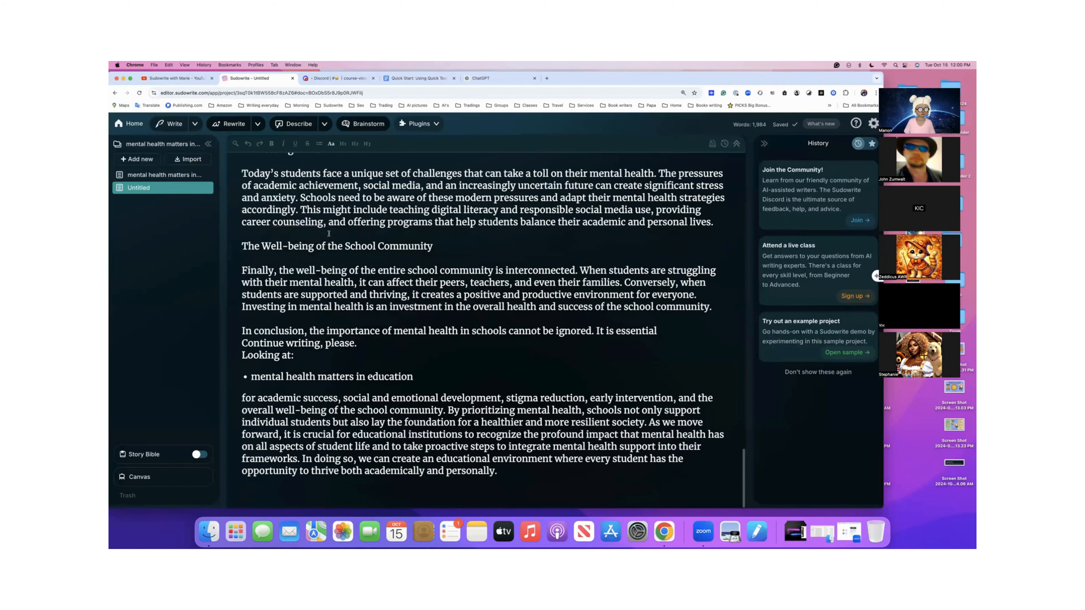
# - Go back through the pasted text to the document's title and close the Quick Chat conversation
pyautogui.scroll(4, 329, 234)
pyautogui.scroll(10, 329, 234)
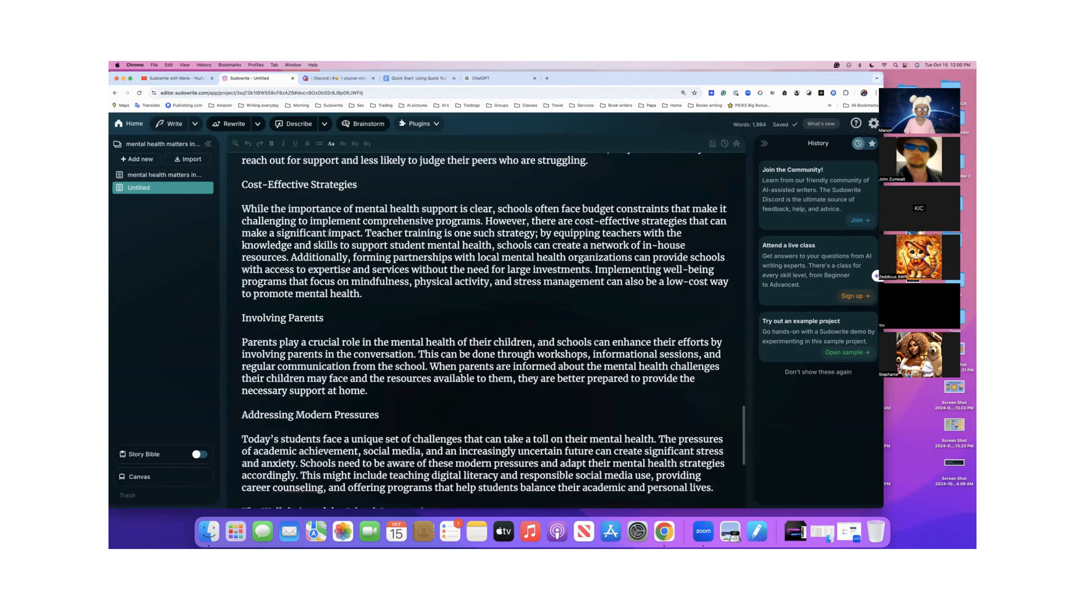
pyautogui.scroll(10, 329, 233)
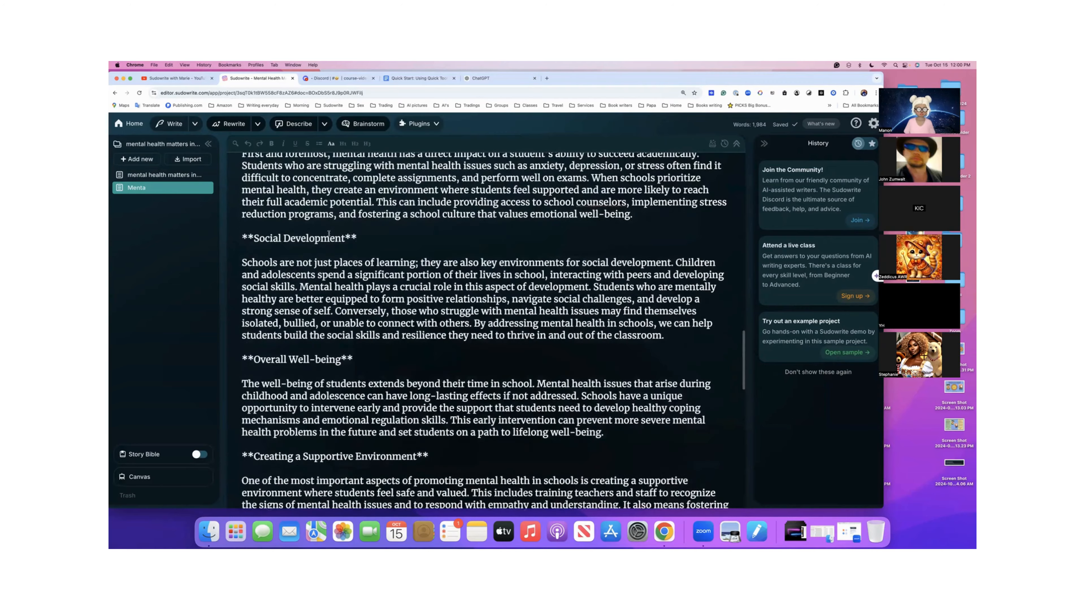
pyautogui.scroll(2, 305, 290)
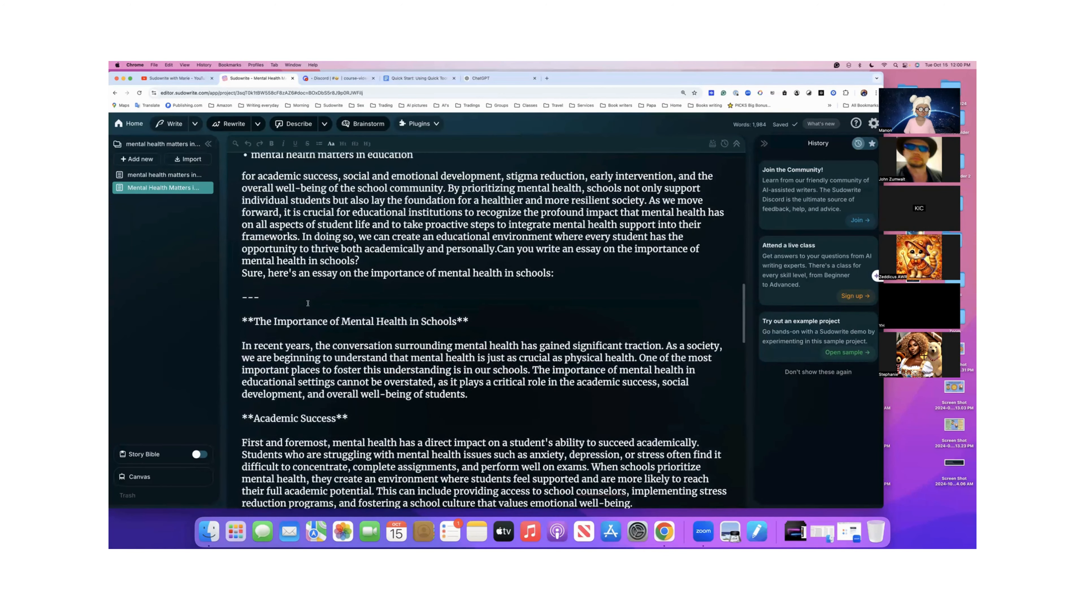
pyautogui.scroll(10, 305, 290)
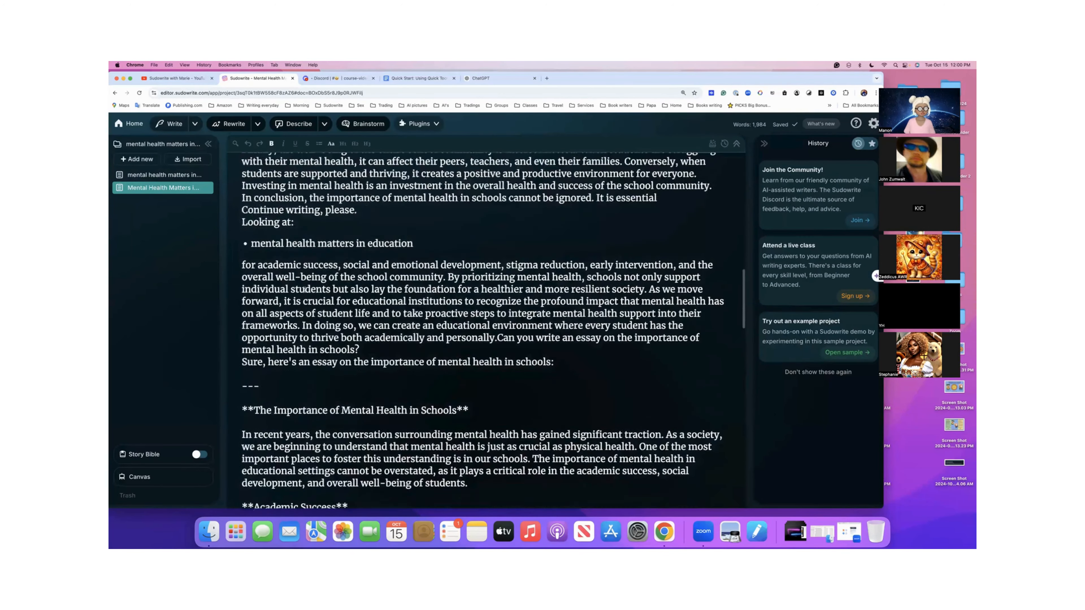
pyautogui.scroll(10, 304, 290)
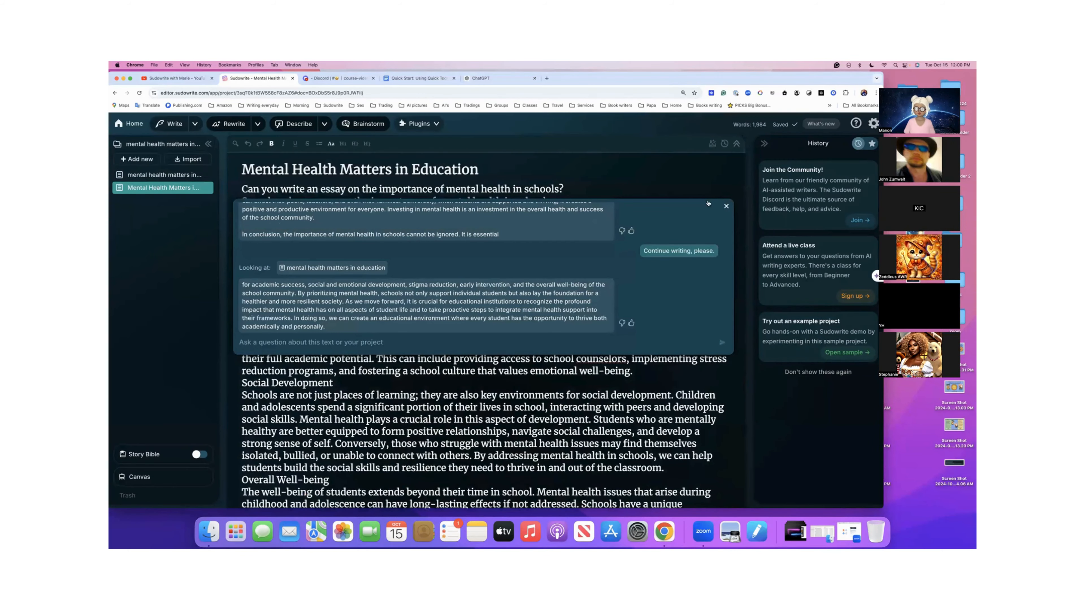
pyautogui.click(726, 207)
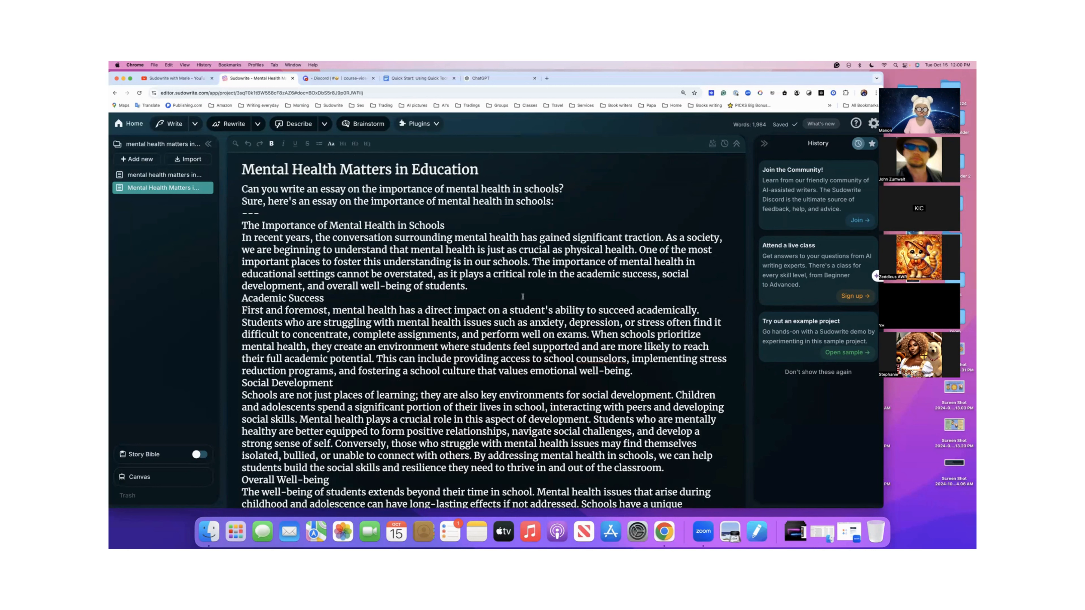
# - Examine the pasted document from the introduction to the final conclusion, checking for repeated essay text and leftover chat prompts
pyautogui.scroll(-2, 522, 297)
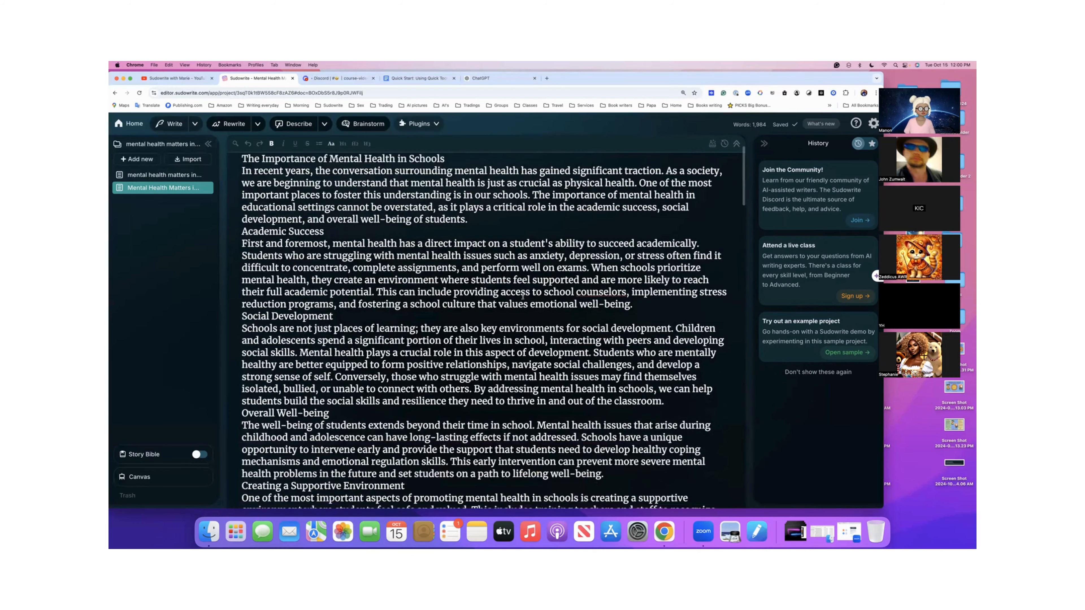
pyautogui.scroll(-10, 522, 297)
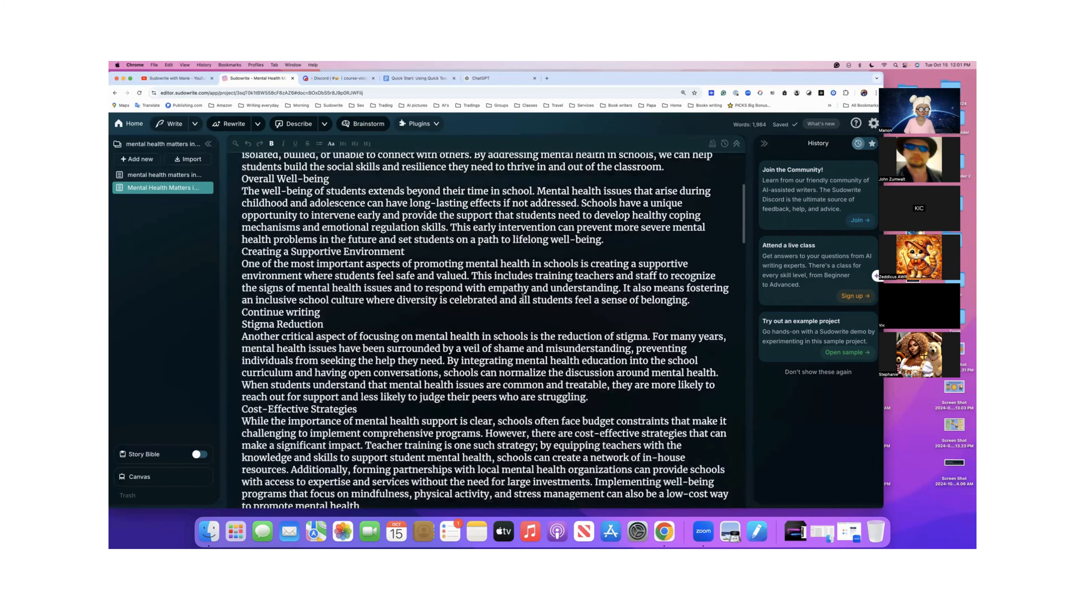
pyautogui.scroll(-7, 522, 296)
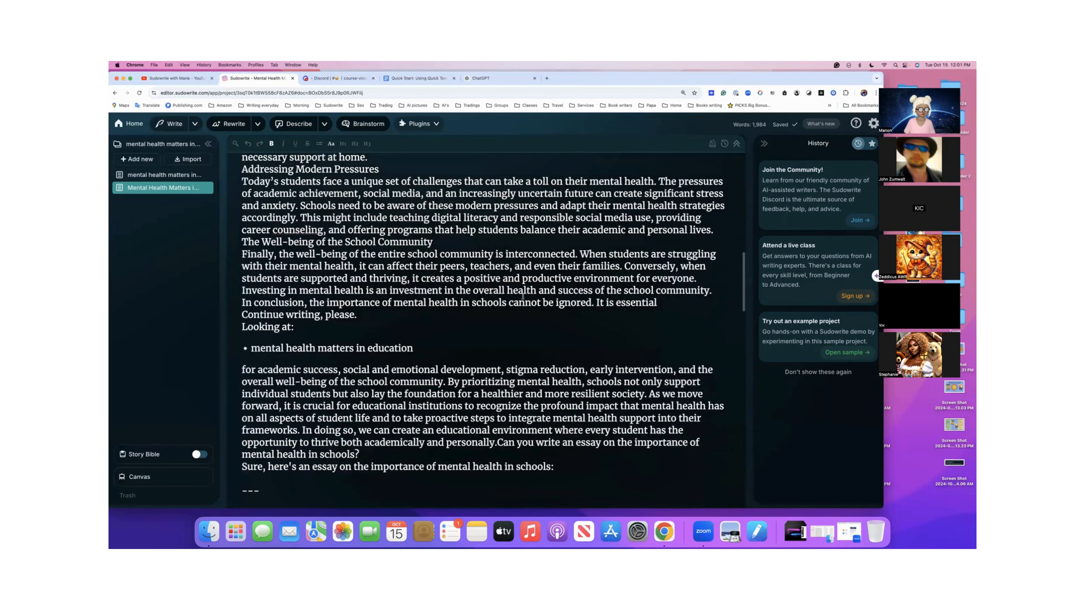
pyautogui.scroll(-5, 522, 297)
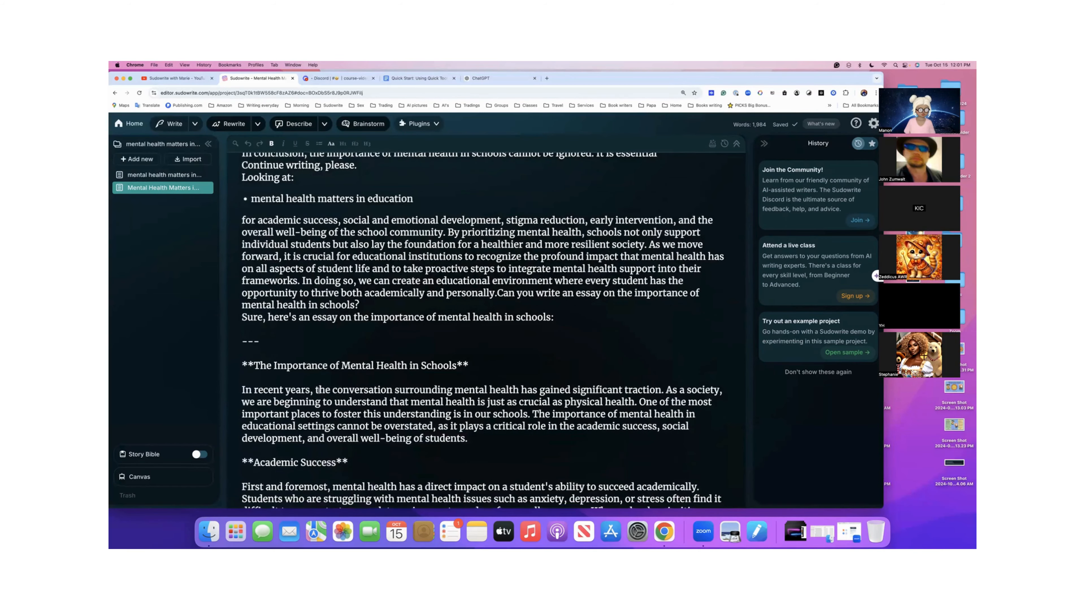
pyautogui.scroll(-1, 319, 391)
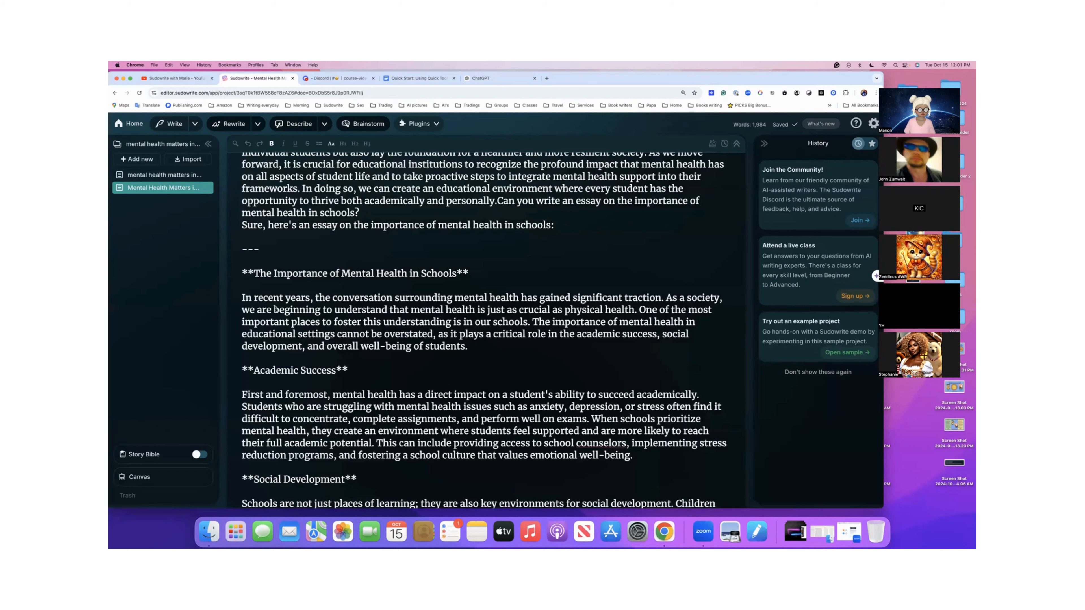
pyautogui.scroll(-1, 276, 310)
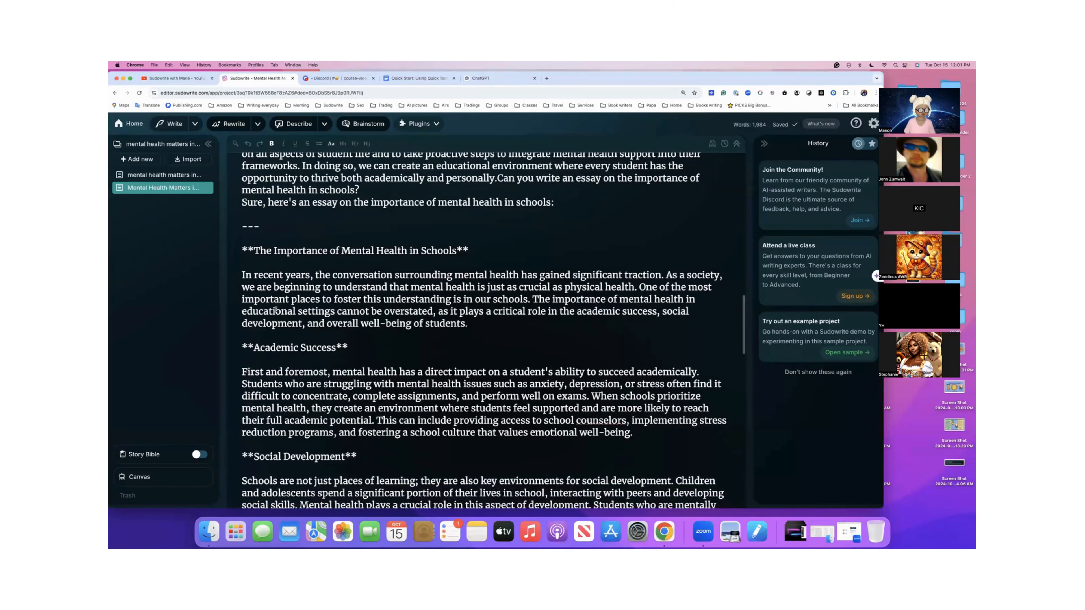
pyautogui.scroll(-20, 247, 274)
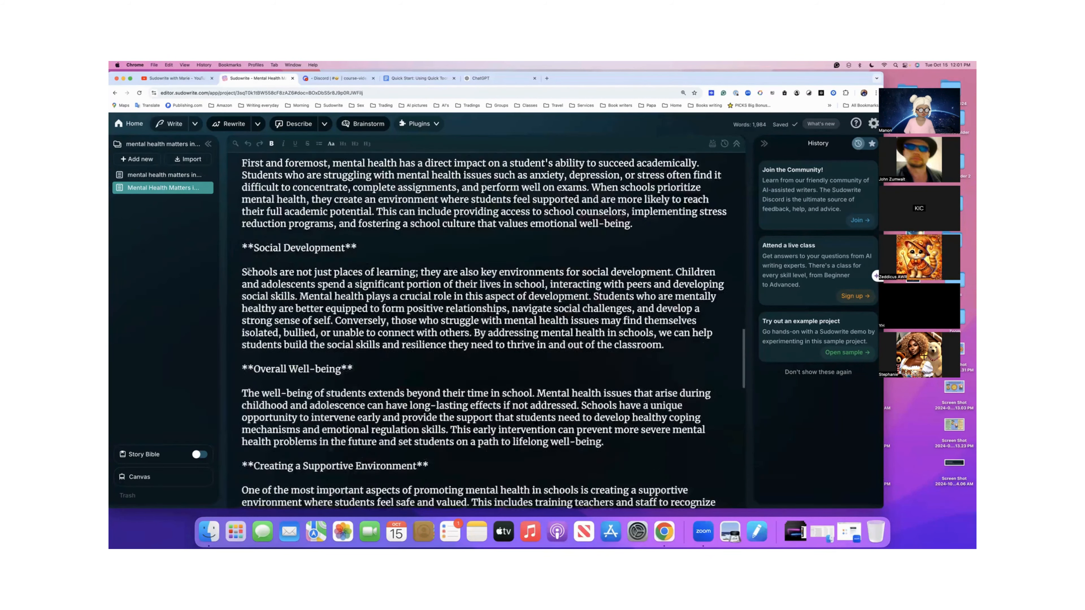
pyautogui.scroll(-10, 249, 271)
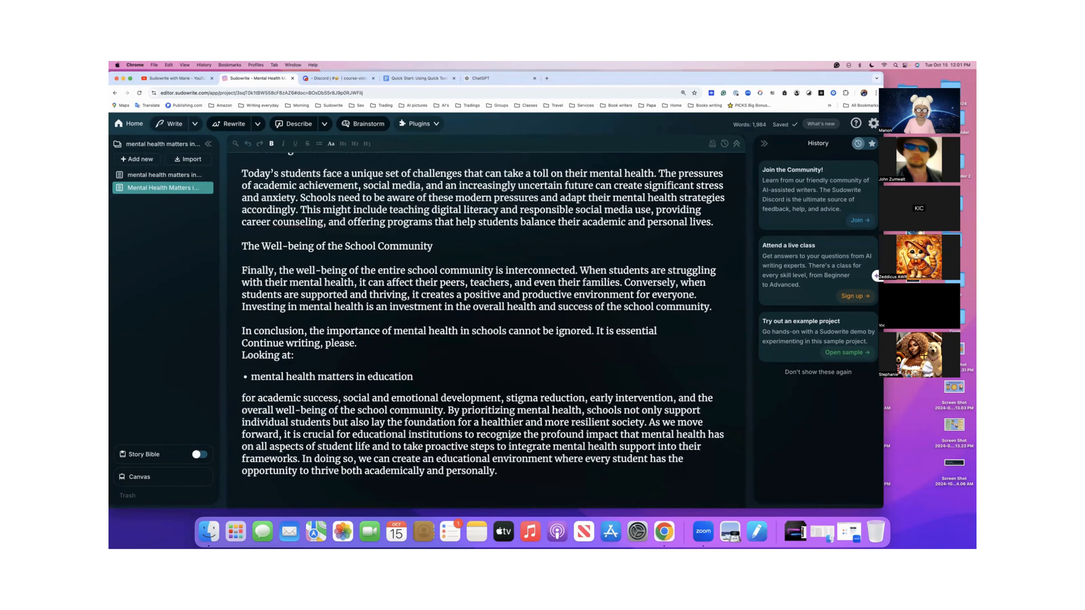
# - Open Quick Chat at the end of the essay and draft the question "Can you give me the references with the writing?"
pyautogui.press('Return')
pyautogui.press('super+k')
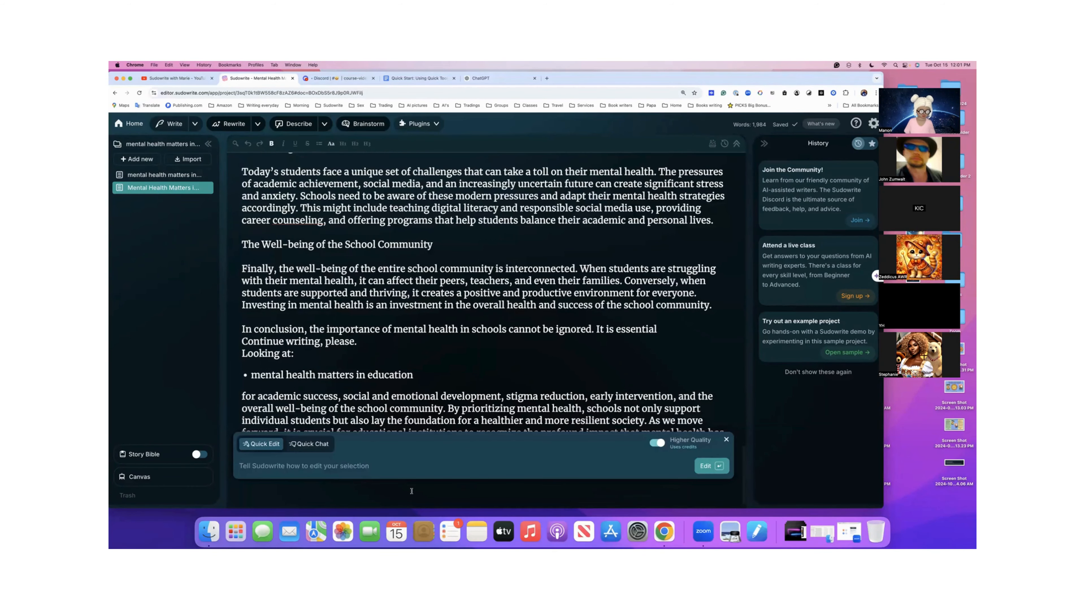
pyautogui.click(309, 444)
pyautogui.press('super+v')
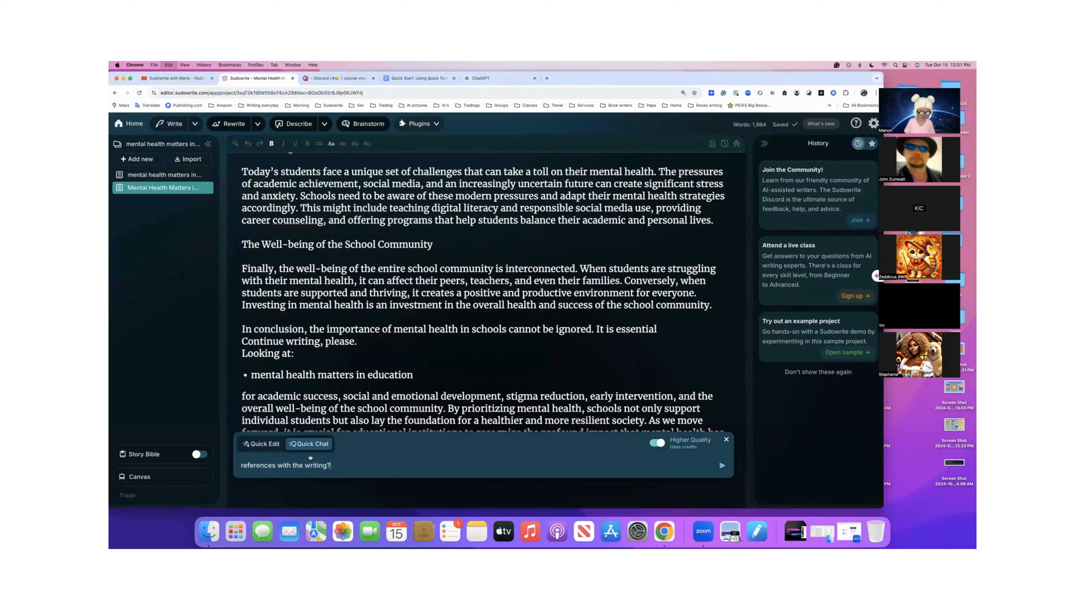
pyautogui.click(240, 466)
pyautogui.write('Can')
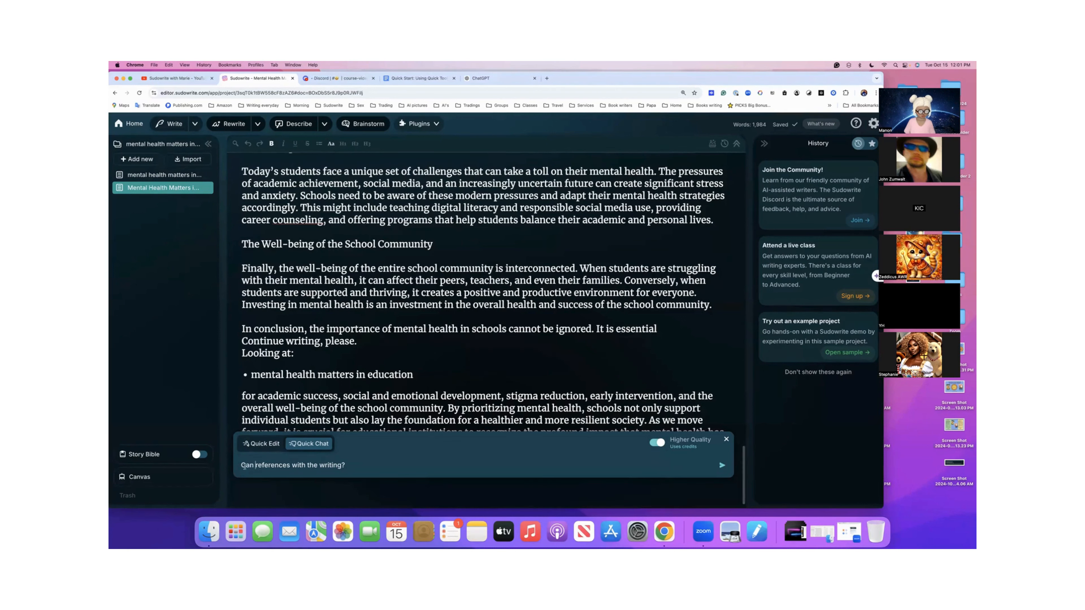
pyautogui.write('you giv')
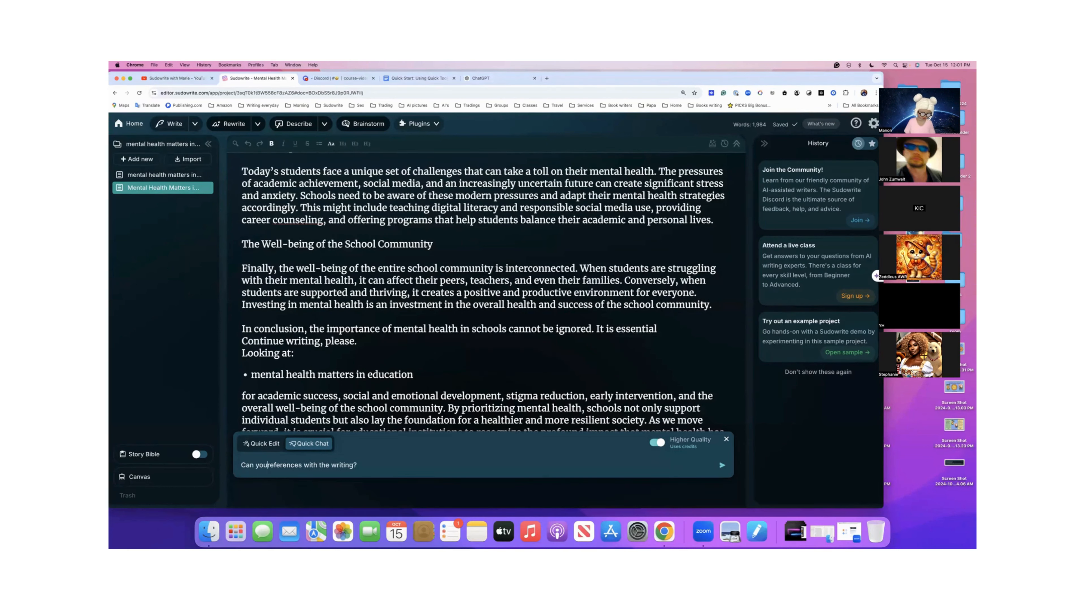
pyautogui.write('e me ')
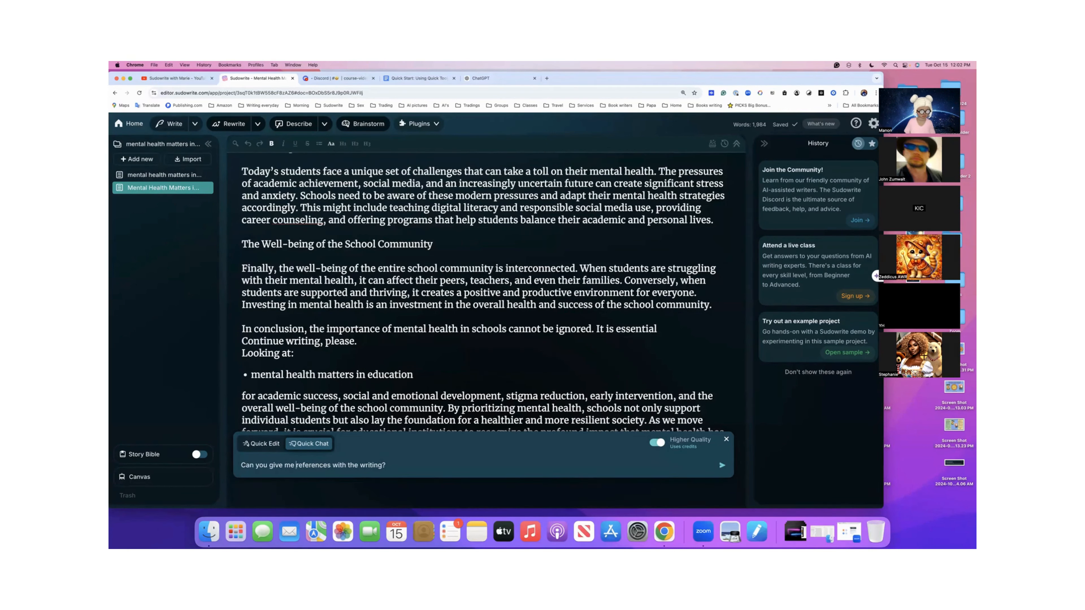
pyautogui.write('the')
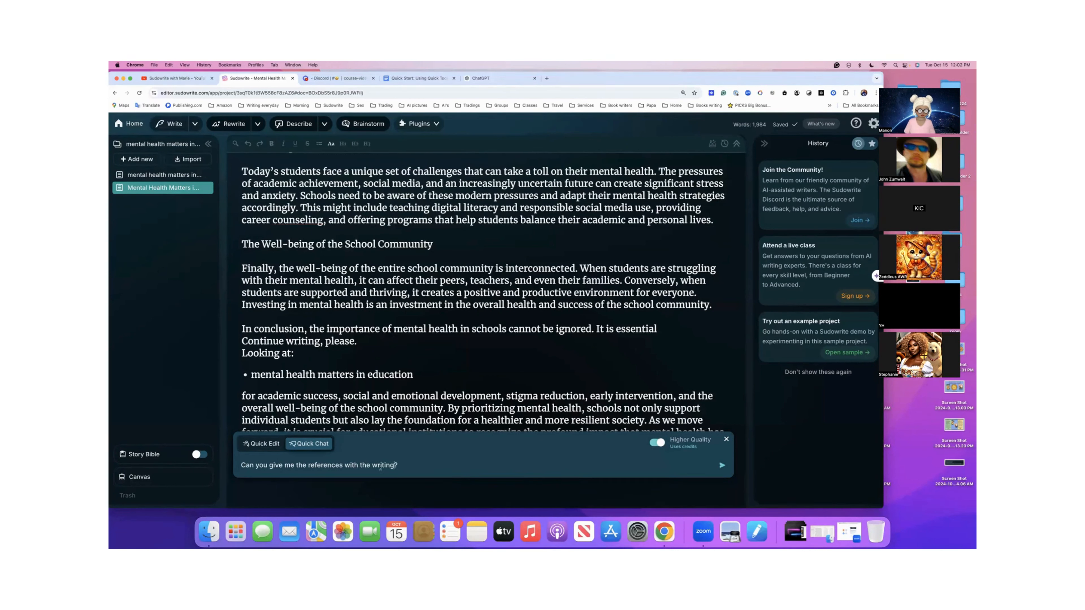
# - Reword the question as "Can you give me the references and the sources for this article?" and send it
pyautogui.moveTo(380, 467); pyautogui.dragTo(346, 467)
pyautogui.write('for this ')
pyautogui.write('article')
pyautogui.write(' and th')
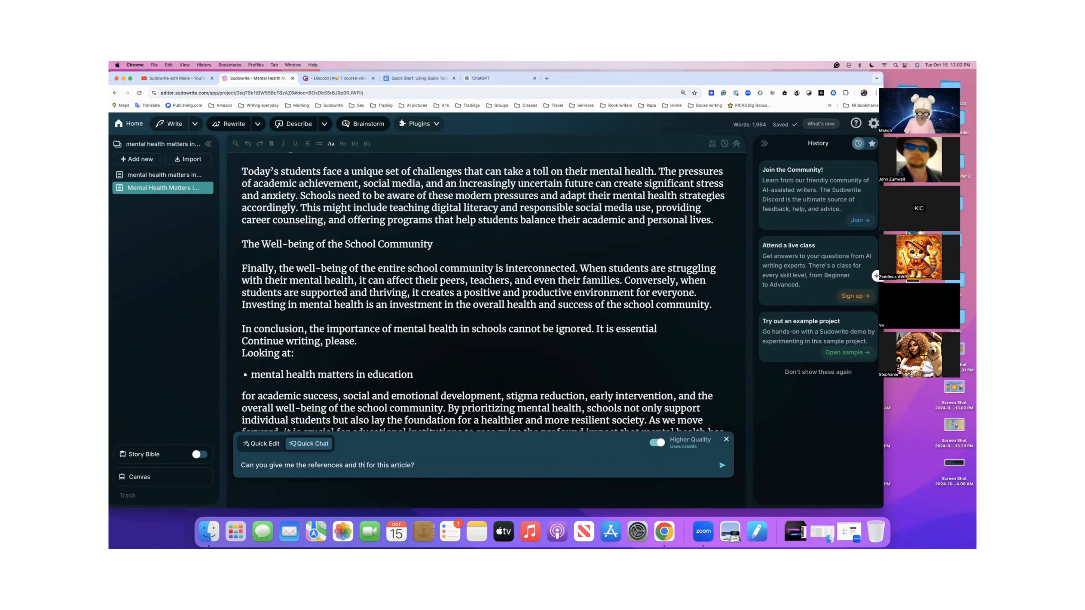
pyautogui.write('e sources')
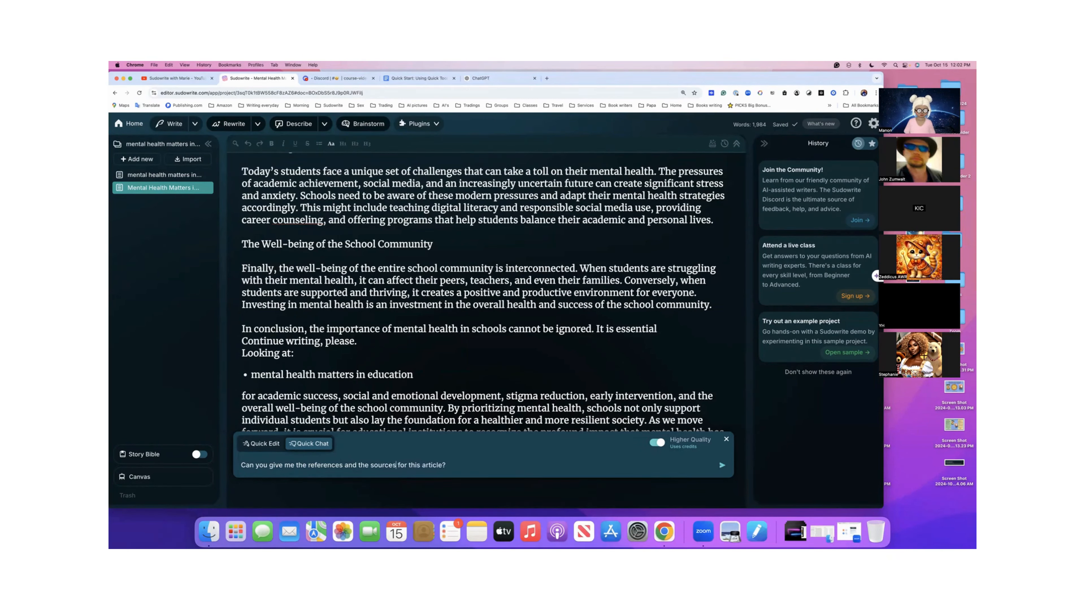
pyautogui.click(450, 463)
pyautogui.click(721, 466)
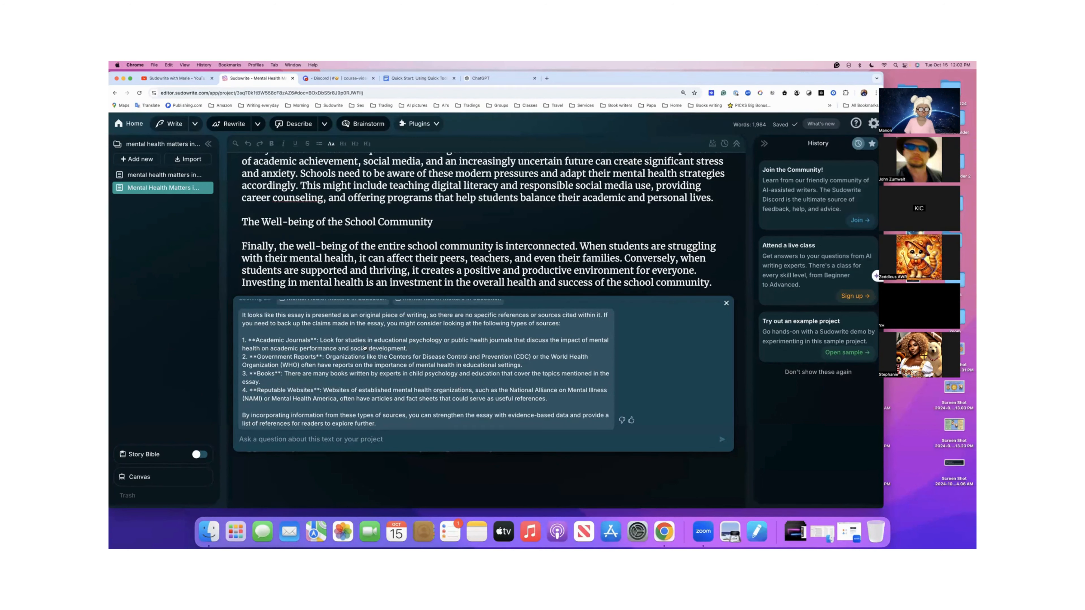
# - Review the reply about references and sources, select its text, and close the chat
pyautogui.scroll(2, 365, 348)
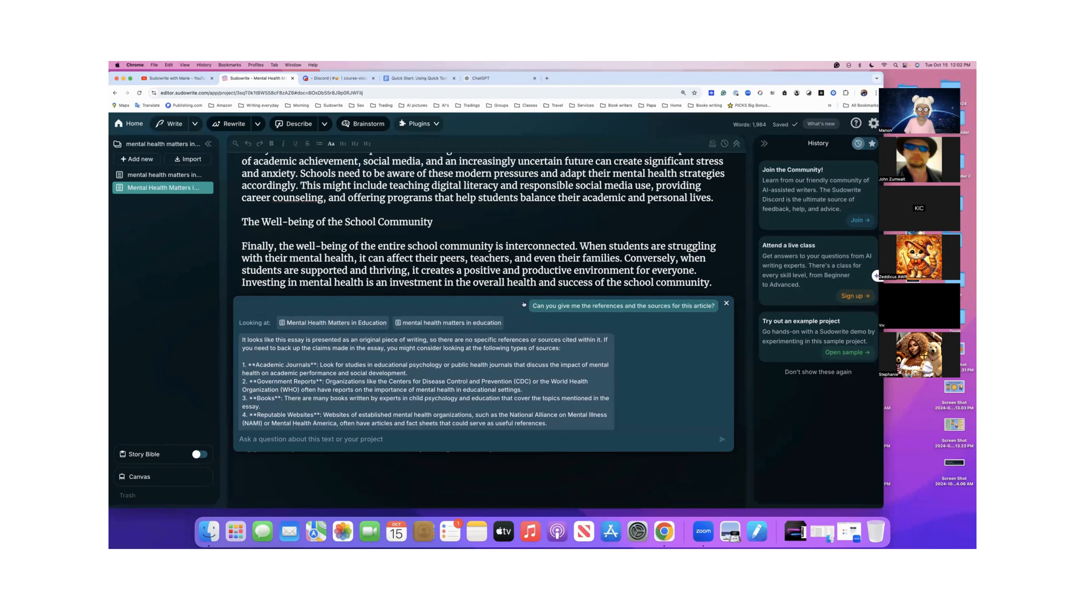
pyautogui.scroll(-2, 481, 428)
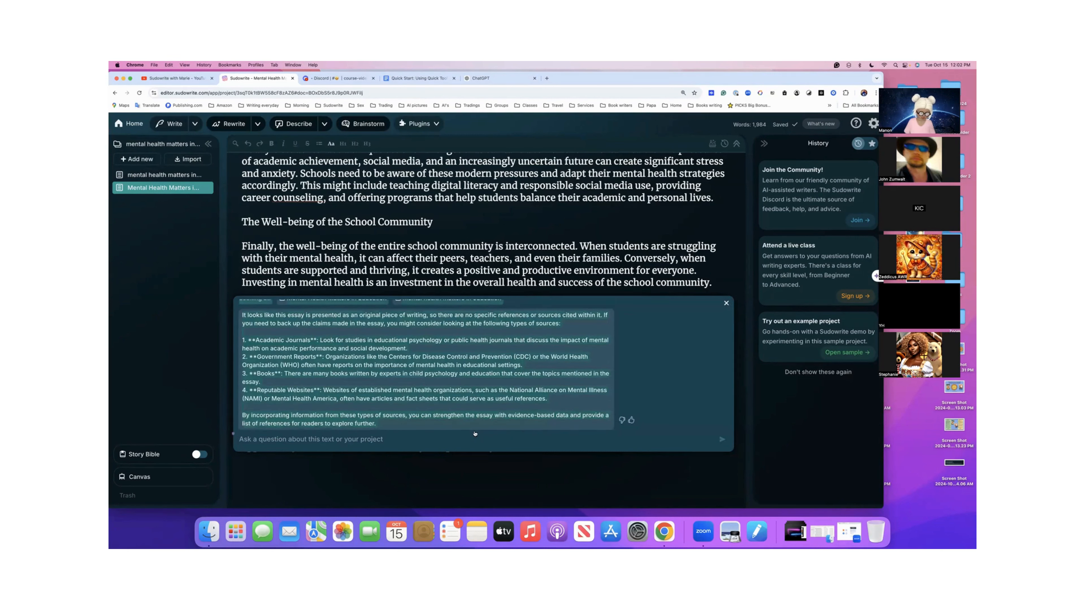
pyautogui.click(726, 305)
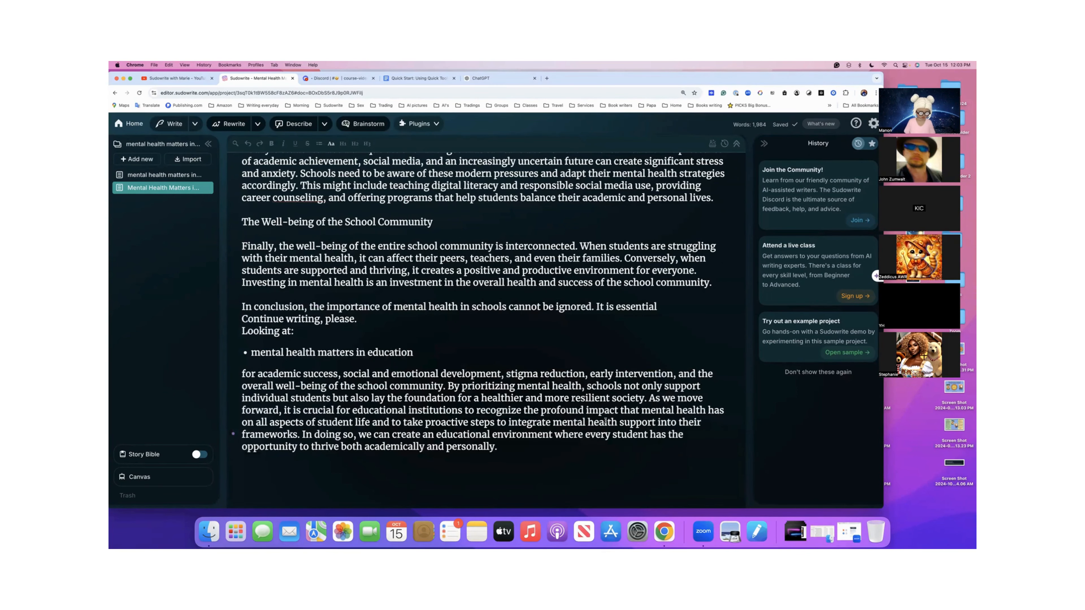
# - Paste the copied chat reply about references at the end of the essay and look over the inserted source suggestions
pyautogui.press('super+v')
pyautogui.scroll(1, 609, 380)
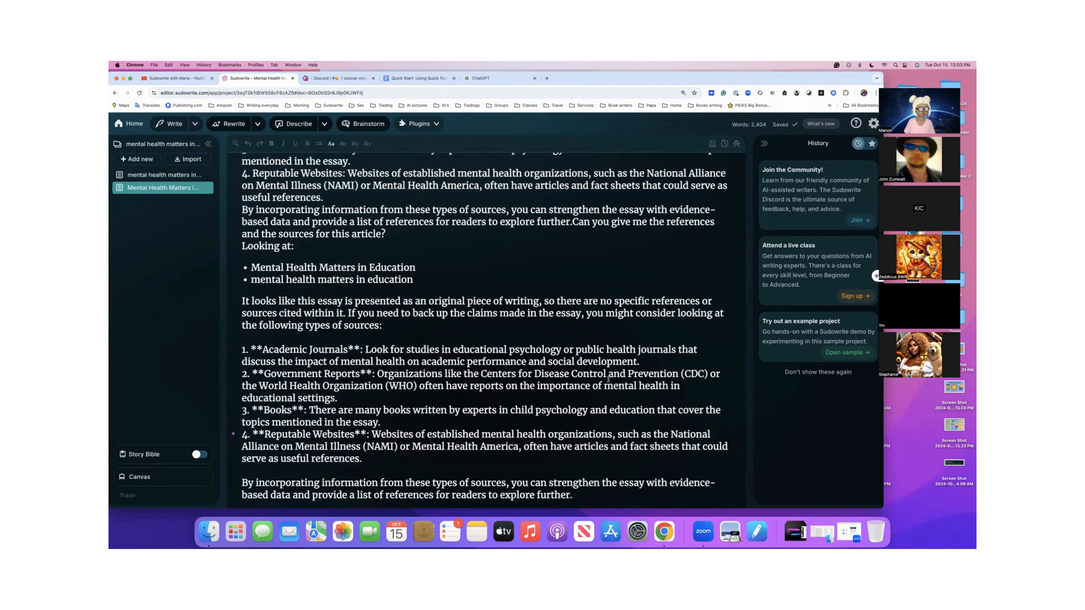
pyautogui.scroll(5, 609, 380)
pyautogui.scroll(-2, 608, 380)
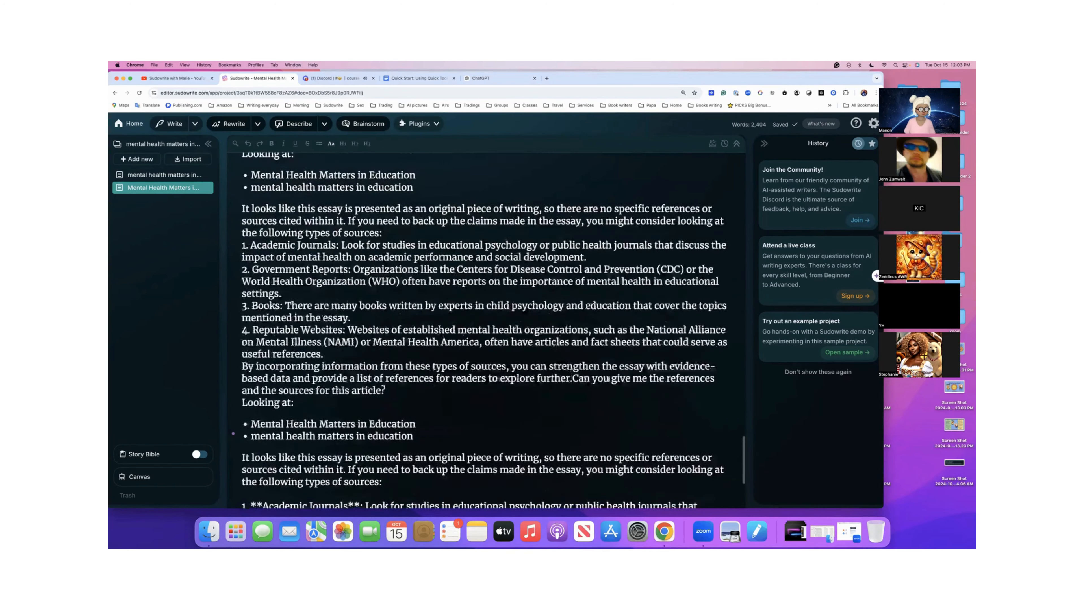
pyautogui.scroll(-4, 608, 380)
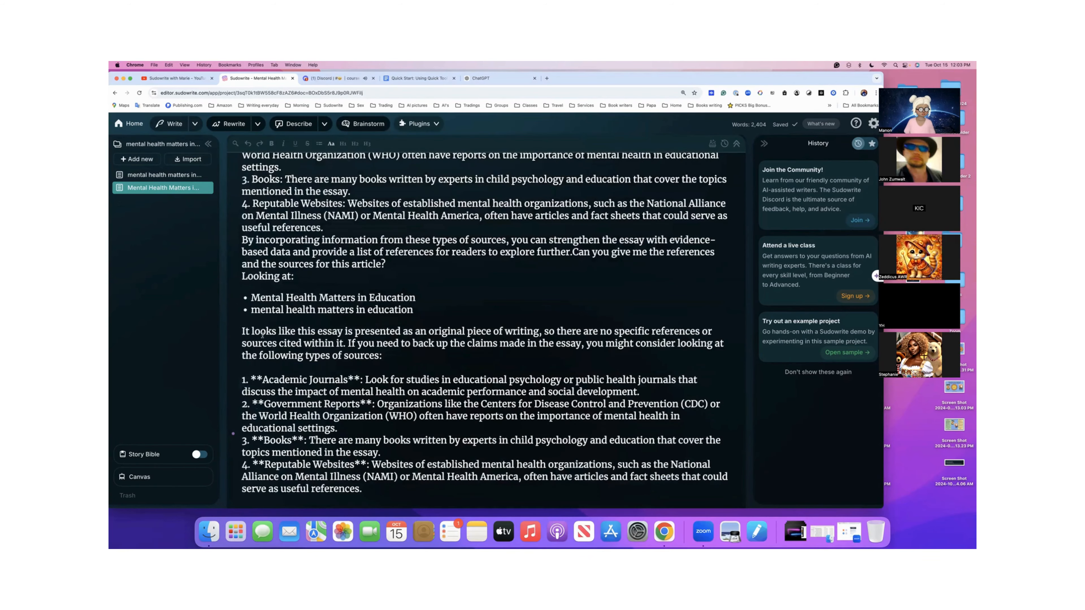
pyautogui.scroll(-2, 240, 332)
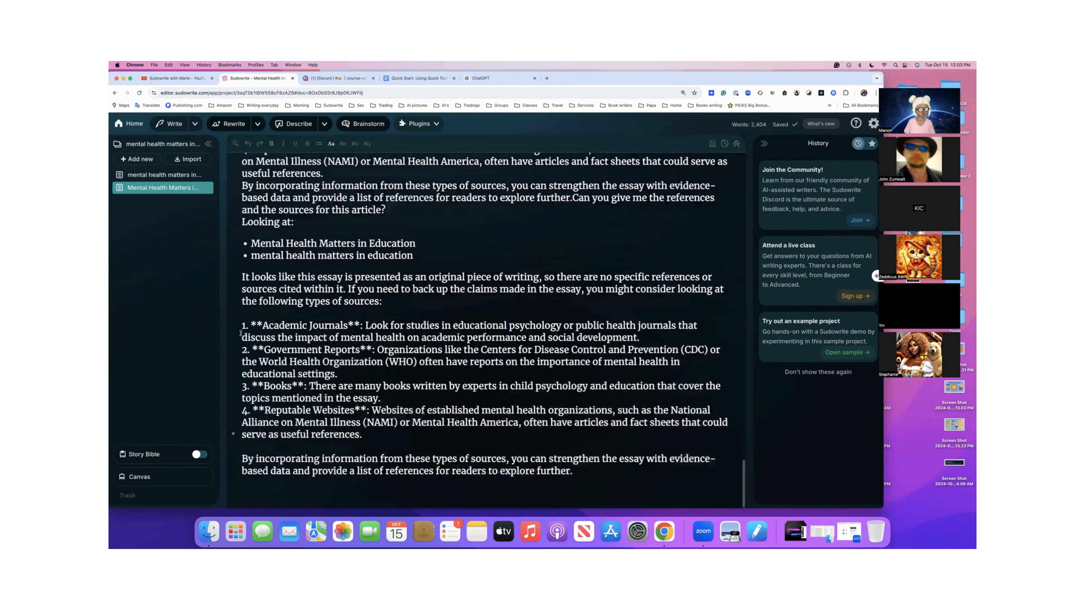
pyautogui.scroll(1, 240, 333)
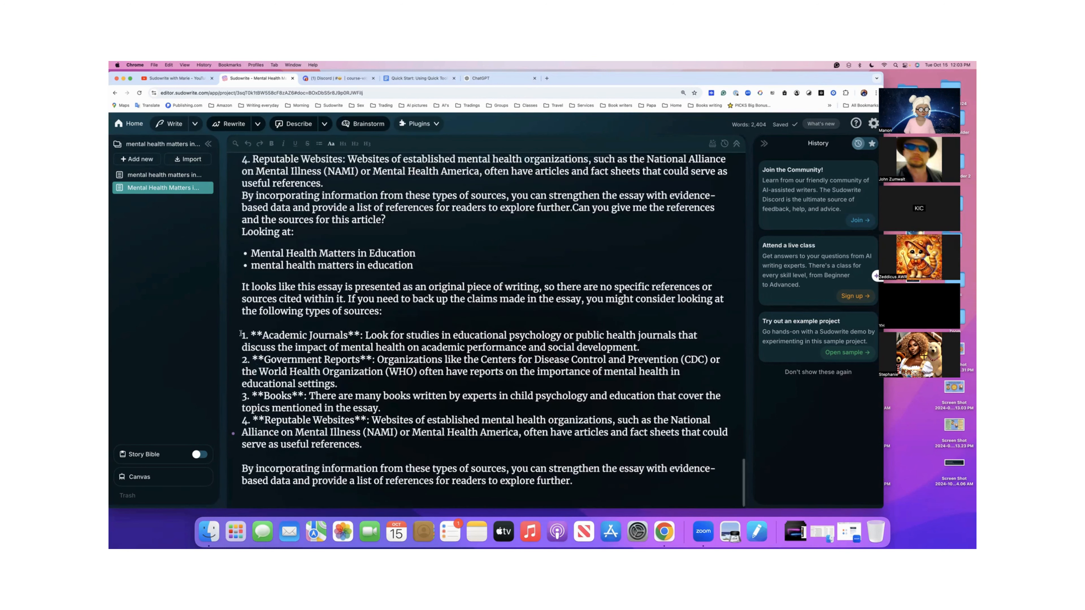
pyautogui.scroll(3, 241, 333)
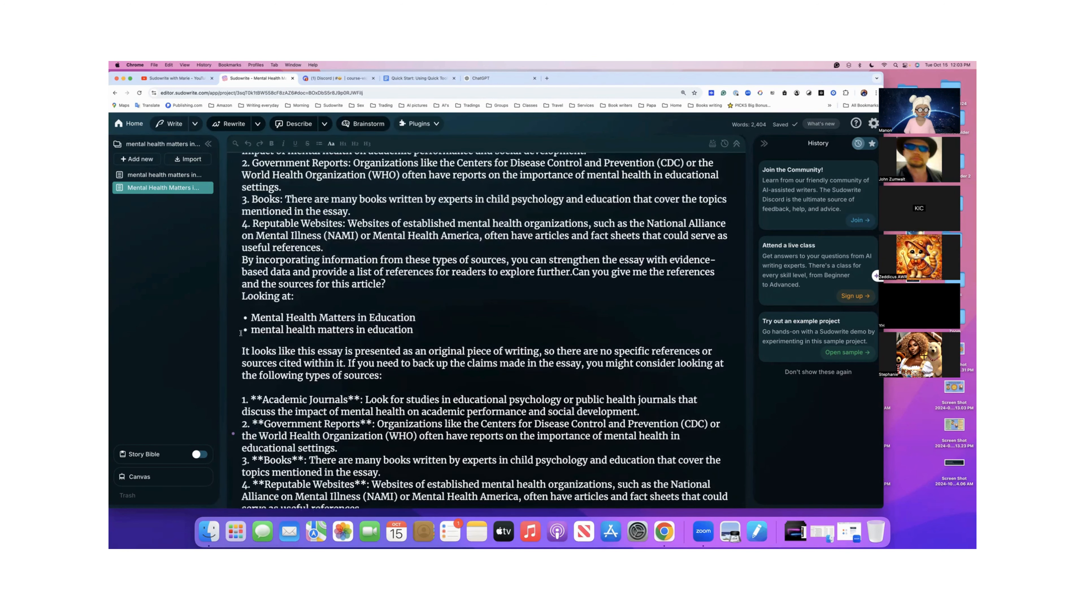
pyautogui.scroll(9, 240, 334)
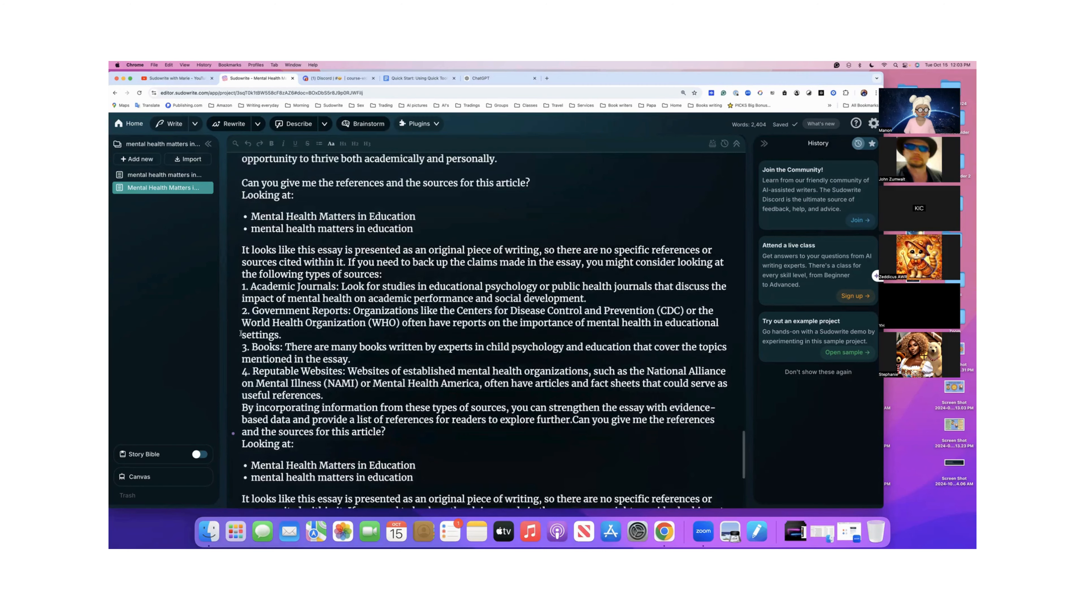
pyautogui.scroll(15, 241, 334)
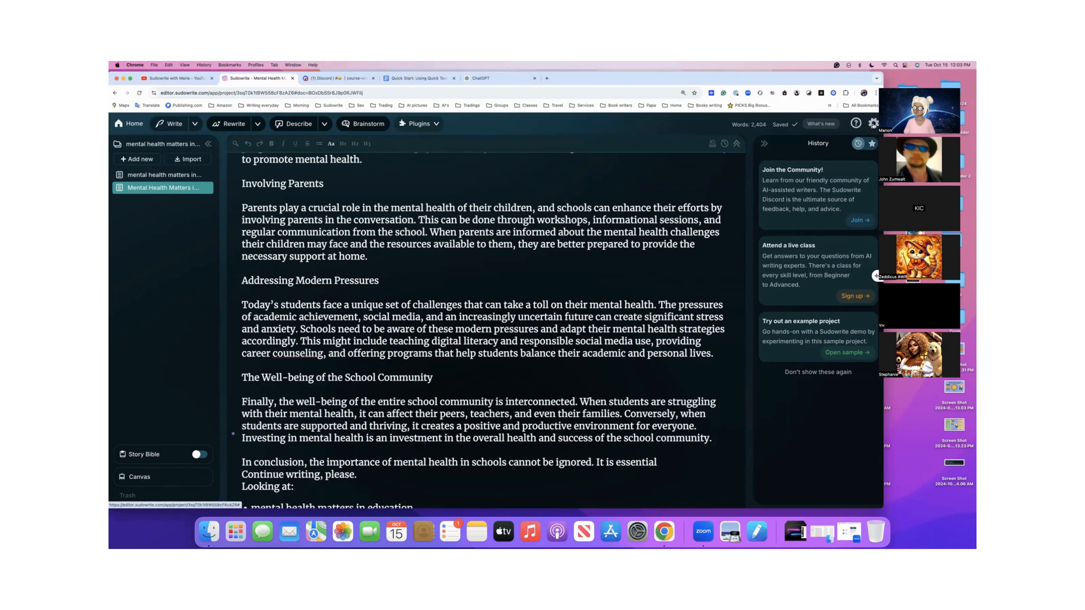
# - View the recent credit activity for the Quick Chat requests in the account settings, and close the settings
pyautogui.click(873, 124)
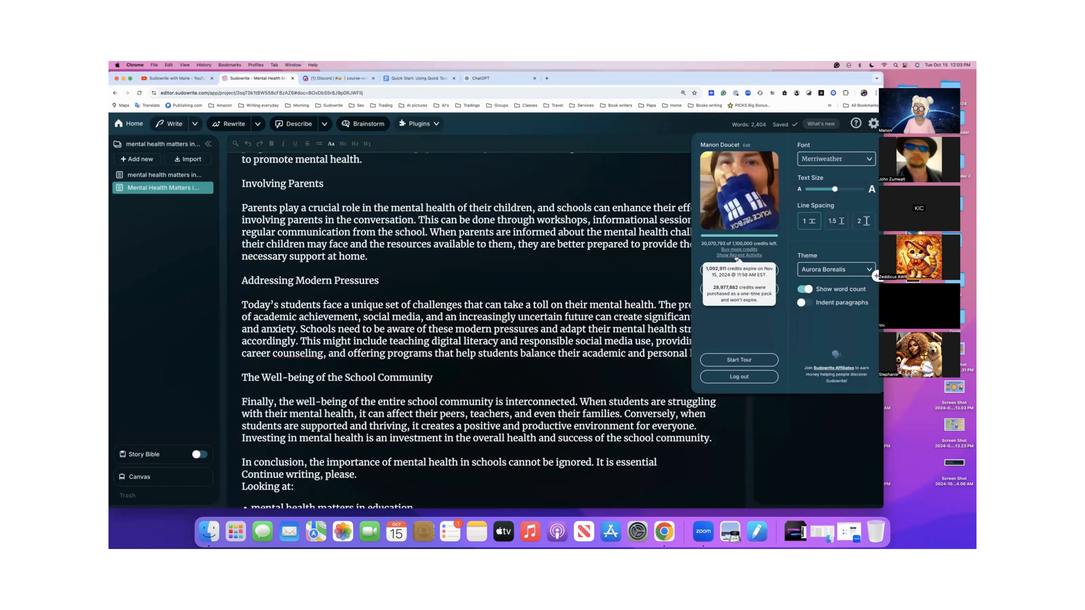
pyautogui.click(736, 256)
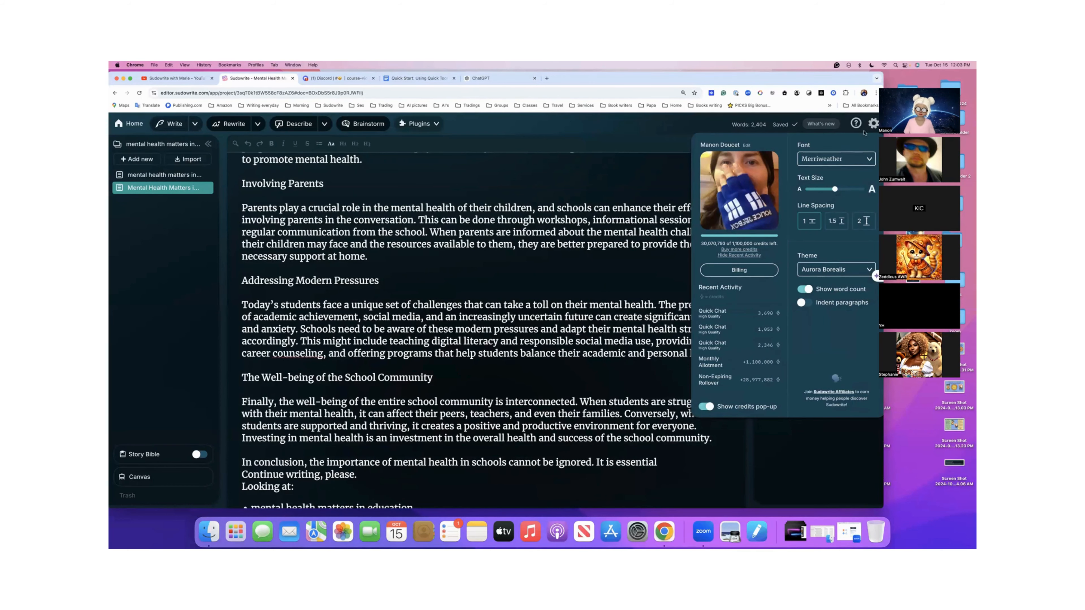
pyautogui.click(873, 127)
# - Look back through the long essay's earlier sections and open the first mental health document to check its ending
pyautogui.scroll(3, 605, 290)
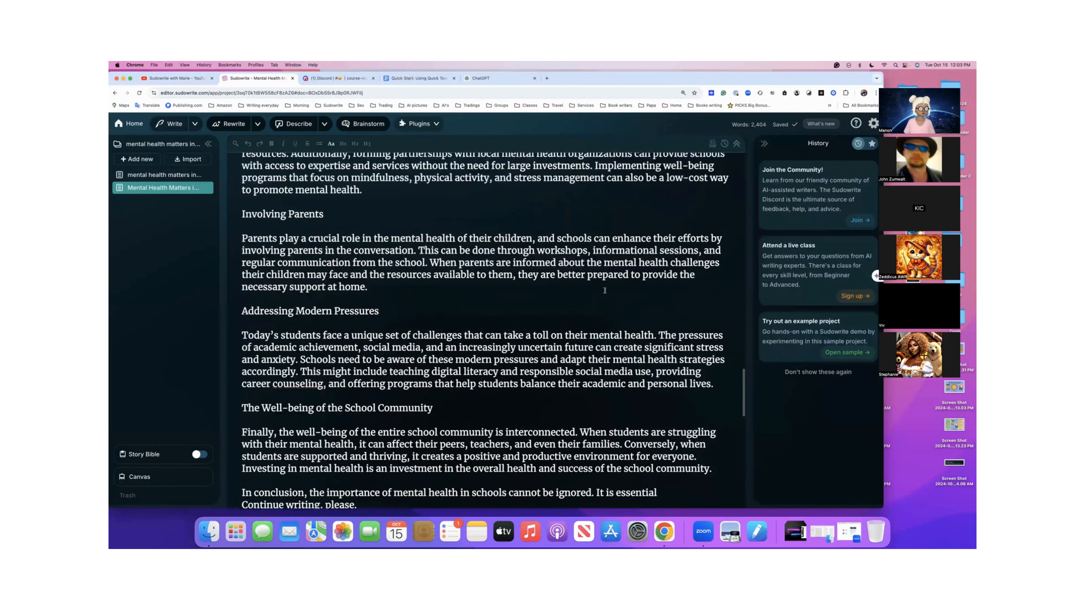
pyautogui.scroll(10, 605, 291)
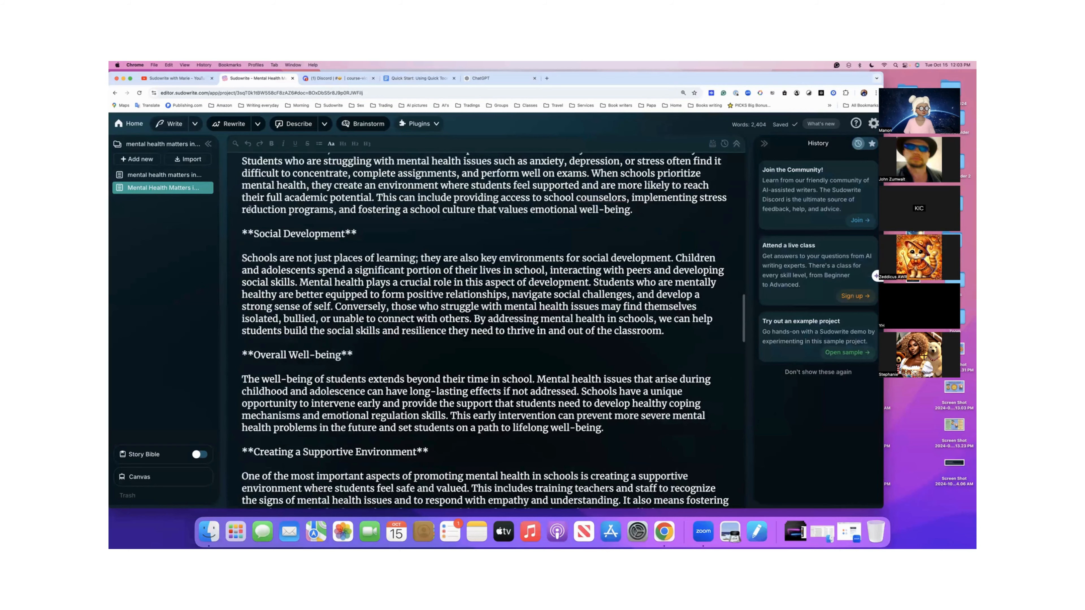
pyautogui.scroll(5, 250, 208)
pyautogui.click(171, 175)
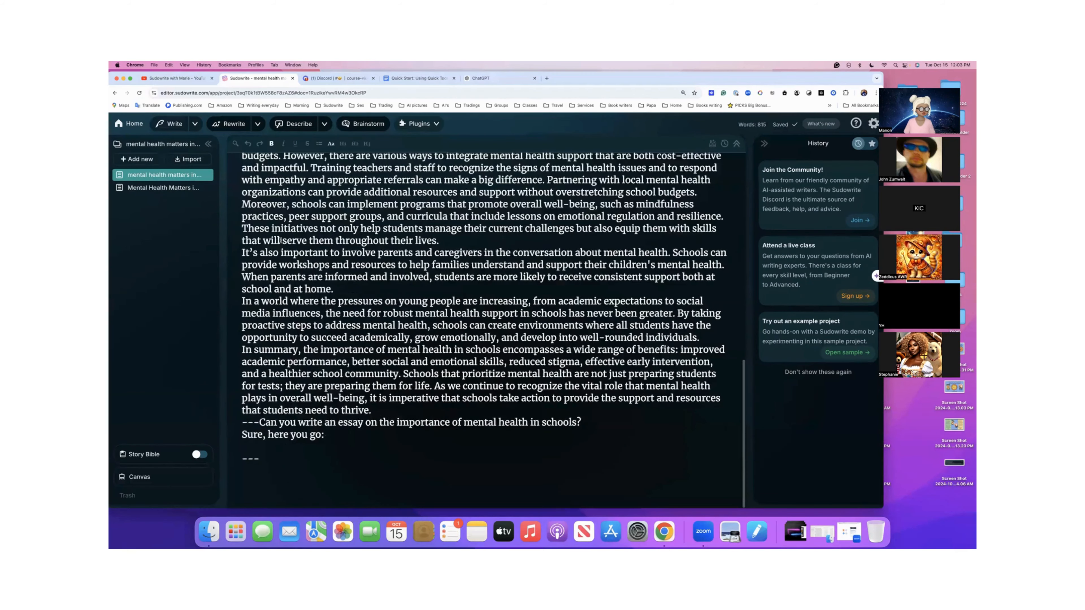
# - Return to the second document and copy the question "Can you give me the references and the sources for this article?"
pyautogui.click(153, 188)
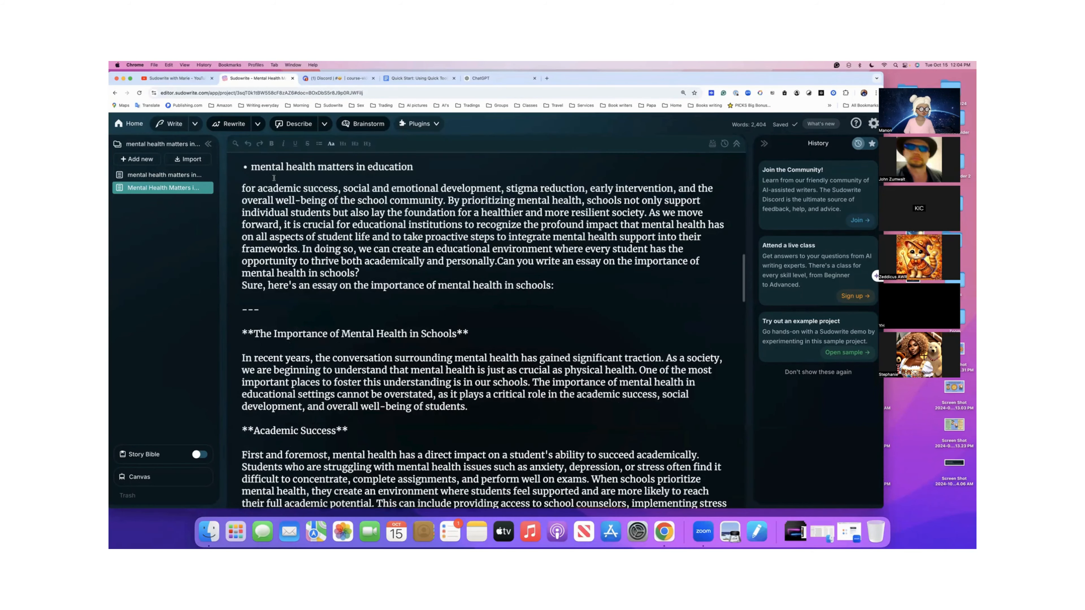
pyautogui.scroll(-6, 274, 178)
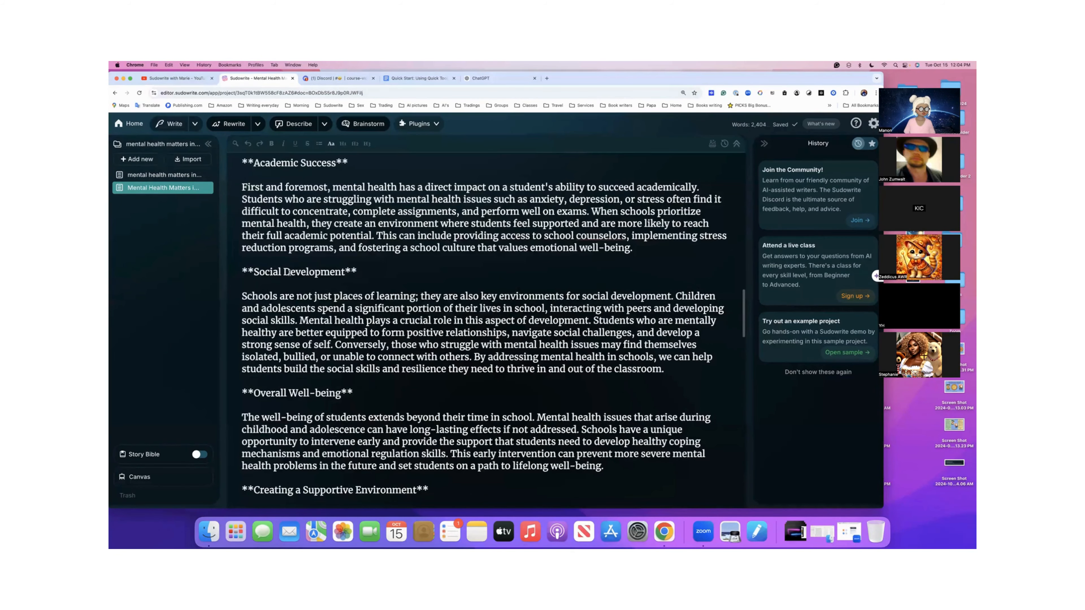
pyautogui.scroll(-20, 289, 271)
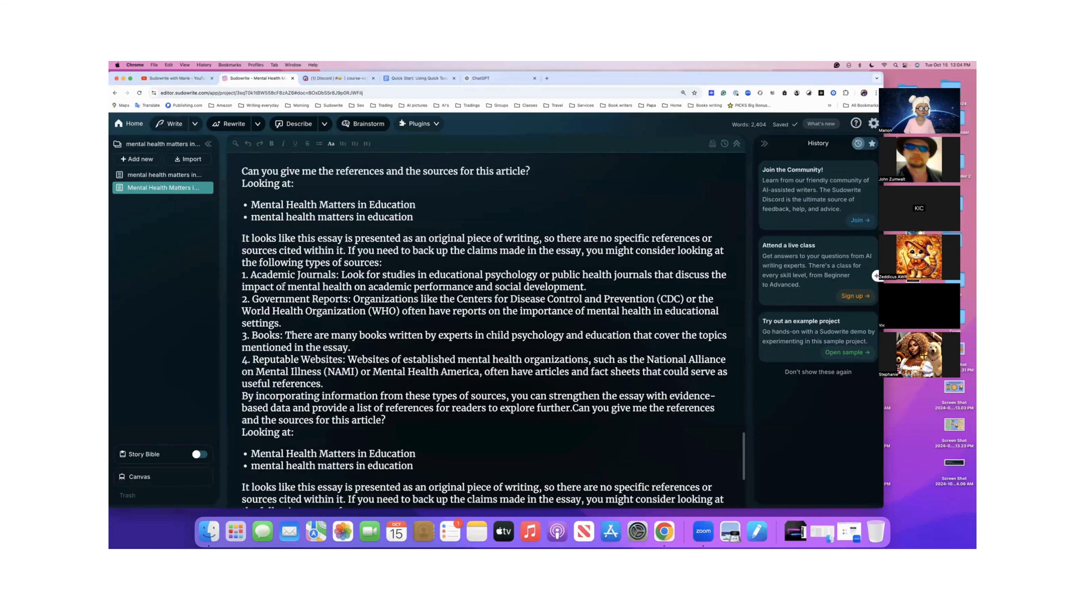
pyautogui.scroll(3, 283, 286)
pyautogui.moveTo(242, 281); pyautogui.dragTo(534, 277)
pyautogui.press('super+c')
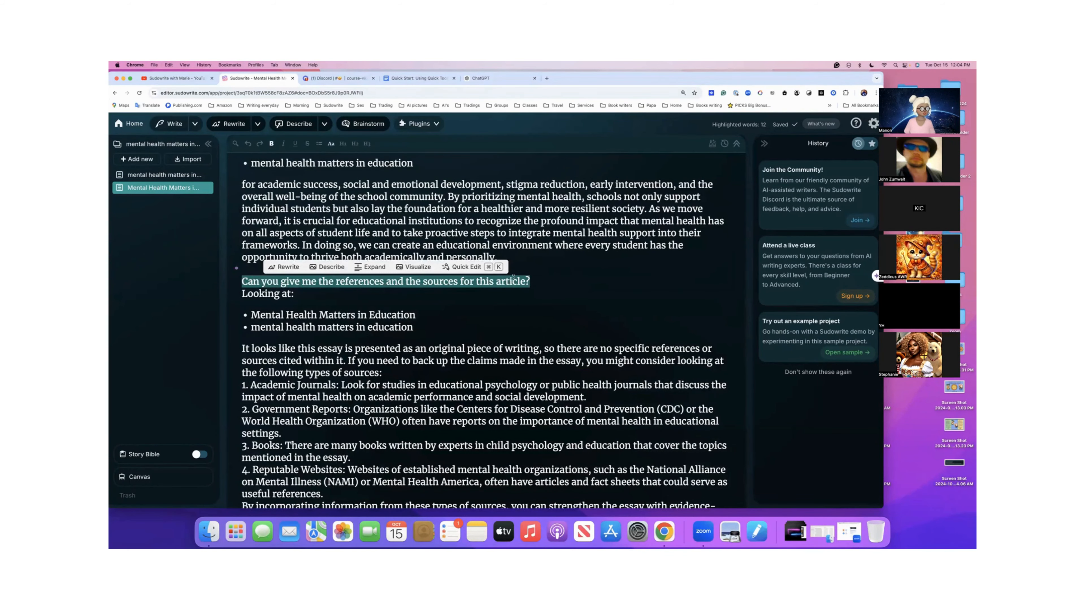
# - Open Quick Chat at the end of the first mental health document
pyautogui.click(177, 179)
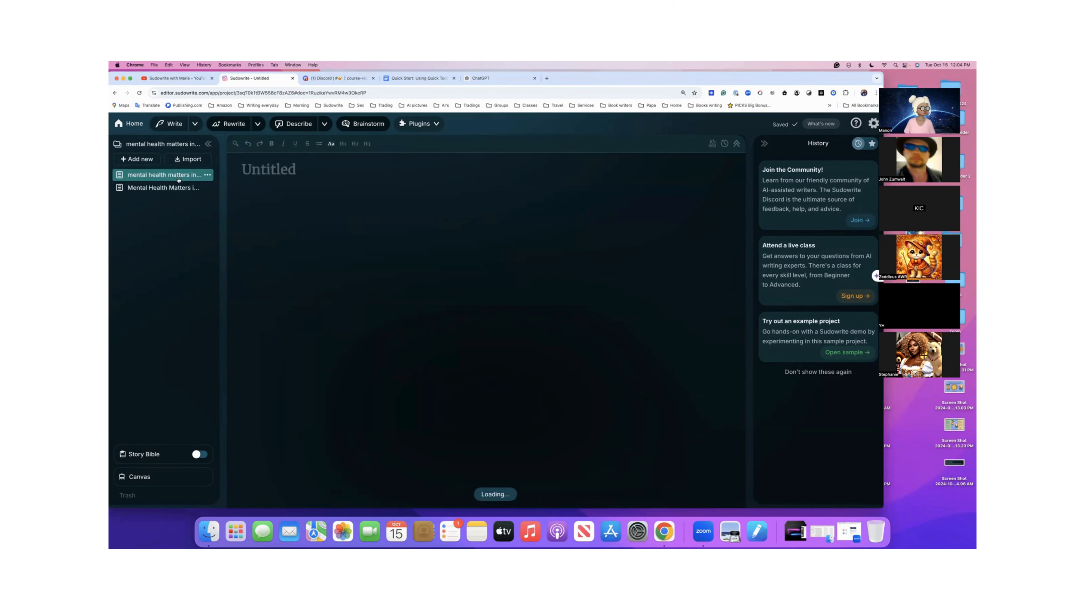
pyautogui.scroll(-4, 332, 292)
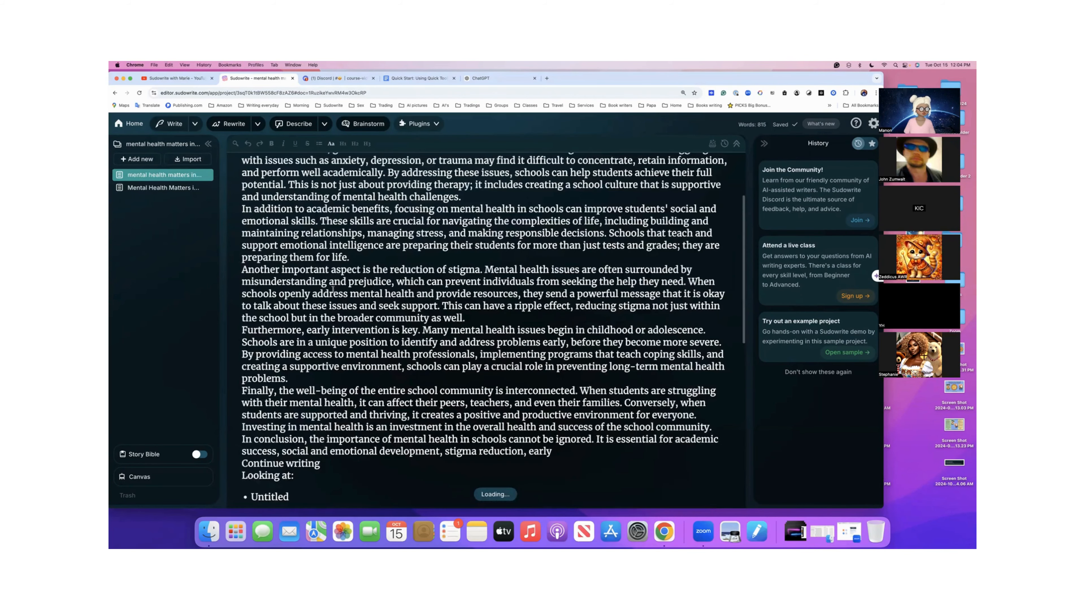
pyautogui.scroll(-10, 241, 461)
pyautogui.click(249, 474)
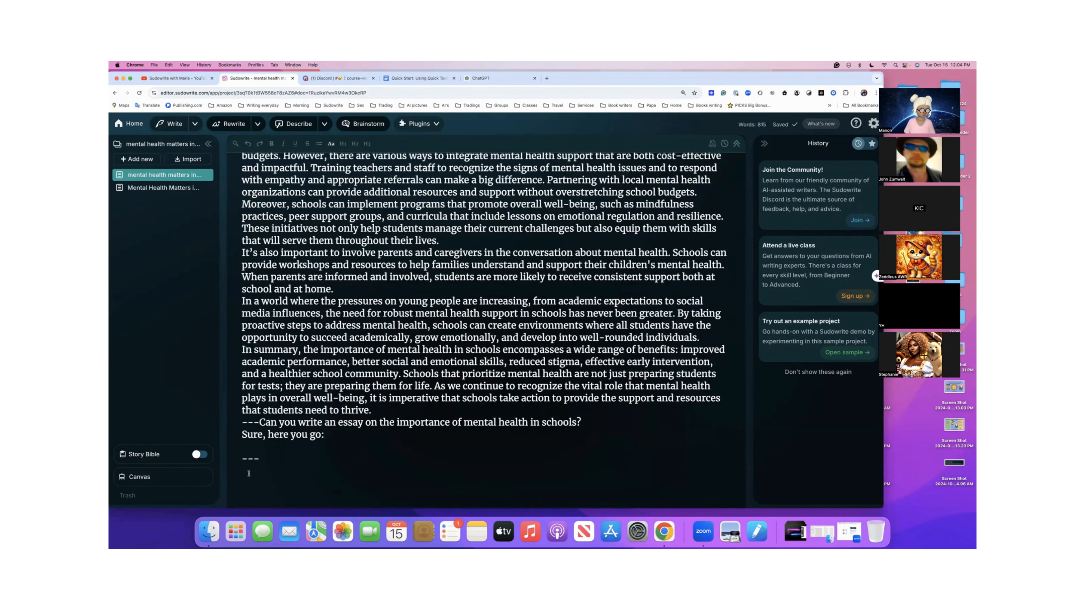
pyautogui.press('super+k')
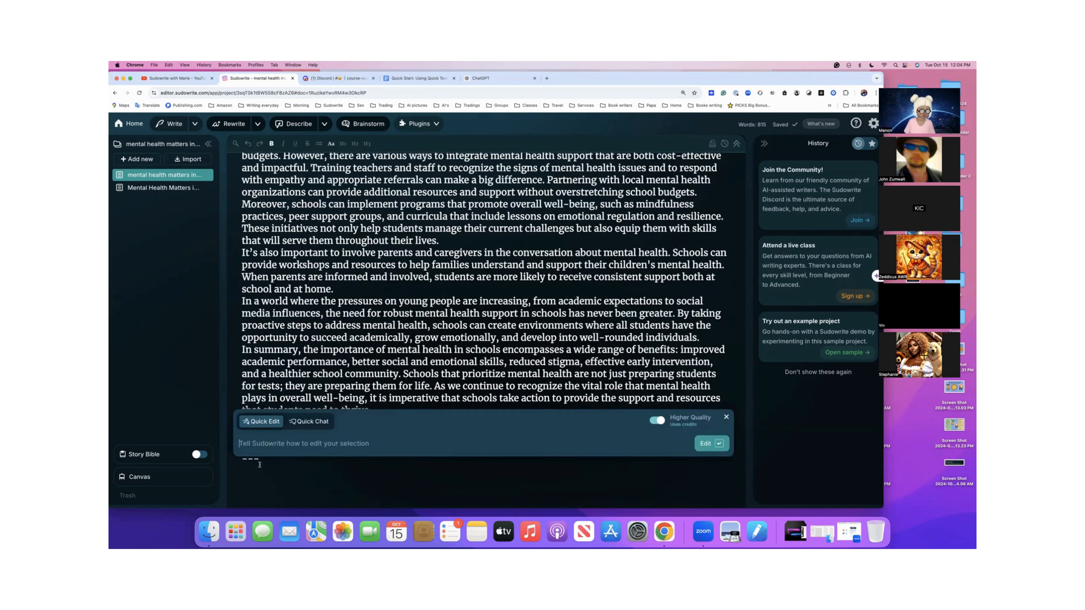
pyautogui.click(309, 422)
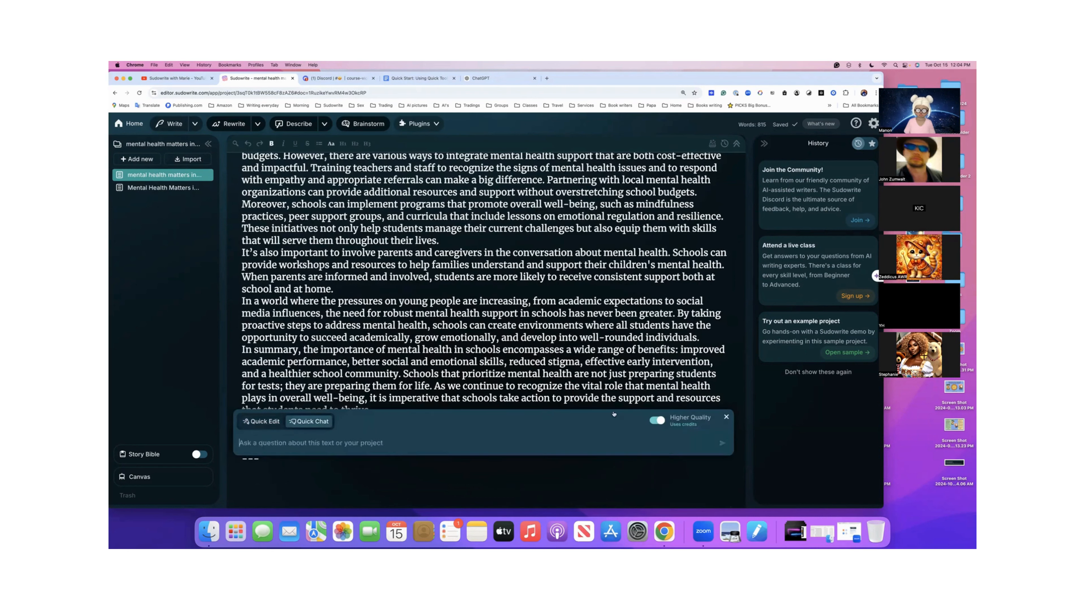
# - Turn off Higher Quality and send the pasted question "Can you give me the references and the sources for this article?"
pyautogui.click(655, 423)
pyautogui.click(348, 441)
pyautogui.press('super+v')
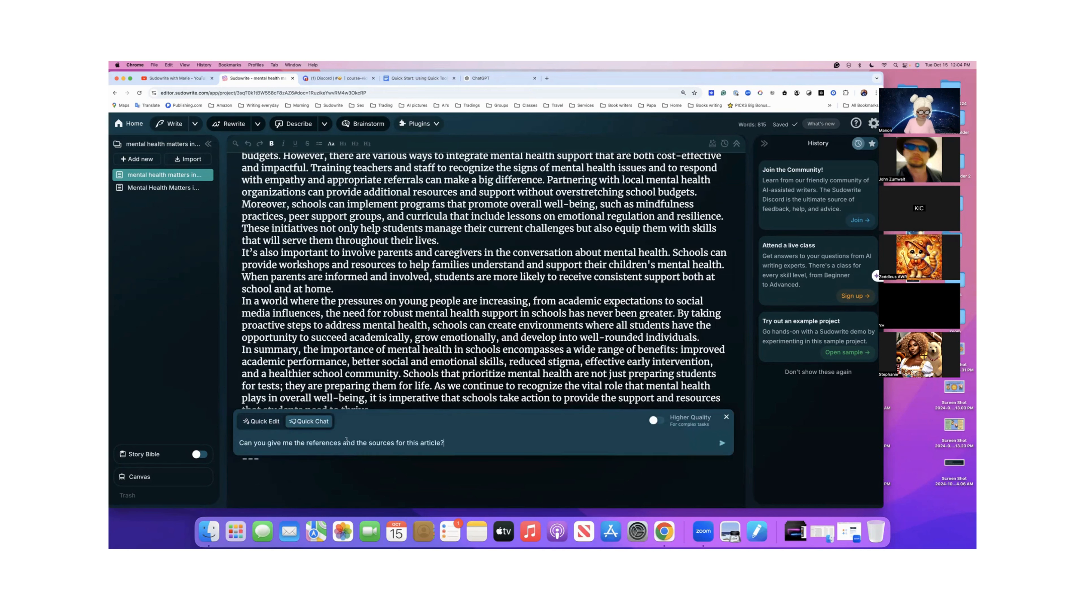
pyautogui.click(721, 443)
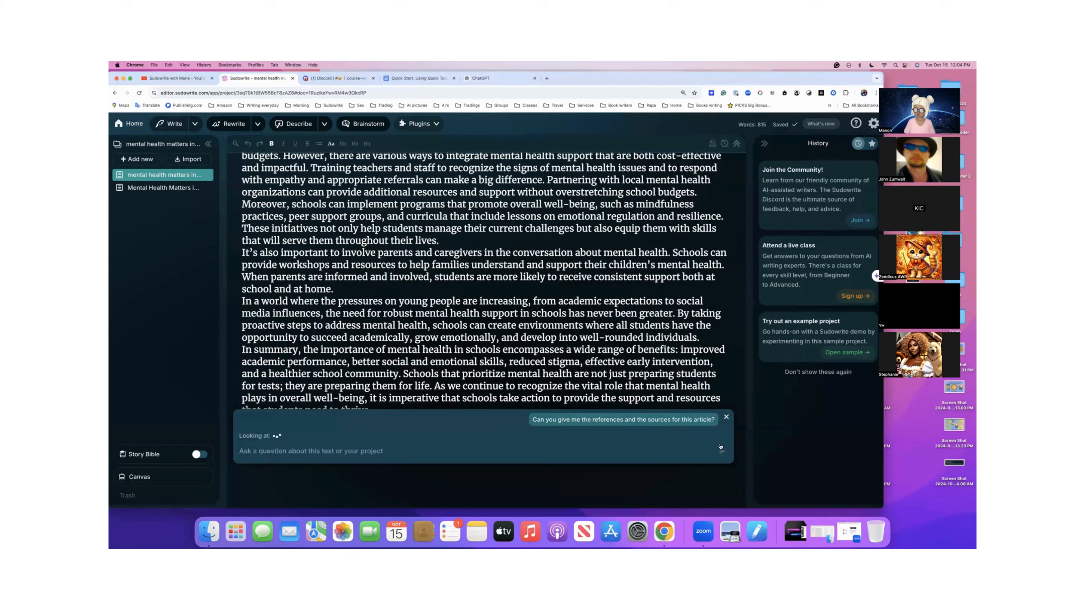